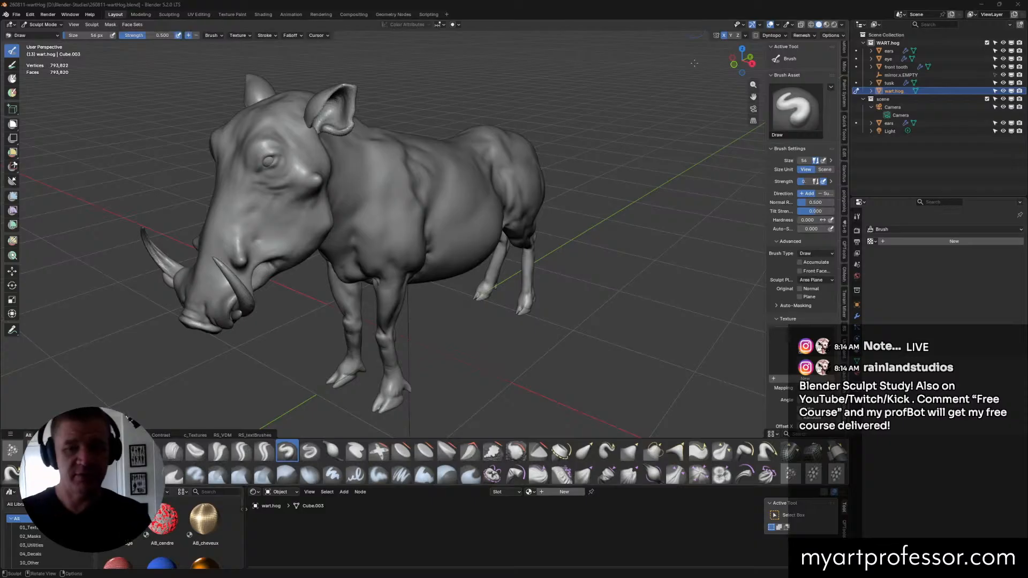
Step: Examine the warthog sculpt's overall form from three-quarter and side views on both flanks
{"action": "mouse_move", "coordinate": [551, 335]}
{"action": "middle_mouse_down"}
{"action": "mouse_move", "coordinate": [514, 340]}
{"action": "mouse_move", "coordinate": [586, 349]}
{"action": "mouse_move", "coordinate": [119, 354]}
{"action": "middle_mouse_up"}
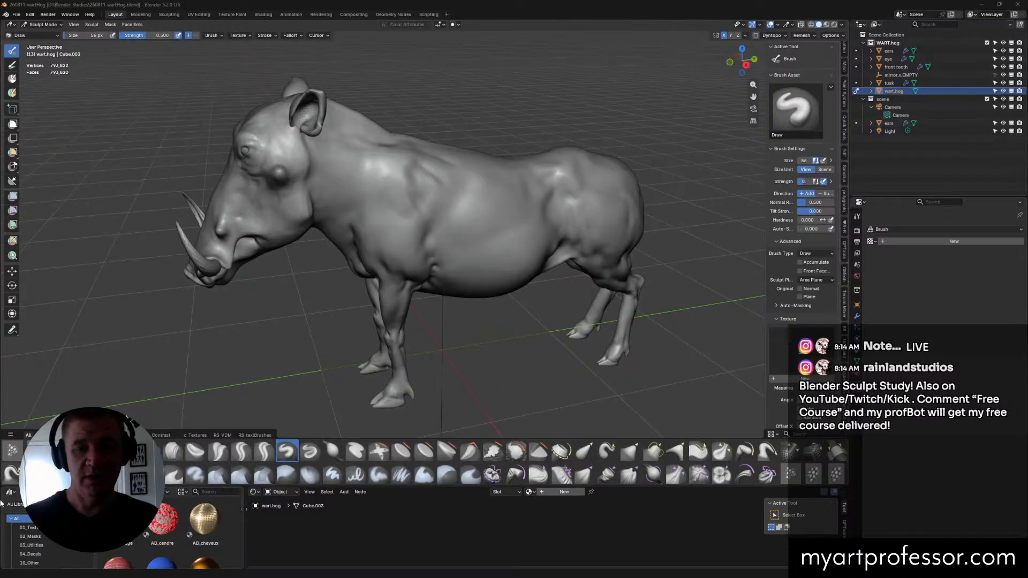
{"action": "mouse_move", "coordinate": [375, 243]}
{"action": "middle_mouse_down"}
{"action": "mouse_move", "coordinate": [394, 247]}
{"action": "mouse_move", "coordinate": [443, 212]}
{"action": "mouse_move", "coordinate": [391, 245]}
{"action": "mouse_move", "coordinate": [453, 243]}
{"action": "middle_mouse_up"}
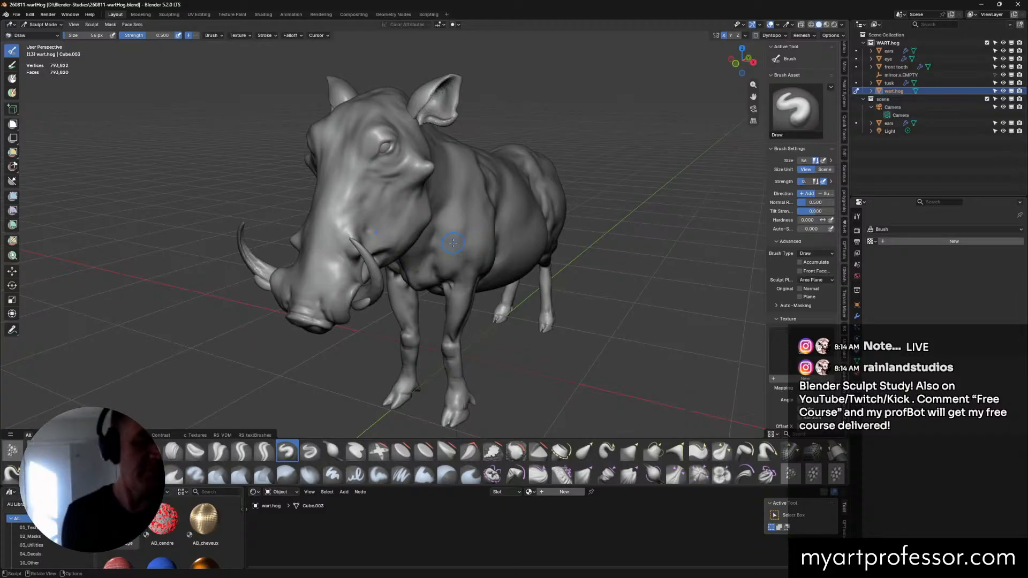
{"action": "mouse_move", "coordinate": [453, 244]}
{"action": "middle_mouse_down"}
{"action": "mouse_move", "coordinate": [488, 205]}
{"action": "mouse_move", "coordinate": [493, 213]}
{"action": "mouse_move", "coordinate": [537, 190]}
{"action": "mouse_move", "coordinate": [486, 183]}
{"action": "mouse_move", "coordinate": [504, 179]}
{"action": "mouse_move", "coordinate": [457, 159]}
{"action": "mouse_move", "coordinate": [456, 182]}
{"action": "mouse_move", "coordinate": [504, 202]}
{"action": "mouse_move", "coordinate": [478, 189]}
{"action": "mouse_move", "coordinate": [460, 225]}
{"action": "mouse_move", "coordinate": [484, 198]}
{"action": "mouse_move", "coordinate": [526, 217]}
{"action": "mouse_move", "coordinate": [493, 218]}
{"action": "mouse_move", "coordinate": [506, 224]}
{"action": "middle_mouse_up"}
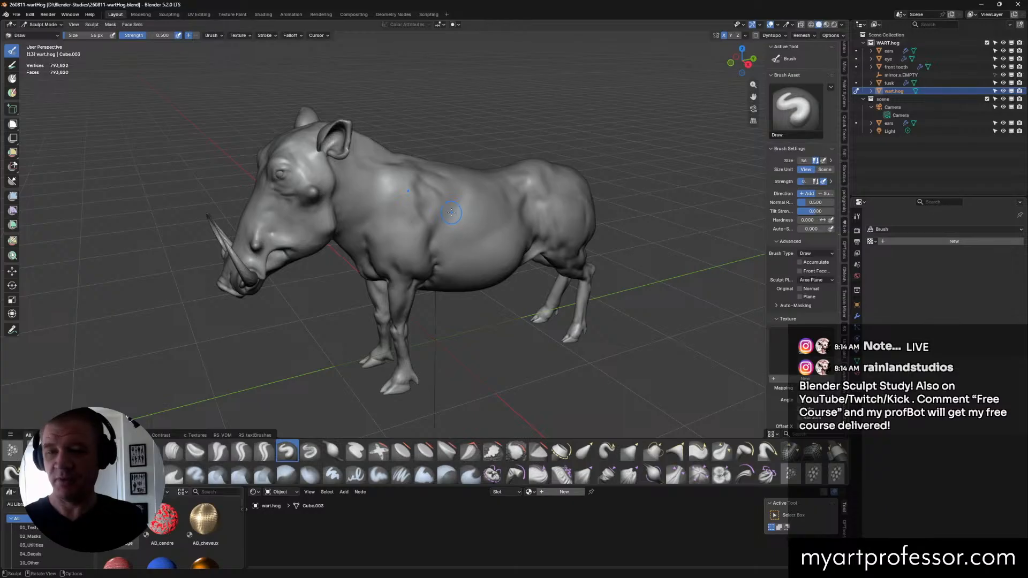
{"action": "mouse_move", "coordinate": [451, 212]}
{"action": "middle_mouse_down"}
{"action": "mouse_move", "coordinate": [570, 186]}
{"action": "mouse_move", "coordinate": [515, 146]}
{"action": "mouse_move", "coordinate": [554, 180]}
{"action": "middle_mouse_up"}
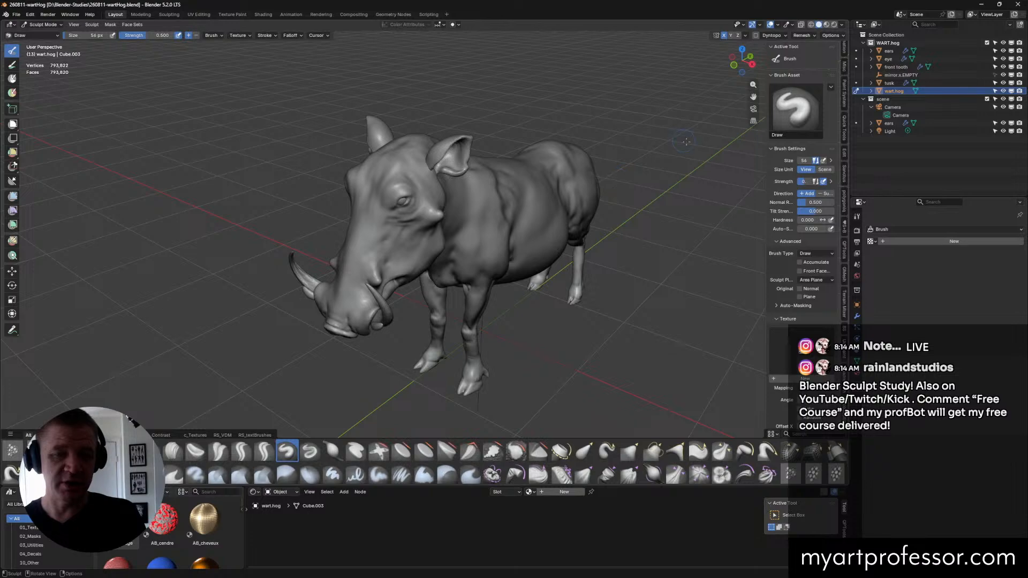
{"action": "middle_click_drag", "start_coordinate": [686, 142], "coordinate": [685, 224]}
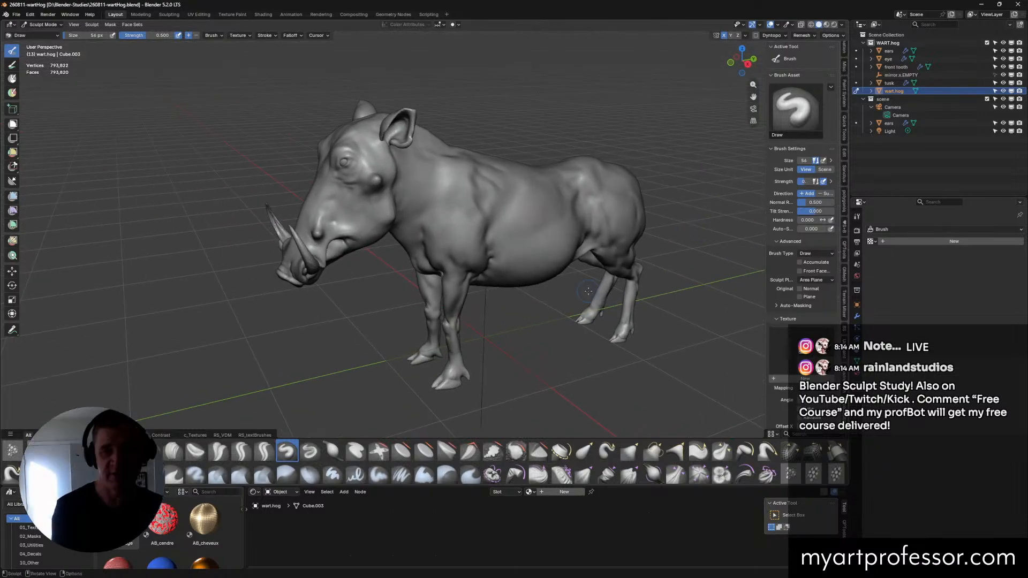
{"action": "mouse_move", "coordinate": [581, 252]}
{"action": "middle_mouse_down"}
{"action": "mouse_move", "coordinate": [522, 218]}
{"action": "mouse_move", "coordinate": [570, 226]}
{"action": "middle_mouse_up"}
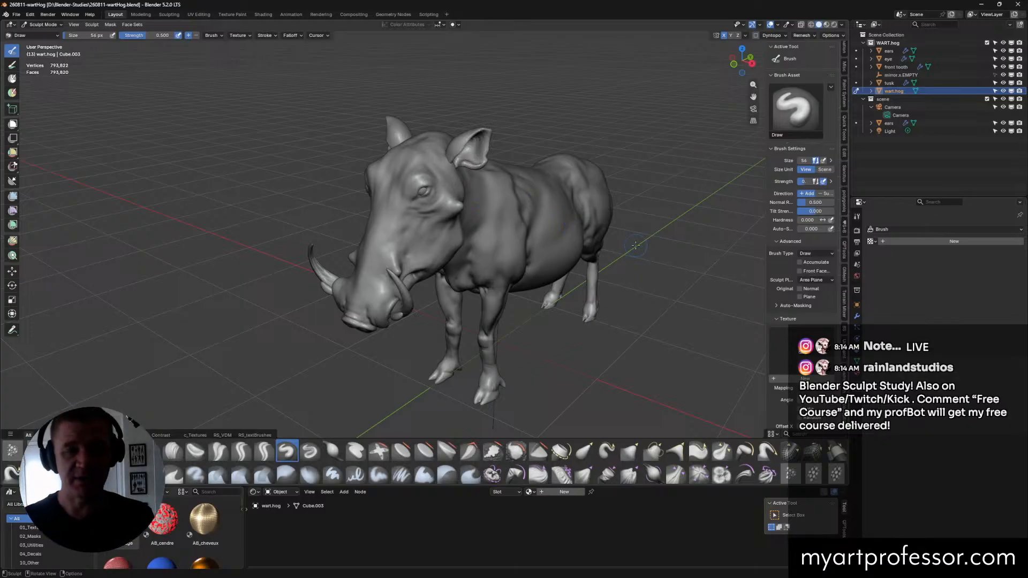
{"action": "middle_click_drag", "start_coordinate": [536, 206], "coordinate": [619, 234]}
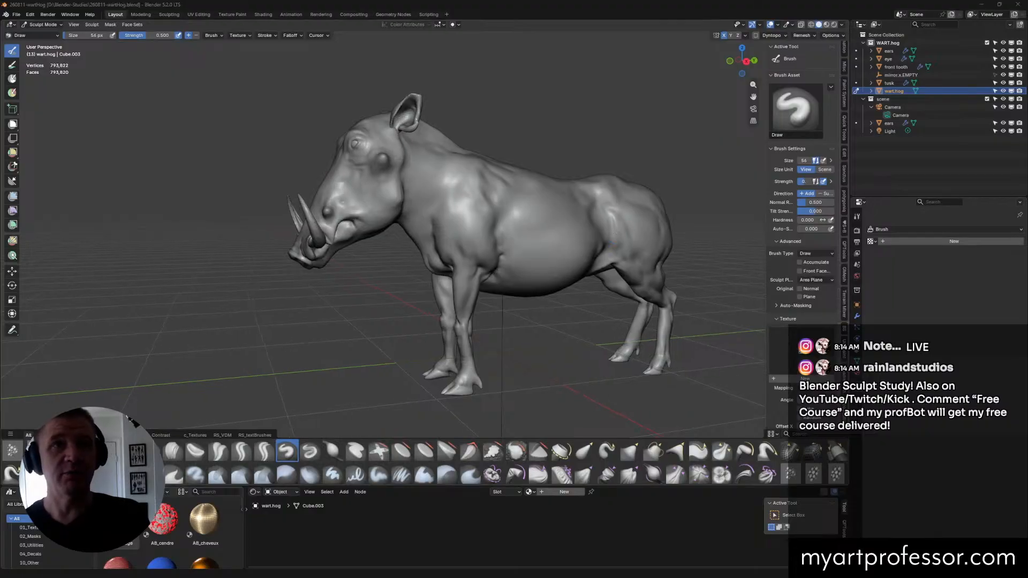
{"action": "left_click_drag", "start_coordinate": [680, 577], "coordinate": [729, 577]}
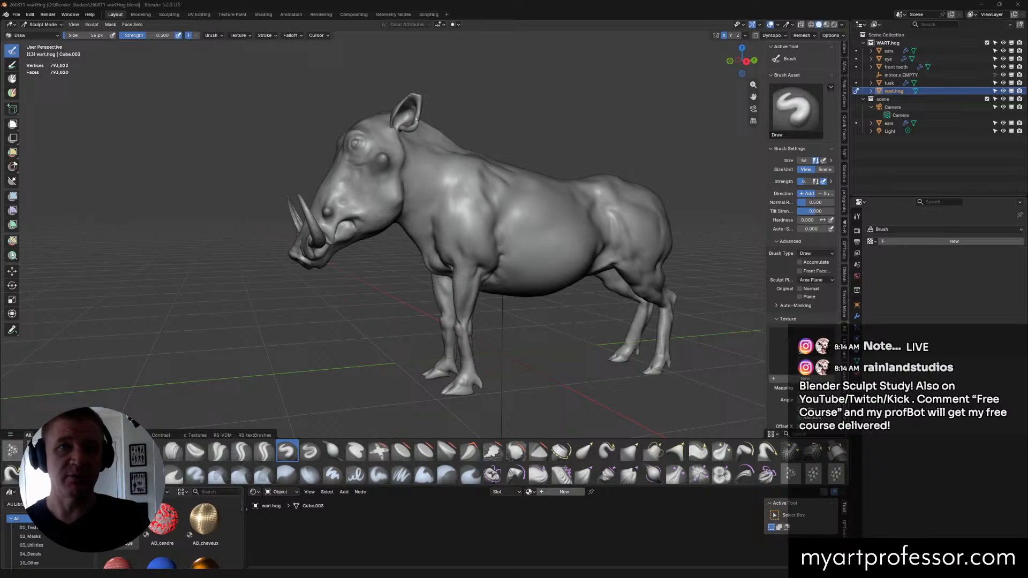
{"action": "mouse_move", "coordinate": [619, 176]}
{"action": "middle_mouse_down"}
{"action": "mouse_move", "coordinate": [658, 203]}
{"action": "mouse_move", "coordinate": [550, 168]}
{"action": "mouse_move", "coordinate": [606, 191]}
{"action": "mouse_move", "coordinate": [571, 178]}
{"action": "mouse_move", "coordinate": [613, 174]}
{"action": "mouse_move", "coordinate": [547, 158]}
{"action": "mouse_move", "coordinate": [457, 167]}
{"action": "middle_mouse_up"}
{"action": "middle_click_drag", "start_coordinate": [481, 225], "coordinate": [498, 233]}
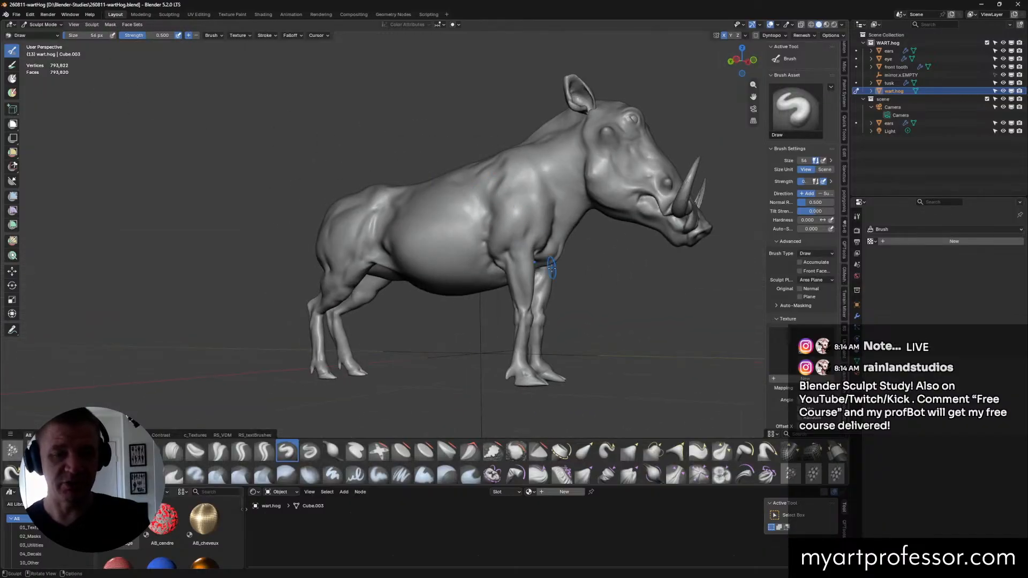
Step: Examine the warthog head-on and from low three-quarter angles to check the head, tusks, chest and front legs
{"action": "middle_click_drag", "start_coordinate": [551, 267], "coordinate": [461, 321]}
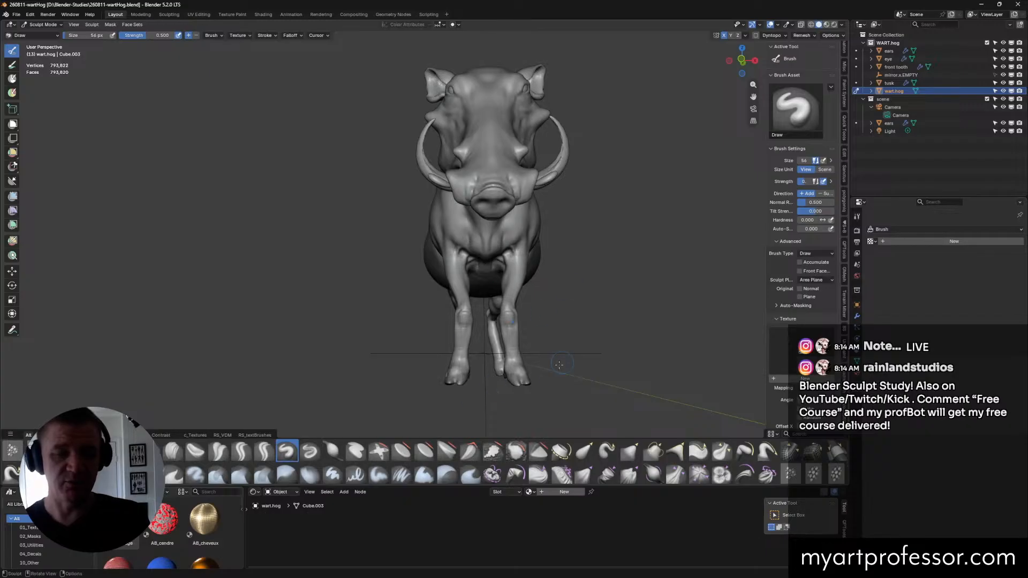
{"action": "middle_click_drag", "start_coordinate": [551, 360], "coordinate": [423, 361]}
{"action": "middle_click_drag", "start_coordinate": [465, 367], "coordinate": [503, 304]}
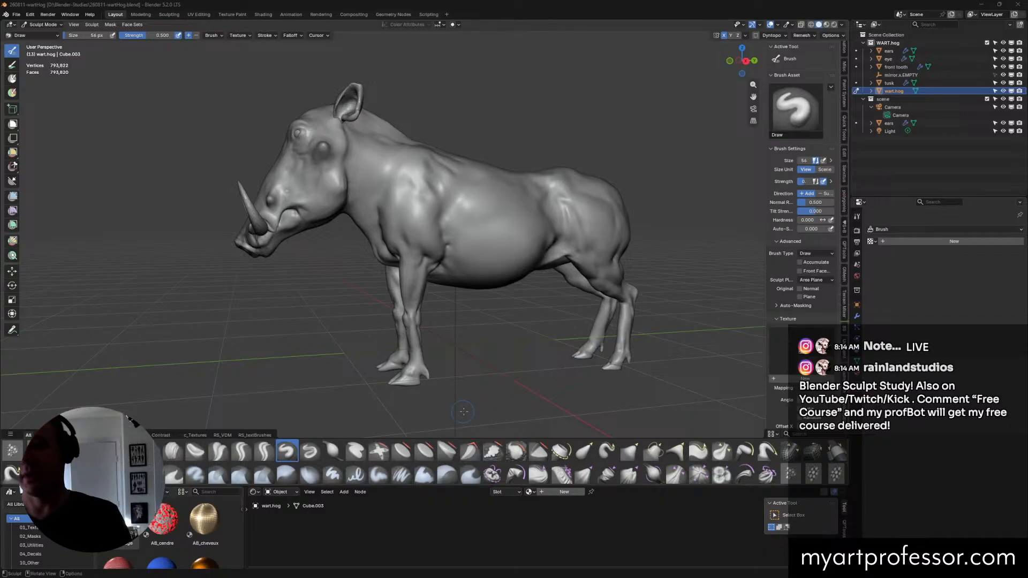
{"action": "mouse_move", "coordinate": [629, 283]}
{"action": "middle_mouse_down"}
{"action": "mouse_move", "coordinate": [616, 259]}
{"action": "mouse_move", "coordinate": [648, 256]}
{"action": "mouse_move", "coordinate": [604, 232]}
{"action": "mouse_move", "coordinate": [642, 222]}
{"action": "mouse_move", "coordinate": [566, 212]}
{"action": "mouse_move", "coordinate": [605, 230]}
{"action": "middle_mouse_up"}
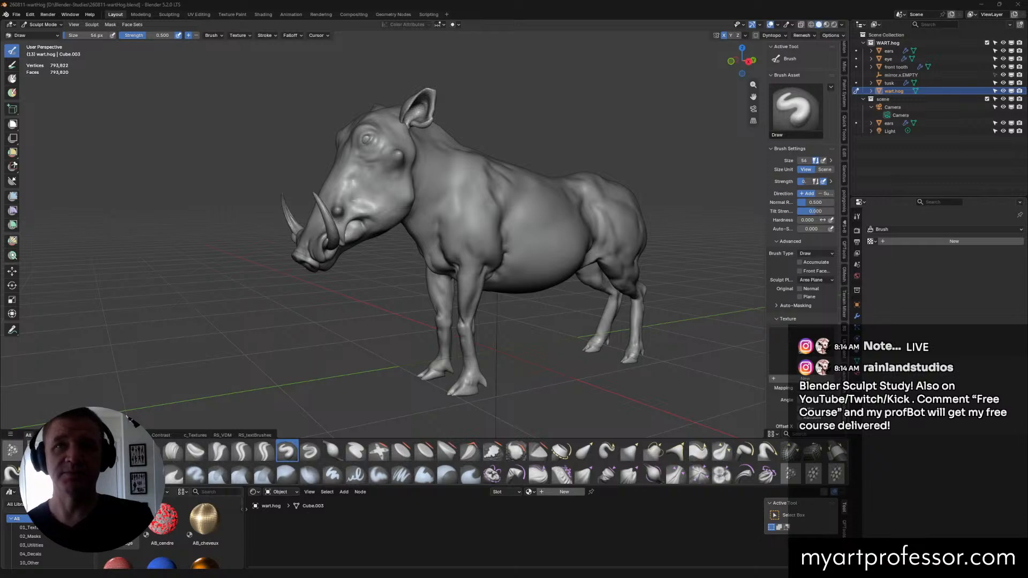
{"action": "mouse_move", "coordinate": [514, 321]}
{"action": "middle_mouse_down"}
{"action": "mouse_move", "coordinate": [530, 324]}
{"action": "mouse_move", "coordinate": [520, 323]}
{"action": "mouse_move", "coordinate": [522, 407]}
{"action": "mouse_move", "coordinate": [517, 278]}
{"action": "mouse_move", "coordinate": [449, 322]}
{"action": "mouse_move", "coordinate": [520, 249]}
{"action": "mouse_move", "coordinate": [559, 323]}
{"action": "mouse_move", "coordinate": [579, 331]}
{"action": "middle_mouse_up"}
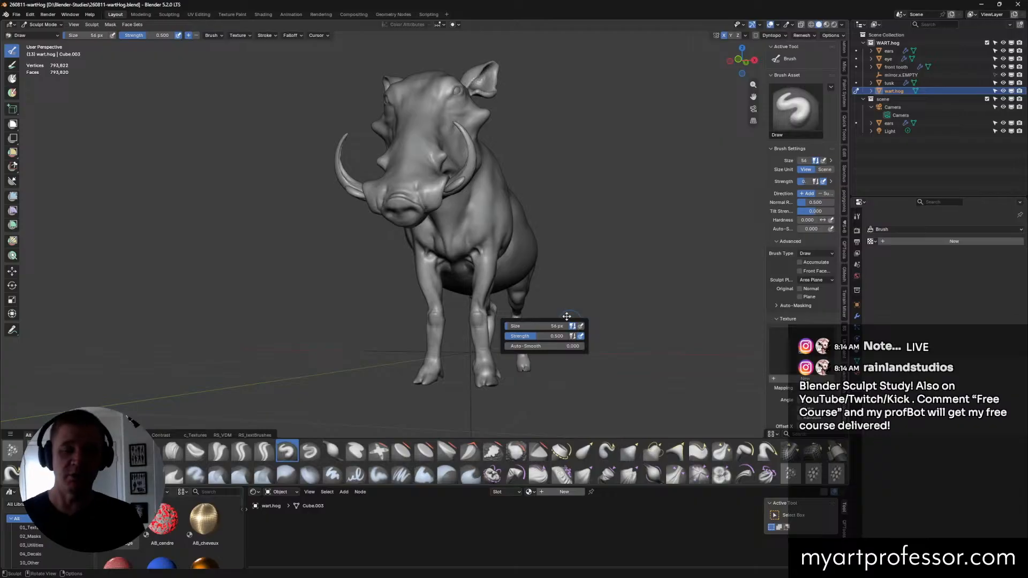
{"action": "middle_click_drag", "start_coordinate": [575, 326], "coordinate": [617, 233]}
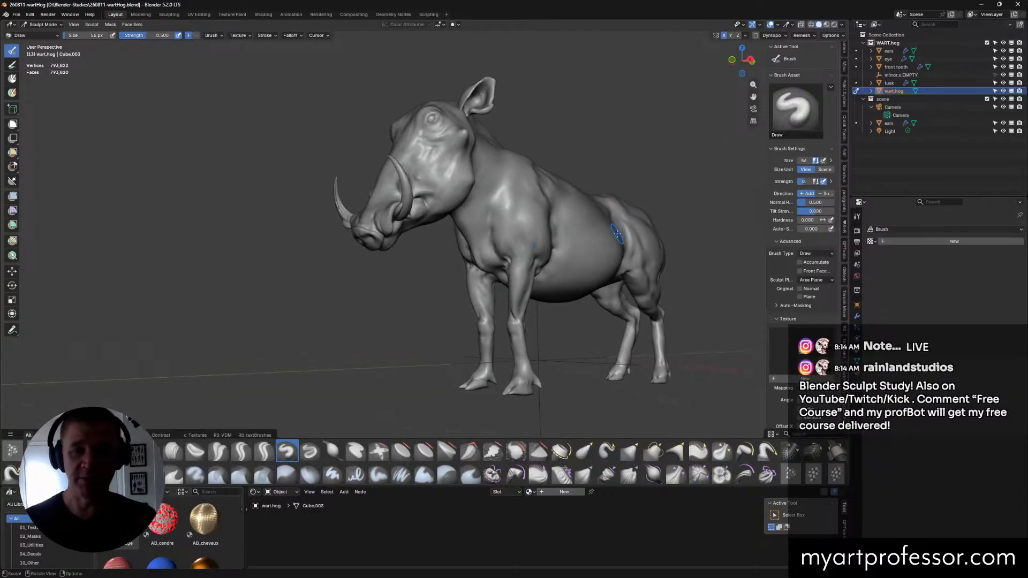
{"action": "middle_click_drag", "start_coordinate": [553, 276], "coordinate": [439, 301]}
{"action": "middle_click_drag", "start_coordinate": [383, 236], "coordinate": [490, 238]}
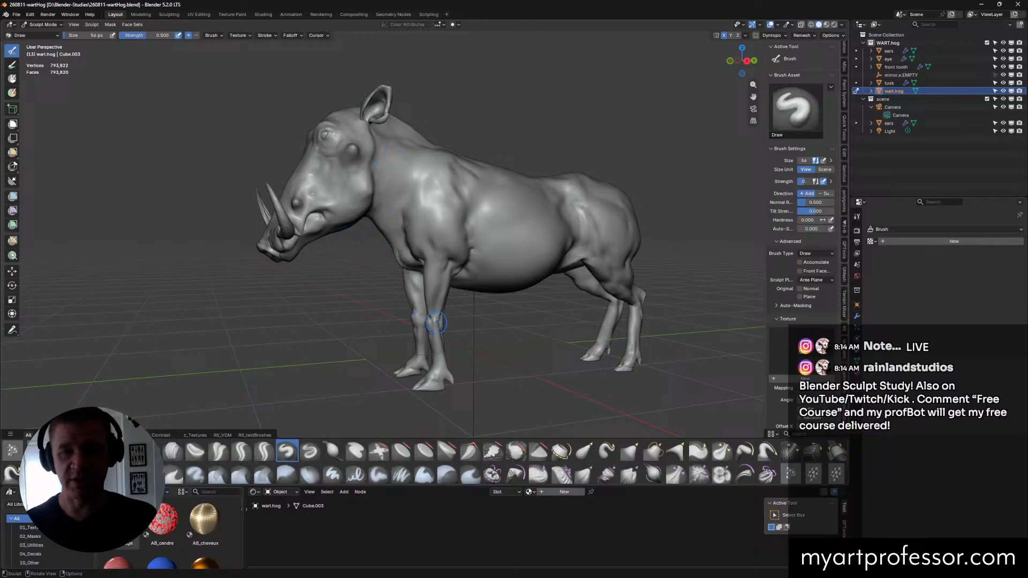
Step: Examine the warthog's side profile in right view, plus the head, back and hindquarters from front and raised three-quarter angles
{"action": "mouse_move", "coordinate": [436, 322]}
{"action": "middle_mouse_down"}
{"action": "mouse_move", "coordinate": [488, 264]}
{"action": "mouse_move", "coordinate": [446, 276]}
{"action": "mouse_move", "coordinate": [493, 285]}
{"action": "mouse_move", "coordinate": [487, 274]}
{"action": "middle_mouse_up"}
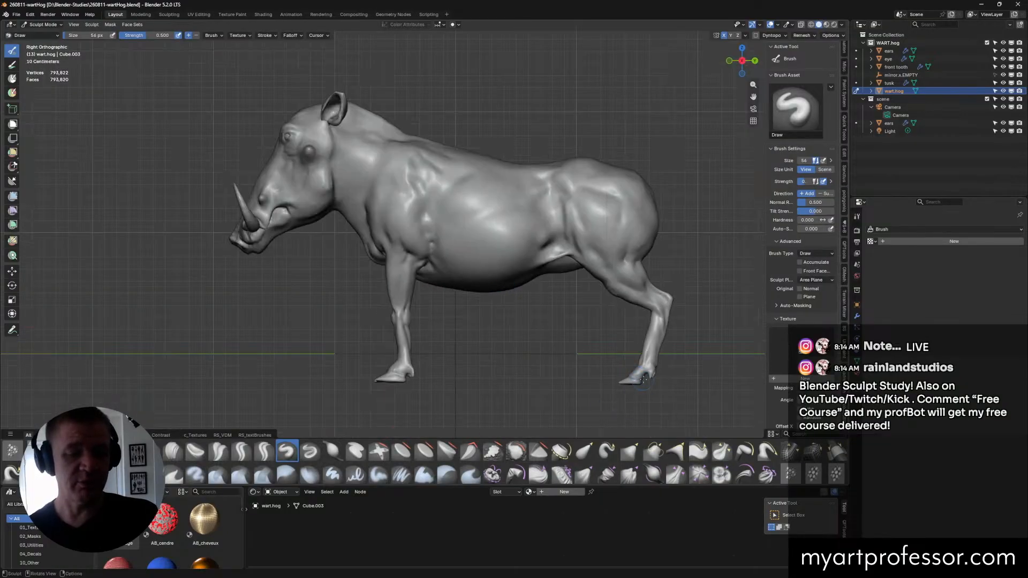
{"action": "mouse_move", "coordinate": [637, 374]}
{"action": "middle_mouse_down"}
{"action": "mouse_move", "coordinate": [554, 341]}
{"action": "mouse_move", "coordinate": [605, 343]}
{"action": "mouse_move", "coordinate": [473, 291]}
{"action": "mouse_move", "coordinate": [475, 170]}
{"action": "middle_mouse_up"}
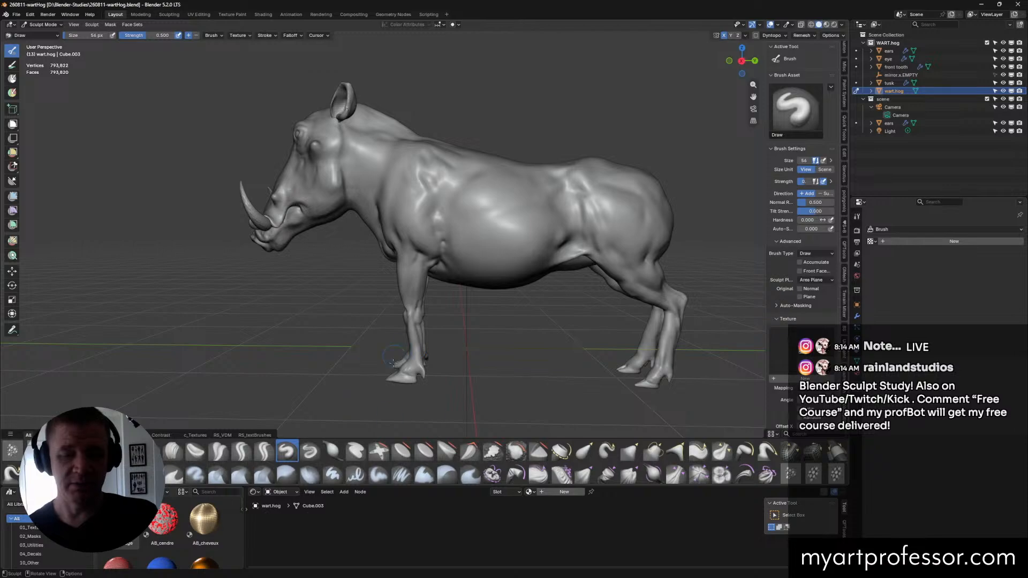
{"action": "mouse_move", "coordinate": [410, 326]}
{"action": "middle_mouse_down"}
{"action": "mouse_move", "coordinate": [497, 390]}
{"action": "mouse_move", "coordinate": [404, 369]}
{"action": "middle_mouse_up"}
{"action": "middle_click_drag", "start_coordinate": [565, 369], "coordinate": [567, 369]}
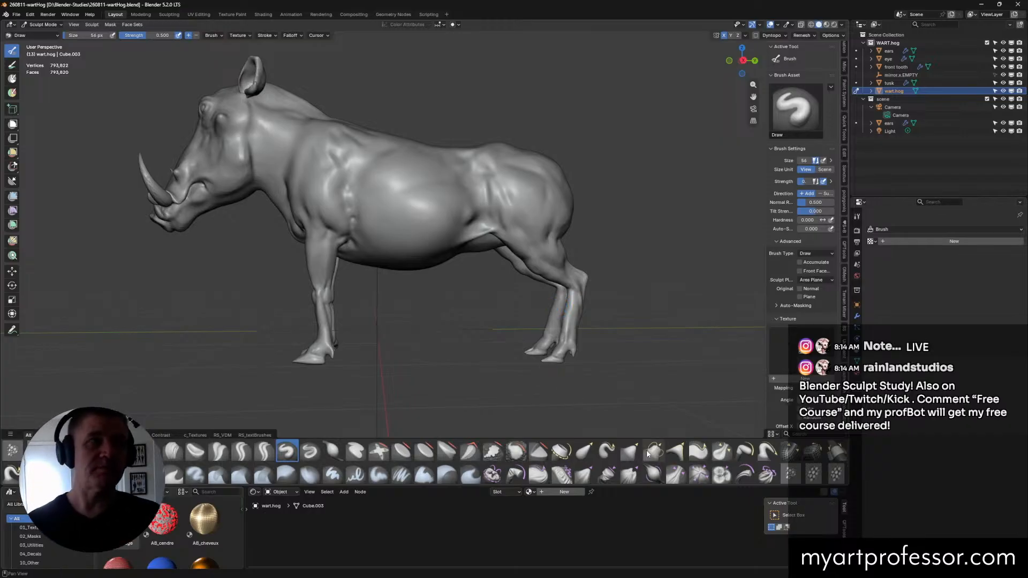
{"action": "mouse_move", "coordinate": [525, 260]}
{"action": "middle_mouse_down"}
{"action": "mouse_move", "coordinate": [570, 254]}
{"action": "mouse_move", "coordinate": [555, 260]}
{"action": "mouse_move", "coordinate": [571, 264]}
{"action": "mouse_move", "coordinate": [551, 294]}
{"action": "mouse_move", "coordinate": [548, 254]}
{"action": "middle_mouse_up"}
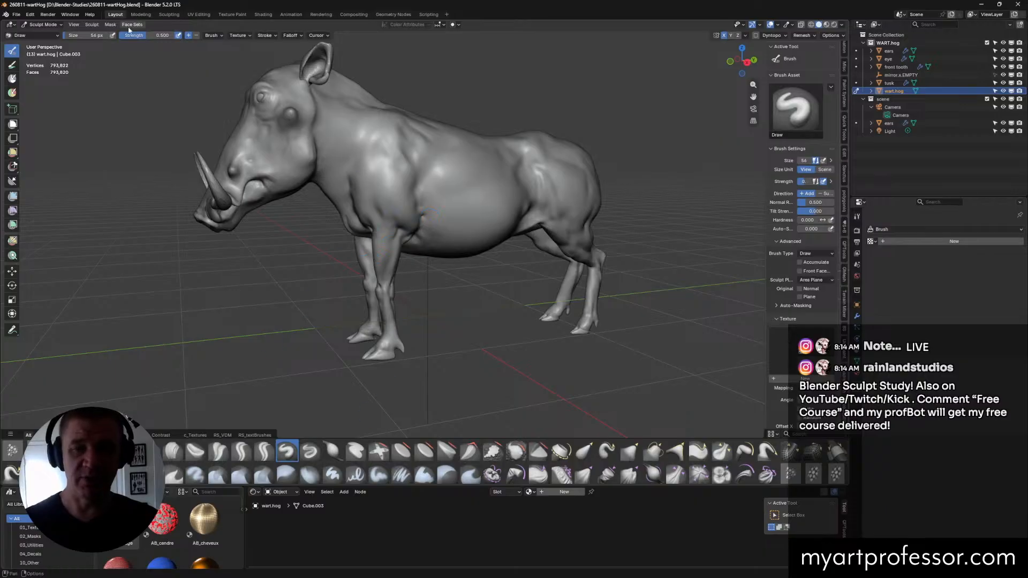
{"action": "middle_click_drag", "start_coordinate": [392, 237], "coordinate": [440, 138]}
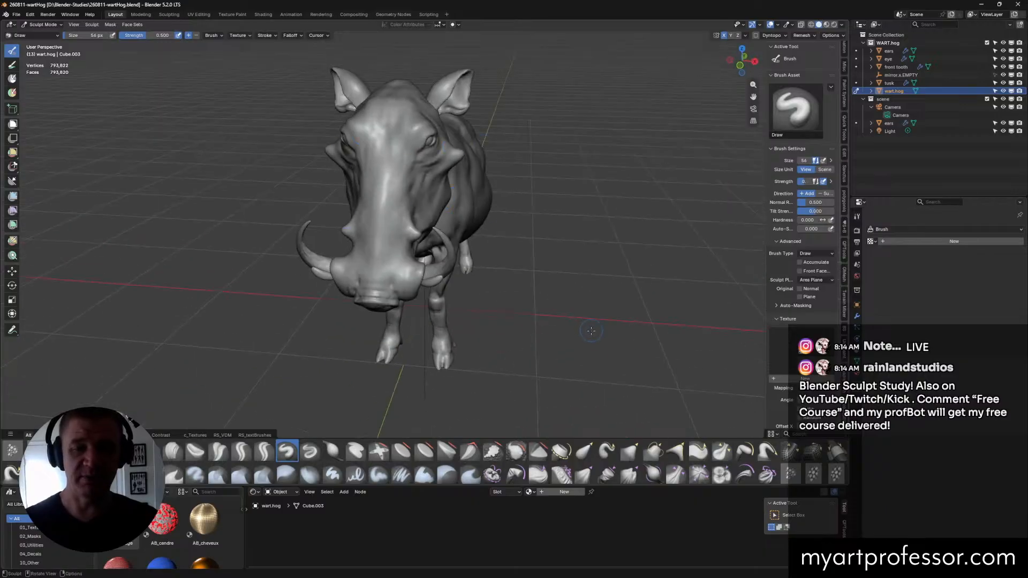
{"action": "mouse_move", "coordinate": [591, 331]}
{"action": "middle_mouse_down"}
{"action": "mouse_move", "coordinate": [605, 311]}
{"action": "mouse_move", "coordinate": [568, 236]}
{"action": "mouse_move", "coordinate": [581, 222]}
{"action": "mouse_move", "coordinate": [530, 225]}
{"action": "mouse_move", "coordinate": [602, 258]}
{"action": "middle_mouse_up"}
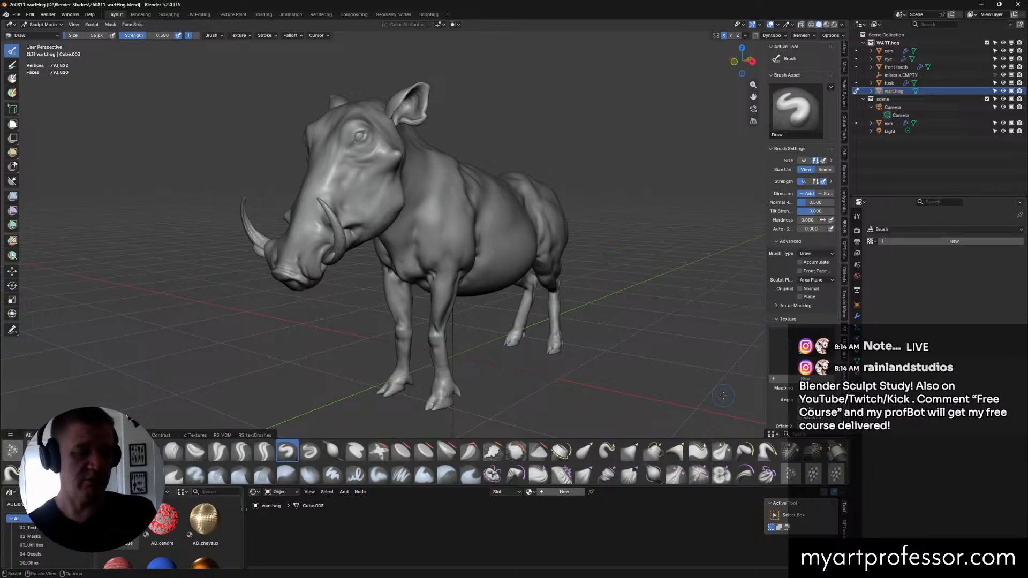
{"action": "middle_click_drag", "start_coordinate": [715, 357], "coordinate": [654, 317]}
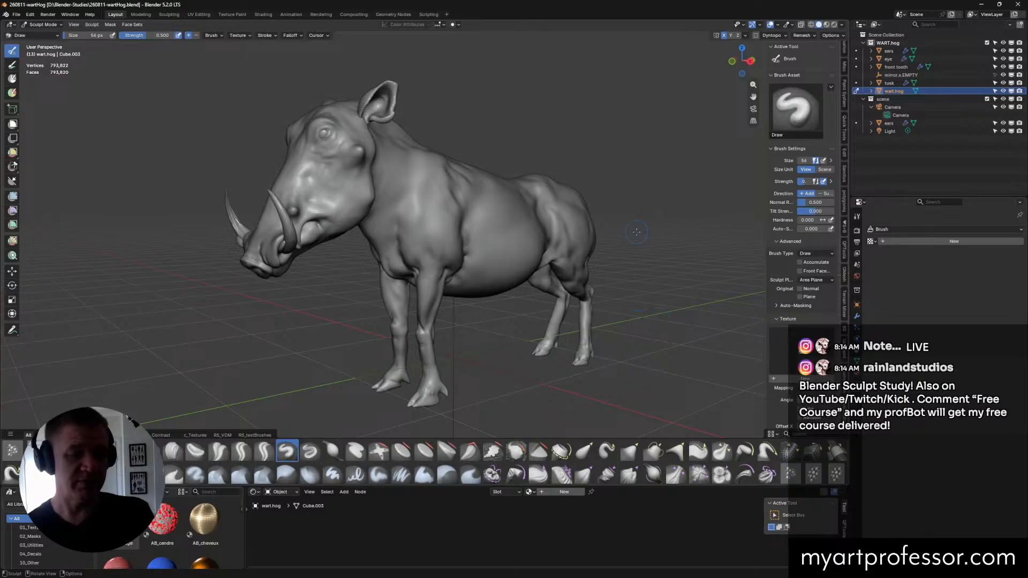
{"action": "mouse_move", "coordinate": [636, 231]}
{"action": "middle_mouse_down"}
{"action": "mouse_move", "coordinate": [652, 247]}
{"action": "mouse_move", "coordinate": [638, 255]}
{"action": "middle_mouse_up"}
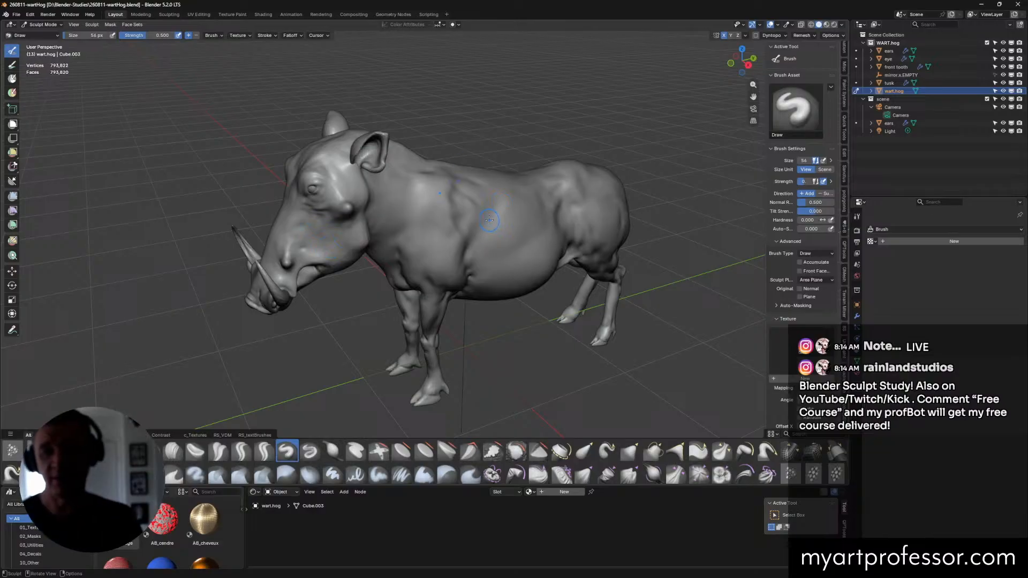
{"action": "mouse_move", "coordinate": [489, 220]}
{"action": "middle_mouse_down"}
{"action": "mouse_move", "coordinate": [477, 211]}
{"action": "mouse_move", "coordinate": [391, 226]}
{"action": "mouse_move", "coordinate": [469, 231]}
{"action": "mouse_move", "coordinate": [432, 287]}
{"action": "middle_mouse_up"}
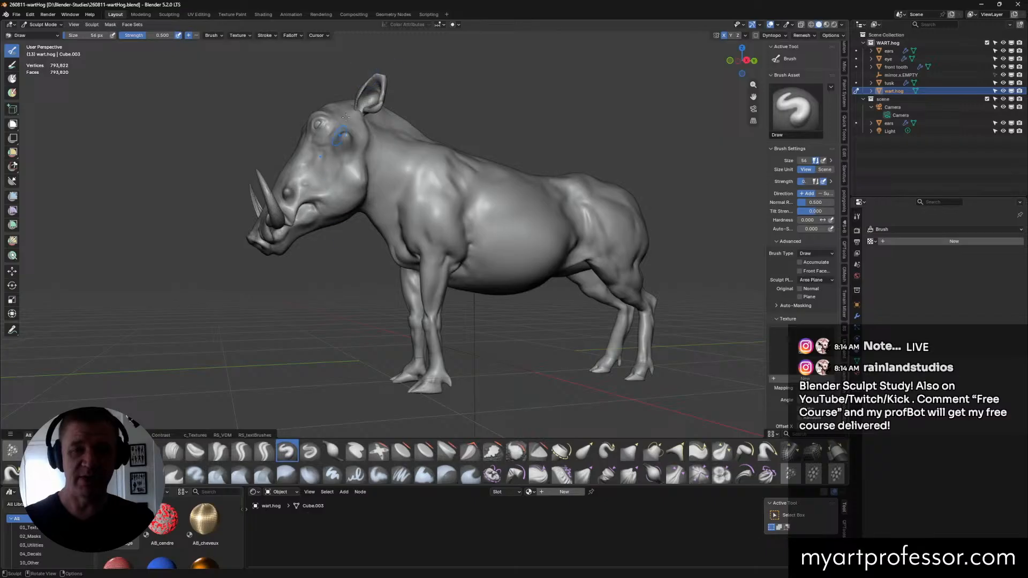
{"action": "middle_click_drag", "start_coordinate": [498, 131], "coordinate": [384, 282]}
{"action": "mouse_move", "coordinate": [541, 196]}
{"action": "middle_mouse_down"}
{"action": "mouse_move", "coordinate": [505, 192]}
{"action": "mouse_move", "coordinate": [548, 213]}
{"action": "middle_mouse_up"}
{"action": "middle_click_drag", "start_coordinate": [580, 222], "coordinate": [584, 219]}
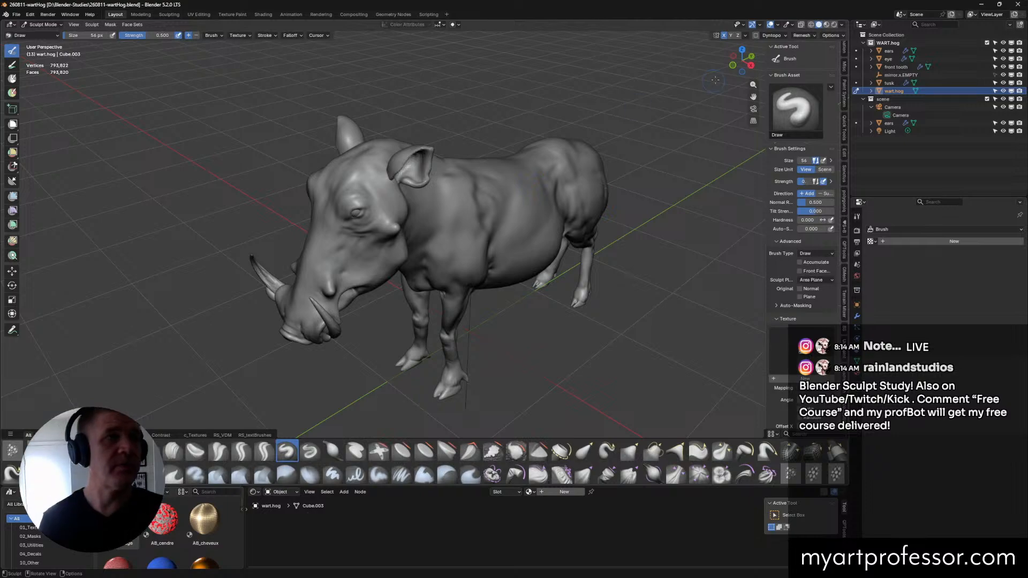
{"action": "mouse_move", "coordinate": [622, 339]}
{"action": "middle_mouse_down"}
{"action": "mouse_move", "coordinate": [574, 307]}
{"action": "mouse_move", "coordinate": [638, 275]}
{"action": "mouse_move", "coordinate": [618, 331]}
{"action": "mouse_move", "coordinate": [524, 131]}
{"action": "mouse_move", "coordinate": [508, 271]}
{"action": "mouse_move", "coordinate": [572, 337]}
{"action": "mouse_move", "coordinate": [526, 331]}
{"action": "mouse_move", "coordinate": [570, 340]}
{"action": "mouse_move", "coordinate": [547, 347]}
{"action": "mouse_move", "coordinate": [542, 327]}
{"action": "middle_mouse_up"}
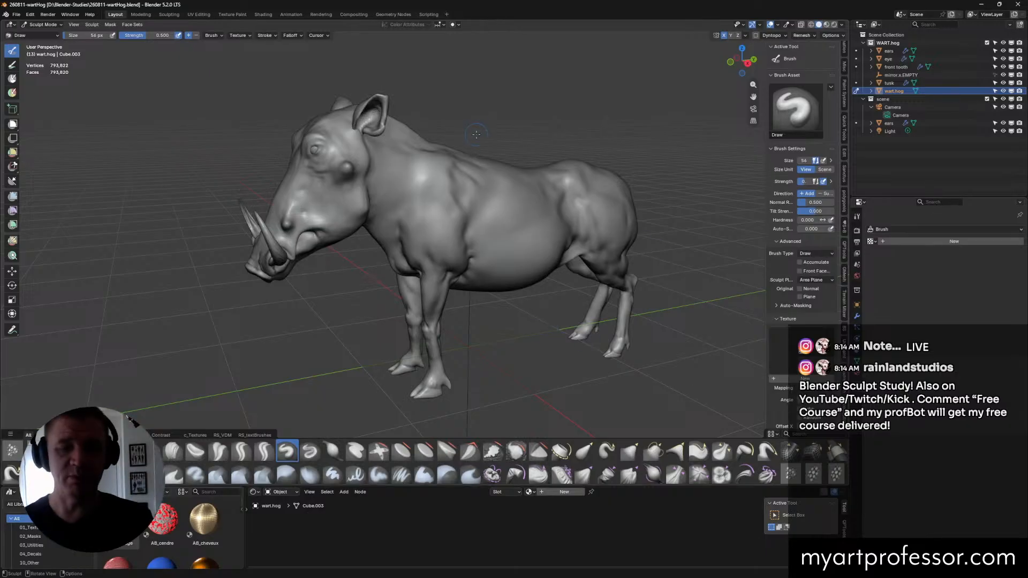
{"action": "middle_click_drag", "start_coordinate": [473, 128], "coordinate": [397, 95]}
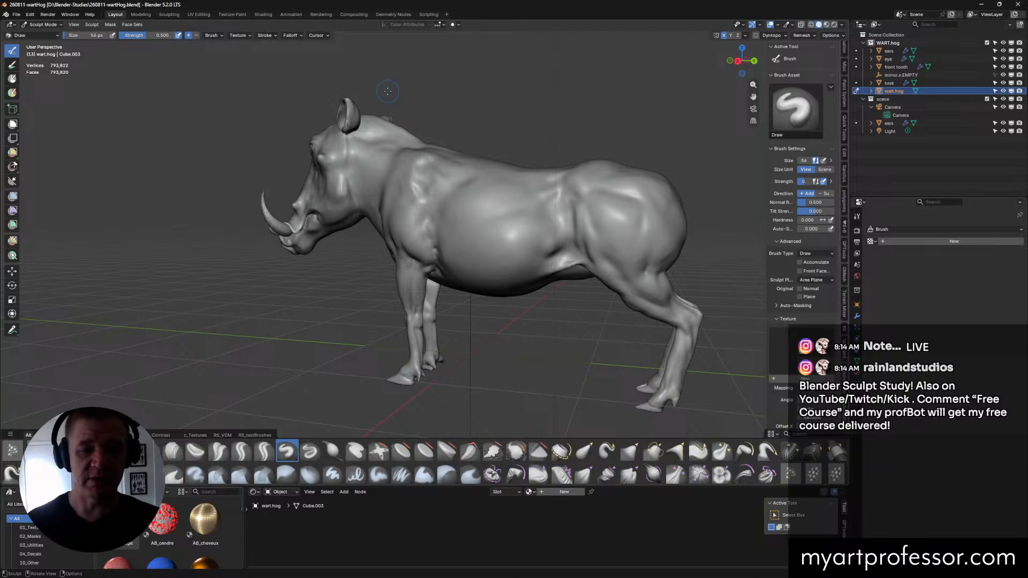
Step: Examine the hind and front lower legs and hooves up close in perspective, right orthographic and front orthographic views
{"action": "mouse_move", "coordinate": [651, 131]}
{"action": "middle_mouse_down"}
{"action": "mouse_move", "coordinate": [615, 294]}
{"action": "mouse_move", "coordinate": [625, 298]}
{"action": "mouse_move", "coordinate": [661, 262]}
{"action": "mouse_move", "coordinate": [636, 306]}
{"action": "mouse_move", "coordinate": [633, 248]}
{"action": "mouse_move", "coordinate": [633, 329]}
{"action": "mouse_move", "coordinate": [623, 299]}
{"action": "mouse_move", "coordinate": [620, 307]}
{"action": "mouse_move", "coordinate": [624, 253]}
{"action": "mouse_move", "coordinate": [635, 287]}
{"action": "mouse_move", "coordinate": [575, 260]}
{"action": "middle_mouse_up"}
{"action": "scroll", "coordinate": [619, 287], "scroll_direction": "down", "scroll_amount": 1}
{"action": "scroll", "coordinate": [620, 287], "scroll_direction": "up", "scroll_amount": 4}
{"action": "left_click_drag", "start_coordinate": [503, 294], "coordinate": [510, 290]}
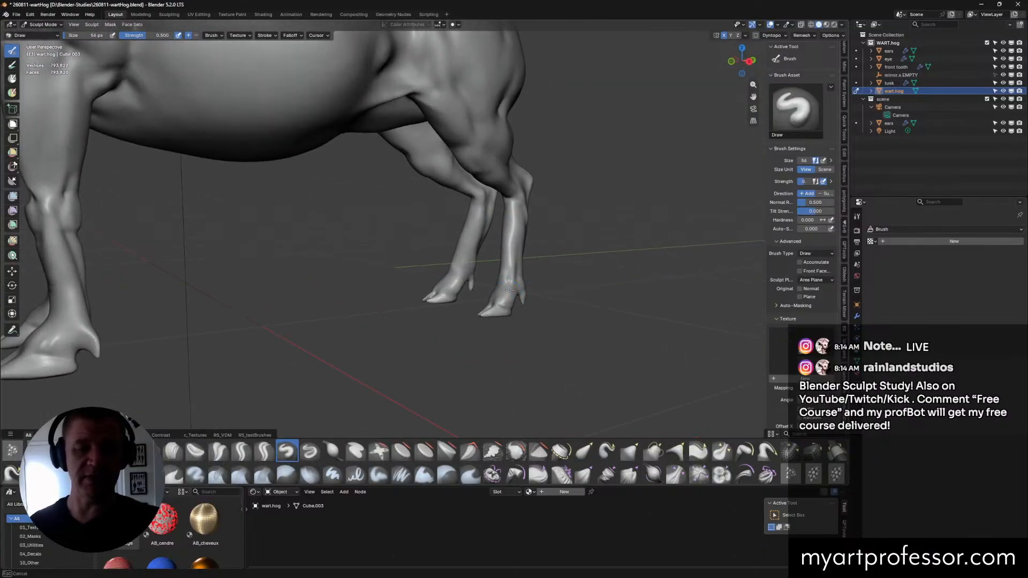
{"action": "mouse_move", "coordinate": [509, 290]}
{"action": "middle_mouse_down"}
{"action": "mouse_move", "coordinate": [579, 272]}
{"action": "mouse_move", "coordinate": [568, 270]}
{"action": "mouse_move", "coordinate": [622, 308]}
{"action": "middle_mouse_up"}
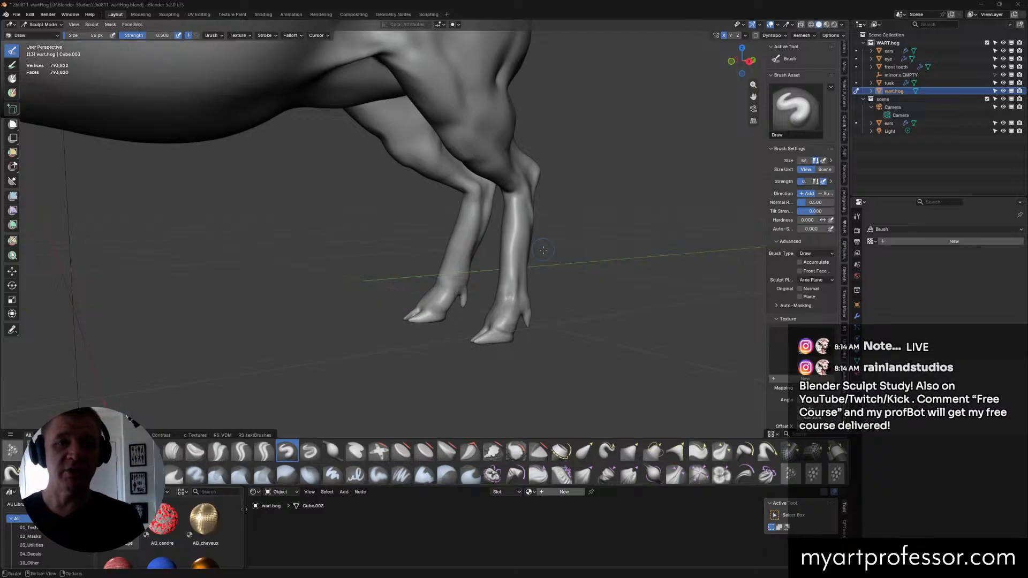
{"action": "mouse_move", "coordinate": [621, 112]}
{"action": "middle_mouse_down"}
{"action": "mouse_move", "coordinate": [642, 111]}
{"action": "mouse_move", "coordinate": [616, 169]}
{"action": "mouse_move", "coordinate": [659, 214]}
{"action": "mouse_move", "coordinate": [524, 279]}
{"action": "mouse_move", "coordinate": [508, 351]}
{"action": "mouse_move", "coordinate": [519, 371]}
{"action": "mouse_move", "coordinate": [594, 392]}
{"action": "middle_mouse_up"}
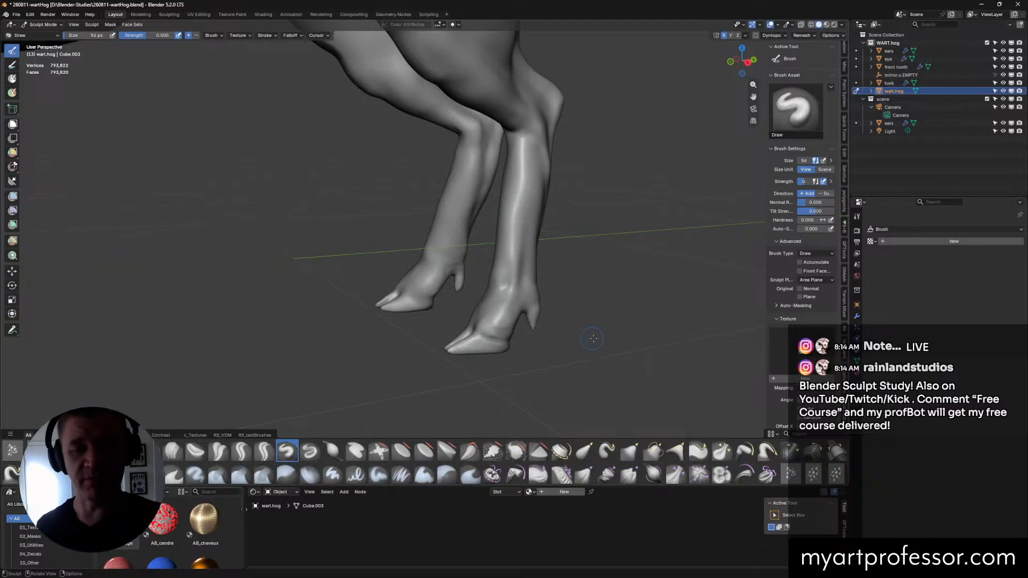
{"action": "mouse_move", "coordinate": [618, 315]}
{"action": "middle_mouse_down", "text": "alt"}
{"action": "mouse_move", "coordinate": [573, 309]}
{"action": "mouse_move", "coordinate": [622, 307]}
{"action": "middle_mouse_up", "text": "alt"}
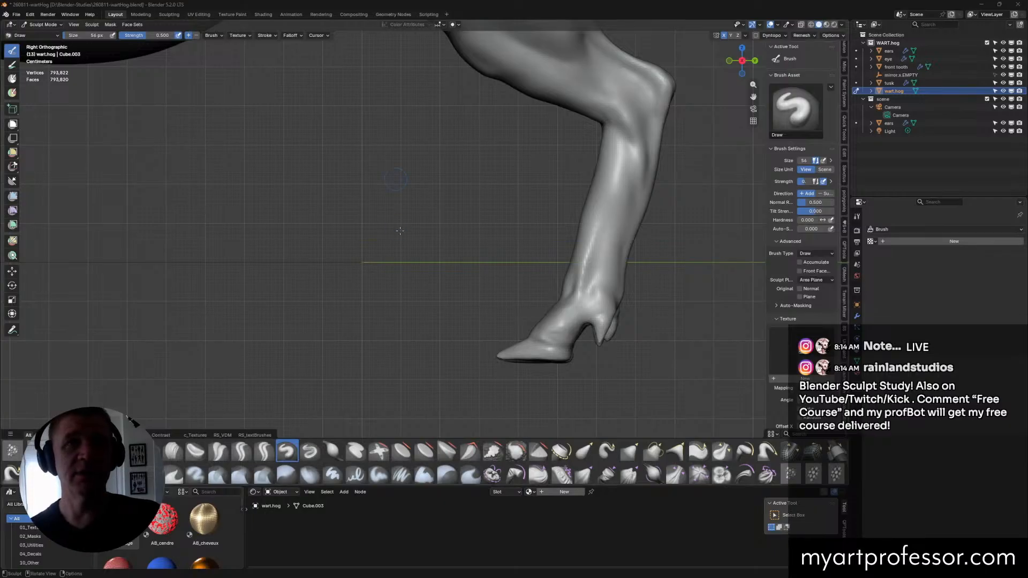
{"action": "mouse_move", "coordinate": [489, 231]}
{"action": "middle_mouse_down"}
{"action": "mouse_move", "coordinate": [530, 232]}
{"action": "mouse_move", "coordinate": [476, 234]}
{"action": "mouse_move", "coordinate": [457, 213]}
{"action": "middle_mouse_up"}
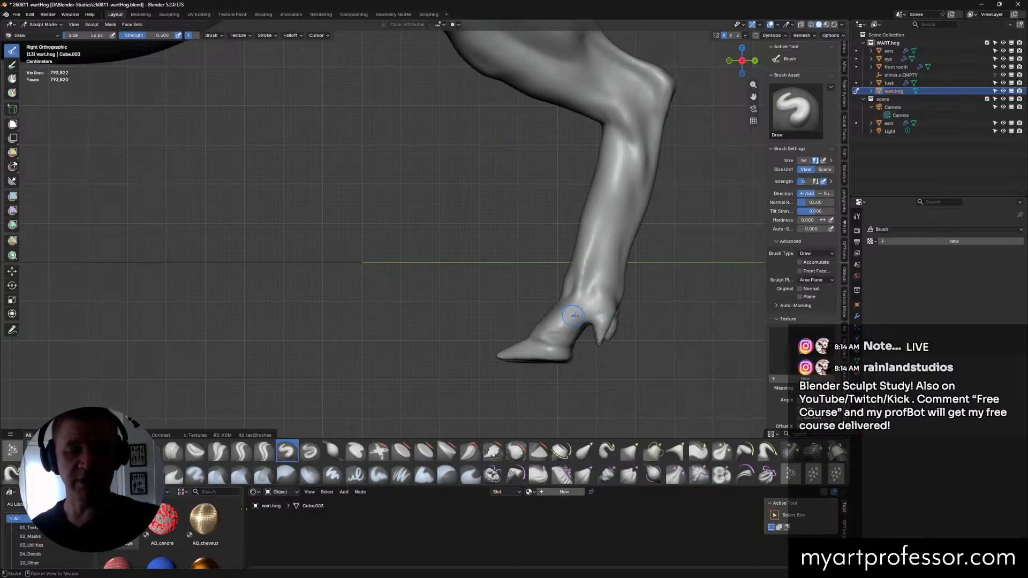
{"action": "left_click_drag", "start_coordinate": [584, 310], "coordinate": [616, 335]}
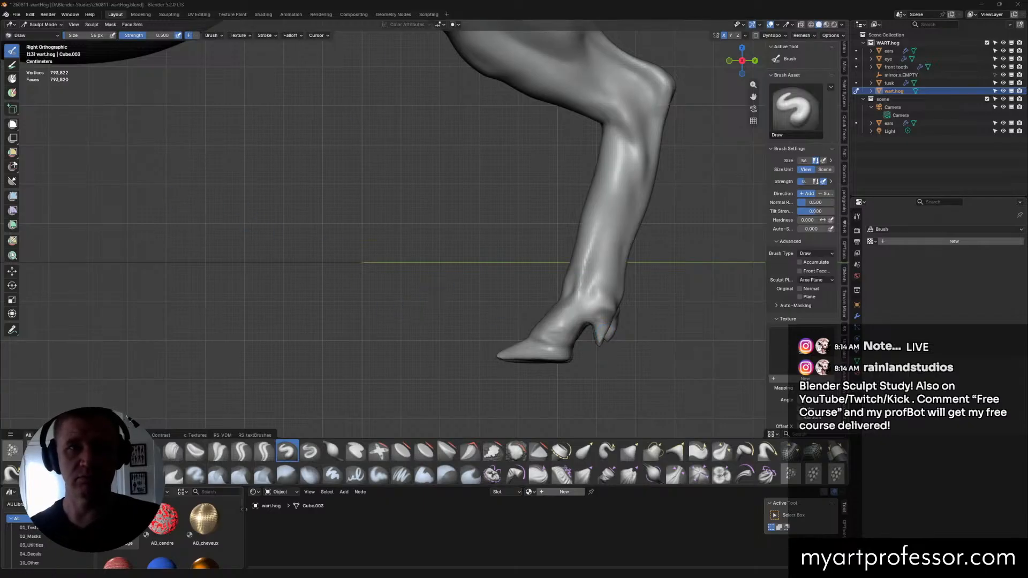
{"action": "key", "text": "KP_1"}
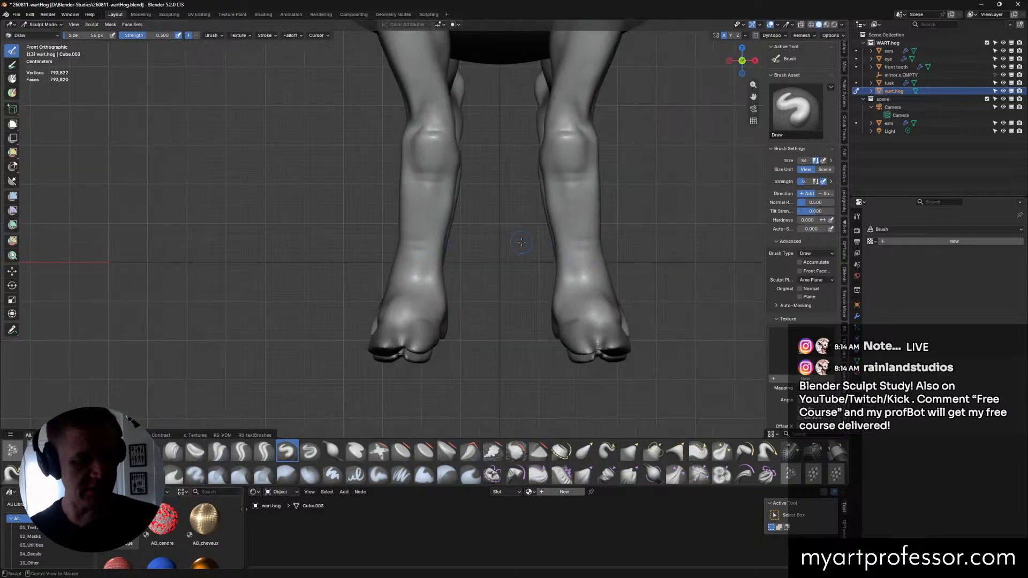
{"action": "key", "text": "KP_3"}
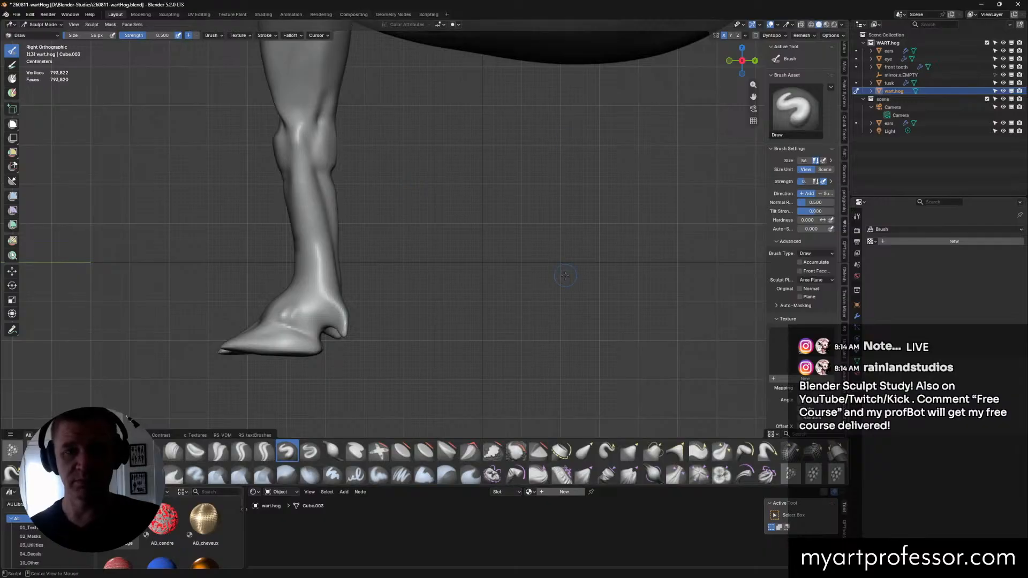
Step: Examine the warthog's back from above, its body from the side, and the hind lower leg and hoof up close
{"action": "key", "text": "KP_7"}
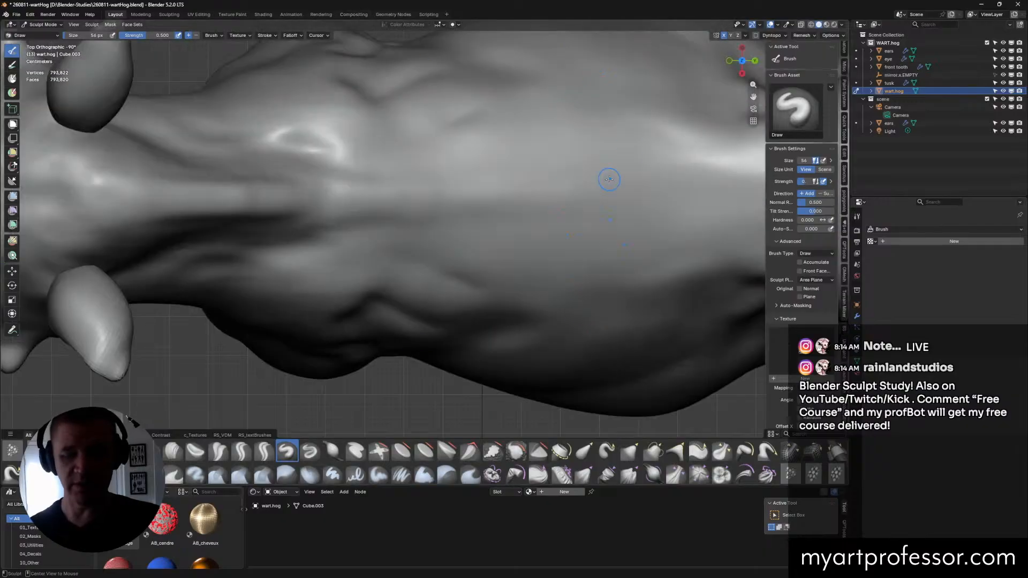
{"action": "scroll", "coordinate": [647, 178], "scroll_direction": "down", "scroll_amount": 1, "text": "alt"}
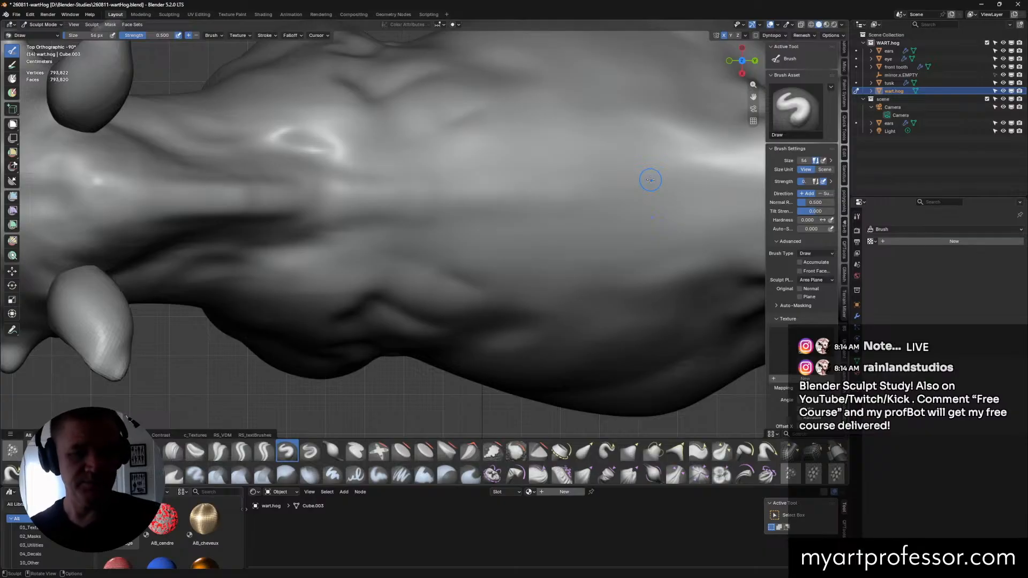
{"action": "mouse_move", "coordinate": [650, 179]}
{"action": "middle_mouse_down"}
{"action": "mouse_move", "coordinate": [525, 229]}
{"action": "mouse_move", "coordinate": [517, 70]}
{"action": "middle_mouse_up"}
{"action": "scroll", "coordinate": [527, 228], "scroll_direction": "down", "scroll_amount": 8}
{"action": "middle_click_drag", "start_coordinate": [511, 159], "coordinate": [520, 112], "text": "shift"}
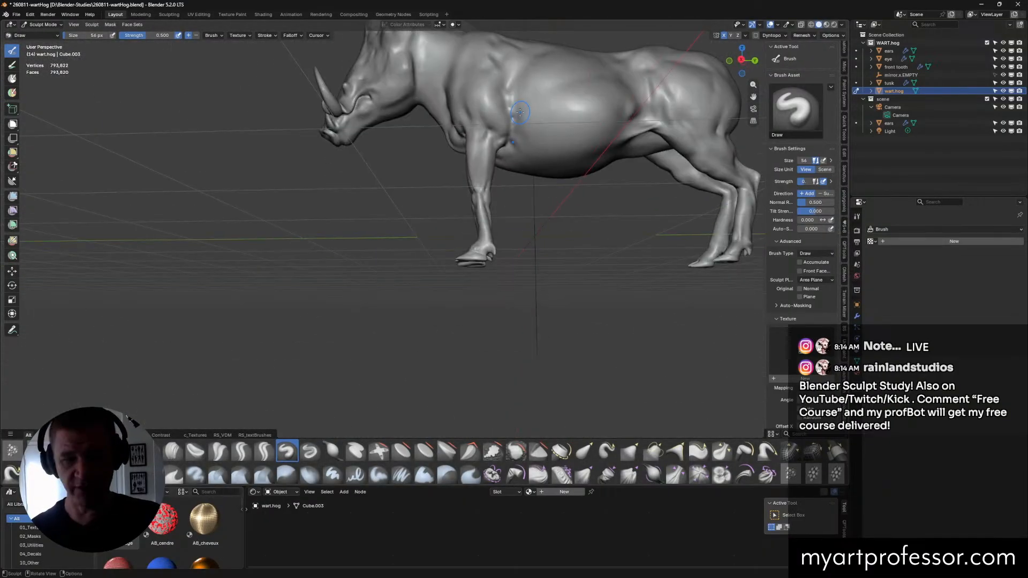
{"action": "middle_click_drag", "start_coordinate": [552, 160], "coordinate": [424, 161], "text": "shift"}
{"action": "scroll", "coordinate": [424, 160], "scroll_direction": "up", "scroll_amount": 3}
{"action": "middle_click_drag", "start_coordinate": [658, 228], "coordinate": [436, 245], "text": "shift"}
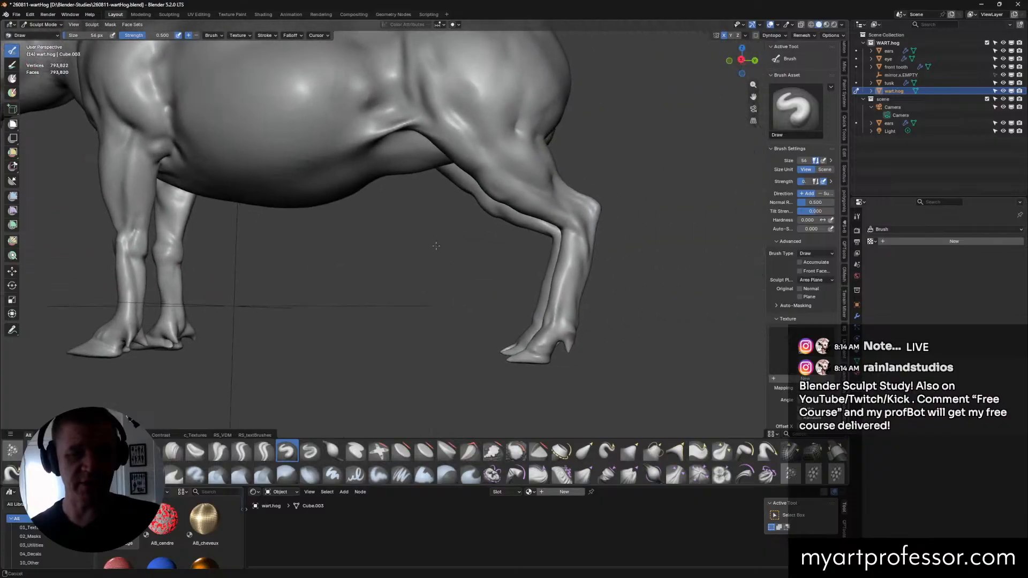
{"action": "scroll", "coordinate": [496, 280], "scroll_direction": "up", "scroll_amount": 3}
{"action": "middle_click_drag", "start_coordinate": [496, 287], "coordinate": [448, 230], "text": "shift"}
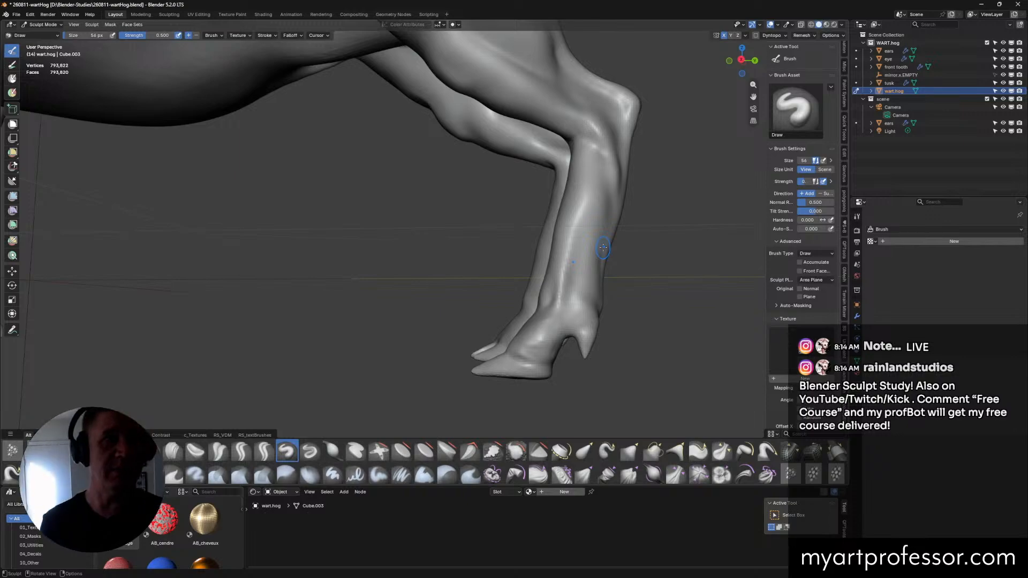
{"action": "middle_click_drag", "start_coordinate": [614, 326], "coordinate": [601, 344]}
{"action": "middle_click_drag", "start_coordinate": [670, 363], "coordinate": [615, 324]}
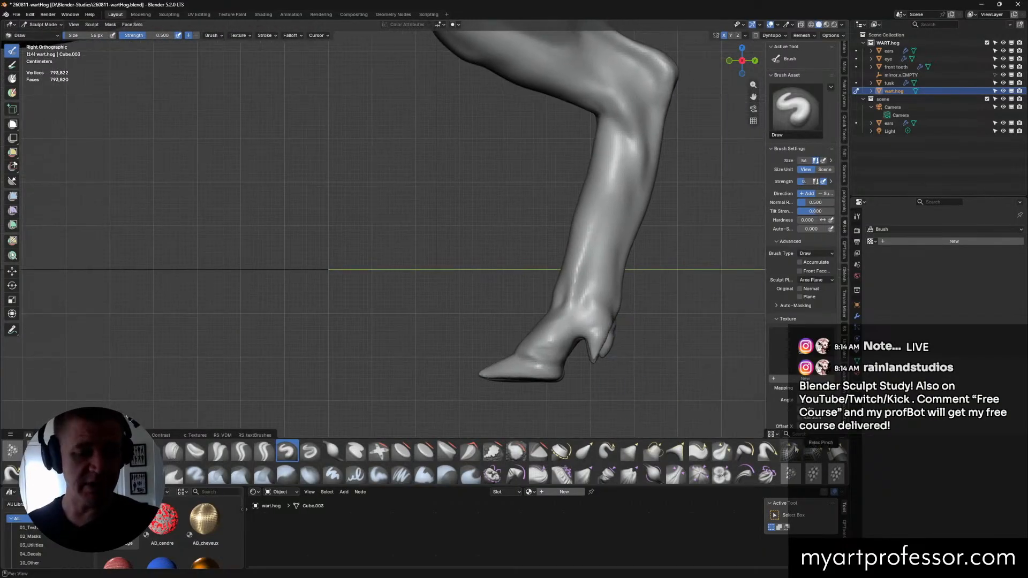
Step: Reshape the side profile of the hind hoof in right orthographic view with the Grab brush
{"action": "left_click", "coordinate": [630, 451]}
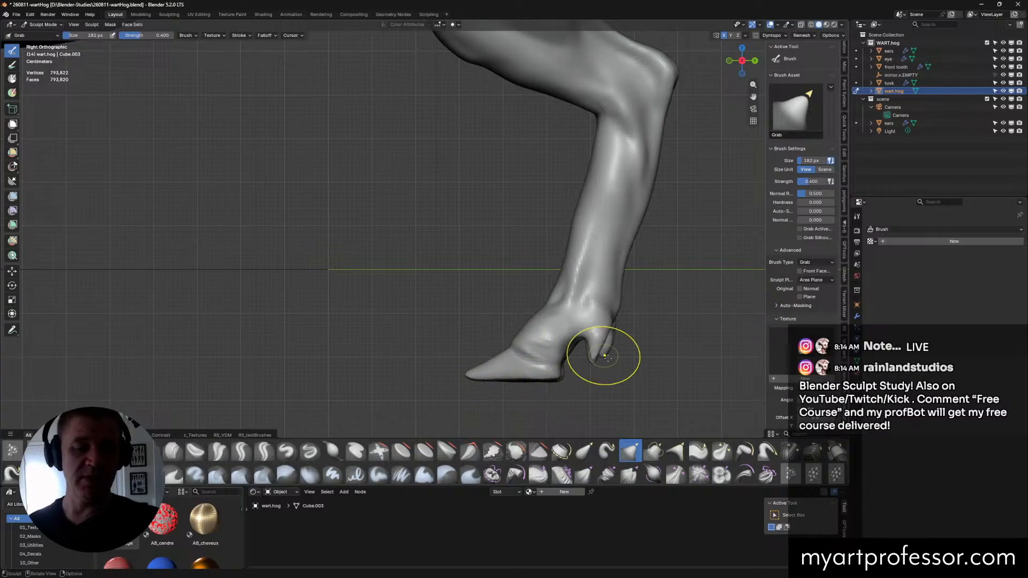
{"action": "mouse_move", "coordinate": [601, 356]}
{"action": "middle_mouse_down"}
{"action": "mouse_move", "coordinate": [665, 372]}
{"action": "mouse_move", "coordinate": [700, 354]}
{"action": "mouse_move", "coordinate": [649, 370]}
{"action": "mouse_move", "coordinate": [621, 360]}
{"action": "middle_mouse_up"}
{"action": "left_click_drag", "start_coordinate": [541, 350], "coordinate": [578, 374]}
Step: Widen and round the two toes of the hind hoof from underneath in bottom orthographic view with the Grab brush
{"action": "mouse_move", "coordinate": [642, 367]}
{"action": "middle_mouse_down"}
{"action": "mouse_move", "coordinate": [653, 360]}
{"action": "mouse_move", "coordinate": [571, 351]}
{"action": "middle_mouse_up"}
{"action": "mouse_move", "coordinate": [671, 359]}
{"action": "middle_mouse_down"}
{"action": "mouse_move", "coordinate": [601, 282]}
{"action": "mouse_move", "coordinate": [553, 315]}
{"action": "mouse_move", "coordinate": [459, 275]}
{"action": "middle_mouse_up"}
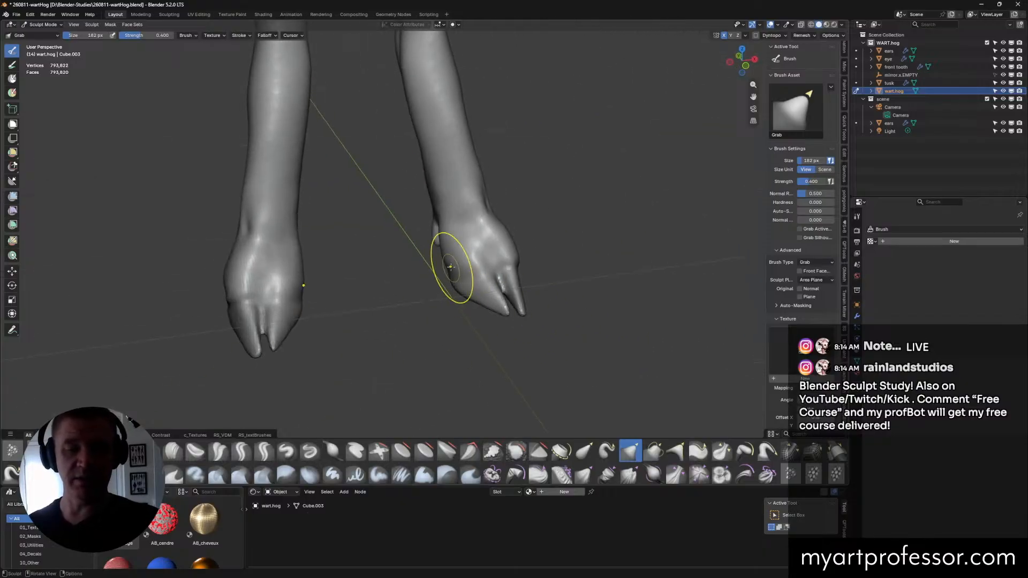
{"action": "middle_click_drag", "start_coordinate": [569, 259], "coordinate": [561, 221]}
{"action": "middle_click_drag", "start_coordinate": [466, 271], "coordinate": [493, 263]}
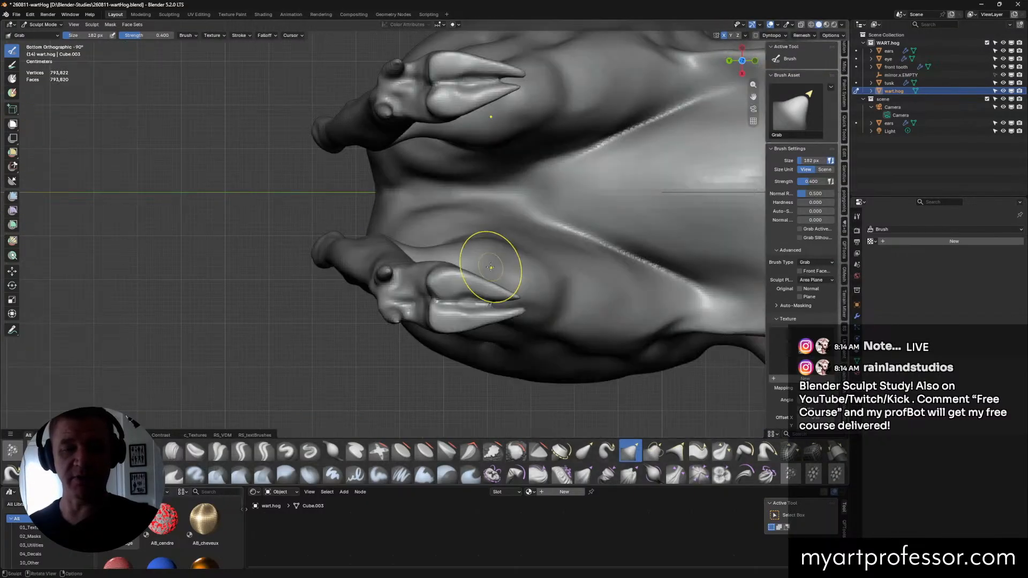
{"action": "mouse_move", "coordinate": [458, 277]}
{"action": "left_mouse_down"}
{"action": "mouse_move", "coordinate": [482, 271]}
{"action": "mouse_move", "coordinate": [516, 291]}
{"action": "left_mouse_up"}
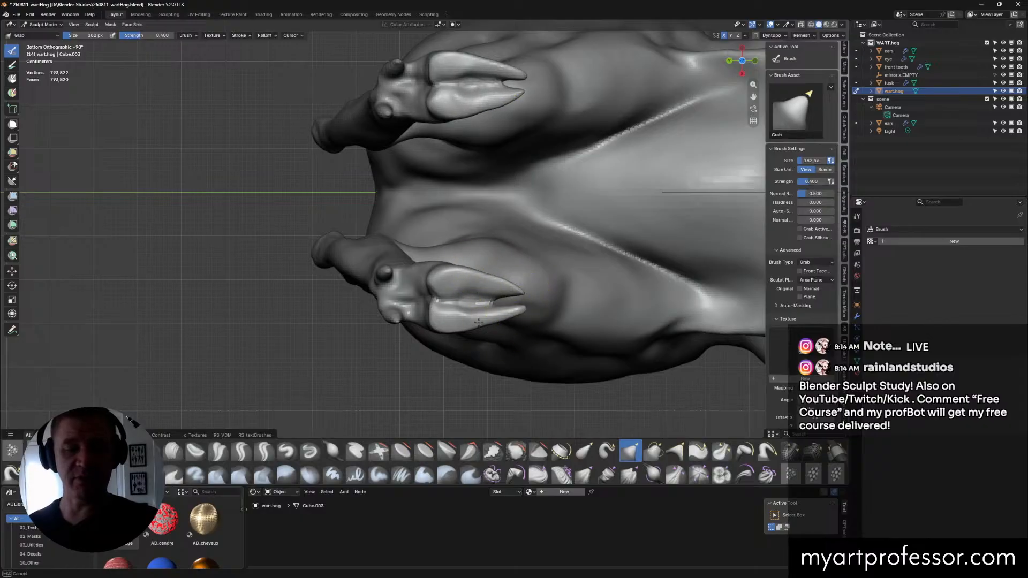
{"action": "mouse_move", "coordinate": [478, 323]}
{"action": "left_mouse_down"}
{"action": "mouse_move", "coordinate": [450, 328]}
{"action": "mouse_move", "coordinate": [471, 322]}
{"action": "mouse_move", "coordinate": [482, 333]}
{"action": "mouse_move", "coordinate": [493, 305]}
{"action": "mouse_move", "coordinate": [522, 315]}
{"action": "left_mouse_up"}
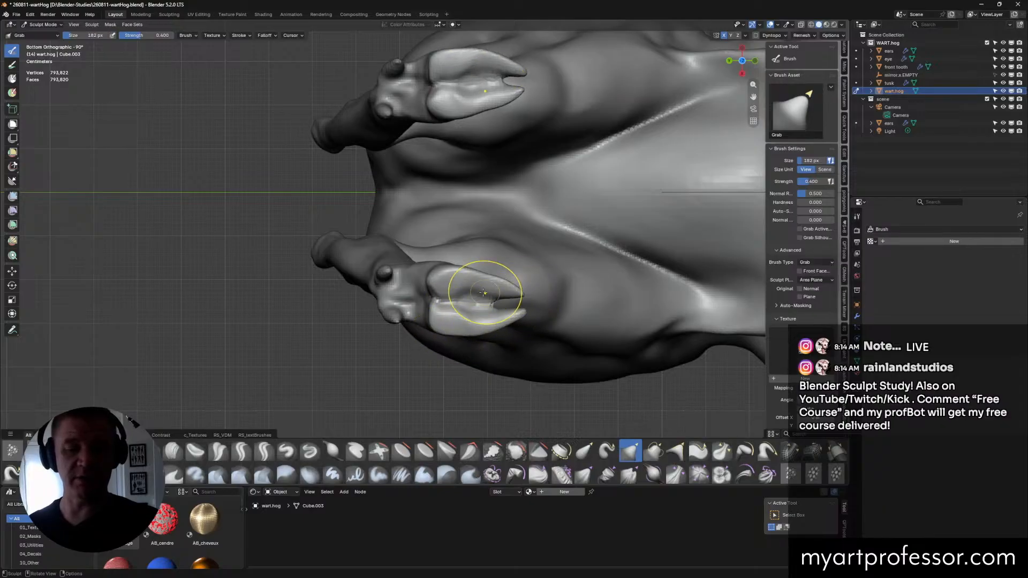
{"action": "left_click_drag", "start_coordinate": [466, 275], "coordinate": [467, 270]}
{"action": "left_click_drag", "start_coordinate": [484, 276], "coordinate": [486, 272]}
{"action": "left_click_drag", "start_coordinate": [491, 281], "coordinate": [494, 278]}
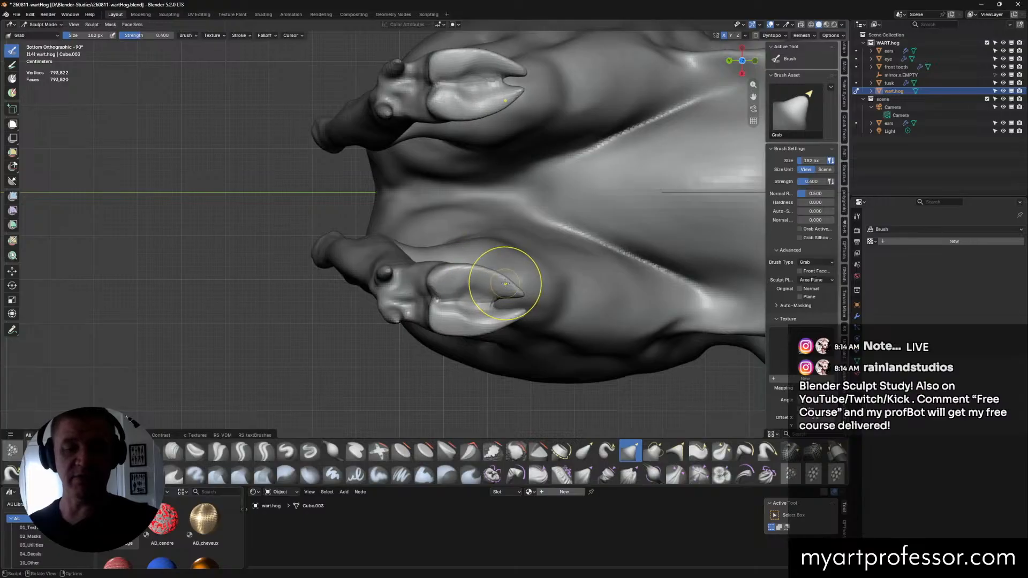
{"action": "left_click_drag", "start_coordinate": [498, 318], "coordinate": [487, 333]}
Step: Check the reshaped hind hooves from the front and both three-quarter angles, and save the file
{"action": "mouse_move", "coordinate": [482, 320]}
{"action": "middle_mouse_down"}
{"action": "mouse_move", "coordinate": [499, 385]}
{"action": "mouse_move", "coordinate": [682, 375]}
{"action": "mouse_move", "coordinate": [564, 328]}
{"action": "mouse_move", "coordinate": [565, 305]}
{"action": "mouse_move", "coordinate": [637, 298]}
{"action": "mouse_move", "coordinate": [546, 279]}
{"action": "middle_mouse_up"}
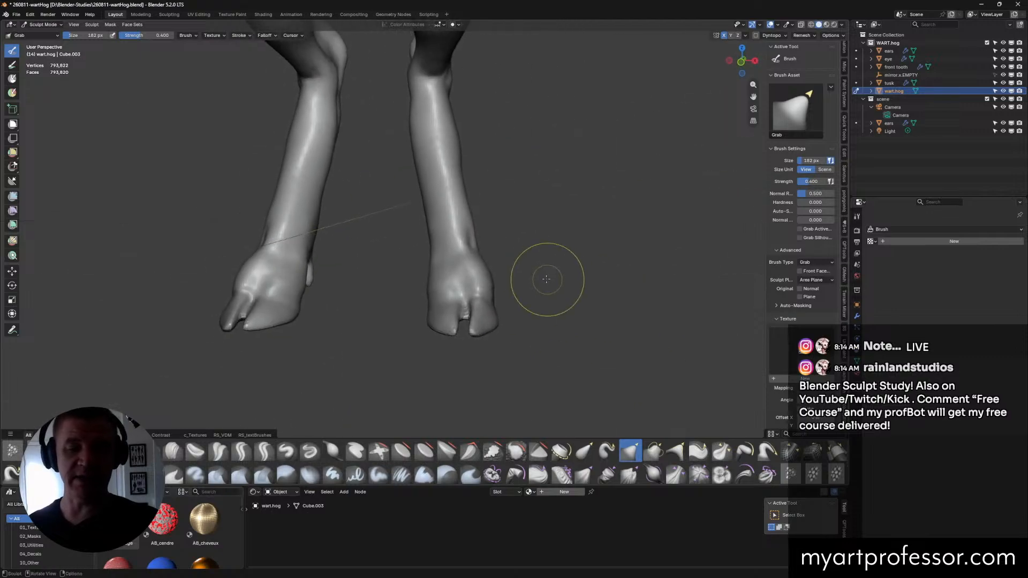
{"action": "mouse_move", "coordinate": [456, 296]}
{"action": "middle_mouse_down"}
{"action": "mouse_move", "coordinate": [512, 313]}
{"action": "mouse_move", "coordinate": [574, 298]}
{"action": "mouse_move", "coordinate": [516, 298]}
{"action": "middle_mouse_up"}
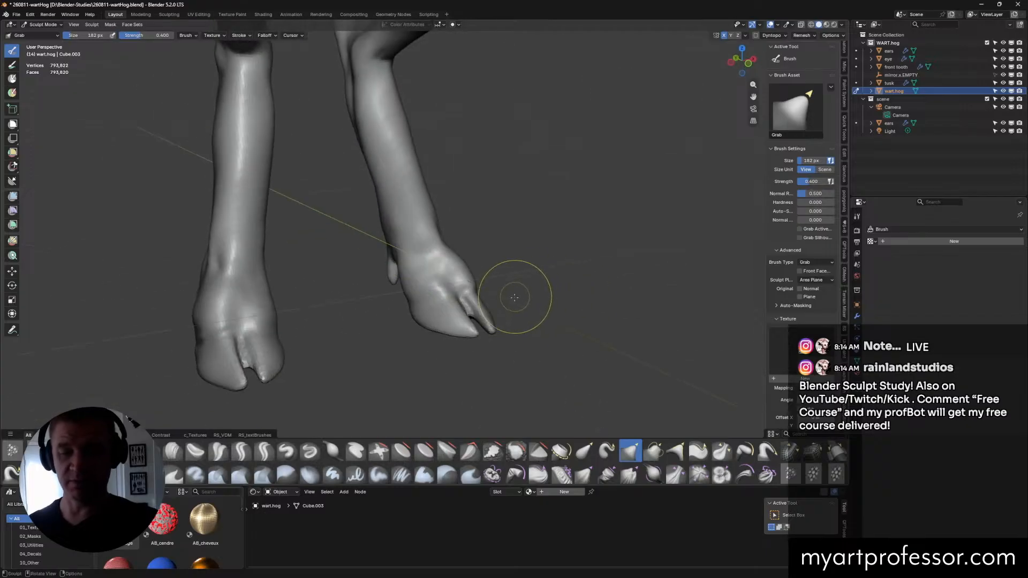
{"action": "middle_click_drag", "start_coordinate": [598, 361], "coordinate": [636, 350]}
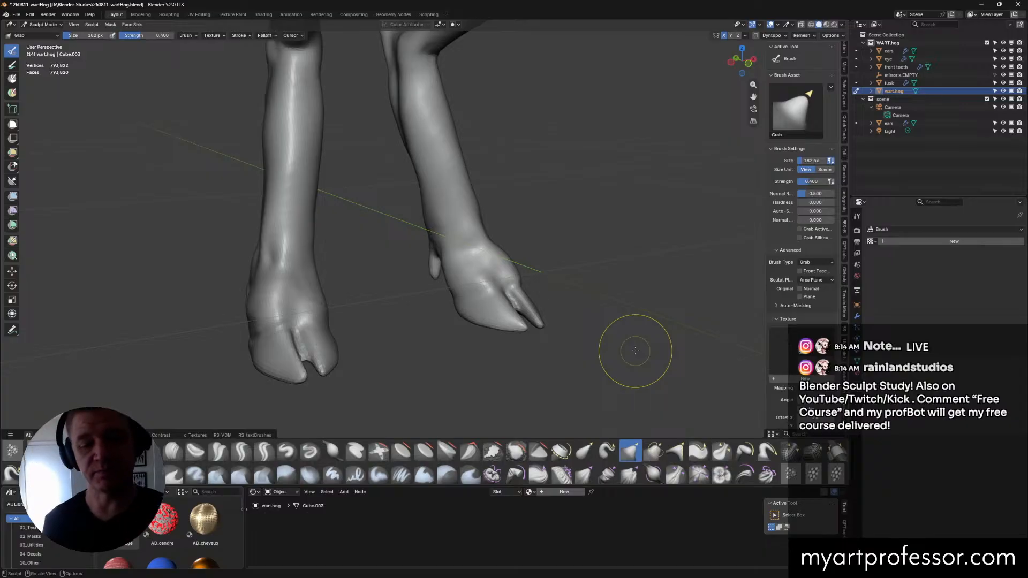
{"action": "key", "text": "ctrl+s"}
{"action": "mouse_move", "coordinate": [635, 350]}
{"action": "middle_mouse_down"}
{"action": "mouse_move", "coordinate": [592, 324]}
{"action": "mouse_move", "coordinate": [556, 364]}
{"action": "mouse_move", "coordinate": [610, 336]}
{"action": "mouse_move", "coordinate": [608, 344]}
{"action": "middle_mouse_up"}
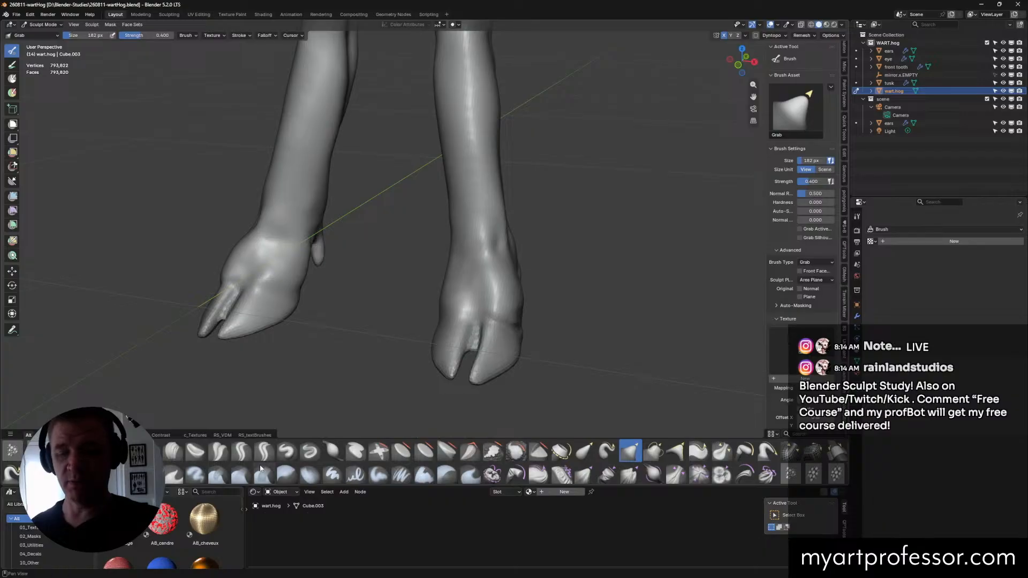
Step: Deepen the cleft between the hind hoof's toes with the Crease Sharp brush at 86 px
{"action": "left_click", "coordinate": [241, 452]}
{"action": "key", "text": "f"}
{"action": "left_click", "coordinate": [583, 319]}
{"action": "middle_click_drag", "start_coordinate": [583, 319], "coordinate": [510, 332]}
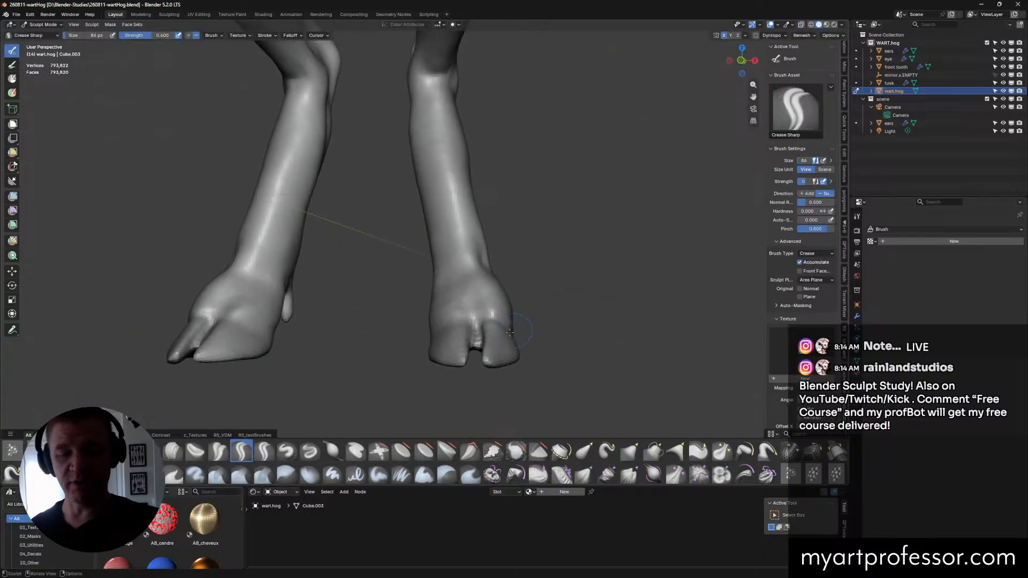
{"action": "left_click_drag", "start_coordinate": [476, 348], "coordinate": [477, 349]}
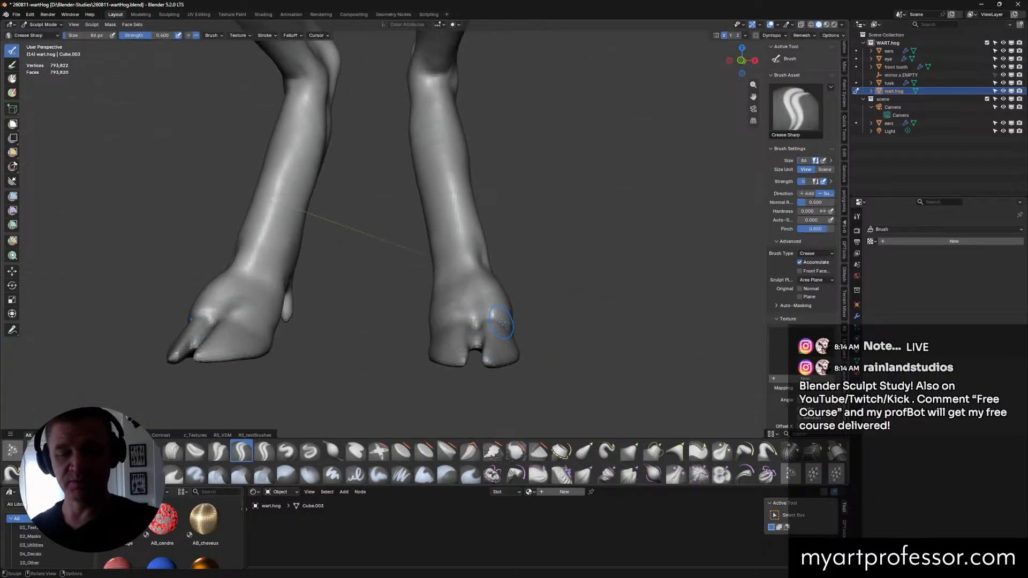
{"action": "middle_click_drag", "start_coordinate": [502, 322], "coordinate": [611, 411]}
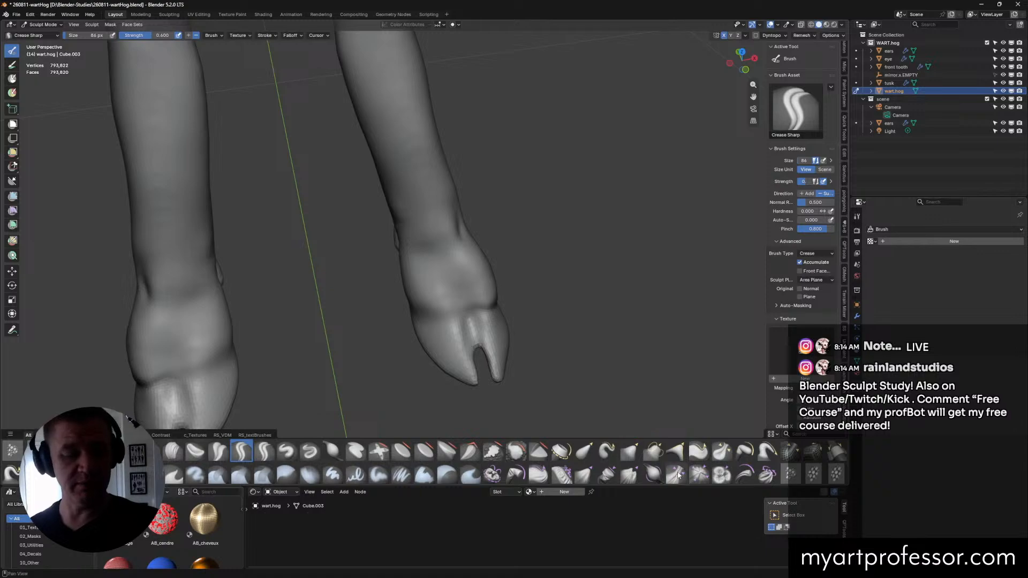
Step: Push the web between the hind hoof's toes deeper with the Pull brush, working from the front and from below
{"action": "left_click", "coordinate": [766, 451]}
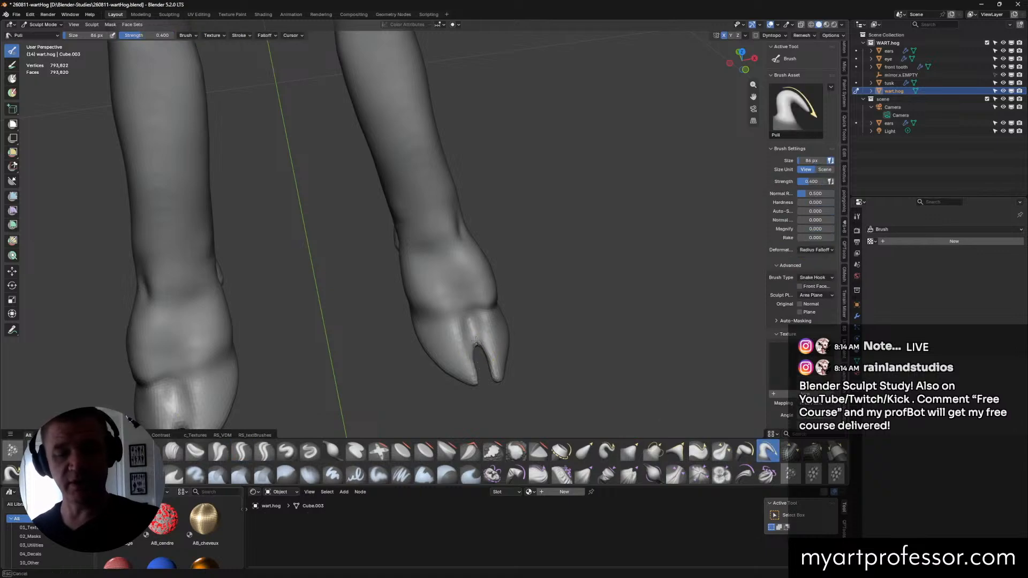
{"action": "left_click_drag", "start_coordinate": [476, 341], "coordinate": [475, 343]}
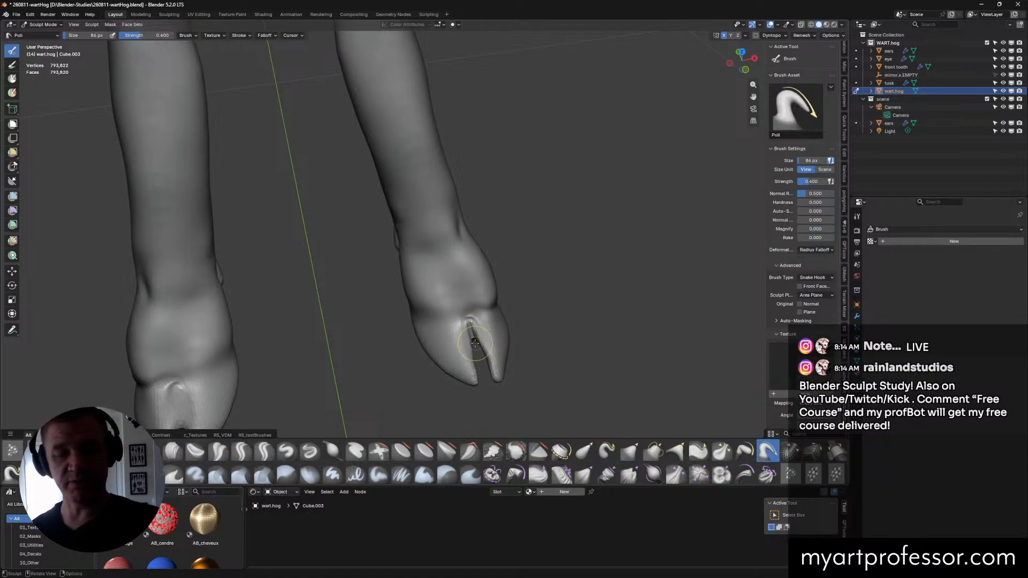
{"action": "middle_click_drag", "start_coordinate": [475, 343], "coordinate": [485, 273]}
{"action": "left_click_drag", "start_coordinate": [473, 328], "coordinate": [478, 346]}
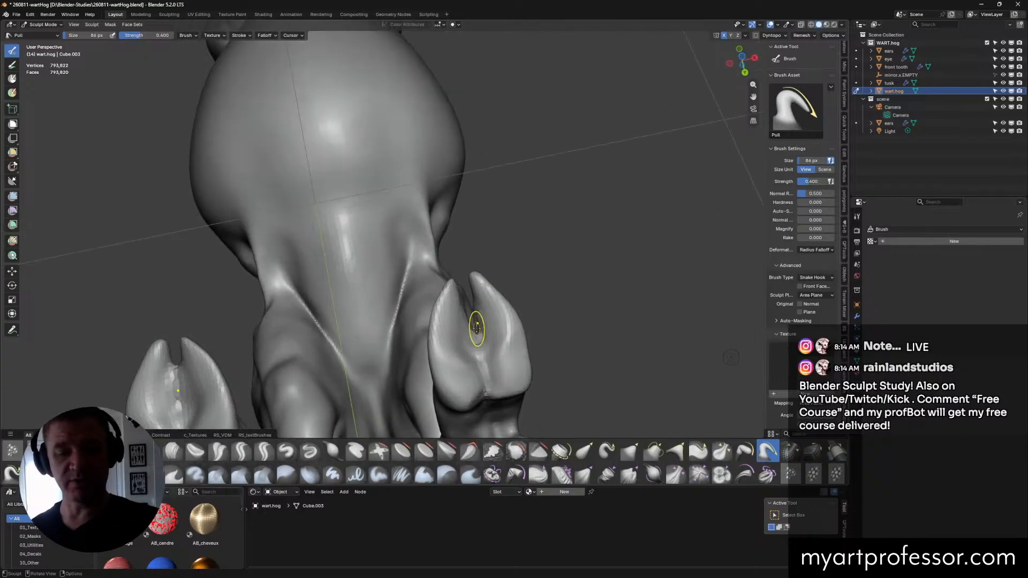
{"action": "mouse_move", "coordinate": [476, 343]}
{"action": "middle_mouse_down"}
{"action": "mouse_move", "coordinate": [550, 367]}
{"action": "mouse_move", "coordinate": [551, 287]}
{"action": "mouse_move", "coordinate": [538, 375]}
{"action": "mouse_move", "coordinate": [559, 367]}
{"action": "mouse_move", "coordinate": [459, 344]}
{"action": "middle_mouse_up"}
{"action": "middle_click_drag", "start_coordinate": [550, 321], "coordinate": [465, 325]}
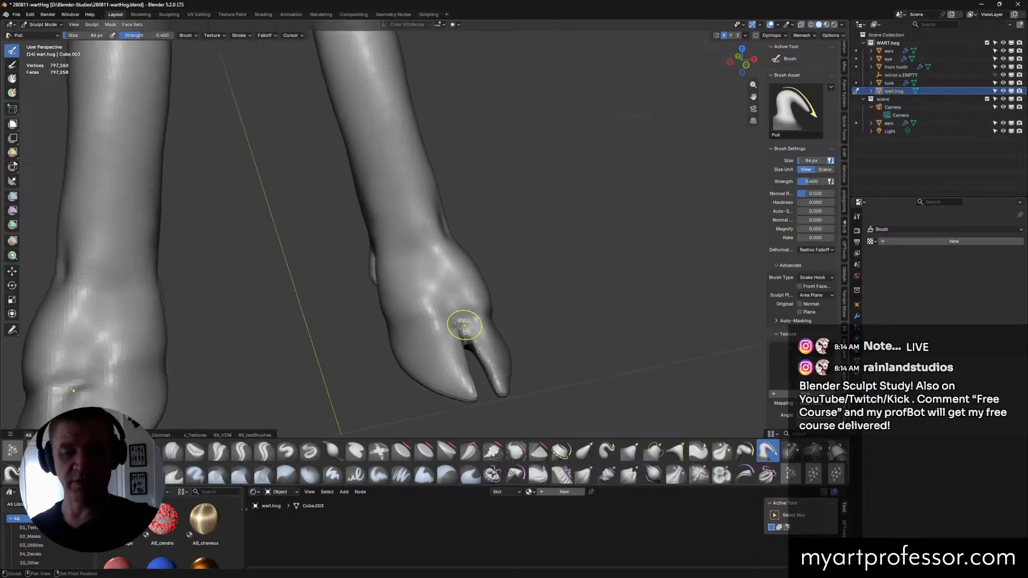
Step: Carve a crease across the side of the hind hoof where it meets the foot with the Crease Sharp brush
{"action": "middle_click_drag", "start_coordinate": [539, 328], "coordinate": [435, 339]}
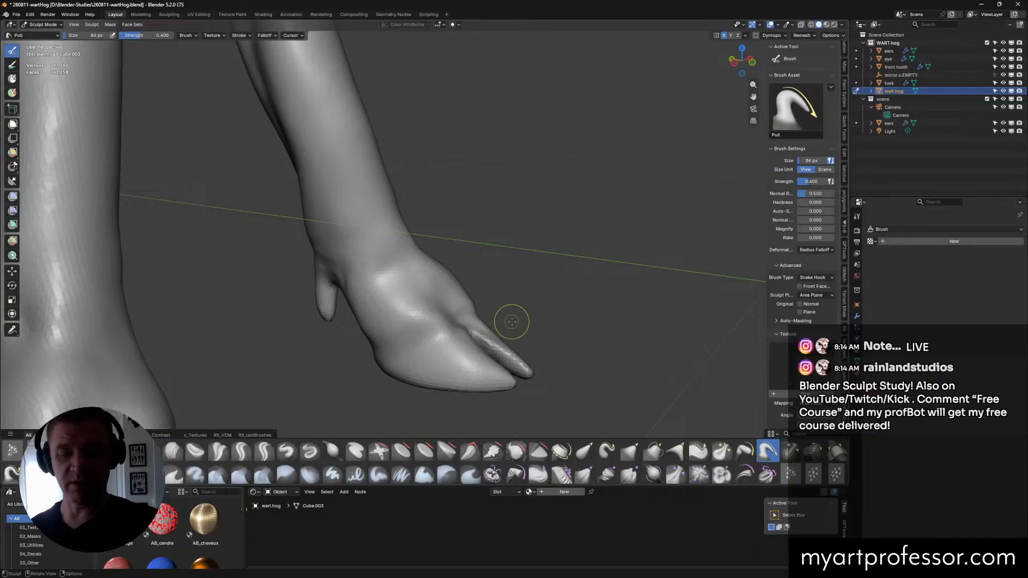
{"action": "left_click", "coordinate": [241, 451]}
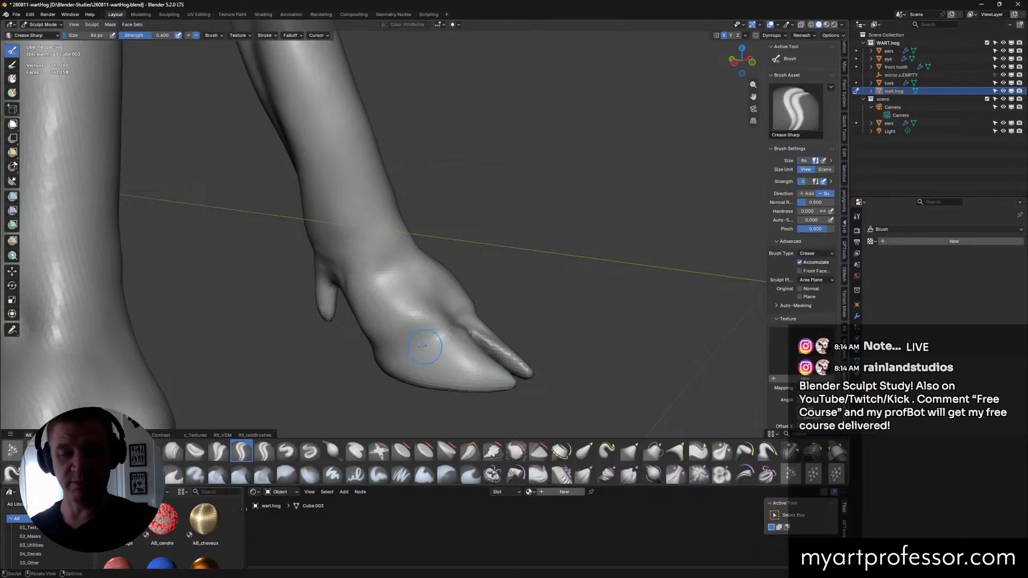
{"action": "left_click_drag", "start_coordinate": [385, 347], "coordinate": [452, 335]}
Step: Examine the whole warthog from three-quarter and side angles to judge the hind legs against the rest of the body
{"action": "mouse_move", "coordinate": [408, 345]}
{"action": "middle_mouse_down"}
{"action": "mouse_move", "coordinate": [530, 366]}
{"action": "mouse_move", "coordinate": [464, 319]}
{"action": "mouse_move", "coordinate": [578, 374]}
{"action": "mouse_move", "coordinate": [645, 392]}
{"action": "mouse_move", "coordinate": [662, 350]}
{"action": "mouse_move", "coordinate": [601, 319]}
{"action": "mouse_move", "coordinate": [638, 333]}
{"action": "mouse_move", "coordinate": [592, 331]}
{"action": "mouse_move", "coordinate": [647, 361]}
{"action": "mouse_move", "coordinate": [476, 433]}
{"action": "mouse_move", "coordinate": [568, 316]}
{"action": "mouse_move", "coordinate": [569, 350]}
{"action": "middle_mouse_up"}
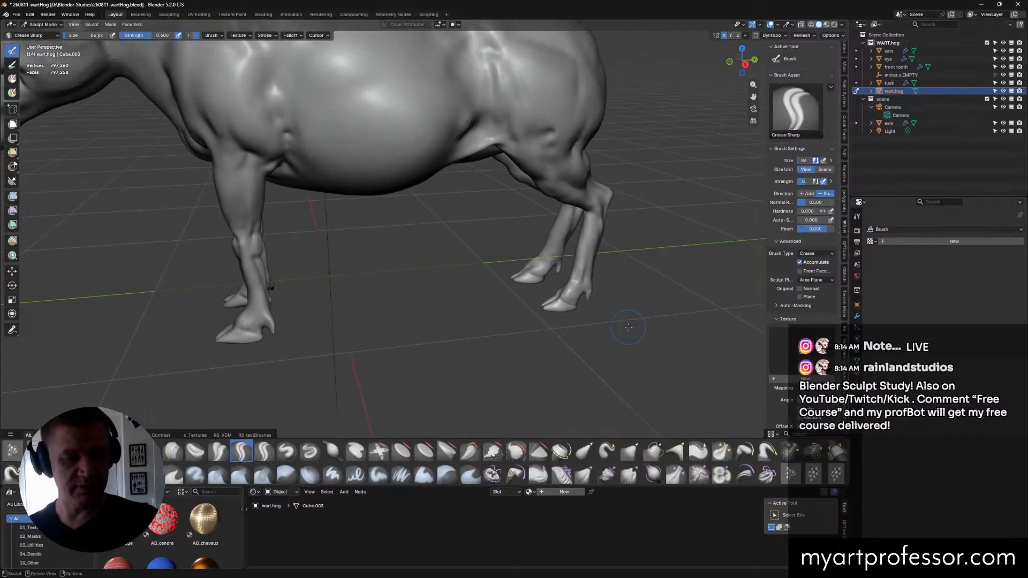
{"action": "scroll", "coordinate": [628, 327], "scroll_direction": "down", "scroll_amount": 5}
{"action": "scroll", "coordinate": [389, 261], "scroll_direction": "up", "scroll_amount": 3}
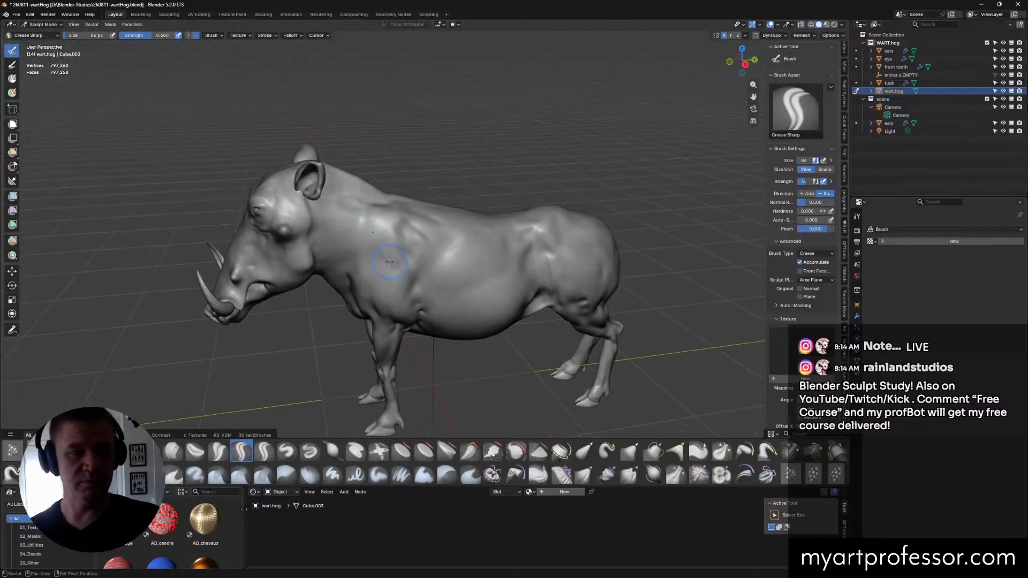
{"action": "scroll", "coordinate": [390, 262], "scroll_direction": "up", "scroll_amount": 8}
{"action": "middle_click_drag", "start_coordinate": [342, 224], "coordinate": [298, 189]}
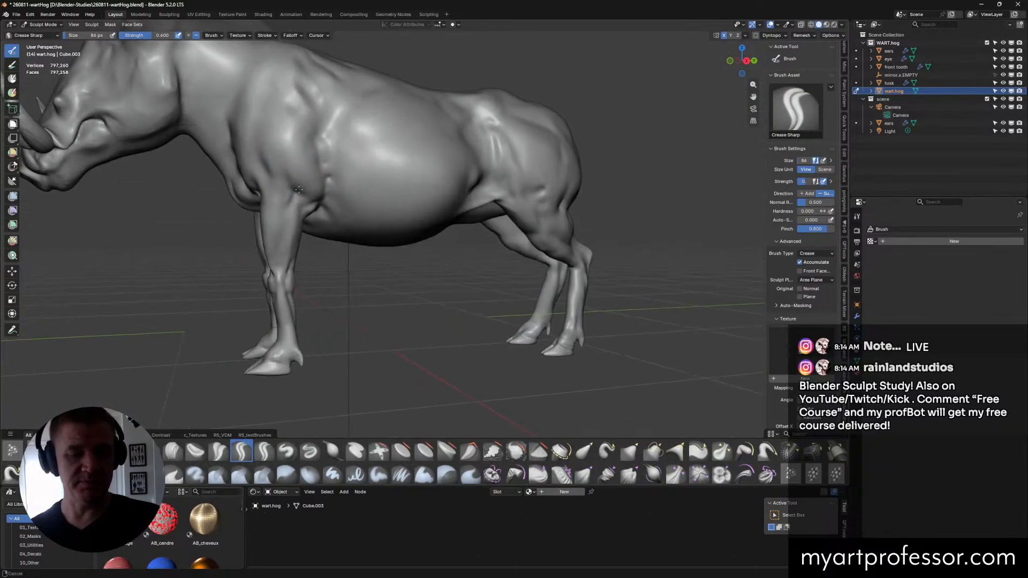
{"action": "mouse_move", "coordinate": [616, 289]}
{"action": "middle_mouse_down"}
{"action": "mouse_move", "coordinate": [637, 294]}
{"action": "mouse_move", "coordinate": [629, 333]}
{"action": "mouse_move", "coordinate": [622, 298]}
{"action": "middle_mouse_up"}
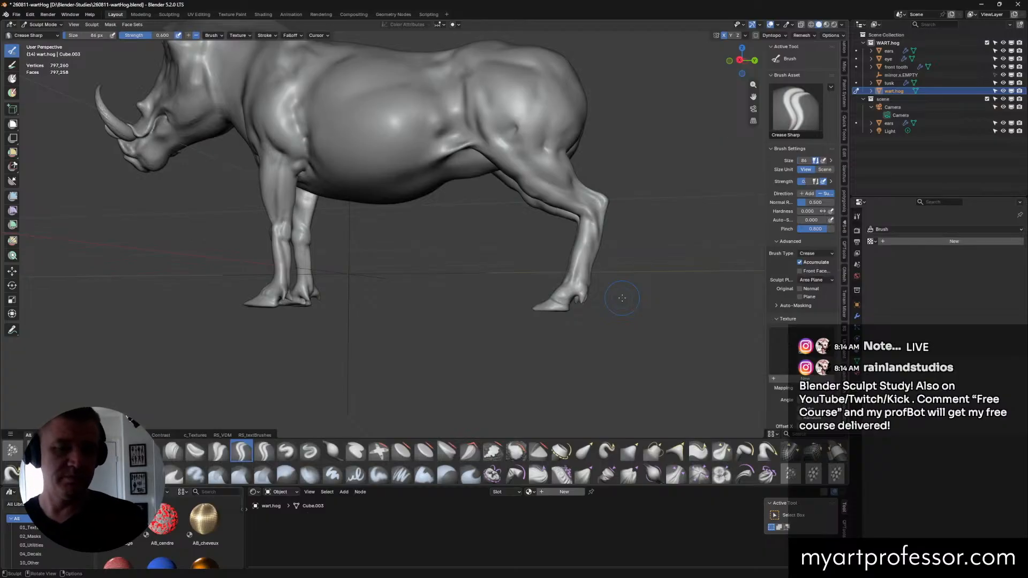
{"action": "mouse_move", "coordinate": [622, 297]}
{"action": "middle_mouse_down"}
{"action": "mouse_move", "coordinate": [595, 260]}
{"action": "mouse_move", "coordinate": [630, 306]}
{"action": "mouse_move", "coordinate": [613, 284]}
{"action": "middle_mouse_up"}
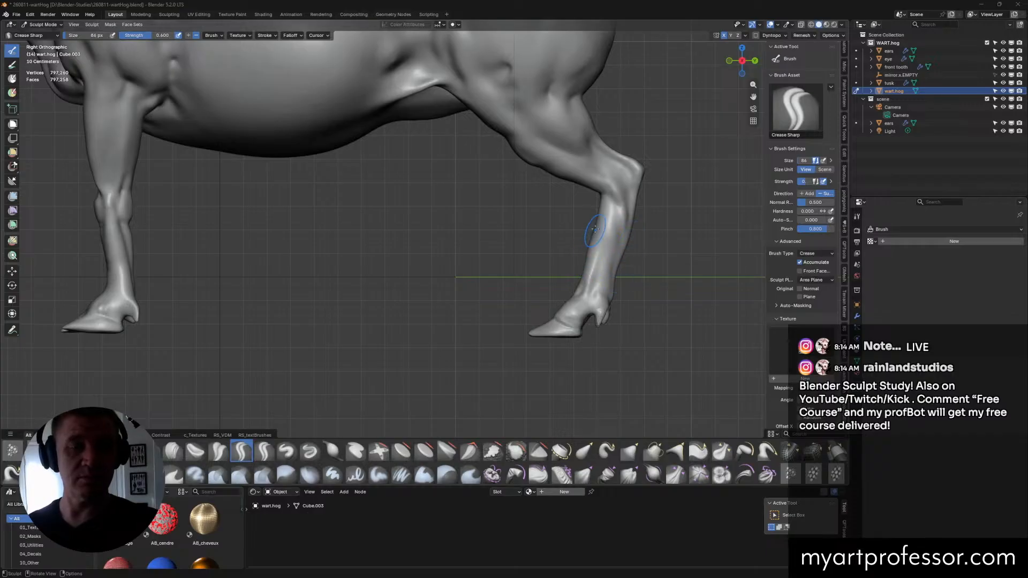
Step: Refine the front and rear contours of the hind lower leg below the hock with the Grab brush at 120 px in right view
{"action": "key", "text": "g"}
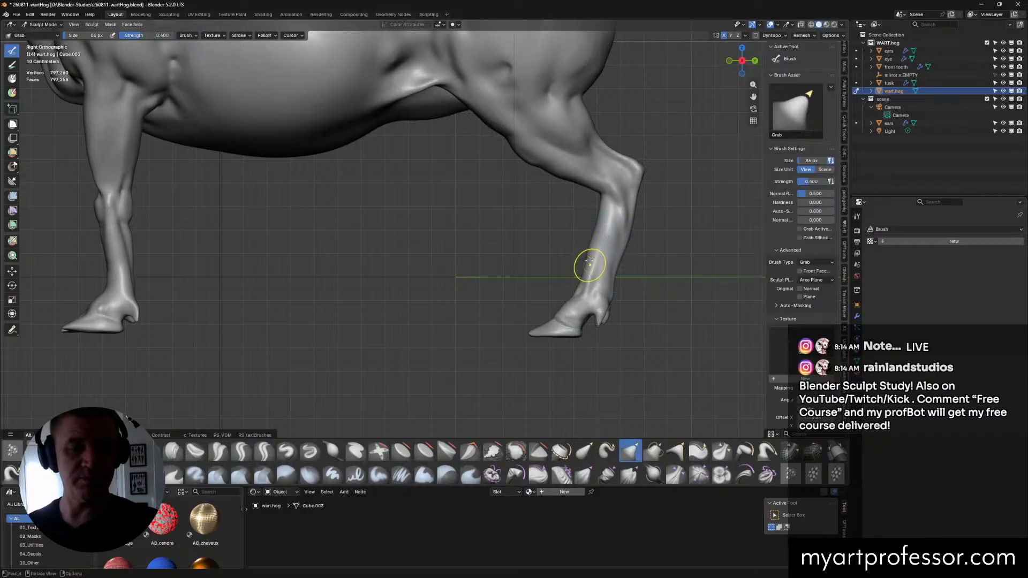
{"action": "key", "text": "f"}
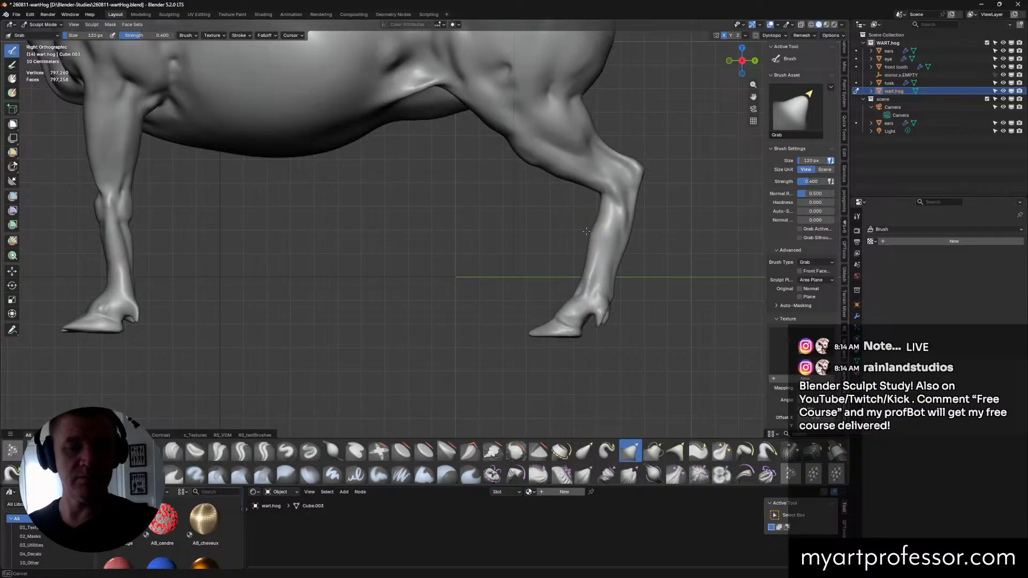
{"action": "left_click", "coordinate": [591, 232]}
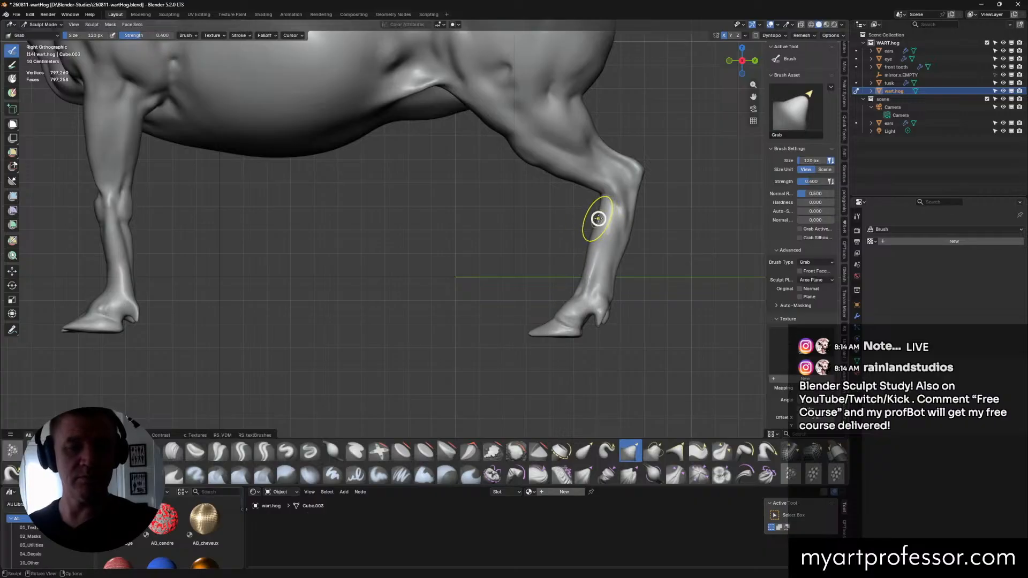
{"action": "mouse_move", "coordinate": [615, 223]}
{"action": "middle_mouse_down"}
{"action": "mouse_move", "coordinate": [597, 227]}
{"action": "mouse_move", "coordinate": [615, 231]}
{"action": "middle_mouse_up"}
{"action": "left_click_drag", "start_coordinate": [596, 215], "coordinate": [595, 214]}
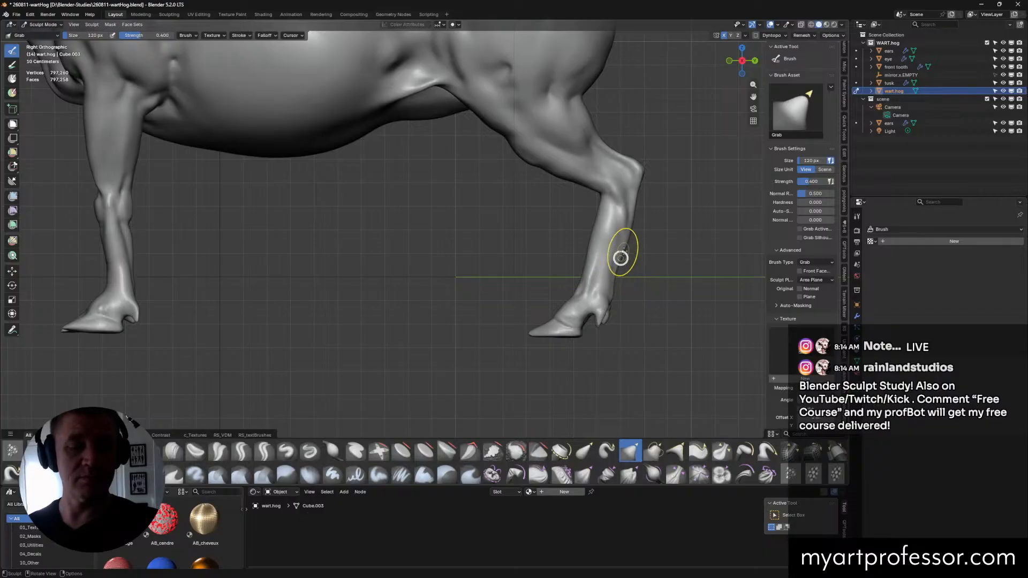
{"action": "left_click_drag", "start_coordinate": [619, 253], "coordinate": [624, 237]}
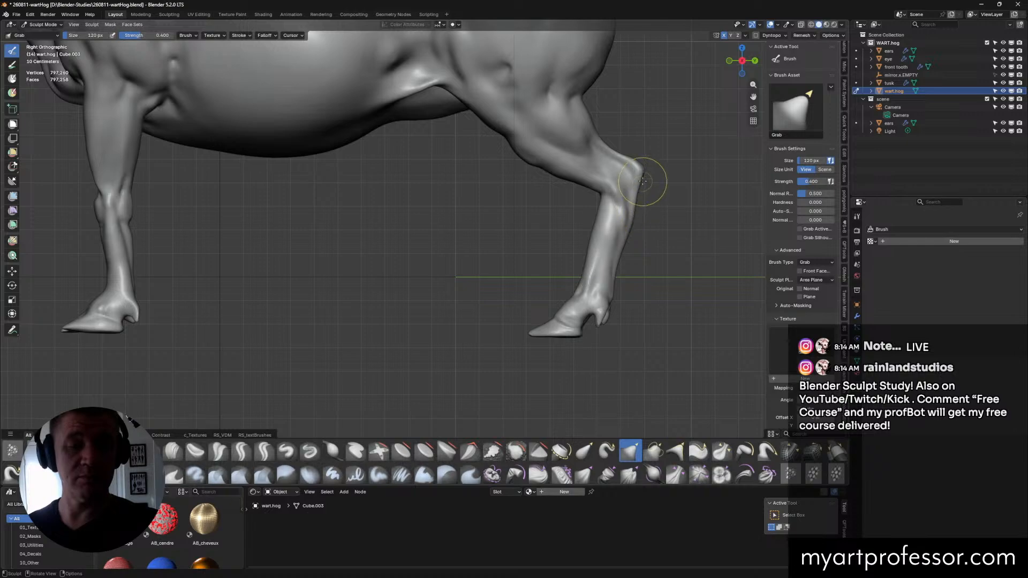
Step: Reshape the rear contour of the hind leg from the hock down to the dewclaw with the 120 px Grab brush
{"action": "left_click_drag", "start_coordinate": [642, 172], "coordinate": [633, 218]}
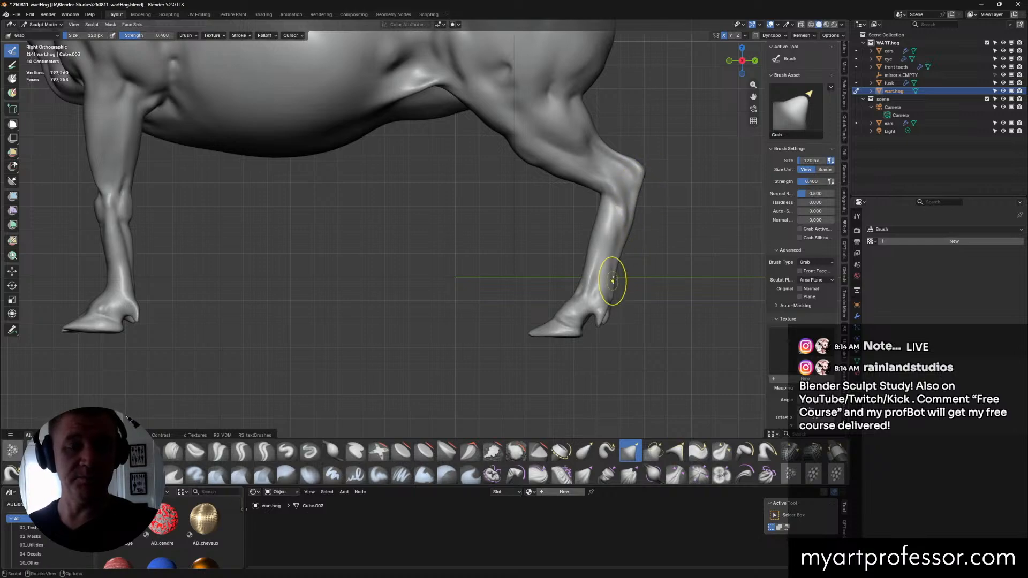
{"action": "left_click_drag", "start_coordinate": [612, 297], "coordinate": [598, 321]}
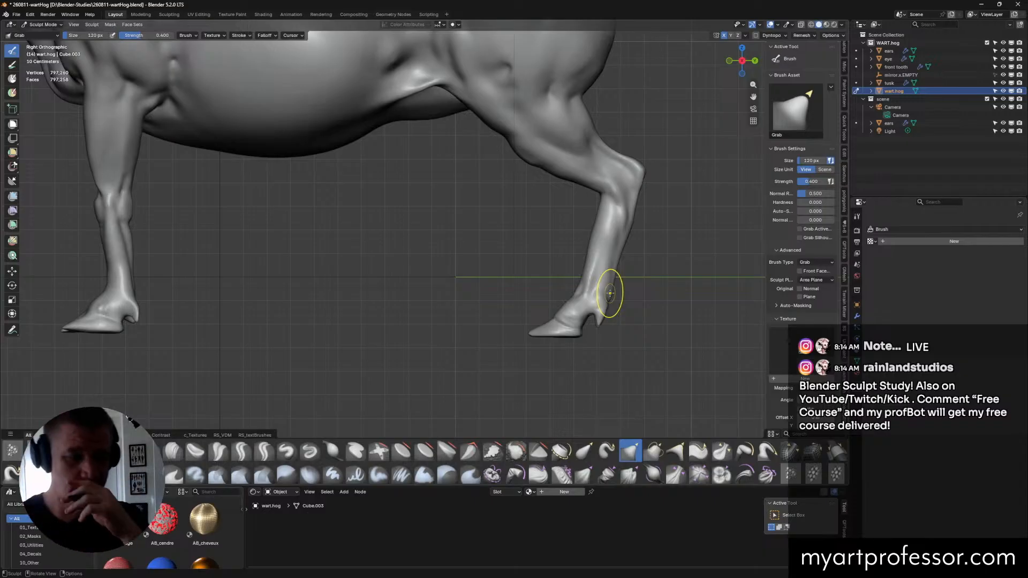
Step: Fill out the dimples on the lower outer thigh above the knee with a reduced Inflate/Deflate brush
{"action": "mouse_move", "coordinate": [644, 178]}
{"action": "middle_mouse_down"}
{"action": "mouse_move", "coordinate": [577, 140]}
{"action": "mouse_move", "coordinate": [537, 155]}
{"action": "mouse_move", "coordinate": [572, 201]}
{"action": "middle_mouse_up"}
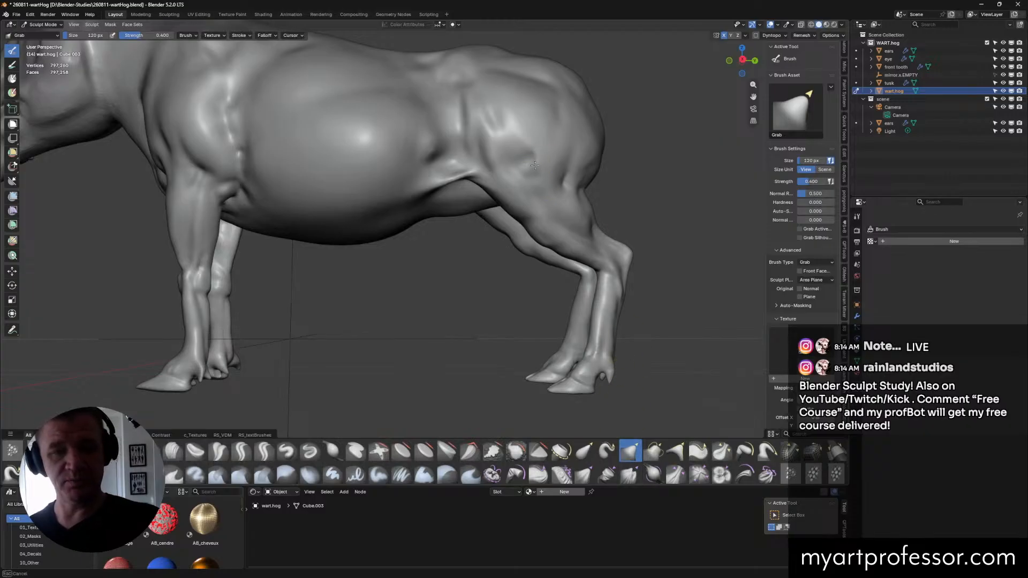
{"action": "middle_click_drag", "start_coordinate": [551, 166], "coordinate": [234, 458]}
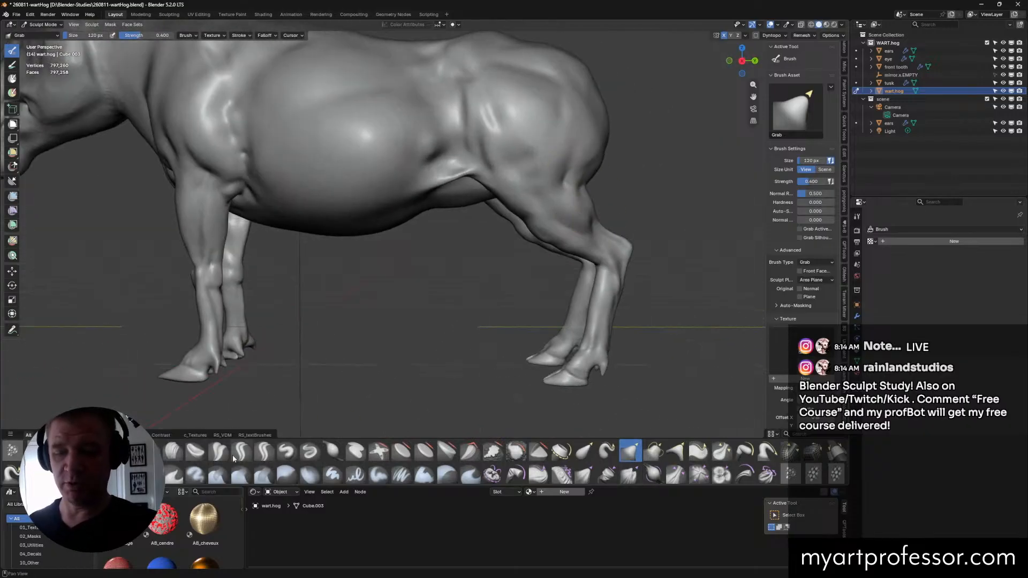
{"action": "left_click", "coordinate": [172, 452]}
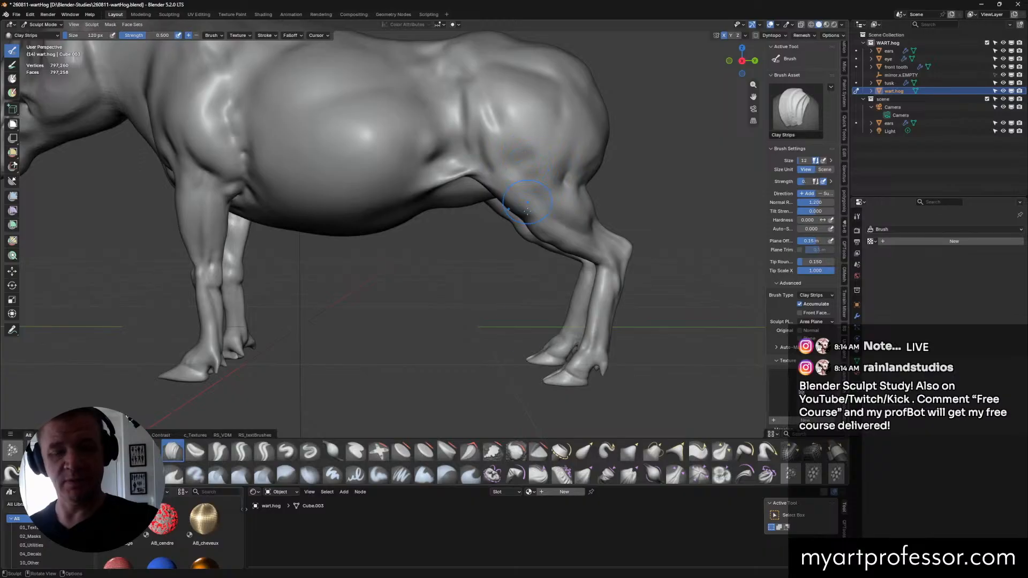
{"action": "left_click", "coordinate": [332, 451]}
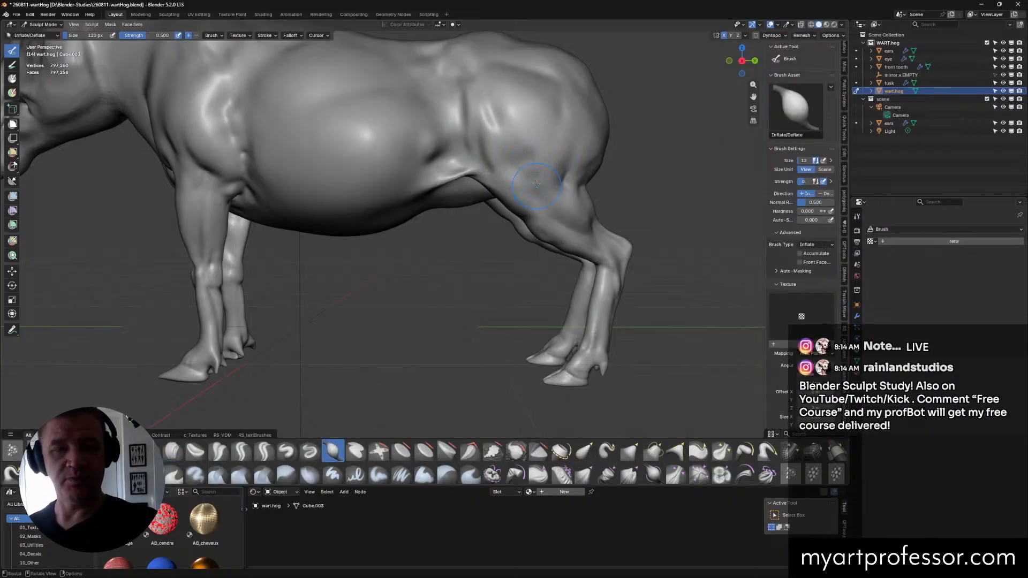
{"action": "key", "text": "f"}
{"action": "left_click", "coordinate": [516, 163]}
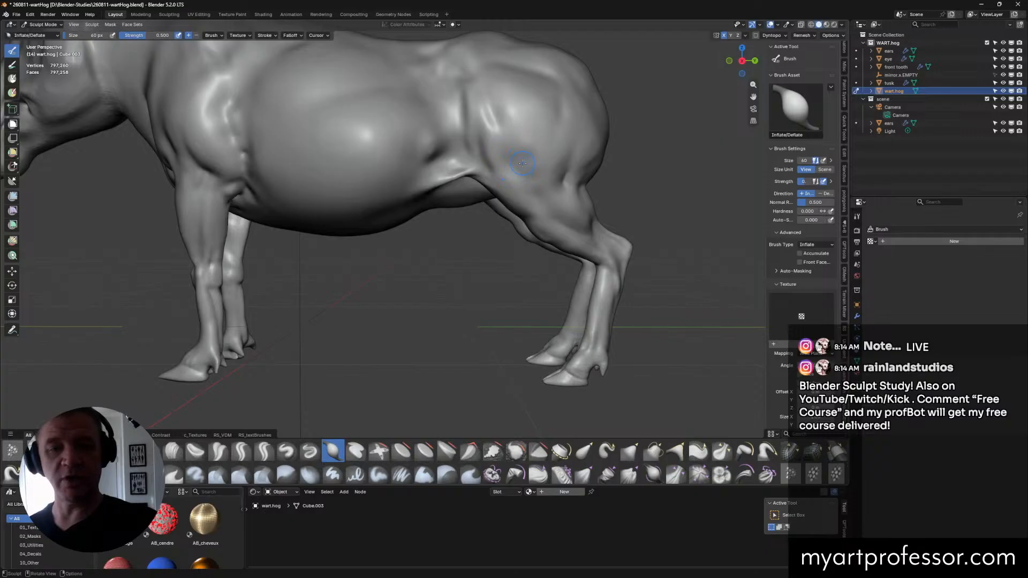
{"action": "mouse_move", "coordinate": [552, 187]}
{"action": "middle_mouse_down"}
{"action": "mouse_move", "coordinate": [550, 174]}
{"action": "mouse_move", "coordinate": [540, 197]}
{"action": "middle_mouse_up"}
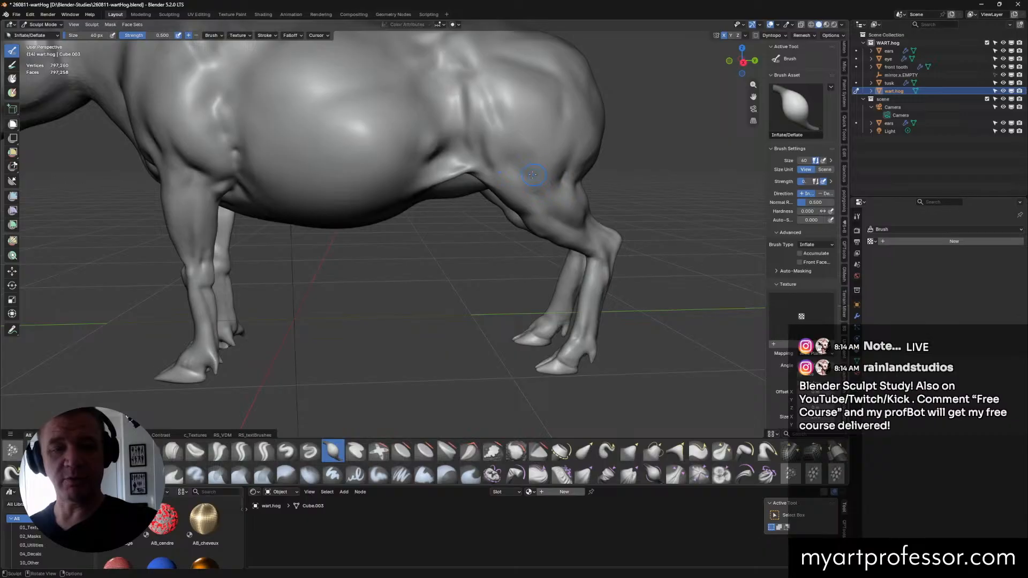
{"action": "mouse_move", "coordinate": [541, 167]}
{"action": "left_mouse_down"}
{"action": "mouse_move", "coordinate": [515, 158]}
{"action": "mouse_move", "coordinate": [545, 164]}
{"action": "mouse_move", "coordinate": [523, 163]}
{"action": "left_mouse_up"}
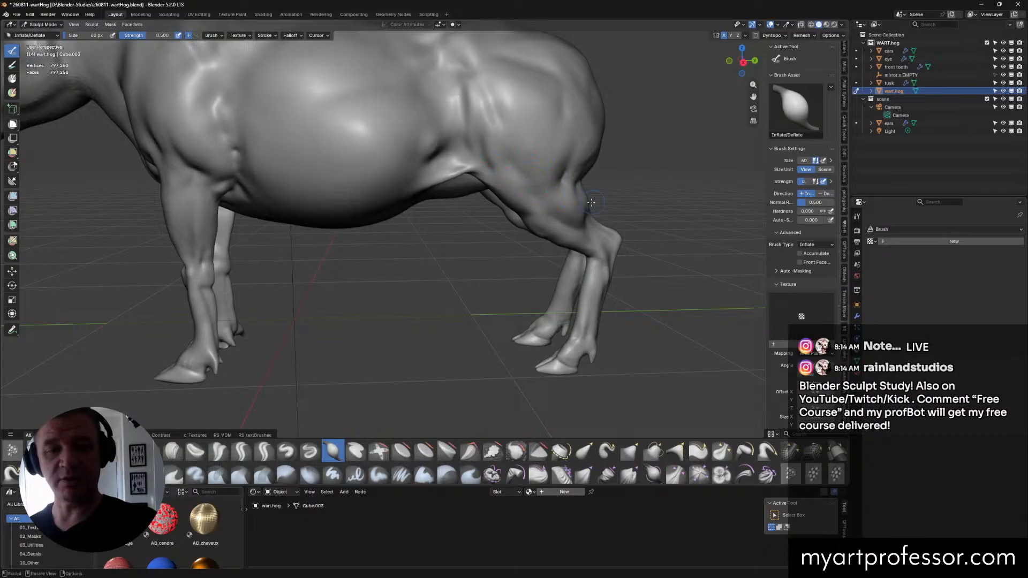
Step: Flatten the planes of the hind lower leg just below the hock with the Scrape/Fill brush at 78 px
{"action": "middle_click_drag", "start_coordinate": [523, 163], "coordinate": [567, 185]}
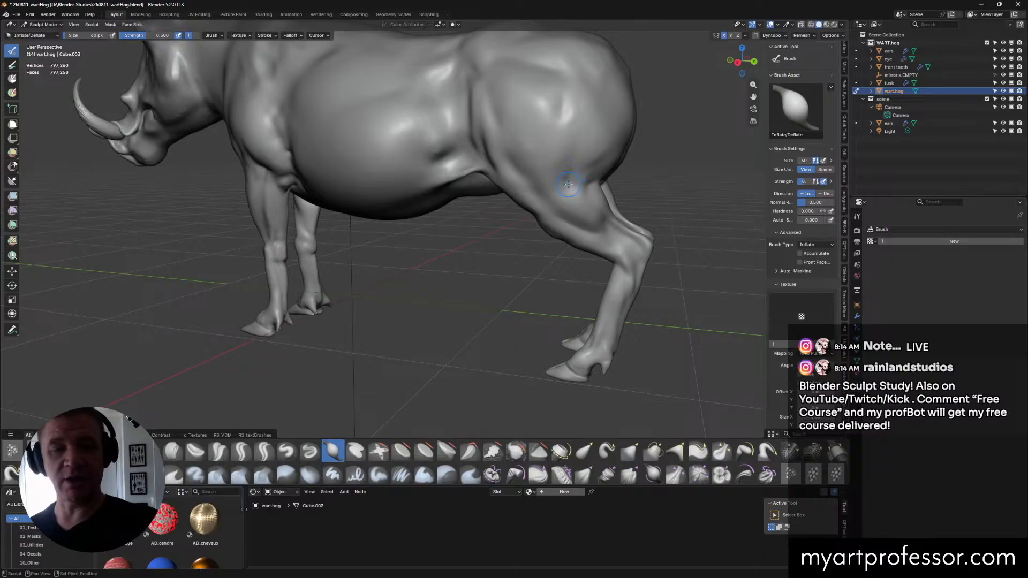
{"action": "middle_click_drag", "start_coordinate": [652, 189], "coordinate": [648, 253]}
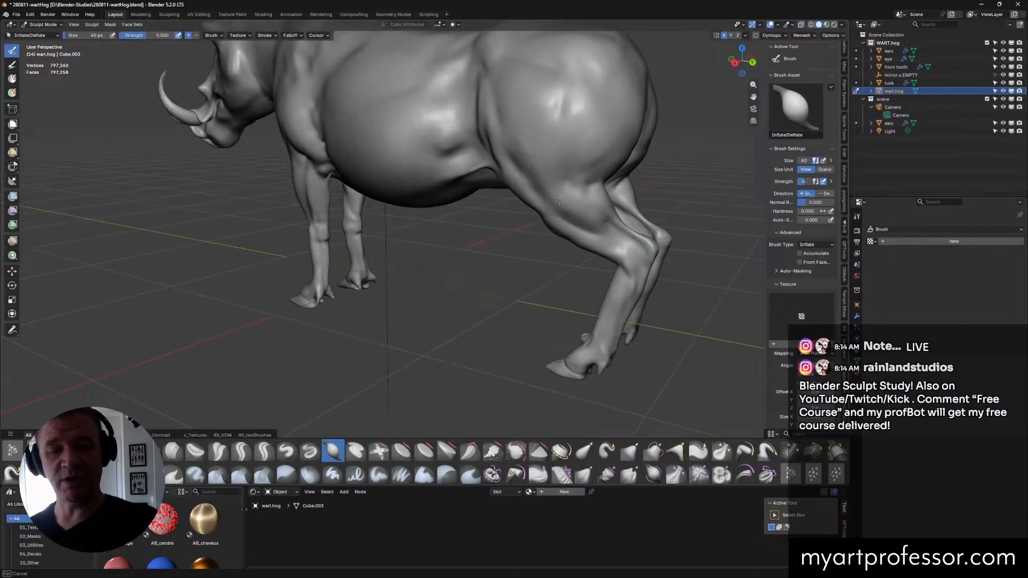
{"action": "middle_click_drag", "start_coordinate": [619, 214], "coordinate": [541, 236]}
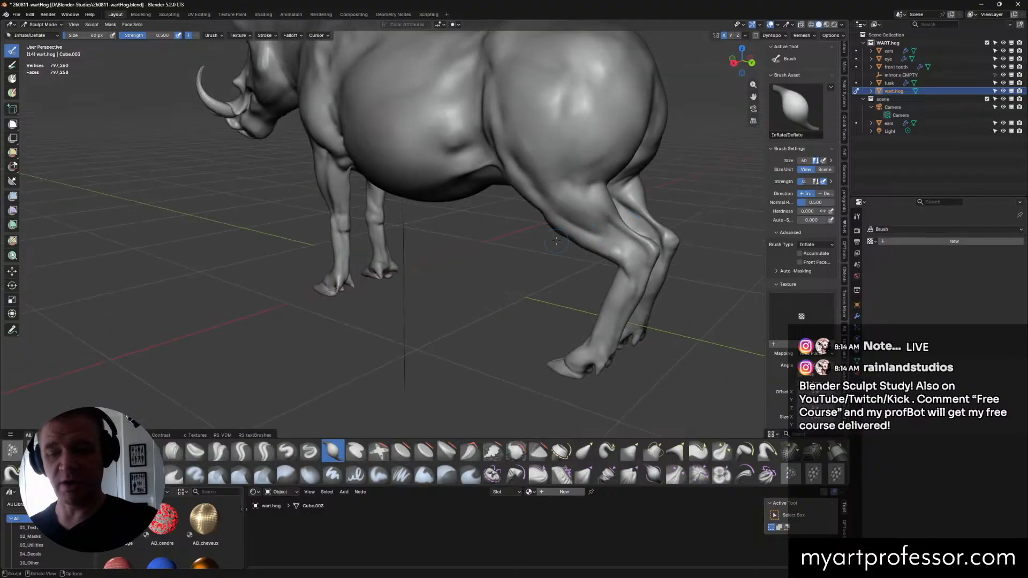
{"action": "middle_click_drag", "start_coordinate": [480, 450], "coordinate": [486, 470]}
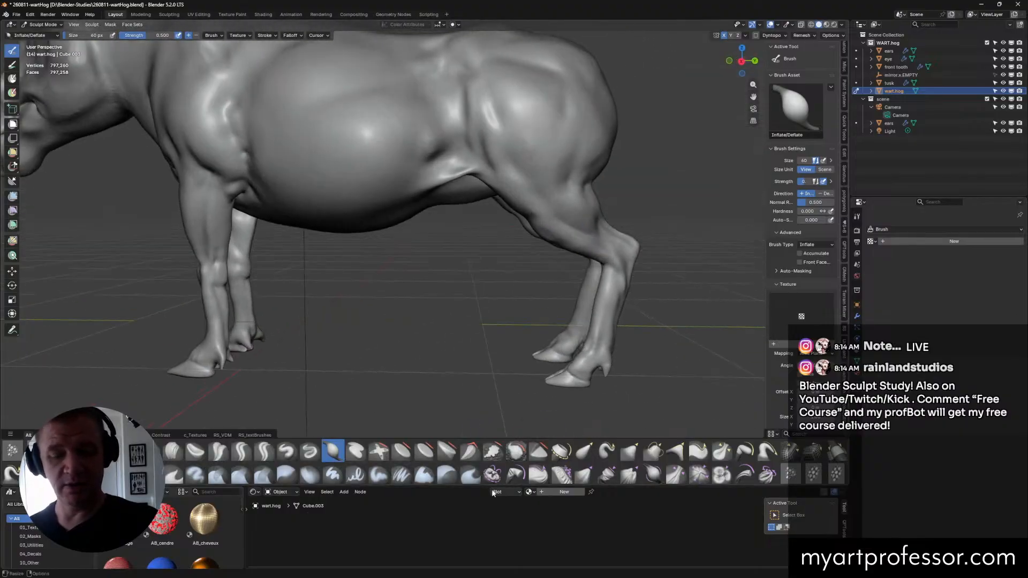
{"action": "left_click", "coordinate": [493, 452]}
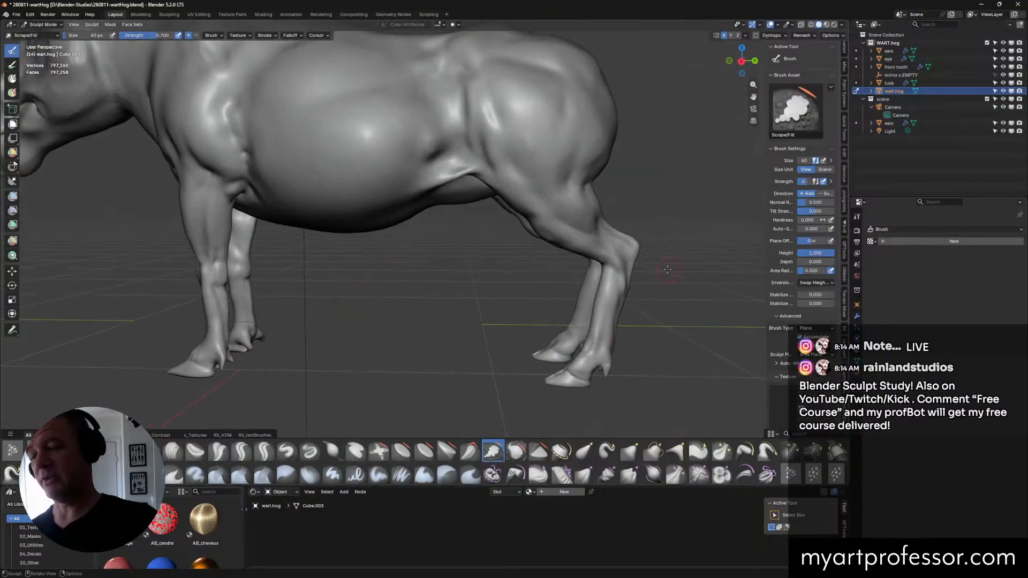
{"action": "mouse_move", "coordinate": [667, 269]}
{"action": "middle_mouse_down", "text": "shift"}
{"action": "mouse_move", "coordinate": [640, 280]}
{"action": "mouse_move", "coordinate": [616, 267]}
{"action": "mouse_move", "coordinate": [560, 287]}
{"action": "mouse_move", "coordinate": [567, 310]}
{"action": "mouse_move", "coordinate": [573, 296]}
{"action": "middle_mouse_up", "text": "shift"}
{"action": "key", "text": "f"}
{"action": "left_click", "coordinate": [641, 259]}
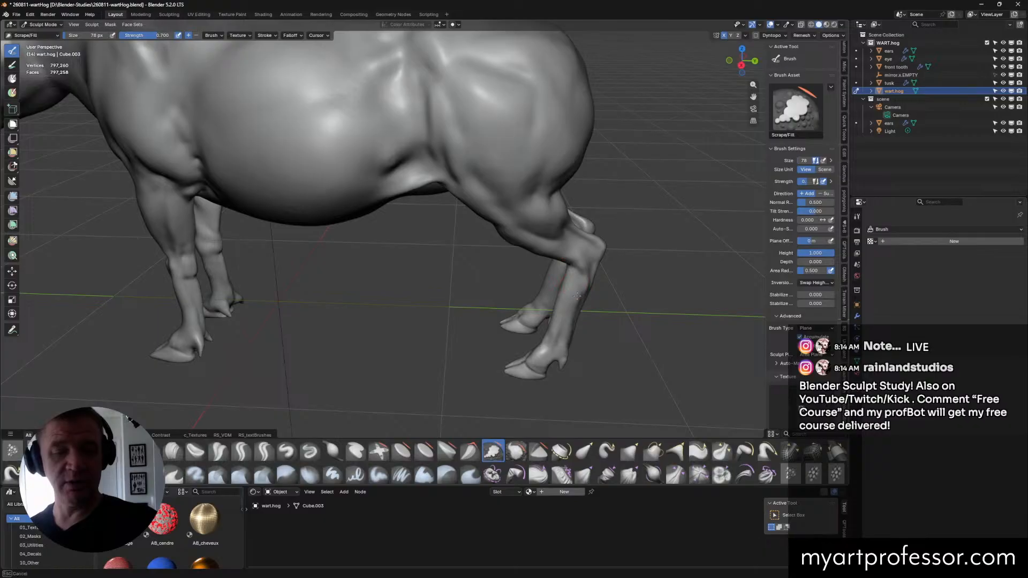
{"action": "left_click_drag", "start_coordinate": [577, 296], "coordinate": [579, 291]}
{"action": "middle_click_drag", "start_coordinate": [626, 291], "coordinate": [575, 283]}
{"action": "mouse_move", "coordinate": [575, 283]}
{"action": "left_mouse_down"}
{"action": "mouse_move", "coordinate": [583, 294]}
{"action": "mouse_move", "coordinate": [587, 281]}
{"action": "left_mouse_up"}
{"action": "mouse_move", "coordinate": [587, 281]}
{"action": "middle_mouse_down"}
{"action": "mouse_move", "coordinate": [645, 293]}
{"action": "mouse_move", "coordinate": [591, 273]}
{"action": "middle_mouse_up"}
{"action": "left_click_drag", "start_coordinate": [591, 273], "coordinate": [587, 256]}
{"action": "middle_click_drag", "start_coordinate": [587, 256], "coordinate": [640, 256]}
{"action": "mouse_move", "coordinate": [579, 303]}
{"action": "middle_mouse_down"}
{"action": "mouse_move", "coordinate": [605, 308]}
{"action": "mouse_move", "coordinate": [582, 312]}
{"action": "mouse_move", "coordinate": [587, 348]}
{"action": "mouse_move", "coordinate": [572, 348]}
{"action": "mouse_move", "coordinate": [584, 348]}
{"action": "mouse_move", "coordinate": [570, 241]}
{"action": "middle_mouse_up"}
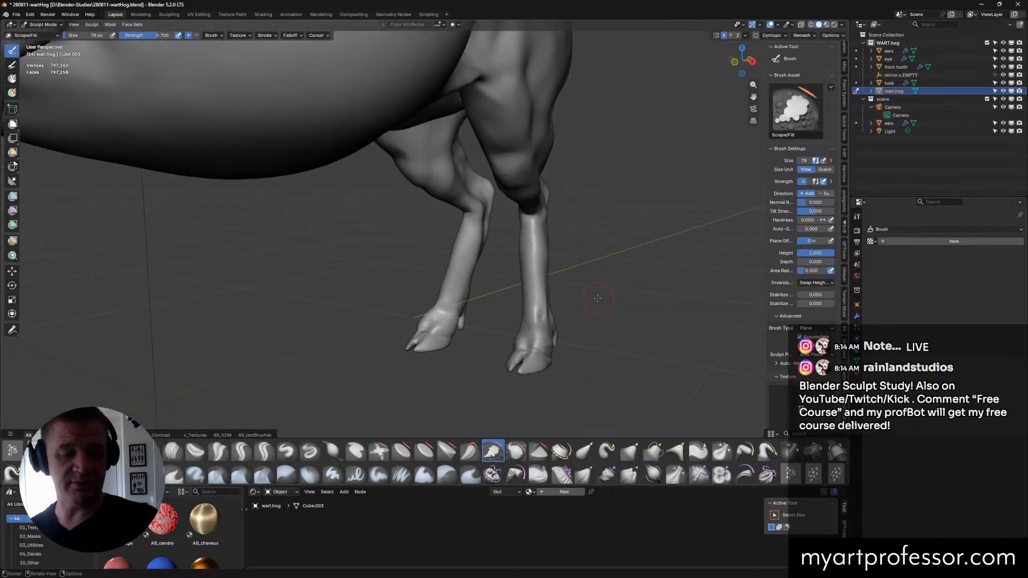
{"action": "left_click", "coordinate": [584, 451]}
{"action": "key", "text": "f"}
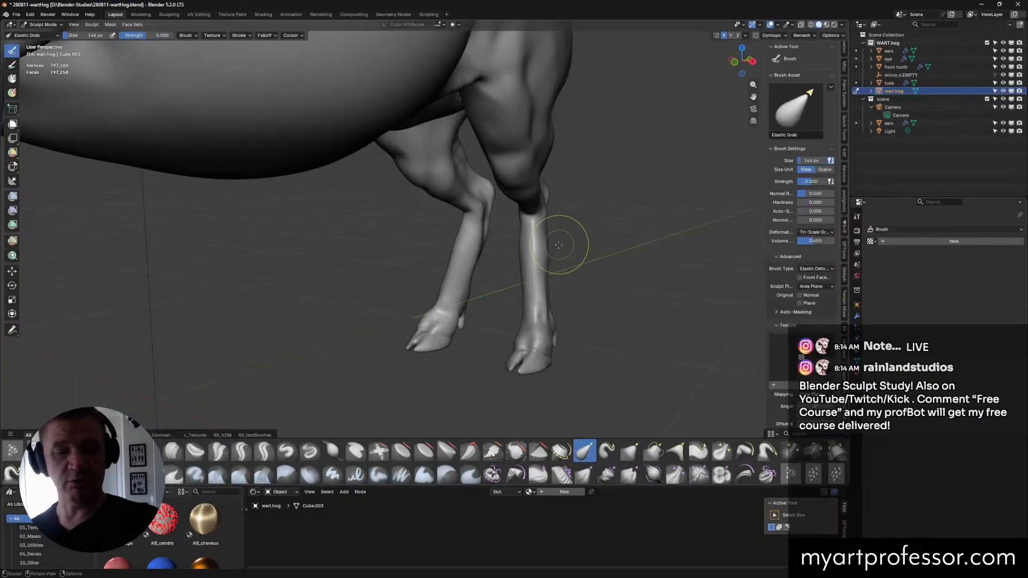
{"action": "left_click", "coordinate": [552, 249]}
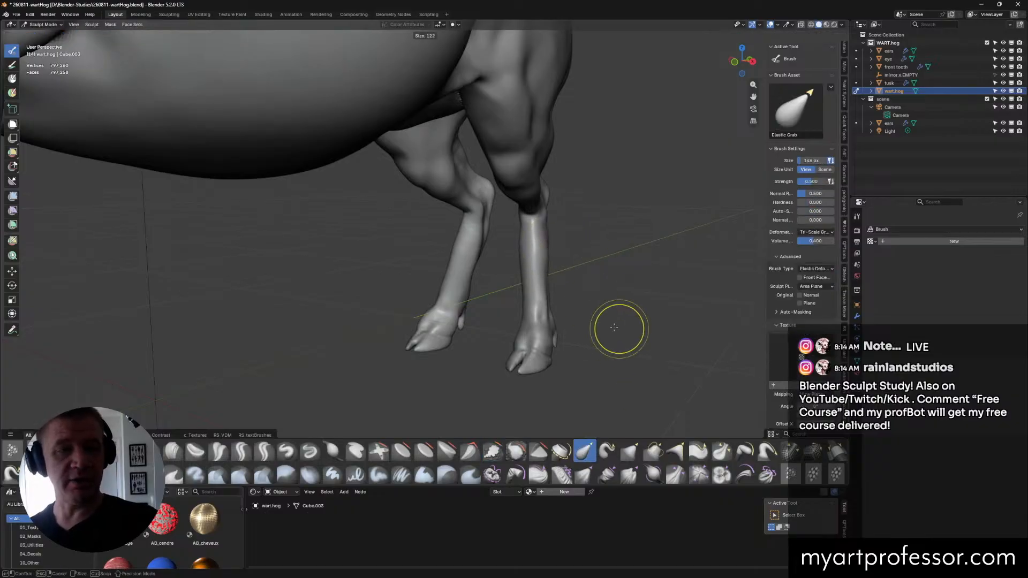
Step: Adjust the outline of the hind lower leg and foot from a front three-quarter angle with the Grab brush at 148 px
{"action": "left_click", "coordinate": [629, 452]}
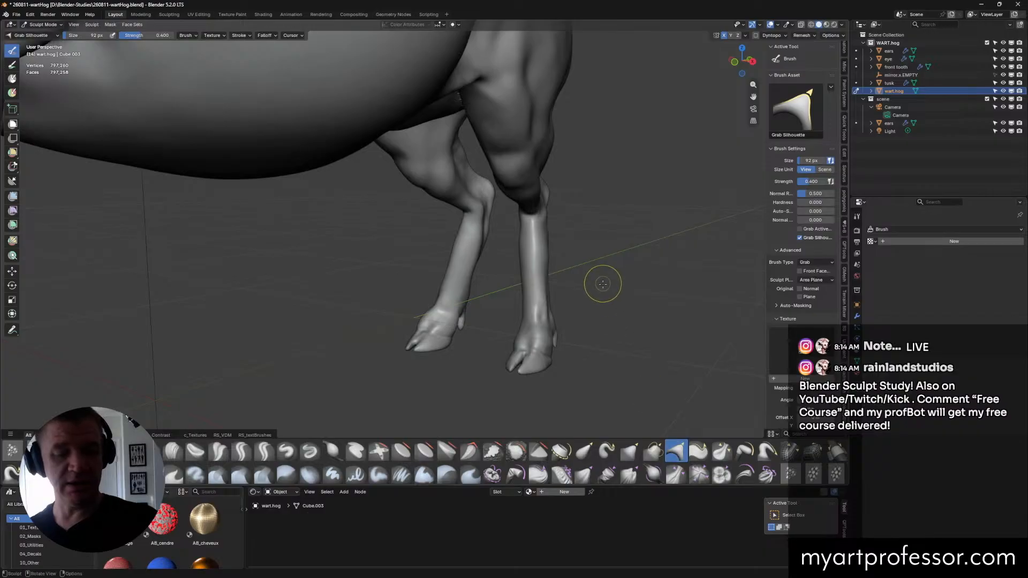
{"action": "key", "text": "f"}
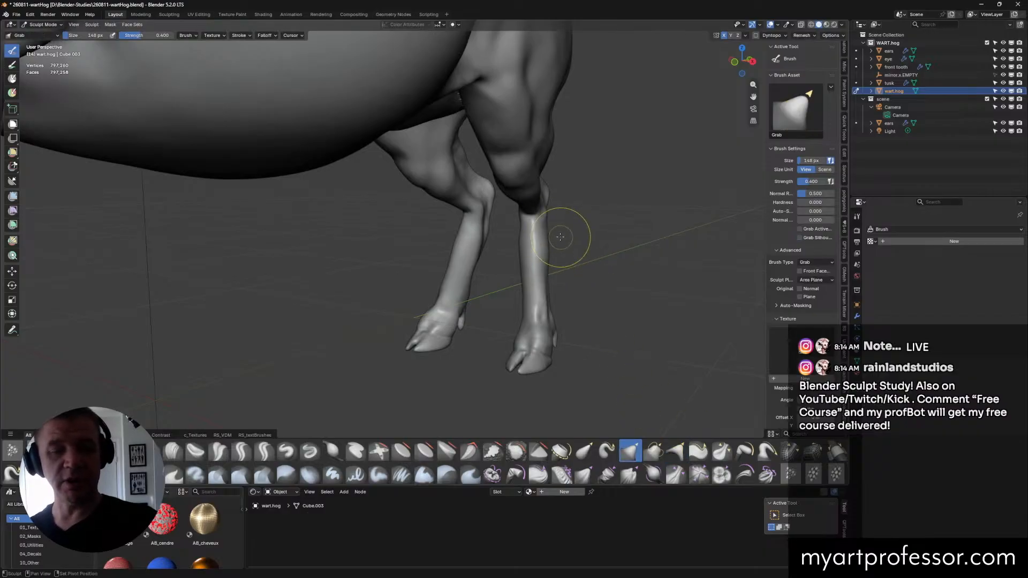
{"action": "left_click", "coordinate": [588, 236]}
{"action": "middle_click_drag", "start_coordinate": [587, 236], "coordinate": [566, 248]}
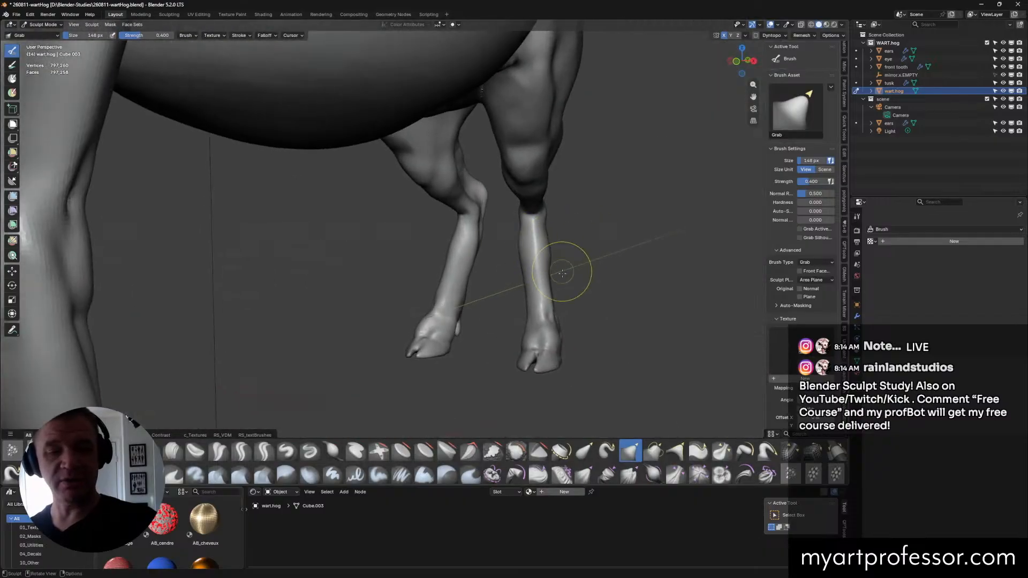
{"action": "mouse_move", "coordinate": [581, 321]}
{"action": "left_mouse_down"}
{"action": "mouse_move", "coordinate": [556, 314]}
{"action": "mouse_move", "coordinate": [560, 301]}
{"action": "left_mouse_up"}
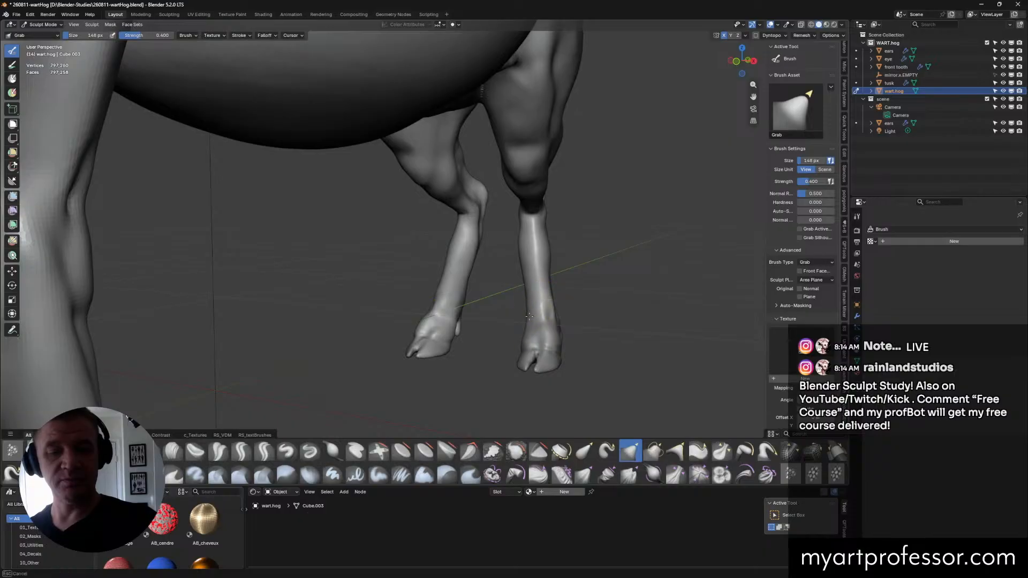
{"action": "left_click_drag", "start_coordinate": [519, 357], "coordinate": [535, 348]}
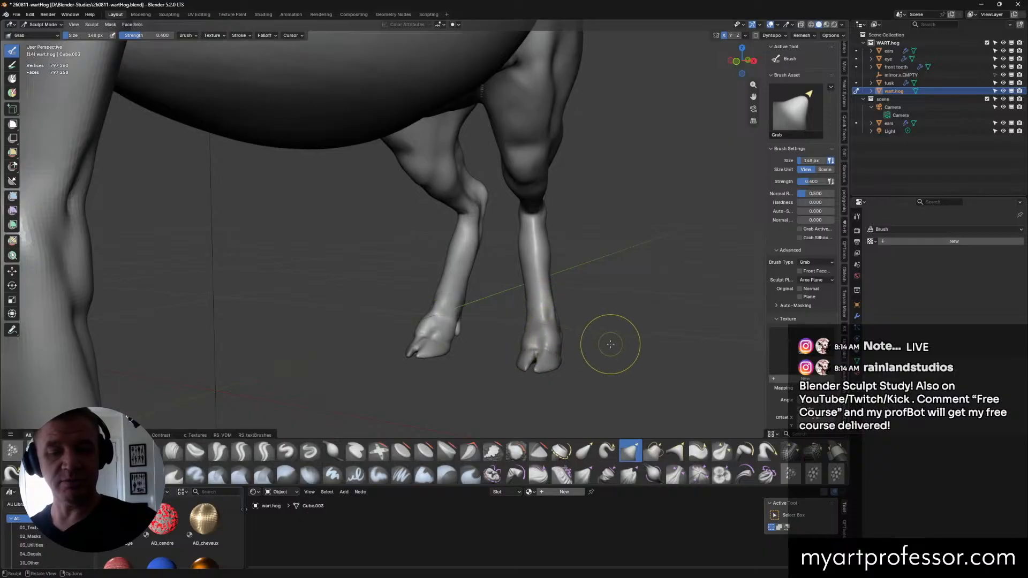
Step: Carve creases around the side of the hind hock with the Crease Sharp brush at 50 px
{"action": "mouse_move", "coordinate": [610, 344]}
{"action": "middle_mouse_down"}
{"action": "mouse_move", "coordinate": [585, 269]}
{"action": "mouse_move", "coordinate": [614, 328]}
{"action": "middle_mouse_up"}
{"action": "left_click", "coordinate": [242, 450]}
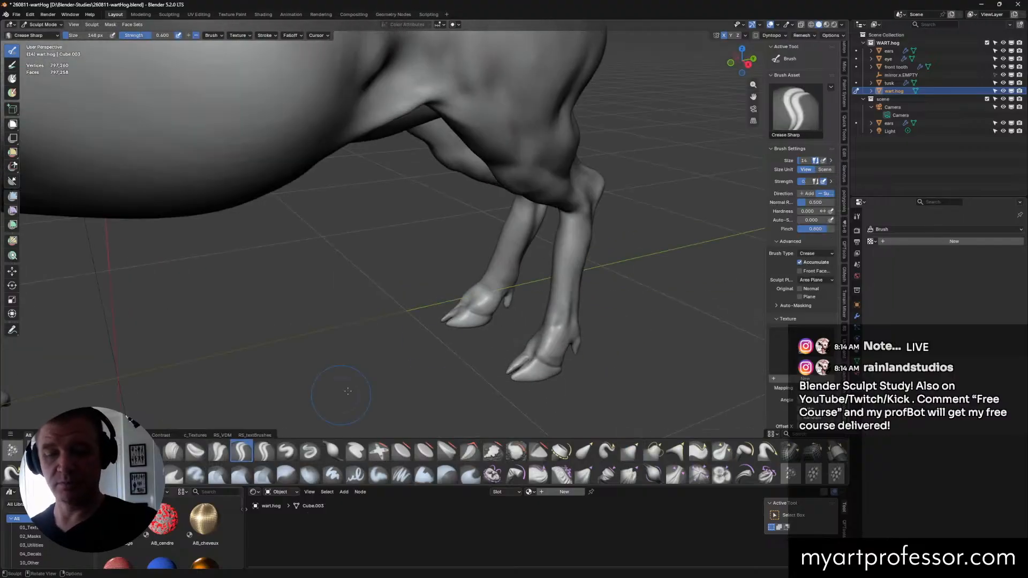
{"action": "middle_click_drag", "start_coordinate": [628, 205], "coordinate": [559, 217]}
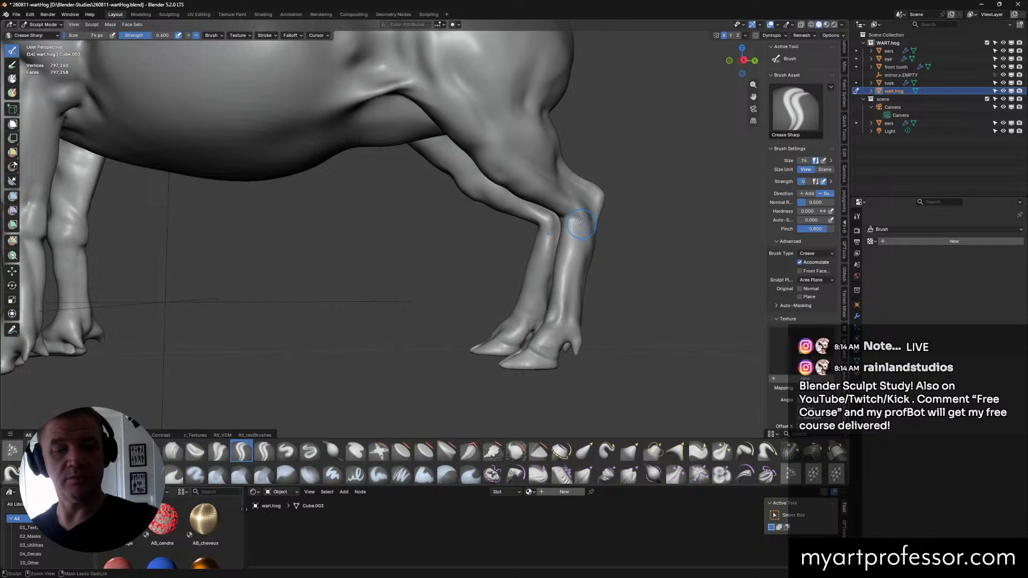
{"action": "key", "text": "f"}
{"action": "left_click", "coordinate": [589, 227]}
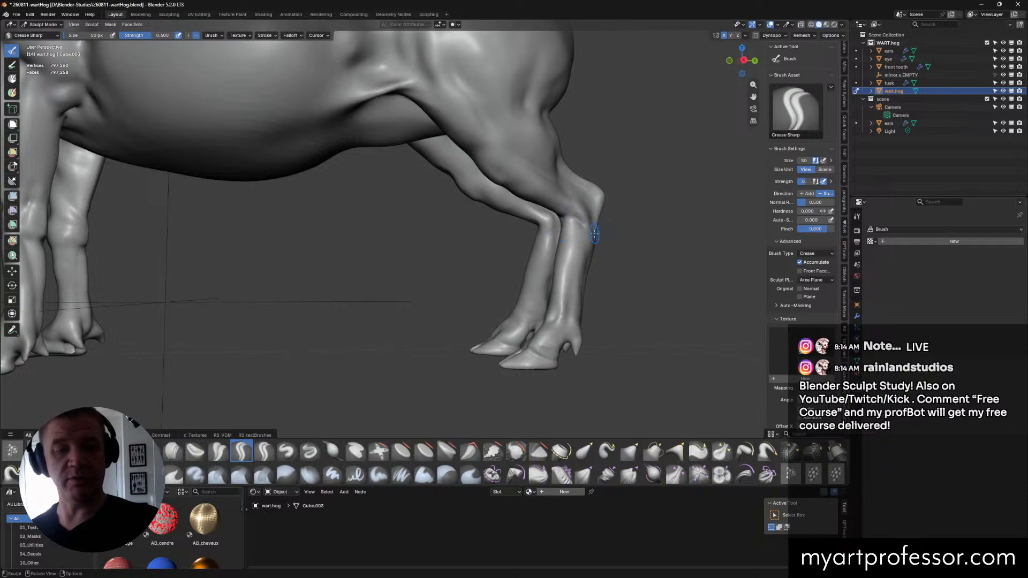
{"action": "mouse_move", "coordinate": [589, 228]}
{"action": "middle_mouse_down"}
{"action": "mouse_move", "coordinate": [579, 213]}
{"action": "mouse_move", "coordinate": [584, 230]}
{"action": "mouse_move", "coordinate": [600, 234]}
{"action": "middle_mouse_up"}
{"action": "mouse_move", "coordinate": [585, 218]}
{"action": "left_mouse_down"}
{"action": "mouse_move", "coordinate": [592, 236]}
{"action": "mouse_move", "coordinate": [585, 220]}
{"action": "left_mouse_up"}
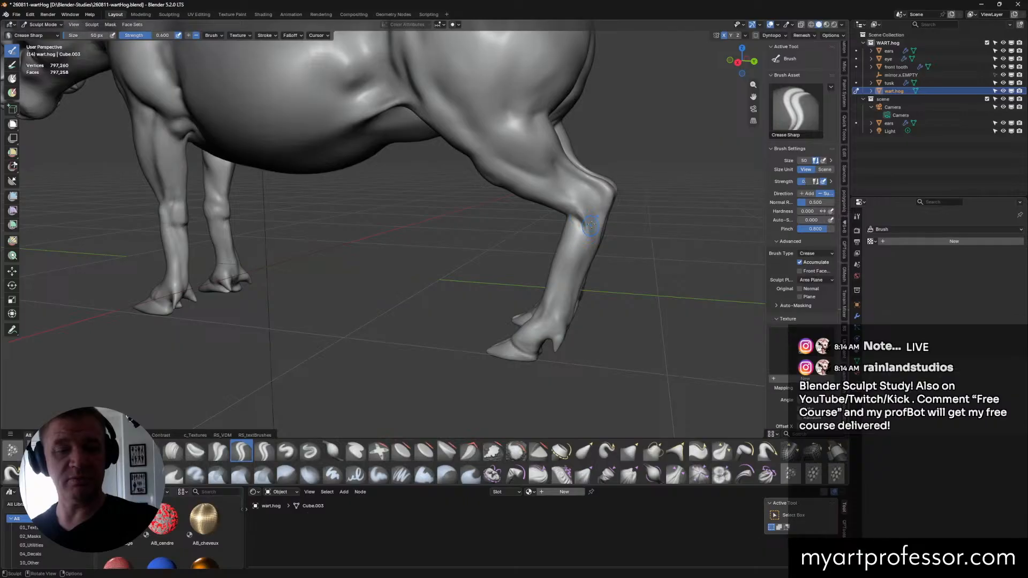
{"action": "mouse_move", "coordinate": [580, 220]}
{"action": "middle_mouse_down"}
{"action": "mouse_move", "coordinate": [591, 240]}
{"action": "mouse_move", "coordinate": [589, 227]}
{"action": "middle_mouse_up"}
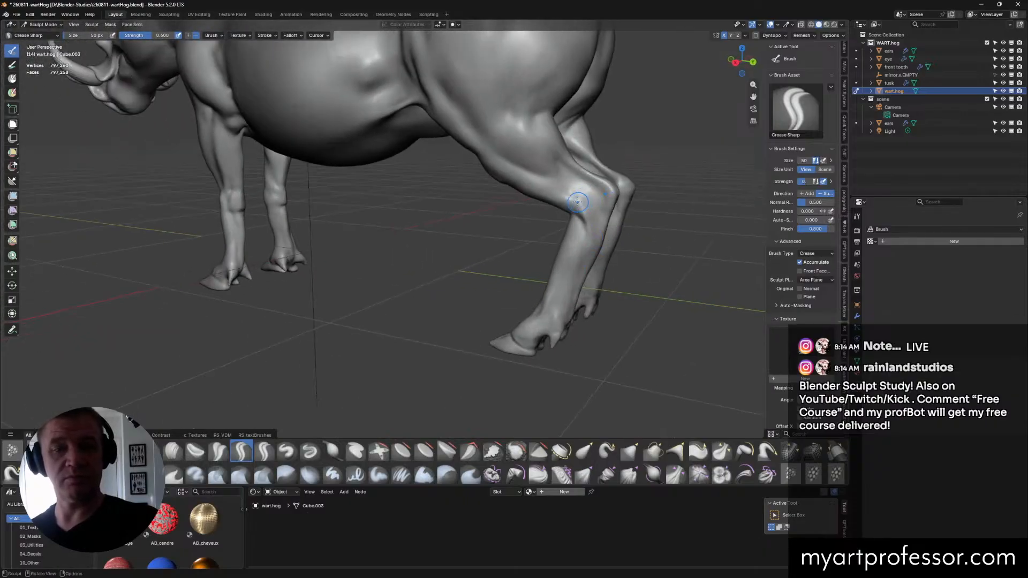
{"action": "left_click_drag", "start_coordinate": [587, 202], "coordinate": [555, 196]}
{"action": "mouse_move", "coordinate": [556, 196]}
{"action": "middle_mouse_down"}
{"action": "mouse_move", "coordinate": [601, 176]}
{"action": "mouse_move", "coordinate": [589, 201]}
{"action": "middle_mouse_up"}
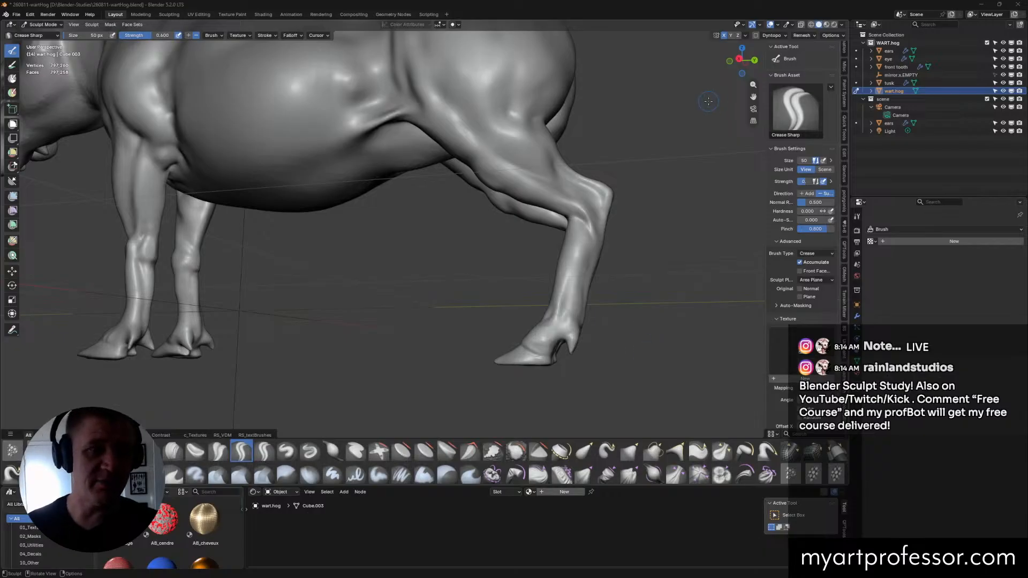
Step: Add volume around the flank fold in front of the thigh with the Inflate/Deflate brush at 104 px
{"action": "middle_click_drag", "start_coordinate": [707, 100], "coordinate": [760, 289]}
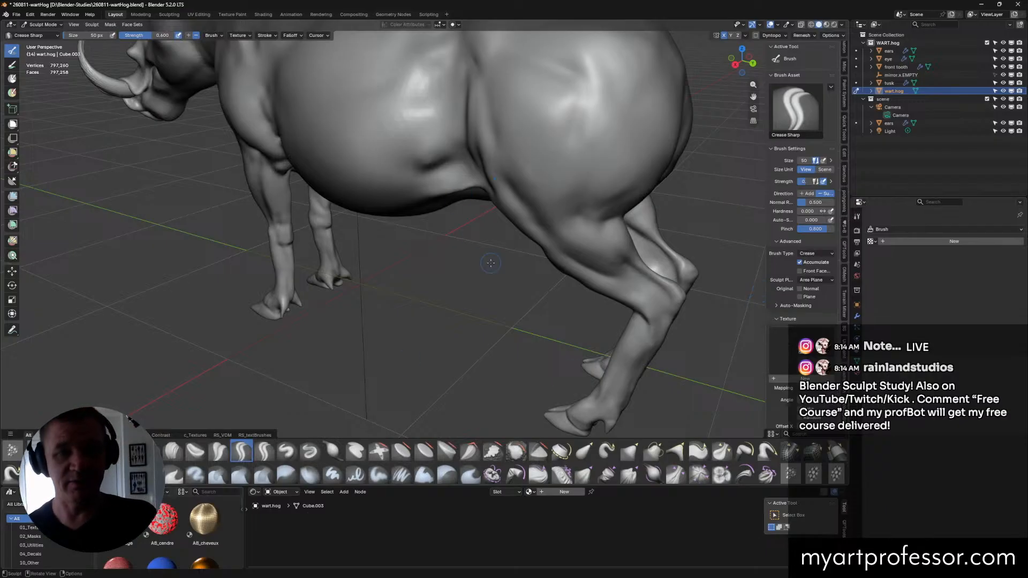
{"action": "mouse_move", "coordinate": [422, 285]}
{"action": "middle_mouse_down"}
{"action": "mouse_move", "coordinate": [539, 197]}
{"action": "mouse_move", "coordinate": [508, 229]}
{"action": "middle_mouse_up"}
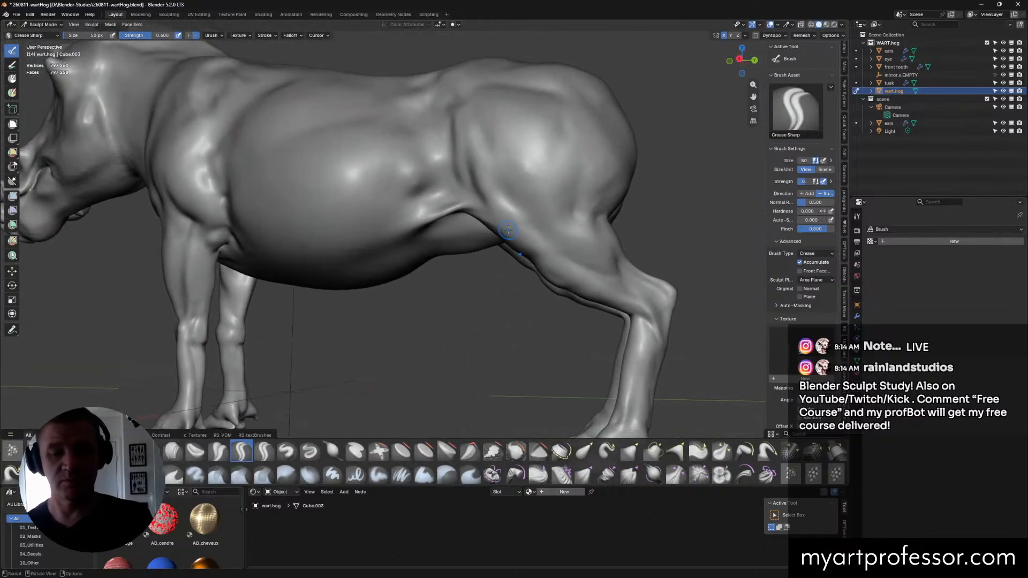
{"action": "key", "text": "i"}
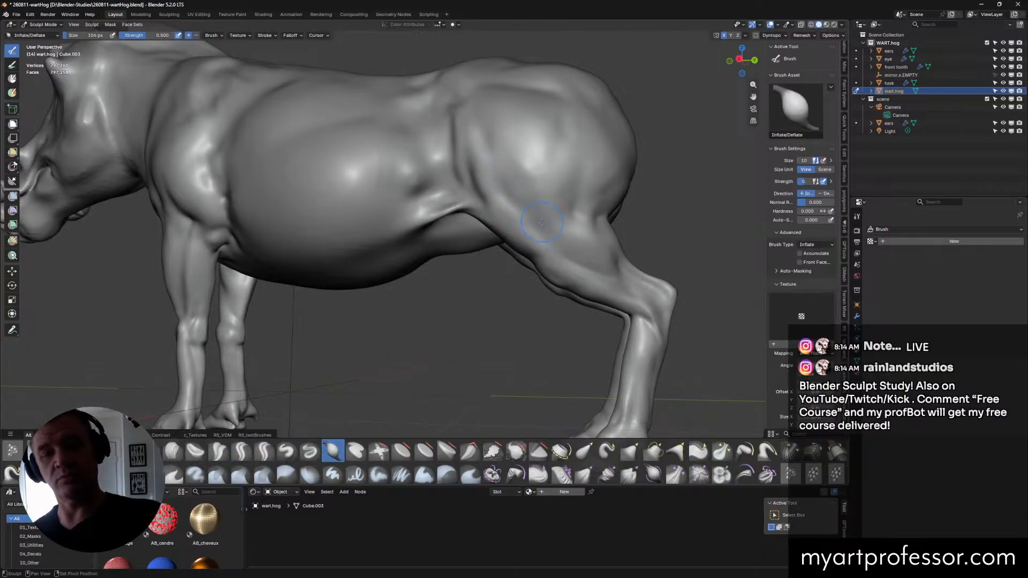
{"action": "middle_click_drag", "start_coordinate": [512, 162], "coordinate": [469, 138]}
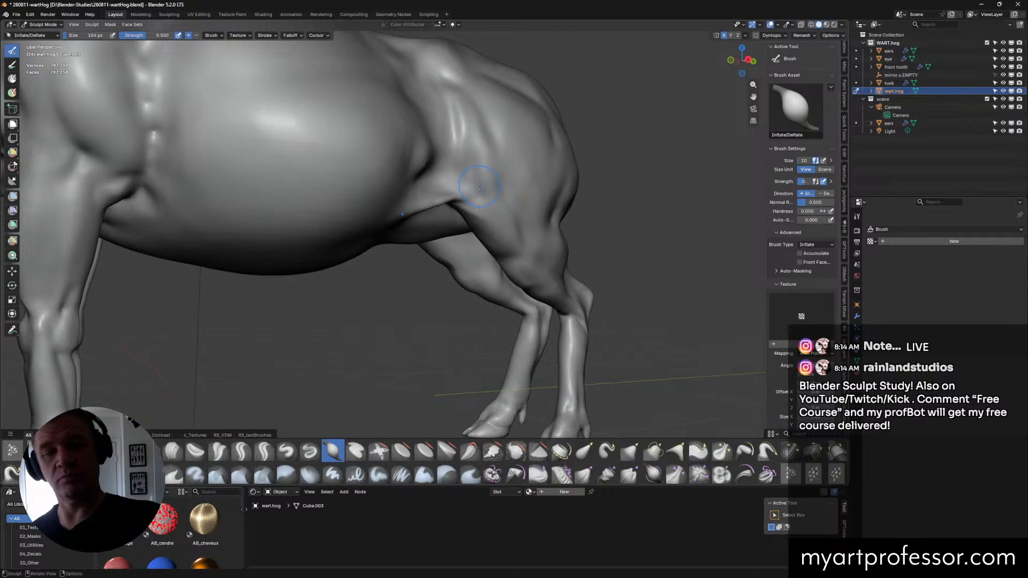
{"action": "mouse_move", "coordinate": [471, 183]}
{"action": "middle_mouse_down"}
{"action": "mouse_move", "coordinate": [433, 164]}
{"action": "mouse_move", "coordinate": [410, 168]}
{"action": "middle_mouse_up"}
{"action": "mouse_move", "coordinate": [410, 168]}
{"action": "left_mouse_down"}
{"action": "mouse_move", "coordinate": [419, 157]}
{"action": "mouse_move", "coordinate": [454, 168]}
{"action": "left_mouse_up"}
{"action": "middle_click_drag", "start_coordinate": [456, 167], "coordinate": [495, 150]}
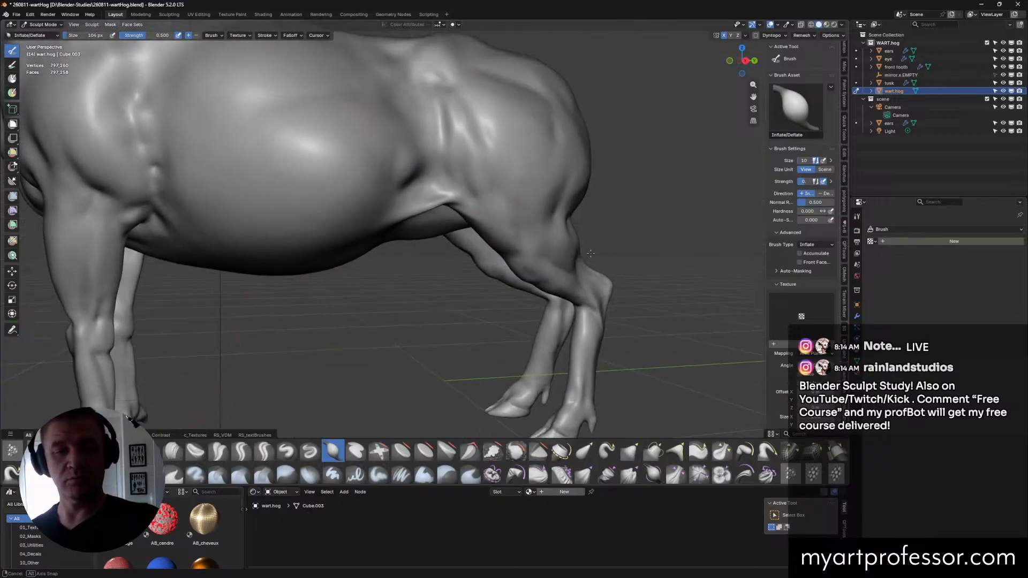
{"action": "mouse_move", "coordinate": [571, 262]}
{"action": "middle_mouse_down", "text": "ctrl"}
{"action": "mouse_move", "coordinate": [574, 337]}
{"action": "mouse_move", "coordinate": [503, 200]}
{"action": "middle_mouse_up", "text": "ctrl"}
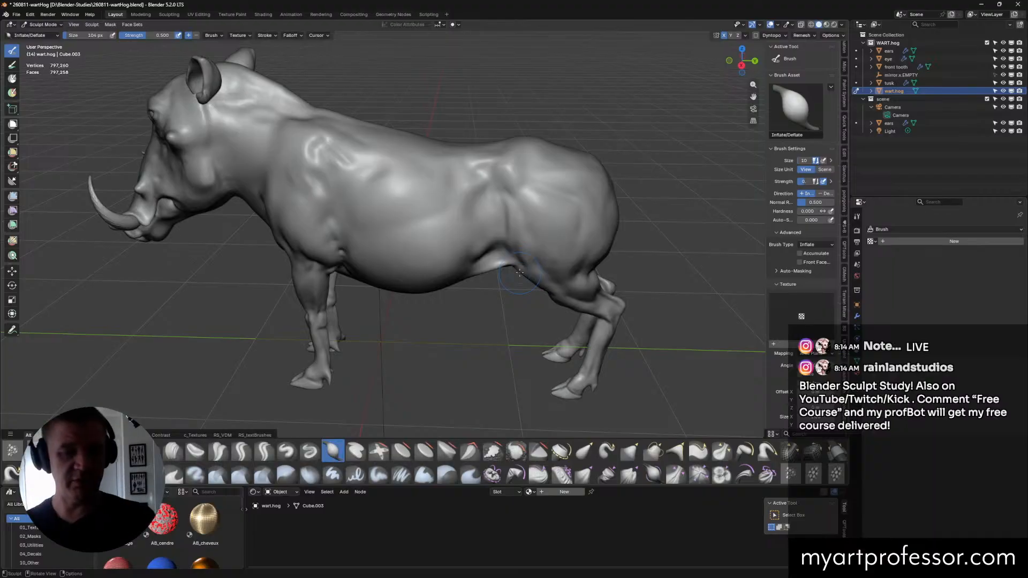
Step: Carve a crease where the front of the thigh meets the flank fold with the Crease Sharp brush at 42 px
{"action": "middle_click_drag", "start_coordinate": [519, 272], "coordinate": [575, 315]}
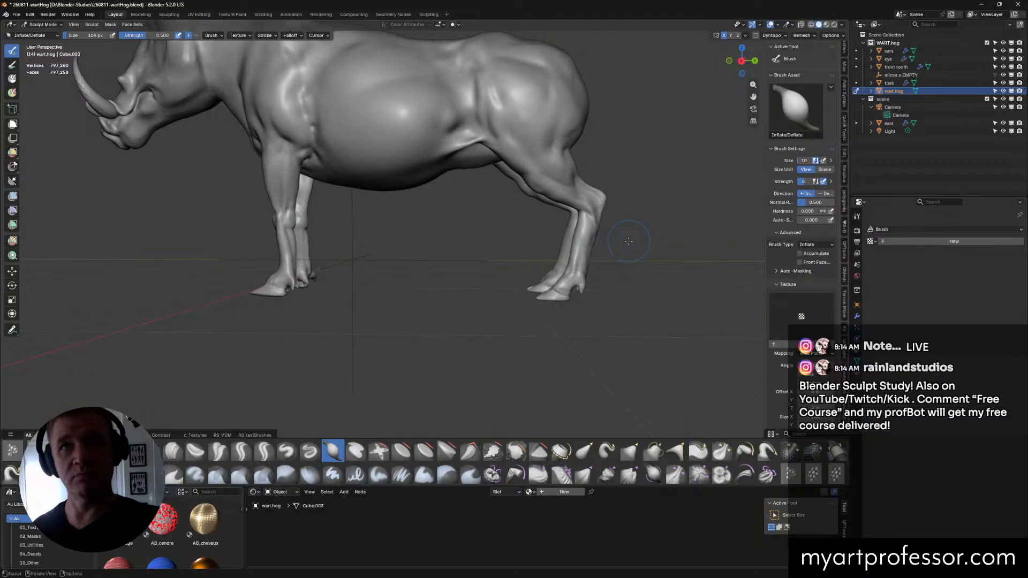
{"action": "mouse_move", "coordinate": [618, 246]}
{"action": "middle_mouse_down"}
{"action": "mouse_move", "coordinate": [540, 176]}
{"action": "mouse_move", "coordinate": [525, 225]}
{"action": "mouse_move", "coordinate": [514, 208]}
{"action": "mouse_move", "coordinate": [533, 200]}
{"action": "middle_mouse_up"}
{"action": "left_click", "coordinate": [241, 451]}
{"action": "left_click_drag", "start_coordinate": [532, 200], "coordinate": [489, 216]}
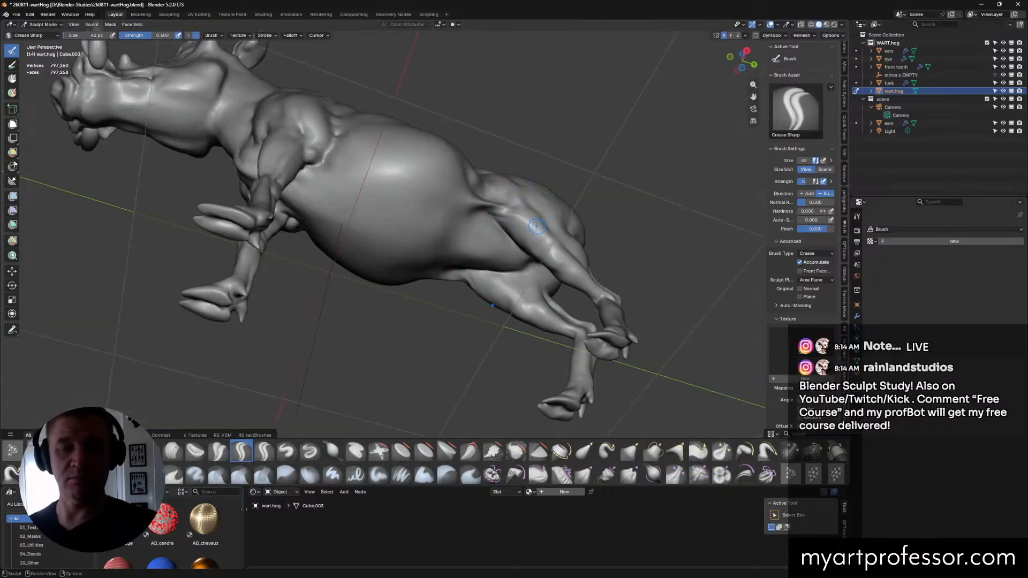
Step: Raise a sharp ridge along the flank fold in front of the thigh with the inverted Crease Sharp brush at 42 px
{"action": "middle_click_drag", "start_coordinate": [536, 225], "coordinate": [491, 244]}
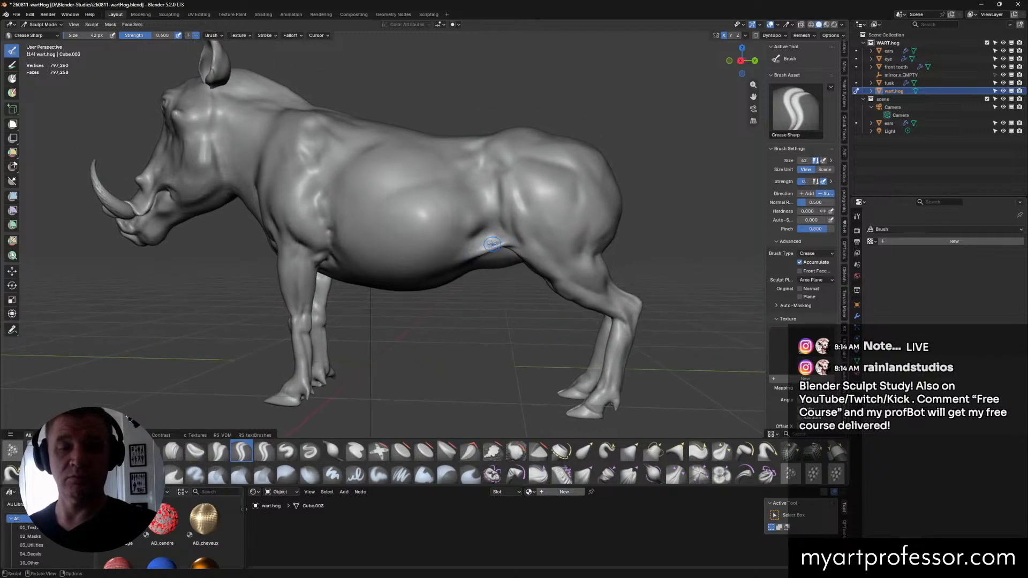
{"action": "left_click_drag", "start_coordinate": [504, 239], "coordinate": [477, 248], "text": "ctrl"}
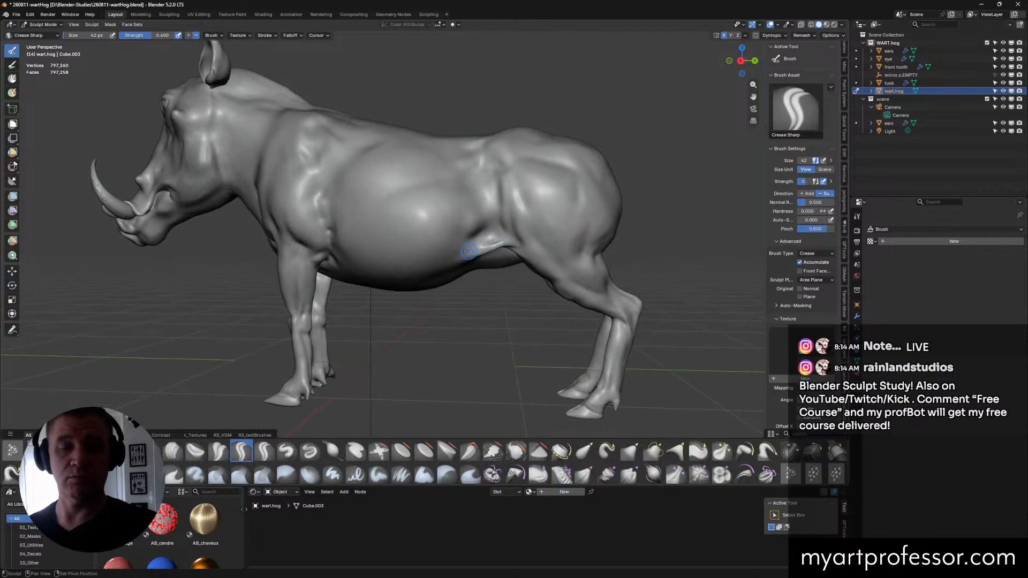
{"action": "middle_click_drag", "start_coordinate": [532, 236], "coordinate": [489, 269]}
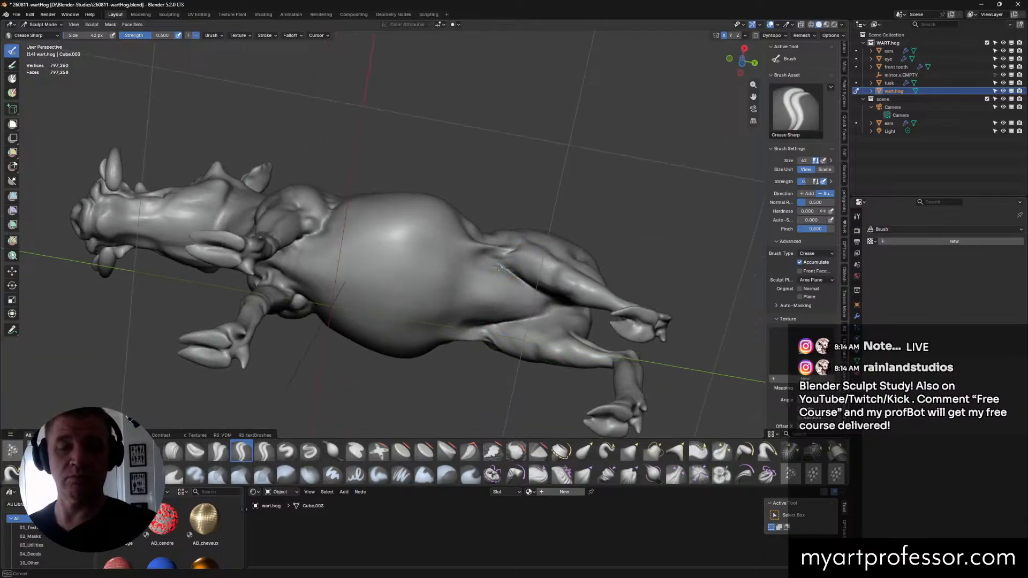
{"action": "key", "text": "ctrl"}
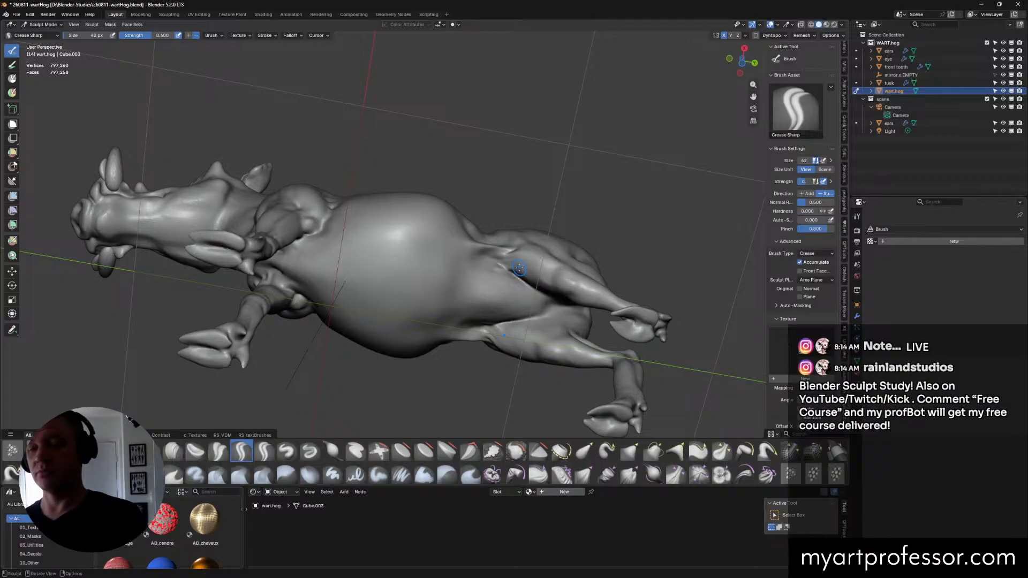
Step: Flatten the front and inner planes of the thighs from beneath the belly with the Scrape/Fill brush at 118 px
{"action": "mouse_move", "coordinate": [519, 269]}
{"action": "middle_mouse_down"}
{"action": "mouse_move", "coordinate": [632, 328]}
{"action": "mouse_move", "coordinate": [666, 196]}
{"action": "mouse_move", "coordinate": [649, 222]}
{"action": "mouse_move", "coordinate": [523, 214]}
{"action": "middle_mouse_up"}
{"action": "left_click", "coordinate": [492, 451]}
{"action": "left_click_drag", "start_coordinate": [520, 231], "coordinate": [526, 263]}
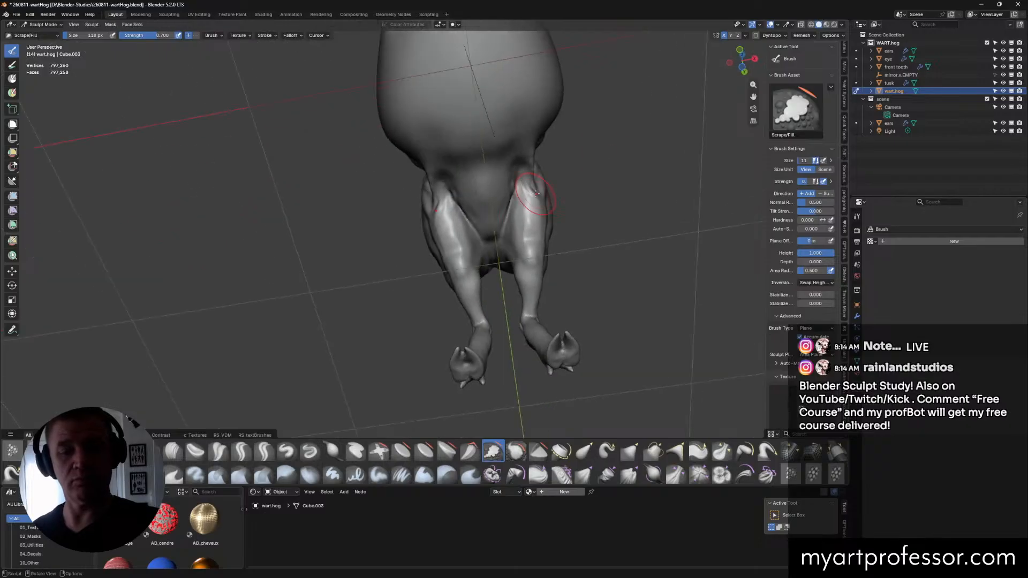
{"action": "left_click_drag", "start_coordinate": [529, 214], "coordinate": [526, 261]}
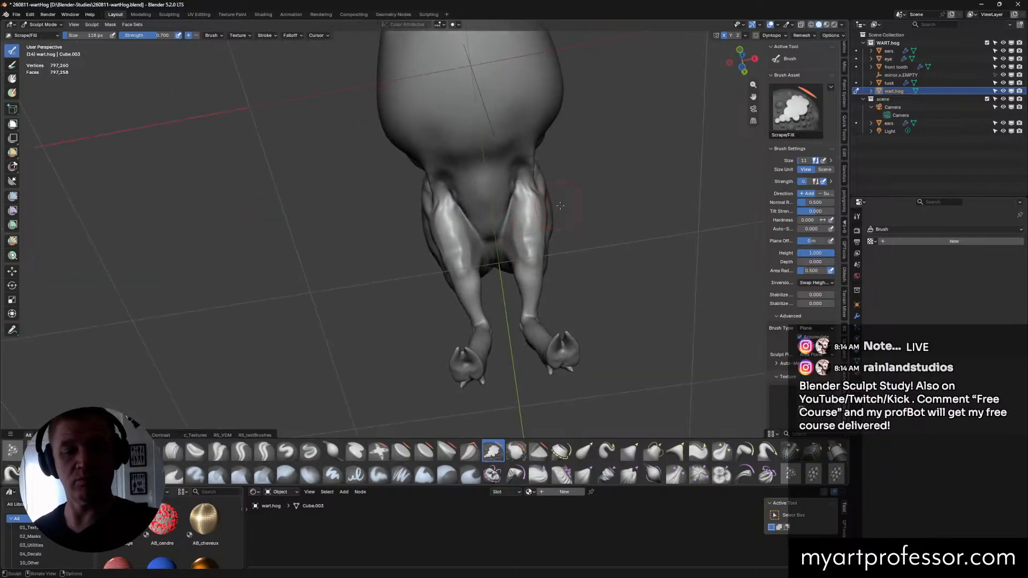
{"action": "mouse_move", "coordinate": [525, 259]}
{"action": "middle_mouse_down"}
{"action": "mouse_move", "coordinate": [520, 218]}
{"action": "mouse_move", "coordinate": [539, 225]}
{"action": "mouse_move", "coordinate": [538, 214]}
{"action": "mouse_move", "coordinate": [513, 201]}
{"action": "middle_mouse_up"}
{"action": "mouse_move", "coordinate": [513, 201]}
{"action": "left_mouse_down"}
{"action": "mouse_move", "coordinate": [493, 218]}
{"action": "mouse_move", "coordinate": [488, 244]}
{"action": "left_mouse_up"}
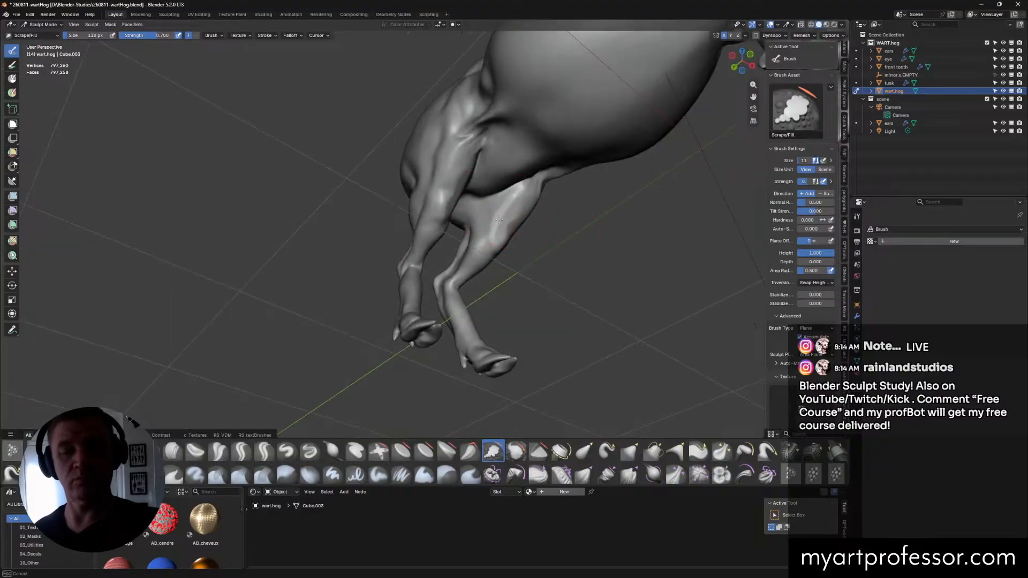
Step: Build up muscle volume on the outer side of the hind leg around the knee with the Draw brush at 58 px
{"action": "middle_click_drag", "start_coordinate": [575, 183], "coordinate": [519, 211]}
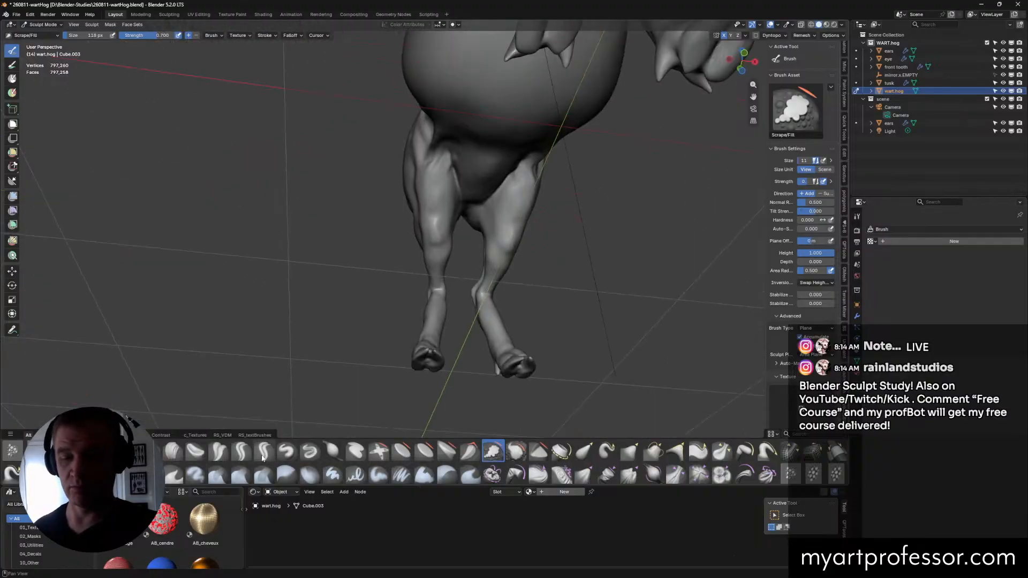
{"action": "left_click", "coordinate": [292, 451]}
{"action": "key", "text": "f"}
{"action": "left_click", "coordinate": [516, 221]}
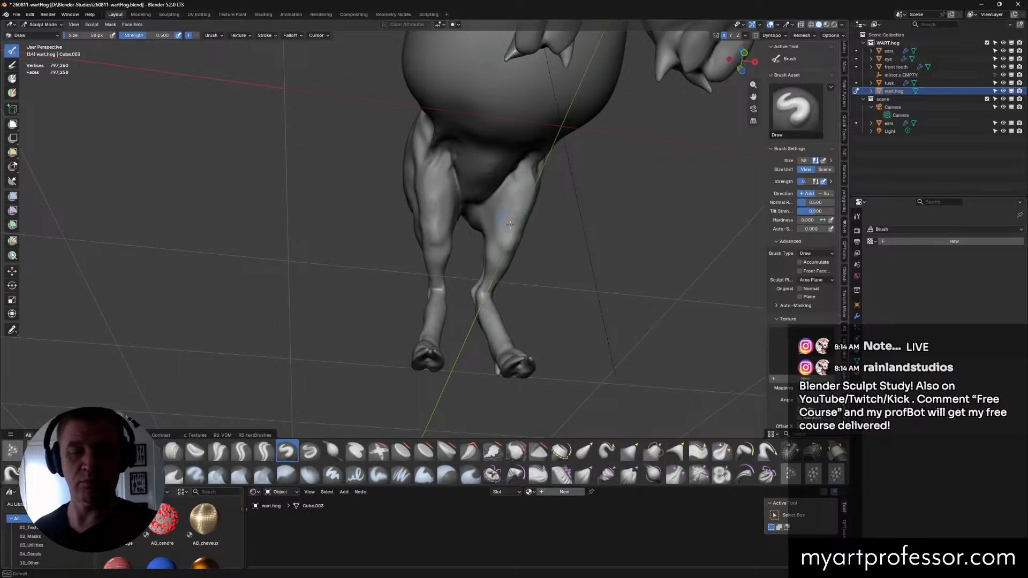
{"action": "middle_click_drag", "start_coordinate": [546, 178], "coordinate": [616, 214]}
{"action": "middle_click_drag", "start_coordinate": [508, 214], "coordinate": [537, 221]}
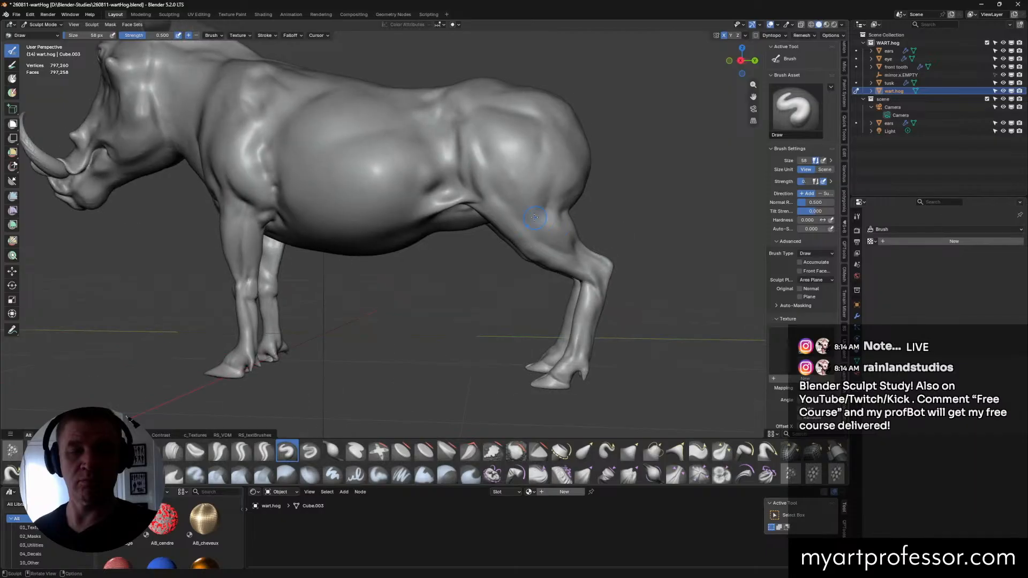
{"action": "left_click_drag", "start_coordinate": [522, 217], "coordinate": [538, 225]}
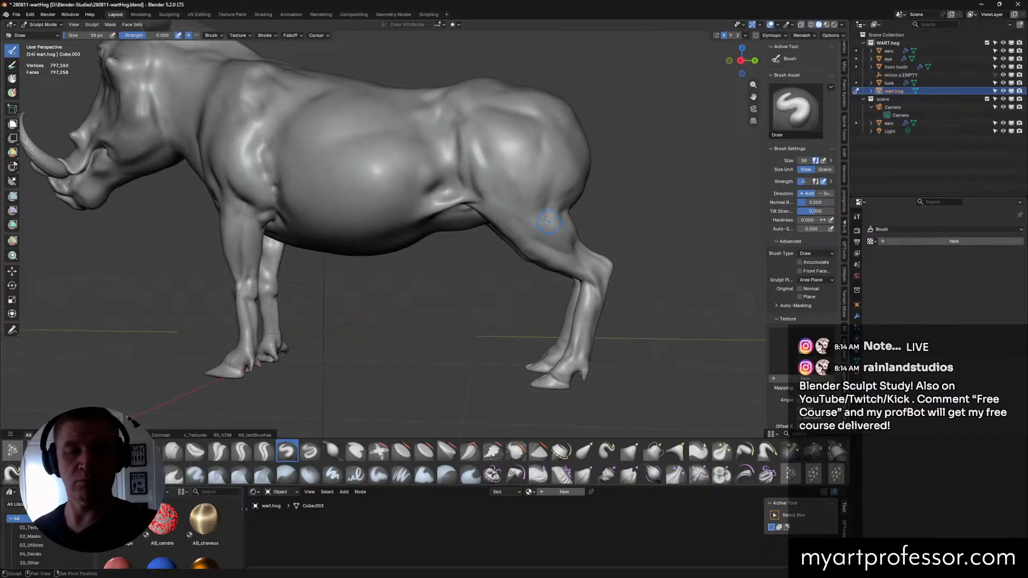
Step: Carve muscle creases from the knee down the outer hind leg to the hock with the Crease Sharp brush at 58 px
{"action": "middle_click_drag", "start_coordinate": [553, 243], "coordinate": [611, 236]}
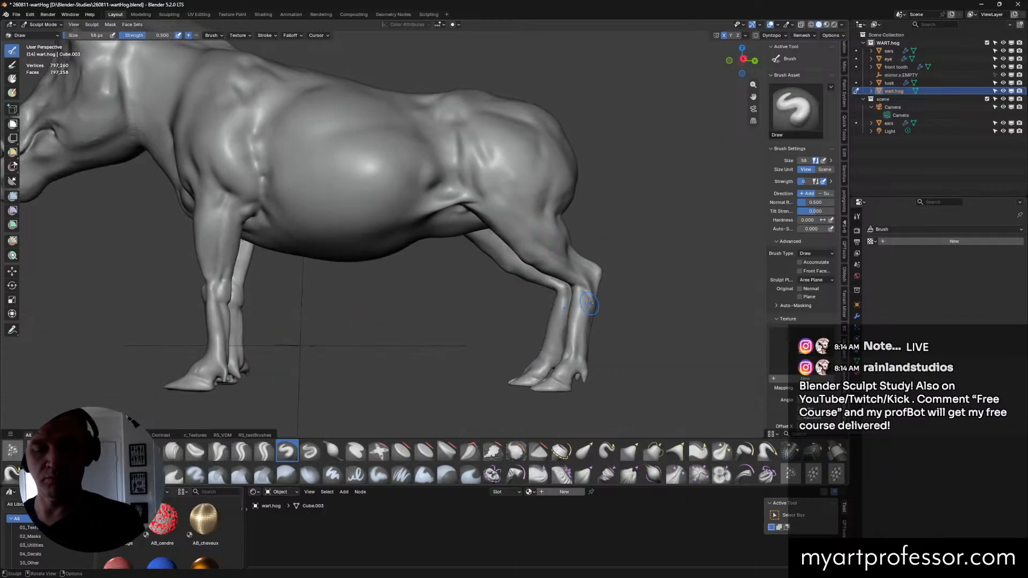
{"action": "left_click", "coordinate": [242, 451]}
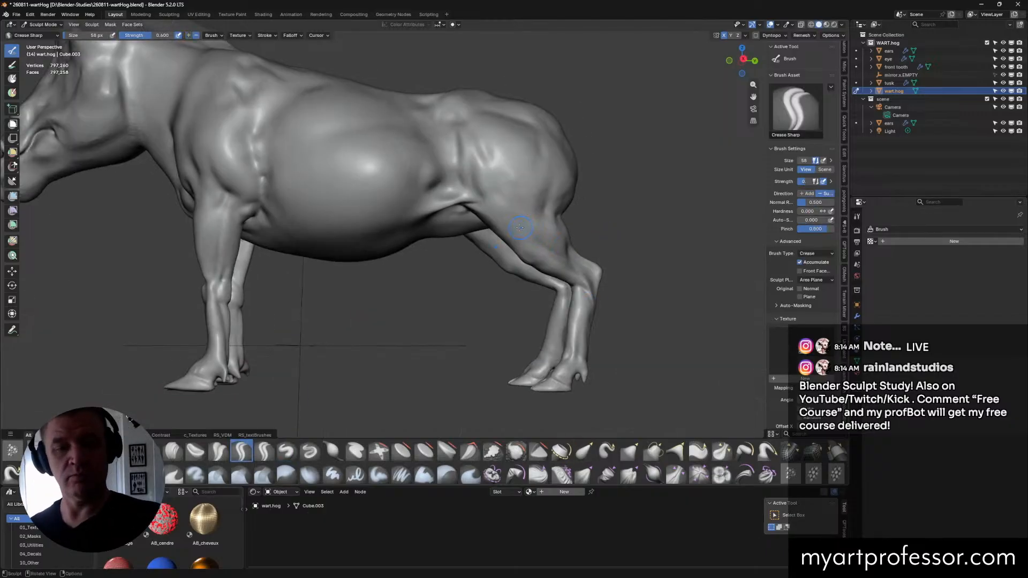
{"action": "middle_click_drag", "start_coordinate": [499, 209], "coordinate": [521, 242]}
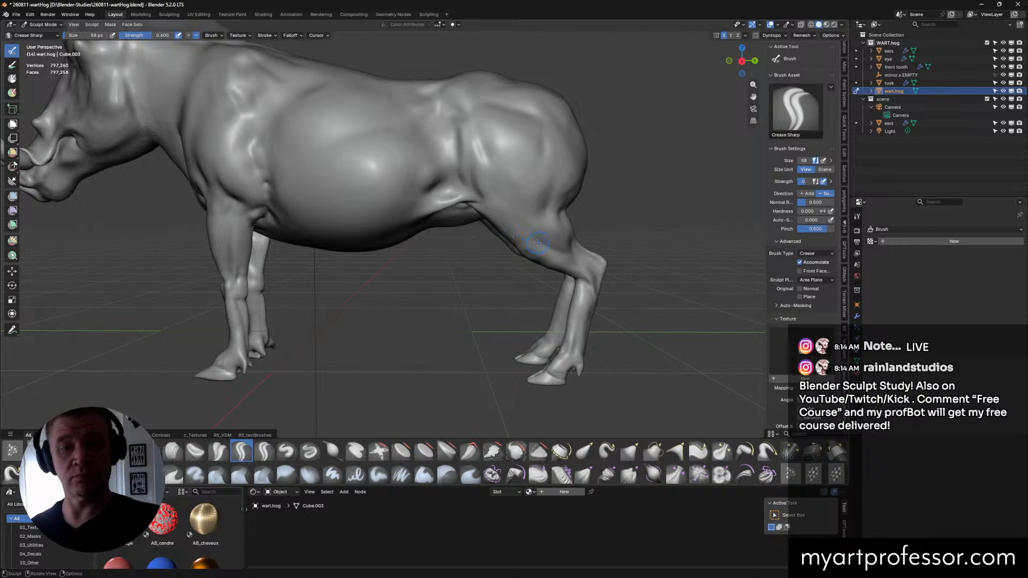
{"action": "left_click_drag", "start_coordinate": [488, 199], "coordinate": [560, 245]}
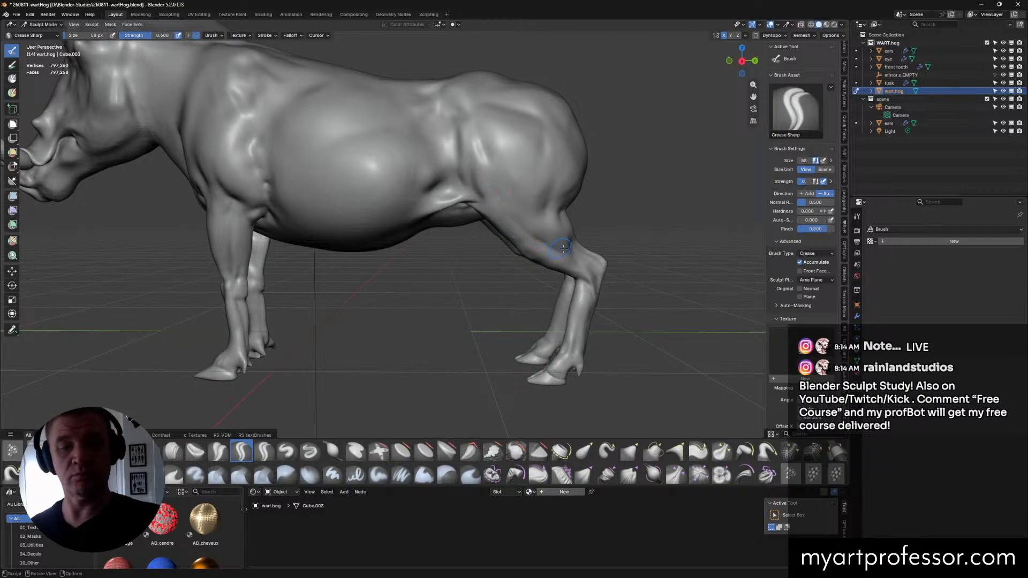
{"action": "left_click_drag", "start_coordinate": [495, 206], "coordinate": [551, 245]}
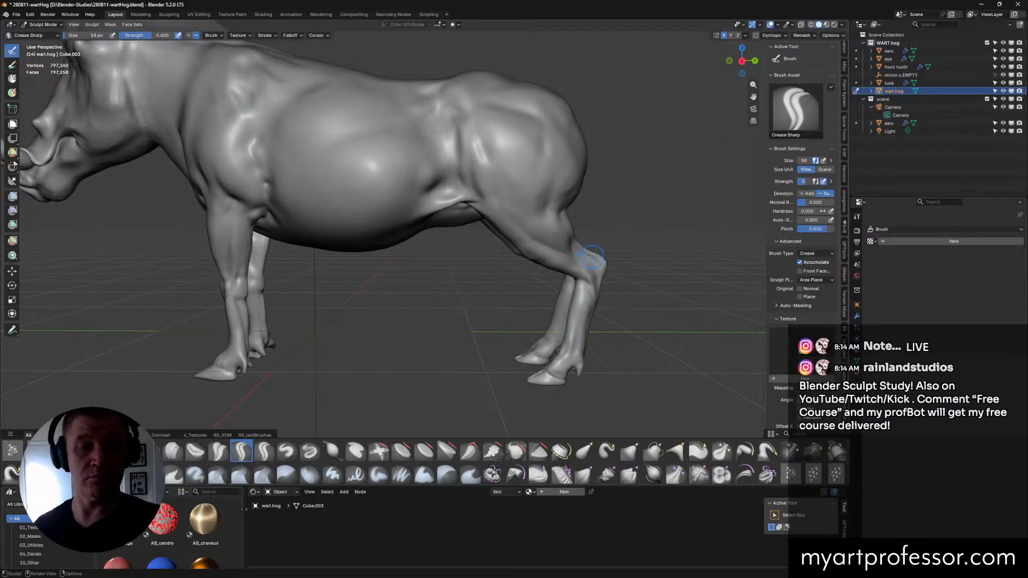
{"action": "left_click_drag", "start_coordinate": [544, 241], "coordinate": [583, 245]}
{"action": "middle_click_drag", "start_coordinate": [610, 238], "coordinate": [581, 248]}
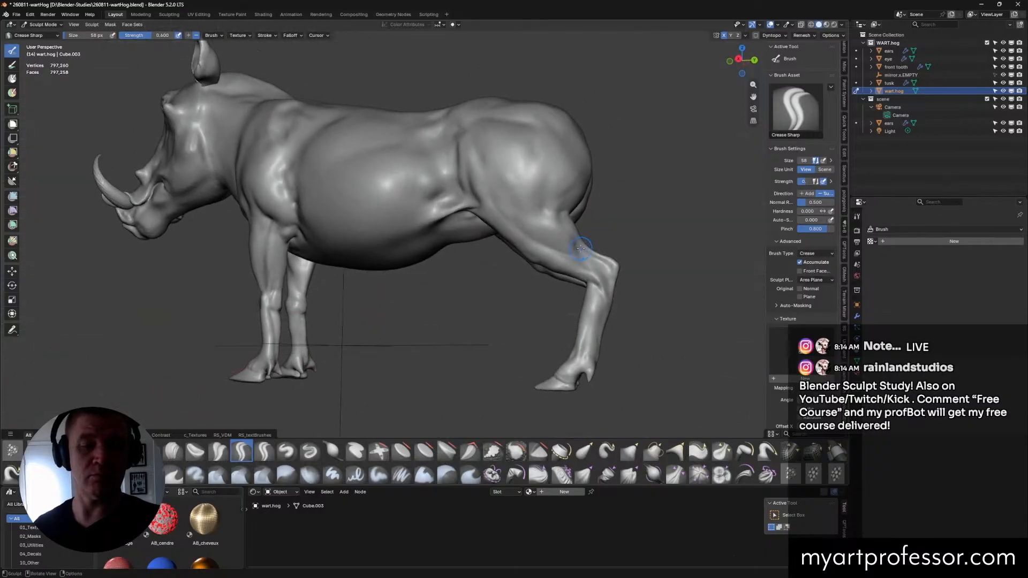
{"action": "mouse_move", "coordinate": [578, 244]}
{"action": "left_mouse_down"}
{"action": "mouse_move", "coordinate": [555, 247]}
{"action": "mouse_move", "coordinate": [581, 241]}
{"action": "left_mouse_up"}
{"action": "mouse_move", "coordinate": [581, 241]}
{"action": "middle_mouse_down"}
{"action": "mouse_move", "coordinate": [545, 226]}
{"action": "mouse_move", "coordinate": [519, 235]}
{"action": "middle_mouse_up"}
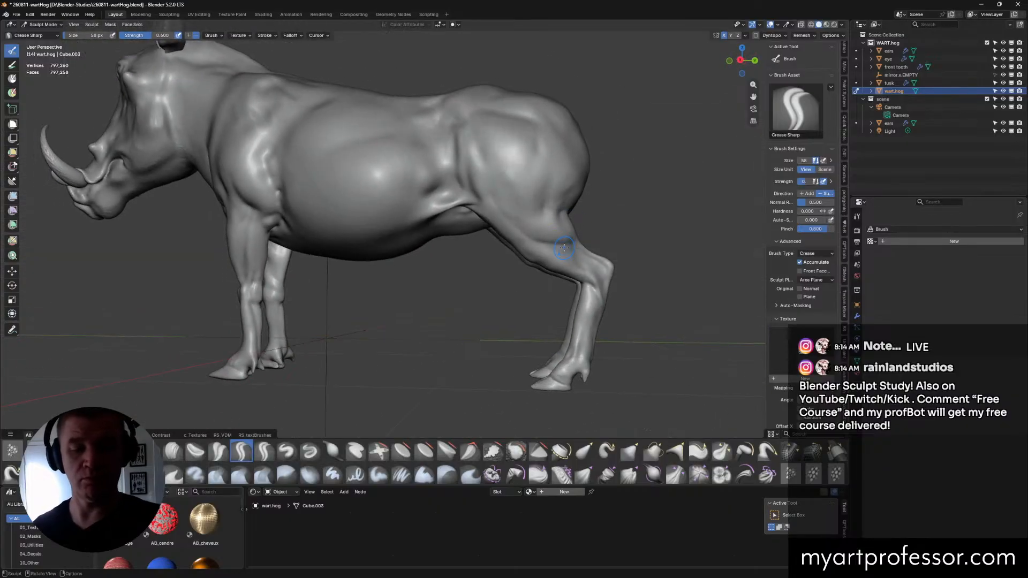
Step: Switch to the Scrape/Fill brush and examine the hindquarters, hock and flank fold from the side, above and underneath
{"action": "left_click", "coordinate": [493, 452]}
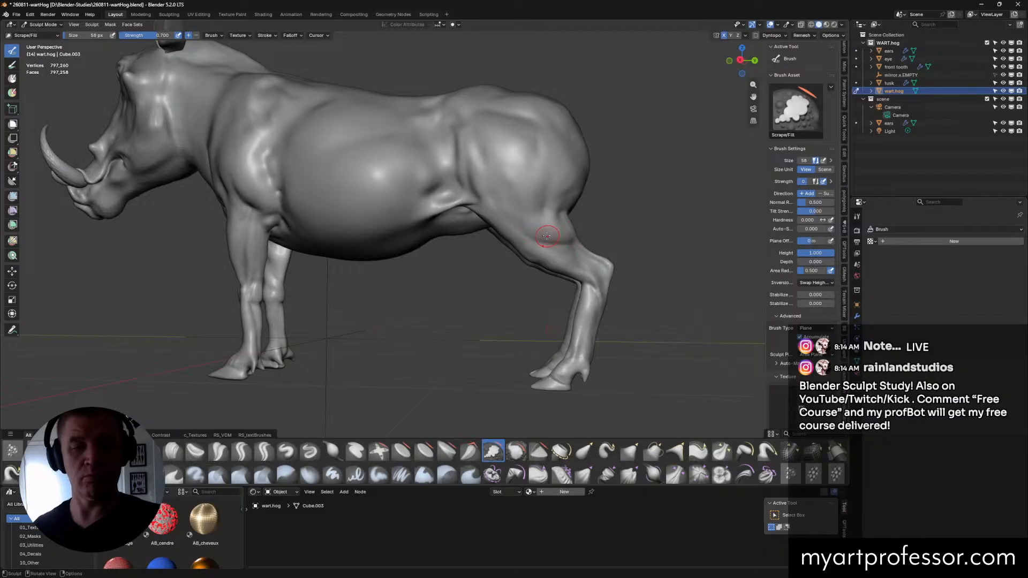
{"action": "mouse_move", "coordinate": [584, 241]}
{"action": "middle_mouse_down"}
{"action": "mouse_move", "coordinate": [533, 231]}
{"action": "mouse_move", "coordinate": [601, 276]}
{"action": "mouse_move", "coordinate": [649, 226]}
{"action": "mouse_move", "coordinate": [603, 263]}
{"action": "middle_mouse_up"}
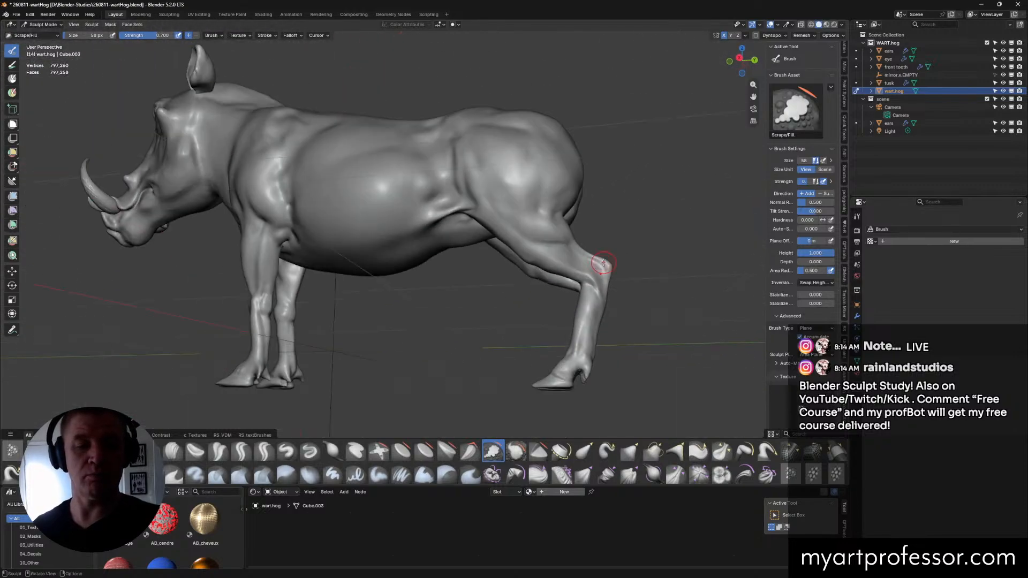
{"action": "middle_click_drag", "start_coordinate": [536, 247], "coordinate": [546, 219]}
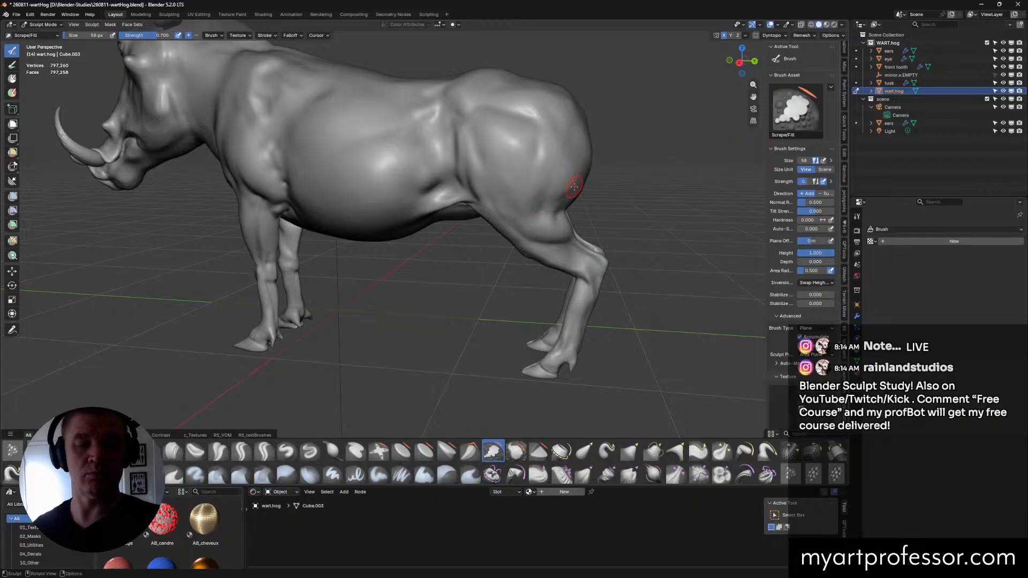
{"action": "mouse_move", "coordinate": [614, 167]}
{"action": "middle_mouse_down"}
{"action": "mouse_move", "coordinate": [604, 147]}
{"action": "mouse_move", "coordinate": [594, 182]}
{"action": "mouse_move", "coordinate": [619, 195]}
{"action": "mouse_move", "coordinate": [556, 240]}
{"action": "mouse_move", "coordinate": [616, 203]}
{"action": "mouse_move", "coordinate": [544, 214]}
{"action": "middle_mouse_up"}
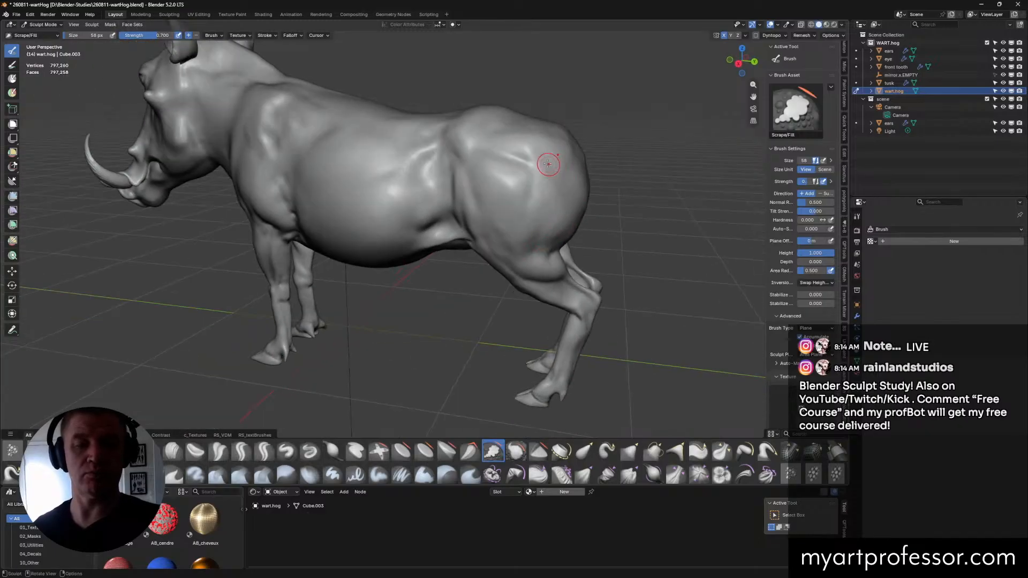
{"action": "middle_click_drag", "start_coordinate": [539, 161], "coordinate": [531, 220]}
{"action": "mouse_move", "coordinate": [541, 185]}
{"action": "middle_mouse_down"}
{"action": "mouse_move", "coordinate": [502, 253]}
{"action": "mouse_move", "coordinate": [486, 247]}
{"action": "mouse_move", "coordinate": [431, 273]}
{"action": "middle_mouse_up"}
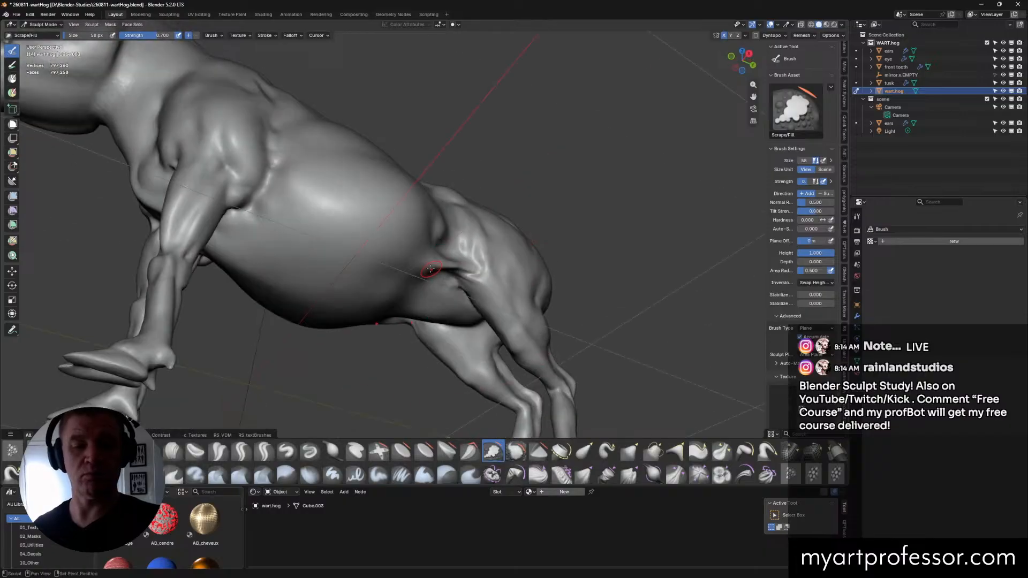
{"action": "scroll", "coordinate": [516, 291], "scroll_direction": "down", "scroll_amount": 6}
{"action": "mouse_move", "coordinate": [515, 291]}
{"action": "middle_mouse_down"}
{"action": "mouse_move", "coordinate": [603, 285]}
{"action": "mouse_move", "coordinate": [605, 268]}
{"action": "mouse_move", "coordinate": [564, 251]}
{"action": "mouse_move", "coordinate": [578, 262]}
{"action": "mouse_move", "coordinate": [571, 274]}
{"action": "mouse_move", "coordinate": [592, 341]}
{"action": "mouse_move", "coordinate": [594, 287]}
{"action": "middle_mouse_up"}
Step: Carve a tendon groove down the side of the hind lower leg below the hock with the Crease Sharp brush at 52 px
{"action": "key", "text": "f"}
{"action": "left_click", "coordinate": [568, 254]}
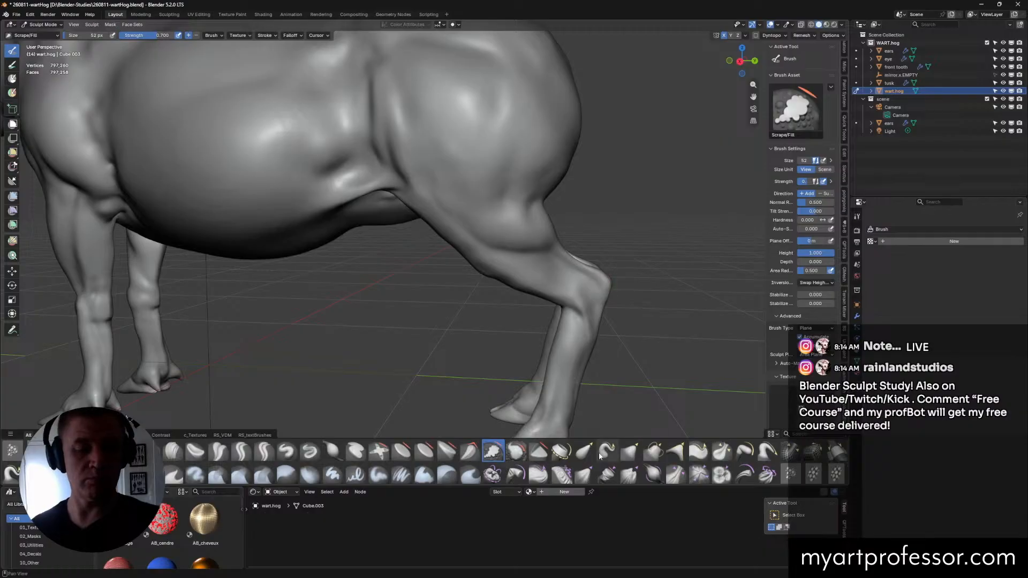
{"action": "left_click", "coordinate": [241, 451]}
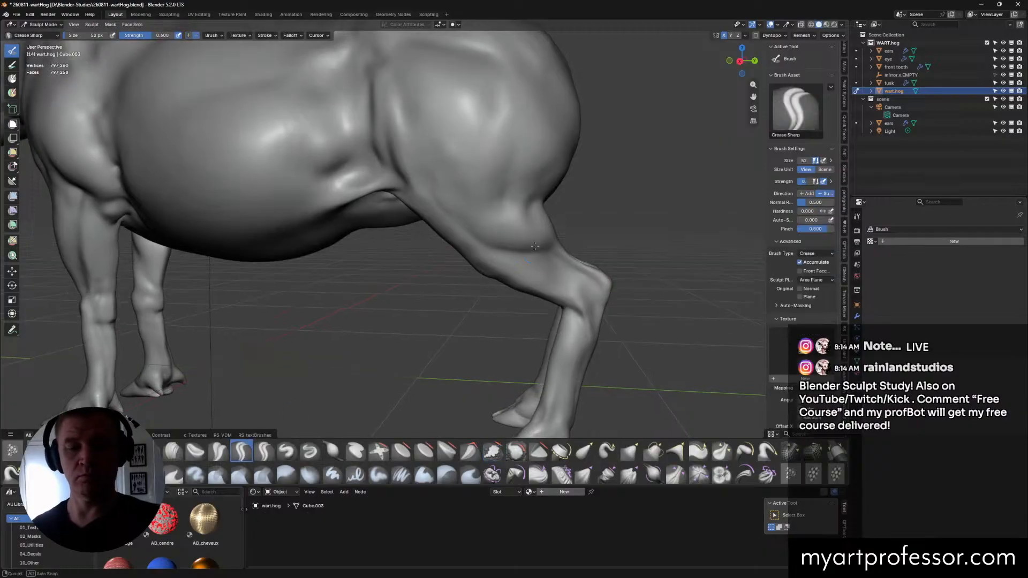
{"action": "mouse_move", "coordinate": [449, 251]}
{"action": "middle_mouse_down"}
{"action": "mouse_move", "coordinate": [480, 243]}
{"action": "mouse_move", "coordinate": [541, 260]}
{"action": "mouse_move", "coordinate": [540, 247]}
{"action": "mouse_move", "coordinate": [630, 269]}
{"action": "mouse_move", "coordinate": [598, 294]}
{"action": "middle_mouse_up"}
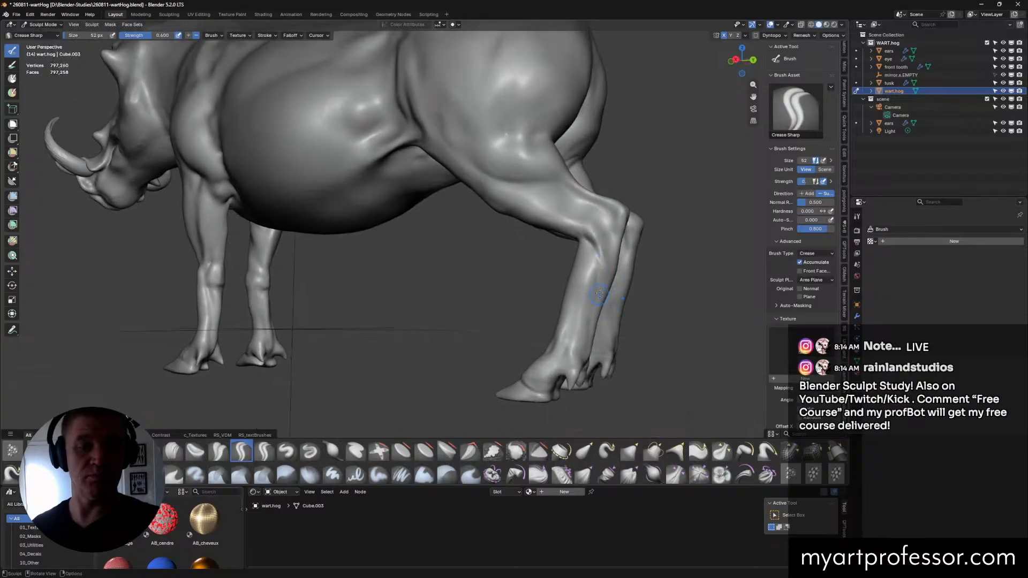
{"action": "mouse_move", "coordinate": [599, 261]}
{"action": "left_mouse_down"}
{"action": "mouse_move", "coordinate": [587, 335]}
{"action": "mouse_move", "coordinate": [596, 267]}
{"action": "mouse_move", "coordinate": [592, 294]}
{"action": "left_mouse_up"}
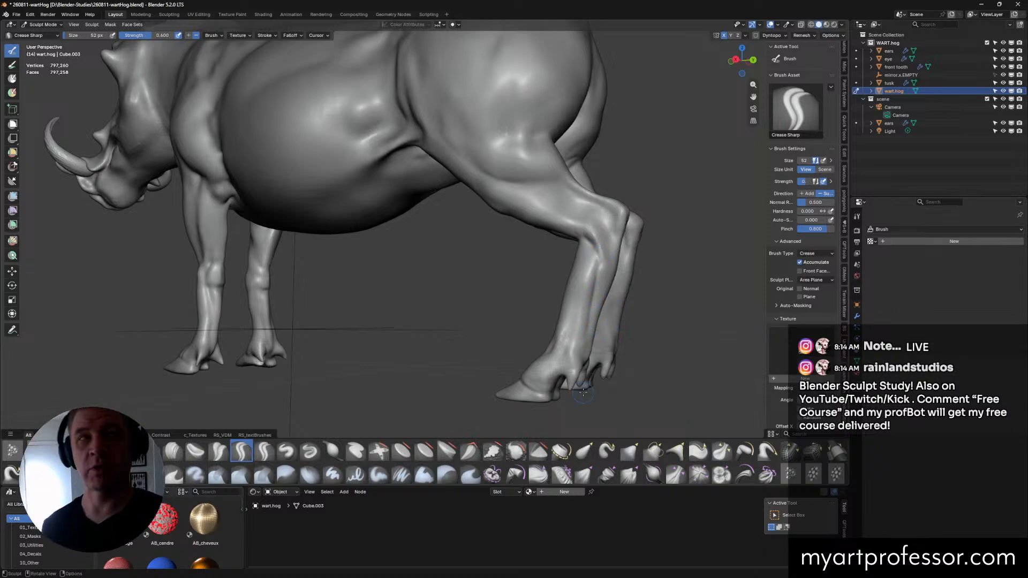
Step: Carve a matching tendon groove on the inner side of the hind lower leg with the Crease Sharp brush at 52 px
{"action": "mouse_move", "coordinate": [582, 393]}
{"action": "middle_mouse_down"}
{"action": "mouse_move", "coordinate": [621, 298]}
{"action": "mouse_move", "coordinate": [598, 287]}
{"action": "mouse_move", "coordinate": [612, 286]}
{"action": "middle_mouse_up"}
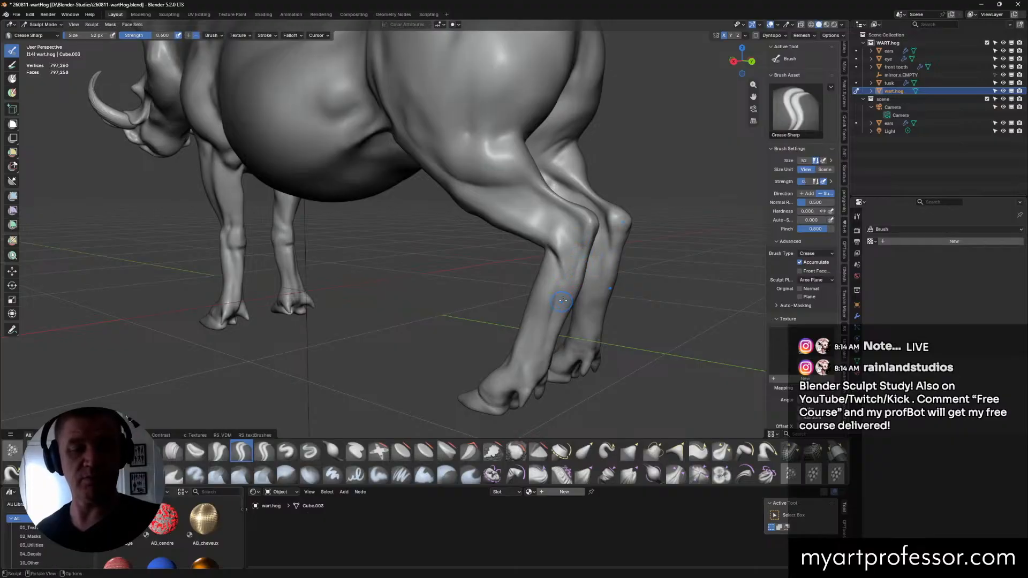
{"action": "middle_click_drag", "start_coordinate": [562, 301], "coordinate": [593, 252]}
{"action": "scroll", "coordinate": [562, 271], "scroll_direction": "up", "scroll_amount": 3}
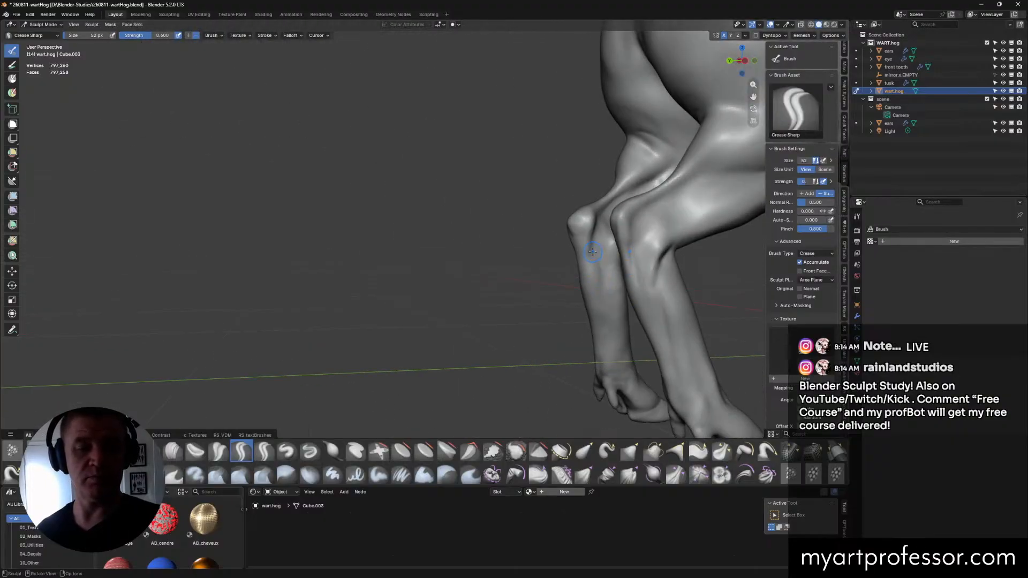
{"action": "mouse_move", "coordinate": [595, 271]}
{"action": "left_mouse_down"}
{"action": "mouse_move", "coordinate": [592, 247]}
{"action": "mouse_move", "coordinate": [602, 288]}
{"action": "left_mouse_up"}
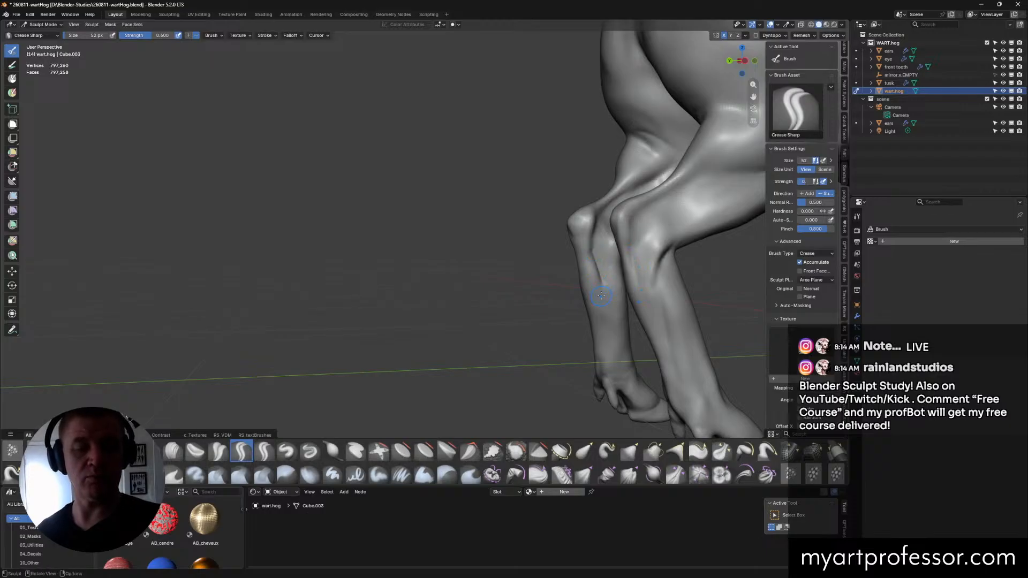
Step: Even out the hind leg surface around the hock and lower leg with the Scrape/Fill brush at 52 px
{"action": "middle_click_drag", "start_coordinate": [604, 294], "coordinate": [583, 257]}
{"action": "middle_click_drag", "start_coordinate": [621, 201], "coordinate": [647, 242]}
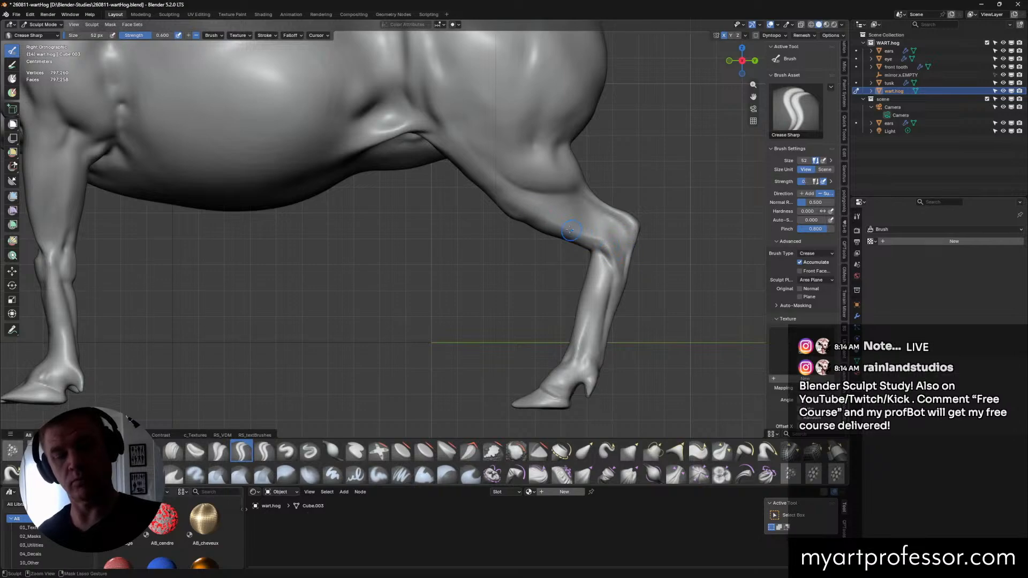
{"action": "mouse_move", "coordinate": [629, 245]}
{"action": "middle_mouse_down"}
{"action": "mouse_move", "coordinate": [665, 213]}
{"action": "mouse_move", "coordinate": [589, 321]}
{"action": "middle_mouse_up"}
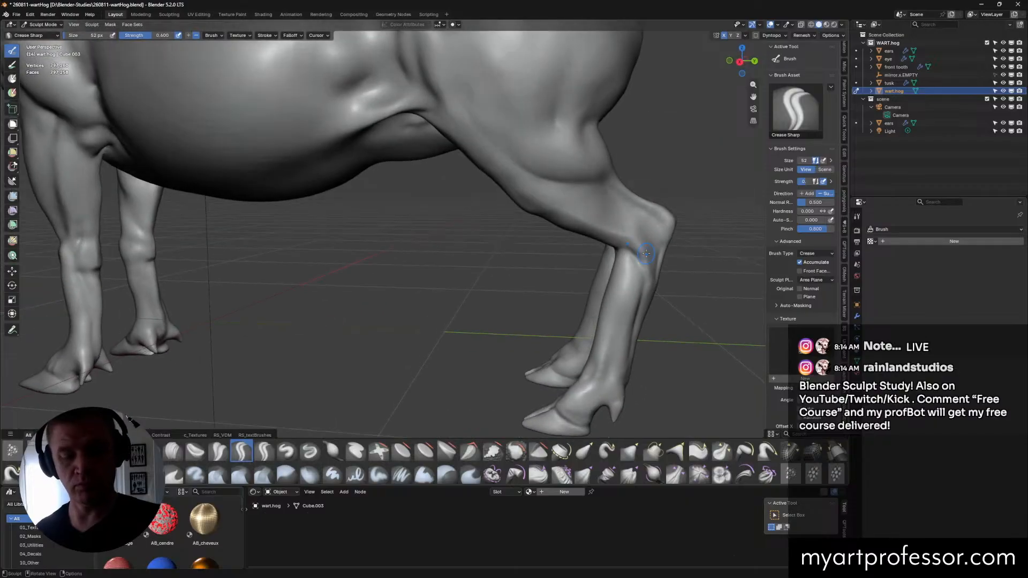
{"action": "left_click", "coordinate": [492, 451]}
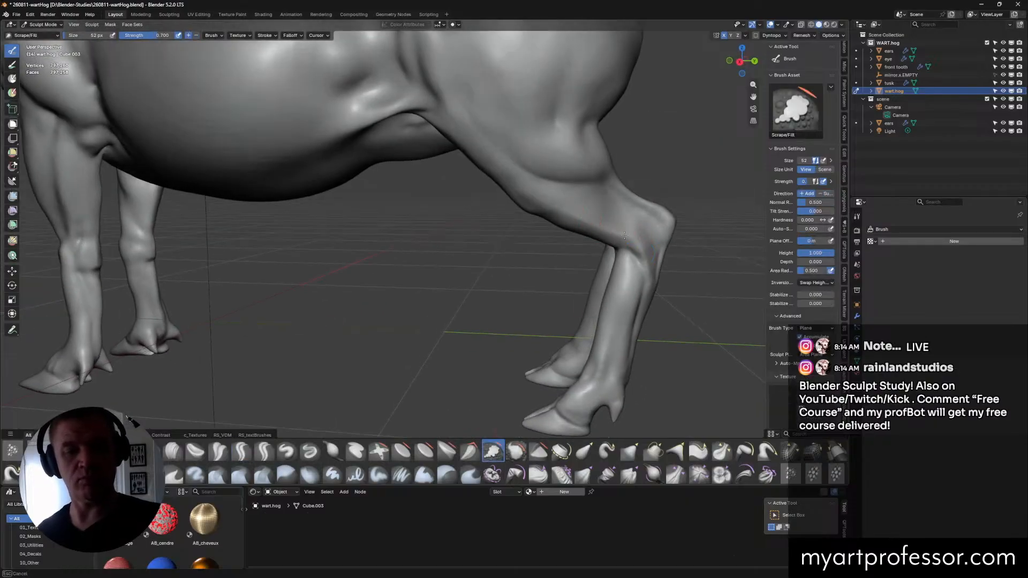
{"action": "mouse_move", "coordinate": [639, 238]}
{"action": "middle_mouse_down"}
{"action": "mouse_move", "coordinate": [640, 280]}
{"action": "mouse_move", "coordinate": [709, 273]}
{"action": "mouse_move", "coordinate": [691, 275]}
{"action": "middle_mouse_up"}
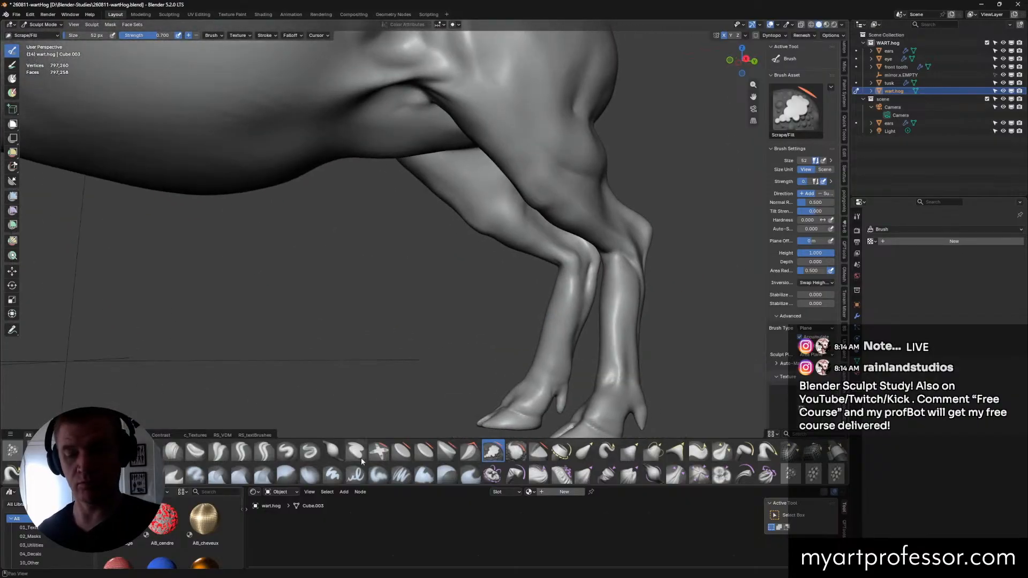
Step: Carve tendon creases along the back of the hind leg just above the hock with the Crease Sharp brush at 52 px
{"action": "left_click", "coordinate": [241, 451]}
{"action": "mouse_move", "coordinate": [599, 263]}
{"action": "middle_mouse_down"}
{"action": "mouse_move", "coordinate": [645, 262]}
{"action": "mouse_move", "coordinate": [606, 249]}
{"action": "mouse_move", "coordinate": [618, 245]}
{"action": "mouse_move", "coordinate": [643, 270]}
{"action": "mouse_move", "coordinate": [624, 267]}
{"action": "middle_mouse_up"}
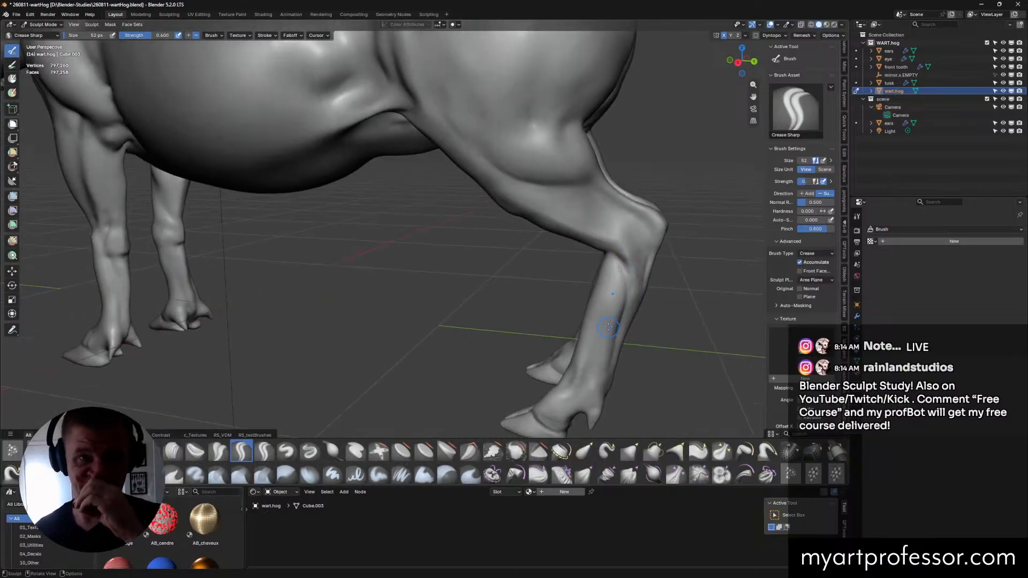
{"action": "middle_click_drag", "start_coordinate": [609, 326], "coordinate": [601, 257]}
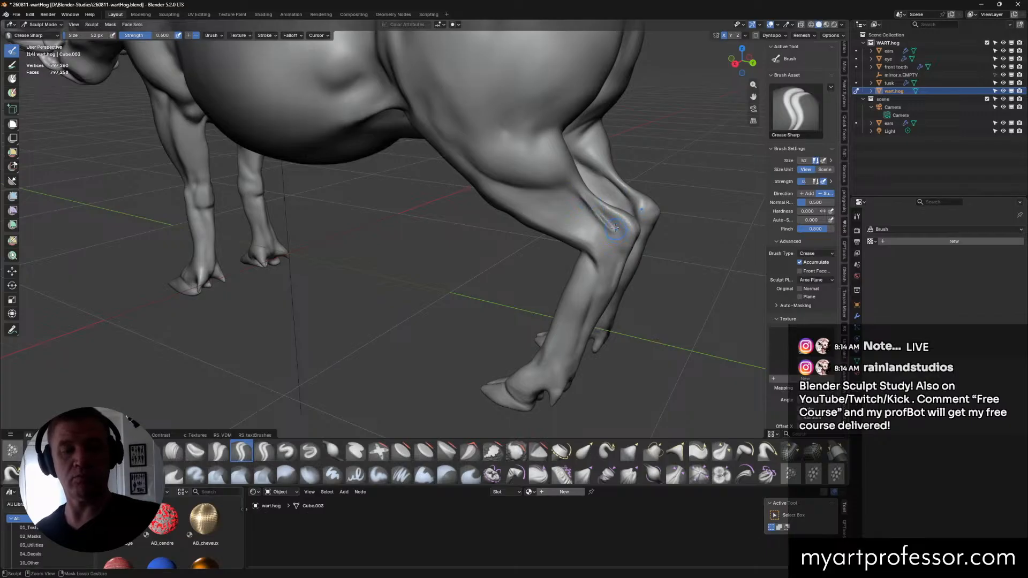
{"action": "mouse_move", "coordinate": [586, 205]}
{"action": "middle_mouse_down"}
{"action": "mouse_move", "coordinate": [600, 197]}
{"action": "mouse_move", "coordinate": [579, 218]}
{"action": "mouse_move", "coordinate": [673, 259]}
{"action": "mouse_move", "coordinate": [608, 234]}
{"action": "mouse_move", "coordinate": [597, 219]}
{"action": "middle_mouse_up"}
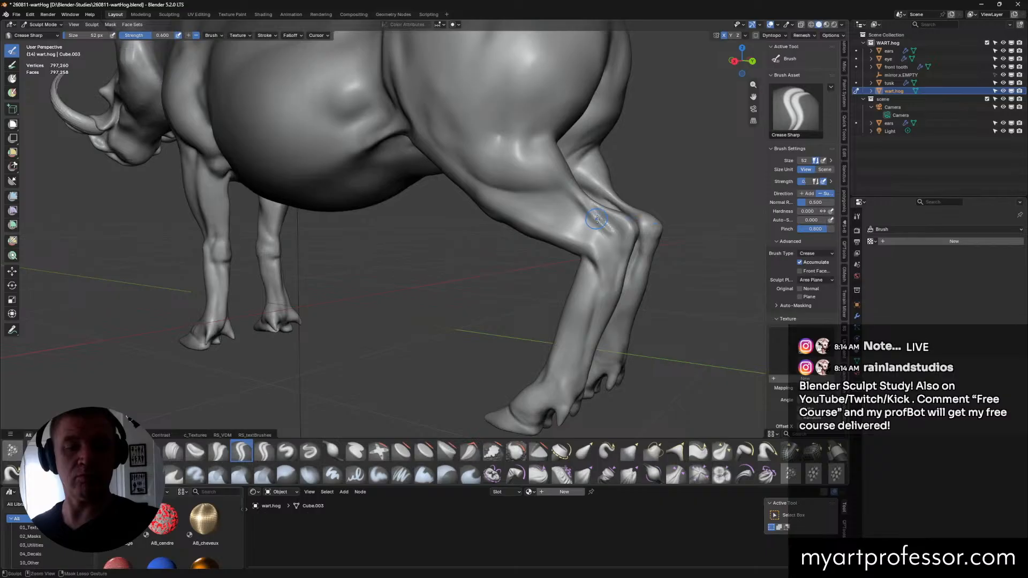
{"action": "middle_click_drag", "start_coordinate": [624, 251], "coordinate": [606, 229]}
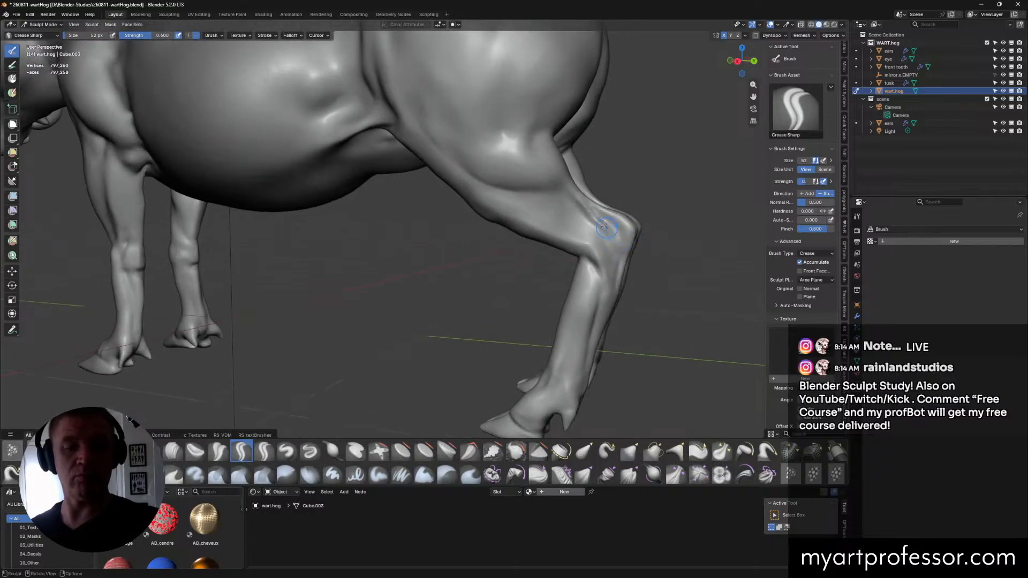
{"action": "middle_click_drag", "start_coordinate": [614, 270], "coordinate": [617, 272]}
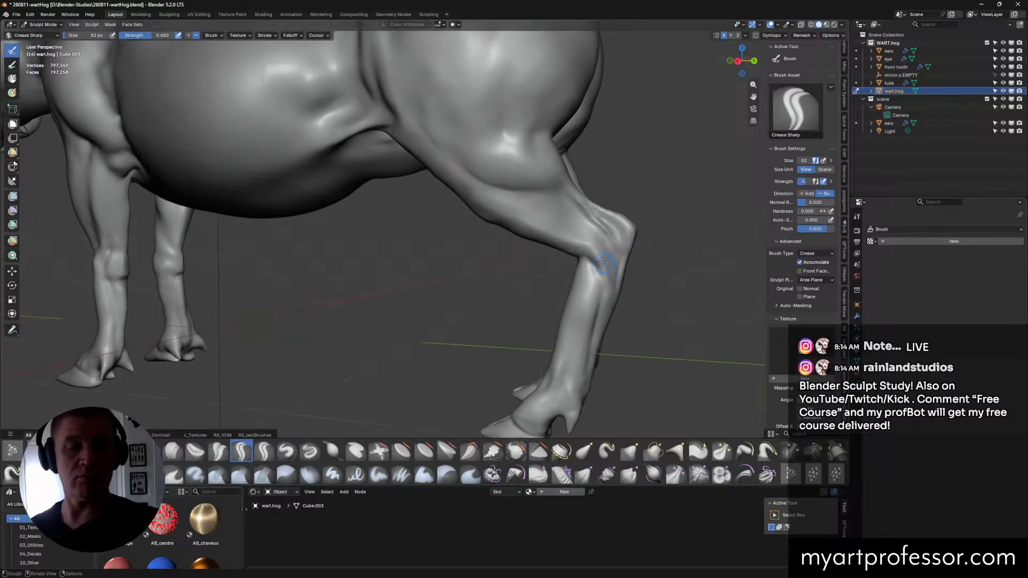
Step: Define the outer side of the hock joint with short Crease Sharp strokes across its front bend and up toward the heel point
{"action": "left_click_drag", "start_coordinate": [604, 261], "coordinate": [608, 247]}
{"action": "middle_click_drag", "start_coordinate": [619, 242], "coordinate": [616, 230]}
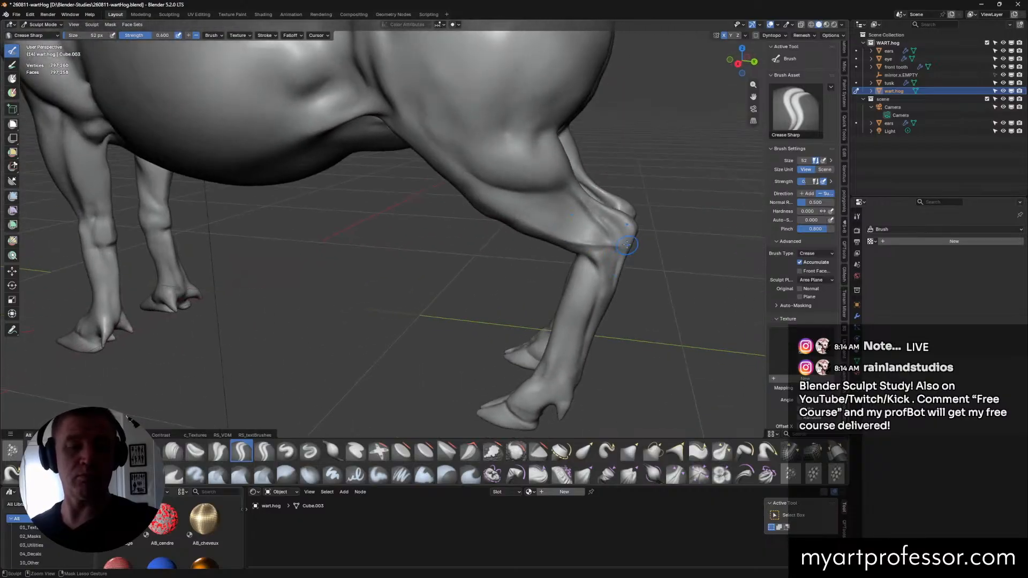
{"action": "mouse_move", "coordinate": [586, 247]}
{"action": "left_mouse_down"}
{"action": "mouse_move", "coordinate": [621, 248]}
{"action": "mouse_move", "coordinate": [603, 252]}
{"action": "left_mouse_up"}
{"action": "middle_click_drag", "start_coordinate": [603, 251], "coordinate": [645, 228]}
{"action": "middle_click_drag", "start_coordinate": [581, 247], "coordinate": [608, 241]}
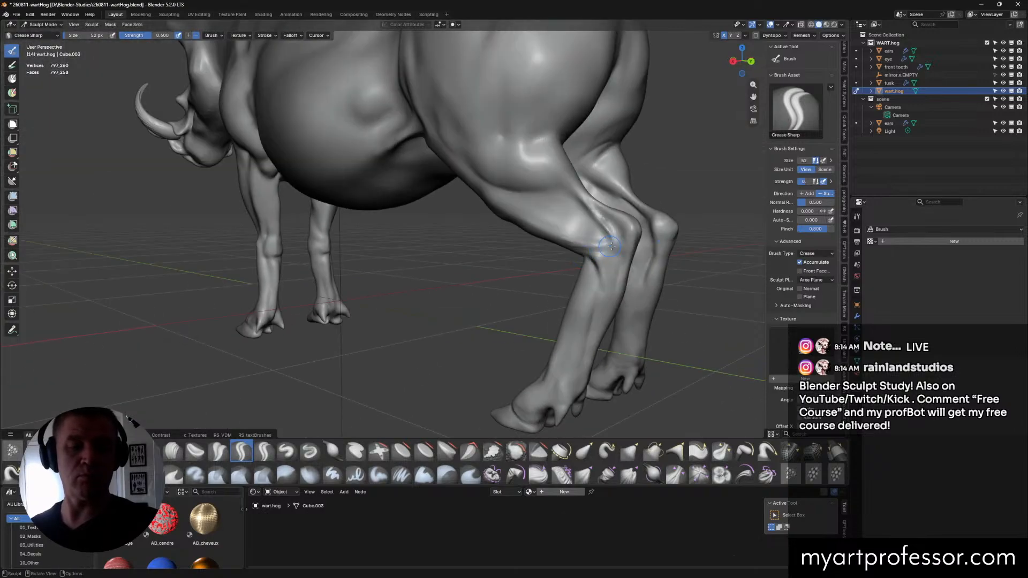
{"action": "left_click_drag", "start_coordinate": [608, 241], "coordinate": [607, 225]}
{"action": "middle_click_drag", "start_coordinate": [607, 225], "coordinate": [633, 261]}
{"action": "left_click_drag", "start_coordinate": [614, 215], "coordinate": [620, 223]}
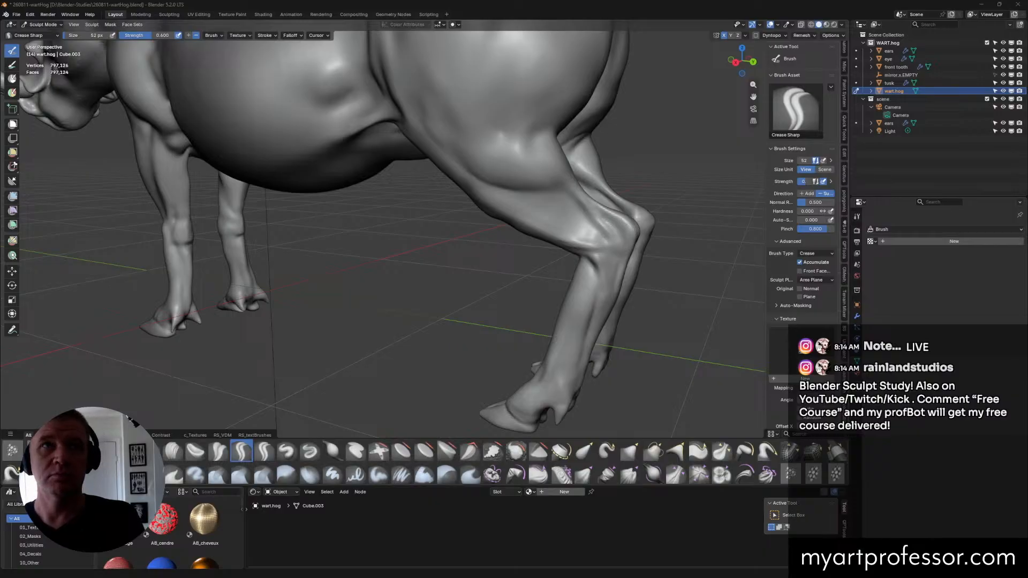
Step: Examine the hindquarters, hock and flank fold from the side, rear, underneath and front
{"action": "middle_click_drag", "start_coordinate": [599, 214], "coordinate": [615, 197]}
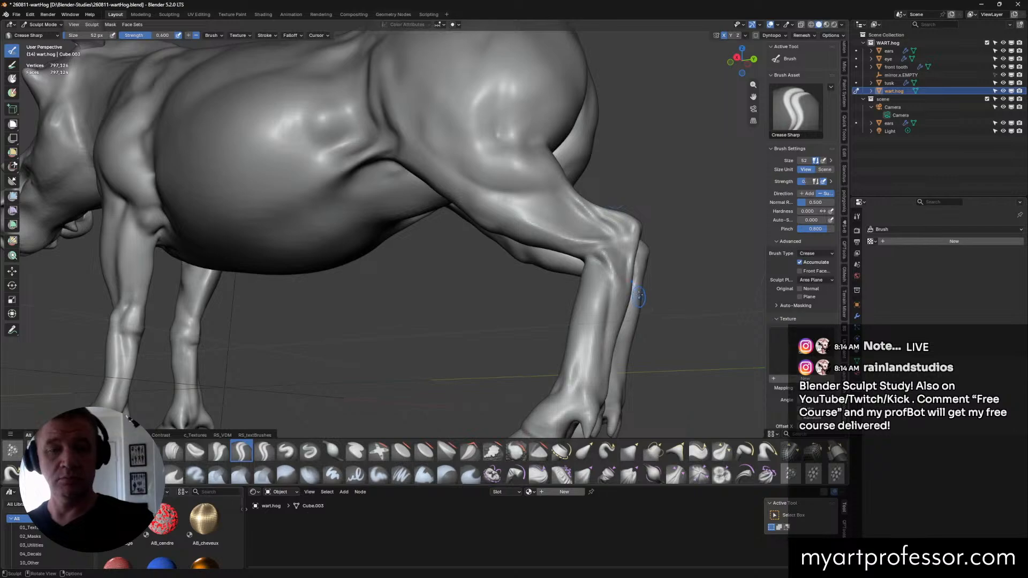
{"action": "middle_click_drag", "start_coordinate": [639, 296], "coordinate": [608, 282]}
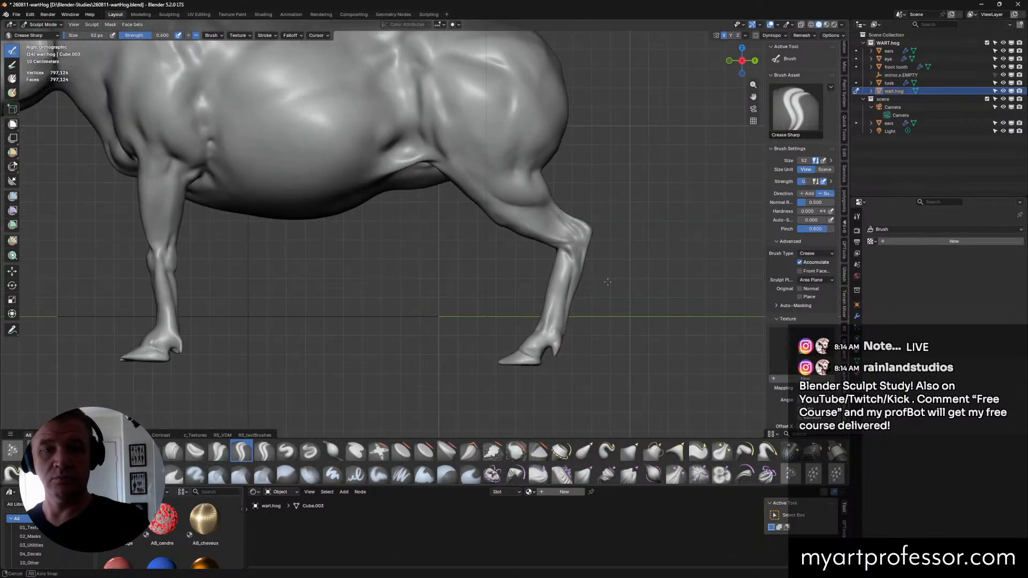
{"action": "middle_click_drag", "start_coordinate": [567, 220], "coordinate": [533, 251], "text": "shift"}
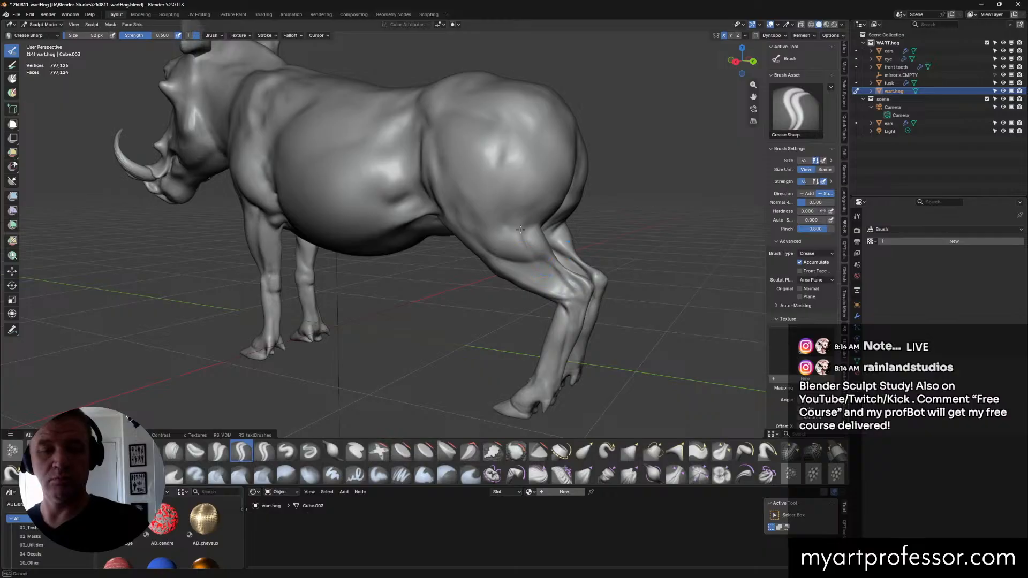
{"action": "mouse_move", "coordinate": [541, 266]}
{"action": "middle_mouse_down"}
{"action": "mouse_move", "coordinate": [521, 234]}
{"action": "mouse_move", "coordinate": [542, 257]}
{"action": "mouse_move", "coordinate": [520, 268]}
{"action": "mouse_move", "coordinate": [563, 266]}
{"action": "mouse_move", "coordinate": [531, 270]}
{"action": "mouse_move", "coordinate": [524, 245]}
{"action": "middle_mouse_up"}
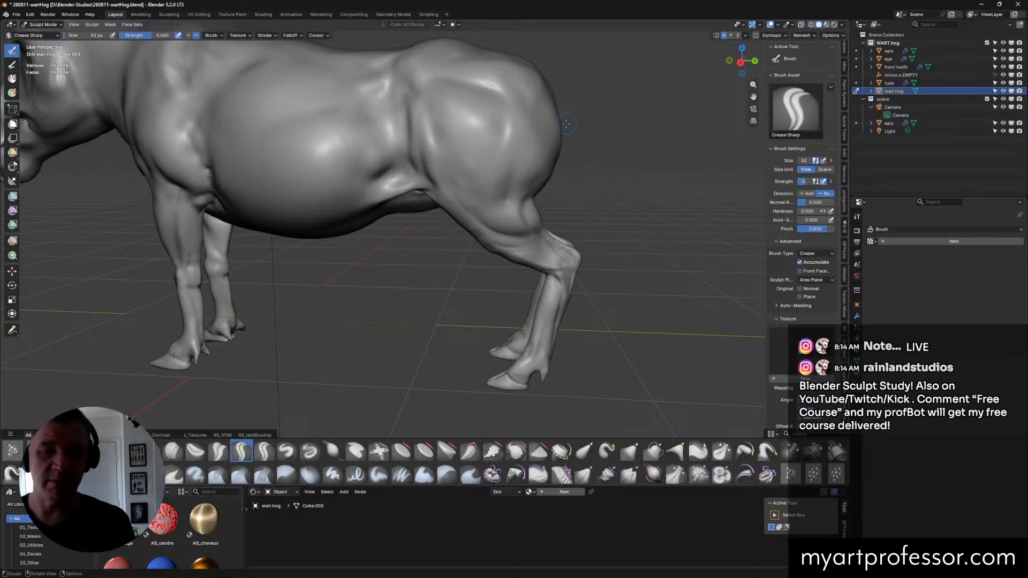
{"action": "mouse_move", "coordinate": [581, 190]}
{"action": "middle_mouse_down"}
{"action": "mouse_move", "coordinate": [497, 184]}
{"action": "mouse_move", "coordinate": [483, 213]}
{"action": "middle_mouse_up"}
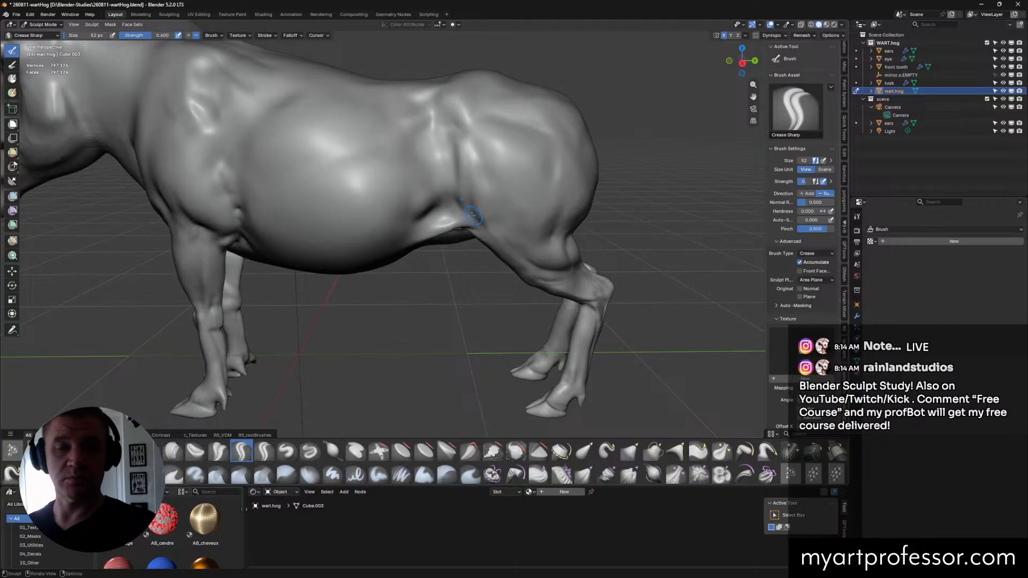
{"action": "middle_click_drag", "start_coordinate": [473, 217], "coordinate": [463, 224]}
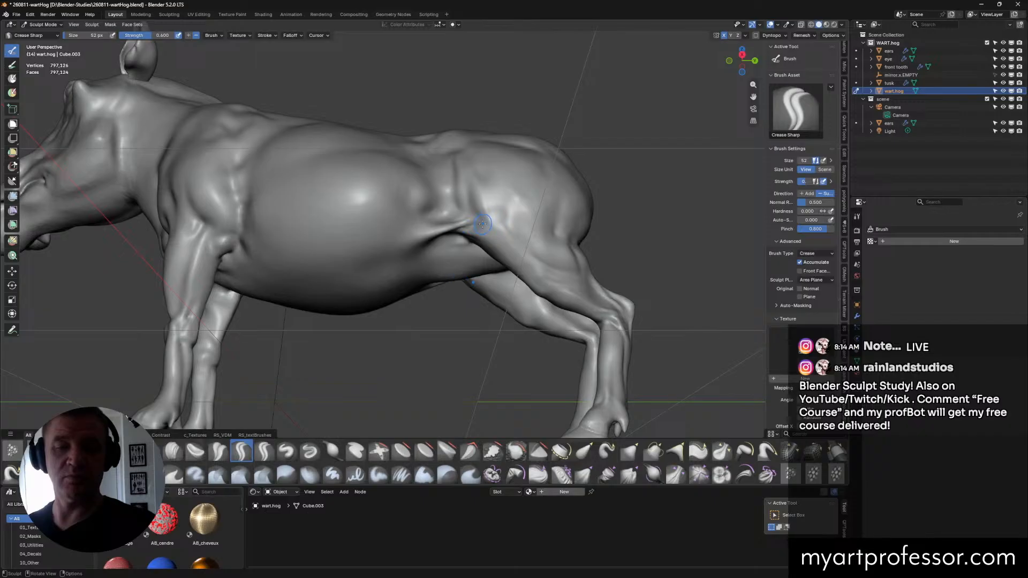
{"action": "middle_click_drag", "start_coordinate": [483, 224], "coordinate": [469, 241]}
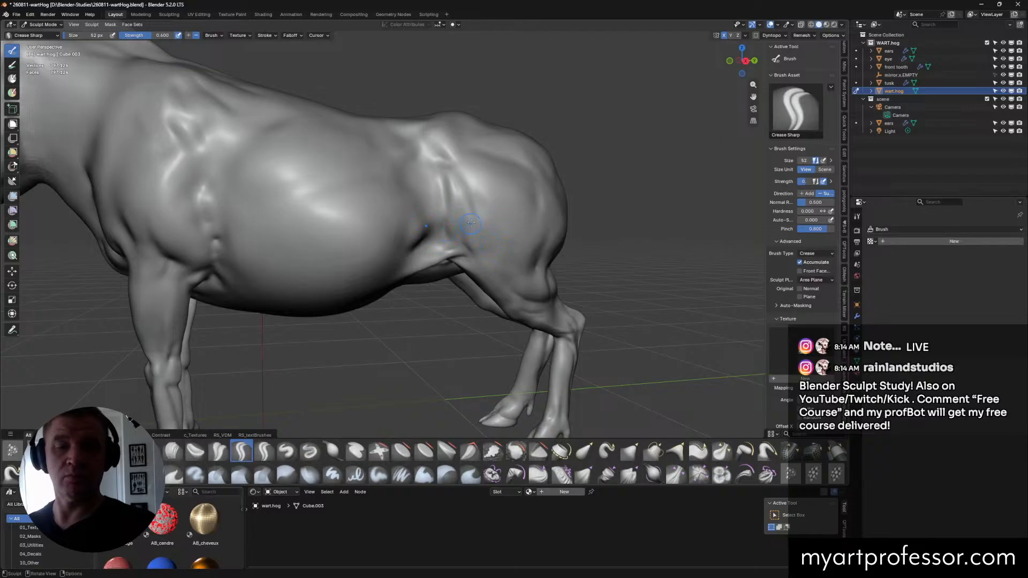
{"action": "middle_click_drag", "start_coordinate": [465, 225], "coordinate": [505, 217]}
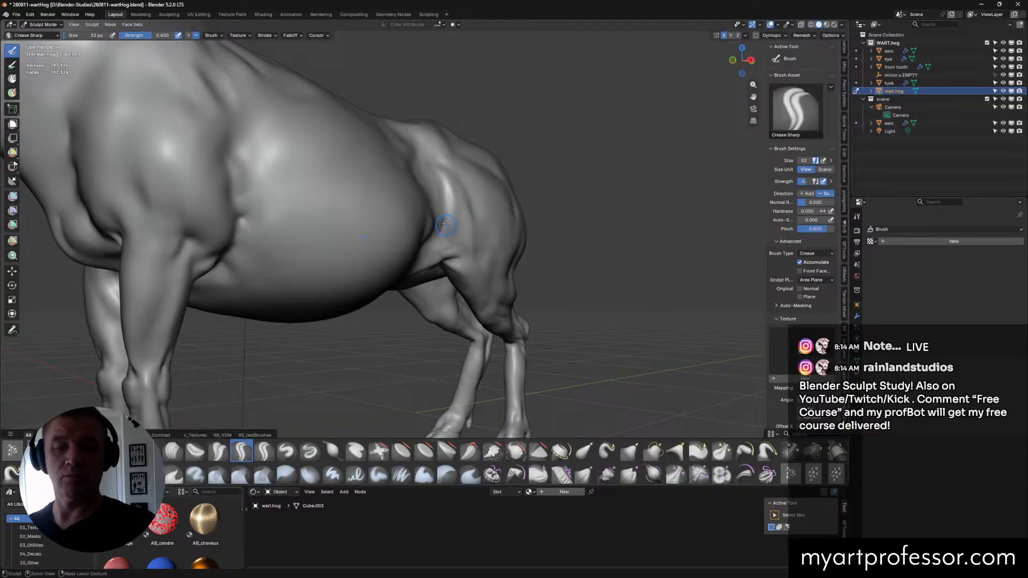
{"action": "middle_click_drag", "start_coordinate": [436, 231], "coordinate": [508, 216]}
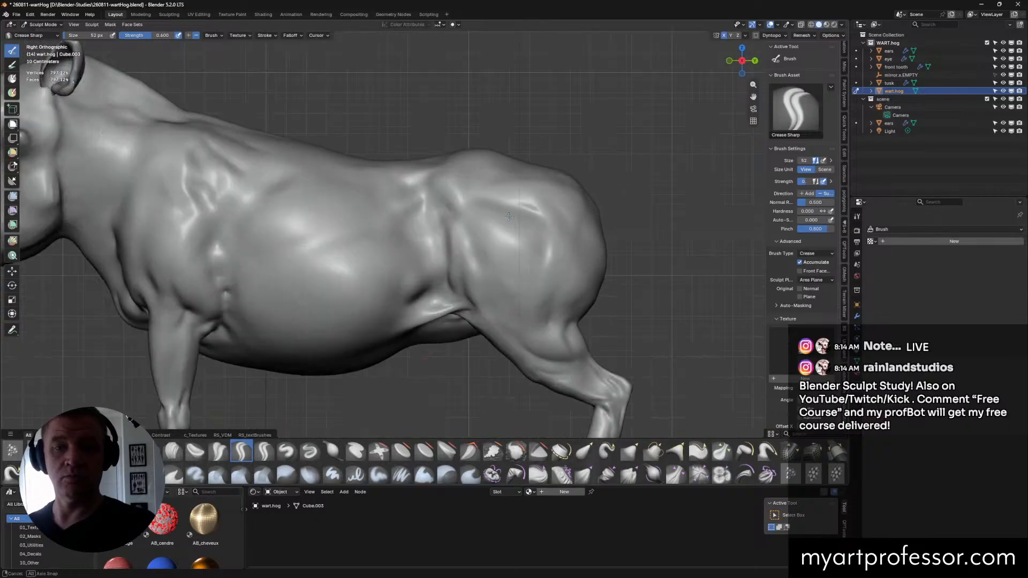
Step: Carve a crease down the front edge of the hip from the back line with the Crease Sharp brush at 52 px
{"action": "left_click_drag", "start_coordinate": [436, 171], "coordinate": [432, 188]}
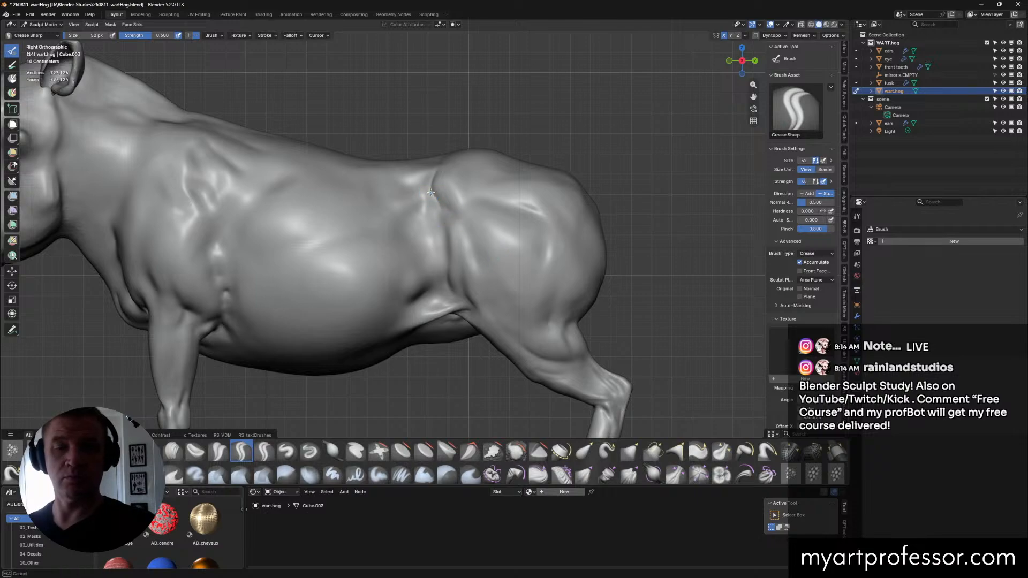
{"action": "middle_click_drag", "start_coordinate": [455, 214], "coordinate": [483, 206]}
{"action": "left_click_drag", "start_coordinate": [426, 182], "coordinate": [437, 208]}
{"action": "left_click_drag", "start_coordinate": [438, 208], "coordinate": [435, 203]}
{"action": "middle_click_drag", "start_coordinate": [428, 187], "coordinate": [449, 205]}
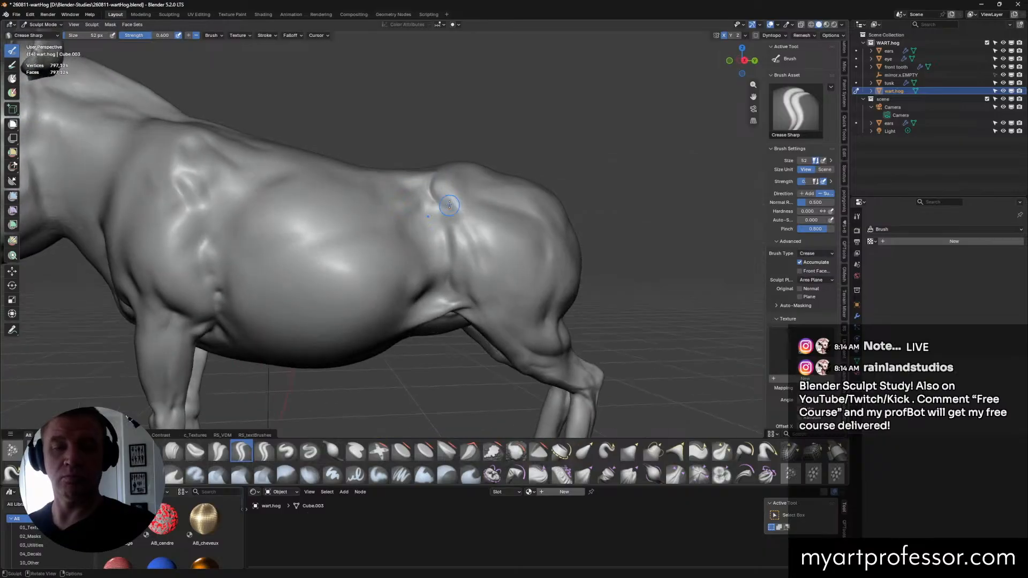
Step: Extend the front hip crease down toward the flank and add a second crease beside it with the Crease Sharp brush at 52 px
{"action": "mouse_move", "coordinate": [477, 237]}
{"action": "middle_mouse_down"}
{"action": "mouse_move", "coordinate": [461, 241]}
{"action": "mouse_move", "coordinate": [471, 214]}
{"action": "mouse_move", "coordinate": [481, 215]}
{"action": "mouse_move", "coordinate": [449, 209]}
{"action": "middle_mouse_up"}
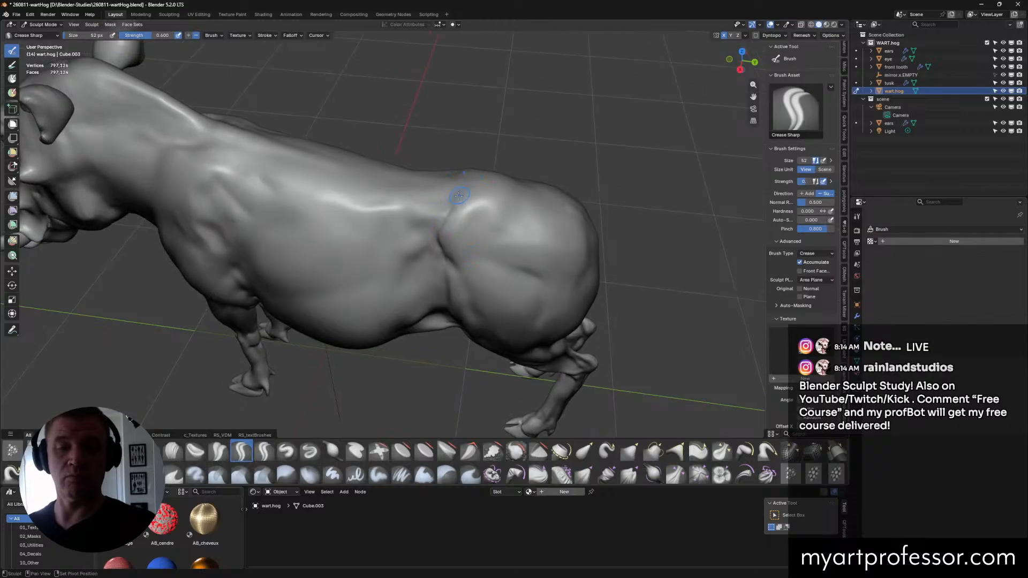
{"action": "mouse_move", "coordinate": [463, 199]}
{"action": "middle_mouse_down"}
{"action": "mouse_move", "coordinate": [462, 190]}
{"action": "mouse_move", "coordinate": [489, 230]}
{"action": "middle_mouse_up"}
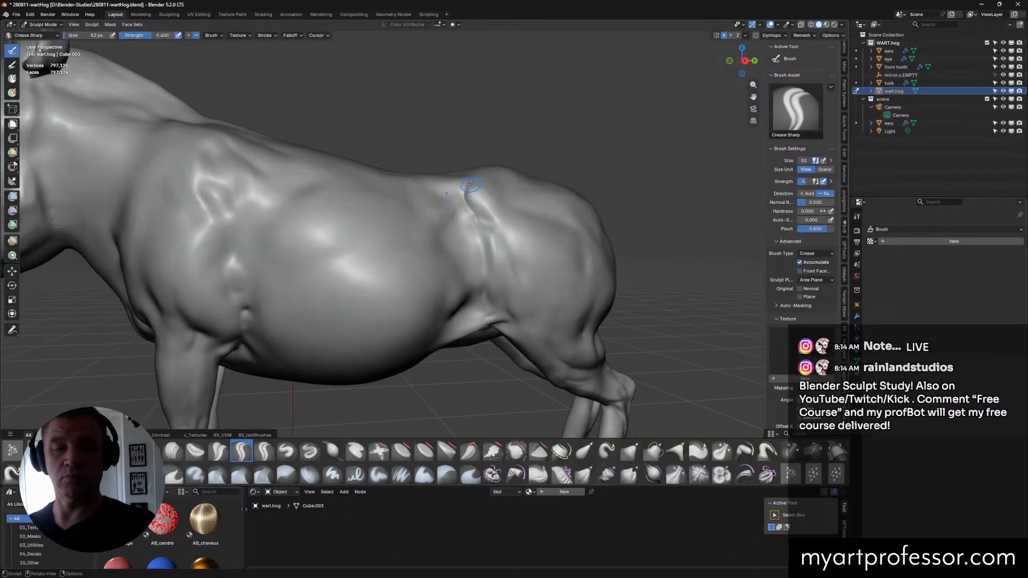
{"action": "middle_click_drag", "start_coordinate": [480, 180], "coordinate": [494, 229]}
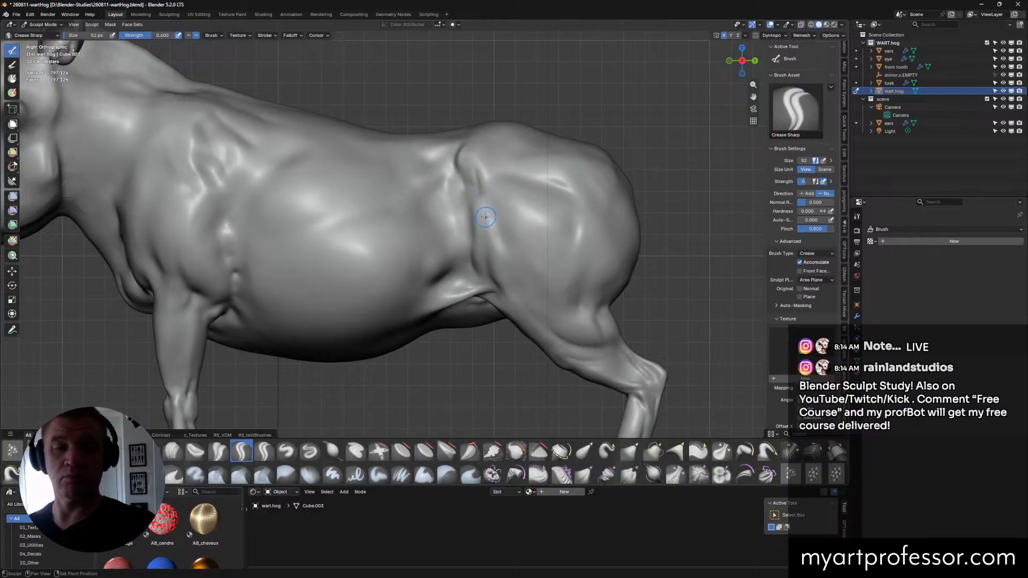
{"action": "left_click_drag", "start_coordinate": [477, 169], "coordinate": [484, 207]}
{"action": "middle_click_drag", "start_coordinate": [484, 242], "coordinate": [468, 187]}
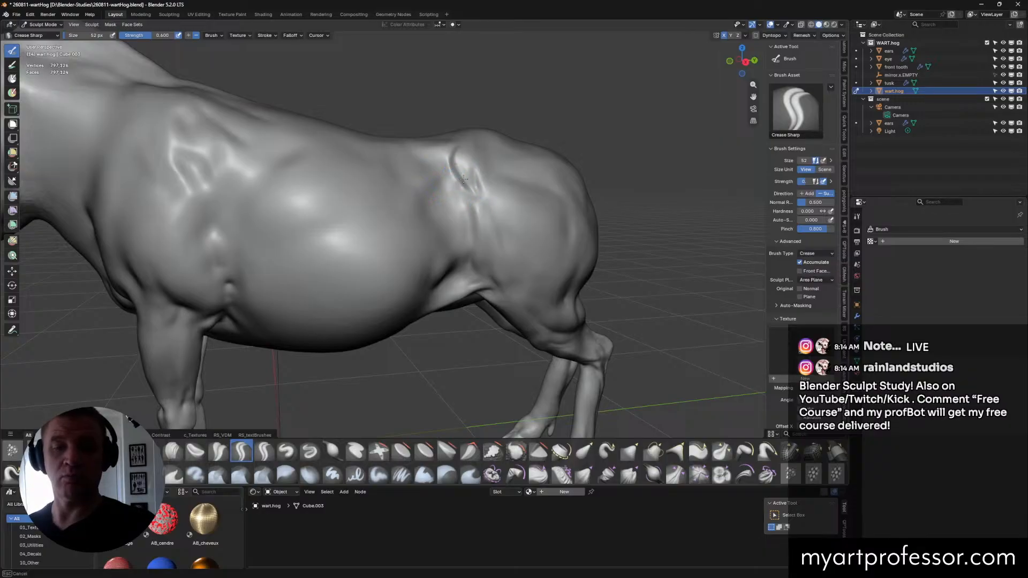
{"action": "middle_click_drag", "start_coordinate": [447, 194], "coordinate": [462, 177]}
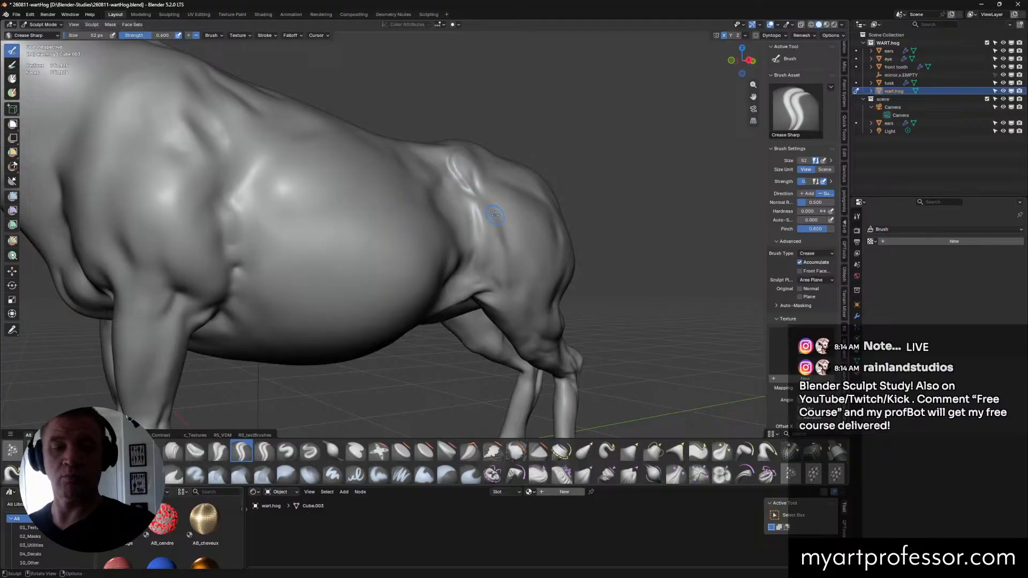
{"action": "middle_click_drag", "start_coordinate": [495, 215], "coordinate": [519, 213]}
Step: Flatten and soften the forms around the hip creases with the Scrape/Fill brush at 80 px and 50 px
{"action": "left_click", "coordinate": [492, 451]}
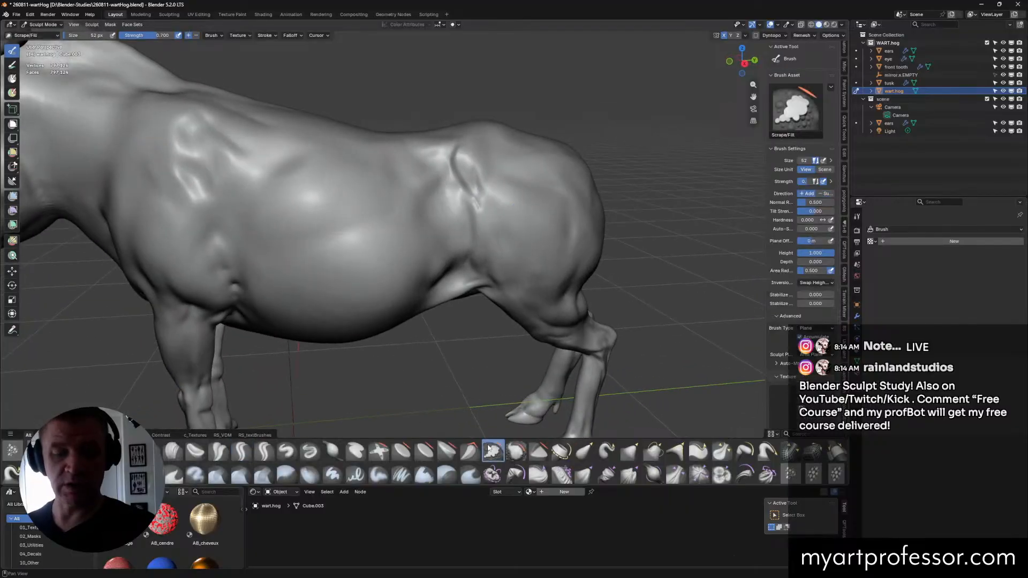
{"action": "key", "text": "f"}
{"action": "left_click", "coordinate": [472, 203]}
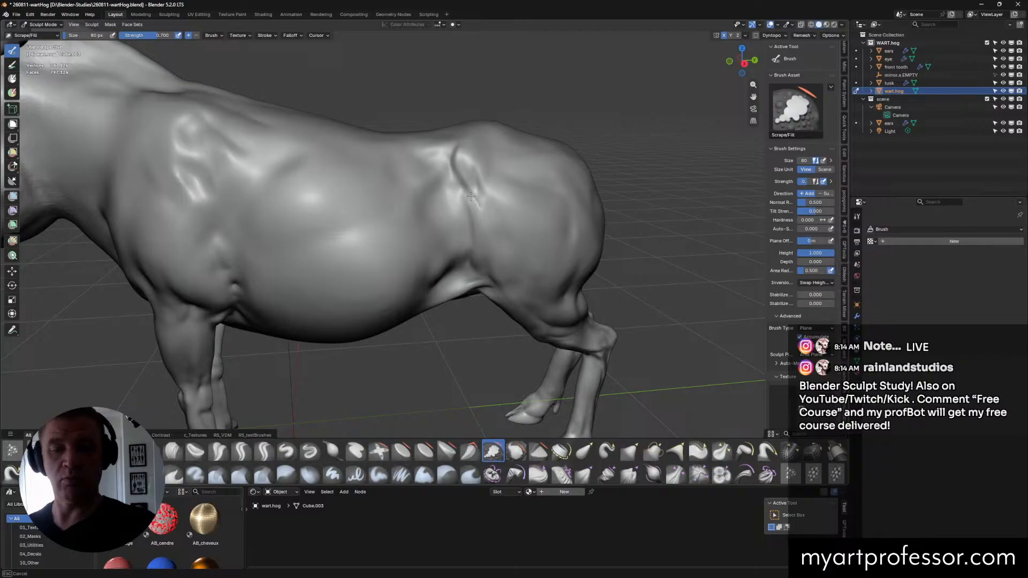
{"action": "middle_click_drag", "start_coordinate": [482, 210], "coordinate": [484, 170]}
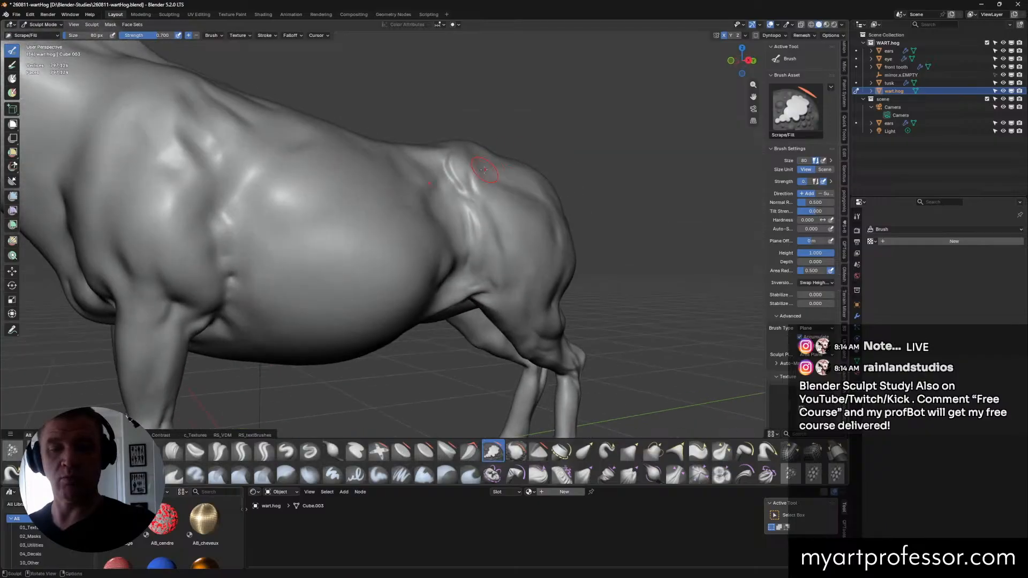
{"action": "key", "text": "f"}
{"action": "left_click", "coordinate": [455, 172]}
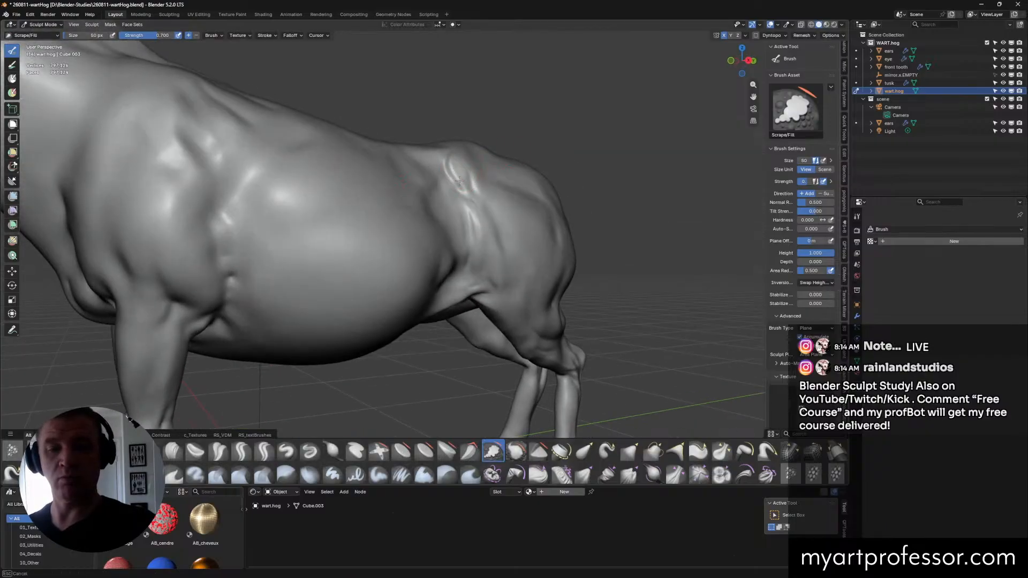
{"action": "middle_click_drag", "start_coordinate": [449, 164], "coordinate": [482, 206]}
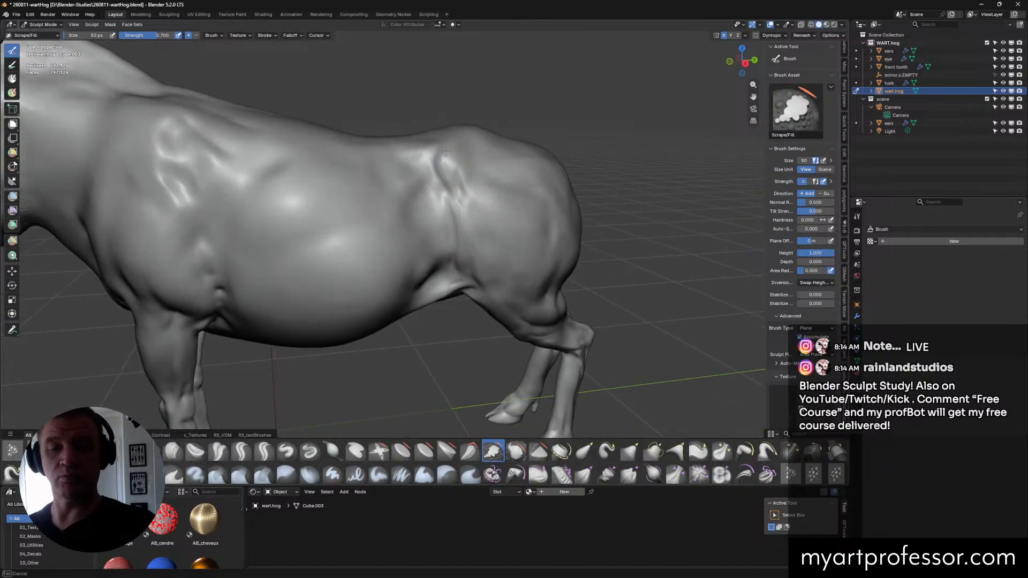
{"action": "mouse_move", "coordinate": [442, 164]}
{"action": "middle_mouse_down"}
{"action": "mouse_move", "coordinate": [528, 241]}
{"action": "mouse_move", "coordinate": [474, 211]}
{"action": "mouse_move", "coordinate": [465, 218]}
{"action": "middle_mouse_up"}
Step: Deepen the crease down the front edge of the hip with the Crease Sharp brush at 50 px
{"action": "left_click", "coordinate": [242, 450]}
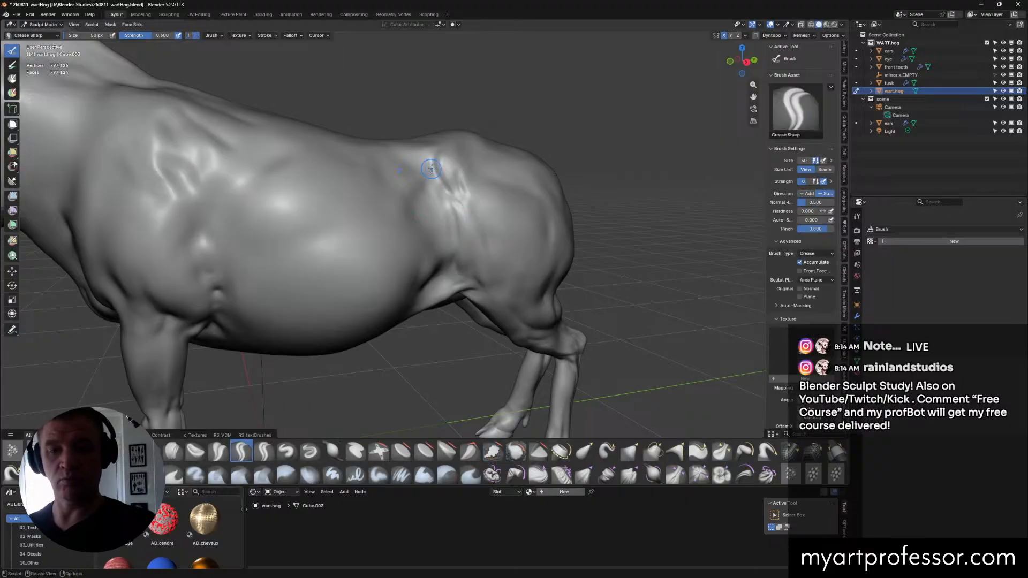
{"action": "left_click_drag", "start_coordinate": [431, 164], "coordinate": [450, 194]}
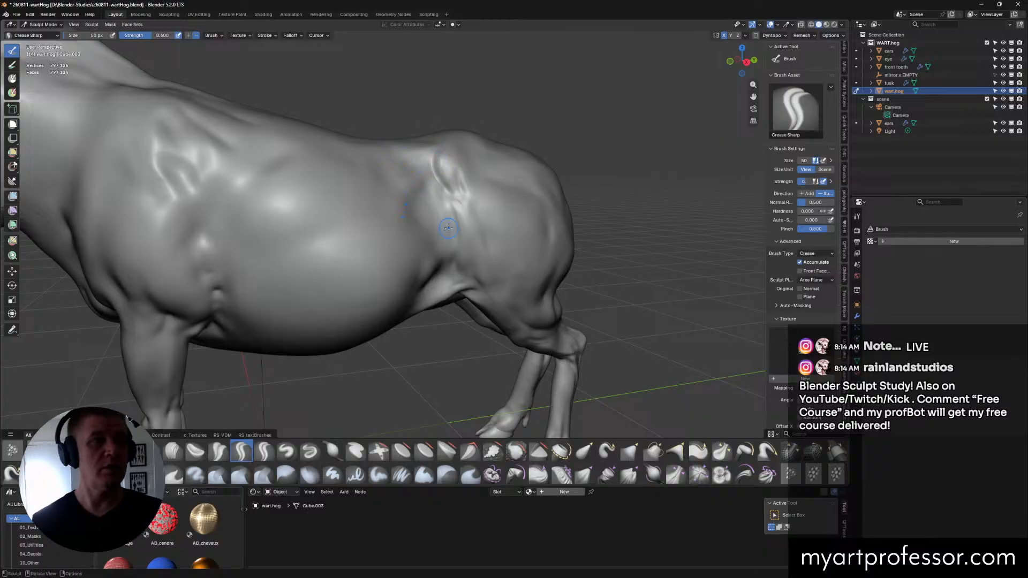
Step: Examine the hip creases, flank fold, thigh and hock from the side, below and behind
{"action": "middle_click_drag", "start_coordinate": [527, 173], "coordinate": [521, 115]}
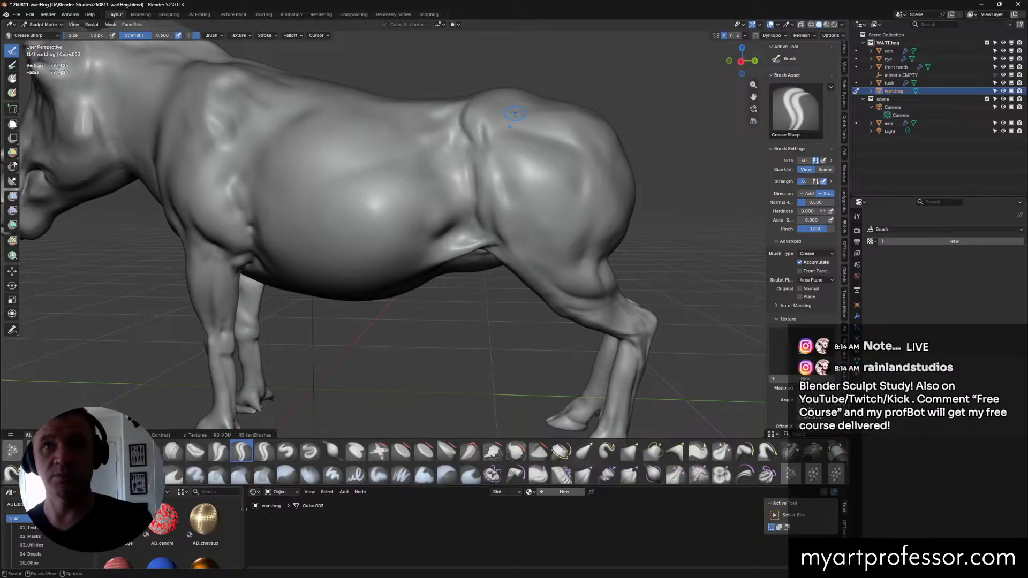
{"action": "mouse_move", "coordinate": [563, 257]}
{"action": "middle_mouse_down"}
{"action": "mouse_move", "coordinate": [570, 234]}
{"action": "mouse_move", "coordinate": [538, 255]}
{"action": "middle_mouse_up"}
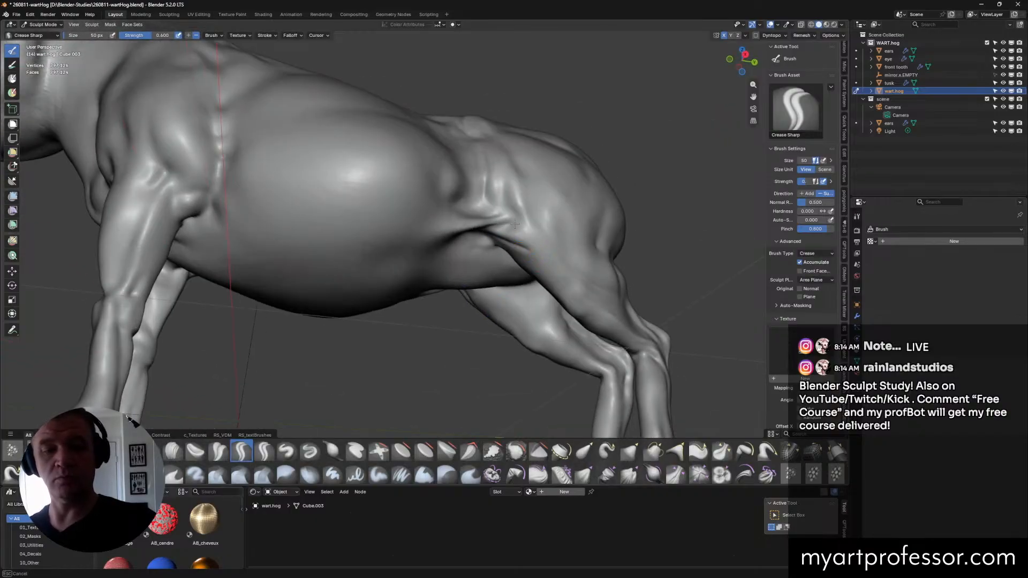
{"action": "mouse_move", "coordinate": [515, 244]}
{"action": "middle_mouse_down"}
{"action": "mouse_move", "coordinate": [551, 293]}
{"action": "mouse_move", "coordinate": [519, 244]}
{"action": "mouse_move", "coordinate": [493, 228]}
{"action": "mouse_move", "coordinate": [503, 245]}
{"action": "mouse_move", "coordinate": [482, 218]}
{"action": "mouse_move", "coordinate": [510, 225]}
{"action": "mouse_move", "coordinate": [506, 215]}
{"action": "middle_mouse_up"}
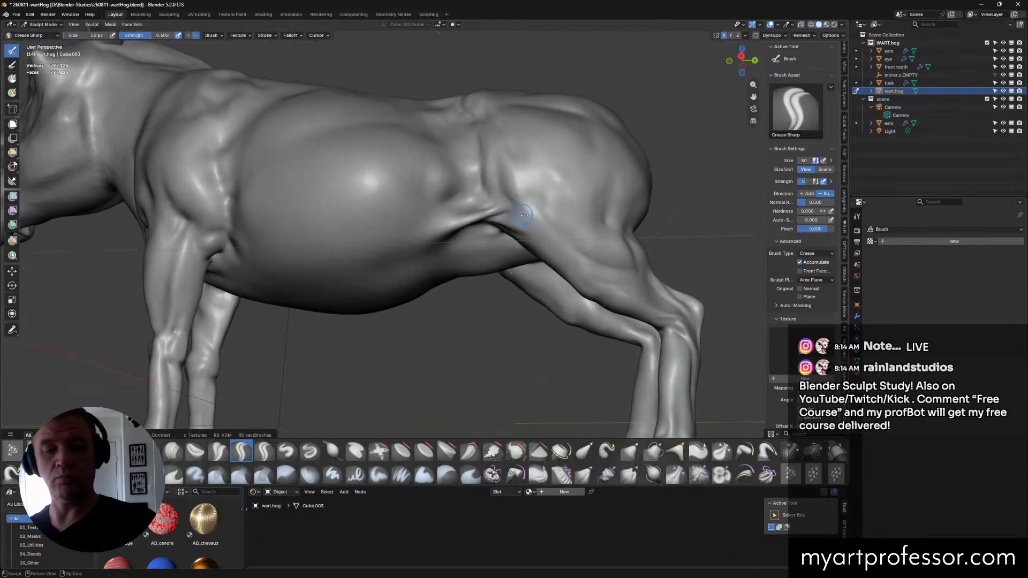
{"action": "middle_click_drag", "start_coordinate": [630, 276], "coordinate": [611, 286]}
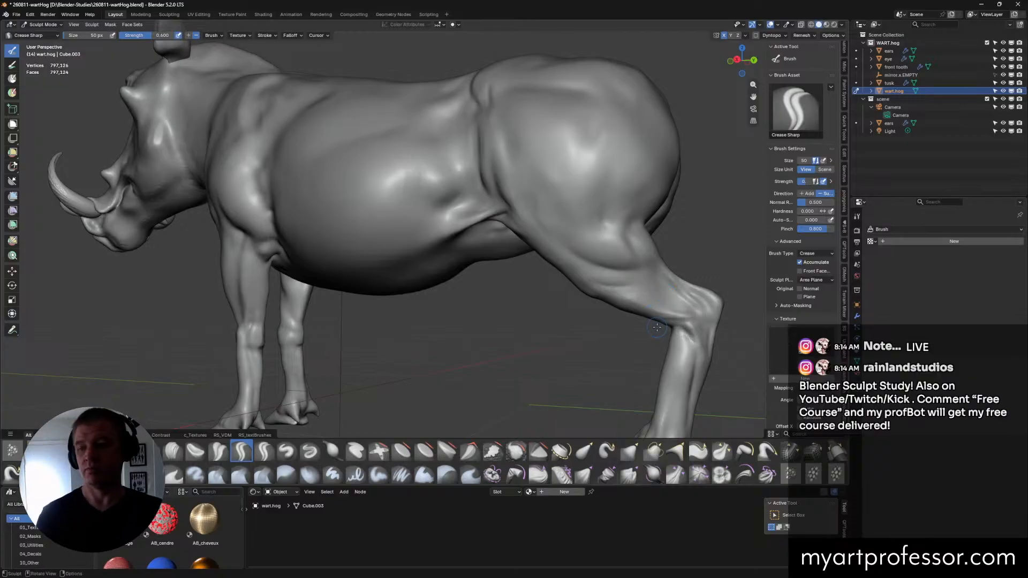
{"action": "middle_click_drag", "start_coordinate": [557, 229], "coordinate": [534, 210], "text": "shift"}
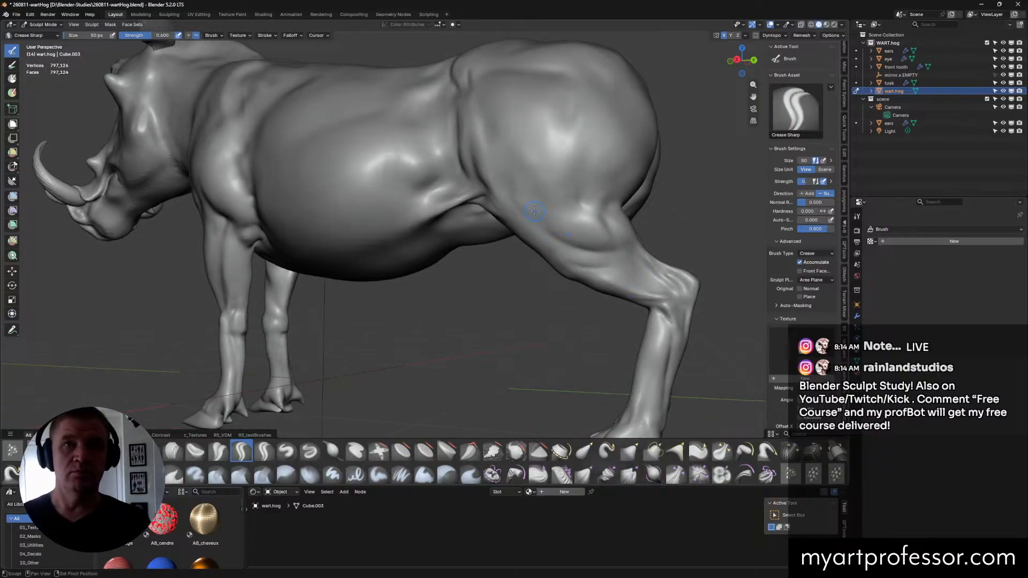
{"action": "mouse_move", "coordinate": [664, 284]}
{"action": "middle_mouse_down", "text": "ctrl"}
{"action": "mouse_move", "coordinate": [634, 282]}
{"action": "mouse_move", "coordinate": [635, 320]}
{"action": "mouse_move", "coordinate": [656, 325]}
{"action": "mouse_move", "coordinate": [618, 316]}
{"action": "mouse_move", "coordinate": [686, 326]}
{"action": "mouse_move", "coordinate": [621, 330]}
{"action": "mouse_move", "coordinate": [605, 316]}
{"action": "middle_mouse_up", "text": "ctrl"}
Step: Select the Draw brush and reduce its size to 28 px for the hind fetlock
{"action": "key", "text": "x"}
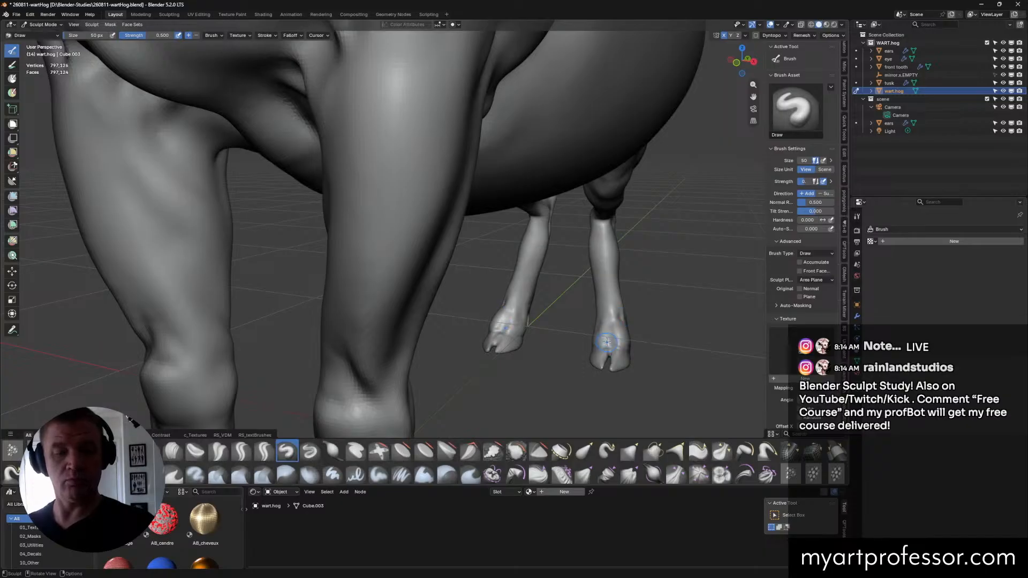
{"action": "mouse_move", "coordinate": [620, 338]}
{"action": "middle_mouse_down"}
{"action": "mouse_move", "coordinate": [624, 322]}
{"action": "mouse_move", "coordinate": [612, 346]}
{"action": "middle_mouse_up"}
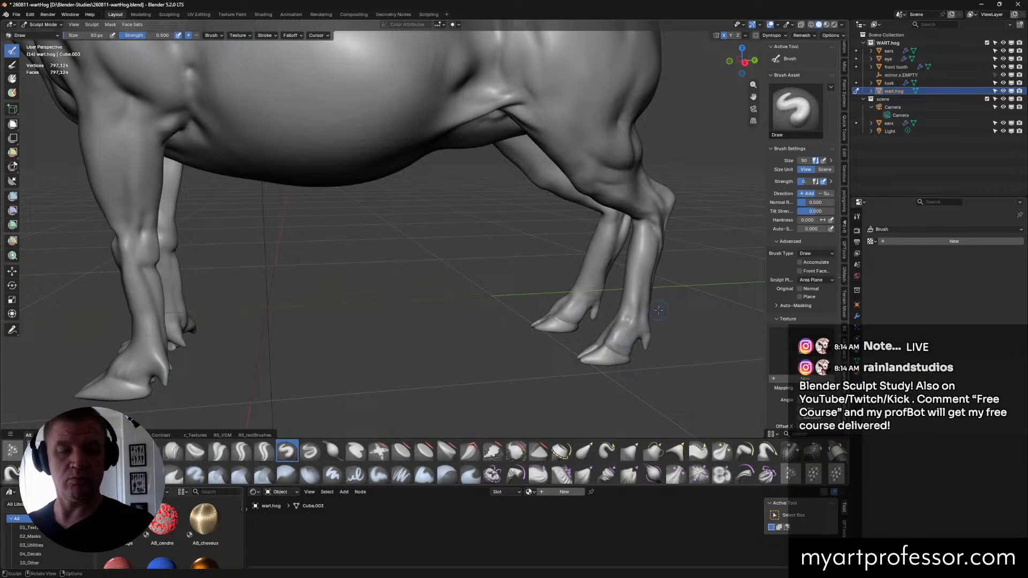
{"action": "middle_click_drag", "start_coordinate": [658, 310], "coordinate": [601, 337]}
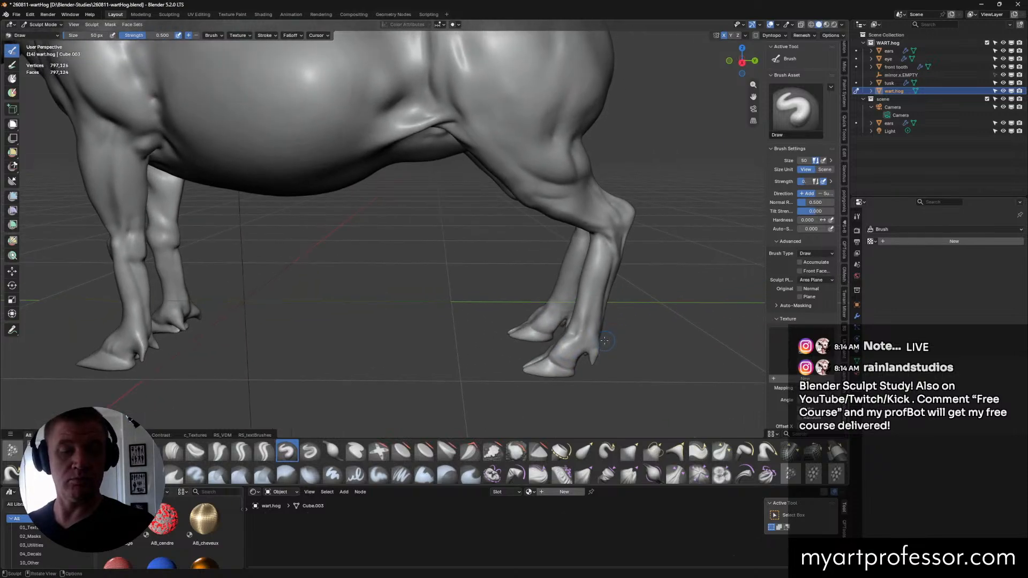
{"action": "mouse_move", "coordinate": [614, 334]}
{"action": "middle_mouse_down"}
{"action": "mouse_move", "coordinate": [589, 344]}
{"action": "mouse_move", "coordinate": [587, 357]}
{"action": "middle_mouse_up"}
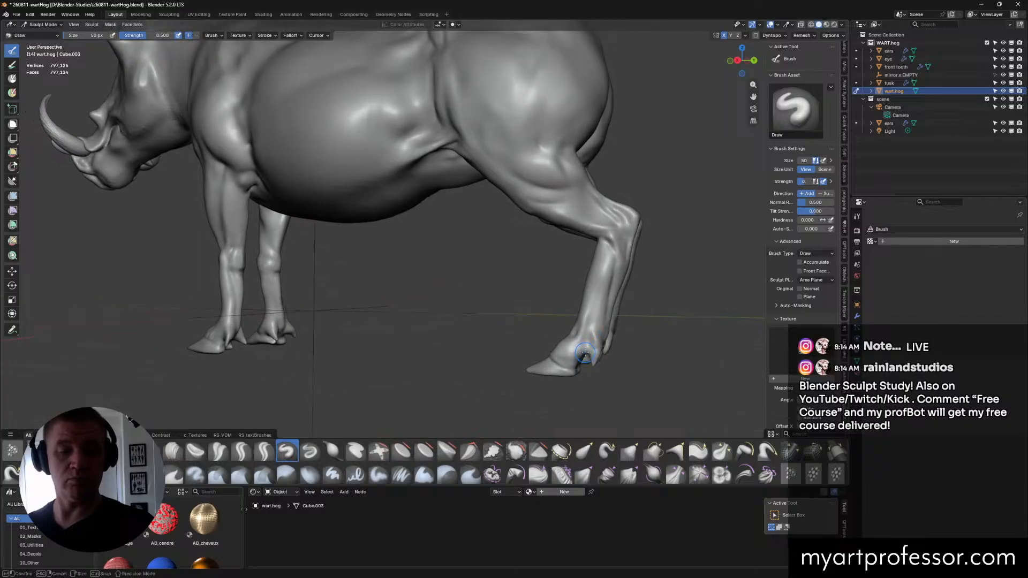
{"action": "key", "text": "f"}
{"action": "left_click", "coordinate": [581, 349]}
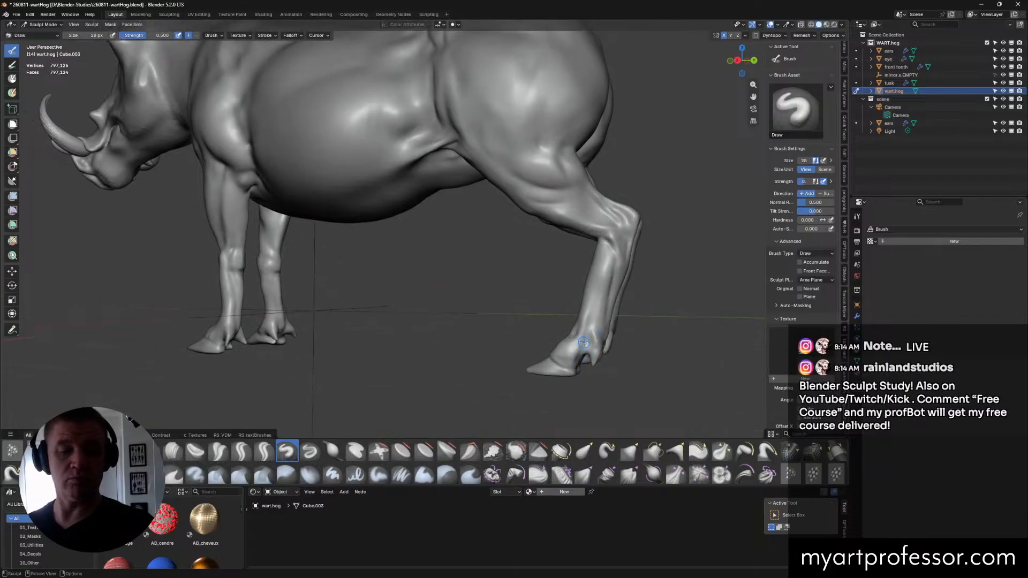
{"action": "middle_click_drag", "start_coordinate": [612, 357], "coordinate": [567, 327]}
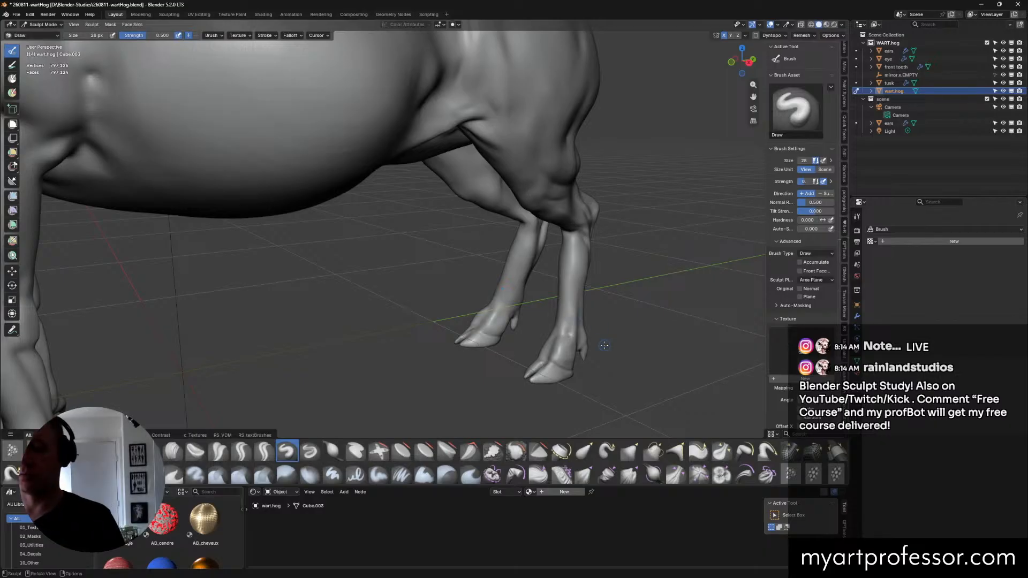
Step: Reshape the hind pastern and dewclaw in the right orthographic view with the Grab brush at 164 px
{"action": "middle_click_drag", "start_coordinate": [501, 302], "coordinate": [381, 199]}
{"action": "scroll", "coordinate": [598, 294], "scroll_direction": "down", "scroll_amount": 5}
{"action": "scroll", "coordinate": [552, 225], "scroll_direction": "up", "scroll_amount": 4}
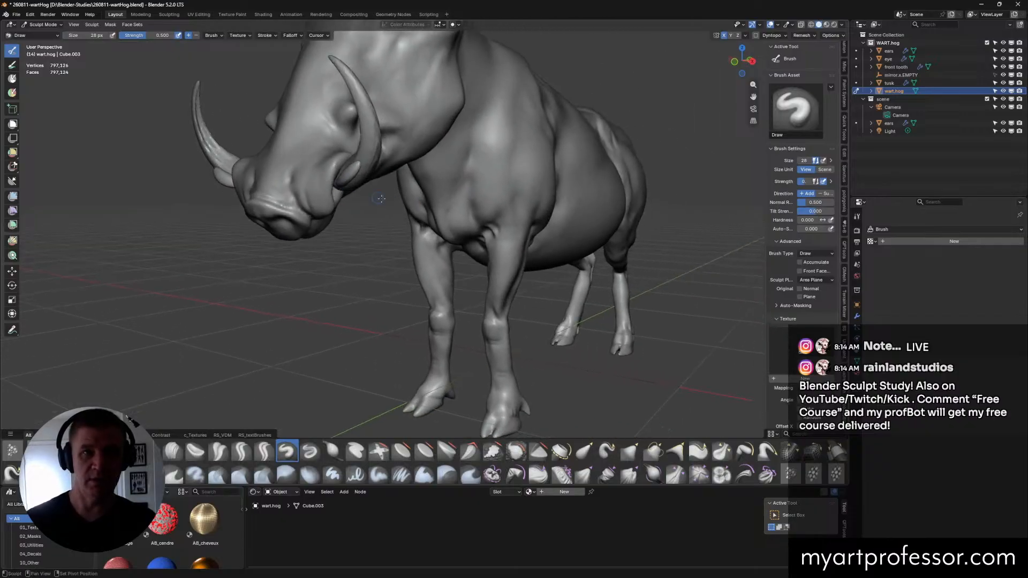
{"action": "mouse_move", "coordinate": [570, 305]}
{"action": "middle_mouse_down"}
{"action": "mouse_move", "coordinate": [594, 321]}
{"action": "mouse_move", "coordinate": [460, 297]}
{"action": "mouse_move", "coordinate": [274, 175]}
{"action": "mouse_move", "coordinate": [294, 181]}
{"action": "middle_mouse_up"}
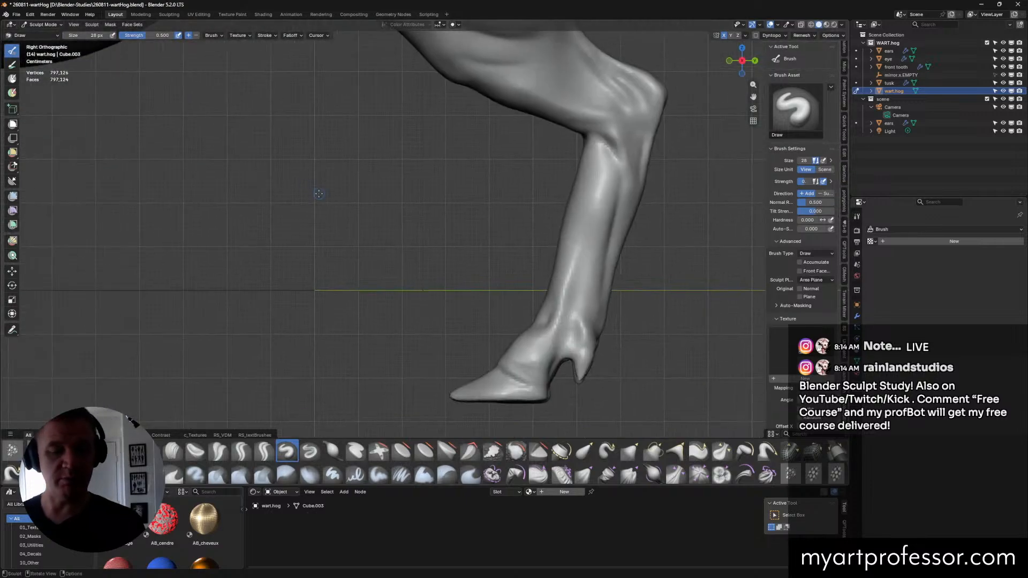
{"action": "left_click", "coordinate": [630, 451]}
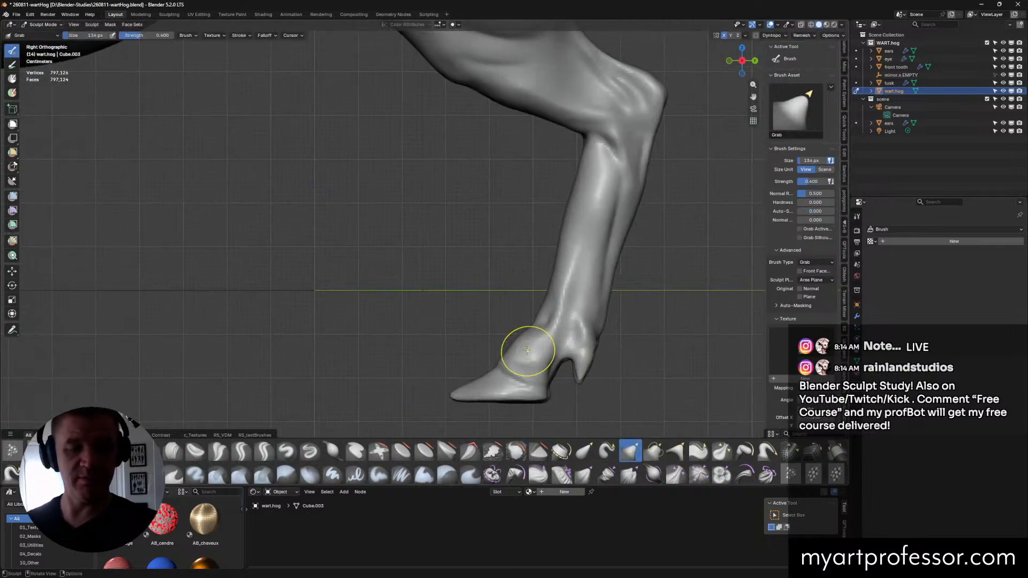
{"action": "key", "text": "bracketright"}
{"action": "key", "text": "bracketright"}
{"action": "mouse_move", "coordinate": [509, 351]}
{"action": "left_mouse_down"}
{"action": "mouse_move", "coordinate": [485, 375]}
{"action": "mouse_move", "coordinate": [523, 335]}
{"action": "mouse_move", "coordinate": [514, 348]}
{"action": "mouse_move", "coordinate": [579, 382]}
{"action": "left_mouse_up"}
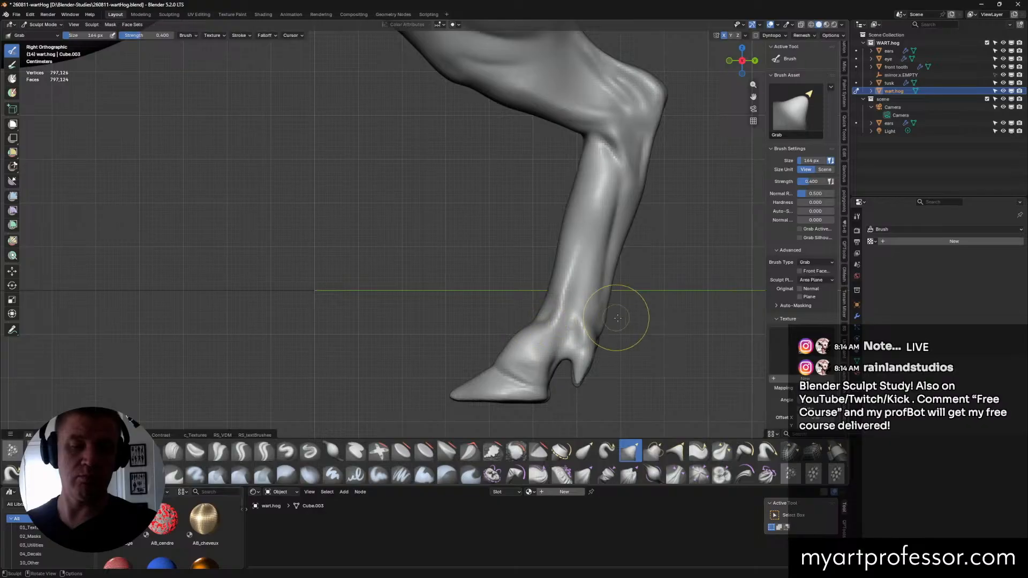
Step: Adjust the rear contour of the lower hind leg, the fetlock and the hoof tip with the Grab brush at 164 px
{"action": "left_click_drag", "start_coordinate": [601, 317], "coordinate": [606, 294]}
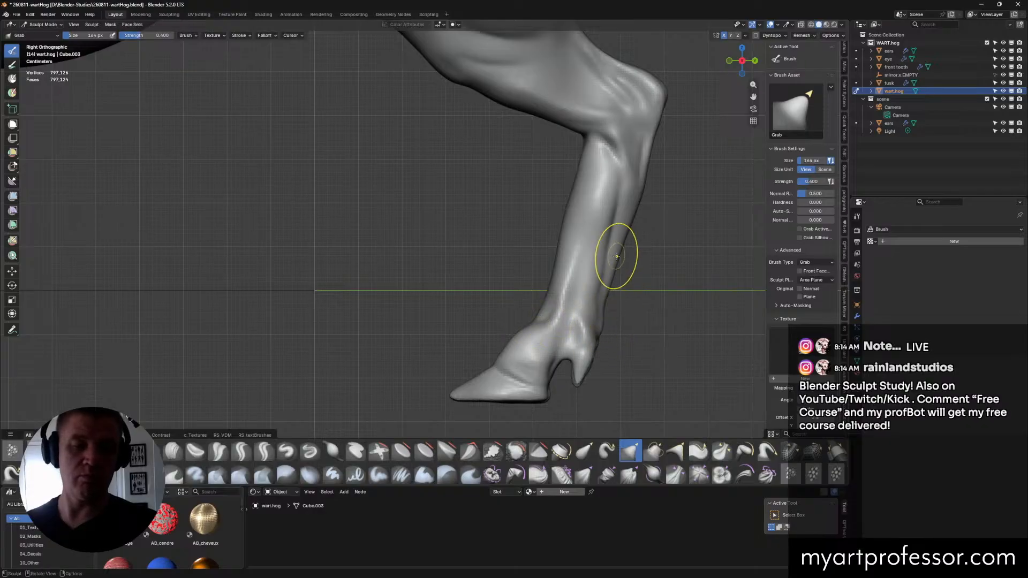
{"action": "left_click_drag", "start_coordinate": [616, 255], "coordinate": [613, 270]}
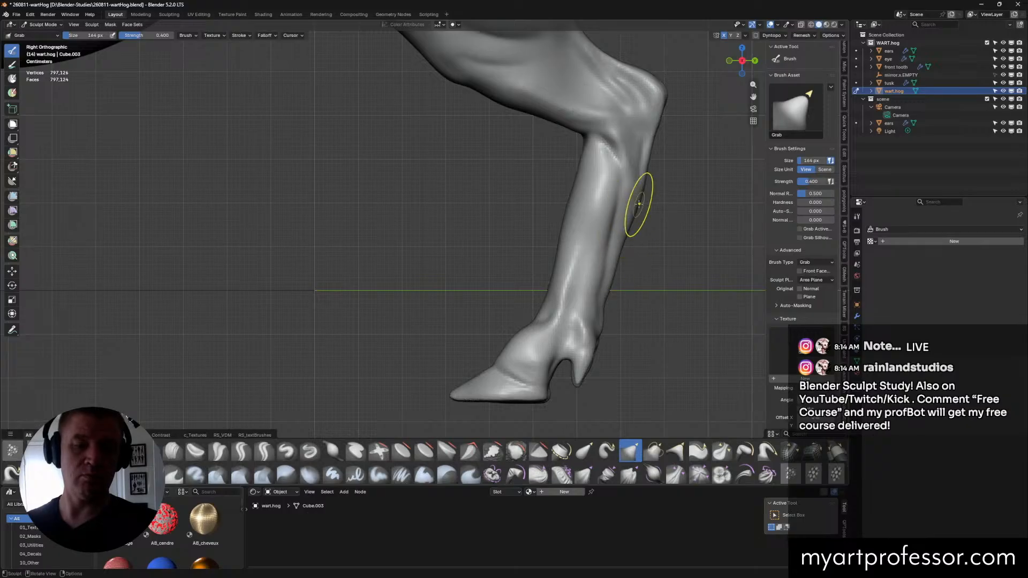
{"action": "left_click_drag", "start_coordinate": [644, 174], "coordinate": [649, 161]}
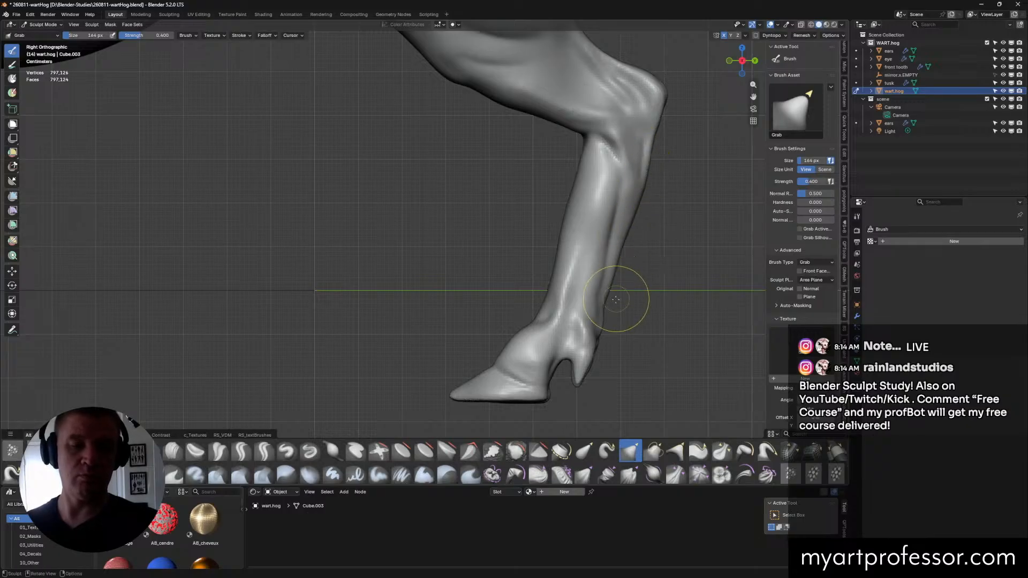
{"action": "mouse_move", "coordinate": [603, 305]}
{"action": "left_mouse_down"}
{"action": "mouse_move", "coordinate": [594, 328]}
{"action": "mouse_move", "coordinate": [533, 320]}
{"action": "left_mouse_up"}
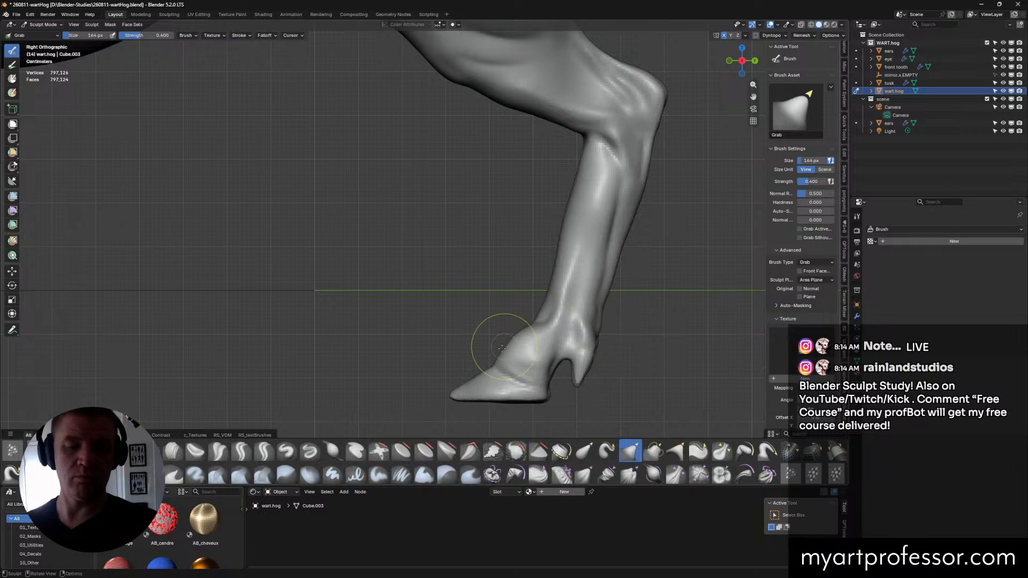
{"action": "left_click_drag", "start_coordinate": [472, 369], "coordinate": [450, 390]}
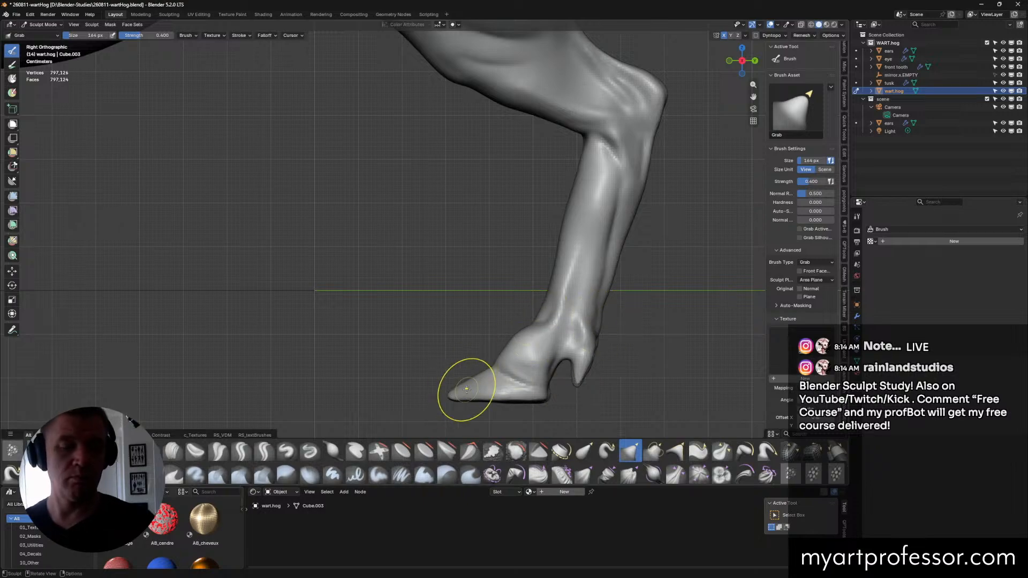
Step: Examine the overall stance from the side and front, then look closely at the front legs
{"action": "scroll", "coordinate": [459, 390], "scroll_direction": "down", "scroll_amount": 5}
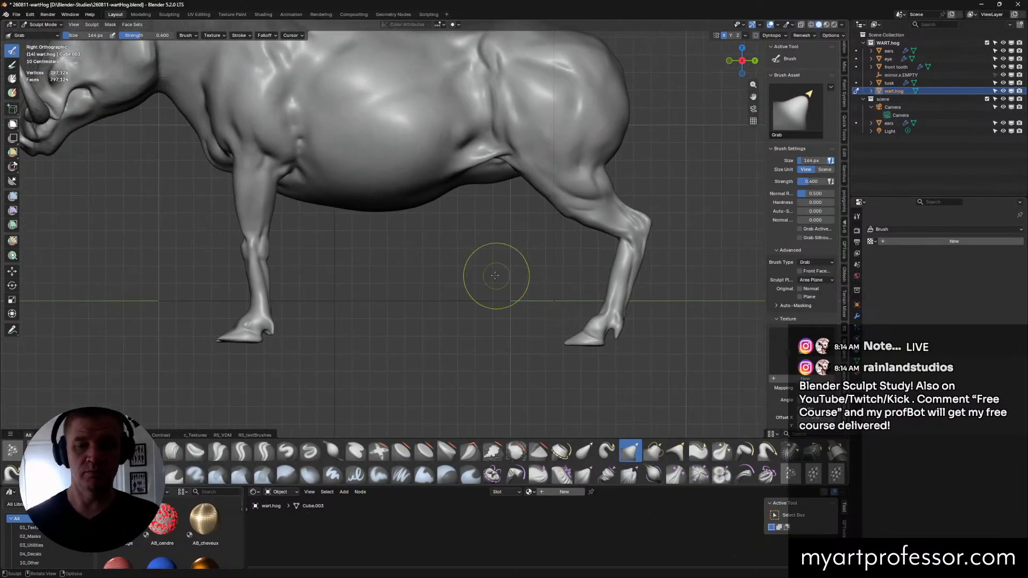
{"action": "mouse_move", "coordinate": [494, 275]}
{"action": "middle_mouse_down"}
{"action": "mouse_move", "coordinate": [465, 248]}
{"action": "mouse_move", "coordinate": [511, 247]}
{"action": "mouse_move", "coordinate": [498, 272]}
{"action": "mouse_move", "coordinate": [439, 250]}
{"action": "mouse_move", "coordinate": [459, 256]}
{"action": "middle_mouse_up"}
{"action": "scroll", "coordinate": [465, 249], "scroll_direction": "up", "scroll_amount": 4}
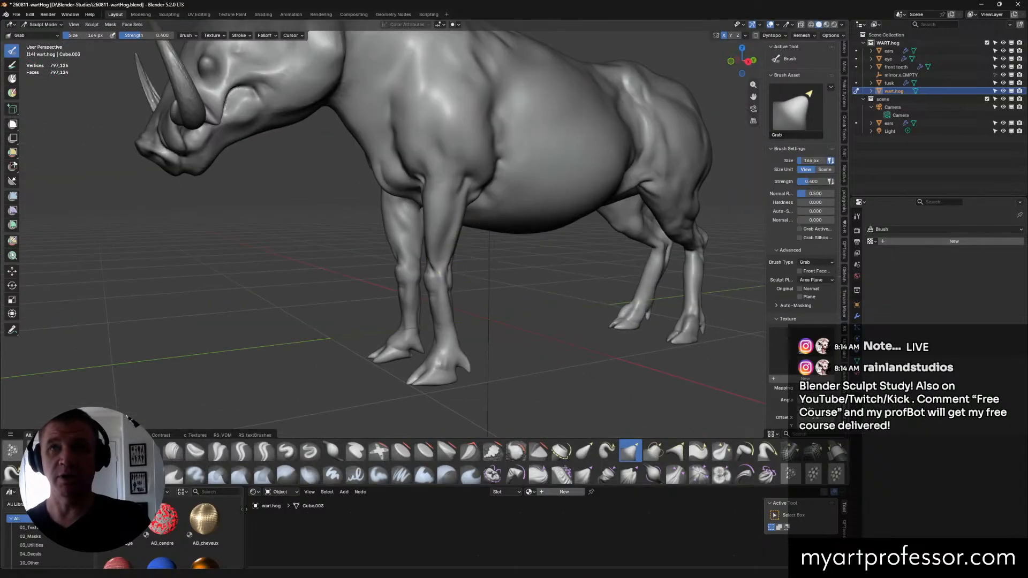
{"action": "middle_click_drag", "start_coordinate": [509, 301], "coordinate": [412, 294]}
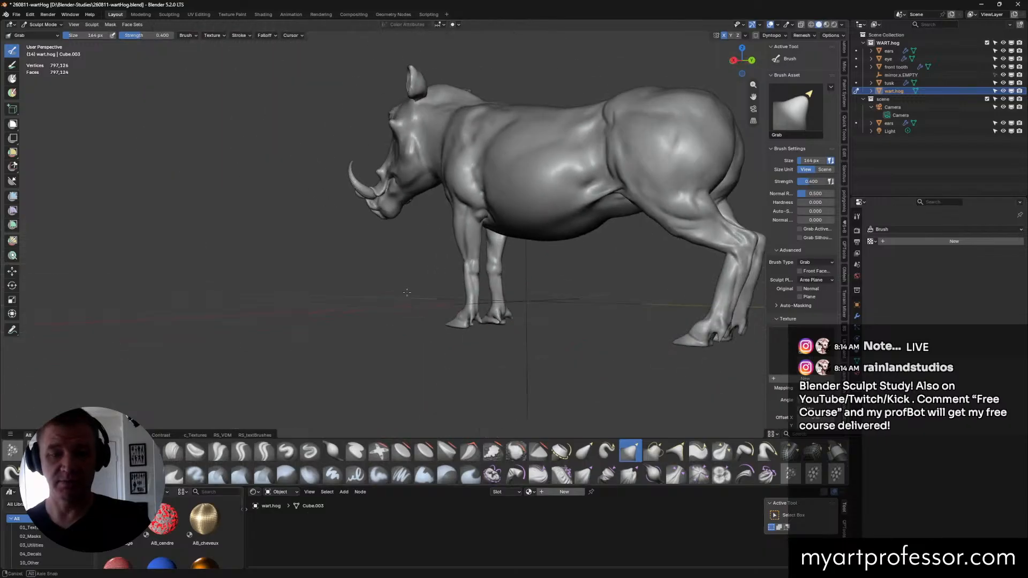
{"action": "scroll", "coordinate": [413, 294], "scroll_direction": "up", "scroll_amount": 2}
{"action": "mouse_move", "coordinate": [471, 247]}
{"action": "middle_mouse_down"}
{"action": "mouse_move", "coordinate": [488, 233]}
{"action": "mouse_move", "coordinate": [482, 264]}
{"action": "middle_mouse_up"}
{"action": "scroll", "coordinate": [482, 264], "scroll_direction": "up", "scroll_amount": 2}
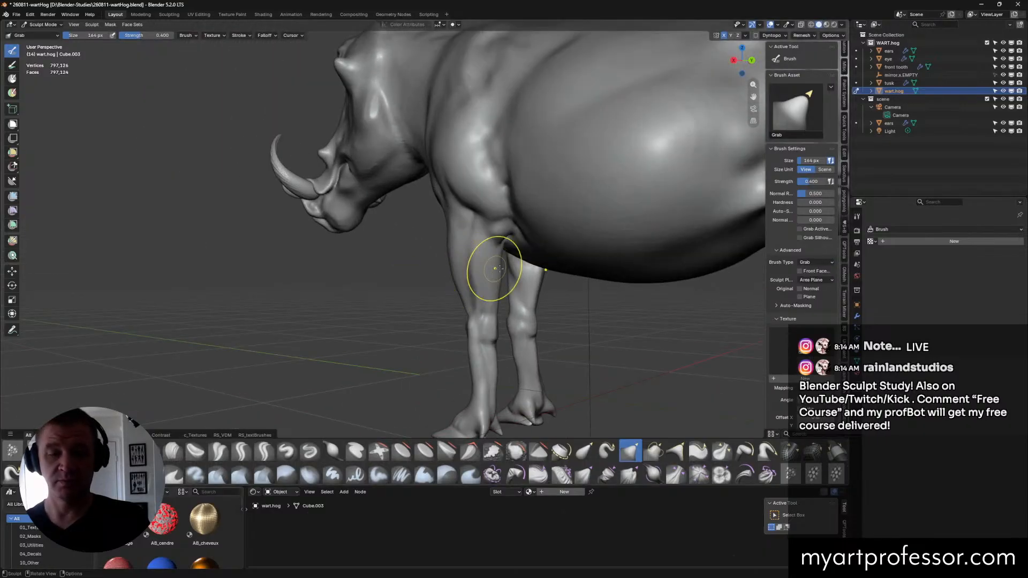
Step: Carve a crease on the outer side of the front leg just above the knee with the Crease Sharp brush at 72 px
{"action": "left_click", "coordinate": [241, 451]}
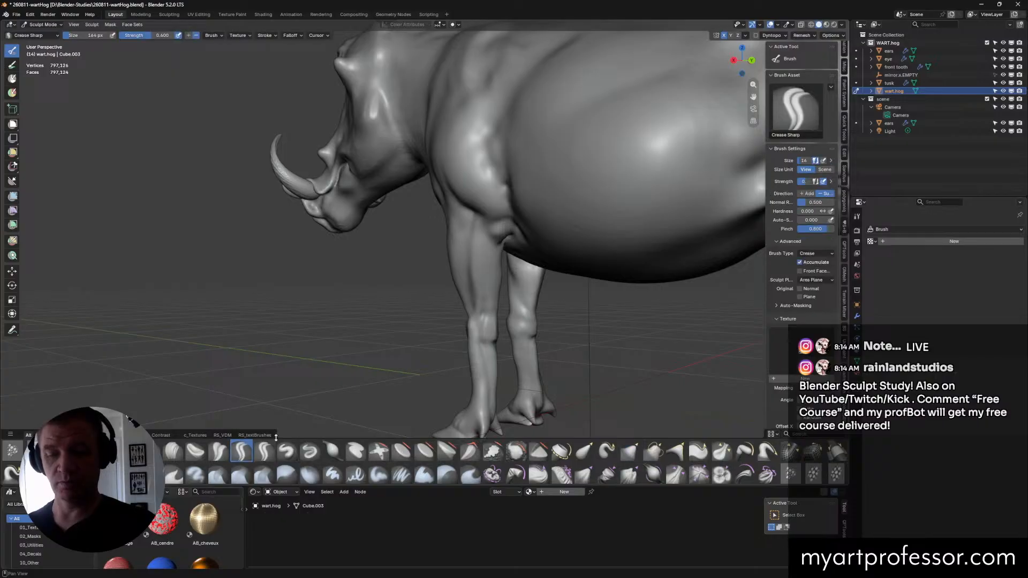
{"action": "key", "text": "f"}
{"action": "left_click", "coordinate": [499, 314]}
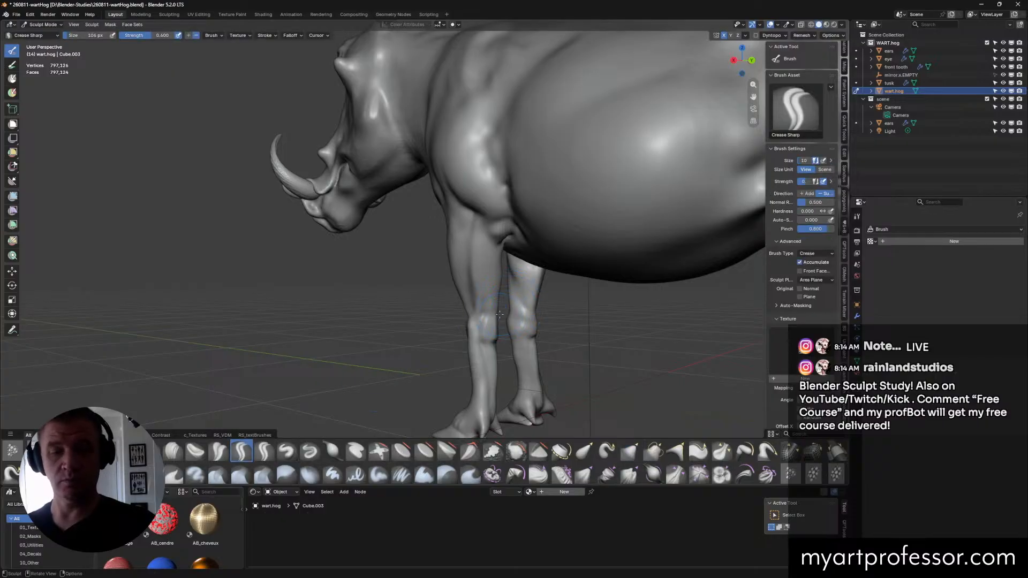
{"action": "key", "text": "f"}
{"action": "left_click", "coordinate": [474, 304]}
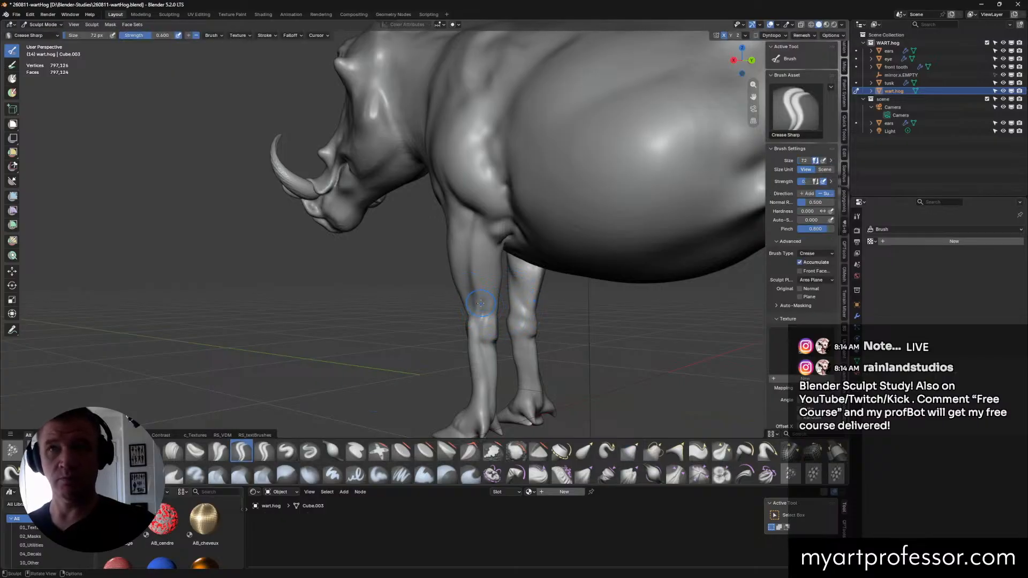
{"action": "left_click_drag", "start_coordinate": [474, 293], "coordinate": [484, 313]}
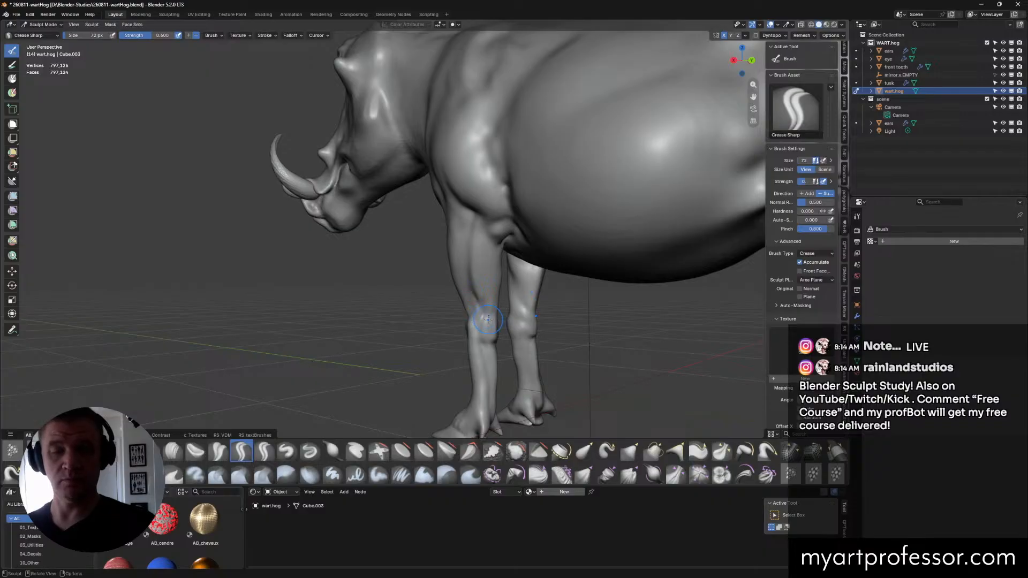
{"action": "middle_click_drag", "start_coordinate": [502, 327], "coordinate": [493, 311]}
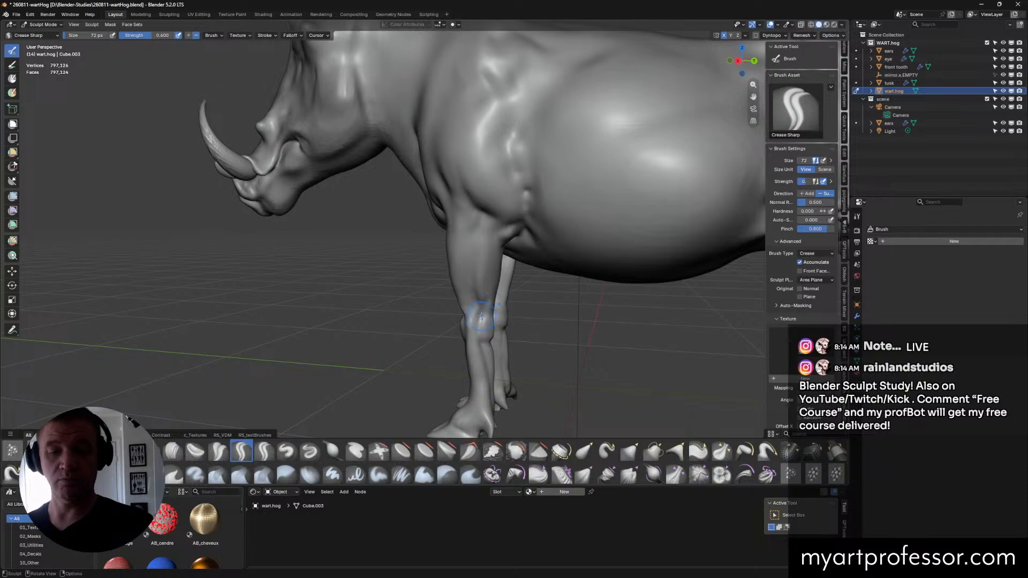
Step: Carve a finer crease along the outer forearm from the knee toward the elbow with the Crease Sharp brush at 52 px
{"action": "key", "text": "bracketleft"}
{"action": "key", "text": "bracketleft"}
{"action": "key", "text": "bracketleft"}
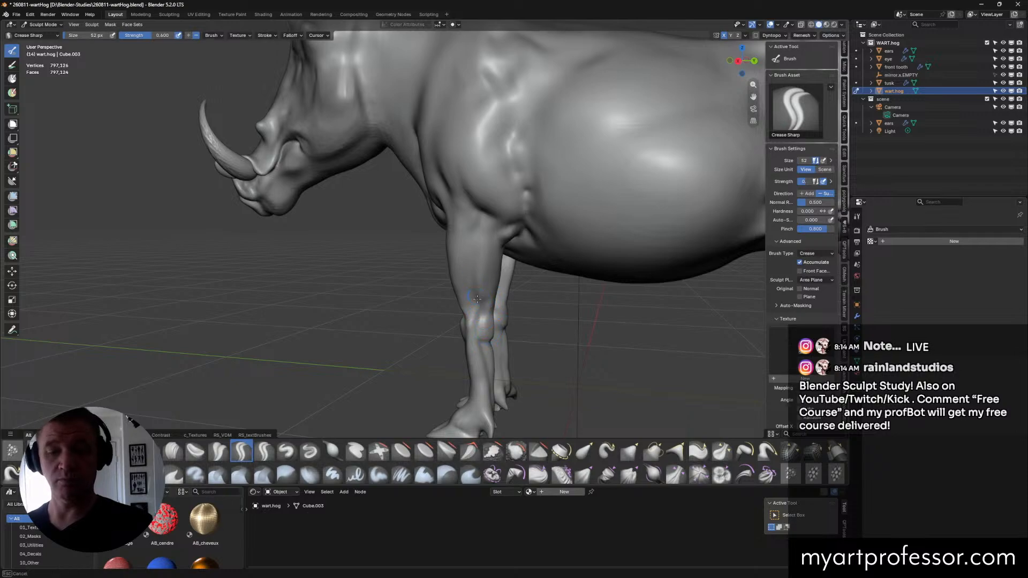
{"action": "middle_click_drag", "start_coordinate": [483, 293], "coordinate": [480, 281]}
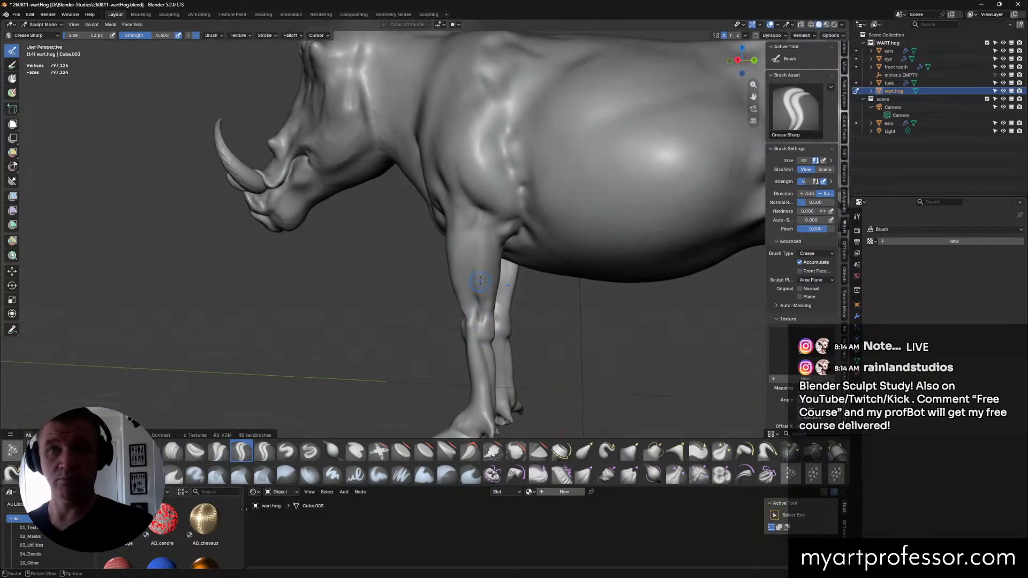
{"action": "middle_click_drag", "start_coordinate": [472, 236], "coordinate": [476, 274], "text": "shift"}
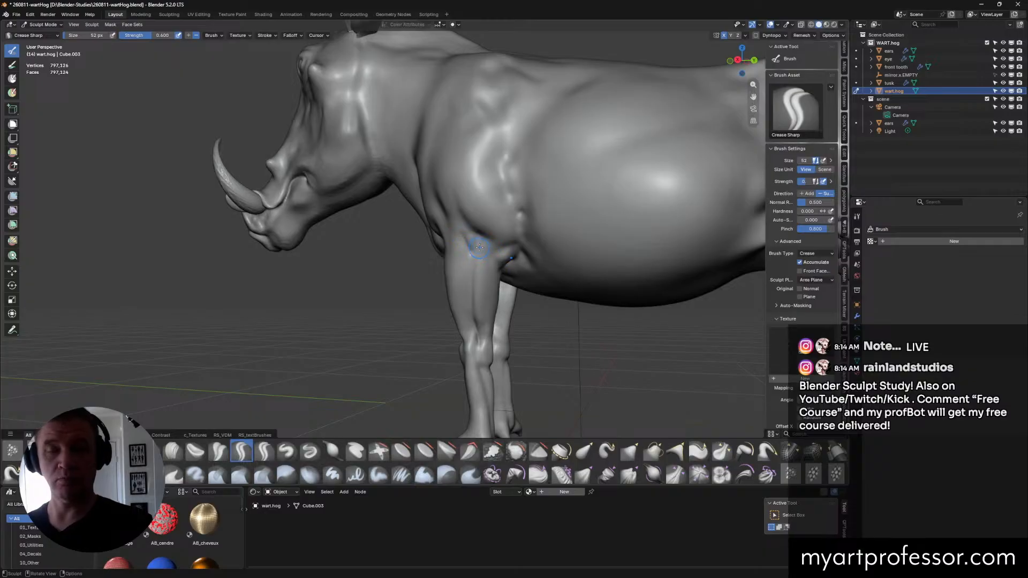
{"action": "middle_click_drag", "start_coordinate": [496, 248], "coordinate": [473, 266]}
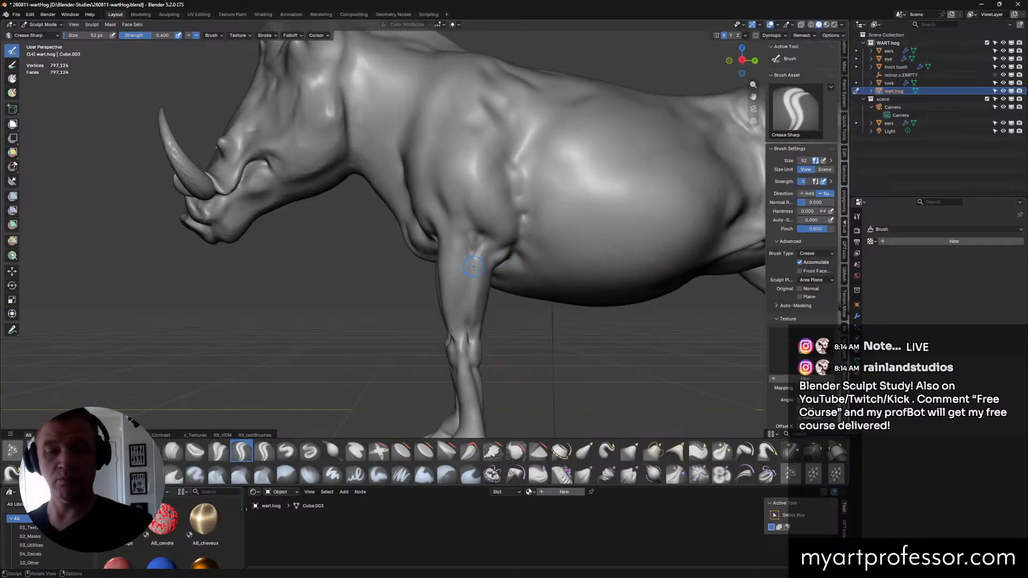
Step: Flatten the outer side of the front knee with the Scrape/Fill brush at 52 px
{"action": "middle_click_drag", "start_coordinate": [484, 310], "coordinate": [443, 282]}
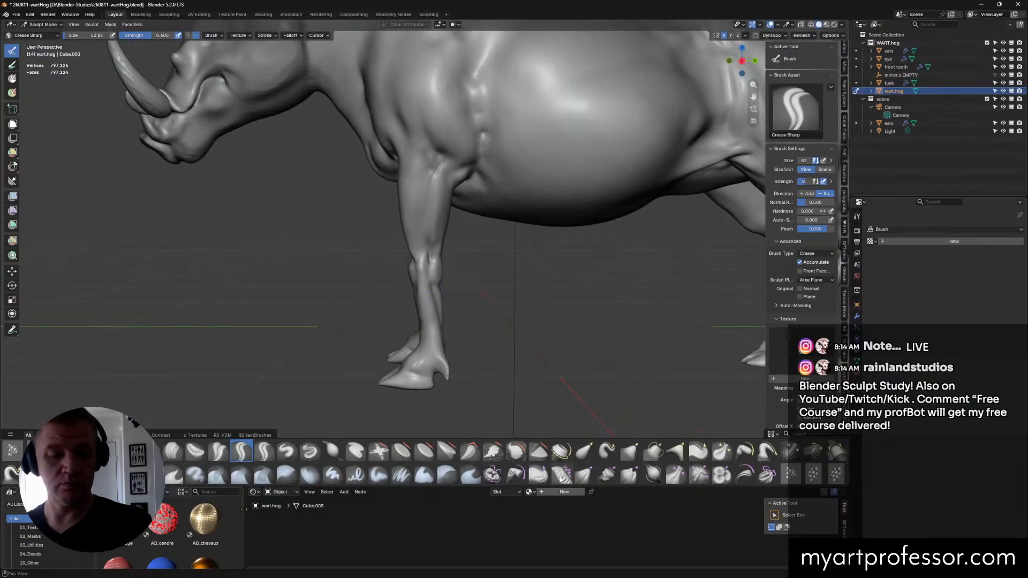
{"action": "left_click", "coordinate": [492, 450]}
{"action": "left_click_drag", "start_coordinate": [430, 291], "coordinate": [420, 274]}
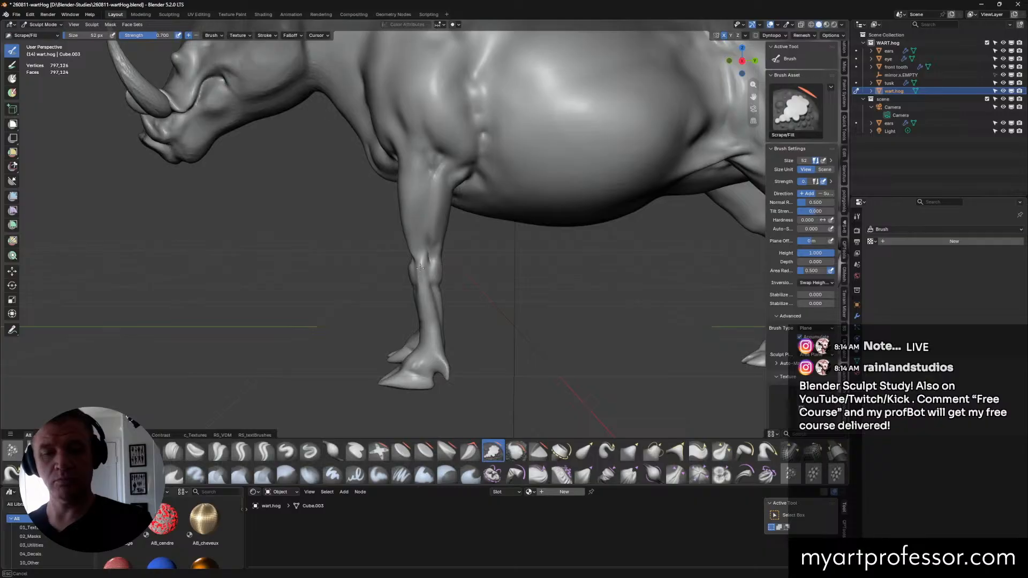
{"action": "mouse_move", "coordinate": [430, 310]}
{"action": "middle_mouse_down"}
{"action": "mouse_move", "coordinate": [421, 269]}
{"action": "mouse_move", "coordinate": [421, 289]}
{"action": "mouse_move", "coordinate": [481, 306]}
{"action": "mouse_move", "coordinate": [532, 339]}
{"action": "mouse_move", "coordinate": [493, 324]}
{"action": "middle_mouse_up"}
Step: Carve a tendon groove down the rear of the lower front leg, from the knee toward the fetlock, with the Crease Sharp brush at 42 px
{"action": "left_click", "coordinate": [241, 451]}
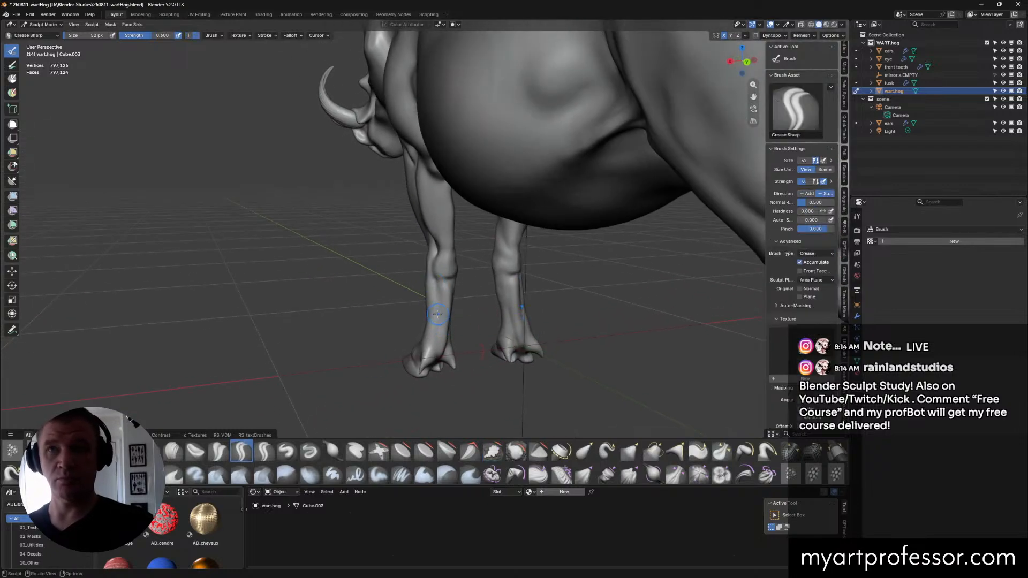
{"action": "key", "text": "bracketleft"}
{"action": "key", "text": "bracketleft"}
{"action": "left_click_drag", "start_coordinate": [431, 281], "coordinate": [435, 330]}
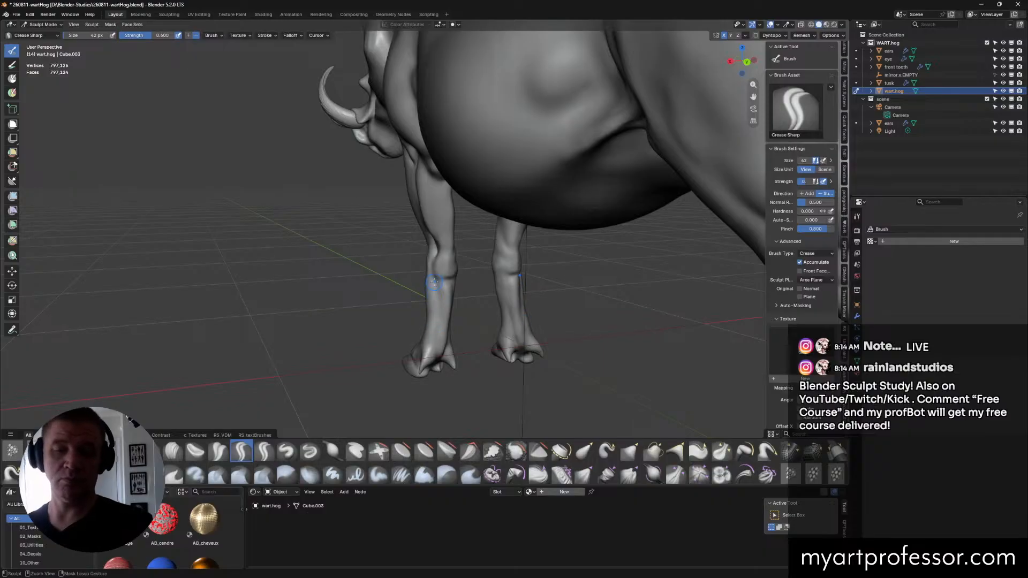
{"action": "left_click_drag", "start_coordinate": [435, 283], "coordinate": [436, 320]}
{"action": "left_click_drag", "start_coordinate": [433, 279], "coordinate": [434, 278]}
{"action": "middle_click_drag", "start_coordinate": [434, 279], "coordinate": [437, 289]}
{"action": "left_click_drag", "start_coordinate": [441, 283], "coordinate": [435, 319]}
{"action": "middle_click_drag", "start_coordinate": [434, 320], "coordinate": [439, 322]}
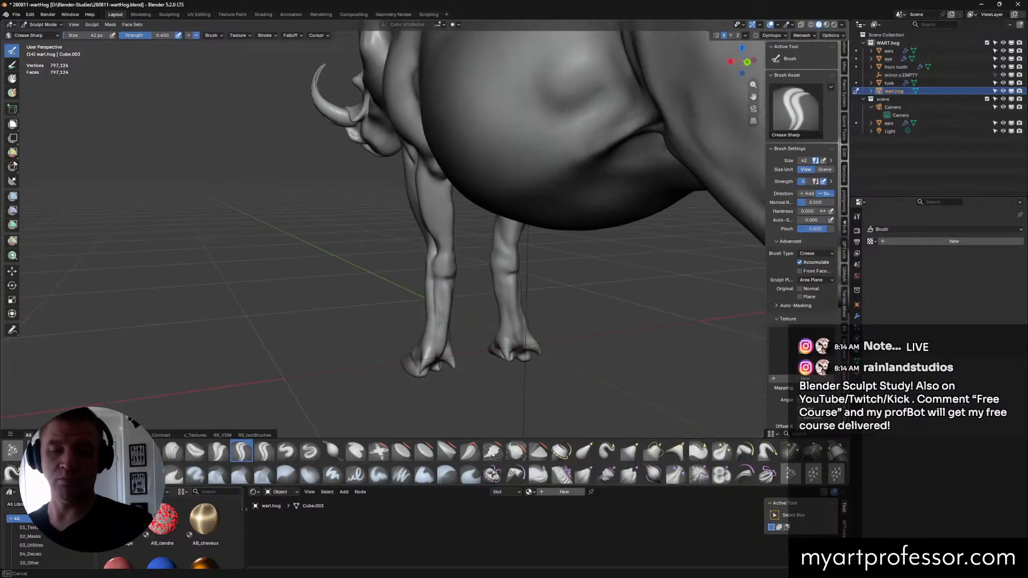
{"action": "mouse_move", "coordinate": [440, 322]}
{"action": "left_mouse_down"}
{"action": "mouse_move", "coordinate": [436, 292]}
{"action": "mouse_move", "coordinate": [431, 342]}
{"action": "mouse_move", "coordinate": [420, 340]}
{"action": "left_mouse_up"}
{"action": "middle_click_drag", "start_coordinate": [420, 340], "coordinate": [497, 375]}
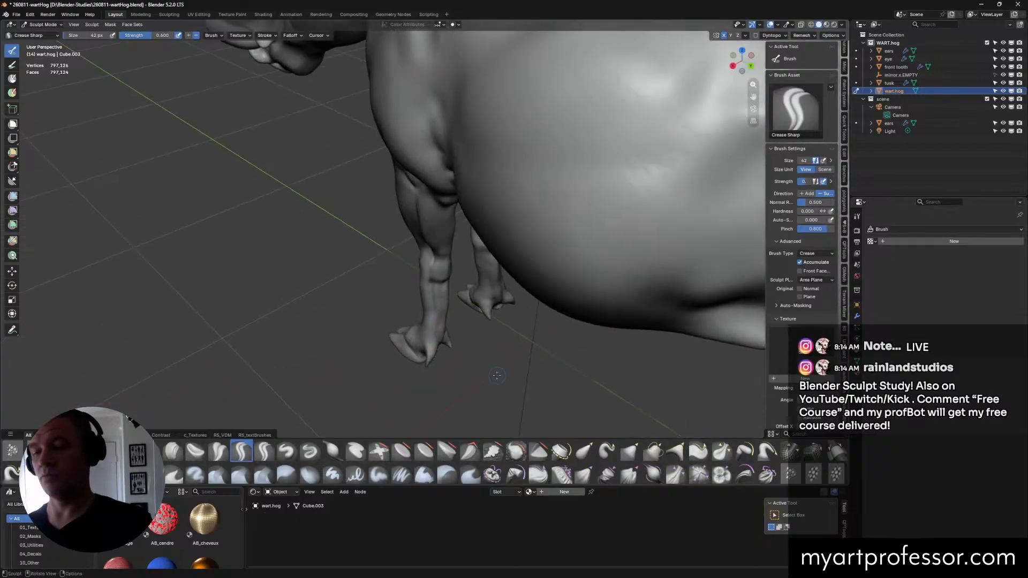
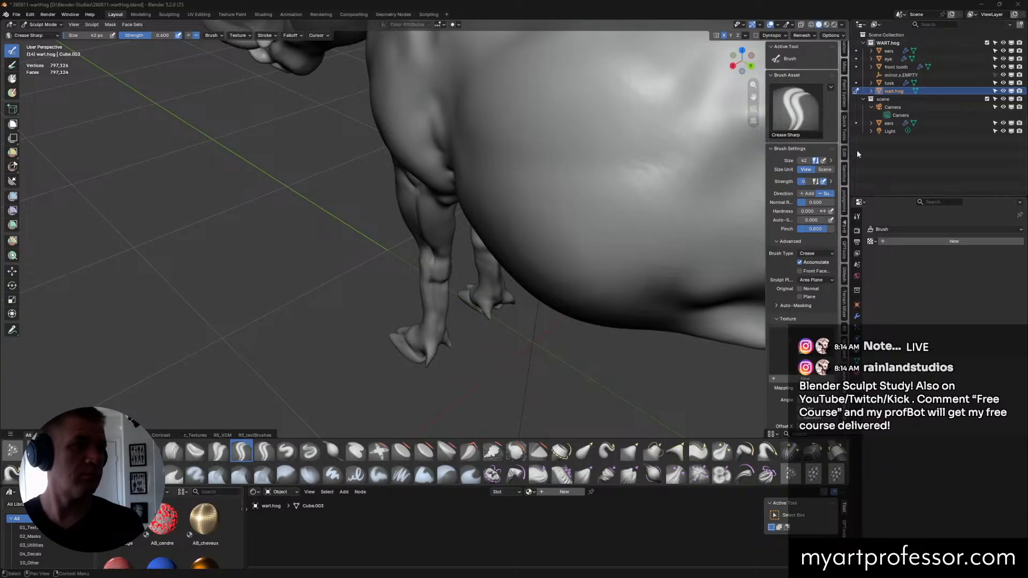
{"action": "middle_click_drag", "start_coordinate": [540, 210], "coordinate": [516, 169]}
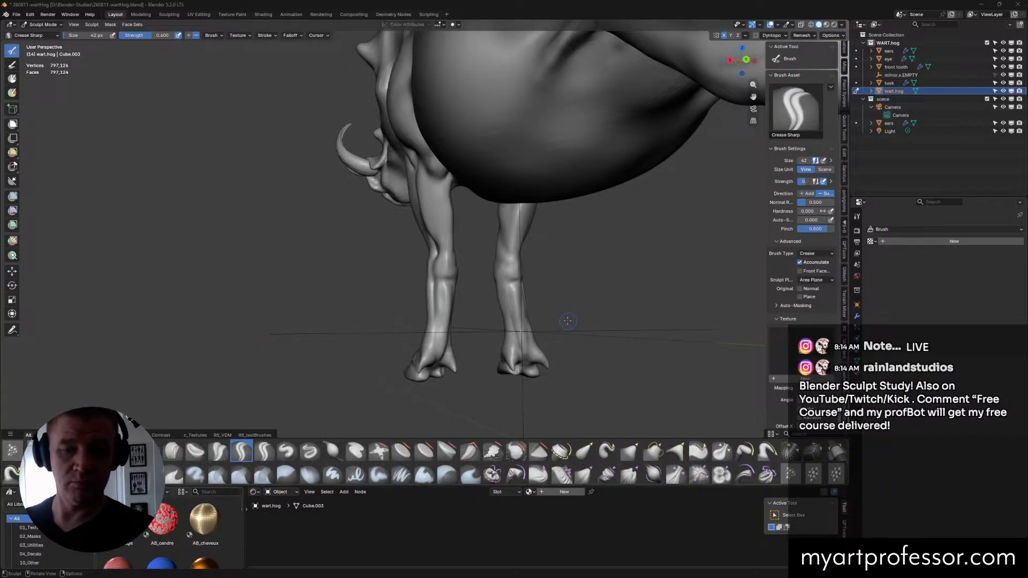
{"action": "mouse_move", "coordinate": [567, 321]}
{"action": "middle_mouse_down"}
{"action": "mouse_move", "coordinate": [612, 331]}
{"action": "mouse_move", "coordinate": [533, 316]}
{"action": "middle_mouse_up"}
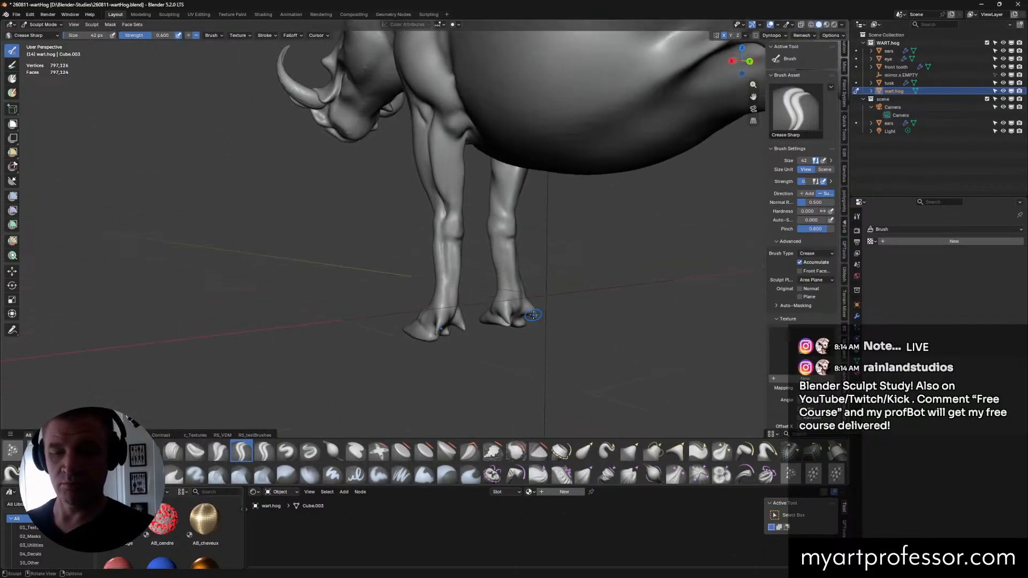
Step: Build up volume behind the elbow and along the top of the outer forearm with the Draw brush at 42 px
{"action": "left_click", "coordinate": [286, 451]}
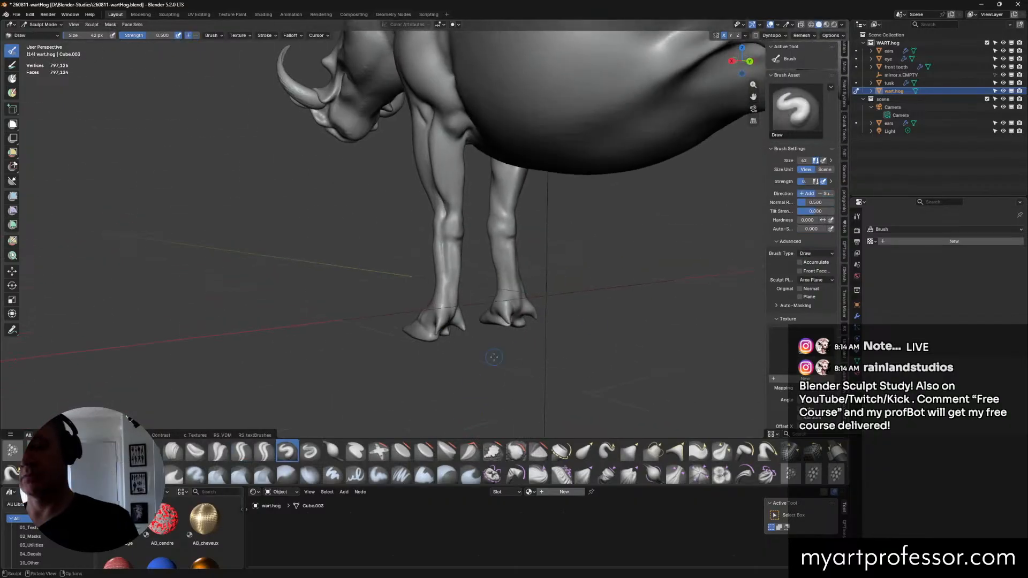
{"action": "middle_click_drag", "start_coordinate": [494, 357], "coordinate": [458, 238]}
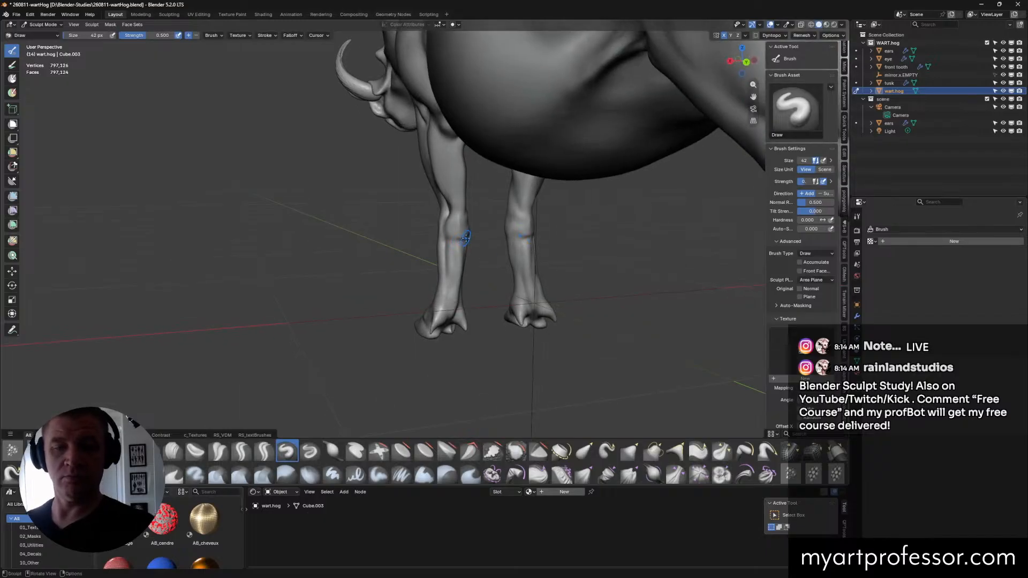
{"action": "mouse_move", "coordinate": [465, 238]}
{"action": "middle_mouse_down"}
{"action": "mouse_move", "coordinate": [513, 245]}
{"action": "mouse_move", "coordinate": [489, 291]}
{"action": "mouse_move", "coordinate": [461, 282]}
{"action": "middle_mouse_up"}
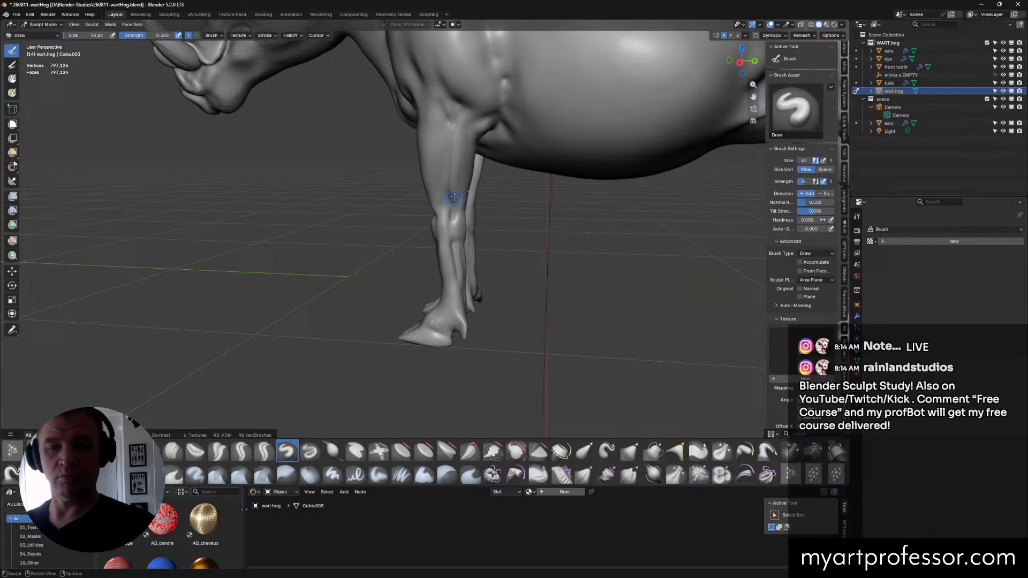
{"action": "middle_click_drag", "start_coordinate": [454, 197], "coordinate": [494, 137]}
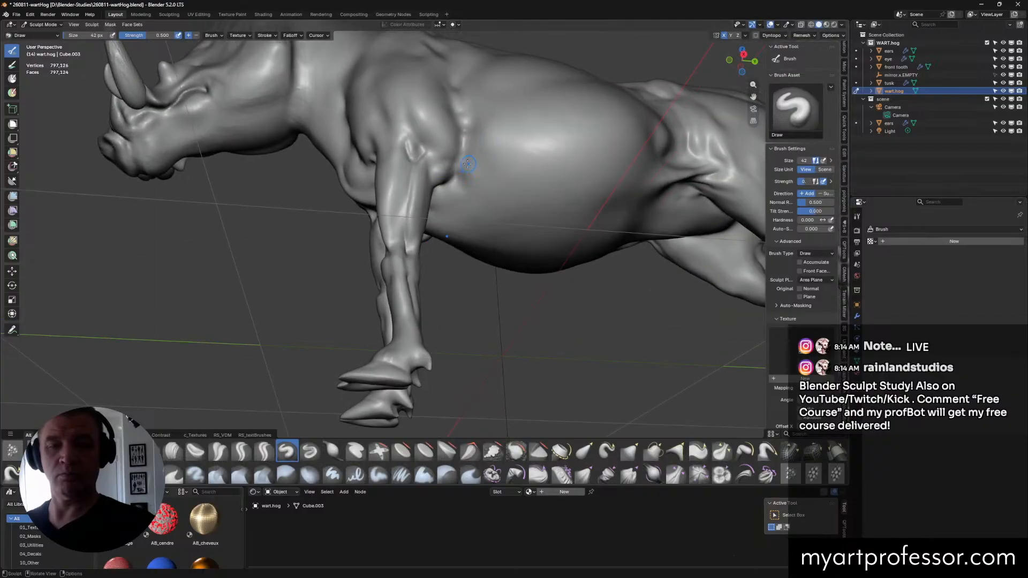
{"action": "left_click_drag", "start_coordinate": [453, 171], "coordinate": [457, 157]}
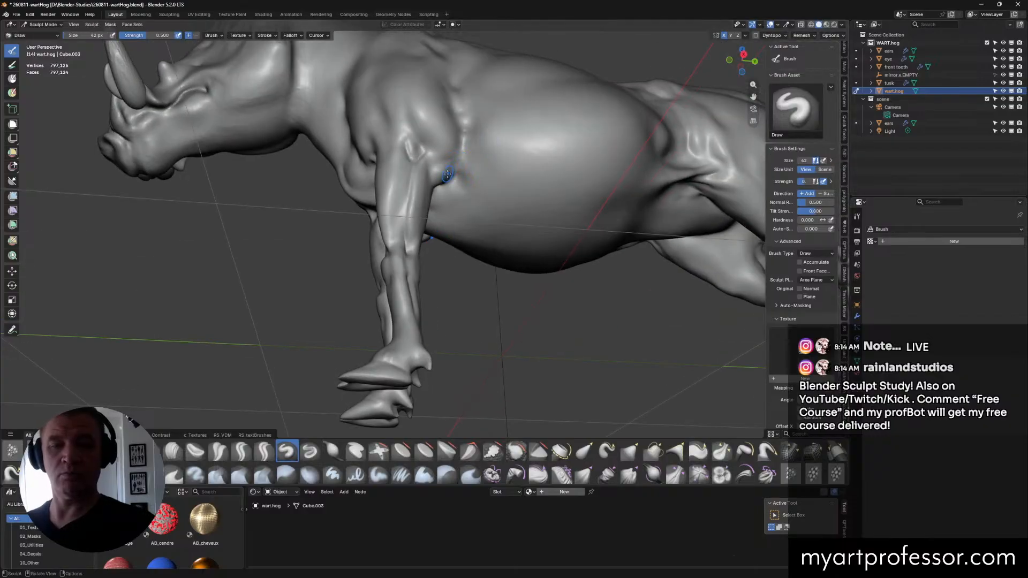
{"action": "mouse_move", "coordinate": [458, 156]}
{"action": "middle_mouse_down"}
{"action": "mouse_move", "coordinate": [466, 187]}
{"action": "mouse_move", "coordinate": [482, 137]}
{"action": "middle_mouse_up"}
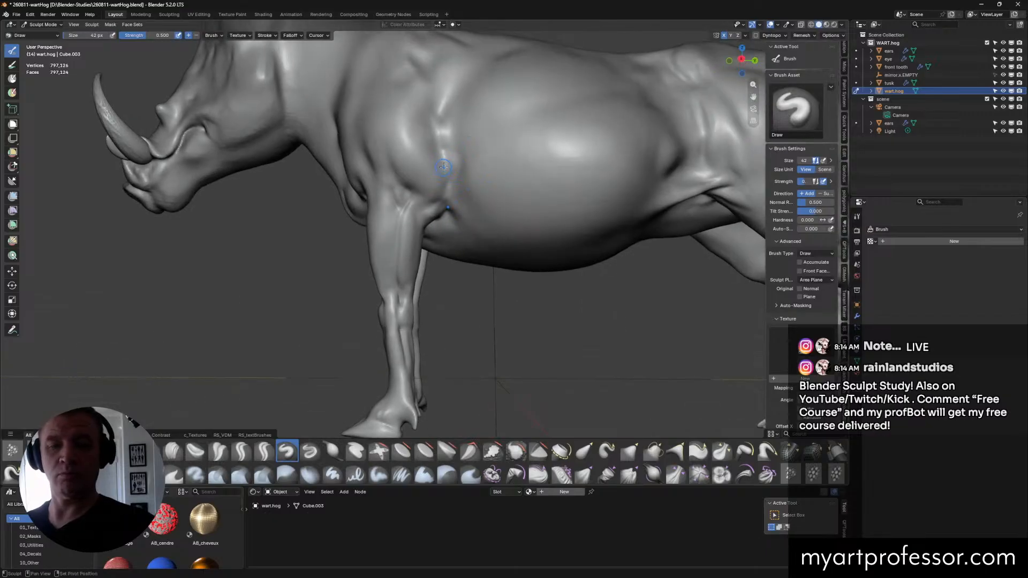
{"action": "mouse_move", "coordinate": [448, 165]}
{"action": "middle_mouse_down"}
{"action": "mouse_move", "coordinate": [490, 147]}
{"action": "mouse_move", "coordinate": [464, 163]}
{"action": "middle_mouse_up"}
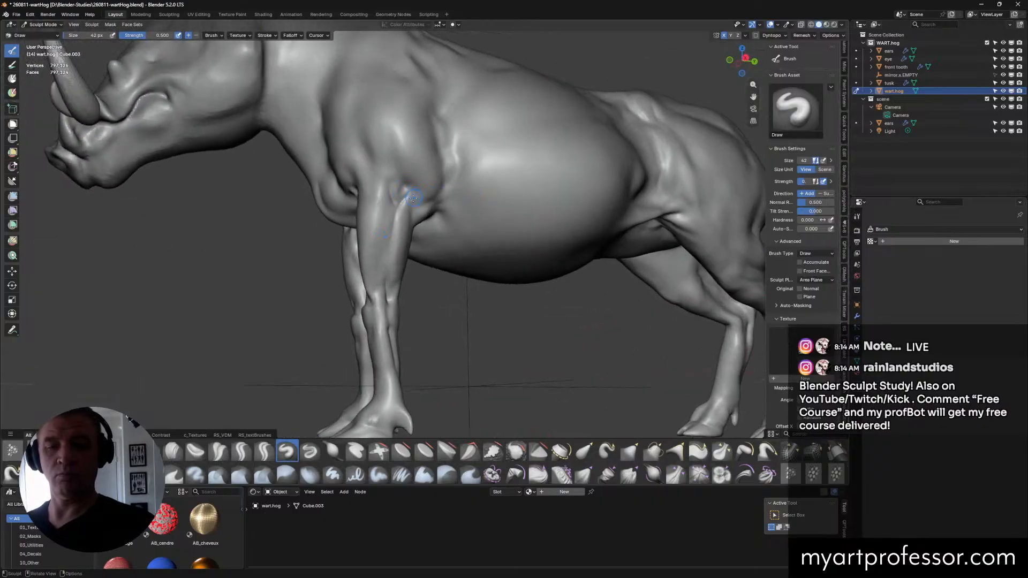
{"action": "left_click_drag", "start_coordinate": [398, 217], "coordinate": [410, 199]}
{"action": "mouse_move", "coordinate": [416, 200]}
{"action": "middle_mouse_down"}
{"action": "mouse_move", "coordinate": [471, 197]}
{"action": "mouse_move", "coordinate": [444, 222]}
{"action": "mouse_move", "coordinate": [504, 319]}
{"action": "mouse_move", "coordinate": [511, 313]}
{"action": "mouse_move", "coordinate": [476, 246]}
{"action": "mouse_move", "coordinate": [429, 201]}
{"action": "middle_mouse_up"}
Step: Flatten the transition around the elbow with the Scrape/Fill brush at 74 px
{"action": "key", "text": "f"}
{"action": "left_click", "coordinate": [445, 222]}
{"action": "left_click", "coordinate": [492, 452]}
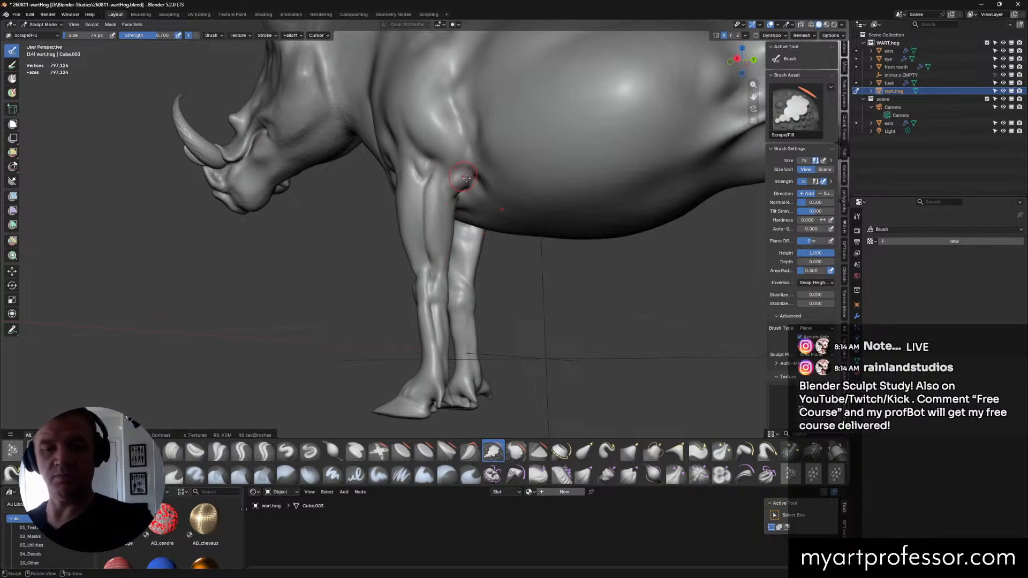
{"action": "middle_click_drag", "start_coordinate": [447, 185], "coordinate": [481, 237]}
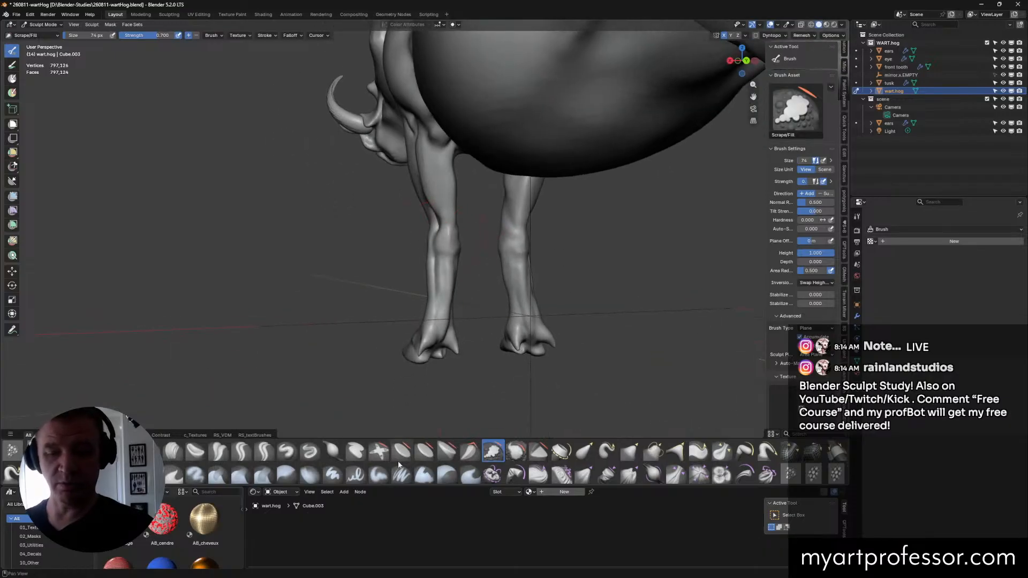
Step: Reshape the rear contour of the front leg from the elbow down the forearm with the Grab brush at 84 px
{"action": "left_click", "coordinate": [630, 452]}
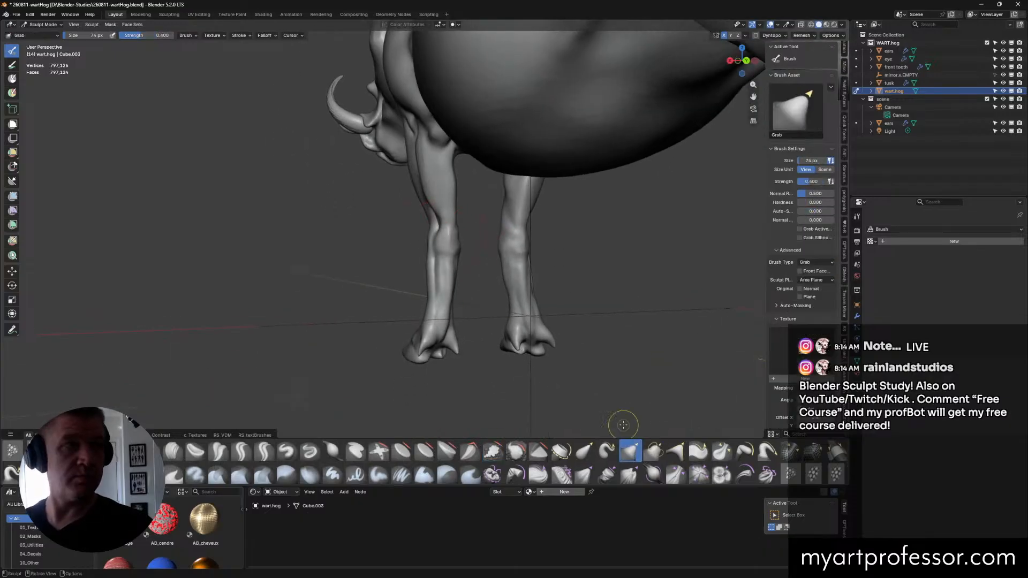
{"action": "left_click", "coordinate": [570, 297]}
{"action": "mouse_move", "coordinate": [435, 214]}
{"action": "left_mouse_down"}
{"action": "mouse_move", "coordinate": [441, 224]}
{"action": "mouse_move", "coordinate": [456, 205]}
{"action": "mouse_move", "coordinate": [455, 183]}
{"action": "left_mouse_up"}
{"action": "left_click_drag", "start_coordinate": [459, 163], "coordinate": [454, 186]}
{"action": "middle_click_drag", "start_coordinate": [452, 232], "coordinate": [526, 245]}
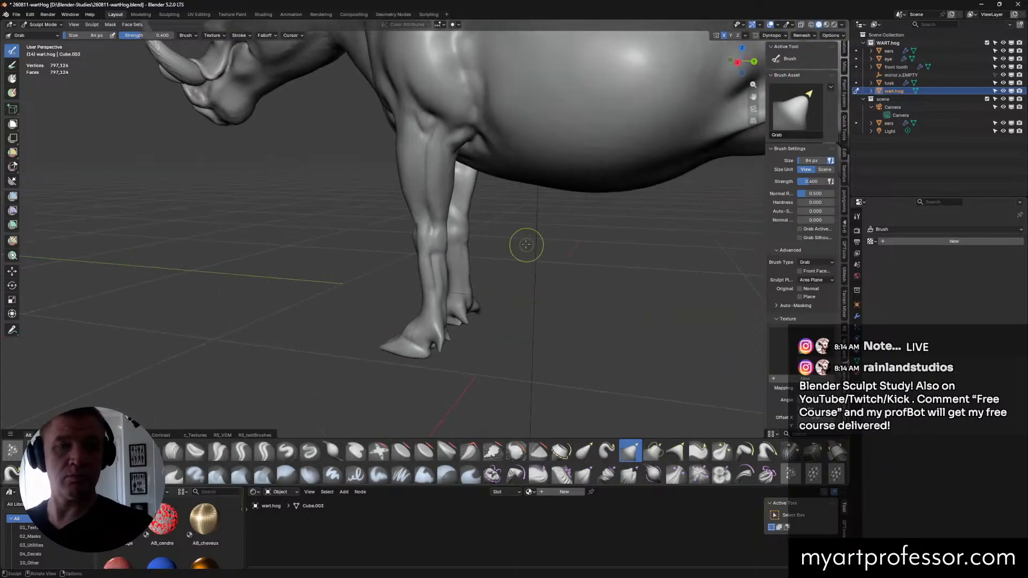
{"action": "left_click_drag", "start_coordinate": [429, 178], "coordinate": [467, 231]}
{"action": "middle_click_drag", "start_coordinate": [466, 230], "coordinate": [496, 223]}
{"action": "left_click_drag", "start_coordinate": [433, 183], "coordinate": [459, 237]}
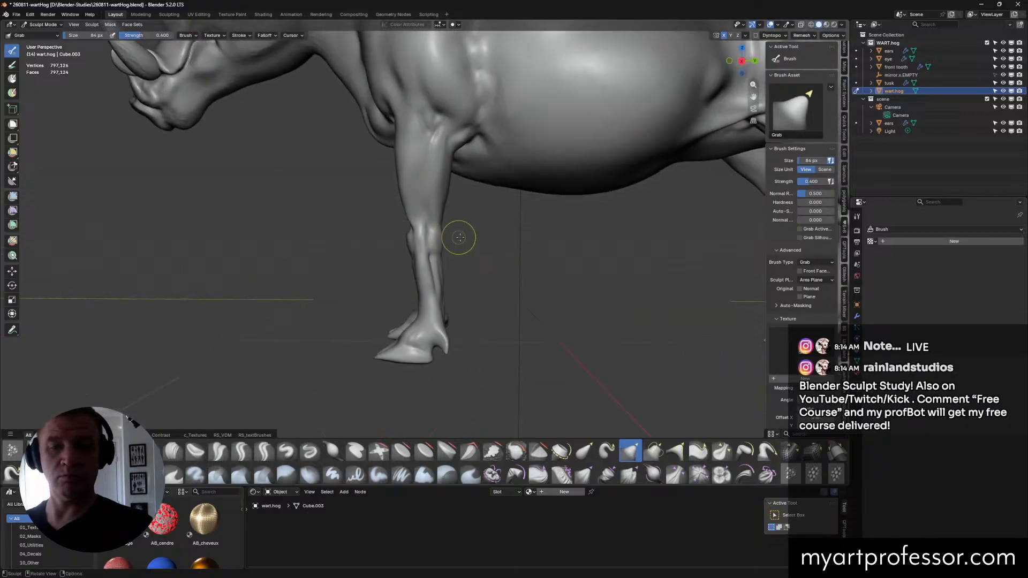
{"action": "mouse_move", "coordinate": [459, 238]}
{"action": "middle_mouse_down"}
{"action": "mouse_move", "coordinate": [530, 250]}
{"action": "mouse_move", "coordinate": [500, 236]}
{"action": "mouse_move", "coordinate": [508, 247]}
{"action": "mouse_move", "coordinate": [499, 265]}
{"action": "middle_mouse_up"}
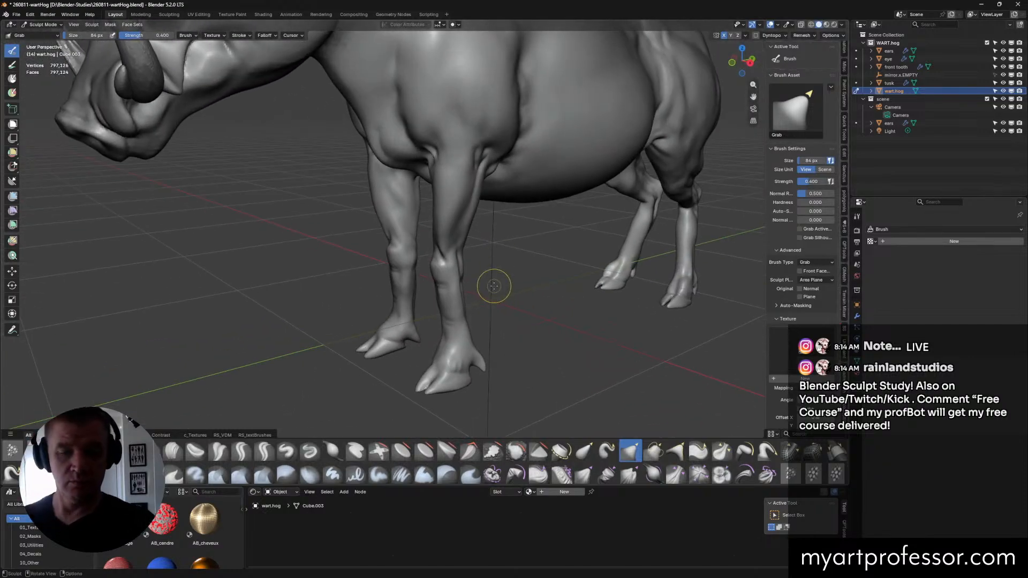
Step: Flatten the outer plane of the upper forearm below the elbow with the Scrape/Fill brush at 84 px
{"action": "left_click", "coordinate": [492, 451]}
{"action": "mouse_move", "coordinate": [460, 198]}
{"action": "left_mouse_down"}
{"action": "mouse_move", "coordinate": [439, 230]}
{"action": "mouse_move", "coordinate": [469, 174]}
{"action": "mouse_move", "coordinate": [449, 234]}
{"action": "mouse_move", "coordinate": [474, 178]}
{"action": "left_mouse_up"}
{"action": "mouse_move", "coordinate": [474, 179]}
{"action": "middle_mouse_down"}
{"action": "mouse_move", "coordinate": [449, 212]}
{"action": "mouse_move", "coordinate": [412, 217]}
{"action": "mouse_move", "coordinate": [449, 226]}
{"action": "mouse_move", "coordinate": [432, 229]}
{"action": "middle_mouse_up"}
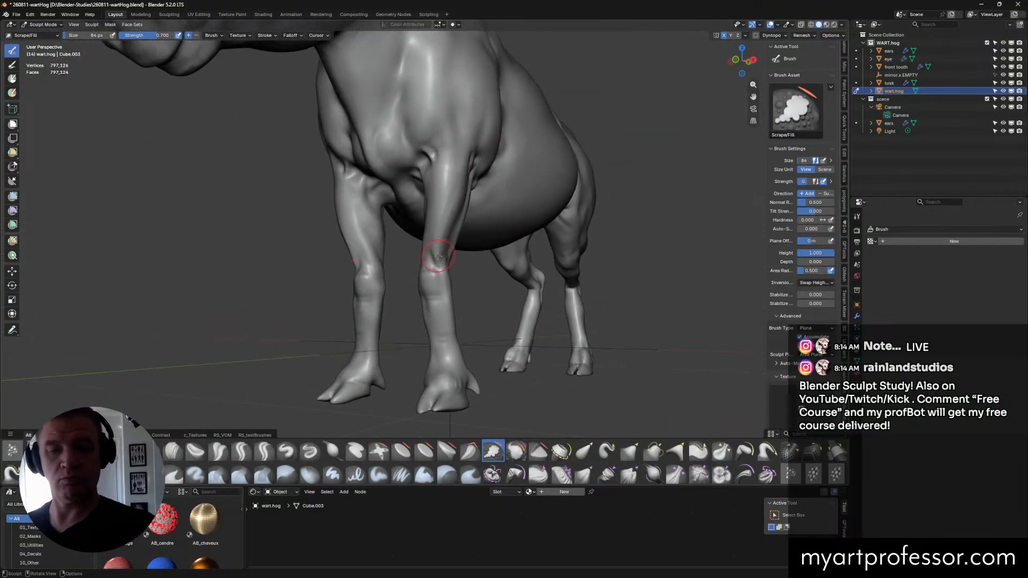
{"action": "middle_click_drag", "start_coordinate": [459, 176], "coordinate": [532, 220]}
Step: Carve a crease on the inner side of the upper forearm with the Crease Sharp brush at 84 px
{"action": "left_click", "coordinate": [241, 451]}
{"action": "middle_click_drag", "start_coordinate": [339, 362], "coordinate": [424, 206]}
{"action": "left_click_drag", "start_coordinate": [424, 207], "coordinate": [415, 215]}
{"action": "middle_click_drag", "start_coordinate": [425, 191], "coordinate": [461, 191]}
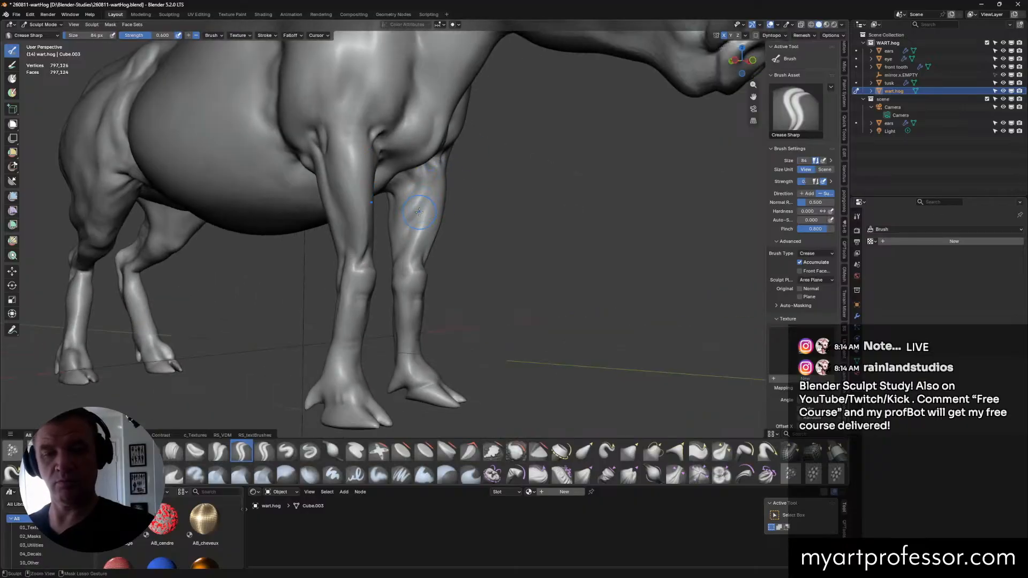
{"action": "mouse_move", "coordinate": [429, 202]}
{"action": "middle_mouse_down"}
{"action": "mouse_move", "coordinate": [479, 174]}
{"action": "mouse_move", "coordinate": [439, 184]}
{"action": "mouse_move", "coordinate": [423, 168]}
{"action": "mouse_move", "coordinate": [437, 155]}
{"action": "mouse_move", "coordinate": [471, 179]}
{"action": "middle_mouse_up"}
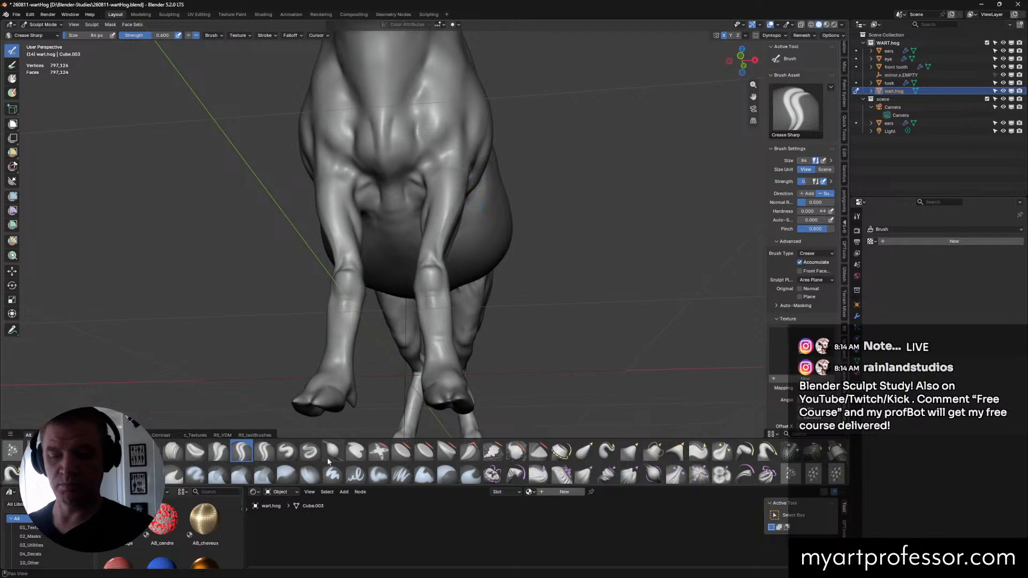
Step: Build up the inner upper front leg with the Draw brush and refine the creases toward the chest with Crease Sharp, both at 48 px
{"action": "left_click", "coordinate": [287, 451]}
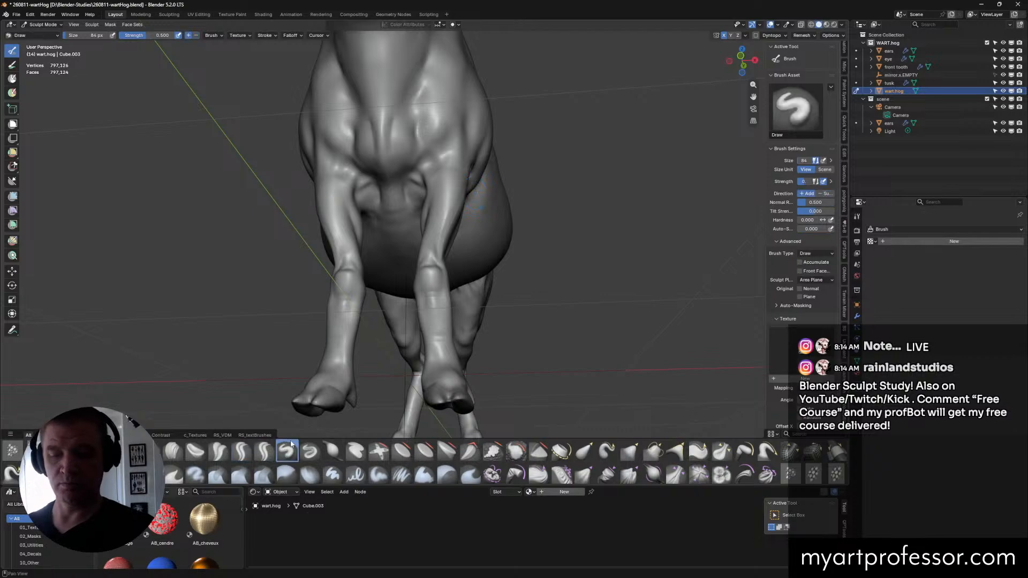
{"action": "key", "text": "f"}
{"action": "left_click", "coordinate": [456, 153]}
{"action": "middle_click_drag", "start_coordinate": [459, 168], "coordinate": [464, 167]}
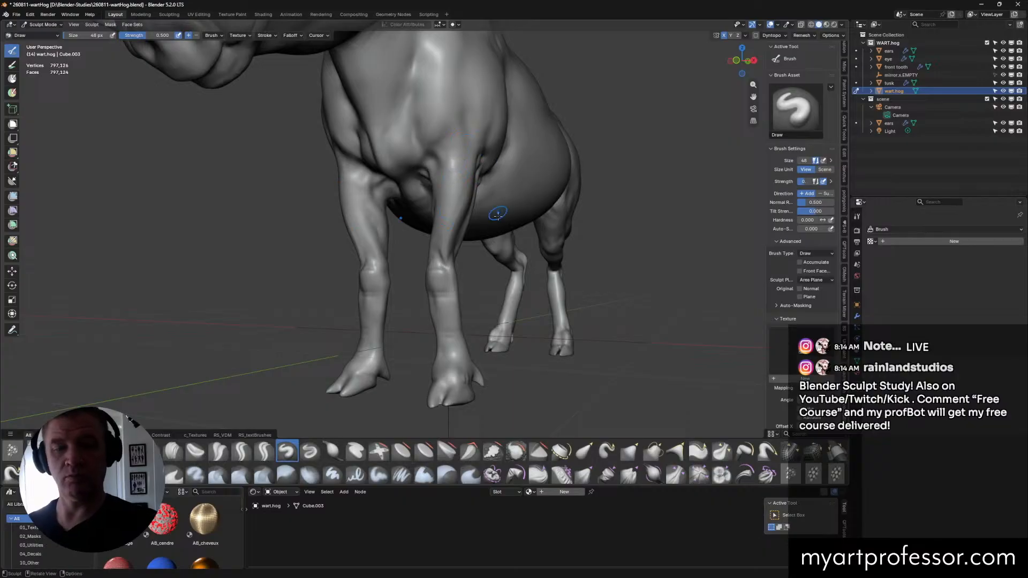
{"action": "middle_click_drag", "start_coordinate": [449, 242], "coordinate": [447, 165]}
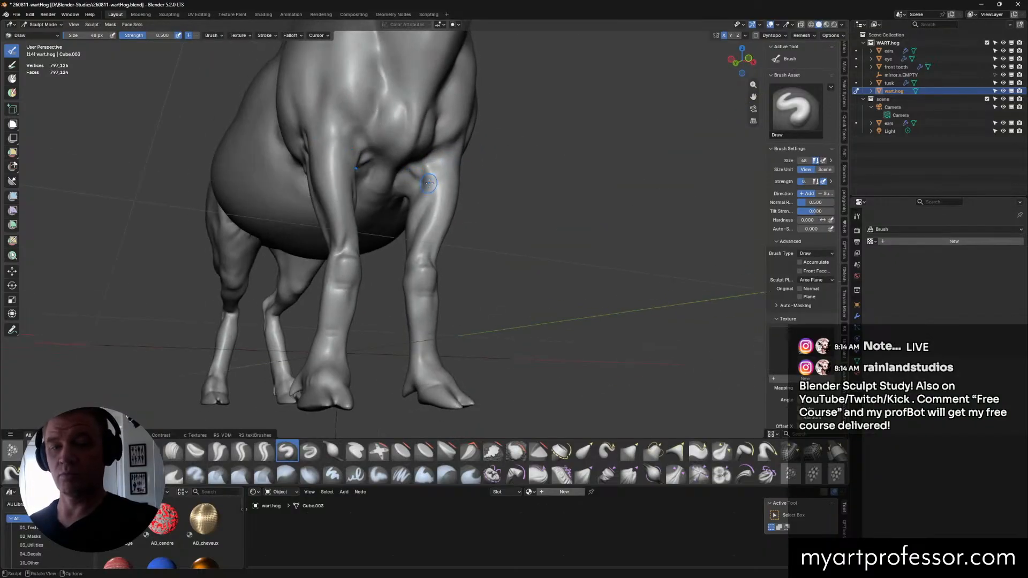
{"action": "mouse_move", "coordinate": [453, 151]}
{"action": "middle_mouse_down"}
{"action": "mouse_move", "coordinate": [429, 171]}
{"action": "mouse_move", "coordinate": [432, 191]}
{"action": "mouse_move", "coordinate": [422, 183]}
{"action": "mouse_move", "coordinate": [418, 193]}
{"action": "mouse_move", "coordinate": [404, 169]}
{"action": "middle_mouse_up"}
{"action": "key", "text": "shift+c"}
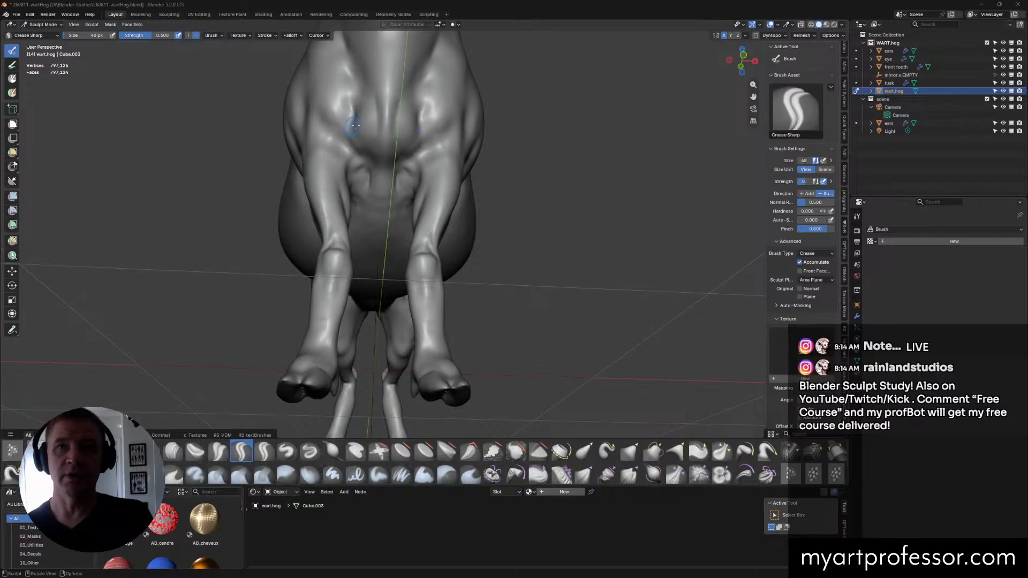
{"action": "middle_click_drag", "start_coordinate": [513, 236], "coordinate": [471, 236]}
{"action": "middle_click_drag", "start_coordinate": [605, 254], "coordinate": [502, 260]}
Step: Flatten the outer forearm and its transition into the shoulder with the Scrape/Fill brush at 118 px
{"action": "left_click", "coordinate": [492, 451]}
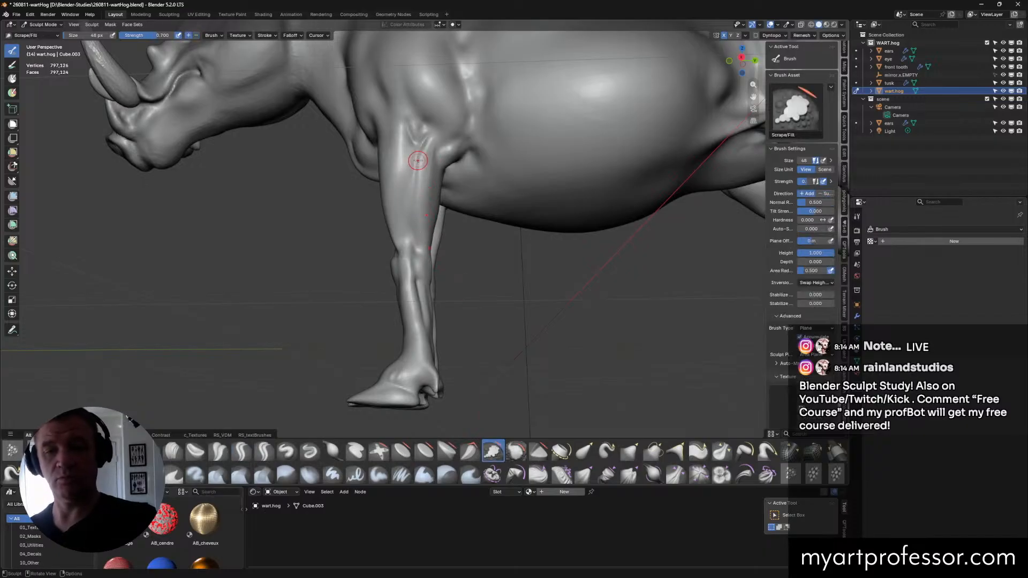
{"action": "middle_click_drag", "start_coordinate": [481, 172], "coordinate": [535, 233], "text": "shift"}
{"action": "key", "text": "f"}
{"action": "left_click", "coordinate": [554, 232]}
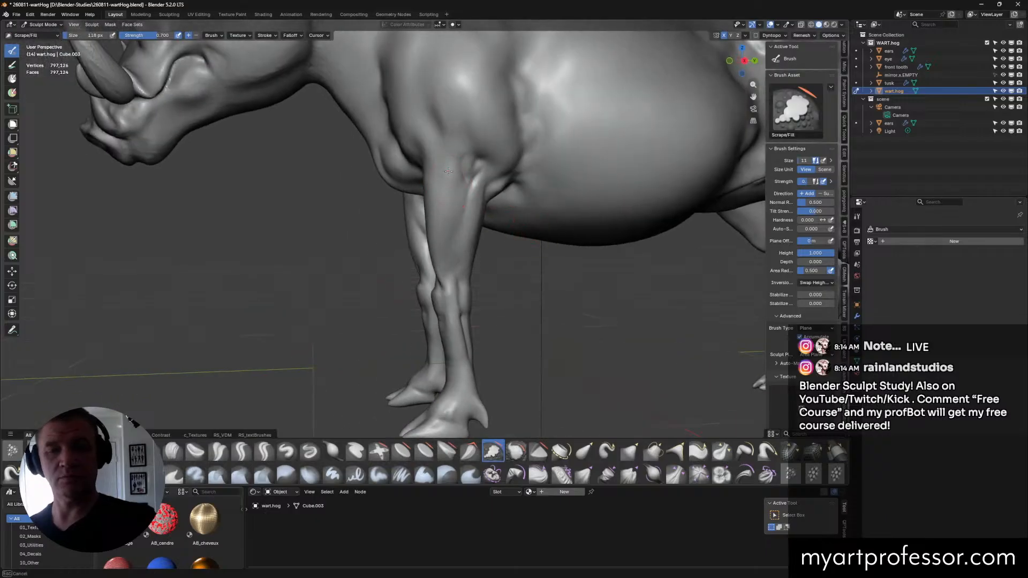
{"action": "mouse_move", "coordinate": [453, 196]}
{"action": "middle_mouse_down"}
{"action": "mouse_move", "coordinate": [480, 194]}
{"action": "mouse_move", "coordinate": [446, 212]}
{"action": "mouse_move", "coordinate": [445, 239]}
{"action": "middle_mouse_up"}
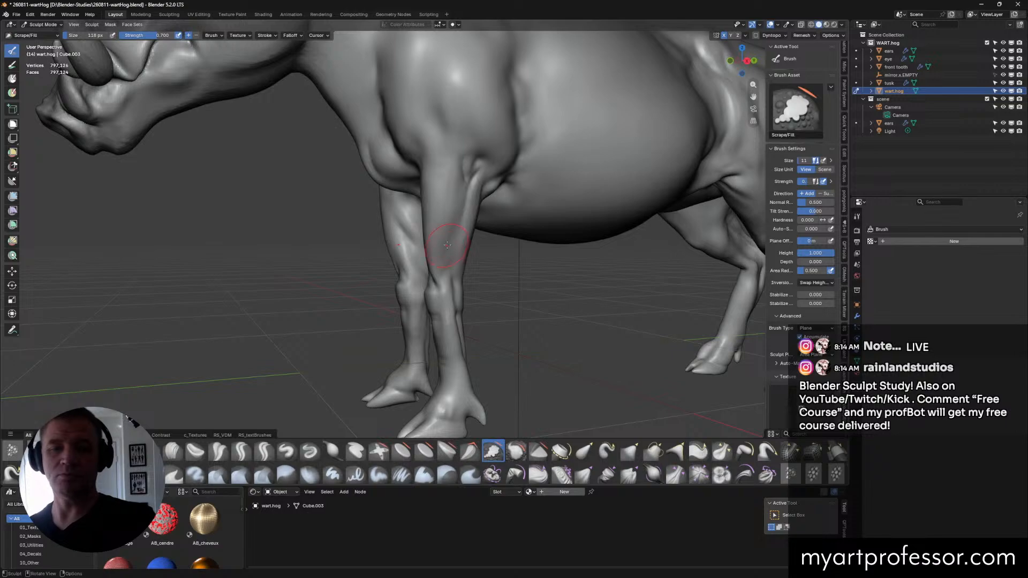
{"action": "left_click_drag", "start_coordinate": [445, 214], "coordinate": [459, 173]}
{"action": "middle_click_drag", "start_coordinate": [460, 173], "coordinate": [466, 137], "text": "alt"}
{"action": "left_click_drag", "start_coordinate": [466, 138], "coordinate": [478, 169]}
{"action": "middle_click_drag", "start_coordinate": [484, 160], "coordinate": [537, 160]}
{"action": "mouse_move", "coordinate": [455, 177]}
{"action": "left_mouse_down"}
{"action": "mouse_move", "coordinate": [471, 153]}
{"action": "mouse_move", "coordinate": [455, 168]}
{"action": "mouse_move", "coordinate": [466, 172]}
{"action": "left_mouse_up"}
Step: Carve the crease where the upper front leg meets the shoulder with the Crease Sharp brush at 70 px
{"action": "mouse_move", "coordinate": [478, 173]}
{"action": "middle_mouse_down"}
{"action": "mouse_move", "coordinate": [491, 214]}
{"action": "mouse_move", "coordinate": [557, 254]}
{"action": "middle_mouse_up"}
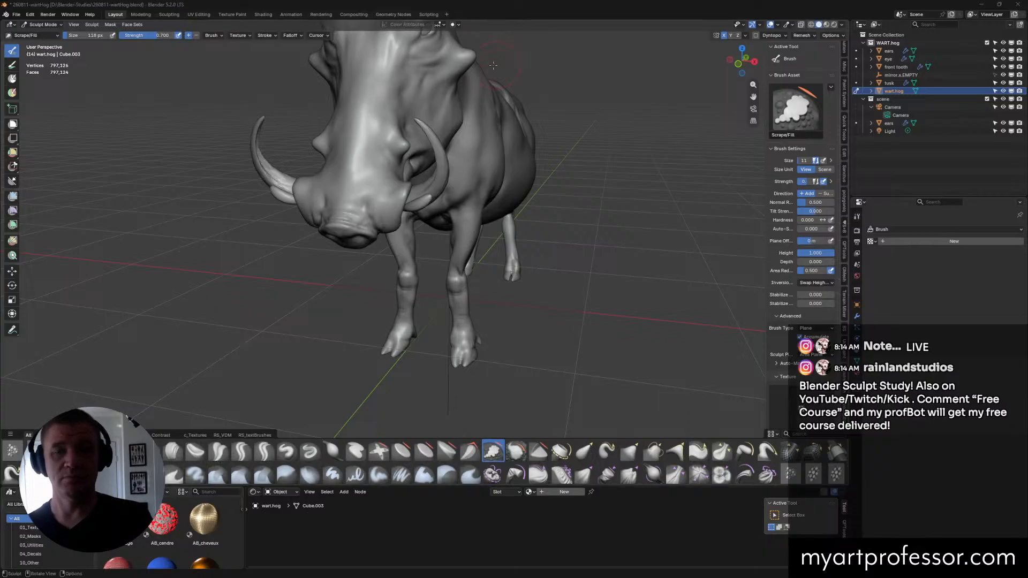
{"action": "middle_click_drag", "start_coordinate": [436, 65], "coordinate": [516, 72]}
{"action": "scroll", "coordinate": [516, 72], "scroll_direction": "up", "scroll_amount": 2}
{"action": "middle_click_drag", "start_coordinate": [463, 143], "coordinate": [468, 86]}
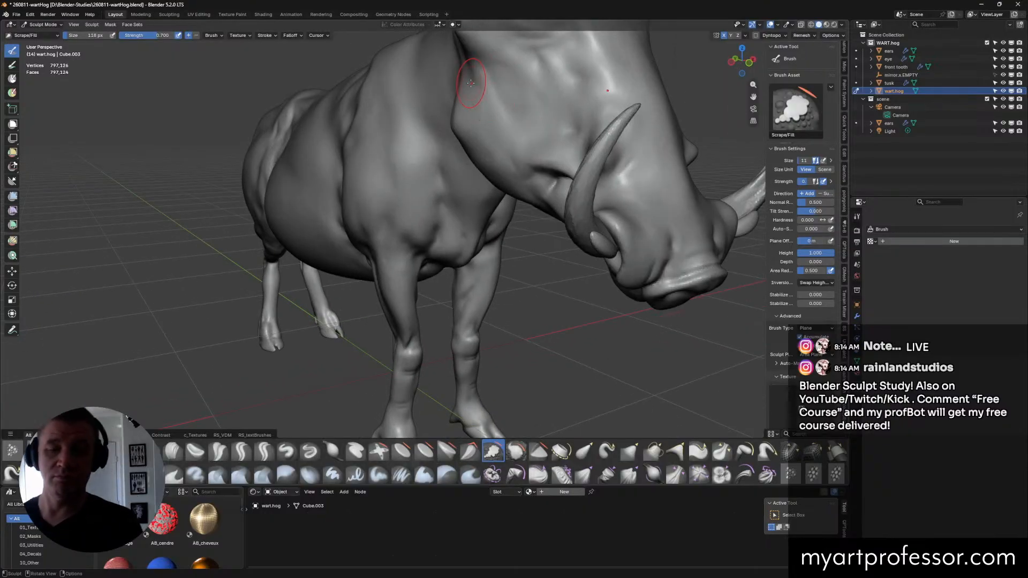
{"action": "key", "text": "shift+c"}
{"action": "key", "text": "f"}
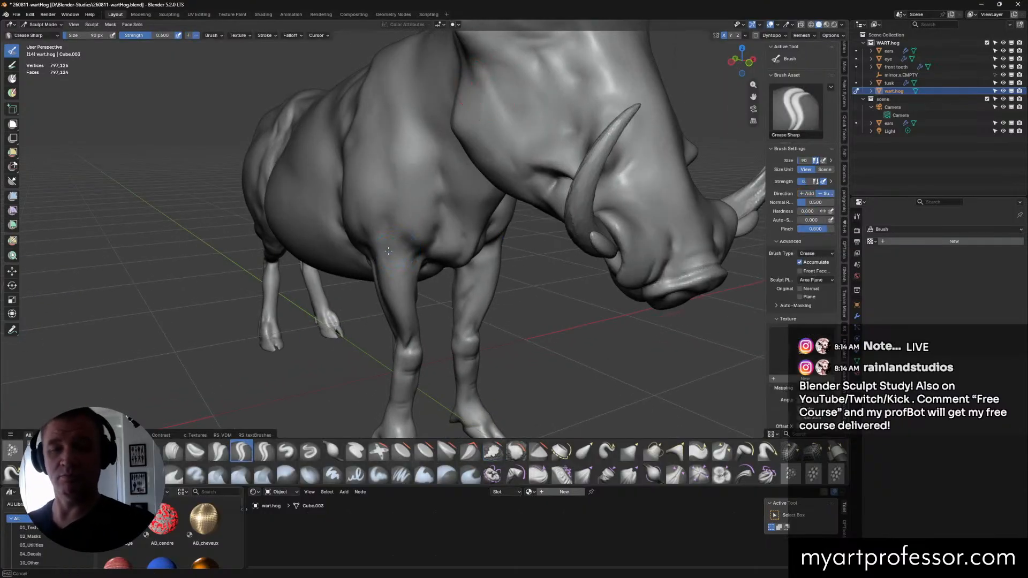
{"action": "left_click", "coordinate": [398, 242]}
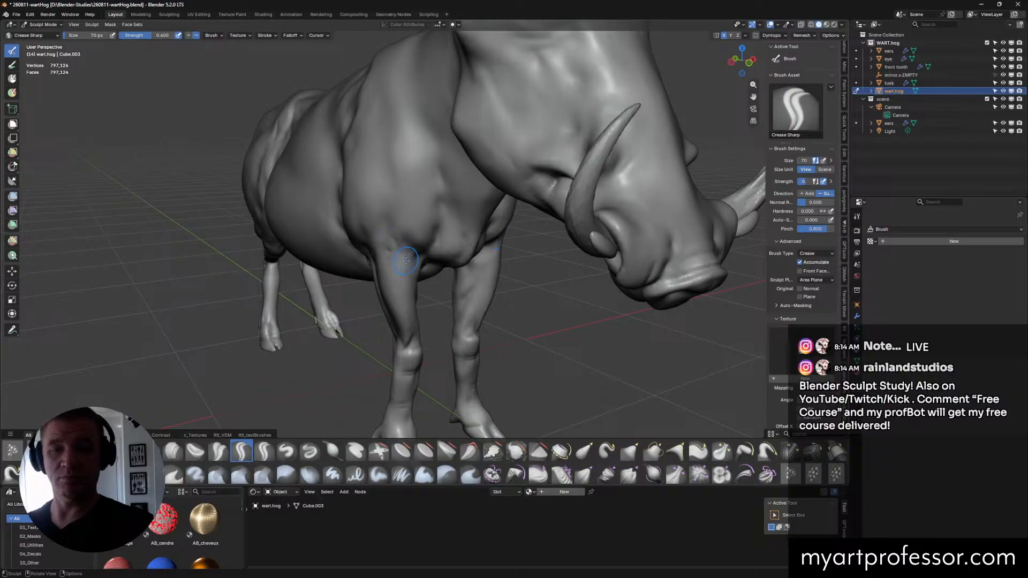
{"action": "middle_click_drag", "start_coordinate": [436, 264], "coordinate": [414, 228]}
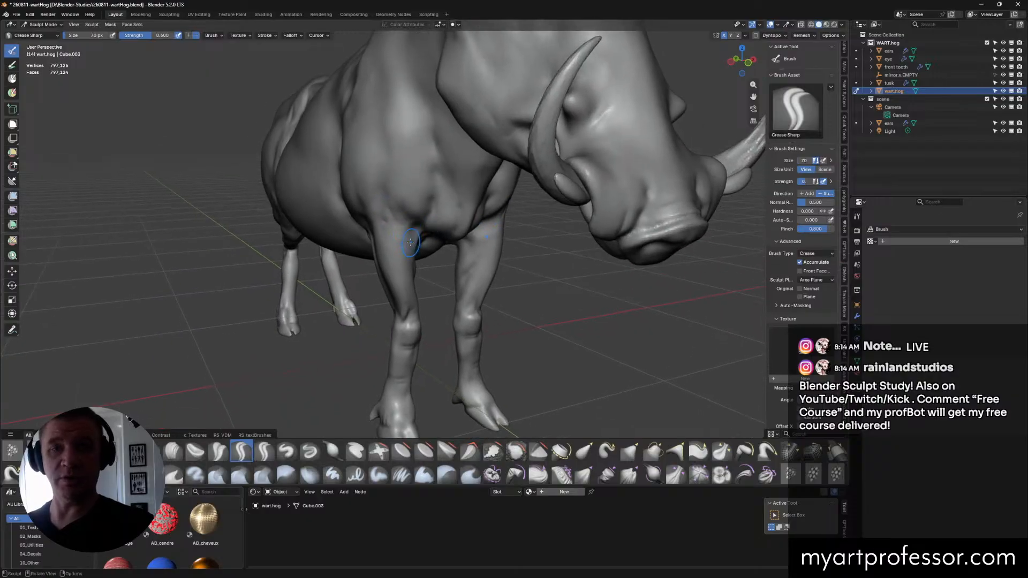
{"action": "left_click_drag", "start_coordinate": [391, 204], "coordinate": [405, 241]}
{"action": "mouse_move", "coordinate": [406, 240]}
{"action": "middle_mouse_down"}
{"action": "mouse_move", "coordinate": [449, 210]}
{"action": "mouse_move", "coordinate": [452, 187]}
{"action": "middle_mouse_up"}
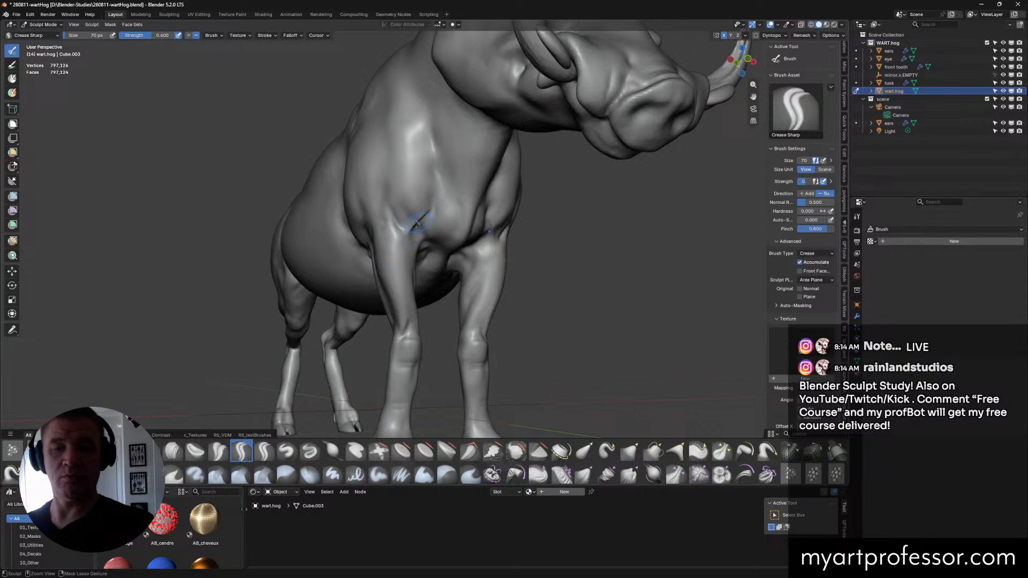
Step: Refine the creases between the shoulder, upper forearm and chest from several sides with the Crease Sharp brush at 70 px
{"action": "mouse_move", "coordinate": [434, 202]}
{"action": "middle_mouse_down"}
{"action": "mouse_move", "coordinate": [431, 220]}
{"action": "mouse_move", "coordinate": [412, 208]}
{"action": "mouse_move", "coordinate": [417, 227]}
{"action": "middle_mouse_up"}
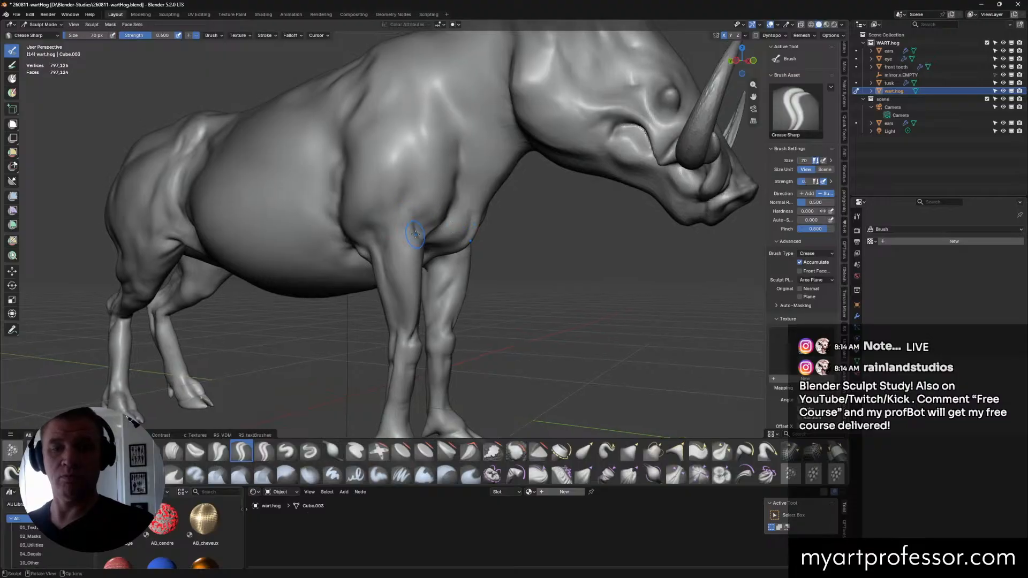
{"action": "middle_click_drag", "start_coordinate": [405, 203], "coordinate": [413, 227]}
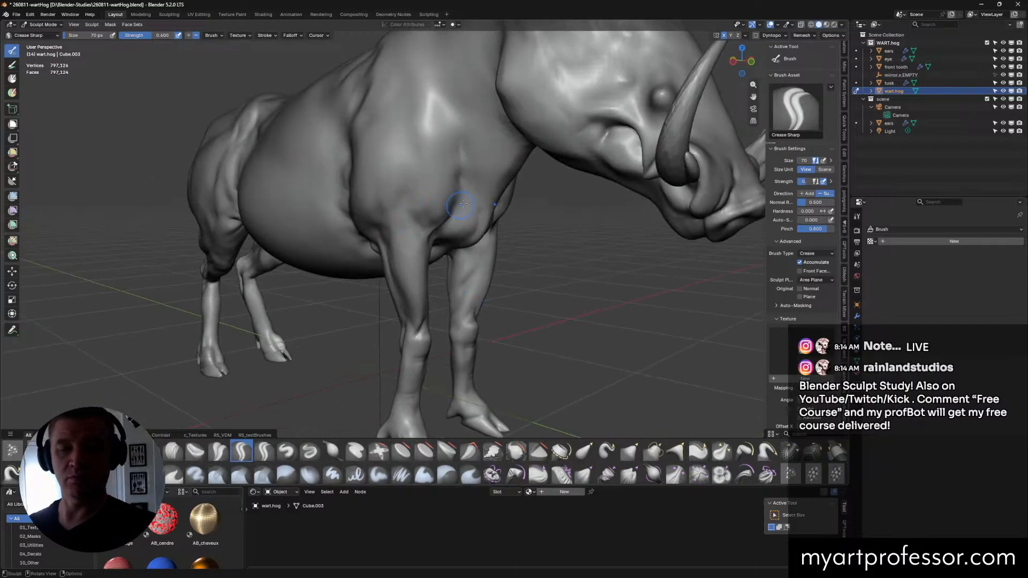
{"action": "mouse_move", "coordinate": [464, 203]}
{"action": "middle_mouse_down"}
{"action": "mouse_move", "coordinate": [442, 211]}
{"action": "mouse_move", "coordinate": [454, 230]}
{"action": "mouse_move", "coordinate": [470, 206]}
{"action": "mouse_move", "coordinate": [438, 204]}
{"action": "mouse_move", "coordinate": [437, 175]}
{"action": "mouse_move", "coordinate": [480, 183]}
{"action": "middle_mouse_up"}
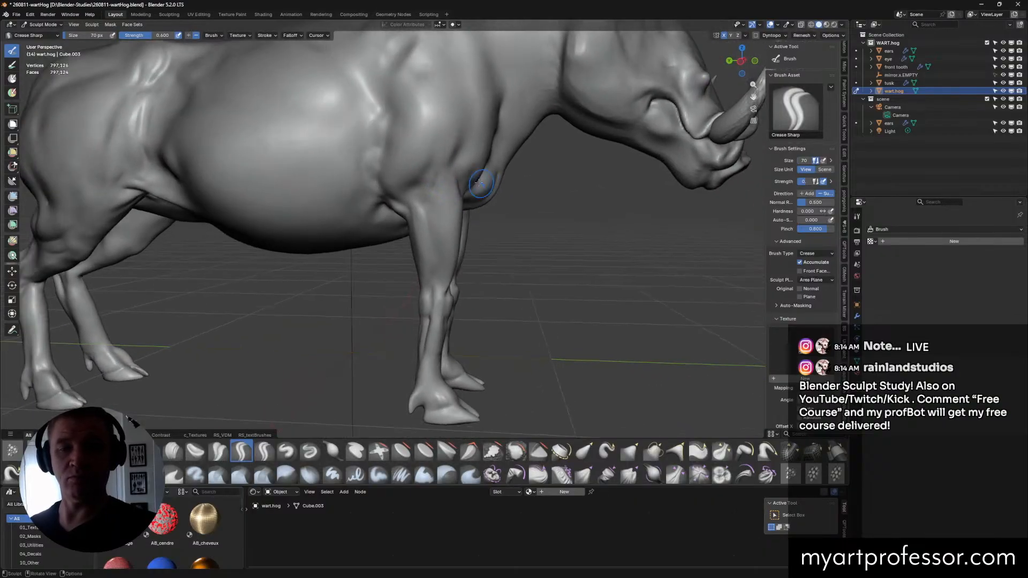
{"action": "mouse_move", "coordinate": [428, 210]}
{"action": "middle_mouse_down"}
{"action": "mouse_move", "coordinate": [453, 163]}
{"action": "mouse_move", "coordinate": [423, 212]}
{"action": "middle_mouse_up"}
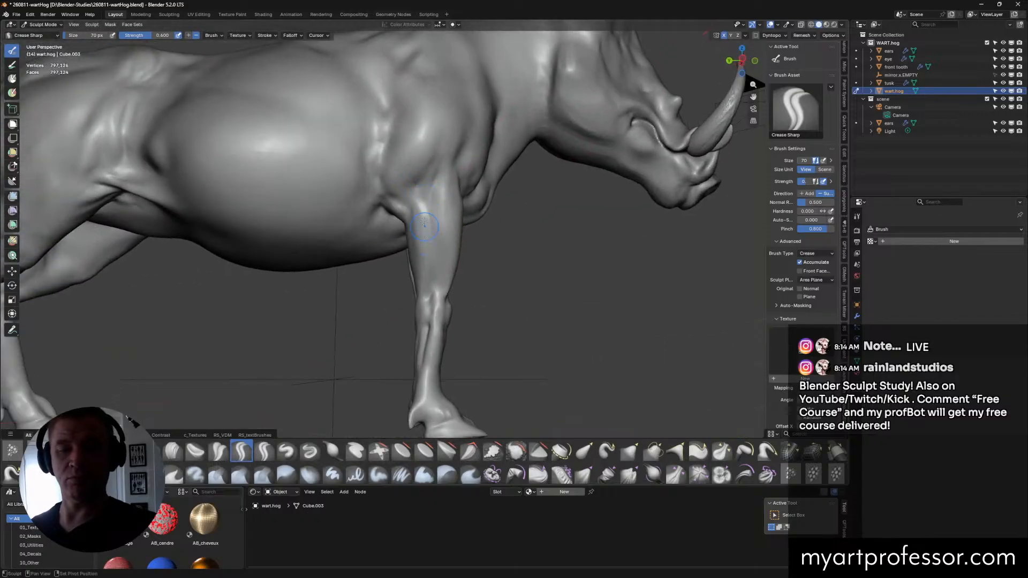
{"action": "mouse_move", "coordinate": [438, 264]}
{"action": "middle_mouse_down"}
{"action": "mouse_move", "coordinate": [434, 200]}
{"action": "mouse_move", "coordinate": [423, 225]}
{"action": "mouse_move", "coordinate": [467, 272]}
{"action": "mouse_move", "coordinate": [496, 249]}
{"action": "mouse_move", "coordinate": [454, 205]}
{"action": "mouse_move", "coordinate": [387, 209]}
{"action": "mouse_move", "coordinate": [406, 191]}
{"action": "mouse_move", "coordinate": [386, 210]}
{"action": "mouse_move", "coordinate": [423, 219]}
{"action": "mouse_move", "coordinate": [394, 223]}
{"action": "mouse_move", "coordinate": [420, 231]}
{"action": "mouse_move", "coordinate": [407, 219]}
{"action": "middle_mouse_up"}
Step: Build up the elbow area with the Draw brush and define the forearm crease below it with Crease Sharp, both at 70 px
{"action": "left_click", "coordinate": [287, 451]}
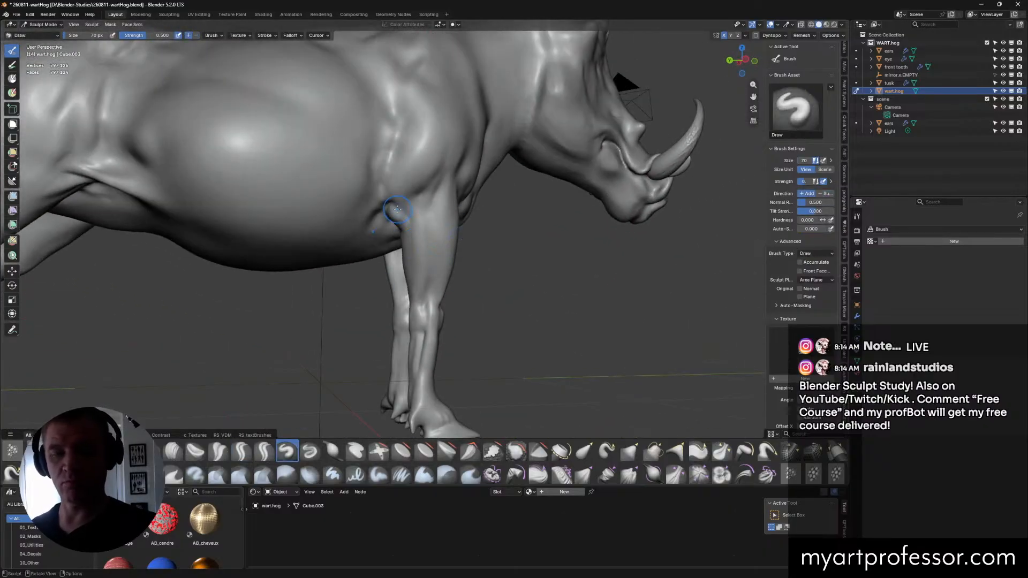
{"action": "mouse_move", "coordinate": [431, 223]}
{"action": "middle_mouse_down"}
{"action": "mouse_move", "coordinate": [485, 179]}
{"action": "mouse_move", "coordinate": [402, 229]}
{"action": "middle_mouse_up"}
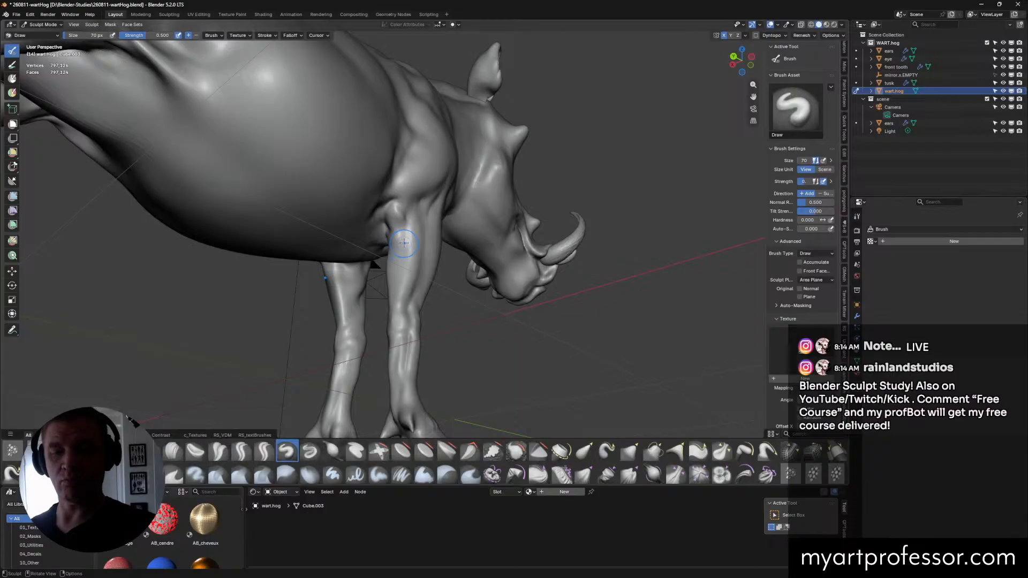
{"action": "left_click", "coordinate": [241, 451]}
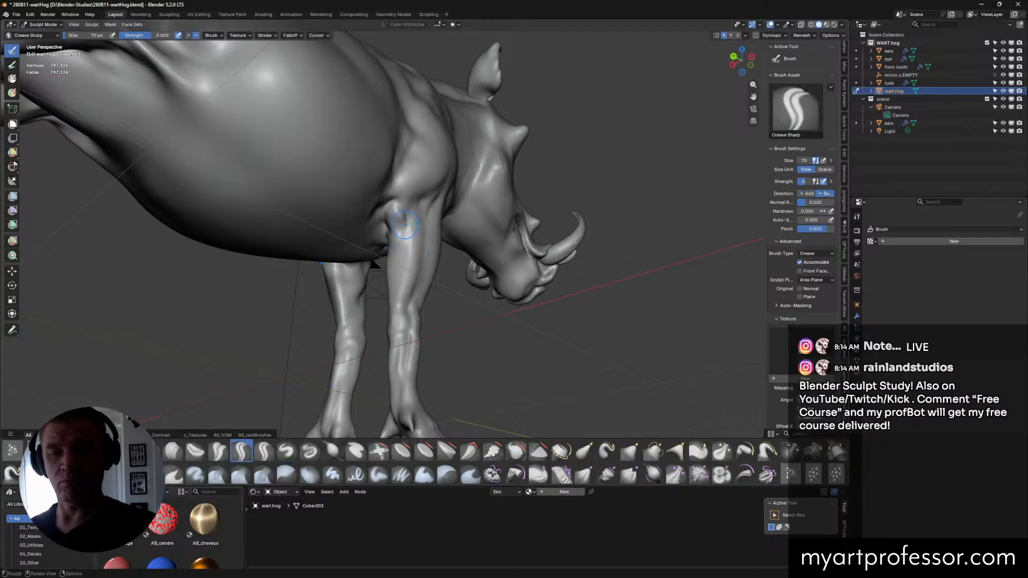
{"action": "left_click_drag", "start_coordinate": [404, 236], "coordinate": [403, 239]}
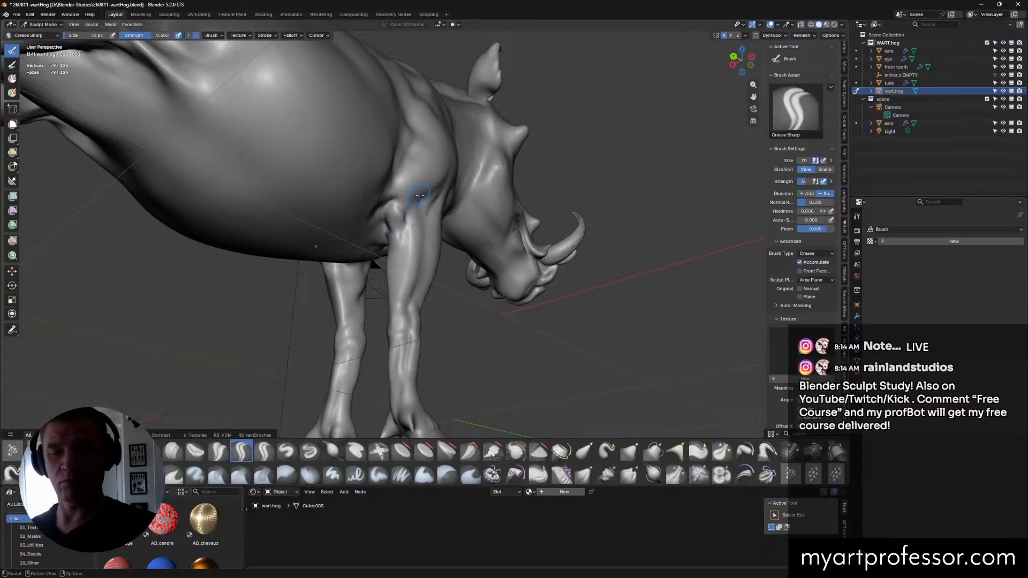
{"action": "middle_click_drag", "start_coordinate": [419, 195], "coordinate": [454, 184]}
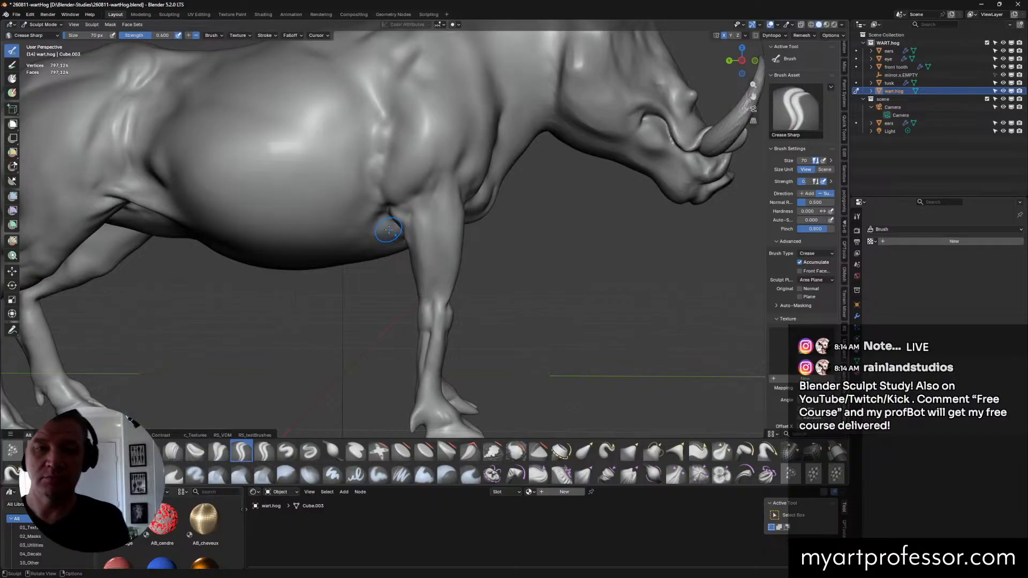
{"action": "mouse_move", "coordinate": [389, 229]}
{"action": "middle_mouse_down"}
{"action": "mouse_move", "coordinate": [514, 290]}
{"action": "mouse_move", "coordinate": [495, 273]}
{"action": "mouse_move", "coordinate": [498, 260]}
{"action": "middle_mouse_up"}
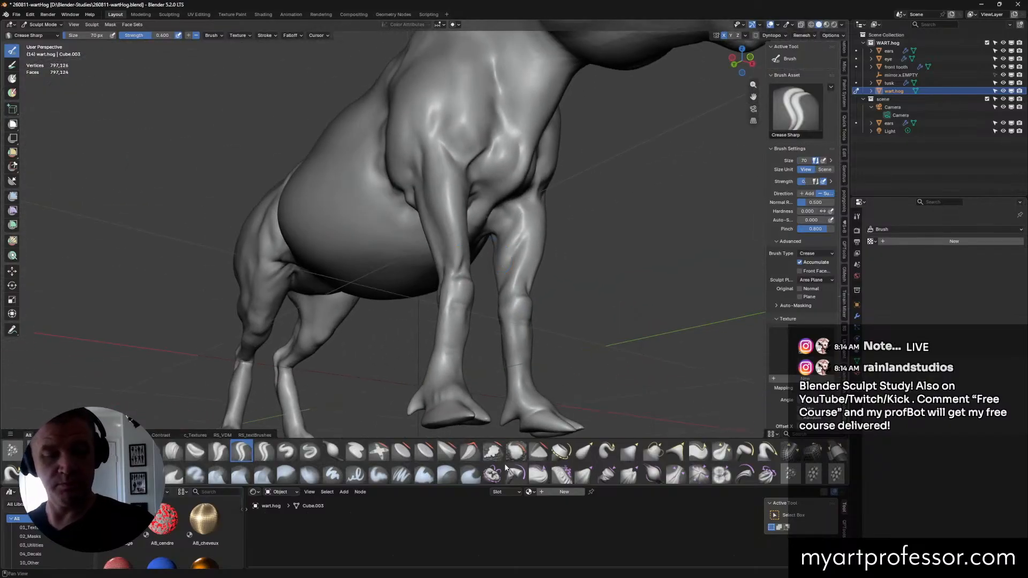
Step: Flatten the front plane of the forearm from above the knee up to the shoulder with the Scrape/Fill brush at 70 px
{"action": "left_click", "coordinate": [492, 452]}
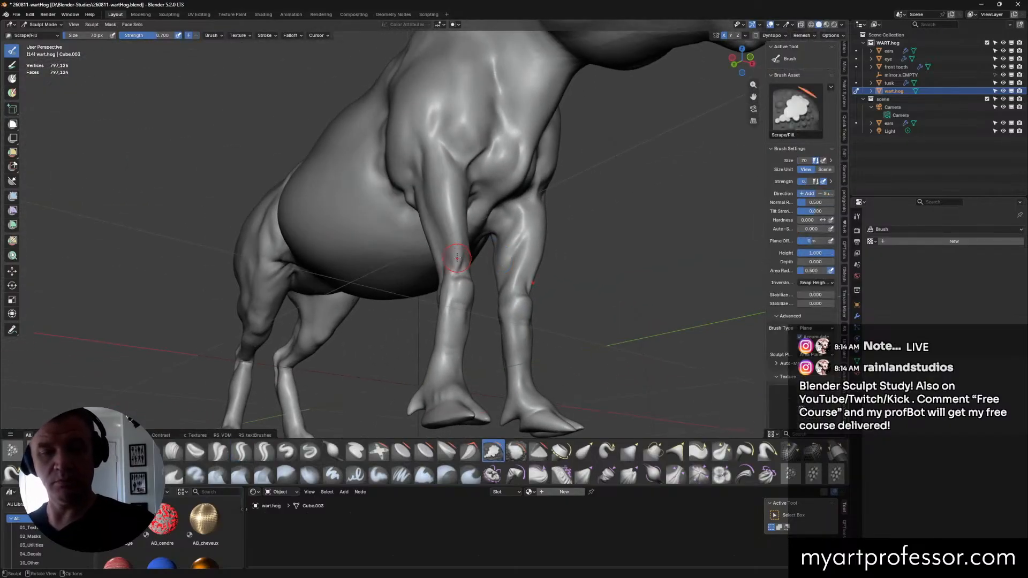
{"action": "mouse_move", "coordinate": [460, 268]}
{"action": "left_mouse_down"}
{"action": "mouse_move", "coordinate": [471, 234]}
{"action": "mouse_move", "coordinate": [452, 256]}
{"action": "mouse_move", "coordinate": [447, 227]}
{"action": "left_mouse_up"}
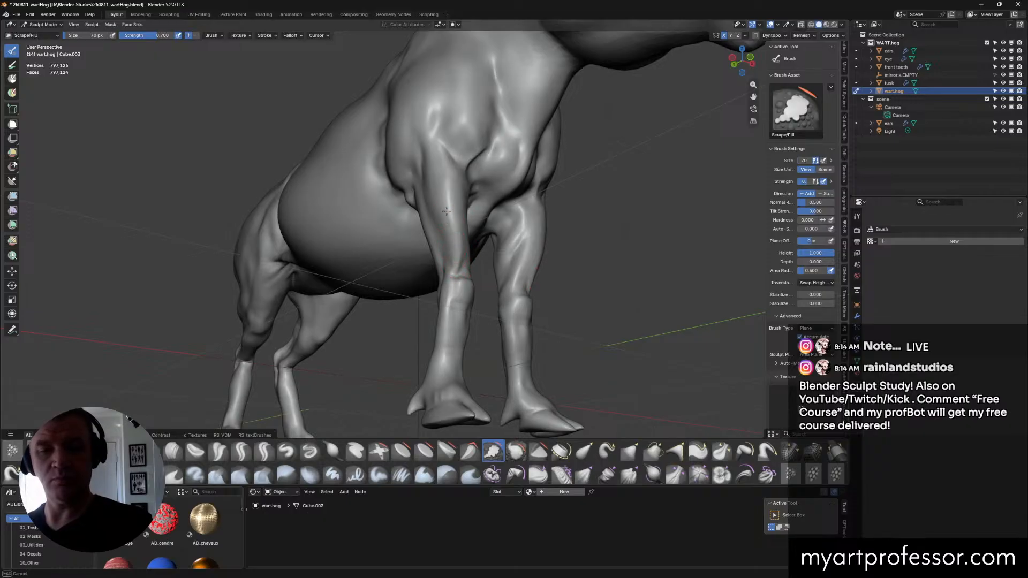
{"action": "mouse_move", "coordinate": [438, 173]}
{"action": "left_mouse_down"}
{"action": "mouse_move", "coordinate": [455, 193]}
{"action": "mouse_move", "coordinate": [444, 141]}
{"action": "left_mouse_up"}
{"action": "middle_click_drag", "start_coordinate": [443, 141], "coordinate": [463, 201]}
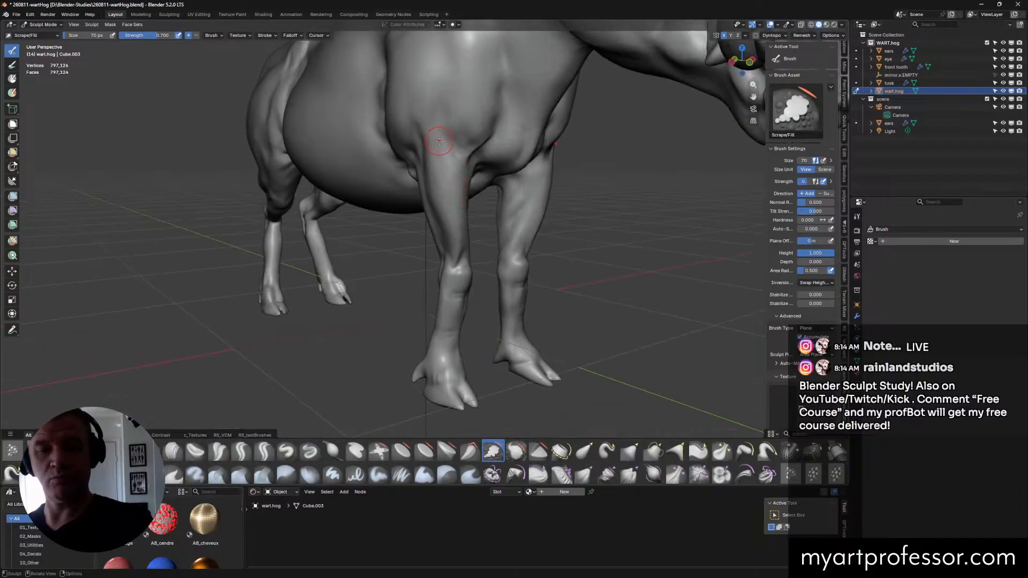
{"action": "middle_click_drag", "start_coordinate": [439, 141], "coordinate": [505, 196]}
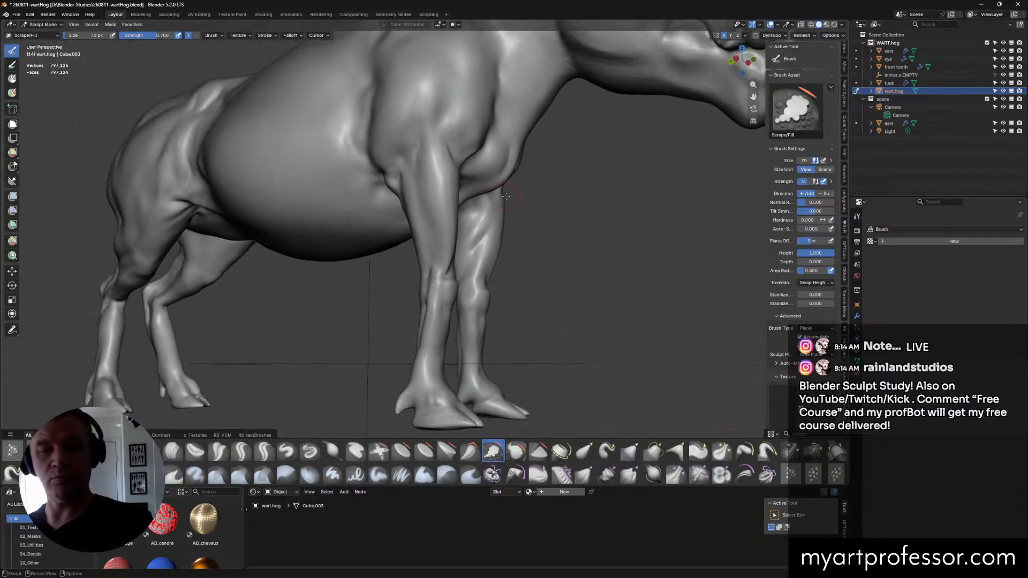
Step: Sharpen the crease between the top of the front leg and the chest muscle with the Crease Sharp brush at 48 px
{"action": "left_click", "coordinate": [241, 452]}
{"action": "mouse_move", "coordinate": [428, 214]}
{"action": "middle_mouse_down"}
{"action": "mouse_move", "coordinate": [489, 138]}
{"action": "mouse_move", "coordinate": [517, 169]}
{"action": "mouse_move", "coordinate": [474, 172]}
{"action": "mouse_move", "coordinate": [452, 190]}
{"action": "middle_mouse_up"}
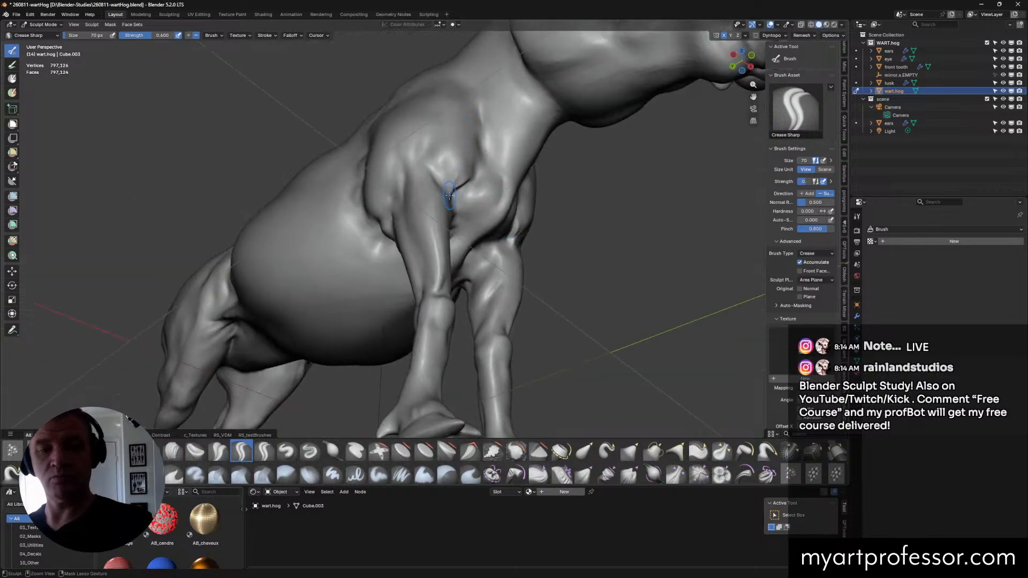
{"action": "key", "text": "f"}
{"action": "left_click", "coordinate": [454, 193]}
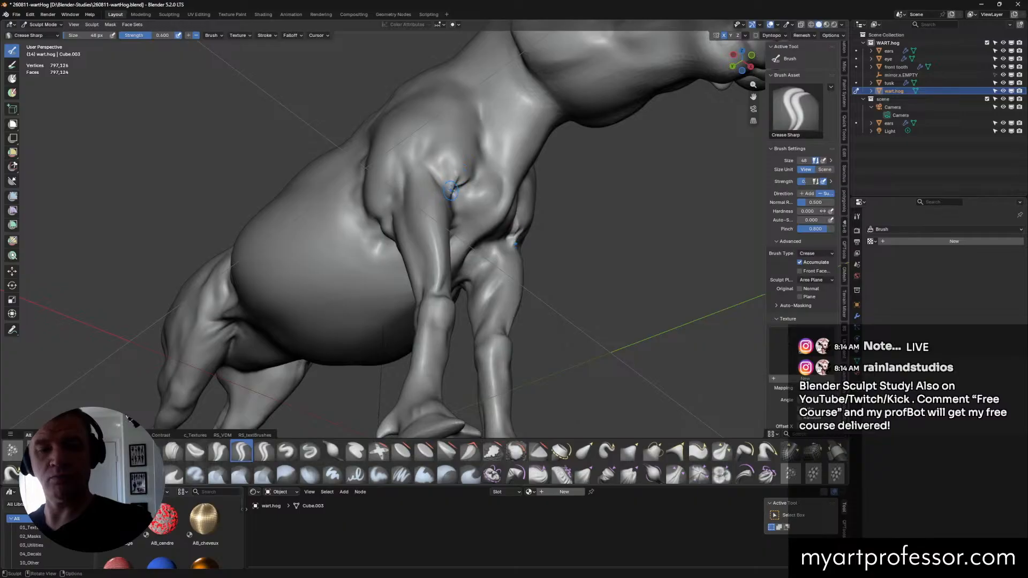
{"action": "middle_click_drag", "start_coordinate": [501, 183], "coordinate": [488, 165]}
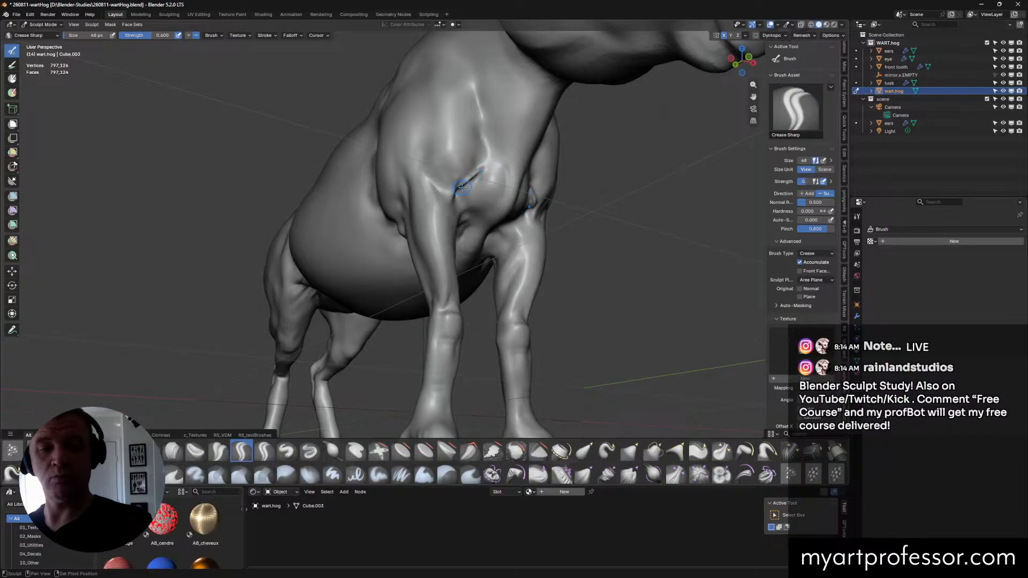
{"action": "middle_click_drag", "start_coordinate": [502, 170], "coordinate": [475, 178]}
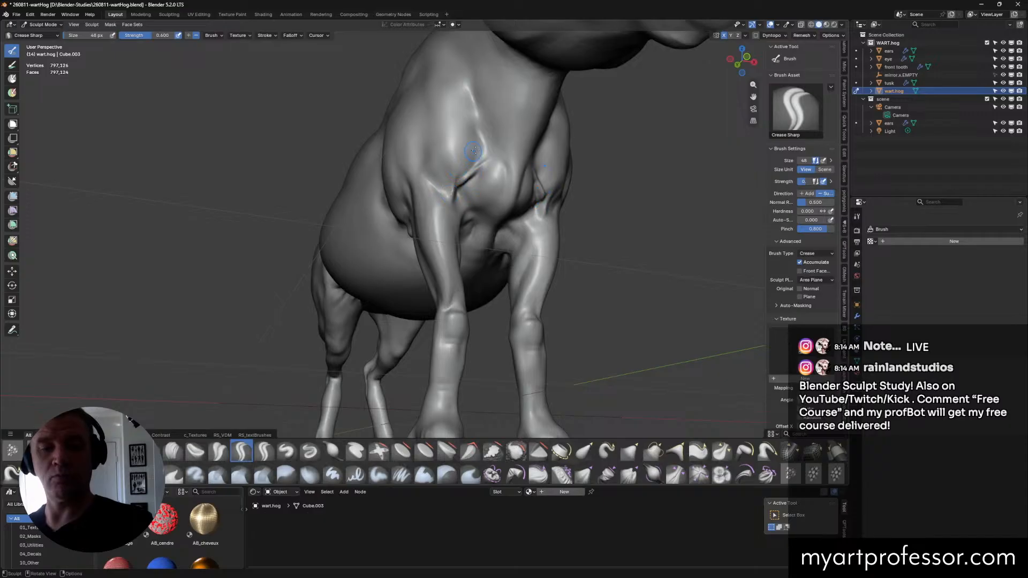
{"action": "mouse_move", "coordinate": [474, 151]}
{"action": "middle_mouse_down"}
{"action": "mouse_move", "coordinate": [465, 158]}
{"action": "mouse_move", "coordinate": [481, 184]}
{"action": "mouse_move", "coordinate": [503, 182]}
{"action": "mouse_move", "coordinate": [477, 192]}
{"action": "middle_mouse_up"}
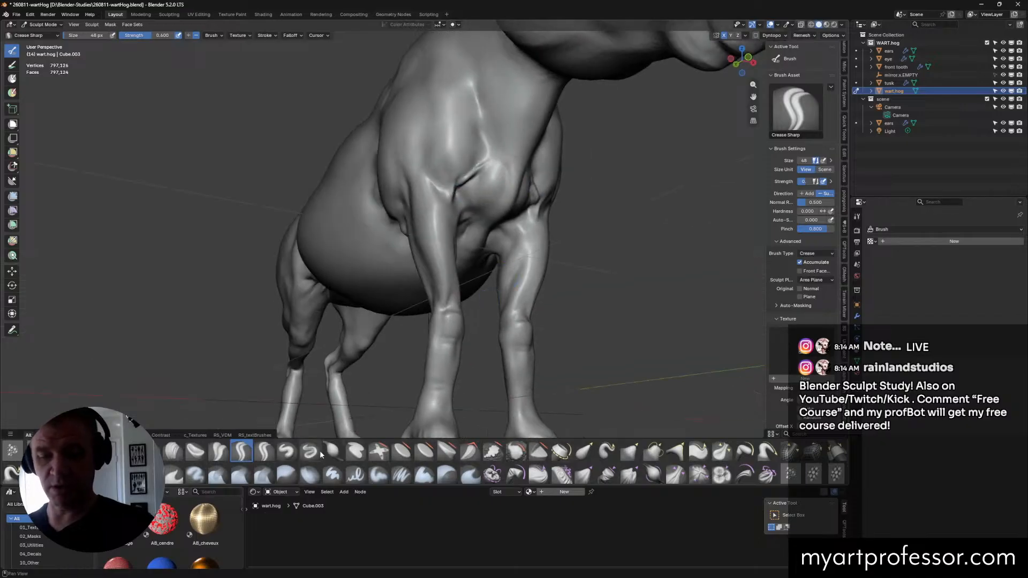
Step: Swell the folds around the crease between the front leg and chest with the Inflate/Deflate brush at 40 px
{"action": "left_click", "coordinate": [329, 452]}
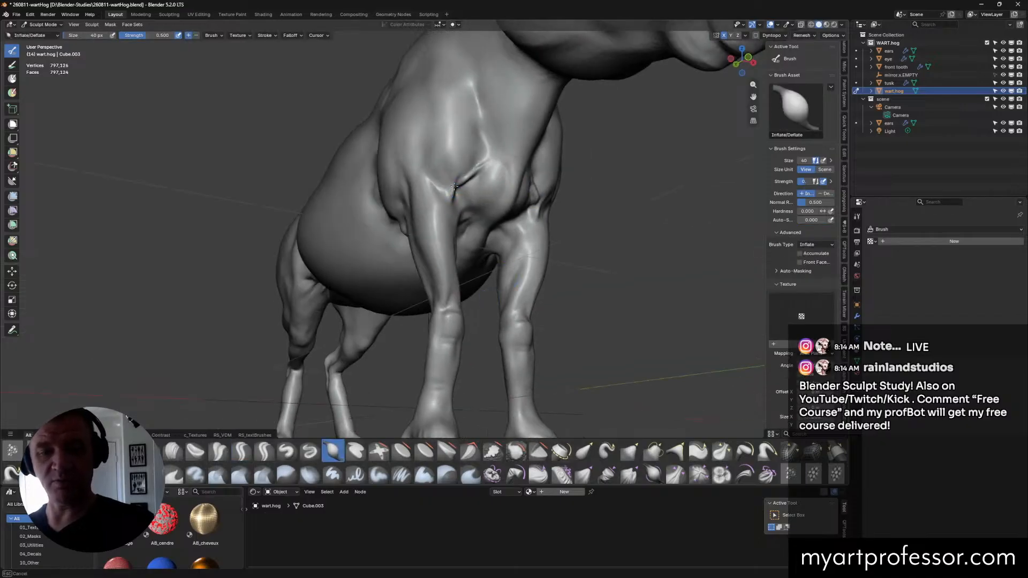
{"action": "mouse_move", "coordinate": [455, 183]}
{"action": "middle_mouse_down"}
{"action": "mouse_move", "coordinate": [586, 230]}
{"action": "mouse_move", "coordinate": [454, 201]}
{"action": "middle_mouse_up"}
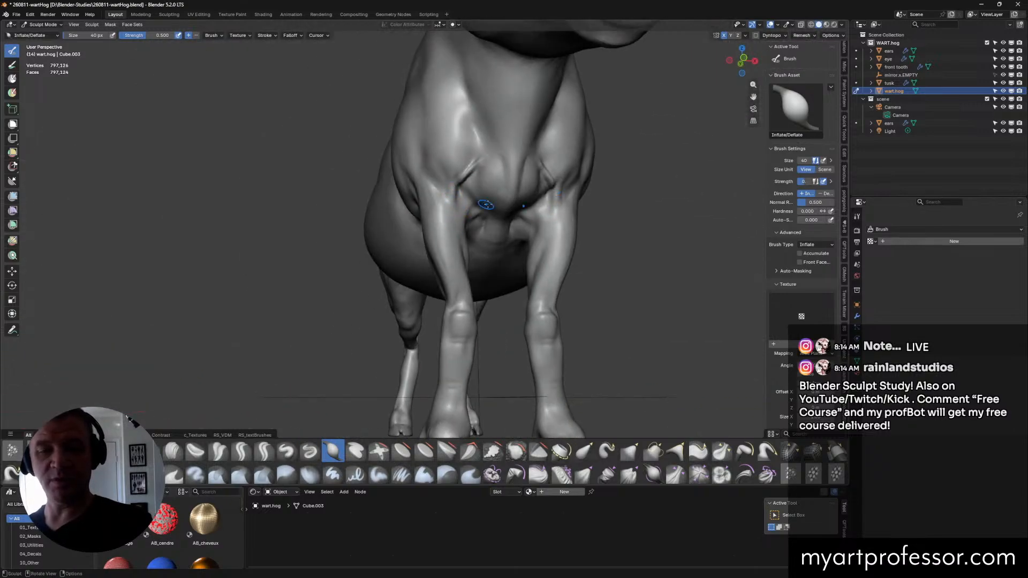
{"action": "middle_click_drag", "start_coordinate": [482, 207], "coordinate": [505, 155]}
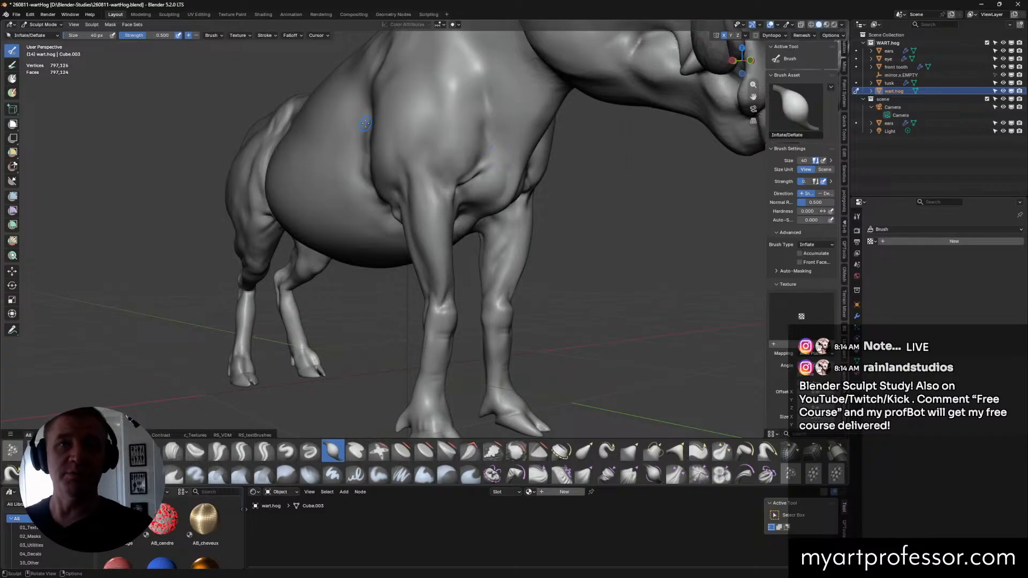
Step: Frame the front knees in the front view and set the Crease Sharp brush to 74 px
{"action": "middle_click_drag", "start_coordinate": [573, 320], "coordinate": [529, 246]}
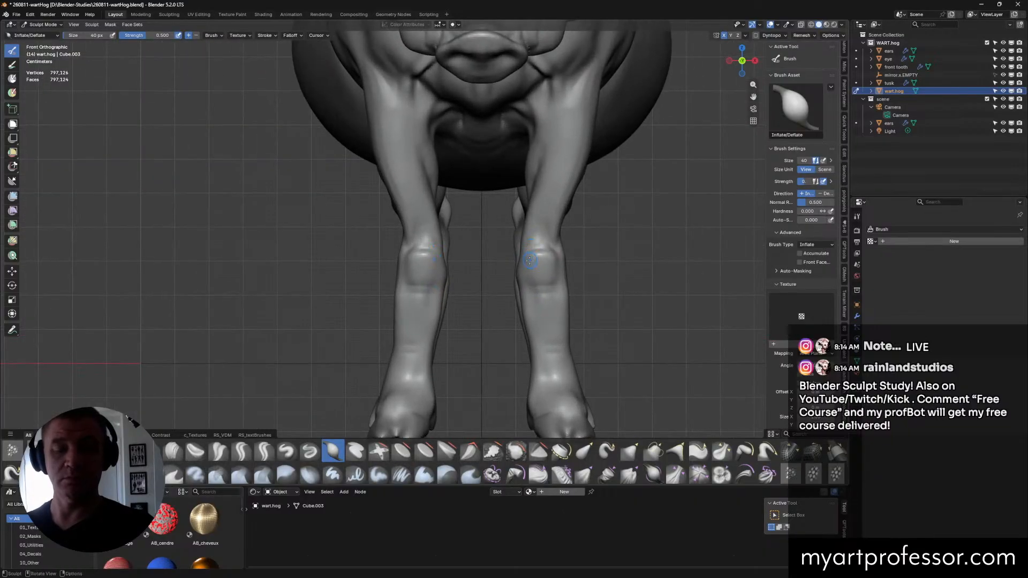
{"action": "left_click", "coordinate": [241, 453]}
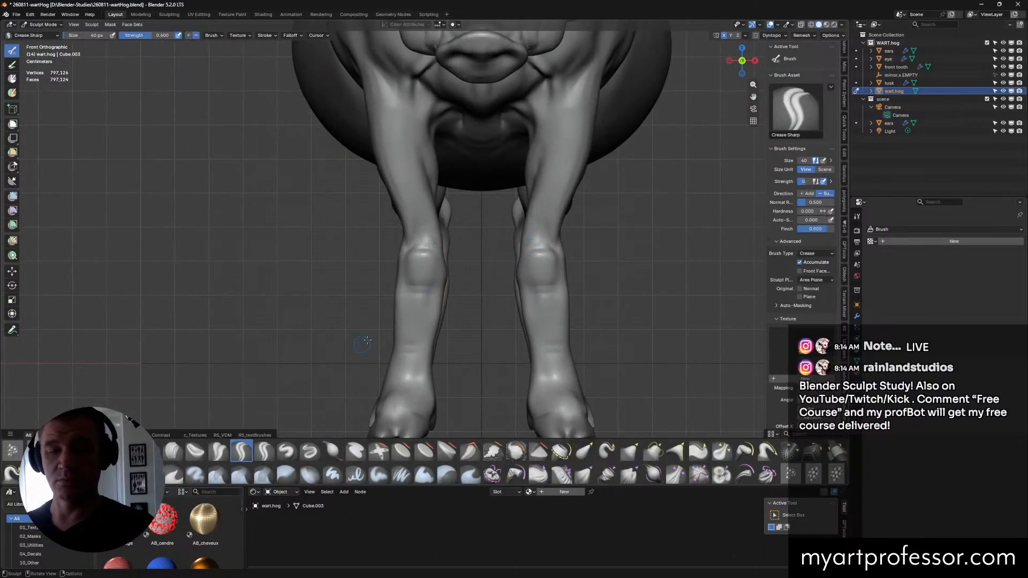
{"action": "key", "text": "f"}
{"action": "left_click", "coordinate": [427, 252]}
{"action": "left_click_drag", "start_coordinate": [410, 247], "coordinate": [435, 252]}
{"action": "key", "text": "ctrl+z"}
{"action": "left_click_drag", "start_coordinate": [413, 247], "coordinate": [435, 254], "text": "shift"}
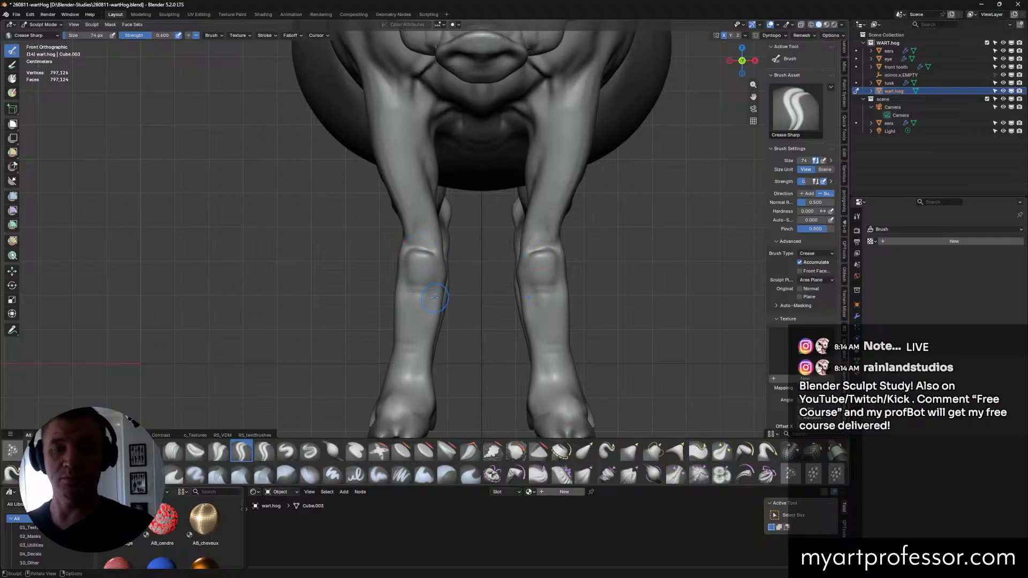
{"action": "key", "text": "ctrl+z"}
Step: Carve a horizontal crease across the lower part of the front knee with the Crease Sharp brush at 74 px
{"action": "mouse_move", "coordinate": [410, 279]}
{"action": "left_mouse_down"}
{"action": "mouse_move", "coordinate": [434, 284]}
{"action": "mouse_move", "coordinate": [434, 258]}
{"action": "left_mouse_up"}
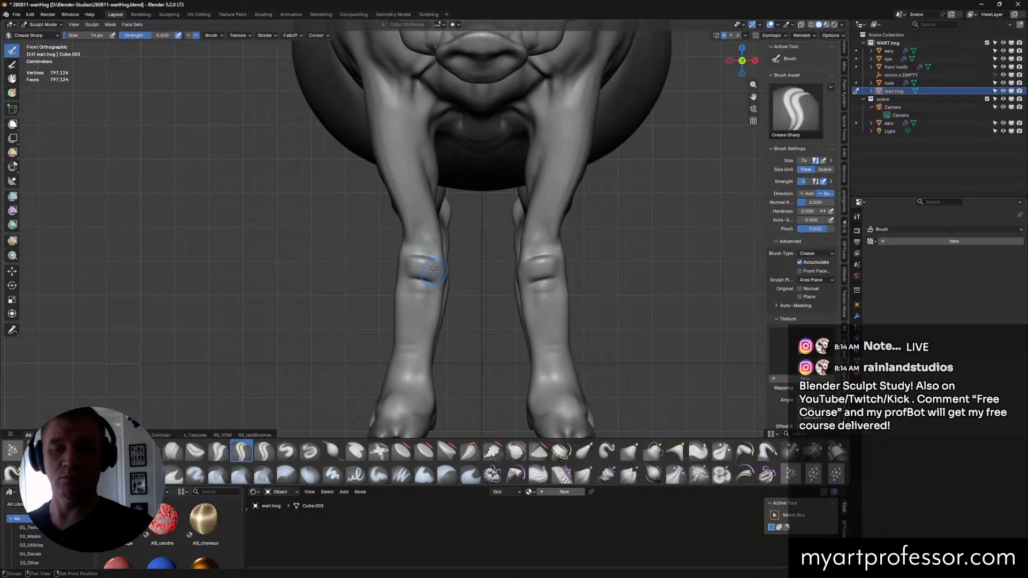
{"action": "left_click_drag", "start_coordinate": [406, 261], "coordinate": [436, 262]}
{"action": "middle_click_drag", "start_coordinate": [456, 290], "coordinate": [476, 290]}
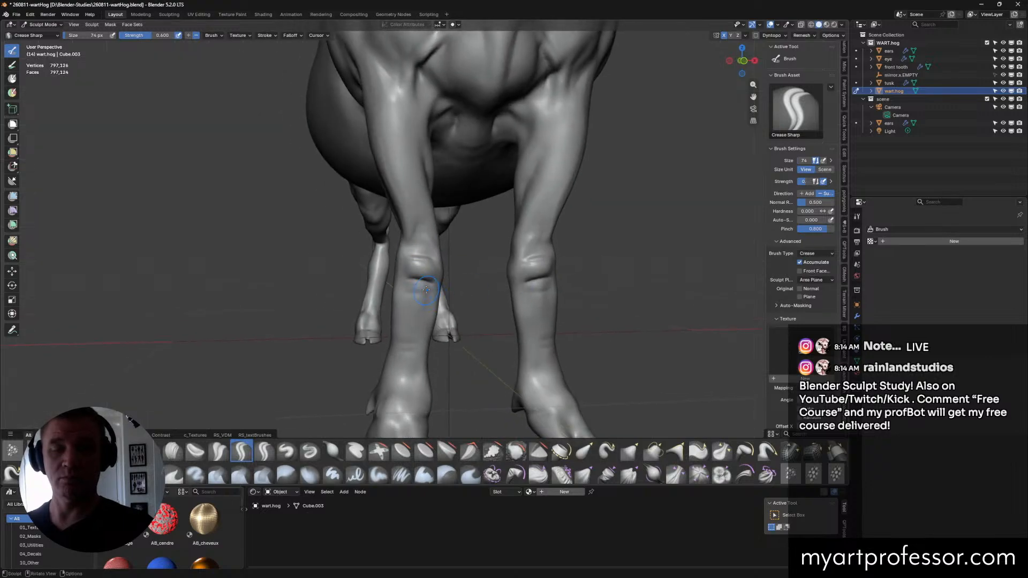
{"action": "mouse_move", "coordinate": [409, 272]}
{"action": "left_mouse_down"}
{"action": "mouse_move", "coordinate": [430, 277]}
{"action": "mouse_move", "coordinate": [405, 270]}
{"action": "left_mouse_up"}
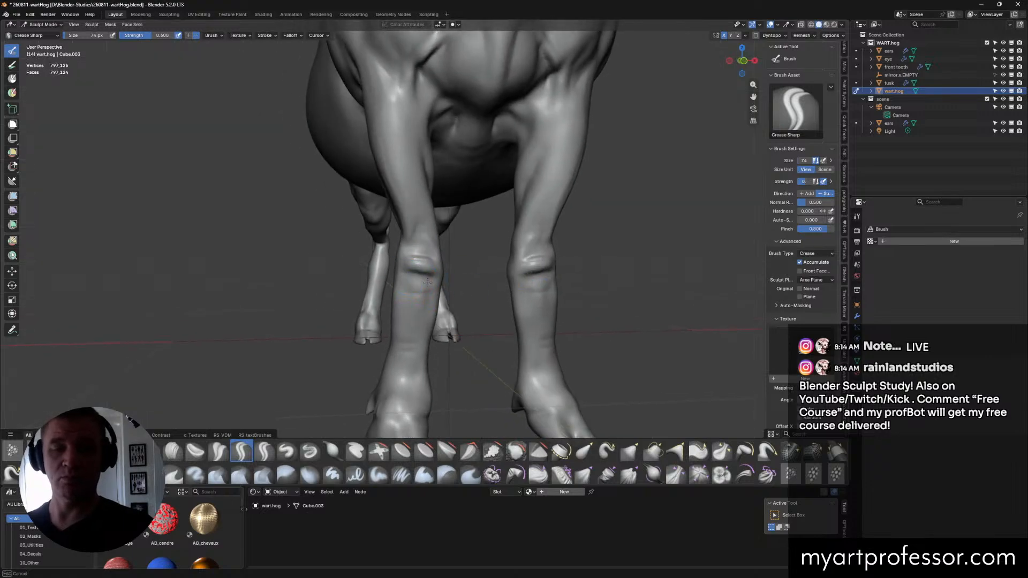
{"action": "middle_click_drag", "start_coordinate": [442, 310], "coordinate": [447, 291]}
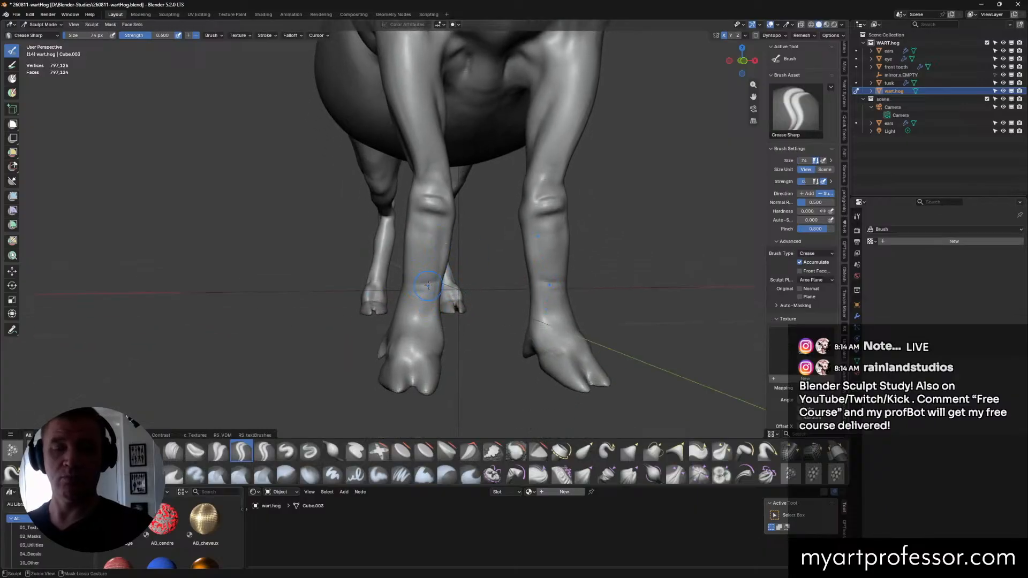
Step: Carve the crease across the front leg above the hoof and deepen the hoof cleft with the Crease Sharp brush at 54 px
{"action": "key", "text": "f"}
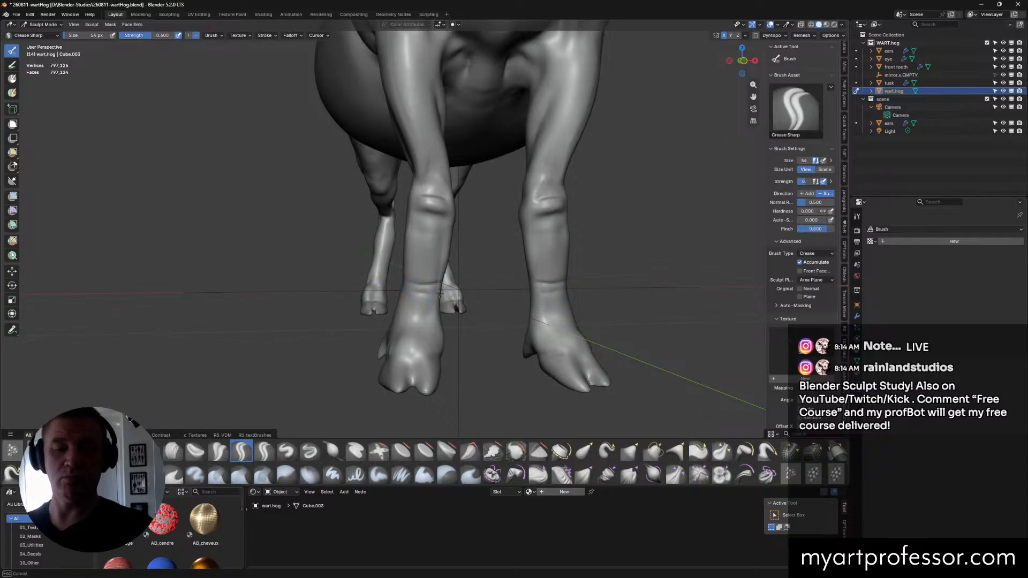
{"action": "left_click", "coordinate": [409, 287]}
{"action": "middle_click_drag", "start_coordinate": [459, 289], "coordinate": [429, 369]}
{"action": "left_click_drag", "start_coordinate": [429, 369], "coordinate": [413, 392]}
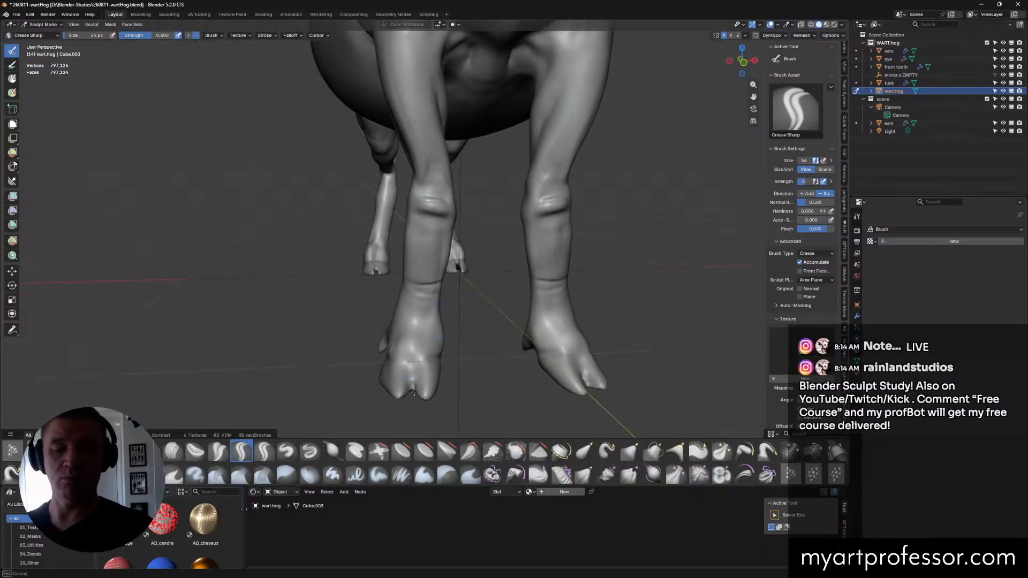
{"action": "middle_click_drag", "start_coordinate": [488, 368], "coordinate": [432, 291]}
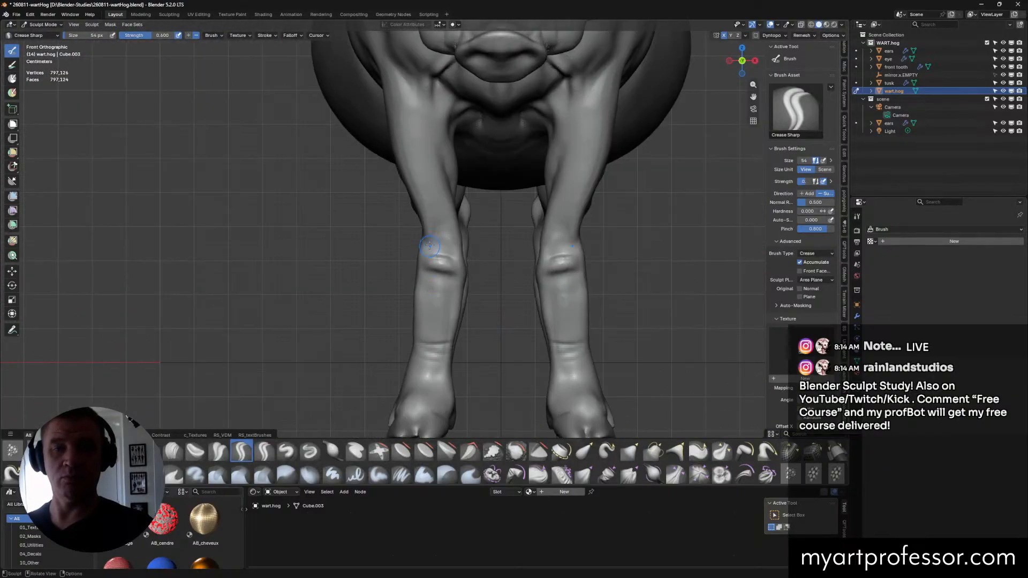
{"action": "middle_click_drag", "start_coordinate": [429, 246], "coordinate": [481, 245]}
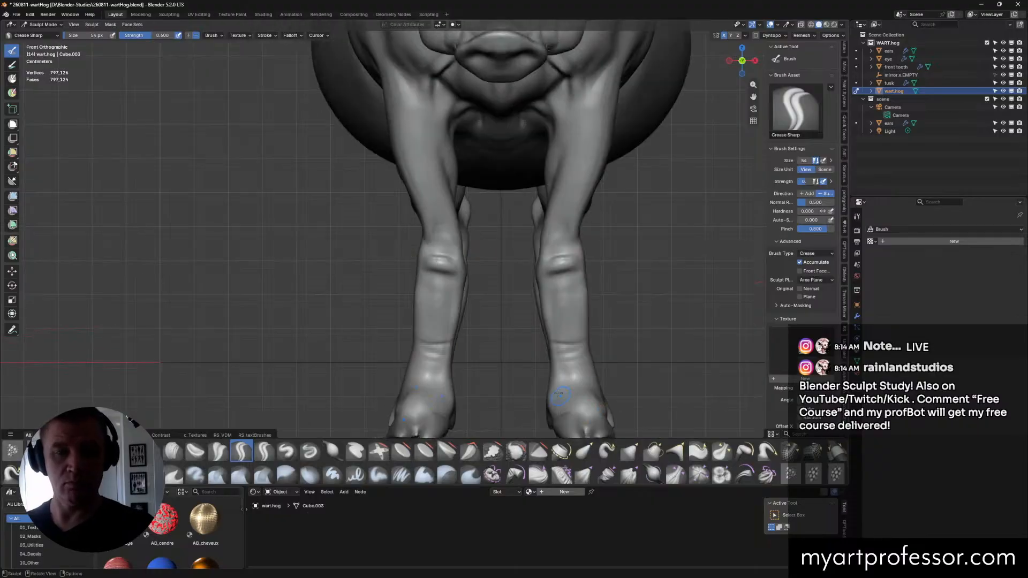
{"action": "middle_click_drag", "start_coordinate": [559, 394], "coordinate": [530, 340]}
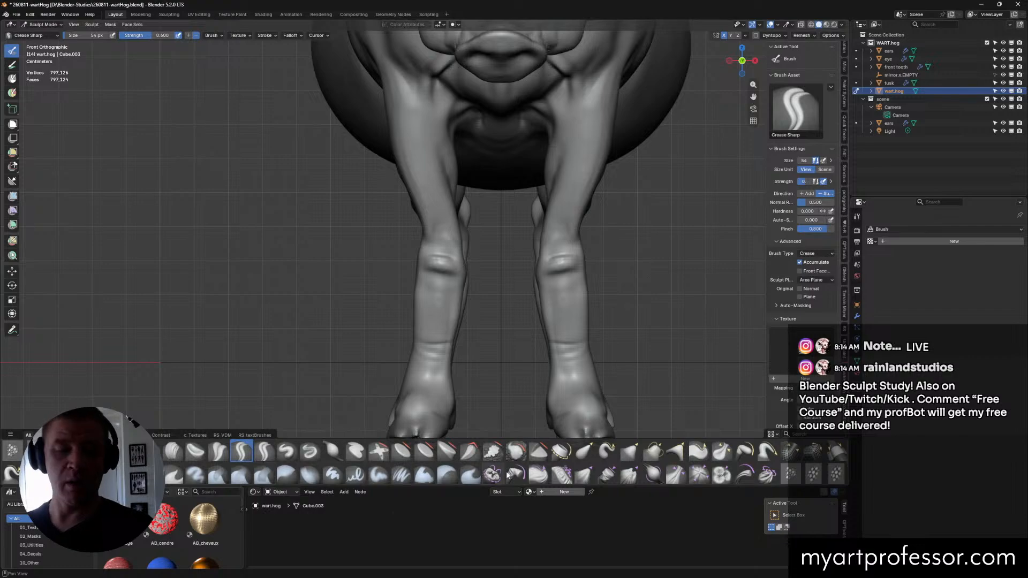
Step: Reshape the front legs around the forearm and knee with the Grab brush
{"action": "left_click", "coordinate": [630, 455]}
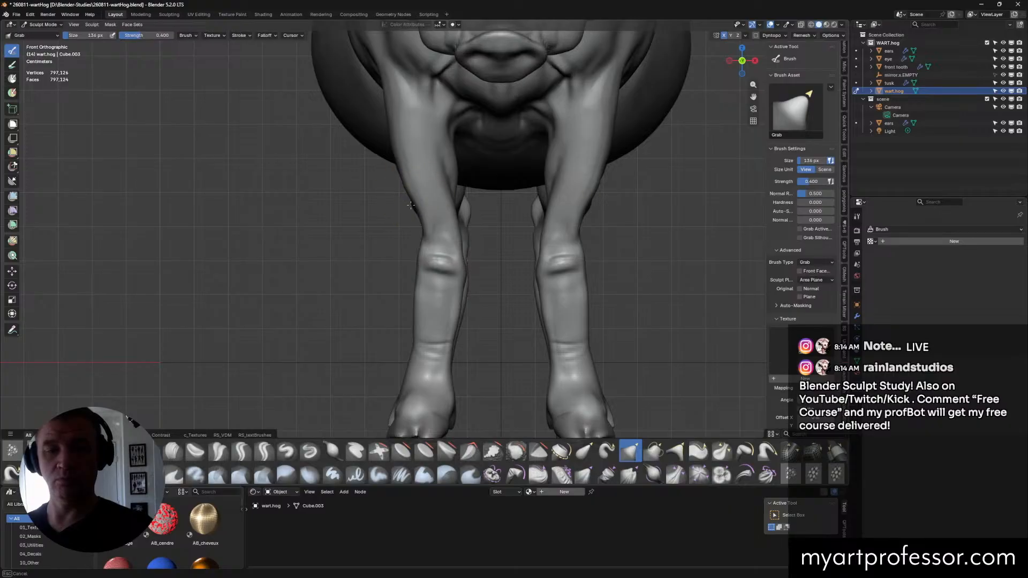
{"action": "mouse_move", "coordinate": [410, 205]}
{"action": "middle_mouse_down"}
{"action": "mouse_move", "coordinate": [391, 200]}
{"action": "mouse_move", "coordinate": [419, 202]}
{"action": "mouse_move", "coordinate": [373, 222]}
{"action": "mouse_move", "coordinate": [397, 214]}
{"action": "mouse_move", "coordinate": [387, 213]}
{"action": "mouse_move", "coordinate": [465, 225]}
{"action": "middle_mouse_up"}
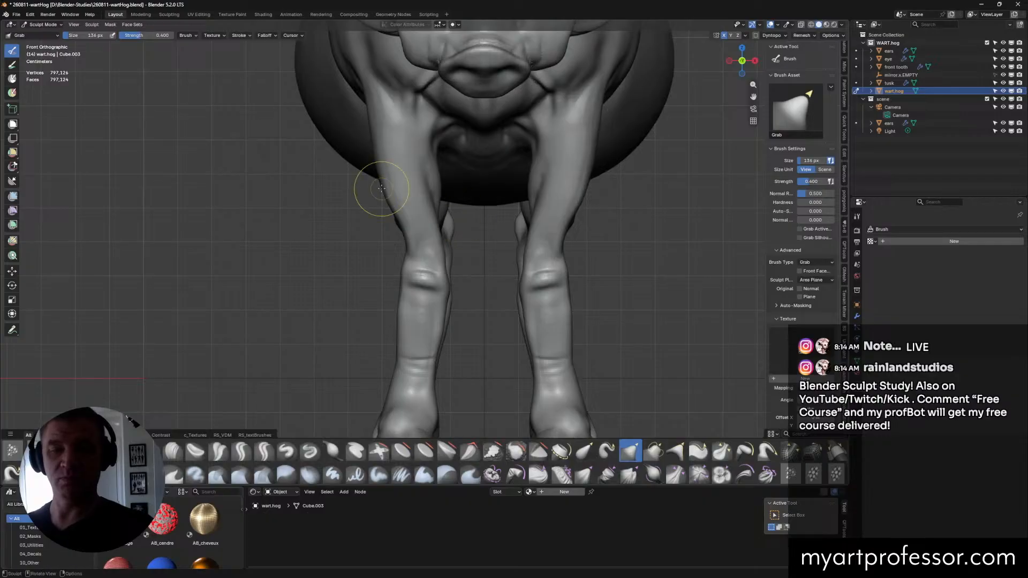
{"action": "middle_click_drag", "start_coordinate": [399, 208], "coordinate": [474, 188]}
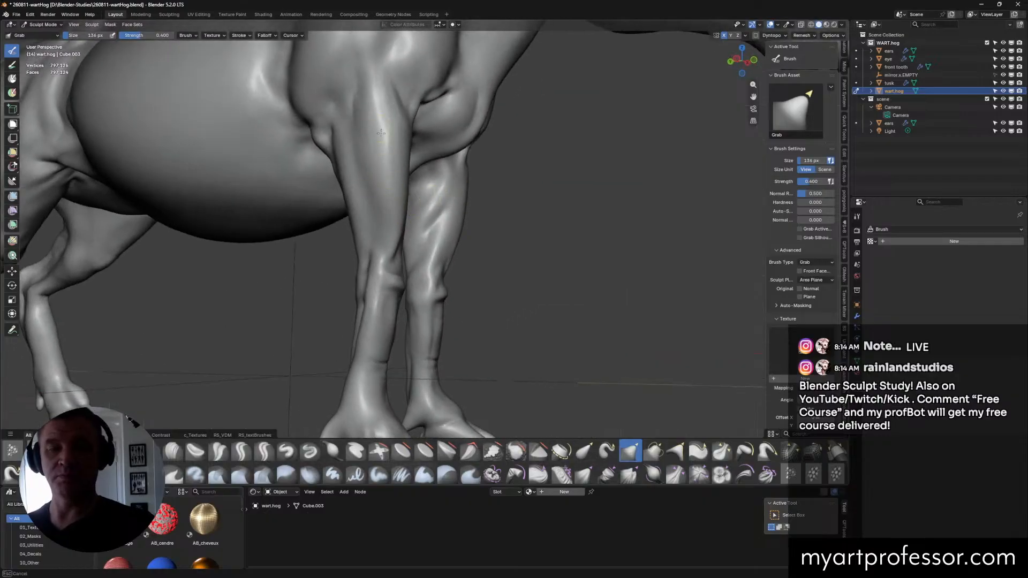
{"action": "left_click_drag", "start_coordinate": [383, 141], "coordinate": [374, 94]}
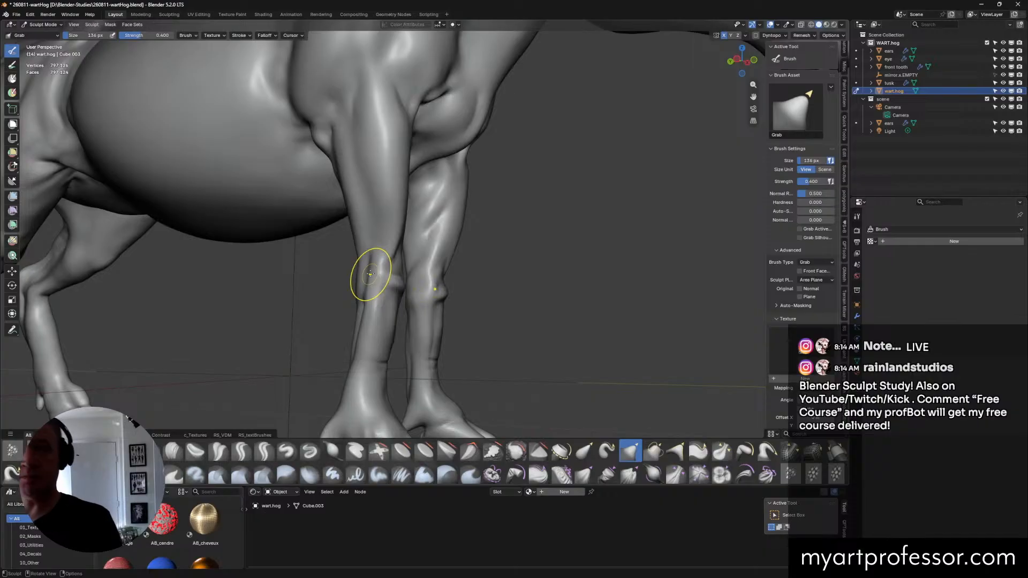
Step: Adjust the tips and outer edges of the front hooves from the underside with the Grab brush
{"action": "mouse_move", "coordinate": [370, 274]}
{"action": "middle_mouse_down"}
{"action": "mouse_move", "coordinate": [560, 323]}
{"action": "mouse_move", "coordinate": [482, 252]}
{"action": "middle_mouse_up"}
{"action": "mouse_move", "coordinate": [535, 287]}
{"action": "middle_mouse_down"}
{"action": "mouse_move", "coordinate": [571, 260]}
{"action": "mouse_move", "coordinate": [567, 292]}
{"action": "mouse_move", "coordinate": [551, 294]}
{"action": "middle_mouse_up"}
{"action": "scroll", "coordinate": [527, 337], "scroll_direction": "up", "scroll_amount": 8}
{"action": "middle_click_drag", "start_coordinate": [527, 338], "coordinate": [518, 343]}
{"action": "scroll", "coordinate": [518, 343], "scroll_direction": "down", "scroll_amount": 10}
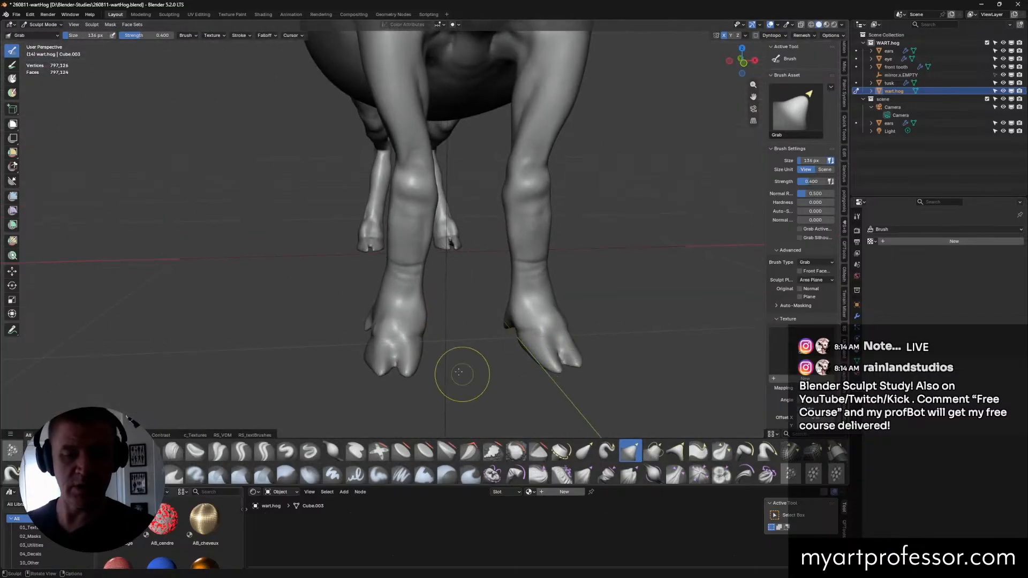
{"action": "middle_click_drag", "start_coordinate": [460, 372], "coordinate": [486, 258]}
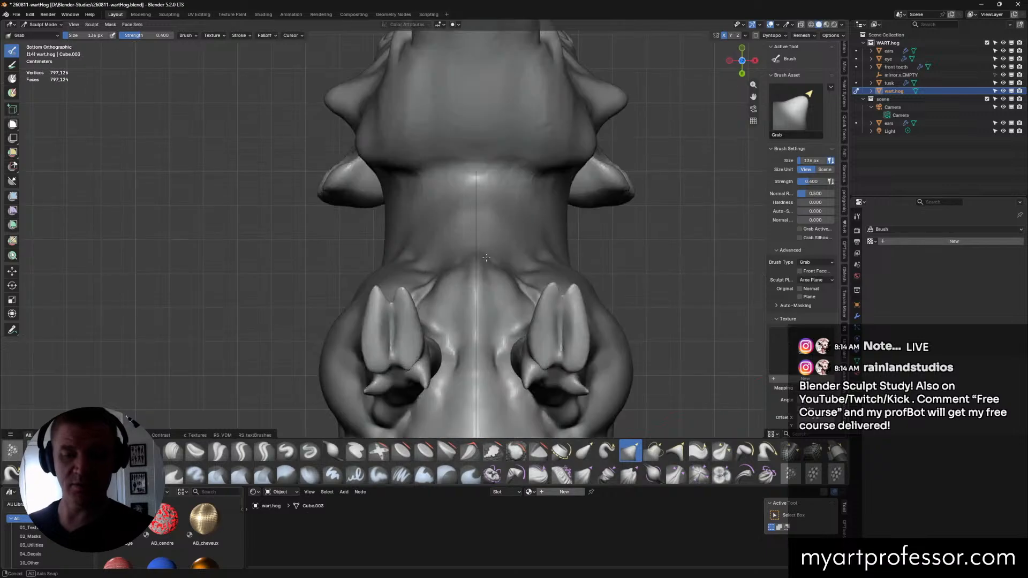
{"action": "mouse_move", "coordinate": [412, 305]}
{"action": "left_mouse_down"}
{"action": "mouse_move", "coordinate": [364, 312]}
{"action": "mouse_move", "coordinate": [403, 292]}
{"action": "left_mouse_up"}
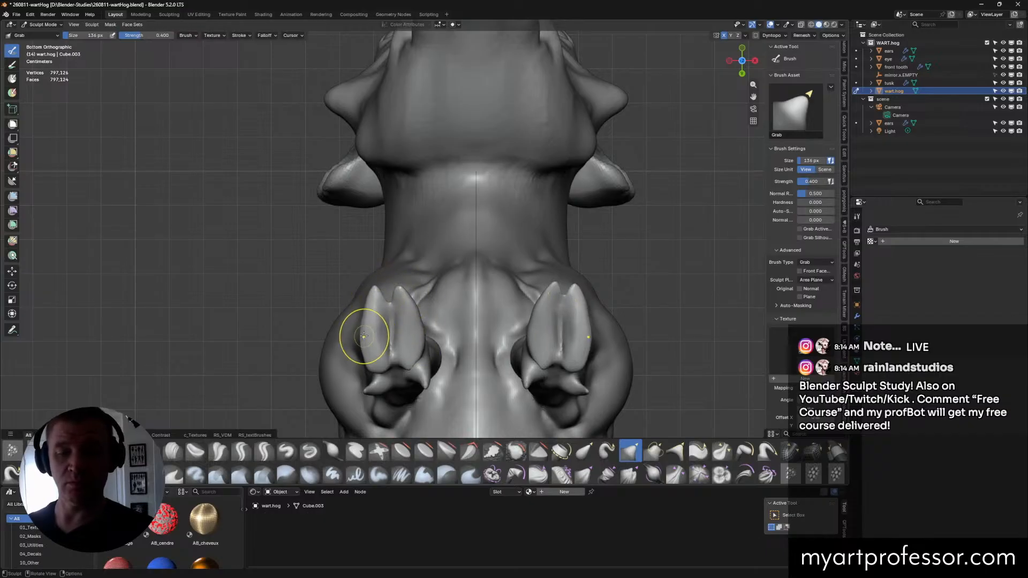
{"action": "left_click_drag", "start_coordinate": [368, 333], "coordinate": [362, 353]}
{"action": "left_click_drag", "start_coordinate": [379, 297], "coordinate": [369, 301]}
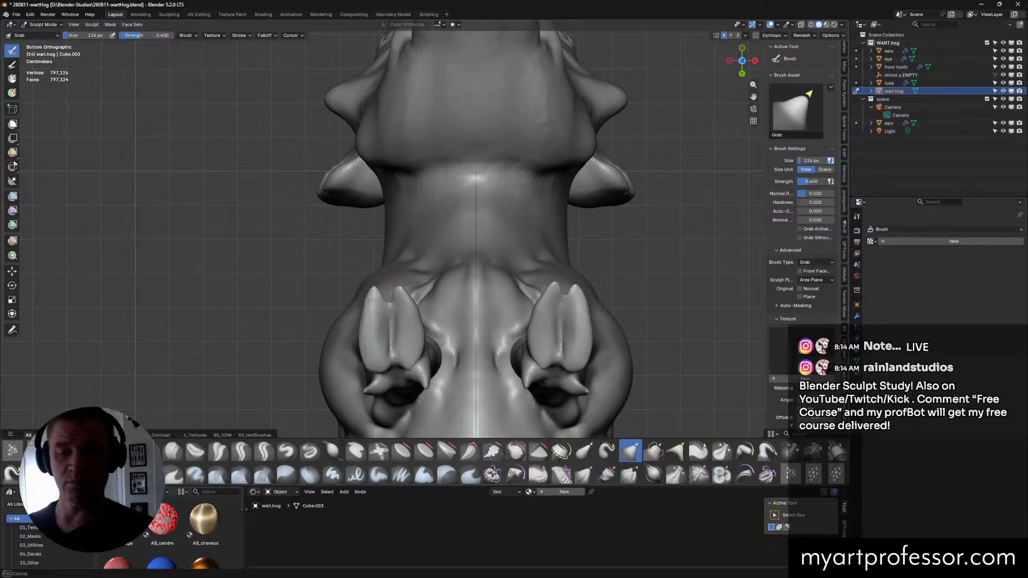
Step: Refine the cleft between the toes of the front hooves with the Pull brush at 52 px
{"action": "key", "text": "f"}
{"action": "left_click", "coordinate": [390, 323]}
{"action": "left_click", "coordinate": [767, 451]}
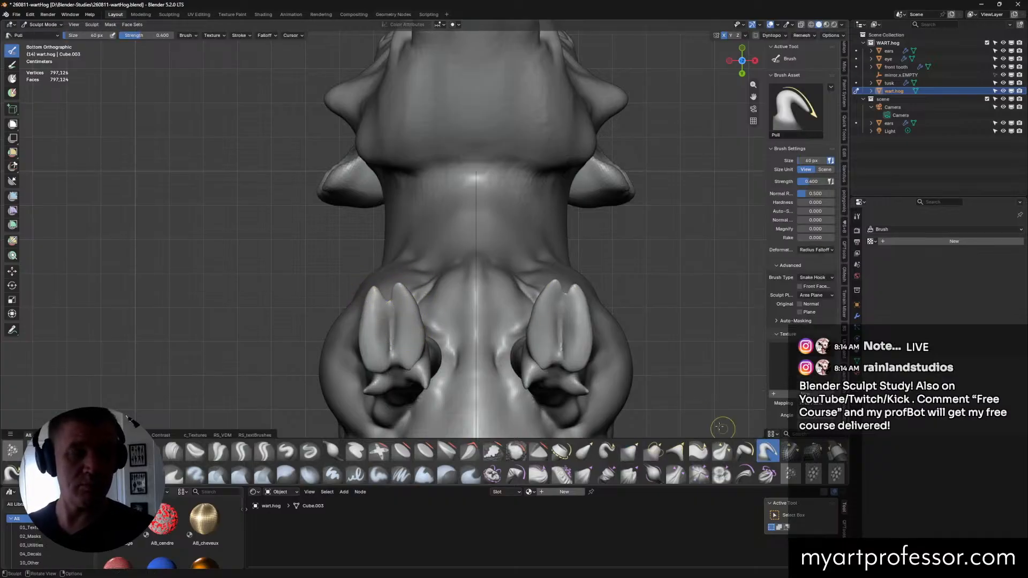
{"action": "key", "text": "f"}
{"action": "left_click", "coordinate": [489, 276]}
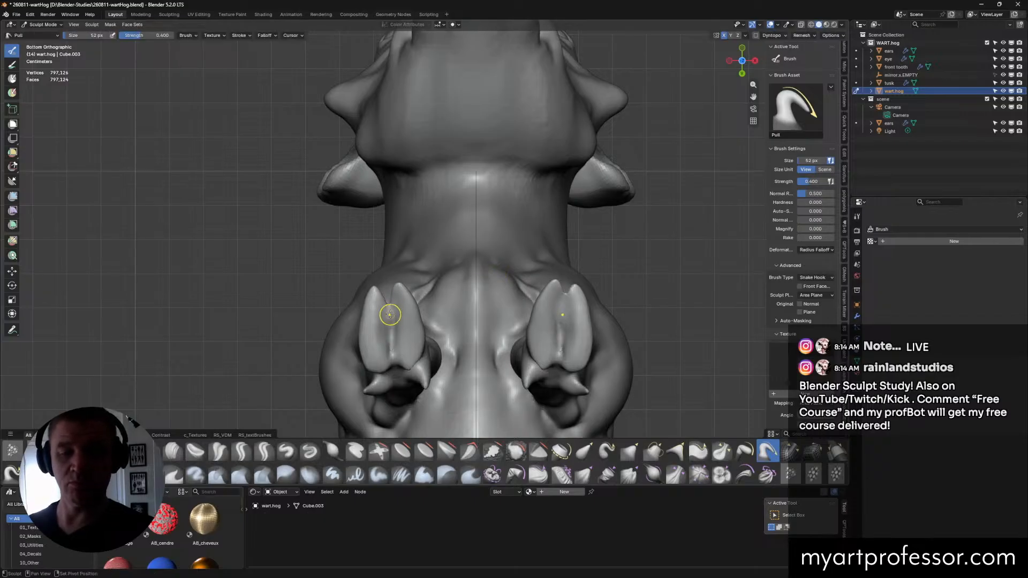
{"action": "middle_click_drag", "start_coordinate": [467, 331], "coordinate": [498, 309]}
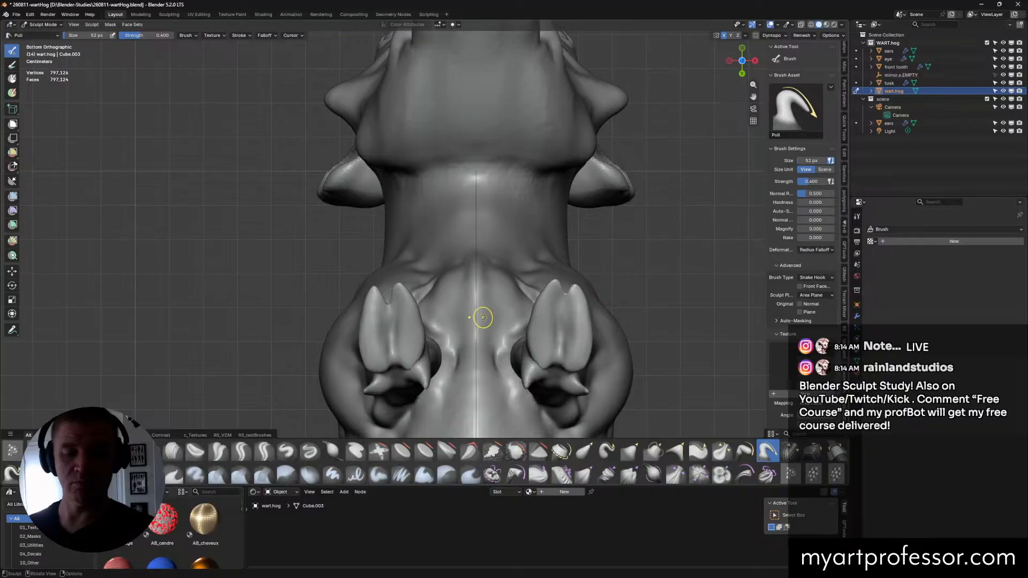
Step: Set the Pull brush to 100 px and reshape the dewclaws behind the front hooves in side view
{"action": "key", "text": "f"}
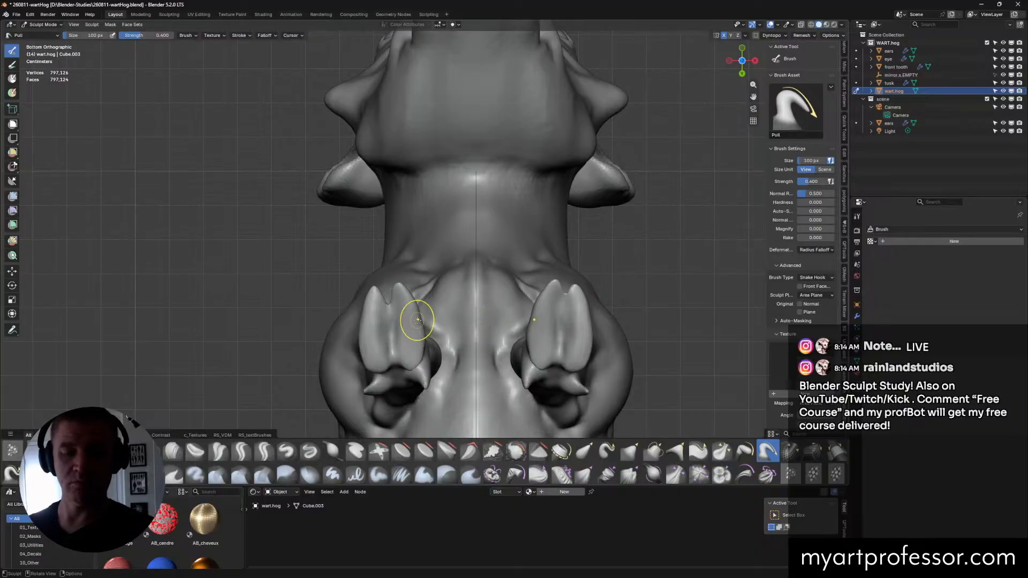
{"action": "middle_click_drag", "start_coordinate": [466, 291], "coordinate": [564, 389], "text": "alt"}
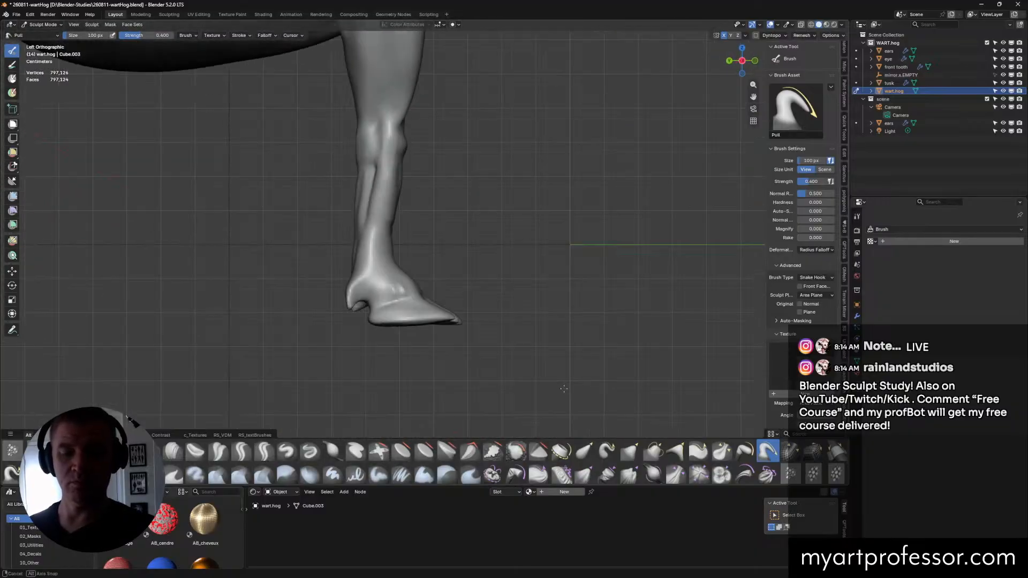
{"action": "left_click_drag", "start_coordinate": [350, 308], "coordinate": [347, 306]}
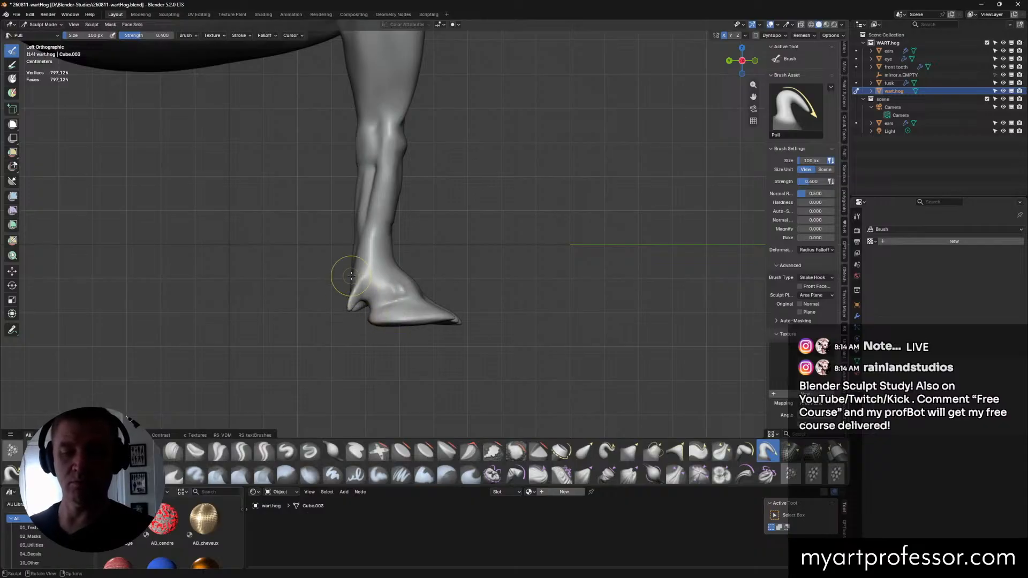
{"action": "middle_click_drag", "start_coordinate": [450, 241], "coordinate": [450, 268], "text": "shift"}
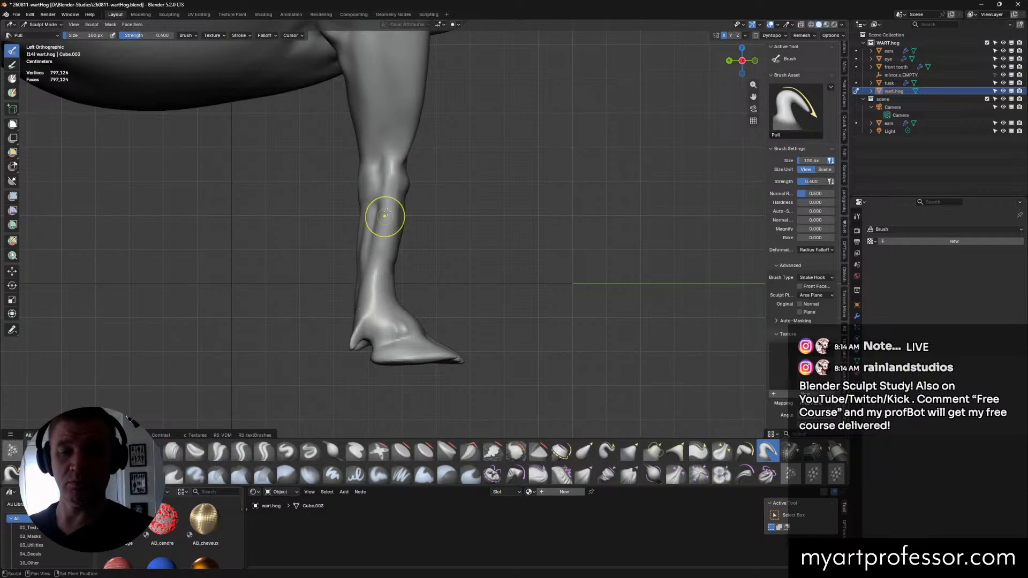
Step: Even out the surface of the front lower legs and knees with the Scrape/Fill brush at 100 px
{"action": "middle_click_drag", "start_coordinate": [509, 244], "coordinate": [378, 252]}
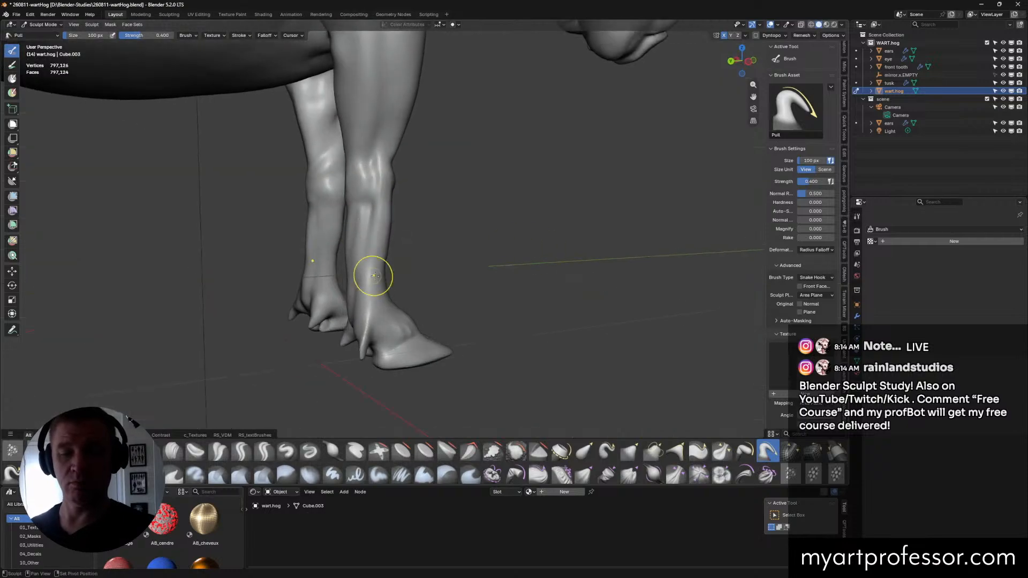
{"action": "left_click", "coordinate": [492, 451]}
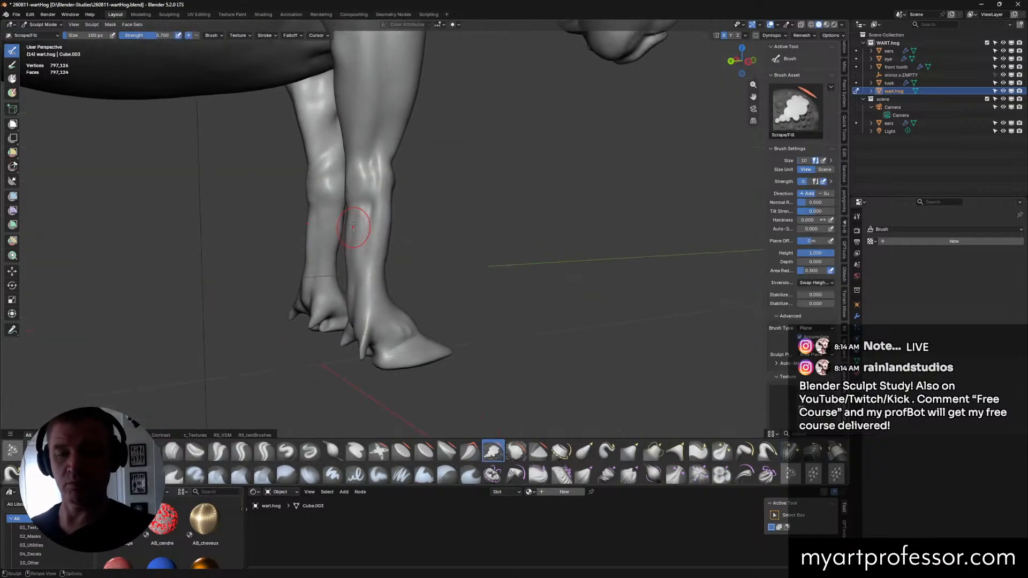
{"action": "middle_click_drag", "start_coordinate": [411, 236], "coordinate": [427, 236]}
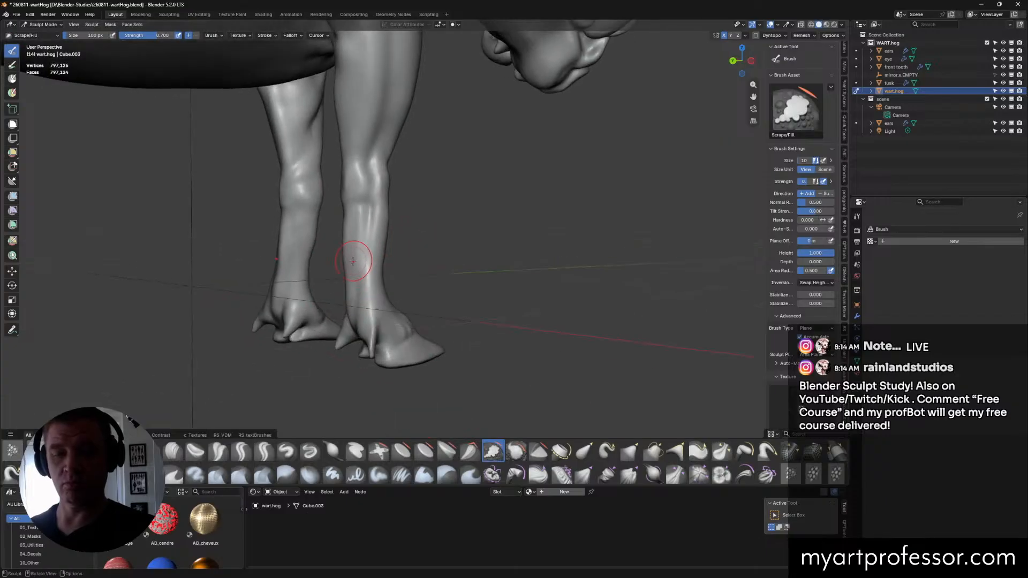
{"action": "left_click_drag", "start_coordinate": [355, 259], "coordinate": [362, 211]}
{"action": "left_click_drag", "start_coordinate": [365, 291], "coordinate": [364, 215]}
{"action": "left_click_drag", "start_coordinate": [364, 215], "coordinate": [358, 206]}
{"action": "left_click_drag", "start_coordinate": [373, 300], "coordinate": [372, 280]}
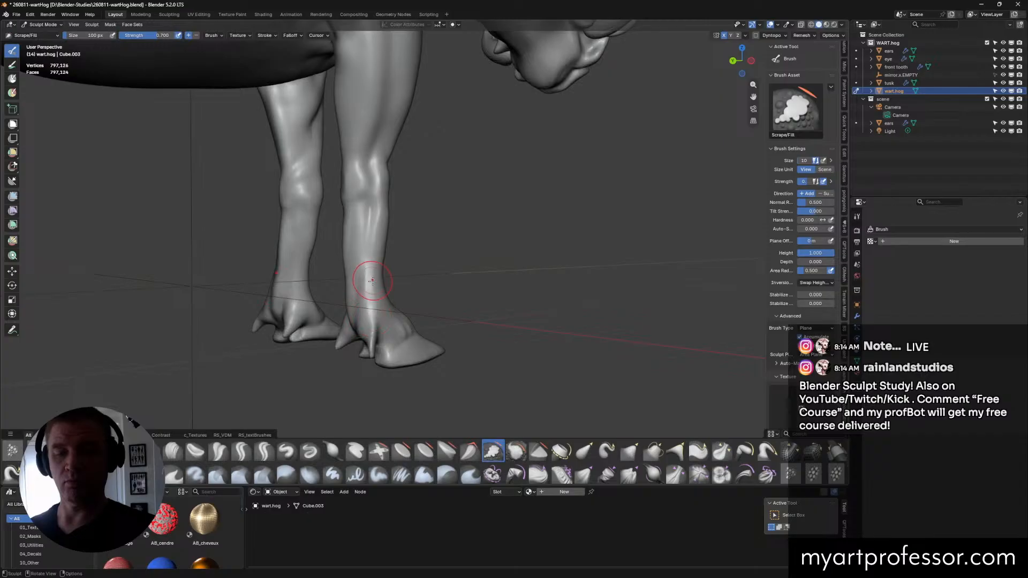
{"action": "middle_click_drag", "start_coordinate": [454, 222], "coordinate": [391, 236]}
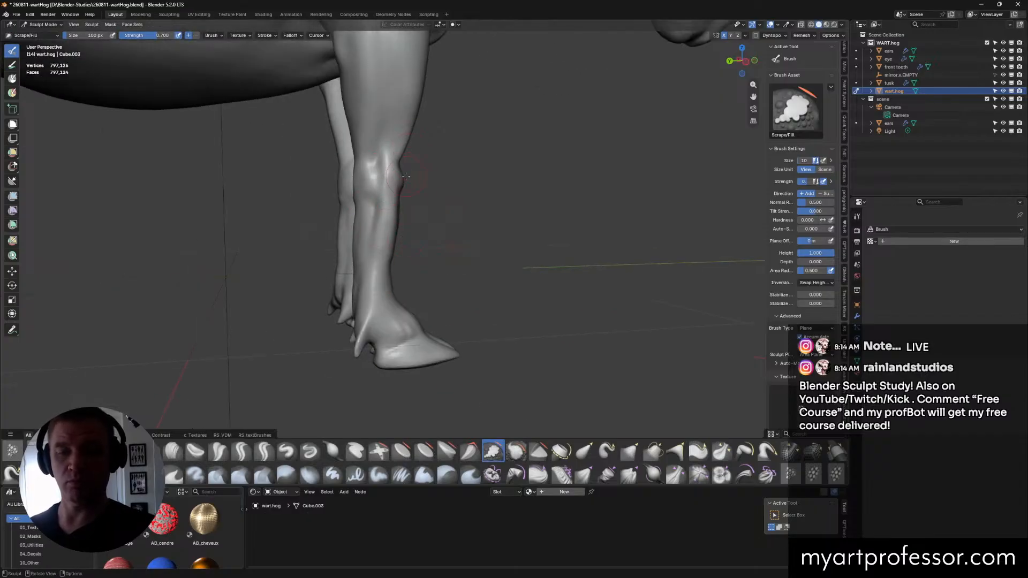
{"action": "middle_click_drag", "start_coordinate": [591, 328], "coordinate": [521, 336]}
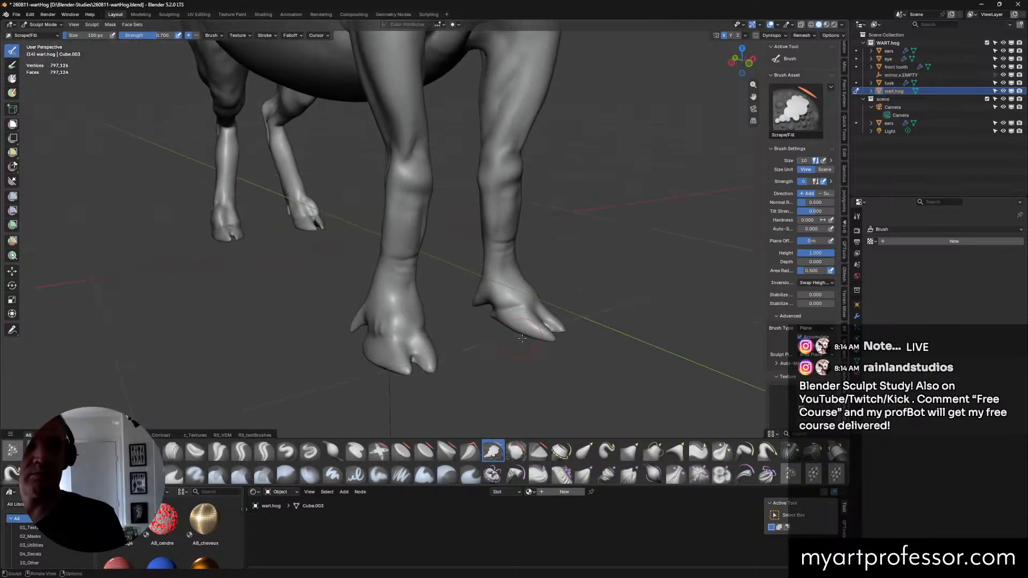
Step: Adjust the inner contour of the front knees in front view with the Grab brush at 134 px, and save the file
{"action": "middle_click_drag", "start_coordinate": [598, 392], "coordinate": [484, 318], "text": "alt"}
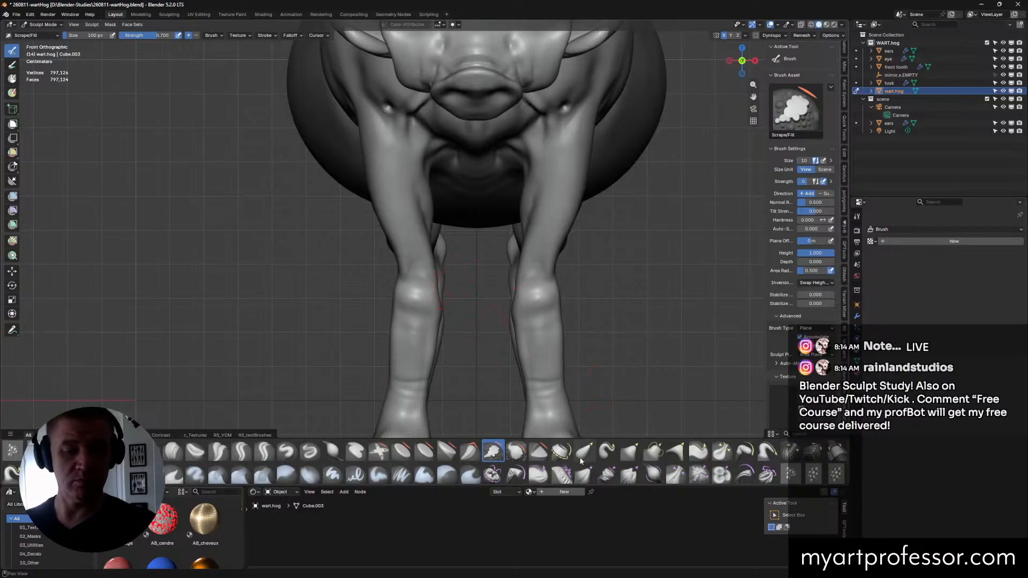
{"action": "left_click", "coordinate": [630, 451]}
{"action": "key", "text": "f"}
{"action": "left_click", "coordinate": [438, 287]}
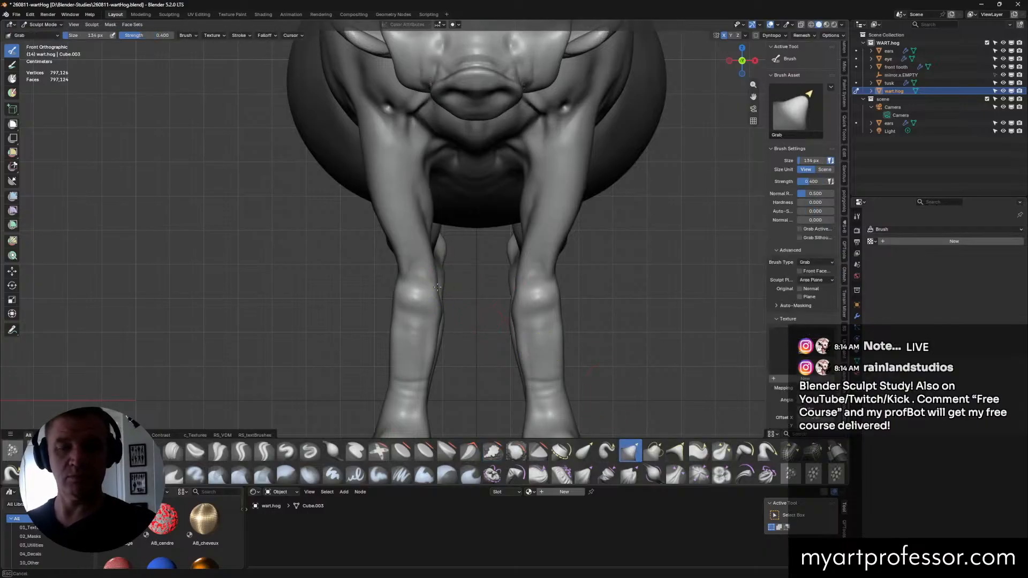
{"action": "mouse_move", "coordinate": [441, 288]}
{"action": "left_mouse_down"}
{"action": "mouse_move", "coordinate": [431, 218]}
{"action": "mouse_move", "coordinate": [439, 229]}
{"action": "left_mouse_up"}
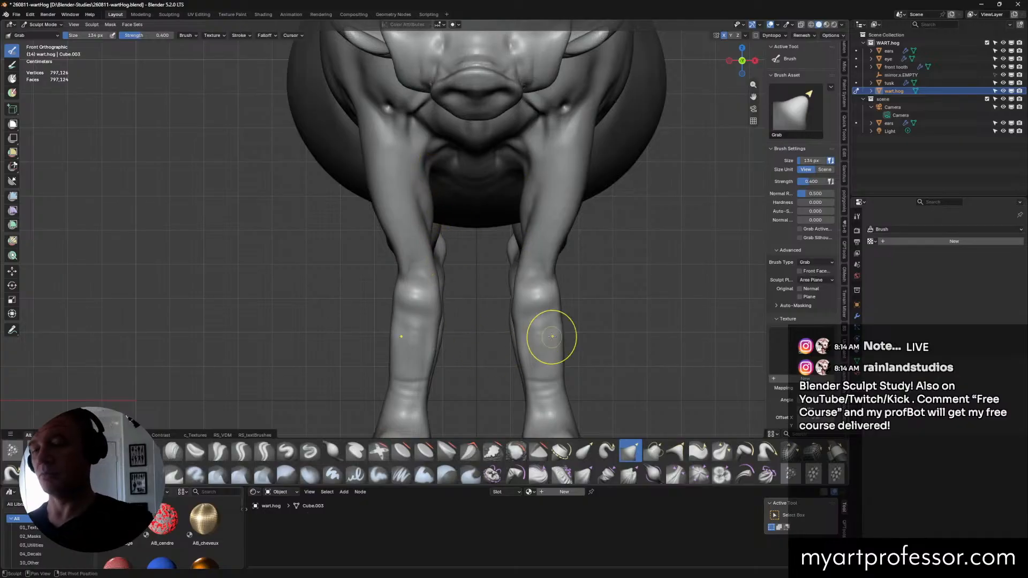
{"action": "middle_click_drag", "start_coordinate": [546, 335], "coordinate": [506, 265], "text": "shift"}
{"action": "key", "text": "ctrl+s"}
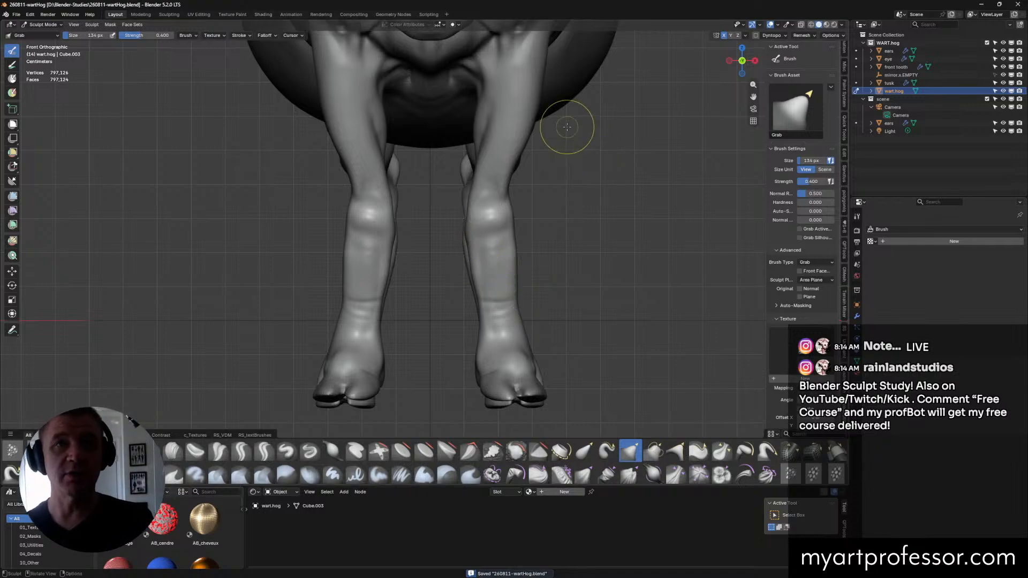
Step: Shrink the Grab brush to about 106 px and reshape the front contour of the front knees
{"action": "middle_click_drag", "start_coordinate": [553, 298], "coordinate": [611, 303]}
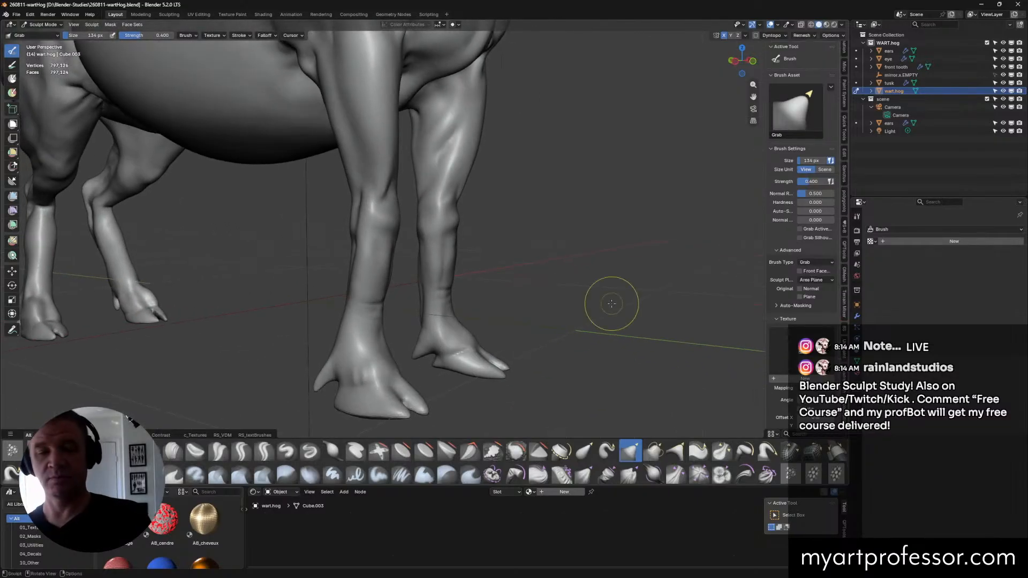
{"action": "left_click_drag", "start_coordinate": [465, 237], "coordinate": [462, 237]}
{"action": "key", "text": "f"}
{"action": "left_click", "coordinate": [471, 240]}
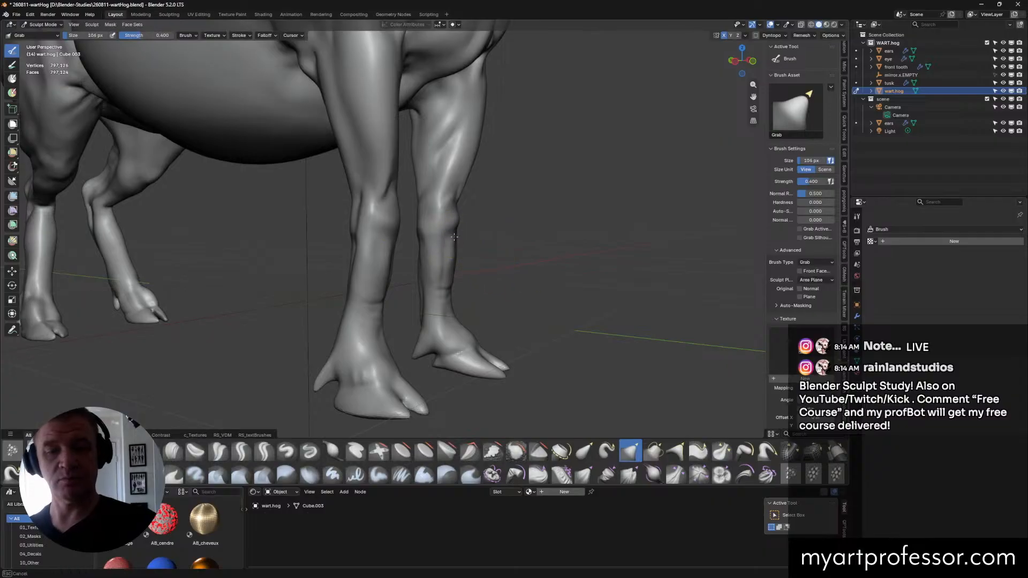
{"action": "mouse_move", "coordinate": [455, 220]}
{"action": "left_mouse_down"}
{"action": "mouse_move", "coordinate": [452, 201]}
{"action": "mouse_move", "coordinate": [464, 193]}
{"action": "left_mouse_up"}
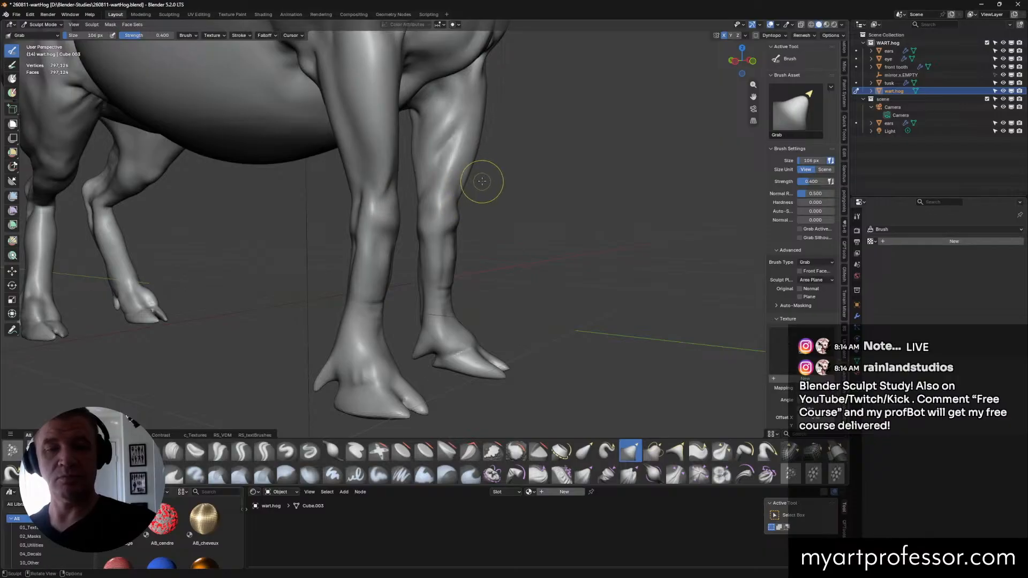
Step: Enlarge the Grab brush to 140 px and reshape the front contour of the forearms just above the knees
{"action": "key", "text": "f"}
{"action": "left_click", "coordinate": [478, 177]}
{"action": "left_click_drag", "start_coordinate": [468, 175], "coordinate": [473, 168]}
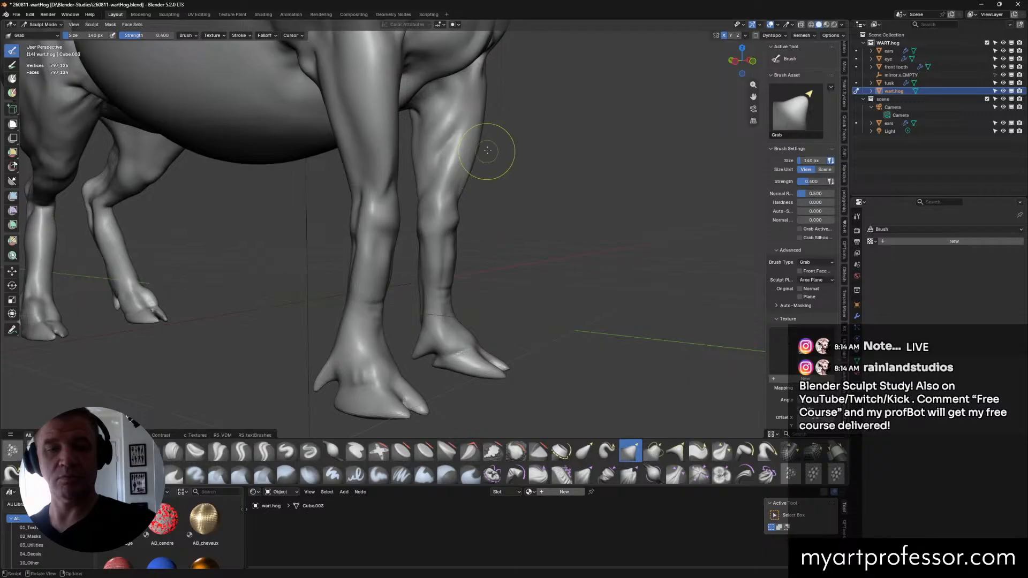
Step: Reshape the heel and upper slope of the front hooves, mainly in side view, with the Grab brush at 140 px
{"action": "middle_click_drag", "start_coordinate": [524, 179], "coordinate": [539, 223]}
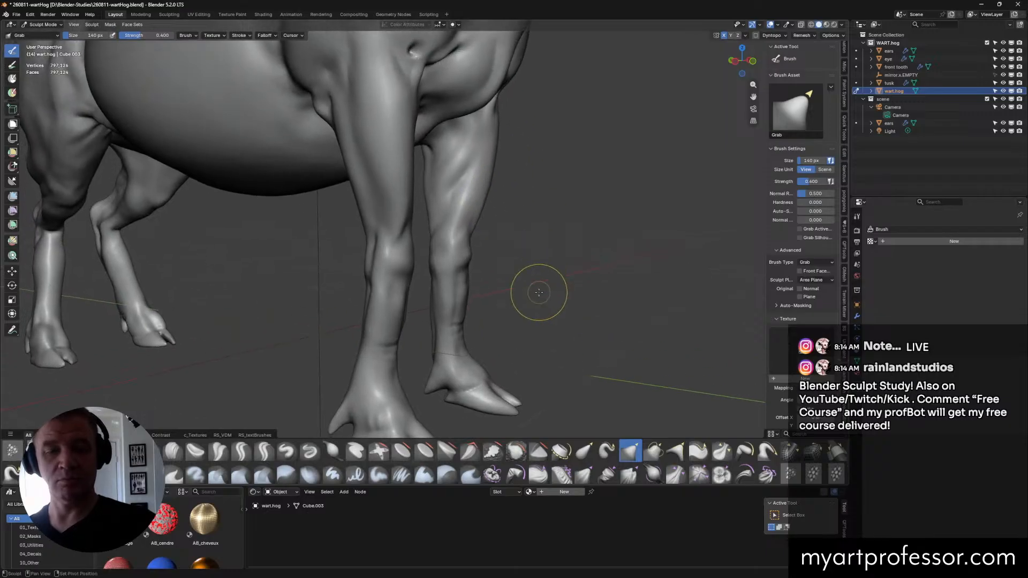
{"action": "middle_click_drag", "start_coordinate": [539, 291], "coordinate": [525, 237]}
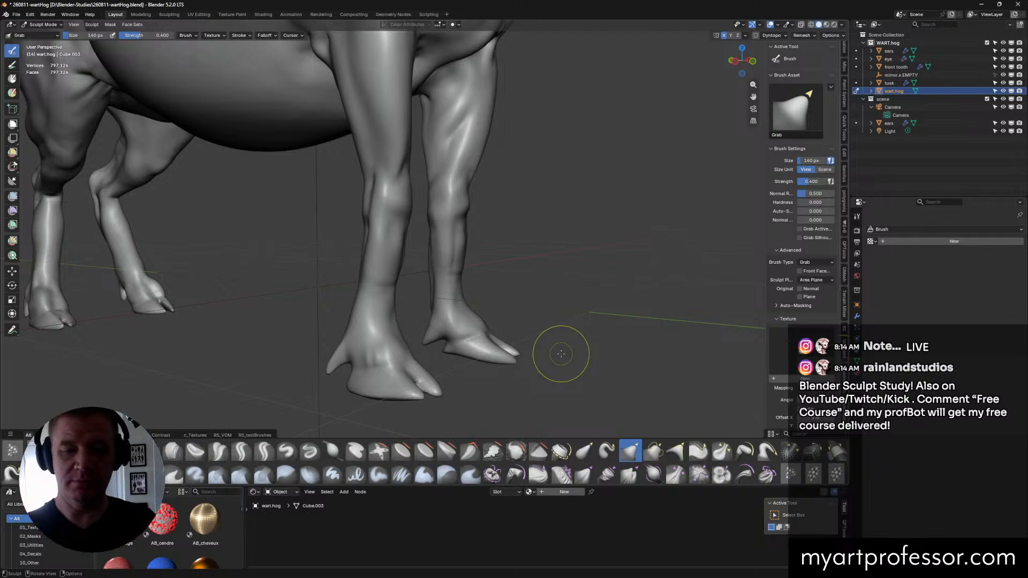
{"action": "mouse_move", "coordinate": [500, 321]}
{"action": "left_mouse_down"}
{"action": "mouse_move", "coordinate": [499, 336]}
{"action": "mouse_move", "coordinate": [516, 335]}
{"action": "mouse_move", "coordinate": [503, 332]}
{"action": "left_mouse_up"}
{"action": "key", "text": "KP_3"}
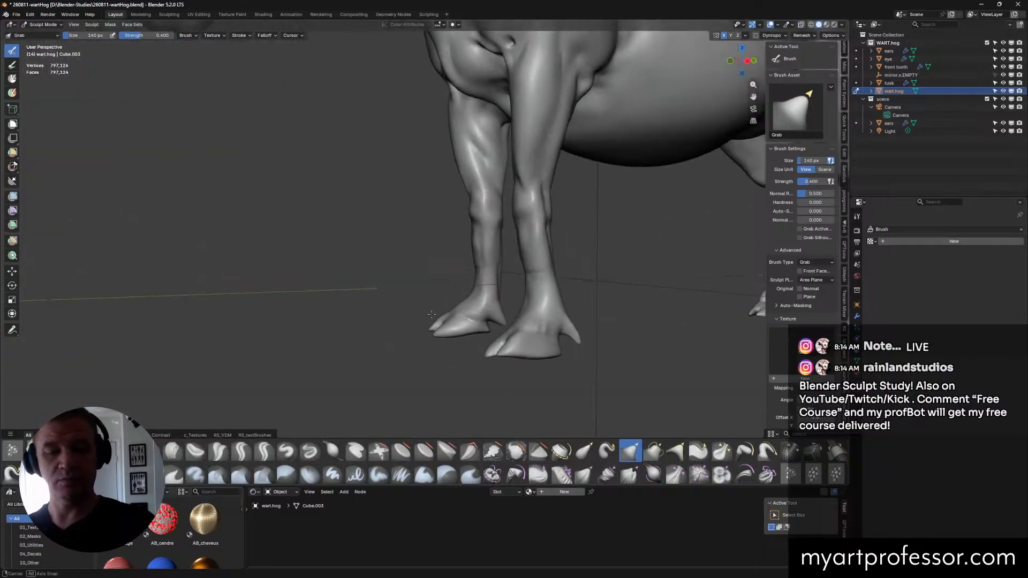
{"action": "middle_click_drag", "start_coordinate": [621, 321], "coordinate": [575, 356]}
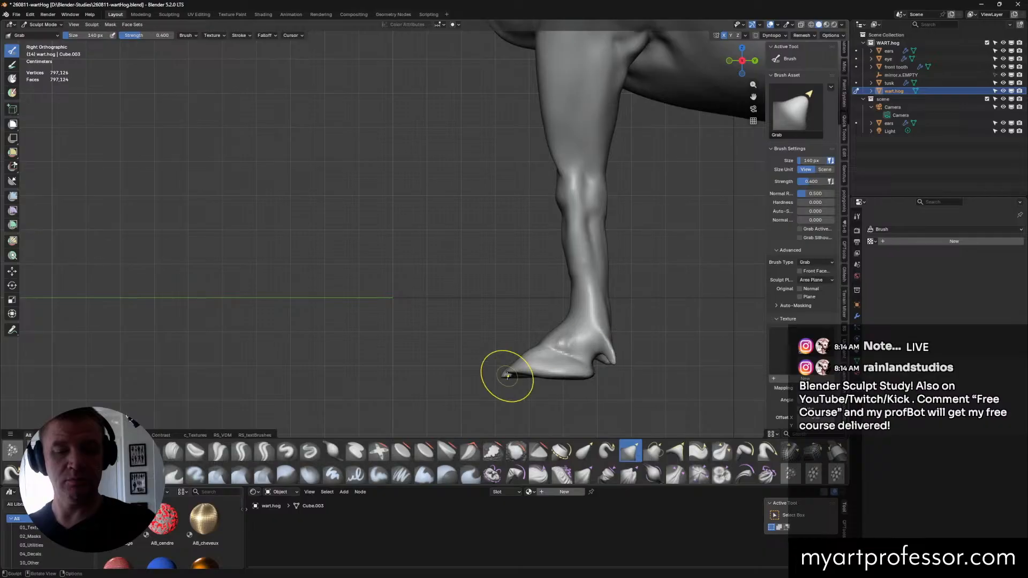
{"action": "left_click_drag", "start_coordinate": [597, 353], "coordinate": [587, 368]}
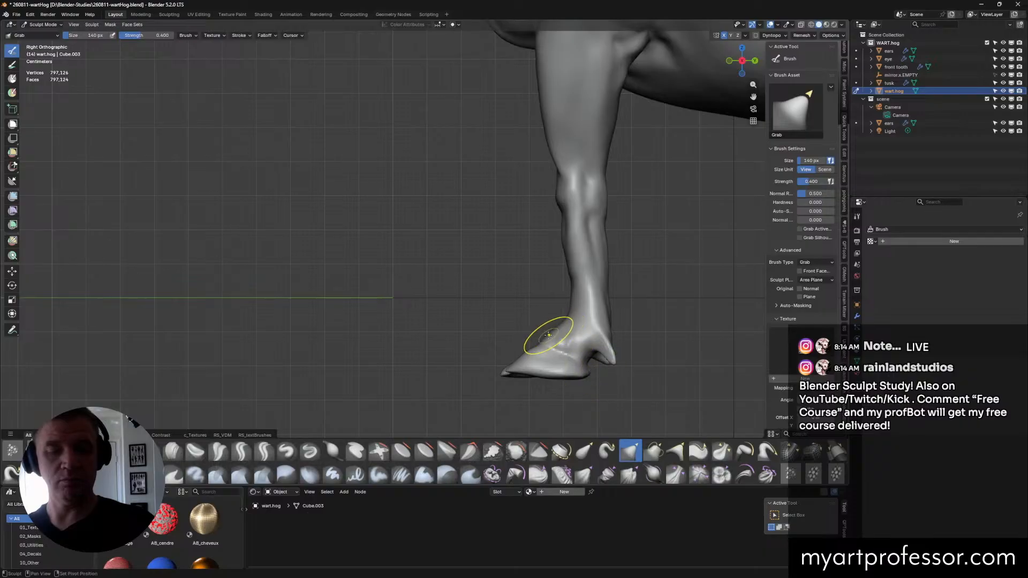
{"action": "left_click_drag", "start_coordinate": [560, 333], "coordinate": [533, 356]}
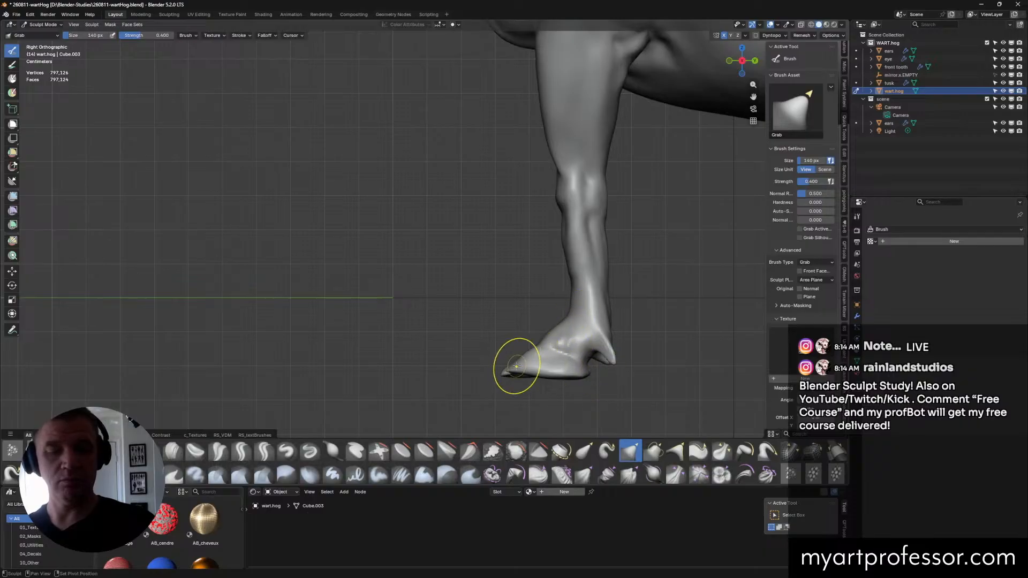
Step: Save the file and carve a crease across the front of the front knees with the Crease Sharp brush at 78 px
{"action": "mouse_move", "coordinate": [569, 275]}
{"action": "middle_mouse_down"}
{"action": "mouse_move", "coordinate": [604, 309]}
{"action": "mouse_move", "coordinate": [567, 301]}
{"action": "mouse_move", "coordinate": [616, 320]}
{"action": "middle_mouse_up"}
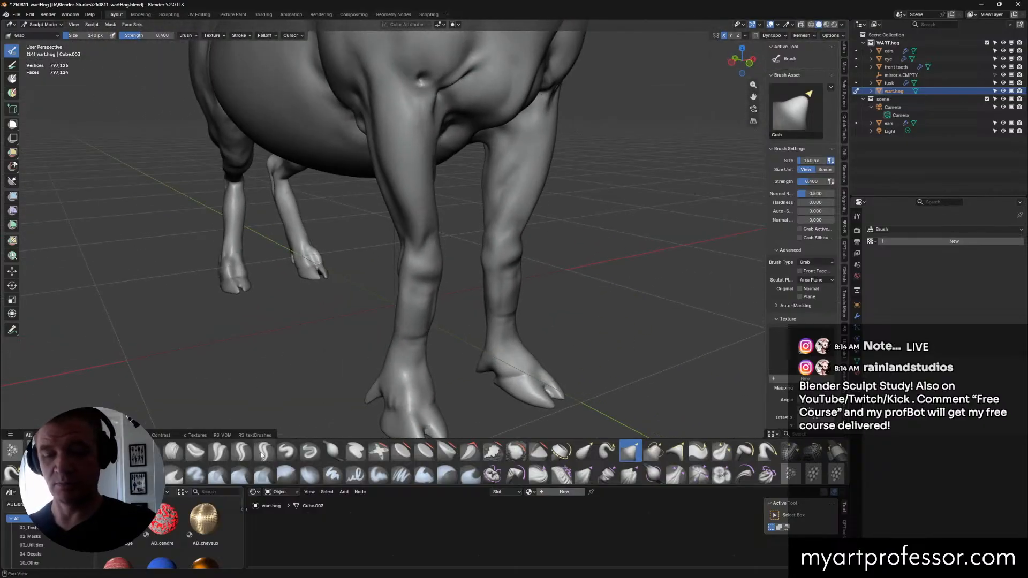
{"action": "left_click", "coordinate": [242, 451]}
{"action": "key", "text": "ctrl+s"}
{"action": "key", "text": "f"}
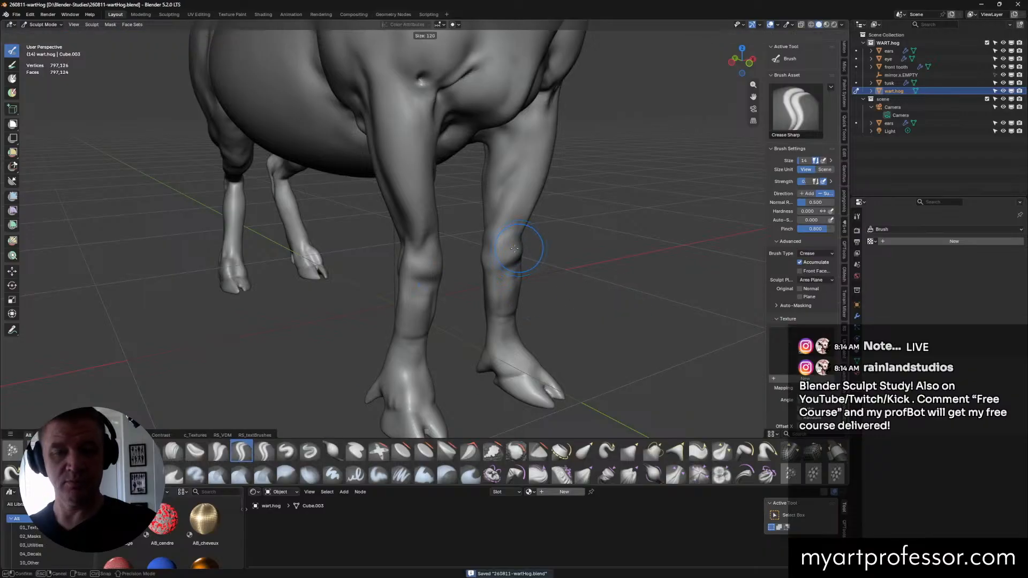
{"action": "left_click", "coordinate": [514, 247]}
{"action": "middle_click_drag", "start_coordinate": [517, 238], "coordinate": [524, 232]}
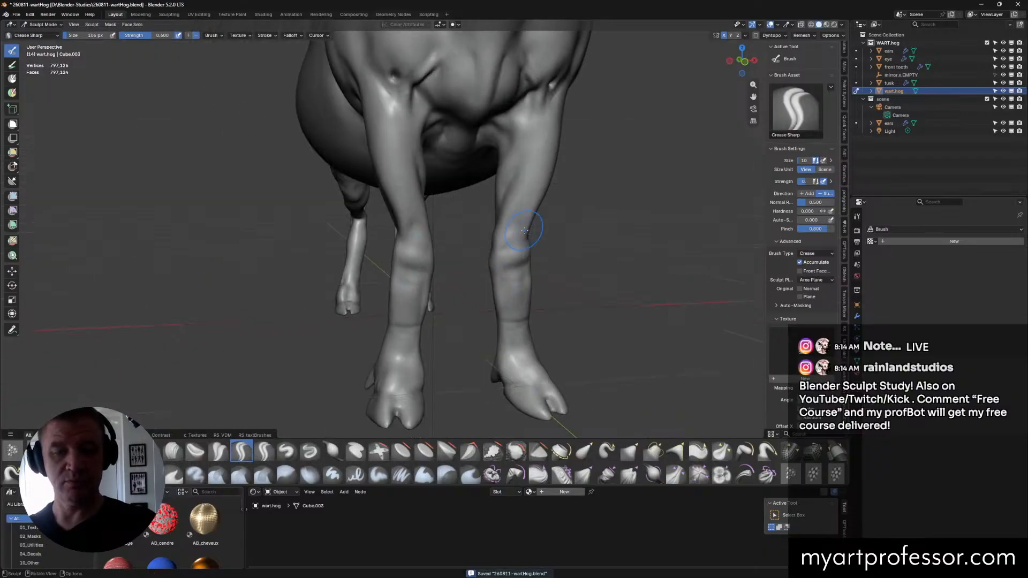
{"action": "key", "text": "f"}
{"action": "left_click", "coordinate": [512, 269]}
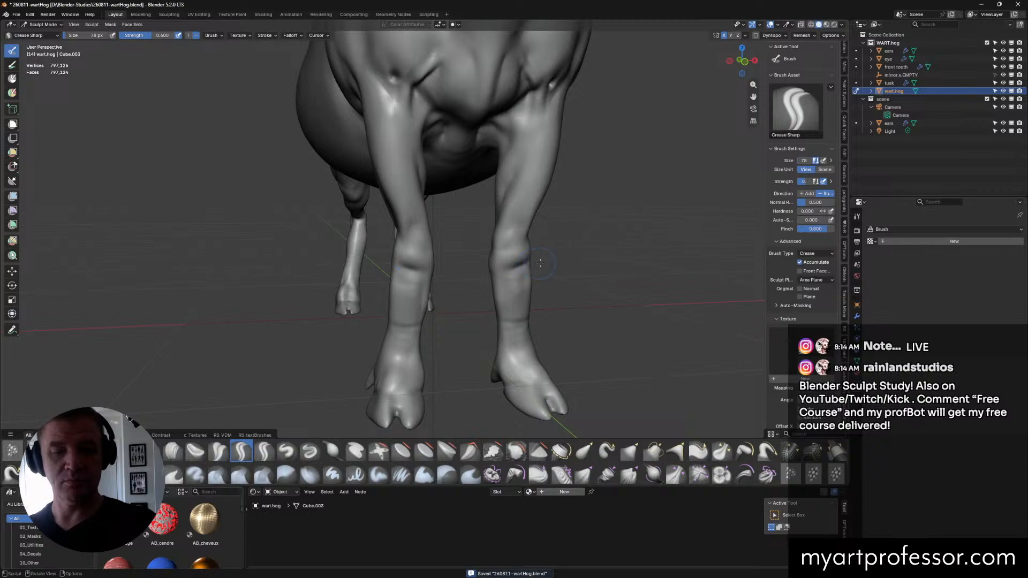
Step: Shrink the Crease Sharp brush to 48 px and crease the lower front legs just above the fetlocks
{"action": "mouse_move", "coordinate": [539, 263]}
{"action": "middle_mouse_down"}
{"action": "mouse_move", "coordinate": [520, 265]}
{"action": "mouse_move", "coordinate": [572, 242]}
{"action": "middle_mouse_up"}
{"action": "key", "text": "f"}
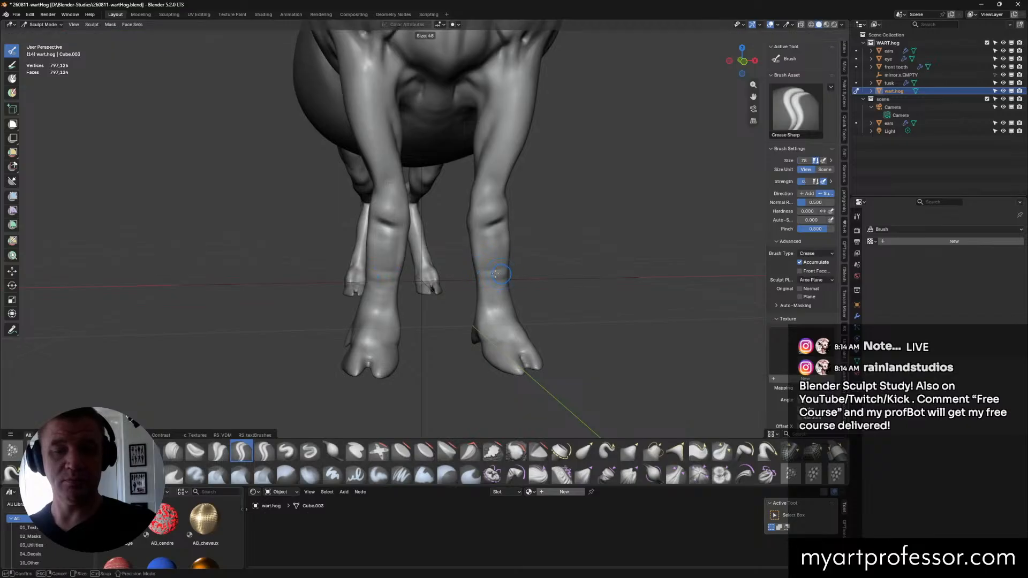
{"action": "left_click", "coordinate": [483, 272]}
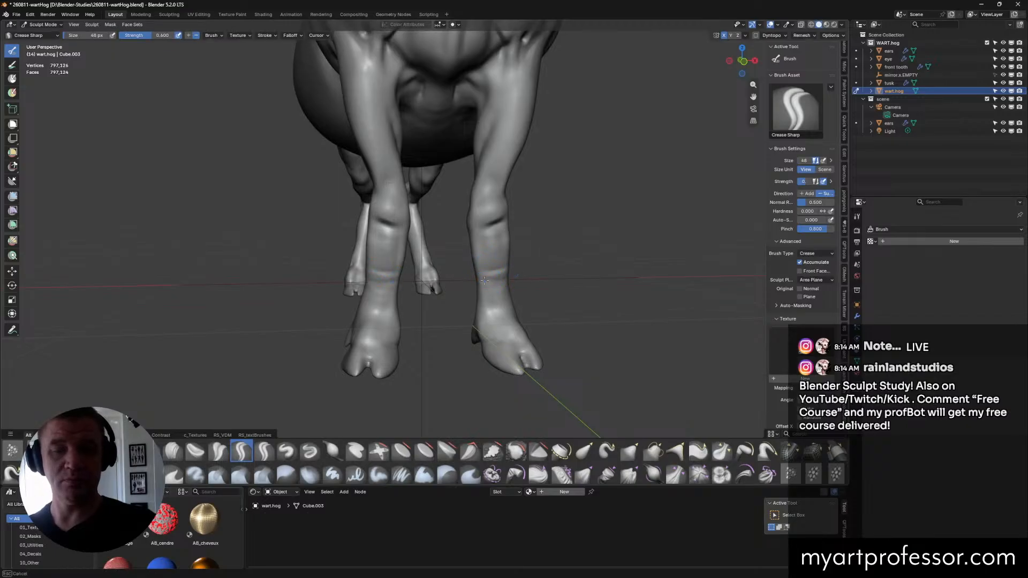
{"action": "middle_click_drag", "start_coordinate": [512, 281], "coordinate": [550, 314]}
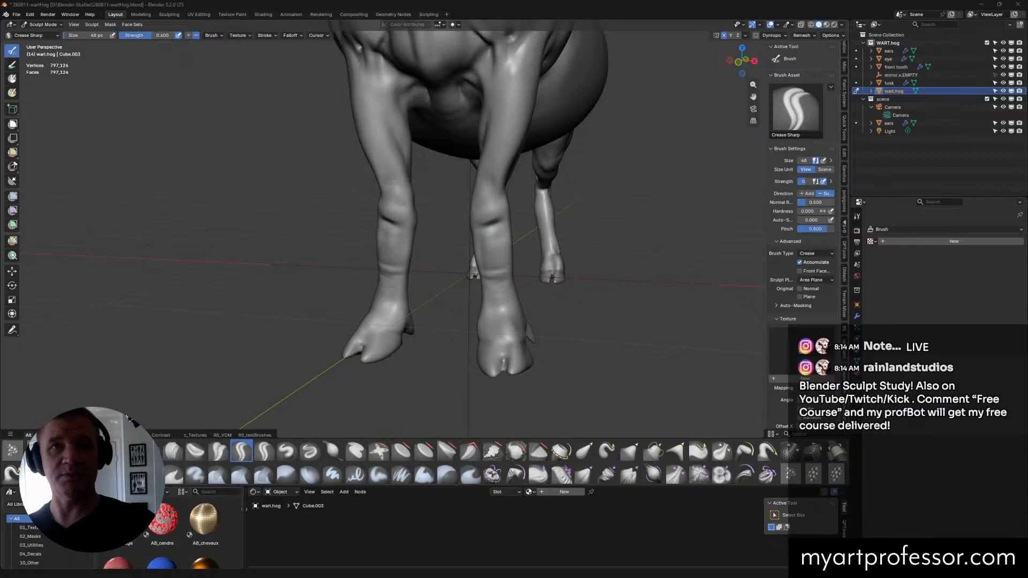
Step: Reshape the toe and lower edge of the front hooves in side view with the Grab brush at 124 px
{"action": "mouse_move", "coordinate": [572, 313]}
{"action": "middle_mouse_down"}
{"action": "mouse_move", "coordinate": [583, 316]}
{"action": "mouse_move", "coordinate": [448, 363]}
{"action": "mouse_move", "coordinate": [554, 336]}
{"action": "middle_mouse_up"}
{"action": "key", "text": "g"}
{"action": "key", "text": "f"}
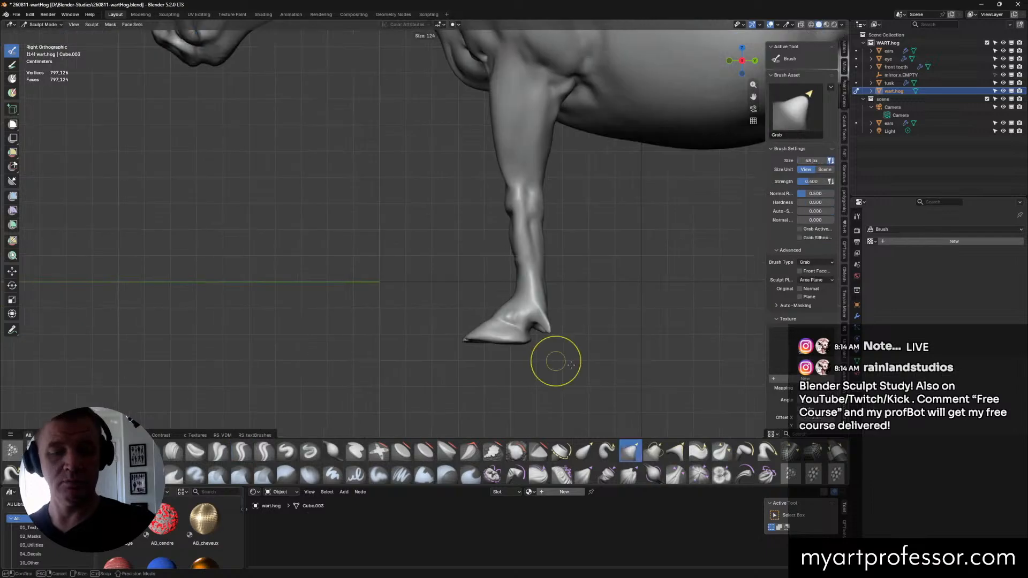
{"action": "left_click", "coordinate": [571, 364]}
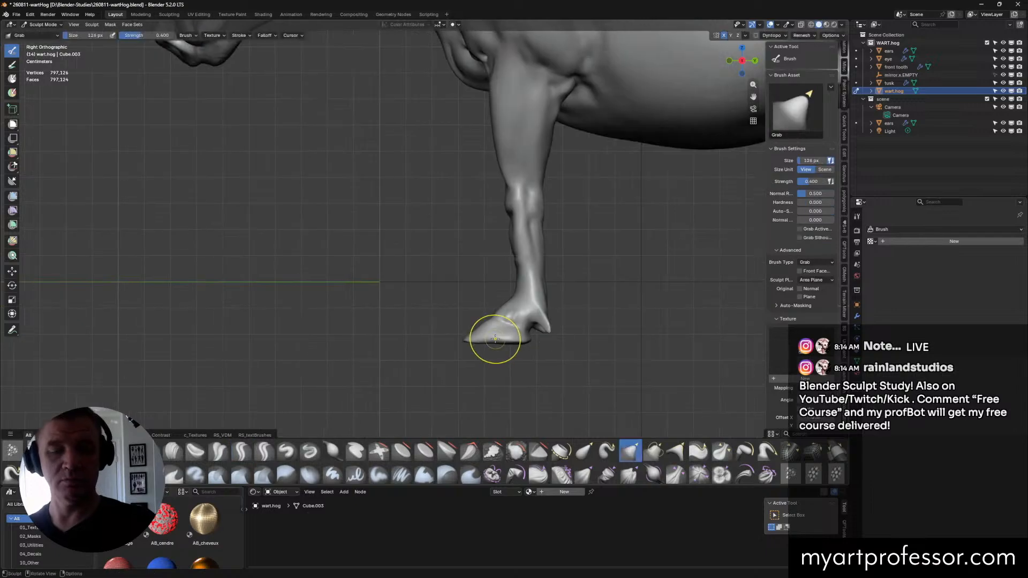
{"action": "left_click_drag", "start_coordinate": [474, 340], "coordinate": [469, 342]}
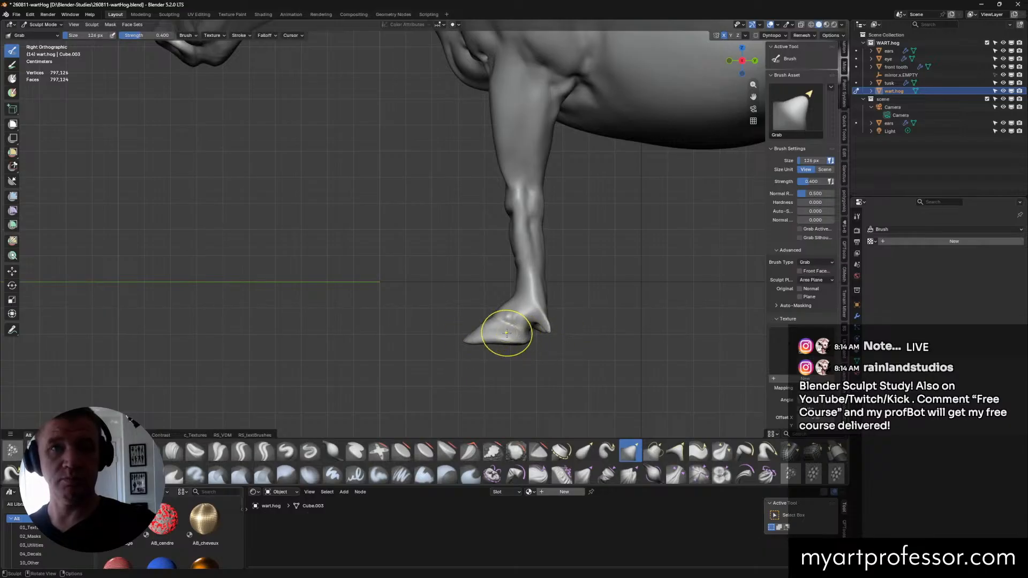
{"action": "middle_click_drag", "start_coordinate": [504, 329], "coordinate": [505, 386]}
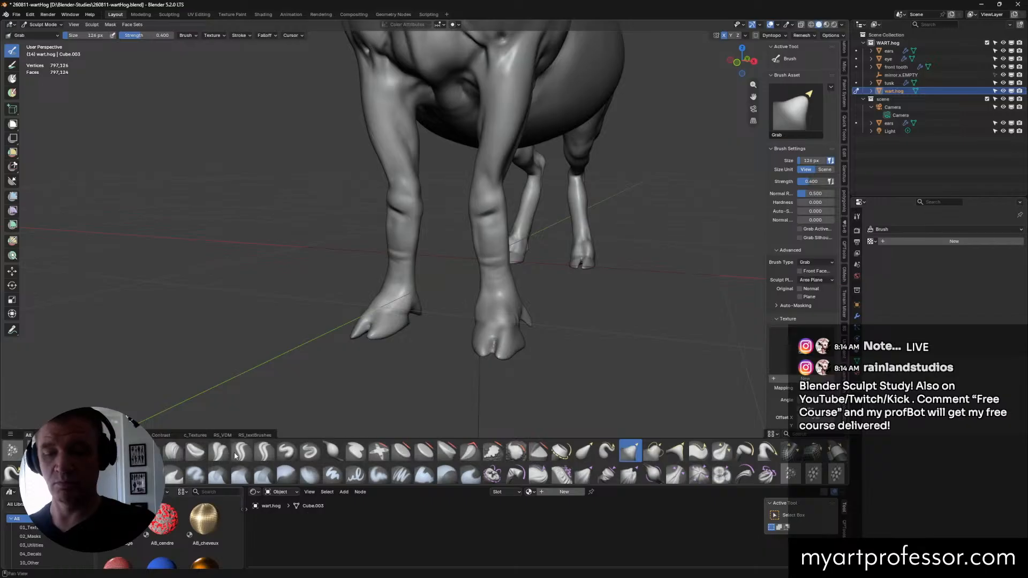
Step: Push the heels and soles of the front hooves into shape from underneath with the Grab brush at 120 px
{"action": "left_click", "coordinate": [241, 452]}
{"action": "mouse_move", "coordinate": [532, 305]}
{"action": "middle_mouse_down"}
{"action": "mouse_move", "coordinate": [565, 298]}
{"action": "mouse_move", "coordinate": [515, 332]}
{"action": "mouse_move", "coordinate": [527, 337]}
{"action": "mouse_move", "coordinate": [559, 344]}
{"action": "mouse_move", "coordinate": [621, 327]}
{"action": "mouse_move", "coordinate": [537, 309]}
{"action": "middle_mouse_up"}
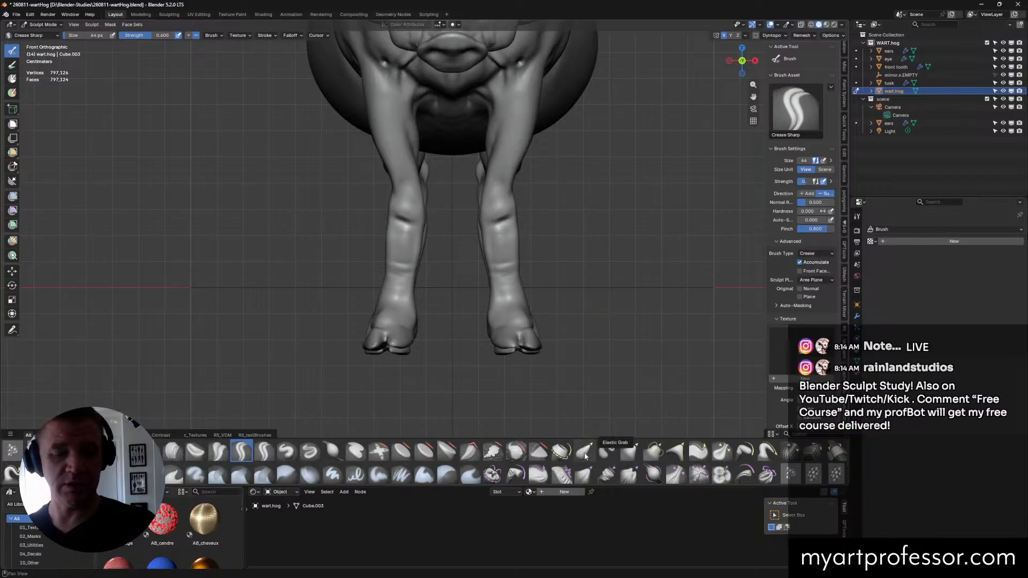
{"action": "left_click", "coordinate": [630, 451]}
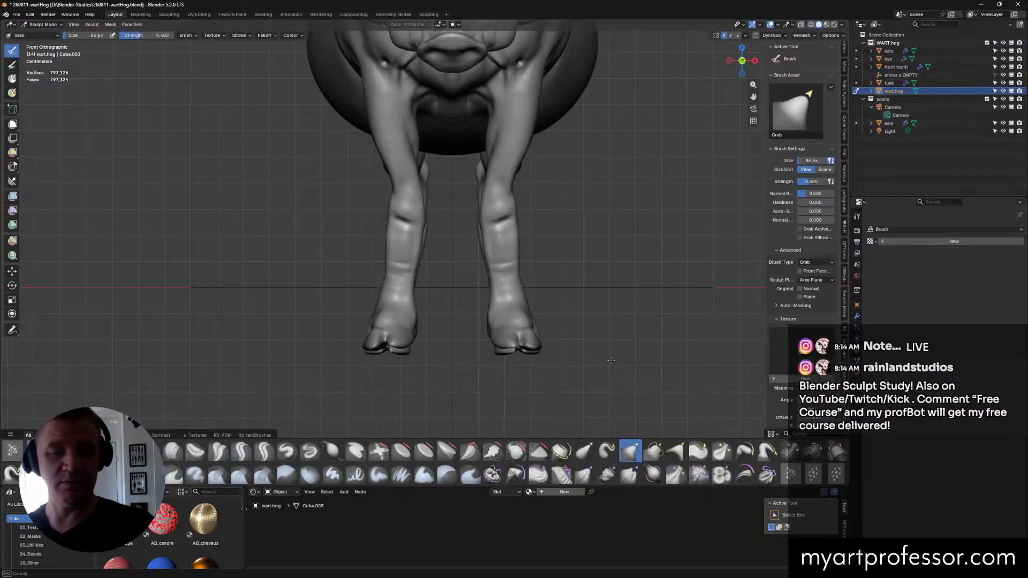
{"action": "middle_click_drag", "start_coordinate": [611, 361], "coordinate": [601, 275]}
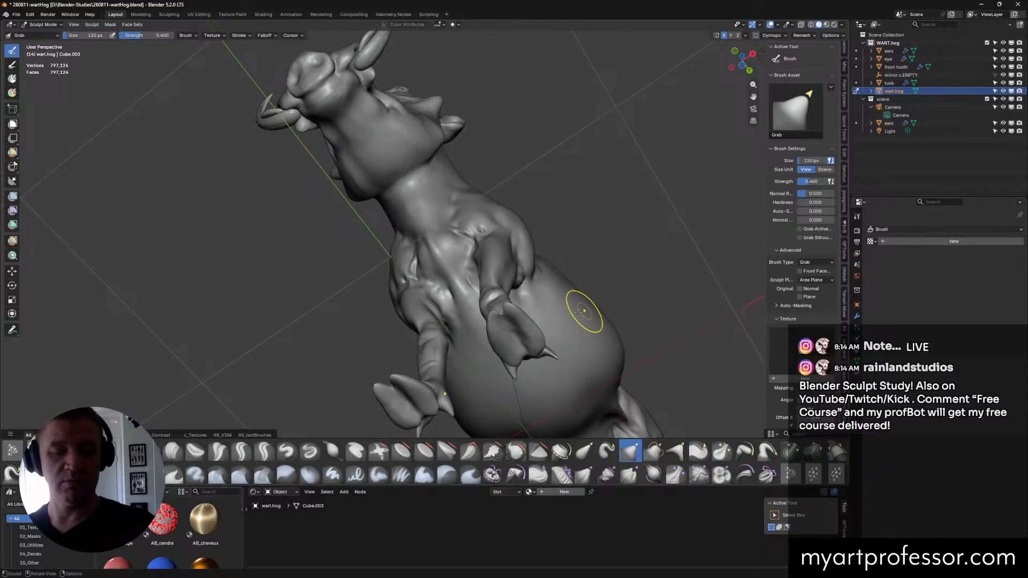
{"action": "mouse_move", "coordinate": [541, 327]}
{"action": "left_mouse_down"}
{"action": "mouse_move", "coordinate": [518, 310]}
{"action": "mouse_move", "coordinate": [493, 312]}
{"action": "left_mouse_up"}
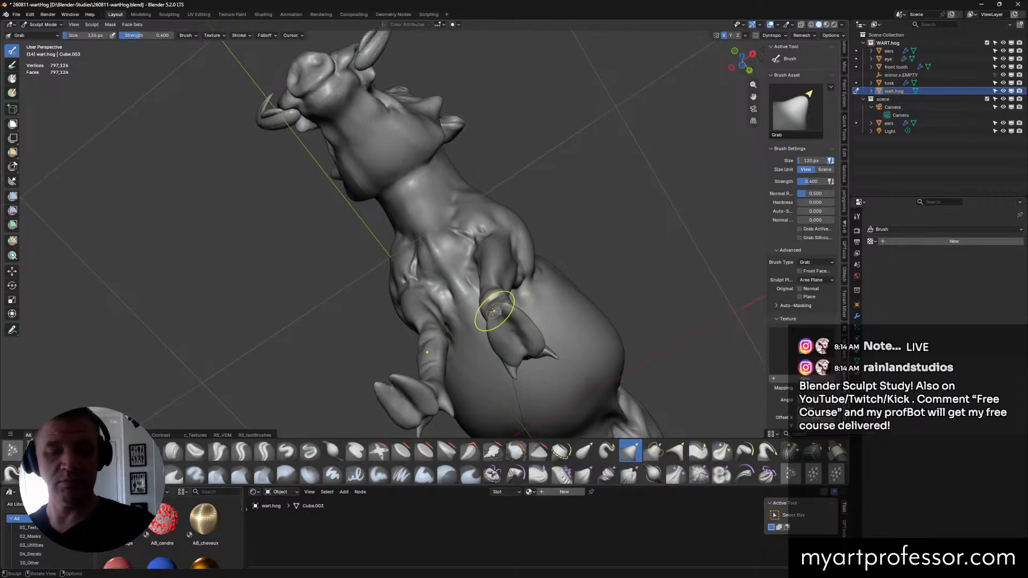
{"action": "left_click_drag", "start_coordinate": [507, 361], "coordinate": [522, 335]}
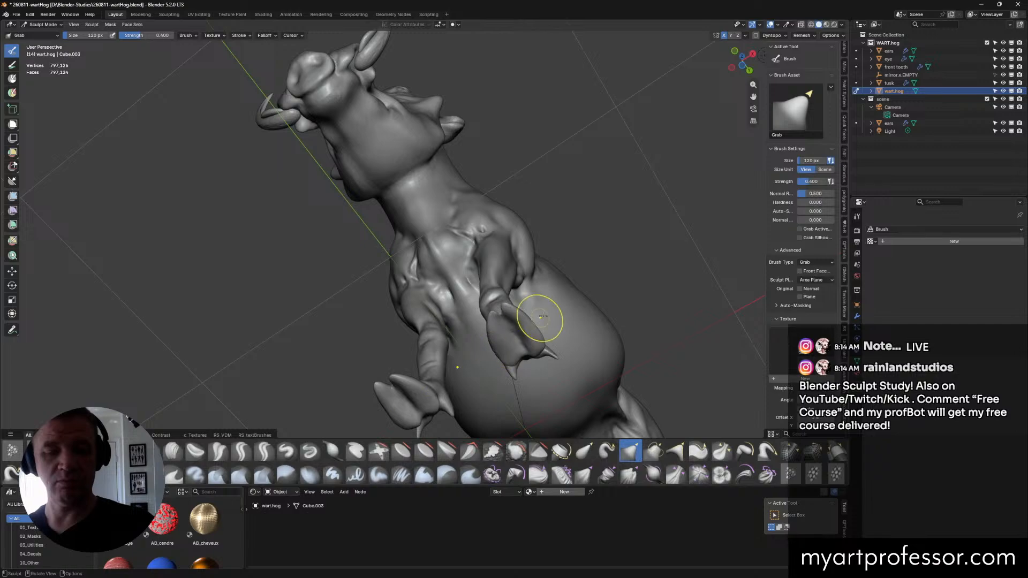
Step: Refine the outline and toe spacing of the front hooves in bottom view with the Grab brush at 120 px
{"action": "middle_click_drag", "start_coordinate": [540, 316], "coordinate": [546, 328], "text": "alt"}
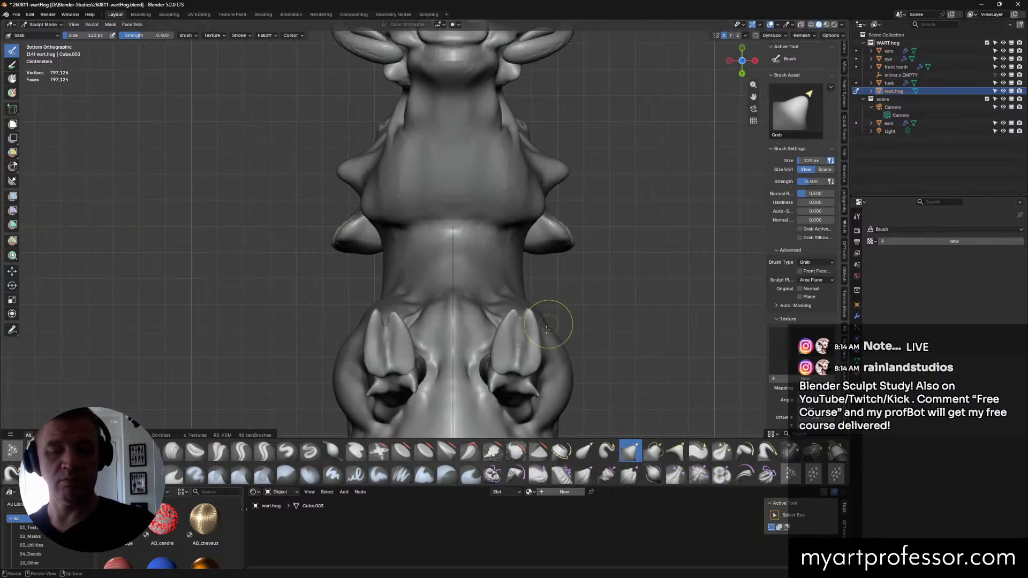
{"action": "left_click_drag", "start_coordinate": [543, 367], "coordinate": [535, 360]}
{"action": "mouse_move", "coordinate": [506, 321]}
{"action": "left_mouse_down"}
{"action": "mouse_move", "coordinate": [498, 333]}
{"action": "mouse_move", "coordinate": [525, 349]}
{"action": "left_mouse_up"}
{"action": "mouse_move", "coordinate": [526, 348]}
{"action": "left_mouse_down"}
{"action": "mouse_move", "coordinate": [523, 336]}
{"action": "mouse_move", "coordinate": [493, 365]}
{"action": "left_mouse_up"}
{"action": "left_click_drag", "start_coordinate": [534, 318], "coordinate": [530, 317]}
{"action": "mouse_move", "coordinate": [530, 317]}
{"action": "middle_mouse_down"}
{"action": "mouse_move", "coordinate": [537, 410]}
{"action": "mouse_move", "coordinate": [557, 324]}
{"action": "mouse_move", "coordinate": [572, 317]}
{"action": "mouse_move", "coordinate": [551, 305]}
{"action": "mouse_move", "coordinate": [580, 196]}
{"action": "mouse_move", "coordinate": [583, 224]}
{"action": "mouse_move", "coordinate": [557, 317]}
{"action": "middle_mouse_up"}
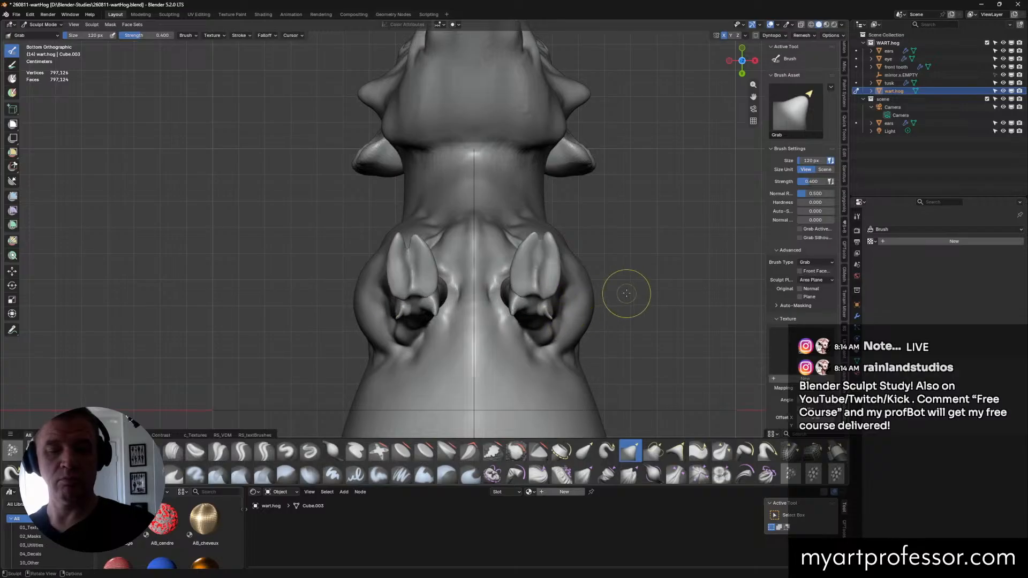
{"action": "mouse_move", "coordinate": [627, 293]}
{"action": "middle_mouse_down"}
{"action": "mouse_move", "coordinate": [519, 363]}
{"action": "mouse_move", "coordinate": [554, 351]}
{"action": "mouse_move", "coordinate": [590, 382]}
{"action": "middle_mouse_up"}
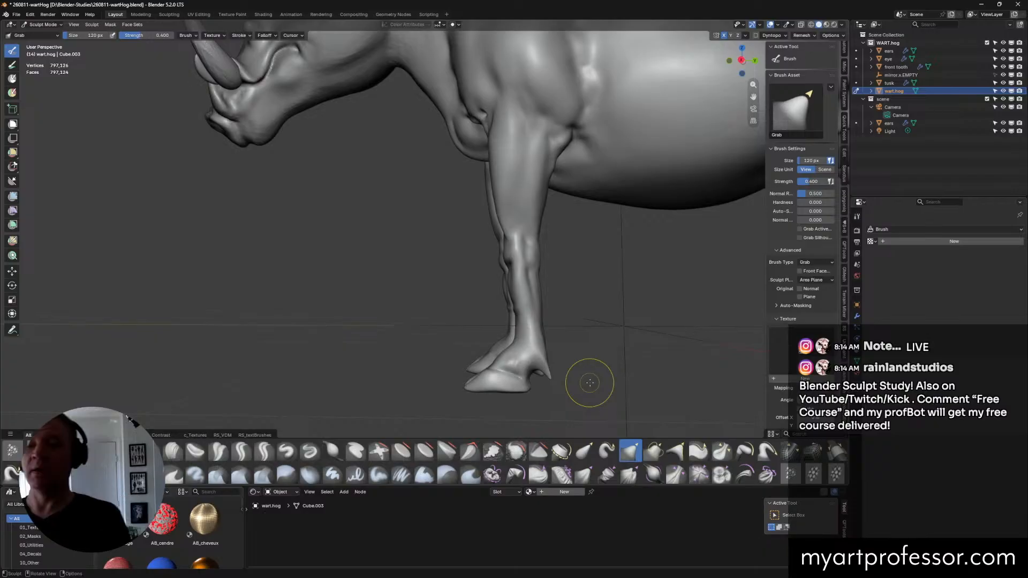
{"action": "mouse_move", "coordinate": [589, 382]}
{"action": "middle_mouse_down"}
{"action": "mouse_move", "coordinate": [551, 328]}
{"action": "mouse_move", "coordinate": [579, 341]}
{"action": "mouse_move", "coordinate": [546, 362]}
{"action": "middle_mouse_up"}
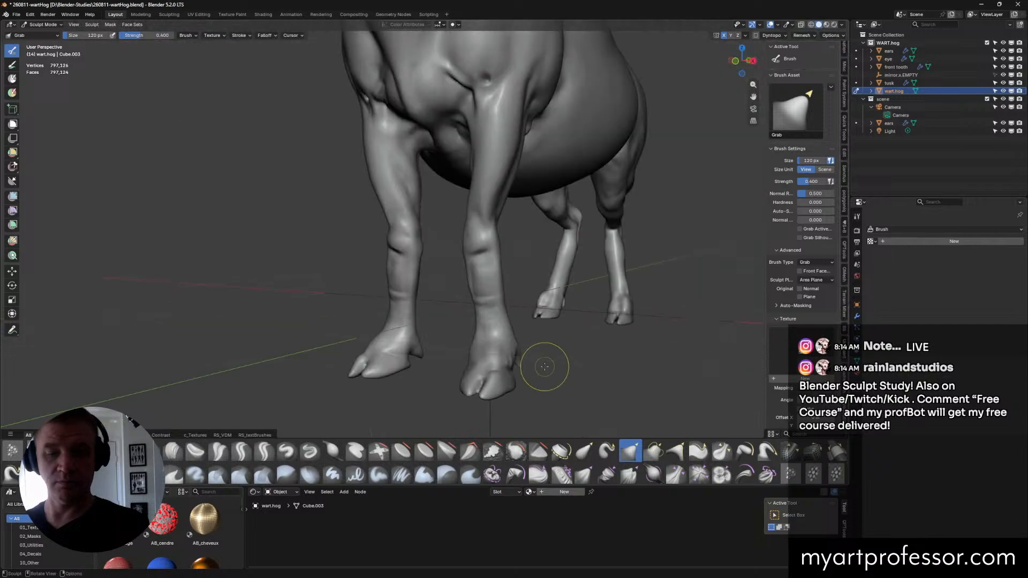
Step: Crease the front of the front hooves between fetlock and toes with the Crease Sharp brush at 74 px
{"action": "key", "text": "shift+c"}
{"action": "key", "text": "f"}
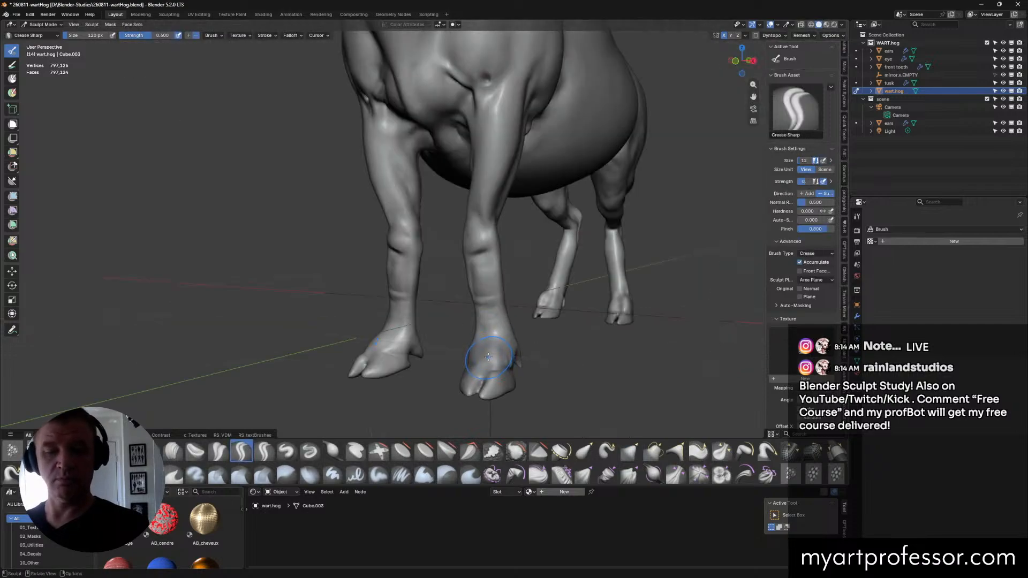
{"action": "left_click", "coordinate": [478, 354]}
{"action": "left_click_drag", "start_coordinate": [488, 356], "coordinate": [481, 374]}
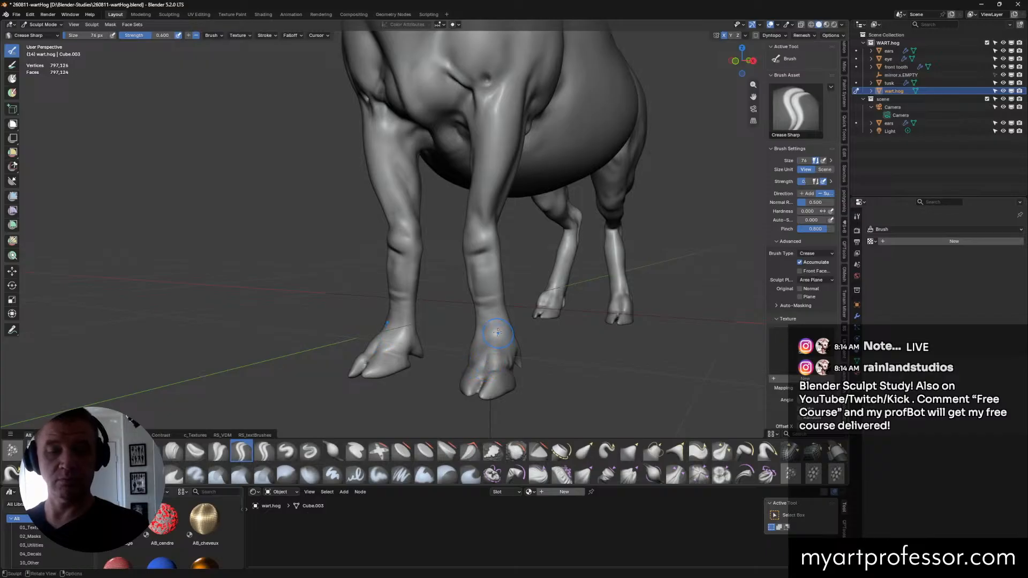
{"action": "mouse_move", "coordinate": [513, 335]}
{"action": "middle_mouse_down"}
{"action": "mouse_move", "coordinate": [534, 339]}
{"action": "mouse_move", "coordinate": [481, 345]}
{"action": "mouse_move", "coordinate": [488, 367]}
{"action": "mouse_move", "coordinate": [553, 353]}
{"action": "mouse_move", "coordinate": [505, 341]}
{"action": "mouse_move", "coordinate": [493, 376]}
{"action": "mouse_move", "coordinate": [461, 316]}
{"action": "mouse_move", "coordinate": [493, 328]}
{"action": "mouse_move", "coordinate": [508, 369]}
{"action": "mouse_move", "coordinate": [497, 390]}
{"action": "middle_mouse_up"}
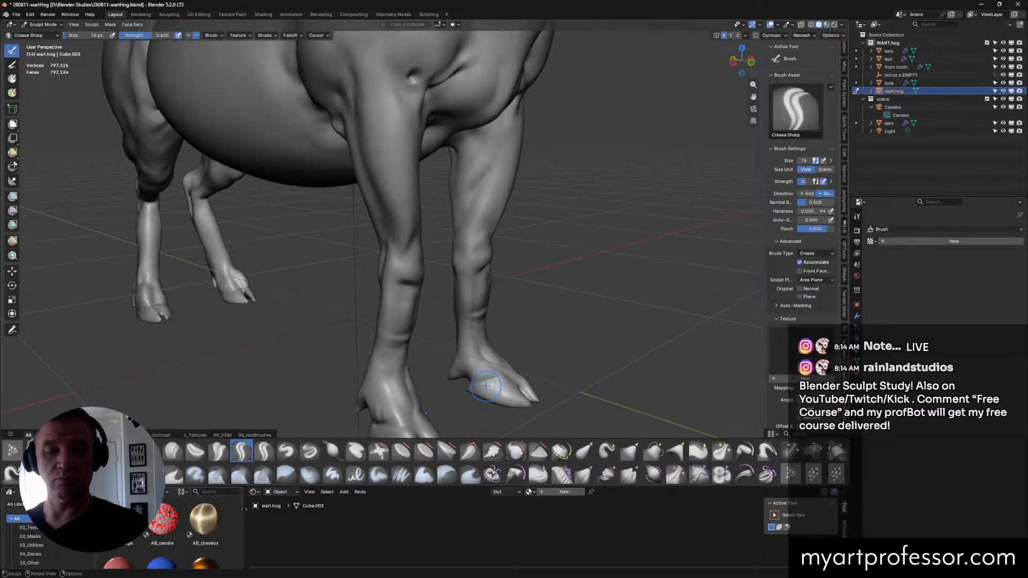
Step: Build up form where the pasterns meet the front hooves with the Clay Strips brush at 28 px
{"action": "left_click", "coordinate": [172, 452]}
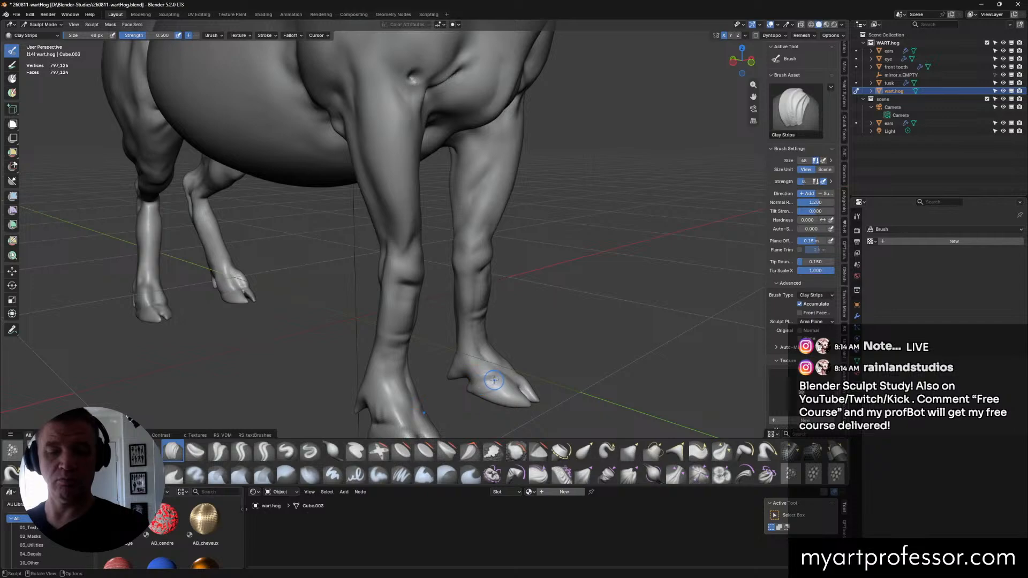
{"action": "key", "text": "f"}
{"action": "left_click", "coordinate": [484, 380]}
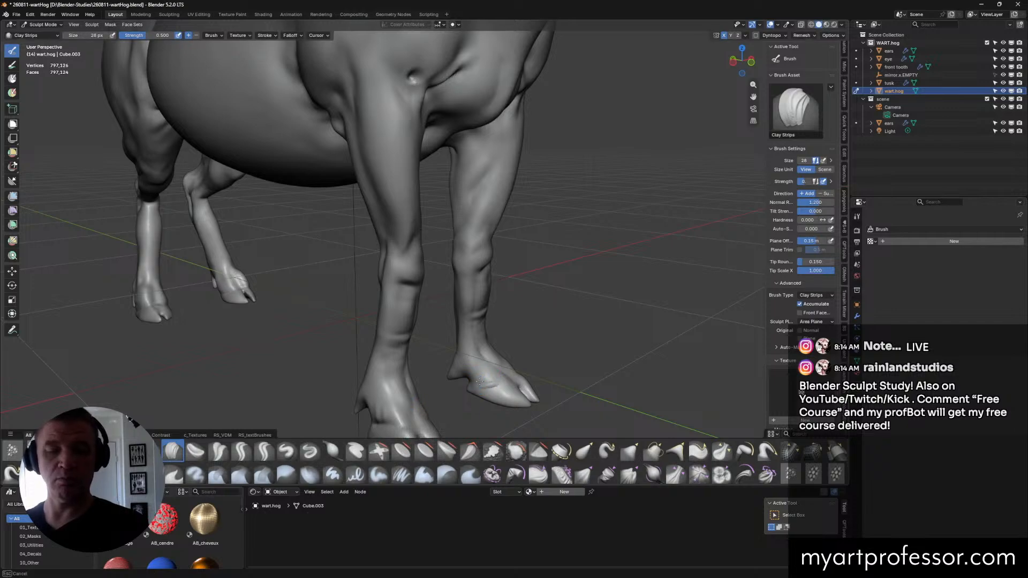
{"action": "mouse_move", "coordinate": [538, 379]}
{"action": "middle_mouse_down"}
{"action": "mouse_move", "coordinate": [503, 388]}
{"action": "mouse_move", "coordinate": [557, 379]}
{"action": "middle_mouse_up"}
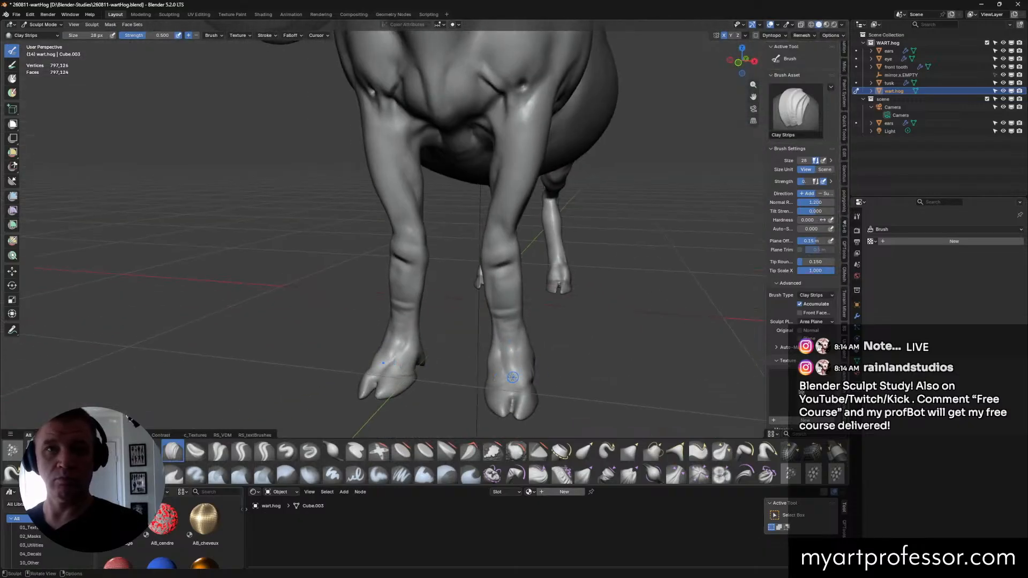
{"action": "mouse_move", "coordinate": [516, 380]}
{"action": "middle_mouse_down"}
{"action": "mouse_move", "coordinate": [547, 381]}
{"action": "mouse_move", "coordinate": [510, 377]}
{"action": "mouse_move", "coordinate": [520, 376]}
{"action": "middle_mouse_up"}
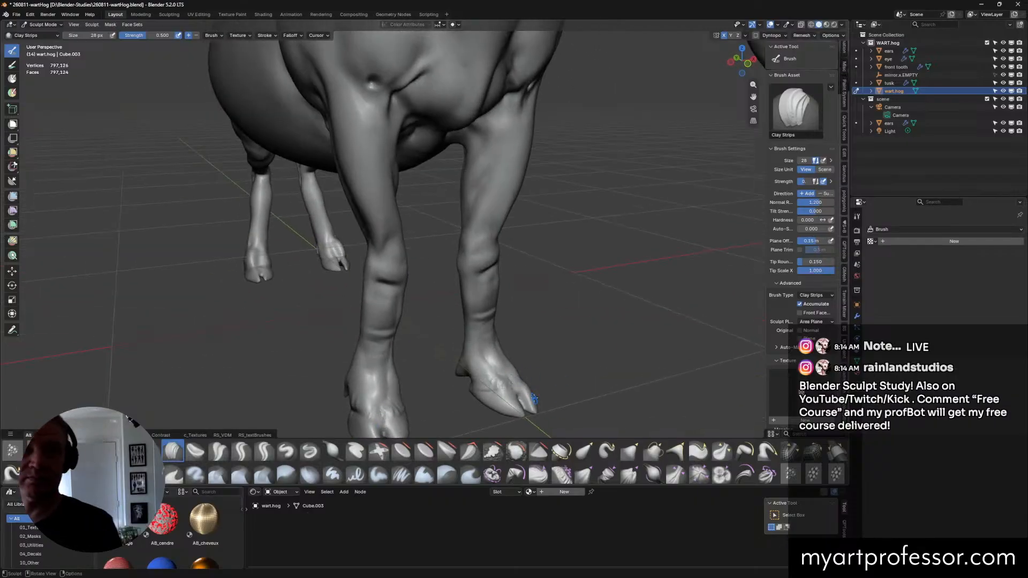
{"action": "middle_click_drag", "start_coordinate": [533, 398], "coordinate": [540, 379]}
Step: Add clay strips along the outer walls and toes of the front hooves with the 28 px brush
{"action": "middle_click_drag", "start_coordinate": [621, 404], "coordinate": [498, 359]}
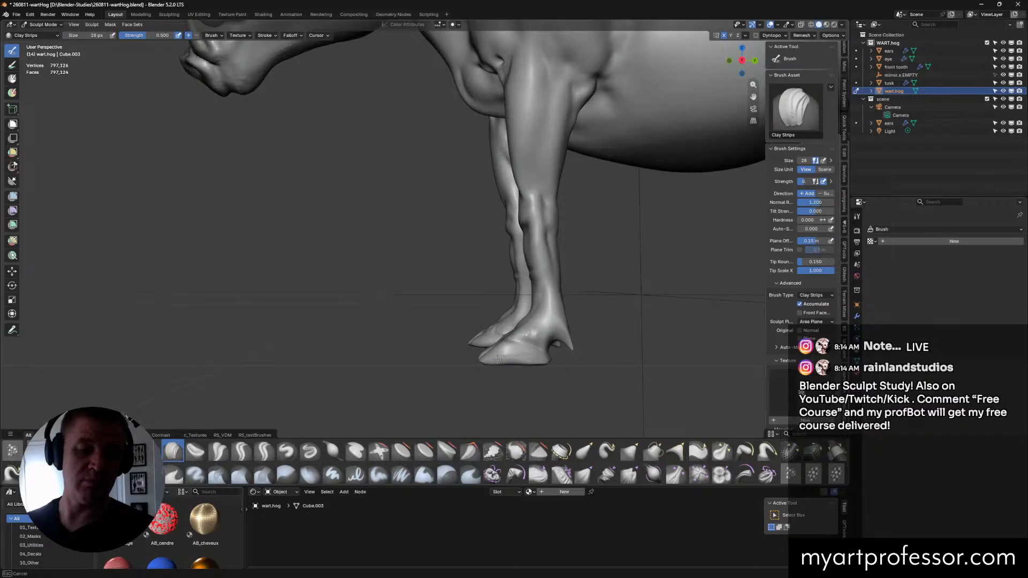
{"action": "mouse_move", "coordinate": [519, 341]}
{"action": "middle_mouse_down"}
{"action": "mouse_move", "coordinate": [522, 367]}
{"action": "mouse_move", "coordinate": [504, 353]}
{"action": "mouse_move", "coordinate": [487, 357]}
{"action": "mouse_move", "coordinate": [494, 348]}
{"action": "mouse_move", "coordinate": [486, 366]}
{"action": "mouse_move", "coordinate": [501, 349]}
{"action": "mouse_move", "coordinate": [524, 380]}
{"action": "mouse_move", "coordinate": [563, 357]}
{"action": "middle_mouse_up"}
{"action": "middle_click_drag", "start_coordinate": [454, 368], "coordinate": [518, 346]}
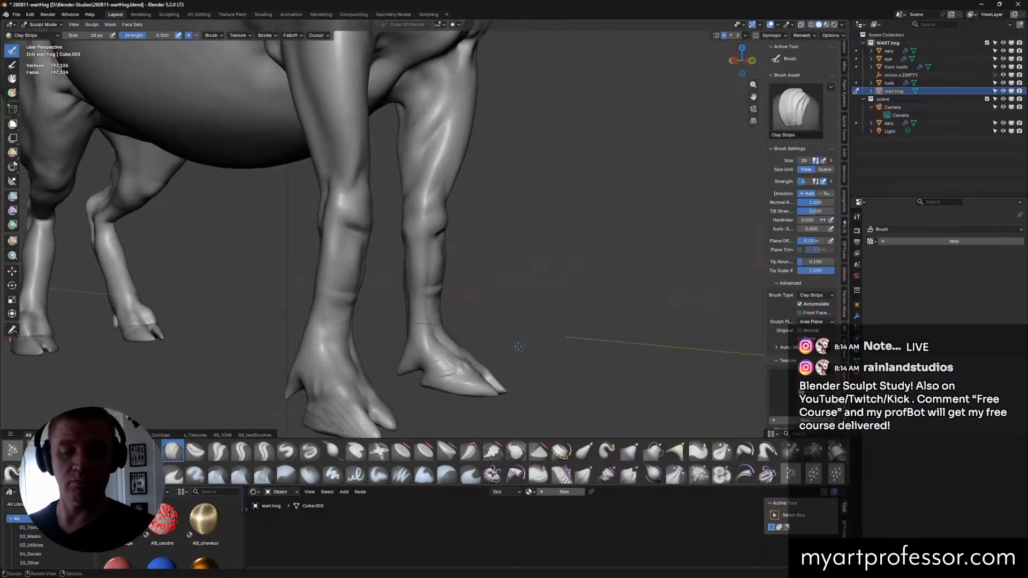
{"action": "left_click_drag", "start_coordinate": [450, 379], "coordinate": [435, 382]}
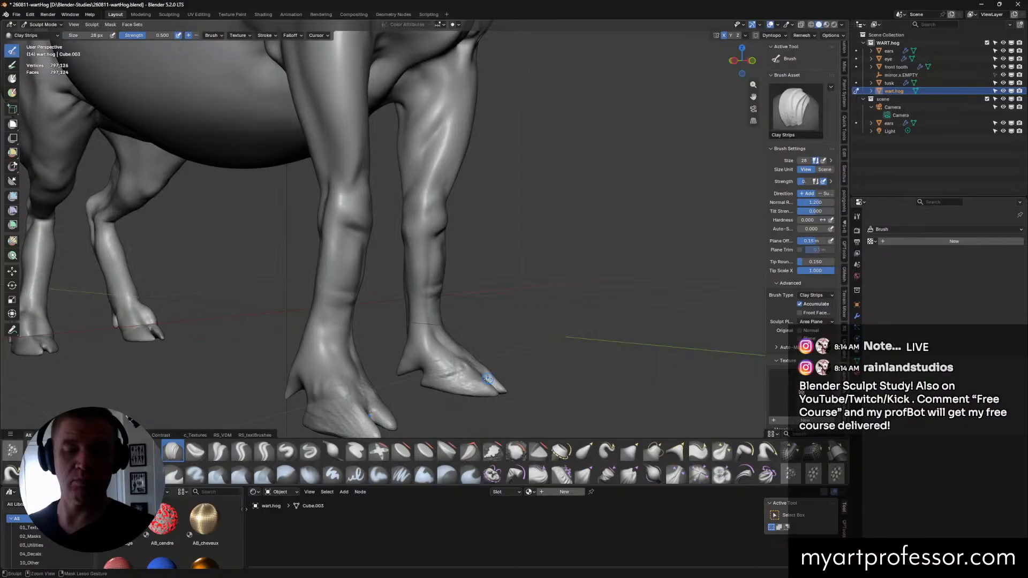
{"action": "middle_click_drag", "start_coordinate": [488, 379], "coordinate": [517, 380]}
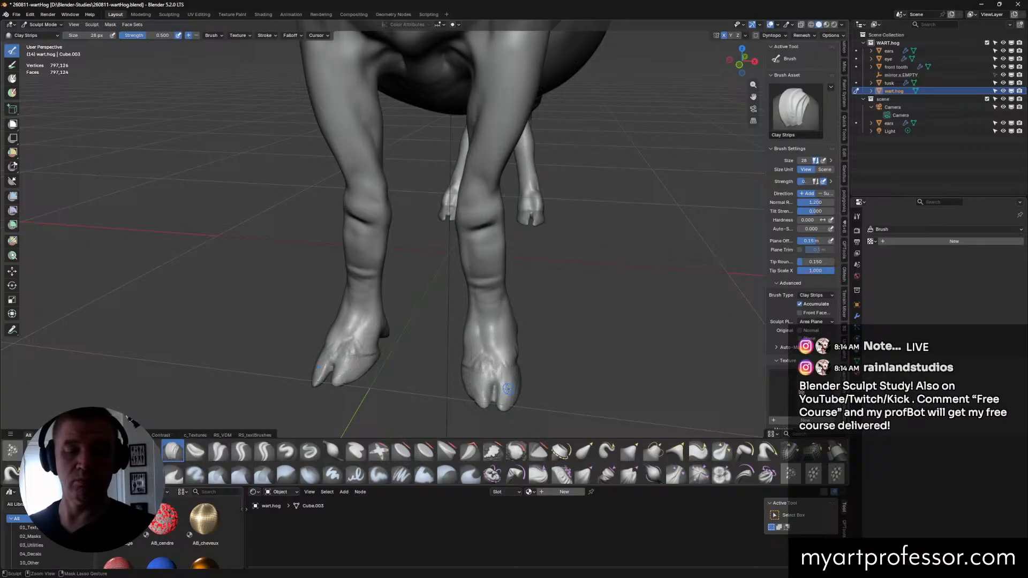
{"action": "middle_click_drag", "start_coordinate": [501, 380], "coordinate": [536, 360]}
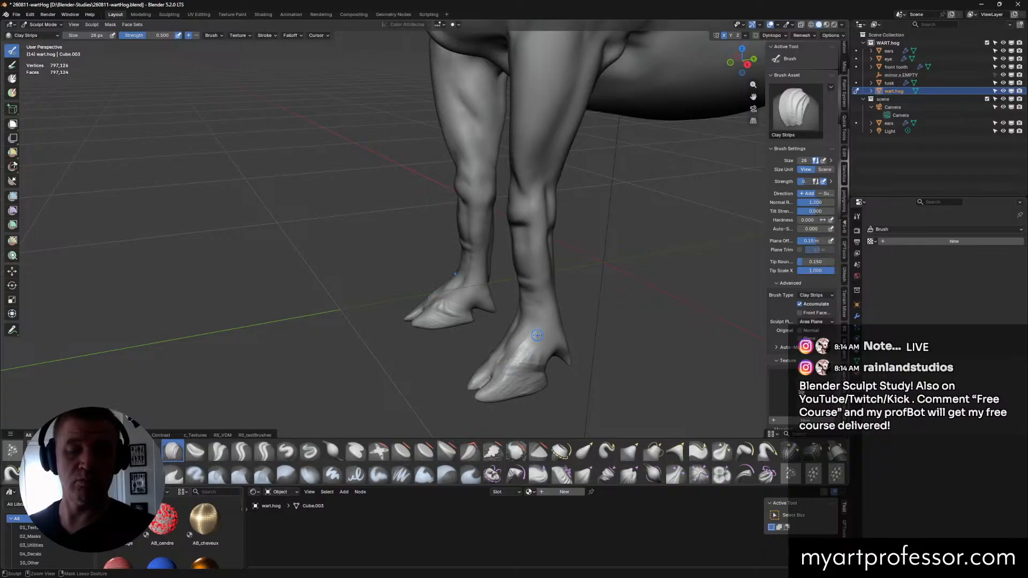
Step: Even out the clay strokes on the pasterns and outer walls of the front hooves with Scrape/Fill at 72 px
{"action": "left_click", "coordinate": [494, 452]}
{"action": "key", "text": "f"}
{"action": "left_click", "coordinate": [552, 361]}
{"action": "left_click_drag", "start_coordinate": [527, 357], "coordinate": [529, 349]}
{"action": "left_click_drag", "start_coordinate": [529, 348], "coordinate": [533, 340]}
{"action": "middle_click_drag", "start_coordinate": [533, 342], "coordinate": [519, 387]}
{"action": "mouse_move", "coordinate": [521, 395]}
{"action": "left_mouse_down"}
{"action": "mouse_move", "coordinate": [491, 396]}
{"action": "mouse_move", "coordinate": [520, 379]}
{"action": "mouse_move", "coordinate": [505, 385]}
{"action": "left_mouse_up"}
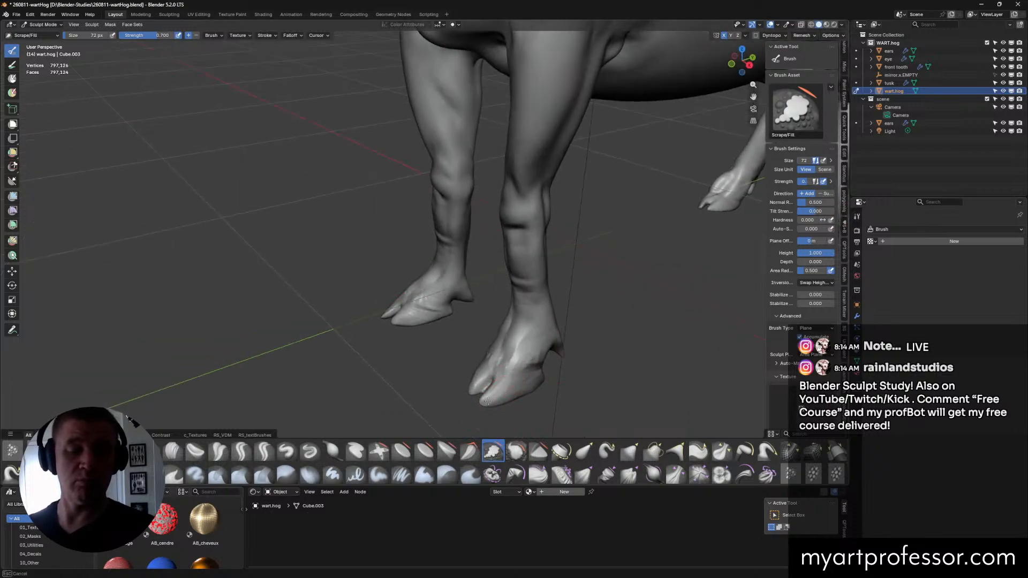
Step: Even out the soles and heels of the front hooves with Scrape/Fill at 72 px and save the file
{"action": "middle_click_drag", "start_coordinate": [492, 398], "coordinate": [629, 316]}
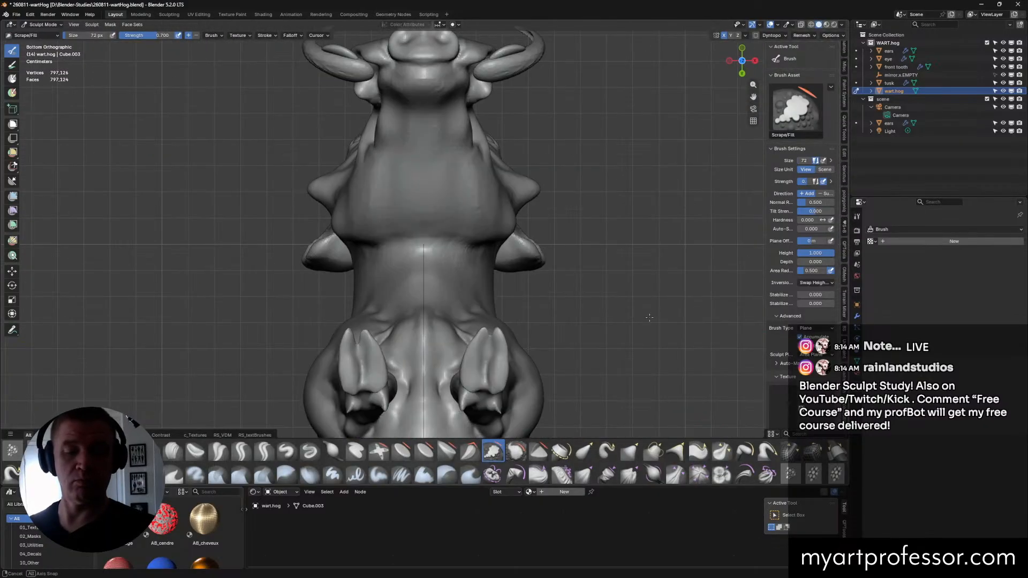
{"action": "mouse_move", "coordinate": [498, 371]}
{"action": "left_mouse_down"}
{"action": "mouse_move", "coordinate": [493, 382]}
{"action": "mouse_move", "coordinate": [488, 345]}
{"action": "mouse_move", "coordinate": [473, 371]}
{"action": "mouse_move", "coordinate": [472, 358]}
{"action": "left_mouse_up"}
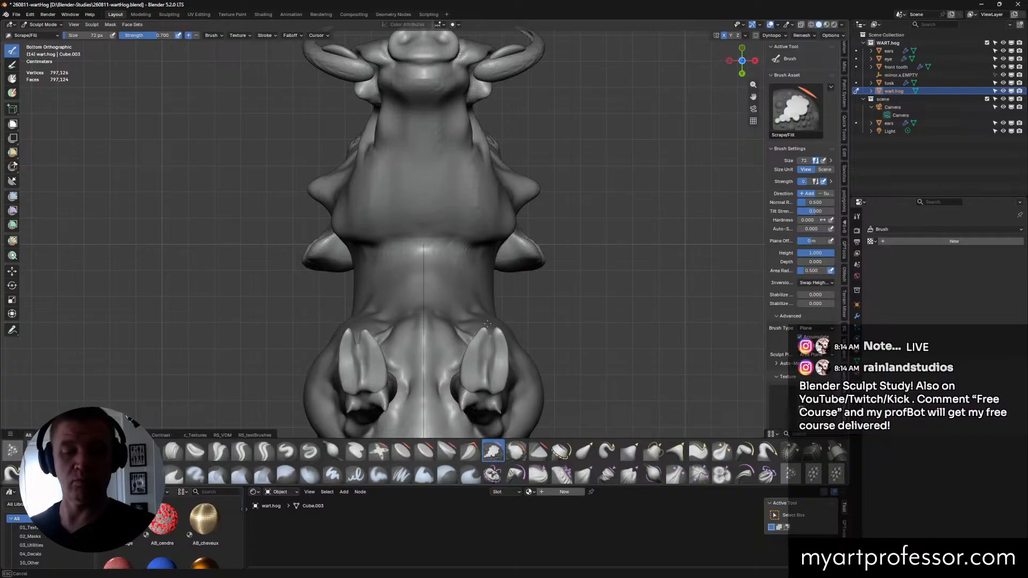
{"action": "middle_click_drag", "start_coordinate": [473, 345], "coordinate": [516, 401]}
{"action": "left_click_drag", "start_coordinate": [517, 402], "coordinate": [512, 399]}
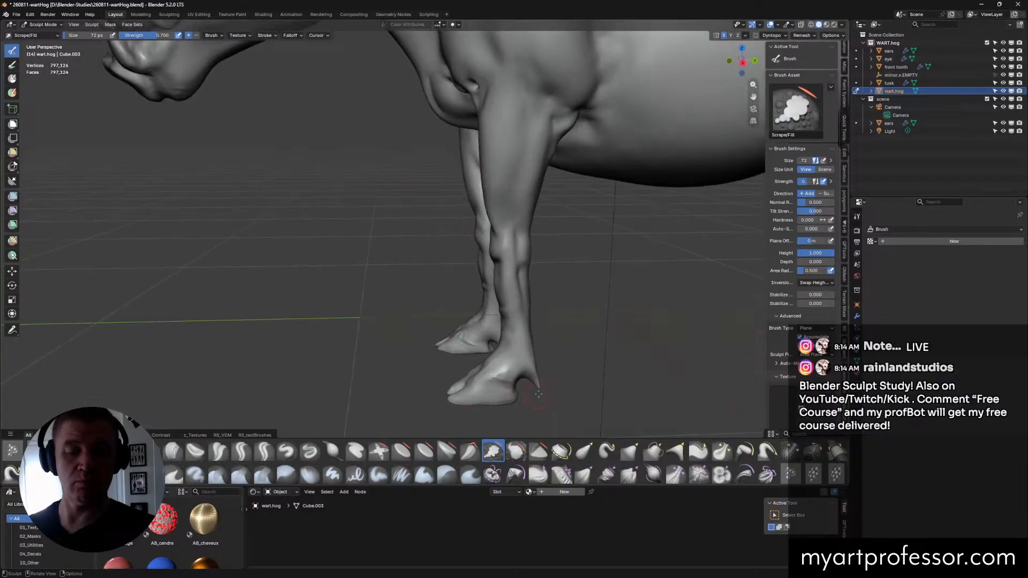
{"action": "mouse_move", "coordinate": [538, 394]}
{"action": "middle_mouse_down"}
{"action": "mouse_move", "coordinate": [568, 353]}
{"action": "mouse_move", "coordinate": [656, 338]}
{"action": "mouse_move", "coordinate": [610, 324]}
{"action": "mouse_move", "coordinate": [602, 335]}
{"action": "mouse_move", "coordinate": [586, 318]}
{"action": "middle_mouse_up"}
{"action": "key", "text": "ctrl+s"}
Step: Pull the inner toes of the front hooves into line in front view with the Grab brush at 130 px
{"action": "key", "text": "KP_1"}
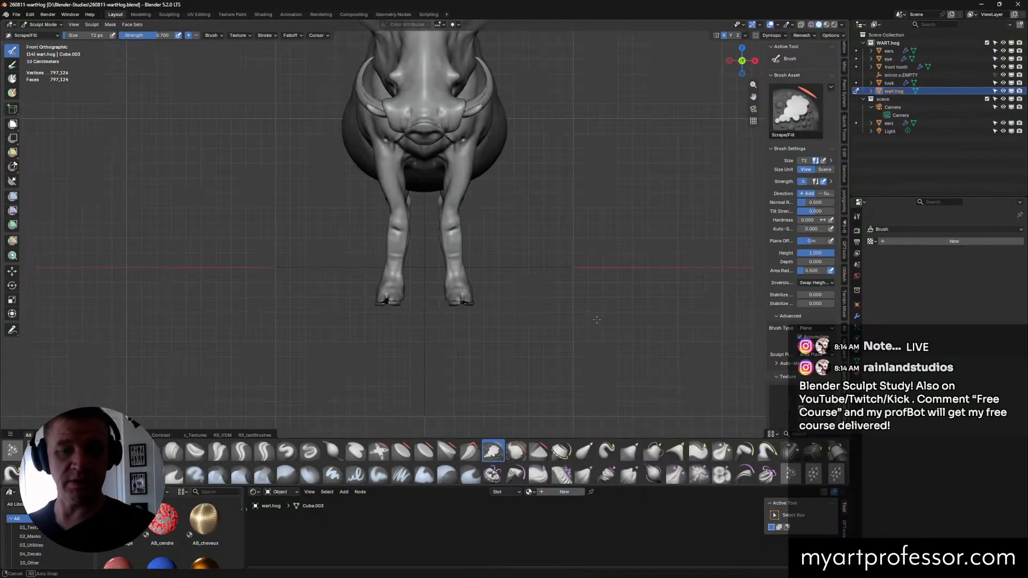
{"action": "scroll", "coordinate": [589, 300], "scroll_direction": "up", "scroll_amount": 6}
{"action": "middle_click_drag", "start_coordinate": [565, 259], "coordinate": [627, 274], "text": "shift"}
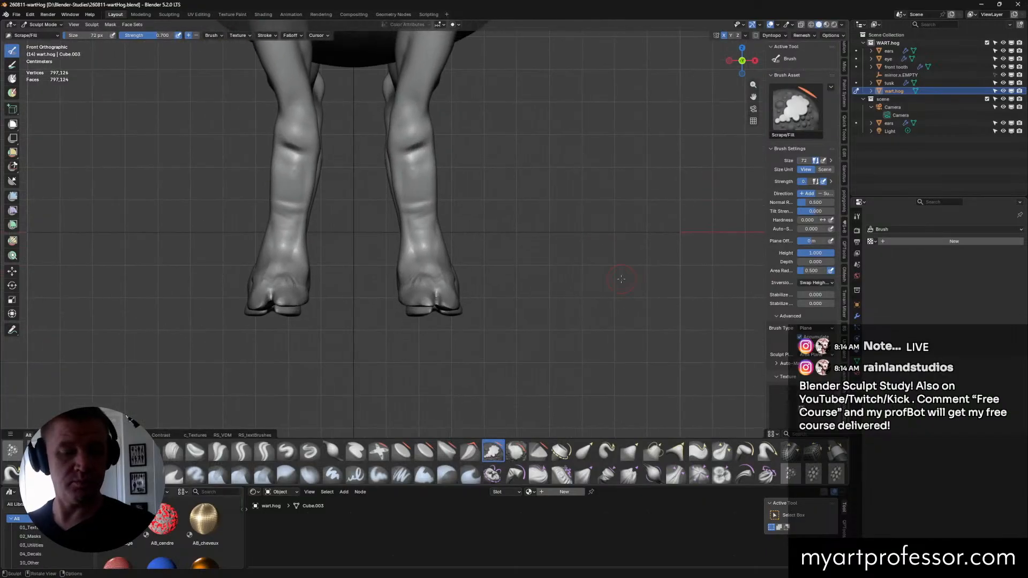
{"action": "left_click", "coordinate": [629, 452]}
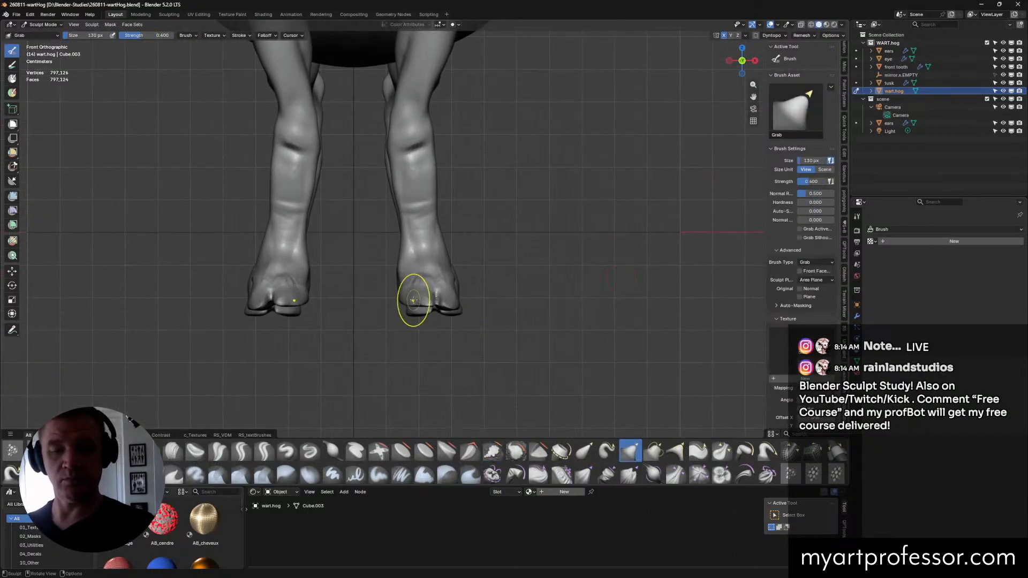
{"action": "mouse_move", "coordinate": [413, 300]}
{"action": "left_mouse_down"}
{"action": "mouse_move", "coordinate": [405, 306]}
{"action": "mouse_move", "coordinate": [434, 307]}
{"action": "left_mouse_up"}
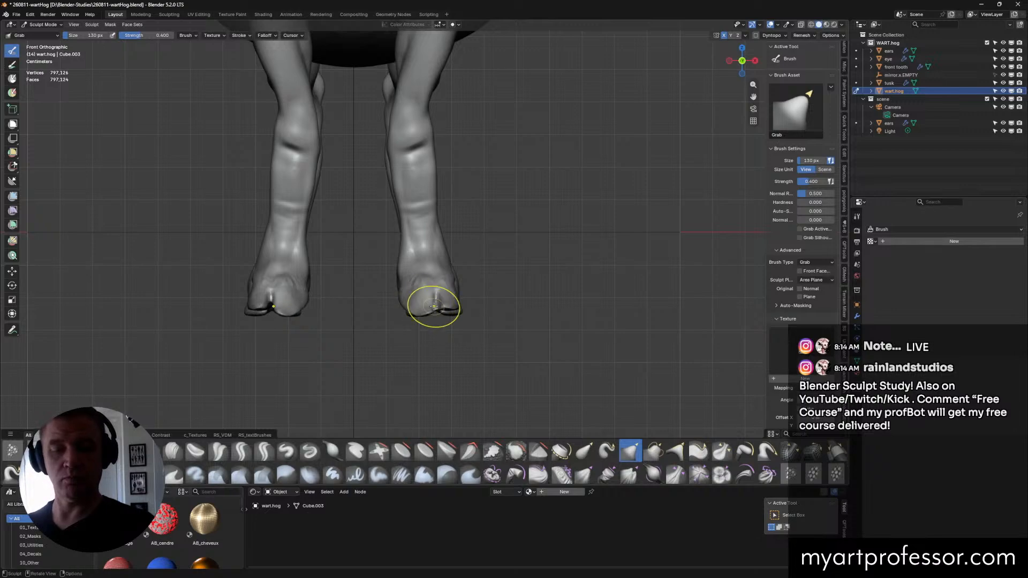
Step: Pull the sole and heel of the front hooves down to a flat base in side view with Grab at 130 px
{"action": "mouse_move", "coordinate": [484, 312]}
{"action": "middle_mouse_down"}
{"action": "mouse_move", "coordinate": [568, 366]}
{"action": "mouse_move", "coordinate": [470, 308]}
{"action": "middle_mouse_up"}
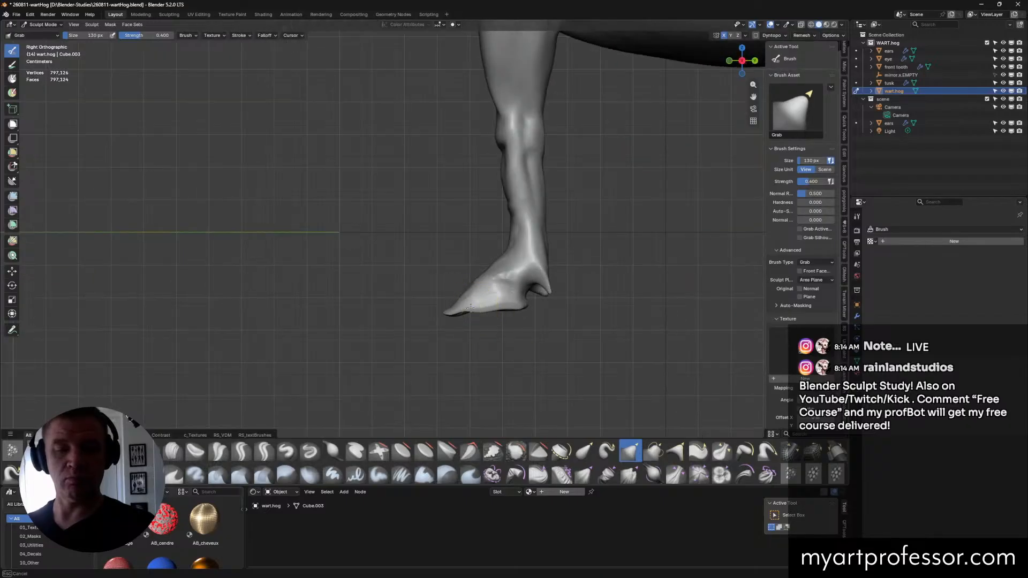
{"action": "left_click_drag", "start_coordinate": [505, 310], "coordinate": [524, 314]}
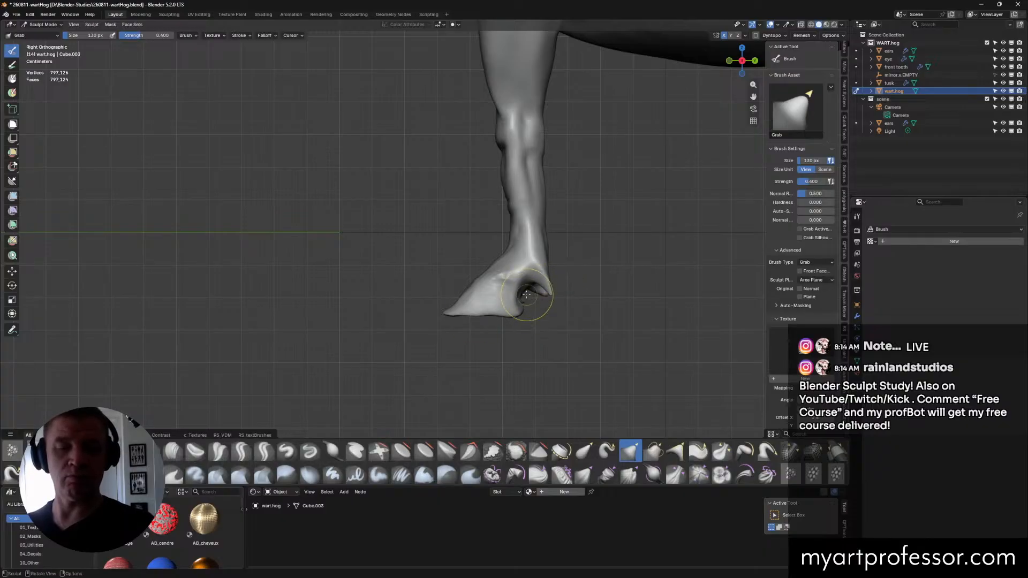
{"action": "mouse_move", "coordinate": [557, 295]}
{"action": "middle_mouse_down"}
{"action": "mouse_move", "coordinate": [623, 308]}
{"action": "mouse_move", "coordinate": [639, 295]}
{"action": "mouse_move", "coordinate": [587, 298]}
{"action": "middle_mouse_up"}
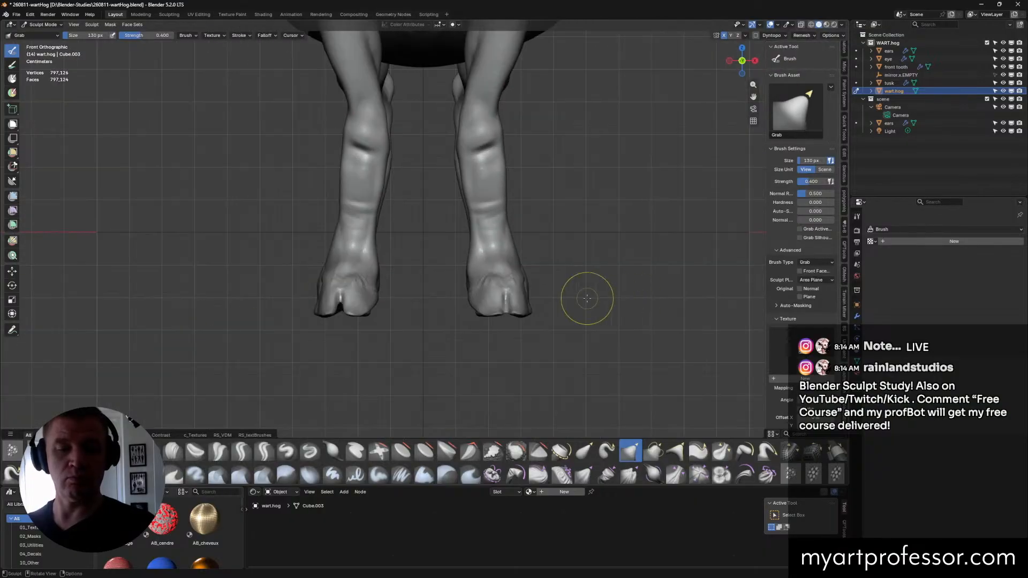
Step: Build up the toes and upper fronts of the front hooves with the Clay Strips brush at 48 px
{"action": "left_click", "coordinate": [332, 451]}
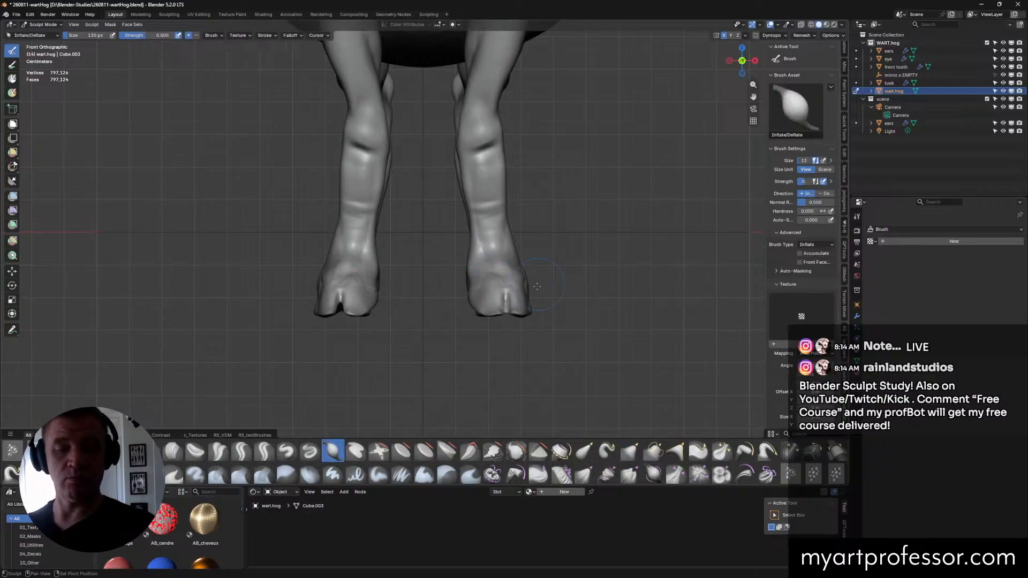
{"action": "mouse_move", "coordinate": [486, 319]}
{"action": "middle_mouse_down"}
{"action": "mouse_move", "coordinate": [582, 336]}
{"action": "mouse_move", "coordinate": [568, 363]}
{"action": "middle_mouse_up"}
{"action": "left_click", "coordinate": [173, 451]}
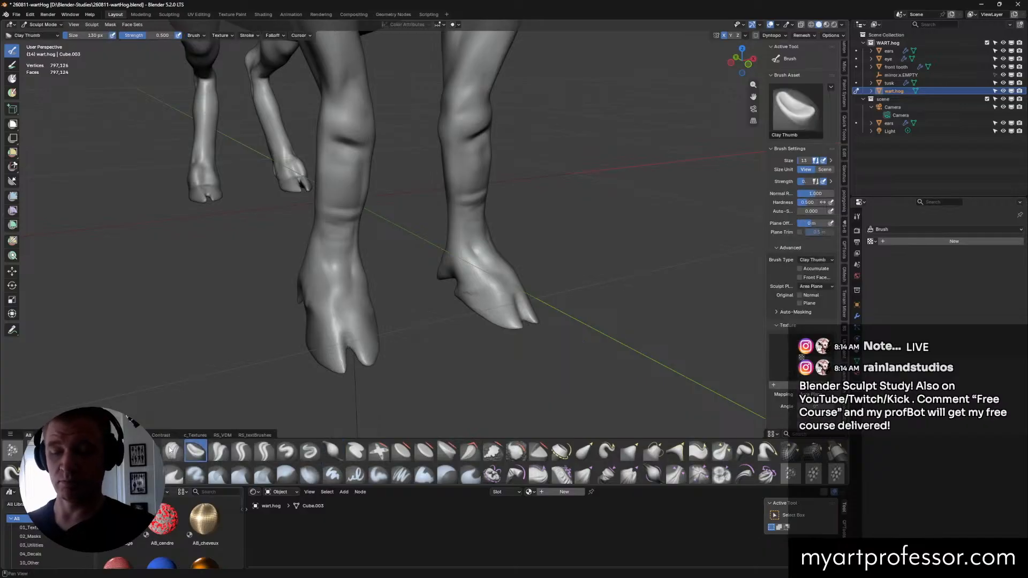
{"action": "key", "text": "bracketleft"}
{"action": "key", "text": "bracketleft"}
{"action": "key", "text": "bracketleft"}
{"action": "key", "text": "bracketleft"}
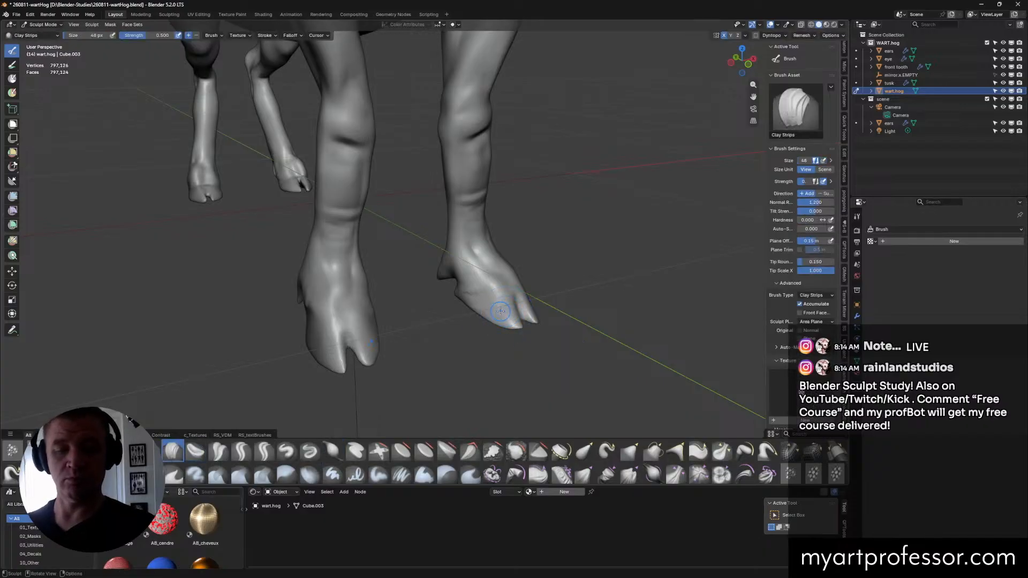
{"action": "middle_click_drag", "start_coordinate": [535, 313], "coordinate": [520, 301]}
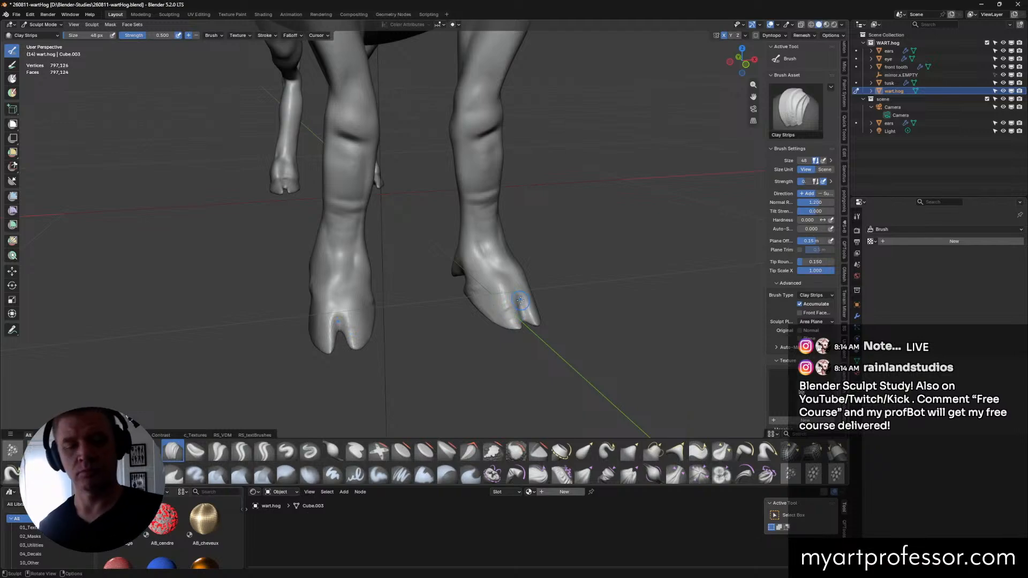
{"action": "mouse_move", "coordinate": [530, 316]}
{"action": "middle_mouse_down"}
{"action": "mouse_move", "coordinate": [515, 298]}
{"action": "mouse_move", "coordinate": [527, 290]}
{"action": "mouse_move", "coordinate": [530, 316]}
{"action": "mouse_move", "coordinate": [503, 321]}
{"action": "mouse_move", "coordinate": [481, 294]}
{"action": "middle_mouse_up"}
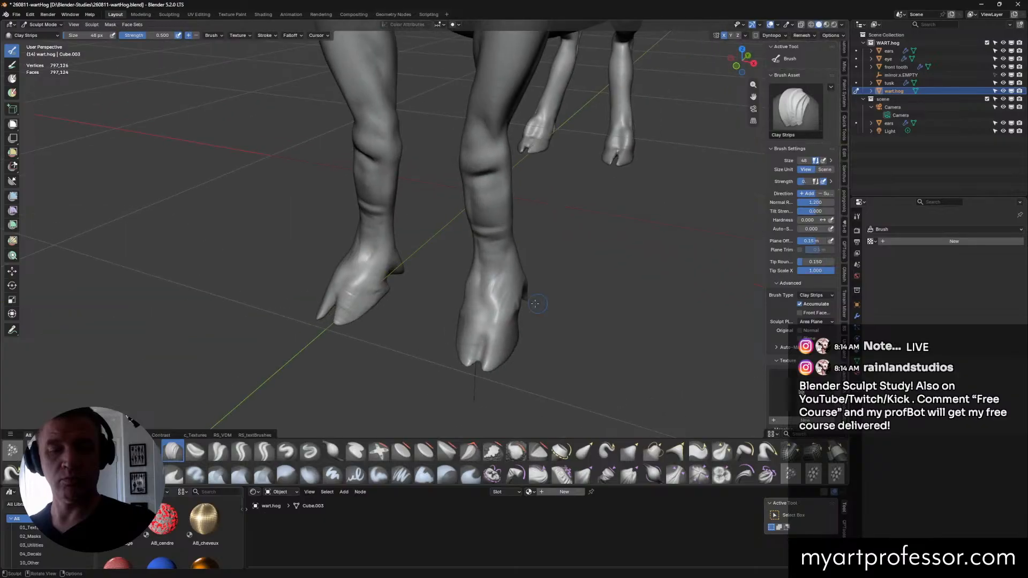
{"action": "left_click_drag", "start_coordinate": [480, 294], "coordinate": [522, 268]}
Step: Carve back the outer side of the front hooves below the pastern with inverted Clay Strips strokes at 48 px
{"action": "middle_click_drag", "start_coordinate": [548, 275], "coordinate": [479, 303]}
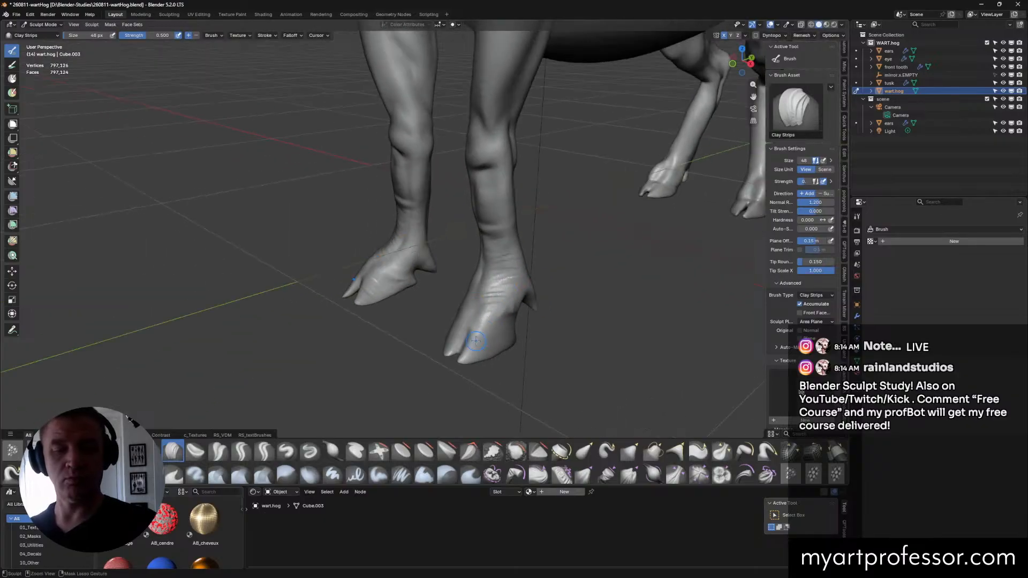
{"action": "left_click_drag", "start_coordinate": [503, 295], "coordinate": [479, 329], "text": "ctrl"}
{"action": "left_click_drag", "start_coordinate": [506, 299], "coordinate": [481, 332], "text": "ctrl"}
Step: Reshape the front profile between pastern and hoof in side view with the Grab brush at 102 px
{"action": "mouse_move", "coordinate": [534, 305]}
{"action": "middle_mouse_down", "text": "alt"}
{"action": "mouse_move", "coordinate": [529, 293]}
{"action": "mouse_move", "coordinate": [531, 305]}
{"action": "middle_mouse_up", "text": "alt"}
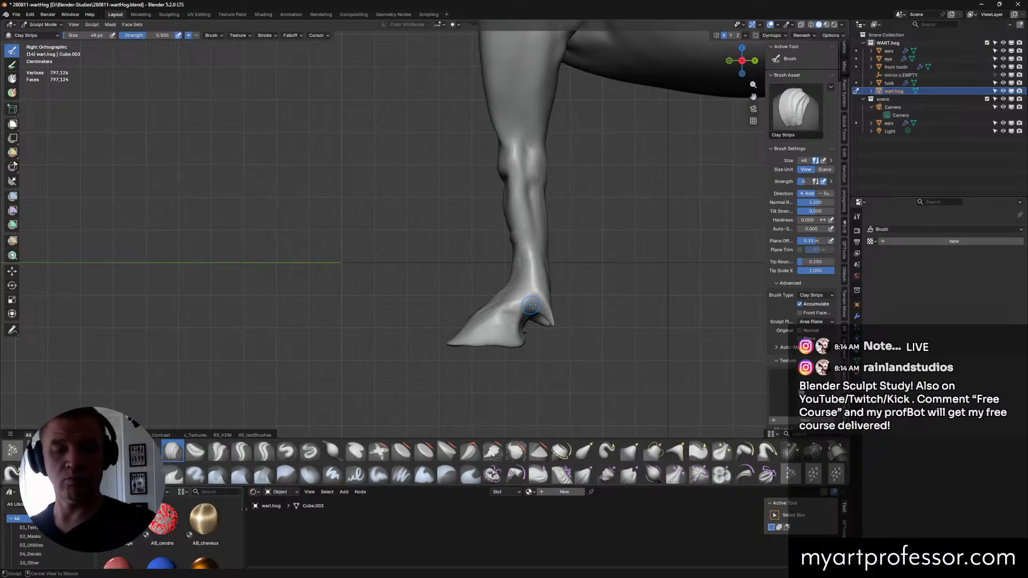
{"action": "left_click", "coordinate": [630, 451]}
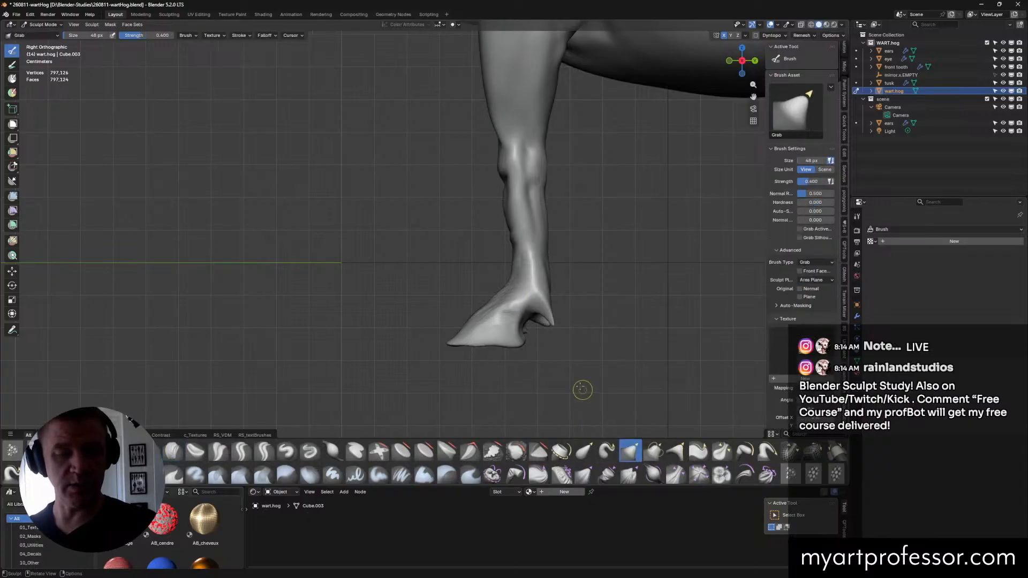
{"action": "left_click_drag", "start_coordinate": [508, 287], "coordinate": [489, 299]}
{"action": "left_click", "coordinate": [485, 299]}
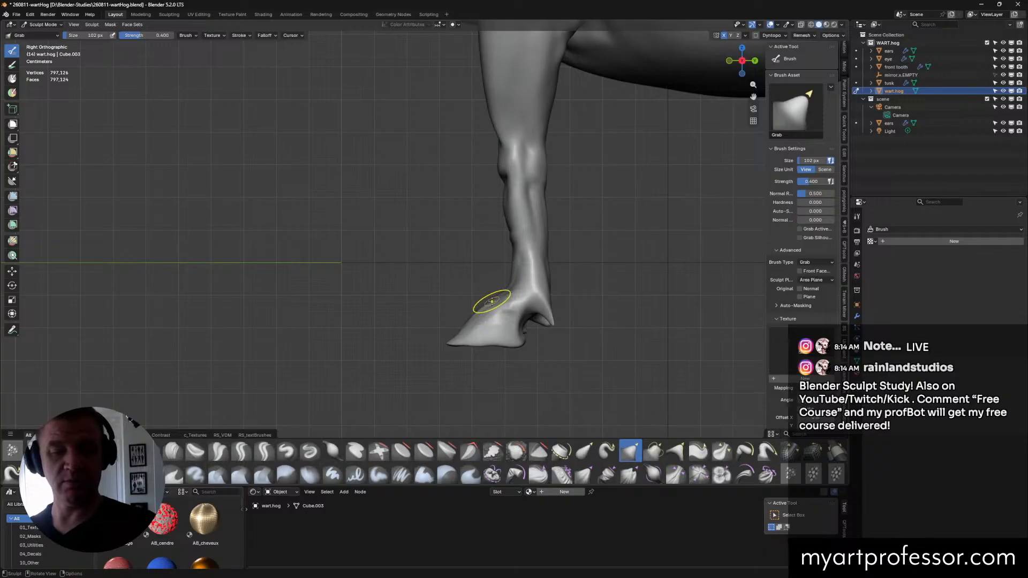
Step: Refine the profile of the toe tips and dewclaws of the front hooves with Grab at 66 px
{"action": "key", "text": "bracketleft"}
{"action": "key", "text": "bracketleft"}
{"action": "key", "text": "bracketleft"}
{"action": "key", "text": "bracketleft"}
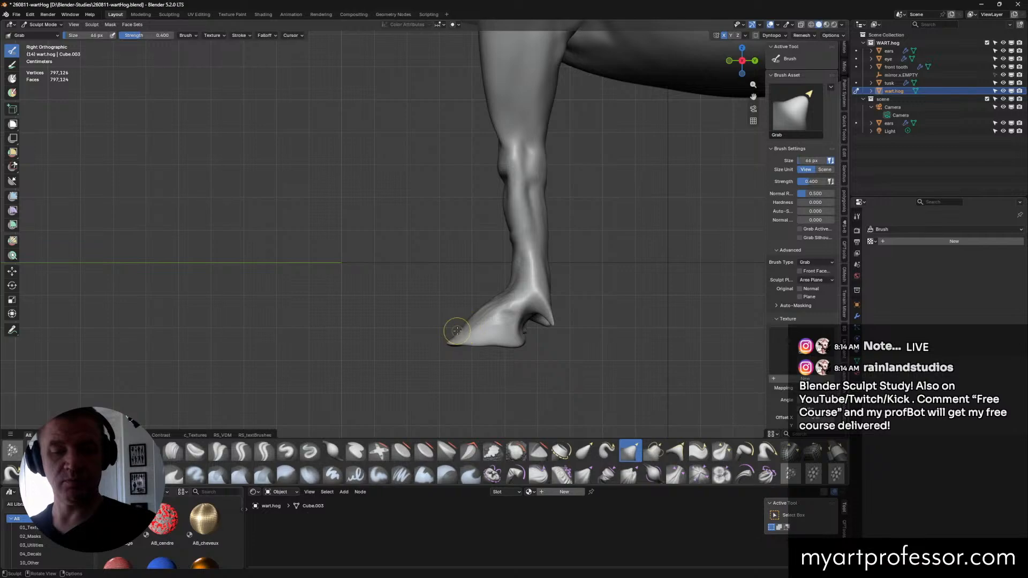
{"action": "left_click_drag", "start_coordinate": [459, 328], "coordinate": [461, 334]}
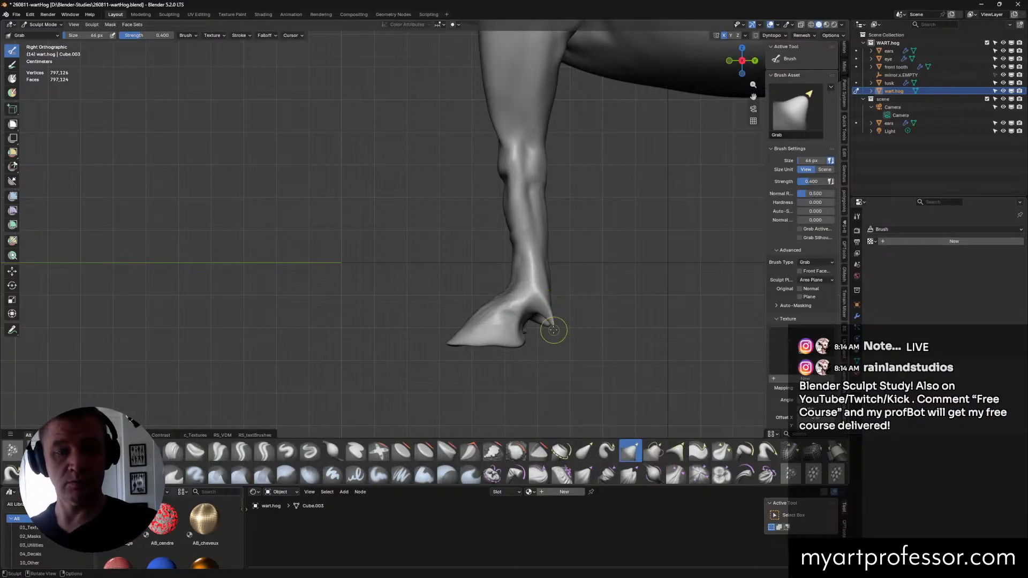
Step: Sharpen the dewclaws of the front feet with Crease Sharp, and adjust the lower edges of the hooves with Grab
{"action": "left_click", "coordinate": [241, 452]}
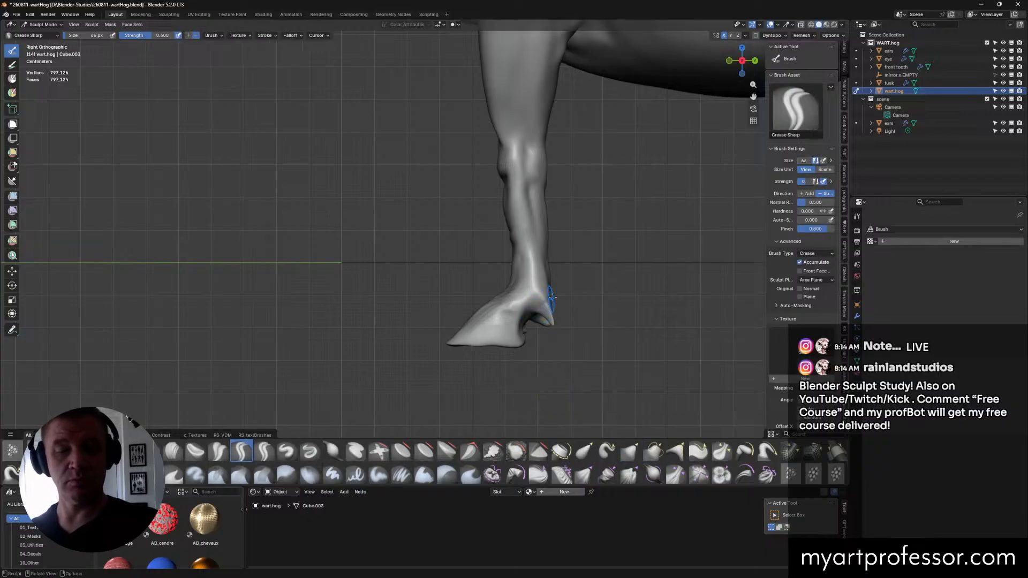
{"action": "mouse_move", "coordinate": [532, 313]}
{"action": "middle_mouse_down"}
{"action": "mouse_move", "coordinate": [603, 329]}
{"action": "mouse_move", "coordinate": [514, 300]}
{"action": "mouse_move", "coordinate": [595, 335]}
{"action": "mouse_move", "coordinate": [722, 342]}
{"action": "mouse_move", "coordinate": [586, 458]}
{"action": "middle_mouse_up"}
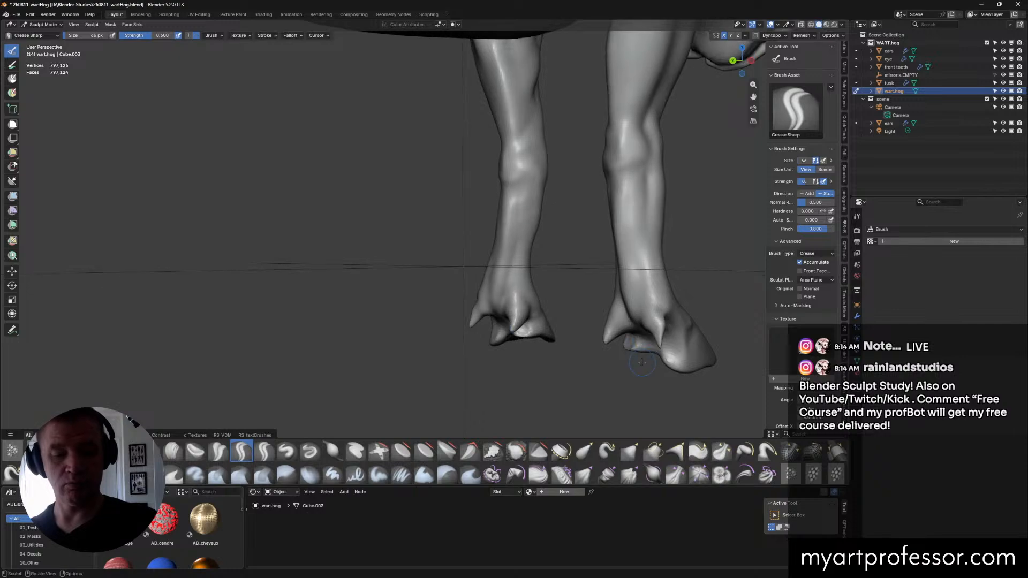
{"action": "left_click", "coordinate": [630, 451]}
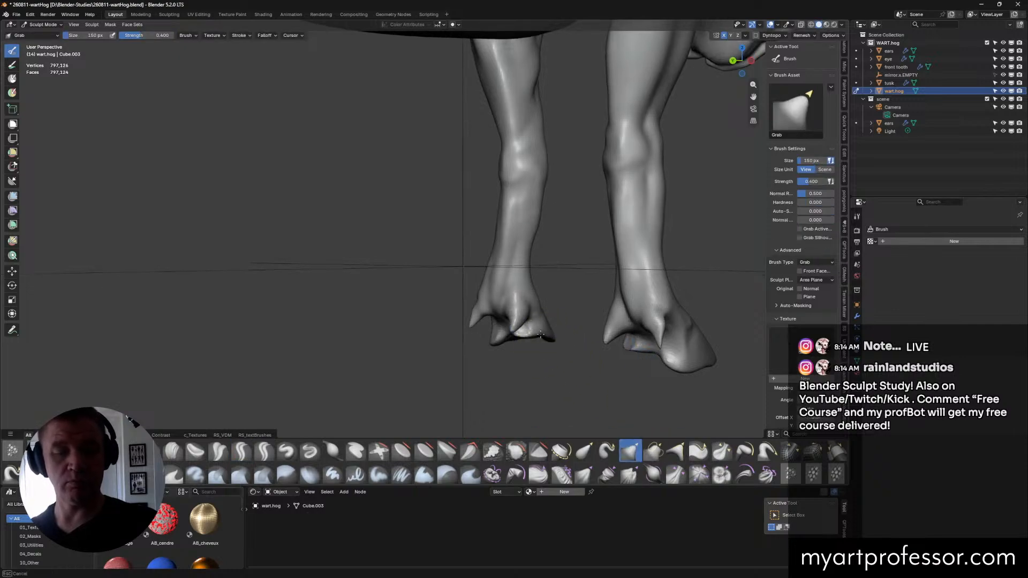
{"action": "mouse_move", "coordinate": [540, 338]}
{"action": "left_mouse_down"}
{"action": "mouse_move", "coordinate": [525, 333]}
{"action": "mouse_move", "coordinate": [539, 340]}
{"action": "left_mouse_up"}
{"action": "mouse_move", "coordinate": [632, 354]}
{"action": "middle_mouse_down", "text": "alt"}
{"action": "mouse_move", "coordinate": [617, 341]}
{"action": "mouse_move", "coordinate": [589, 351]}
{"action": "mouse_move", "coordinate": [591, 362]}
{"action": "mouse_move", "coordinate": [546, 358]}
{"action": "mouse_move", "coordinate": [614, 341]}
{"action": "middle_mouse_up", "text": "alt"}
{"action": "mouse_move", "coordinate": [570, 347]}
{"action": "left_mouse_down"}
{"action": "mouse_move", "coordinate": [529, 345]}
{"action": "mouse_move", "coordinate": [561, 344]}
{"action": "left_mouse_up"}
{"action": "key", "text": "f"}
{"action": "left_click", "coordinate": [550, 347]}
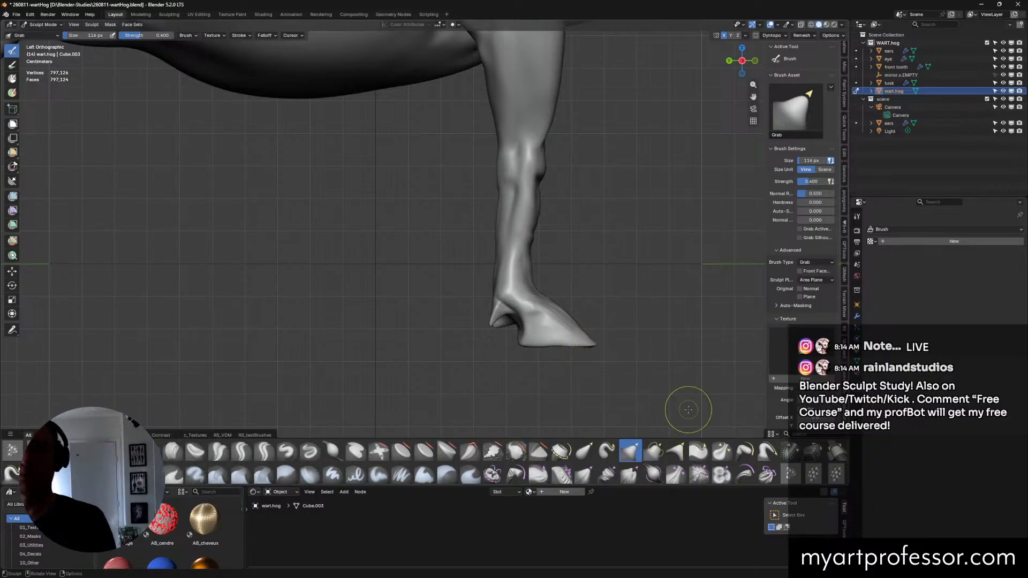
Step: Pull the inner lower edges of the front hooves into shape in front view with Grab at 76 px
{"action": "middle_click_drag", "start_coordinate": [603, 337], "coordinate": [577, 336]}
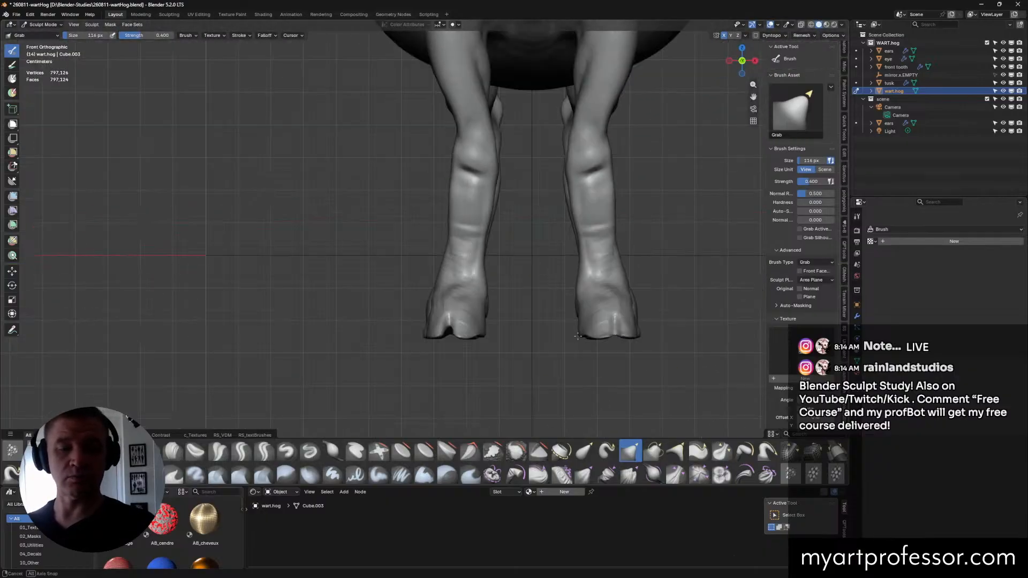
{"action": "middle_click_drag", "start_coordinate": [515, 314], "coordinate": [537, 337], "text": "shift"}
{"action": "key", "text": "f"}
{"action": "left_click", "coordinate": [494, 357]}
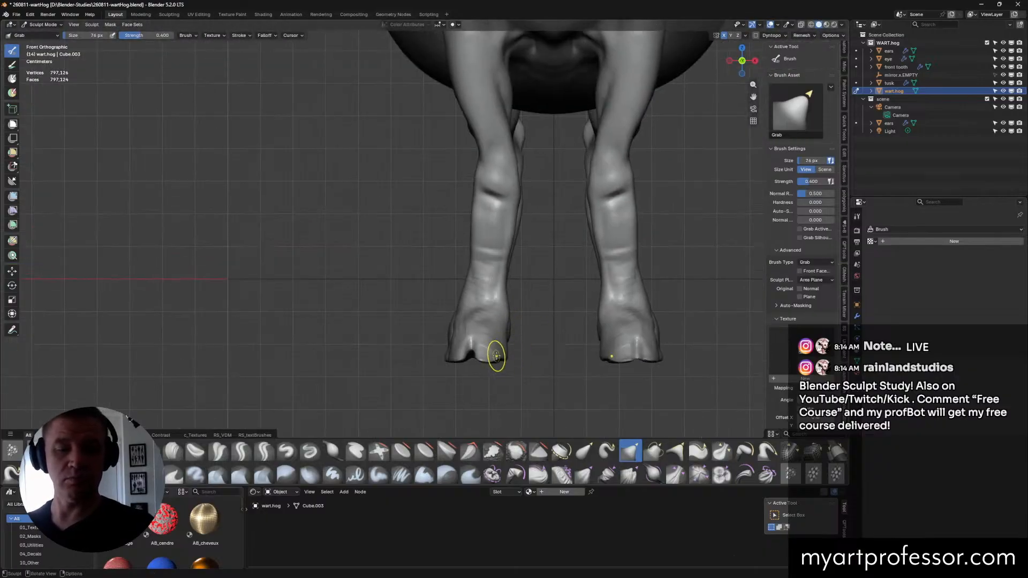
{"action": "left_click_drag", "start_coordinate": [496, 356], "coordinate": [502, 357]}
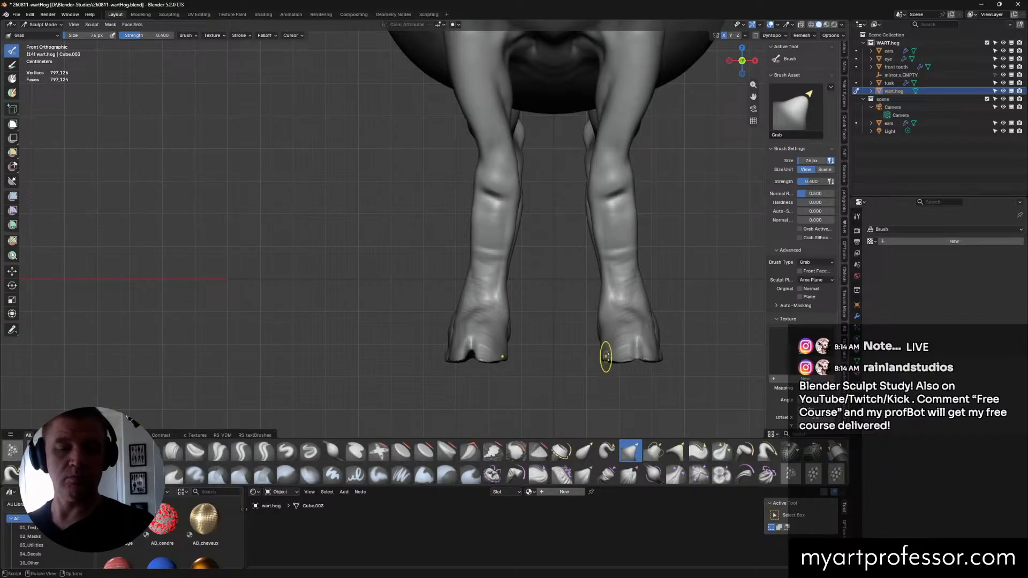
Step: Level the bottom edges of the front toes in front view with the Grab brush at 96 px
{"action": "key", "text": "f"}
{"action": "left_click", "coordinate": [611, 316]}
{"action": "middle_click_drag", "start_coordinate": [606, 322], "coordinate": [592, 331], "text": "shift"}
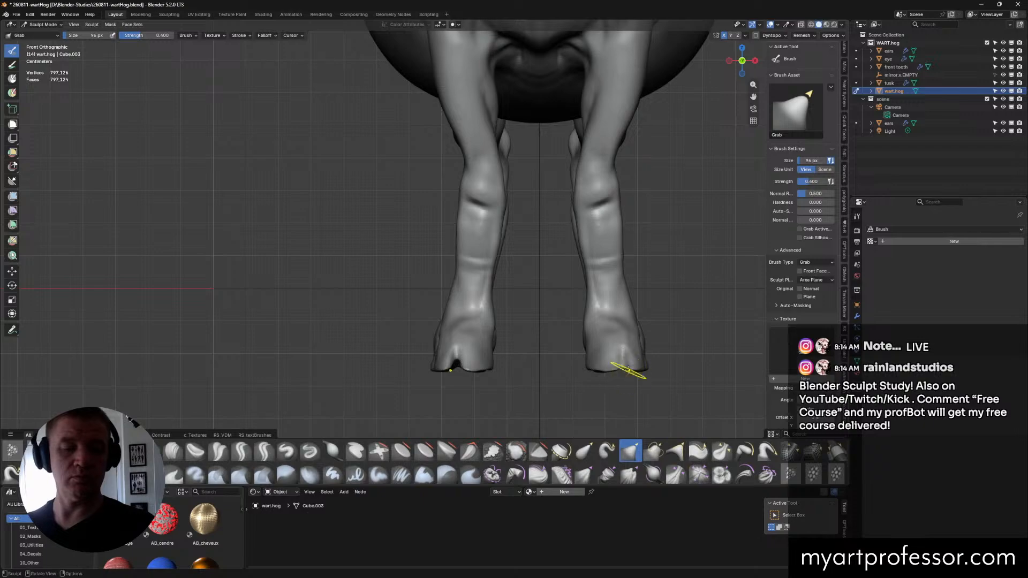
{"action": "left_click_drag", "start_coordinate": [625, 368], "coordinate": [596, 368]}
{"action": "middle_click_drag", "start_coordinate": [509, 303], "coordinate": [527, 327], "text": "shift"}
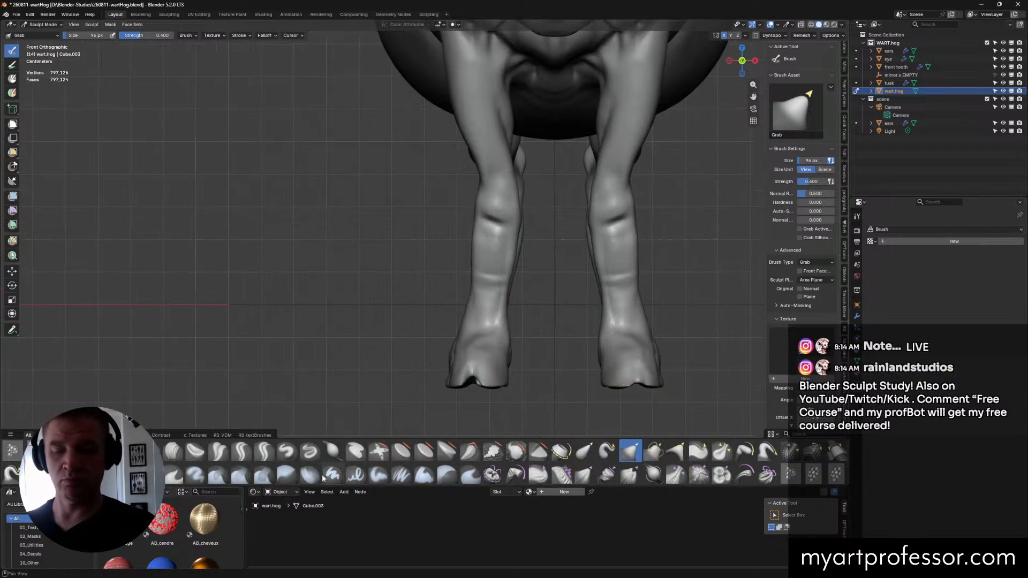
Step: Crease the front and inner side of the front pasterns above the hooves with Crease Sharp at 78 px
{"action": "left_click", "coordinate": [242, 451]}
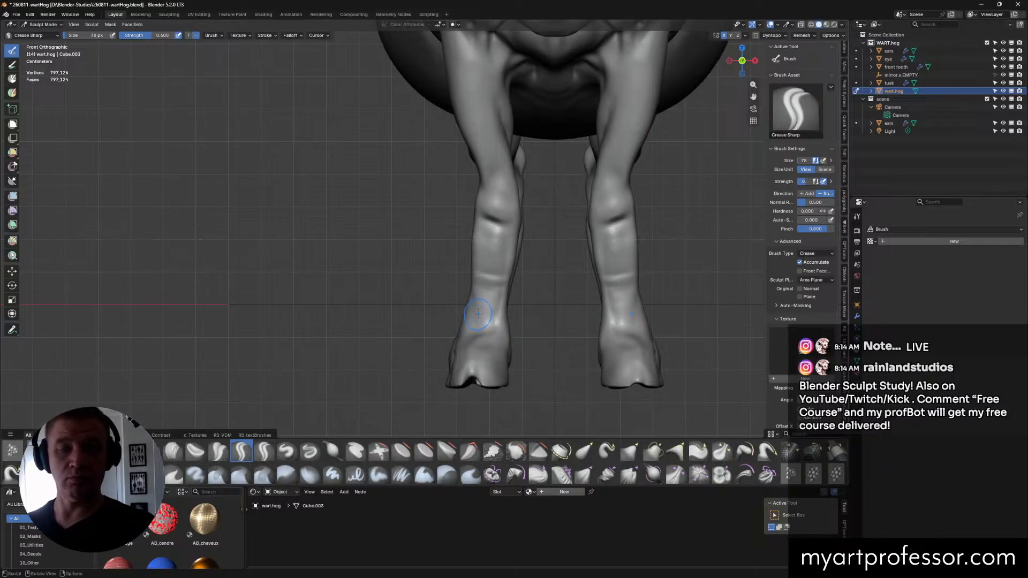
{"action": "middle_click_drag", "start_coordinate": [501, 324], "coordinate": [477, 321]}
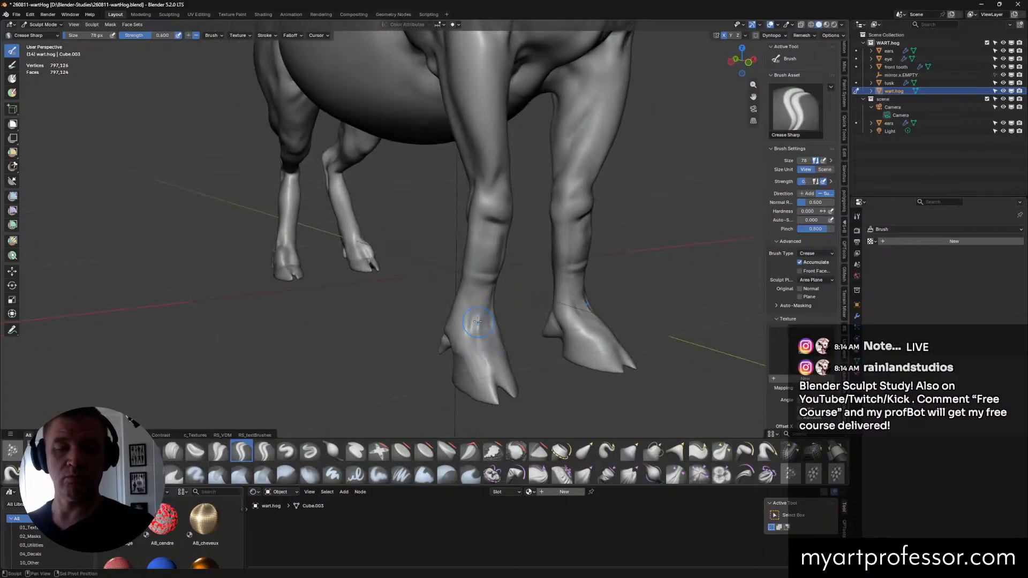
{"action": "mouse_move", "coordinate": [535, 342]}
{"action": "middle_mouse_down"}
{"action": "mouse_move", "coordinate": [485, 330]}
{"action": "mouse_move", "coordinate": [560, 333]}
{"action": "mouse_move", "coordinate": [537, 337]}
{"action": "middle_mouse_up"}
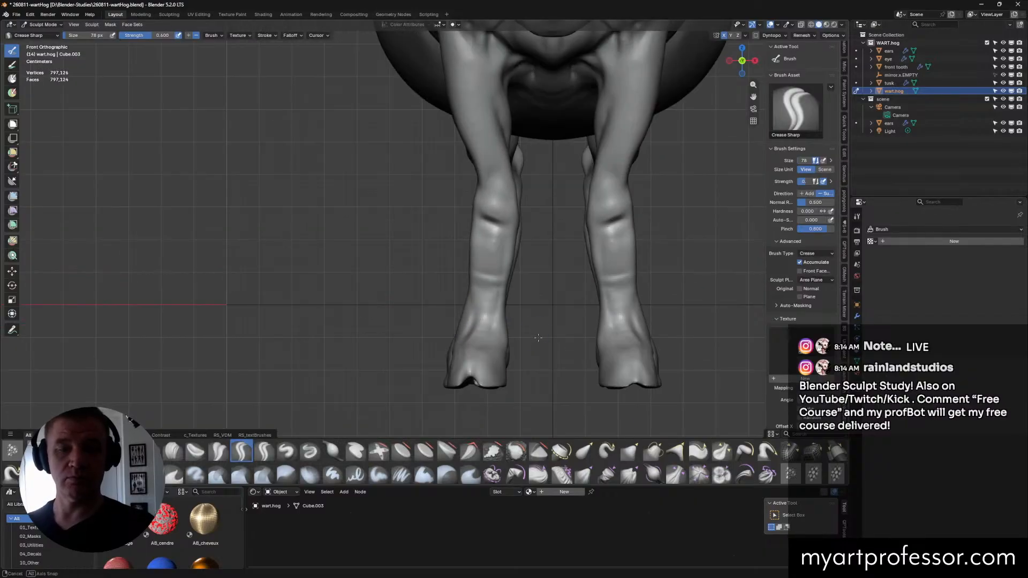
{"action": "left_click_drag", "start_coordinate": [492, 331], "coordinate": [506, 292]}
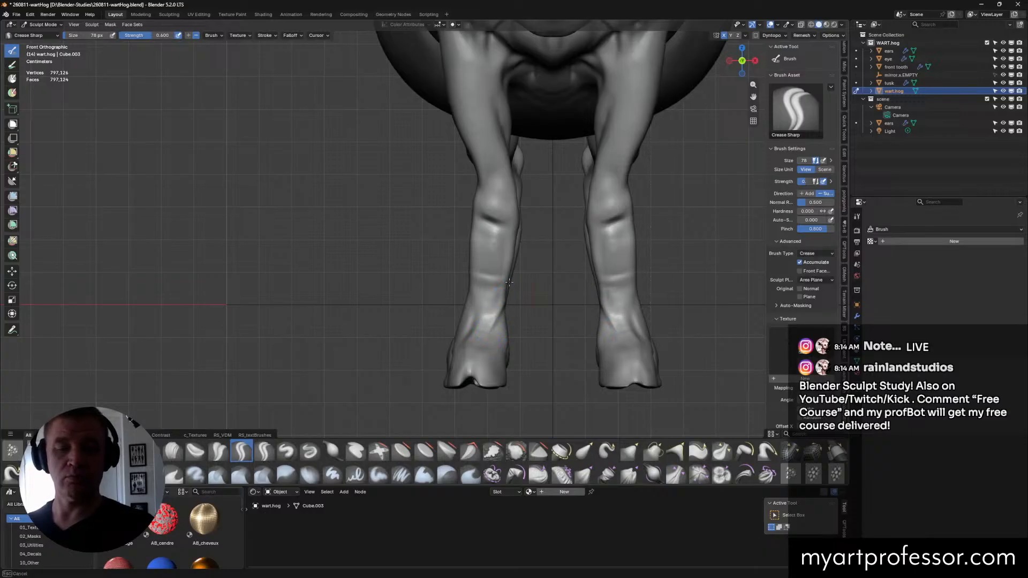
{"action": "mouse_move", "coordinate": [517, 352]}
{"action": "middle_mouse_down", "text": "alt"}
{"action": "mouse_move", "coordinate": [481, 360]}
{"action": "mouse_move", "coordinate": [481, 346]}
{"action": "middle_mouse_up", "text": "alt"}
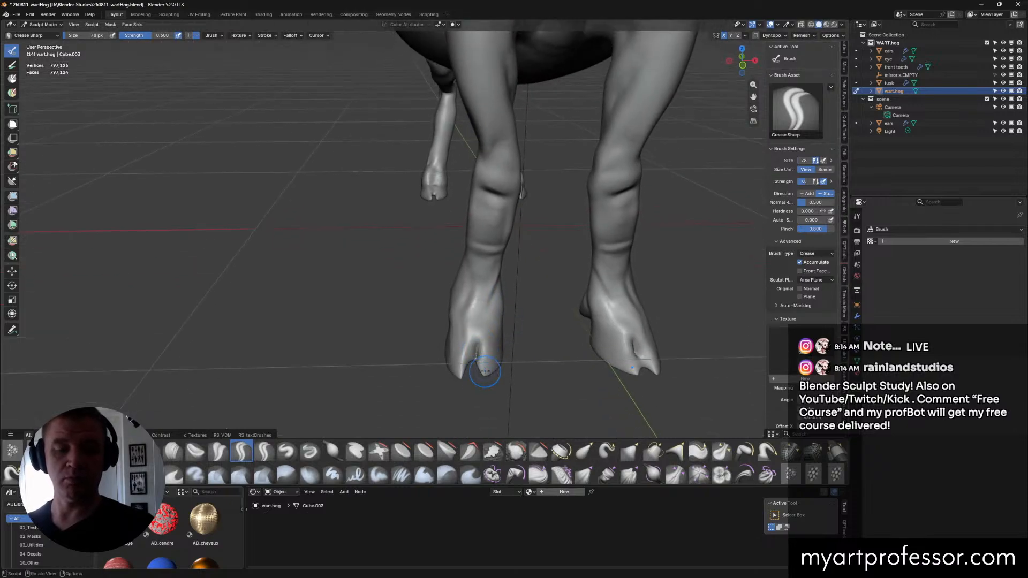
Step: Reshape the heels and lower edges of the front hooves in left side view with Grab, reducing the brush to 92 px
{"action": "mouse_move", "coordinate": [481, 369]}
{"action": "middle_mouse_down"}
{"action": "mouse_move", "coordinate": [508, 298]}
{"action": "mouse_move", "coordinate": [535, 375]}
{"action": "middle_mouse_up"}
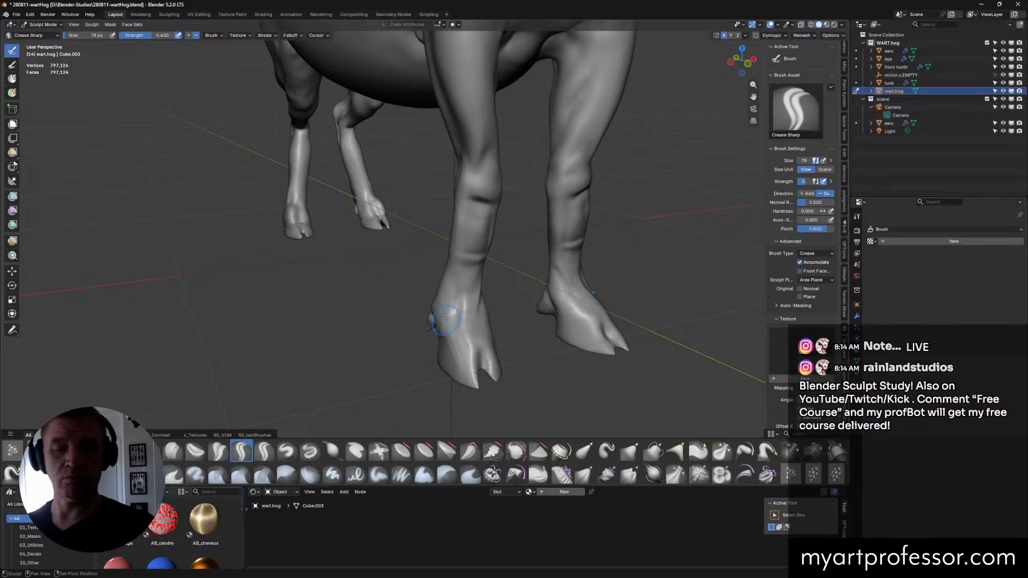
{"action": "middle_click_drag", "start_coordinate": [481, 282], "coordinate": [455, 316]}
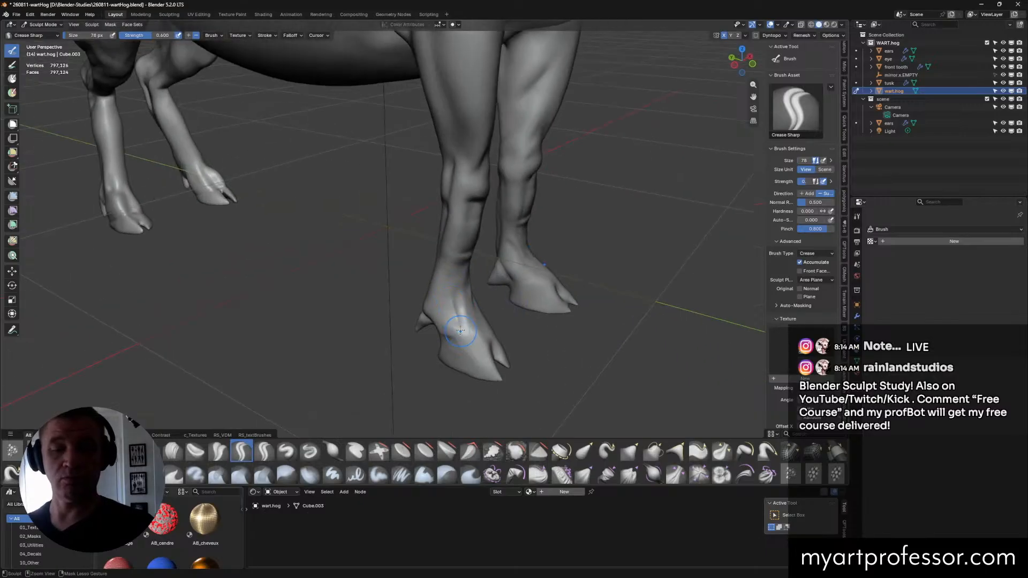
{"action": "middle_click_drag", "start_coordinate": [467, 349], "coordinate": [524, 323], "text": "alt"}
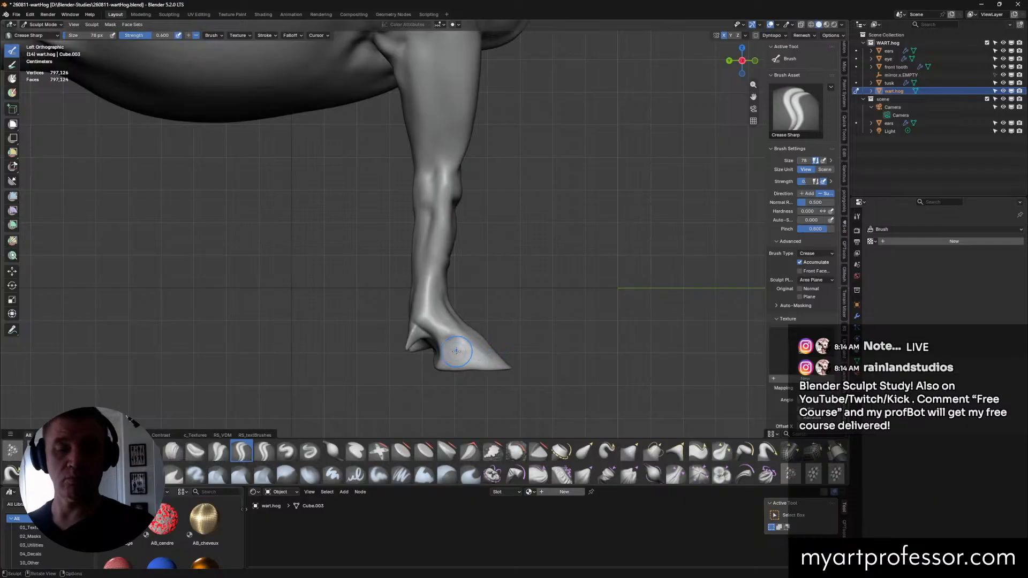
{"action": "middle_click_drag", "start_coordinate": [573, 368], "coordinate": [602, 349], "text": "shift"}
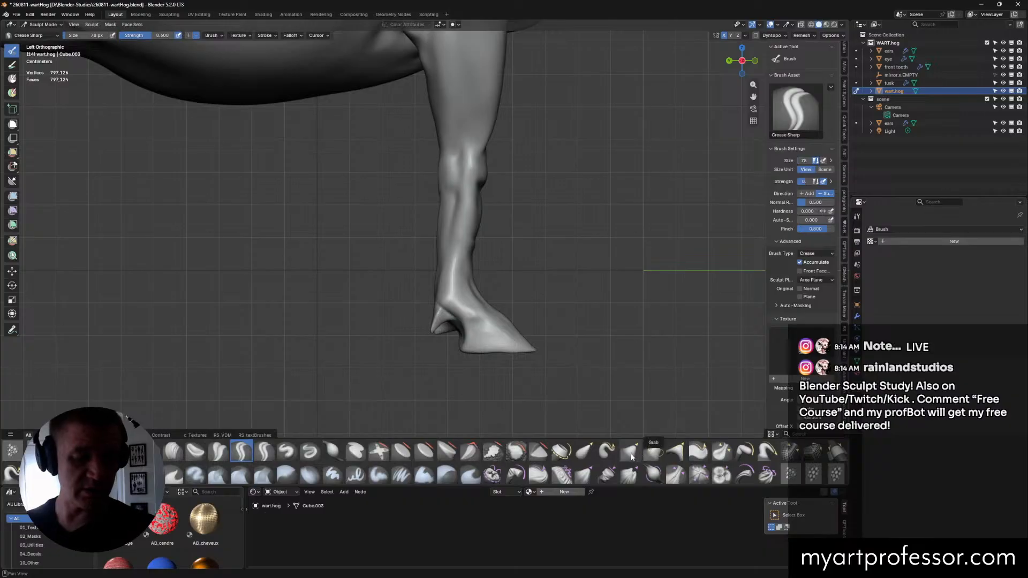
{"action": "left_click", "coordinate": [631, 454]}
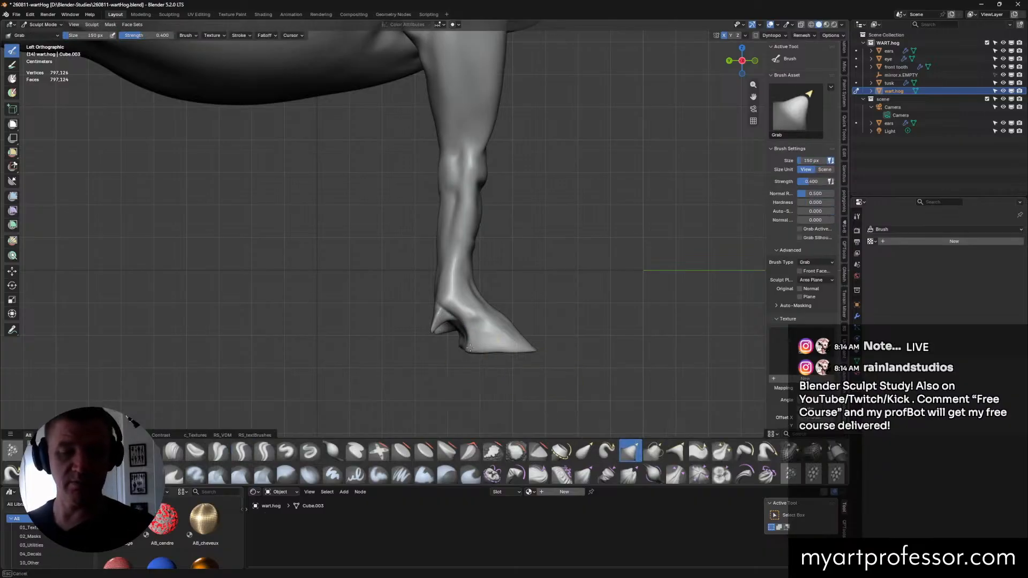
{"action": "left_click_drag", "start_coordinate": [465, 346], "coordinate": [458, 343]}
{"action": "left_click_drag", "start_coordinate": [463, 344], "coordinate": [536, 350]}
{"action": "key", "text": "f"}
{"action": "left_click", "coordinate": [539, 351]}
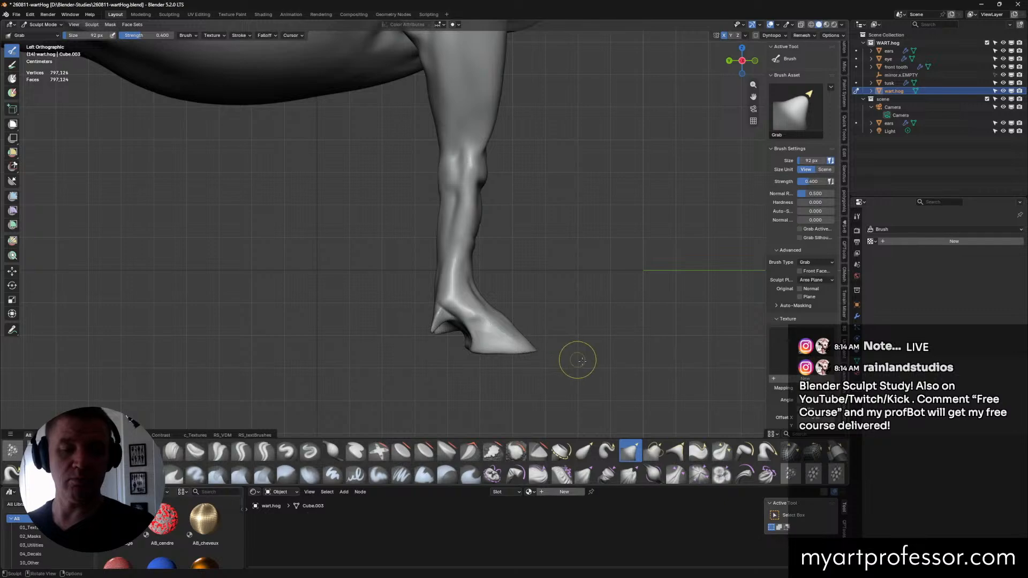
Step: Build up the front surfaces of the front hooves around the toe cleft with the Draw brush at 48 px
{"action": "middle_click_drag", "start_coordinate": [573, 360], "coordinate": [554, 369]}
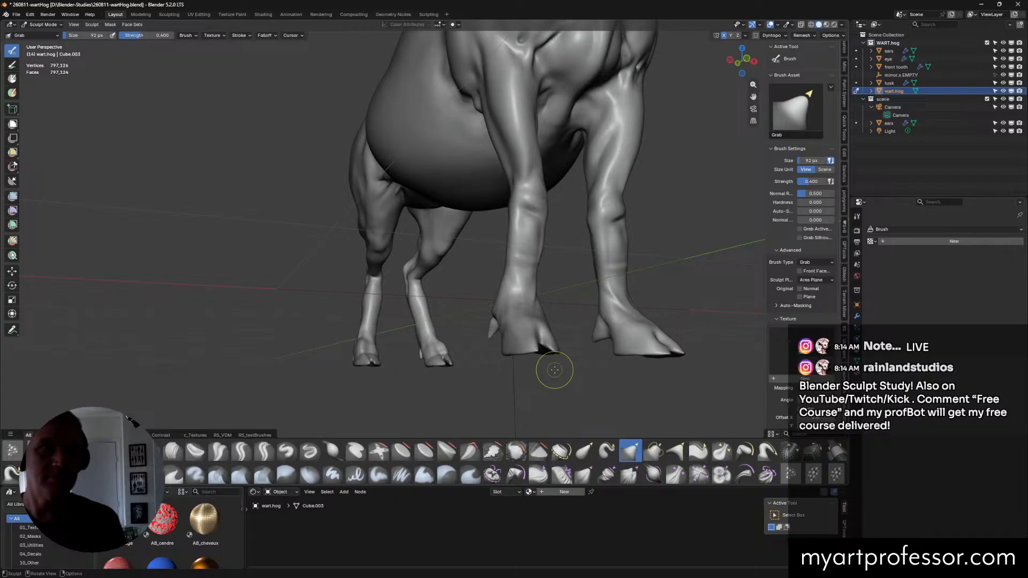
{"action": "mouse_move", "coordinate": [652, 268]}
{"action": "middle_mouse_down"}
{"action": "mouse_move", "coordinate": [633, 305]}
{"action": "mouse_move", "coordinate": [643, 303]}
{"action": "mouse_move", "coordinate": [580, 307]}
{"action": "middle_mouse_up"}
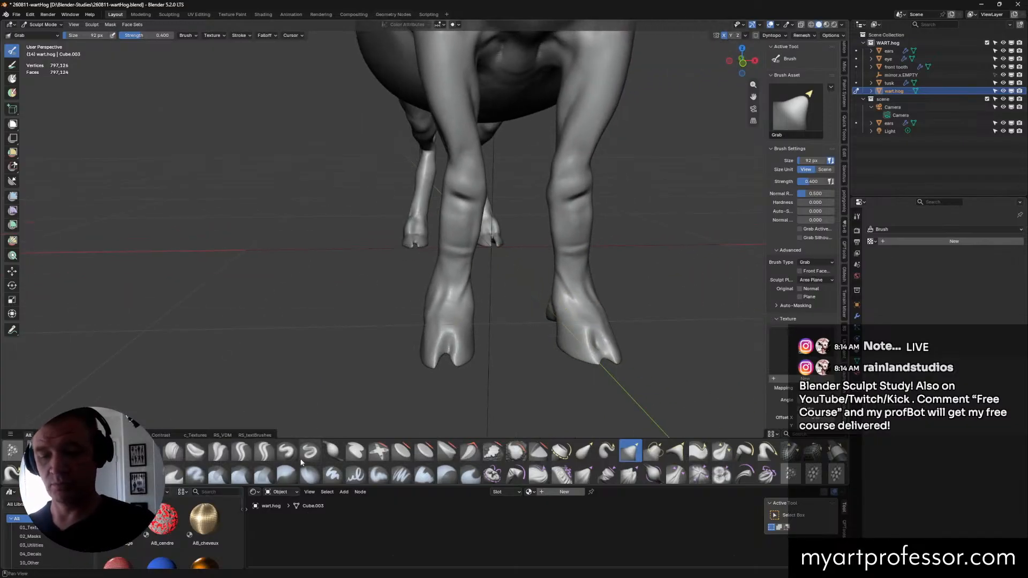
{"action": "left_click", "coordinate": [287, 453]}
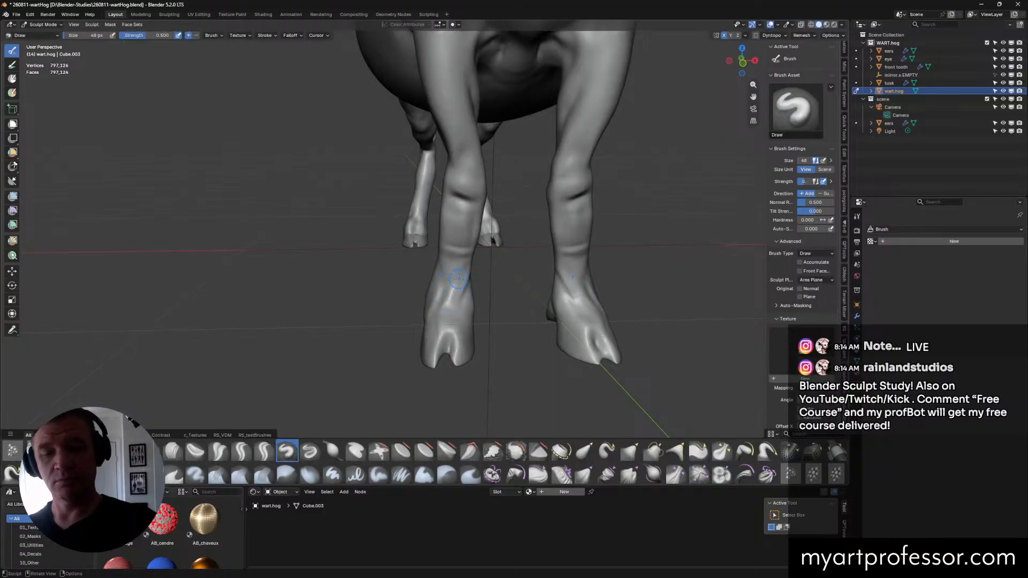
{"action": "middle_click_drag", "start_coordinate": [471, 258], "coordinate": [452, 300]}
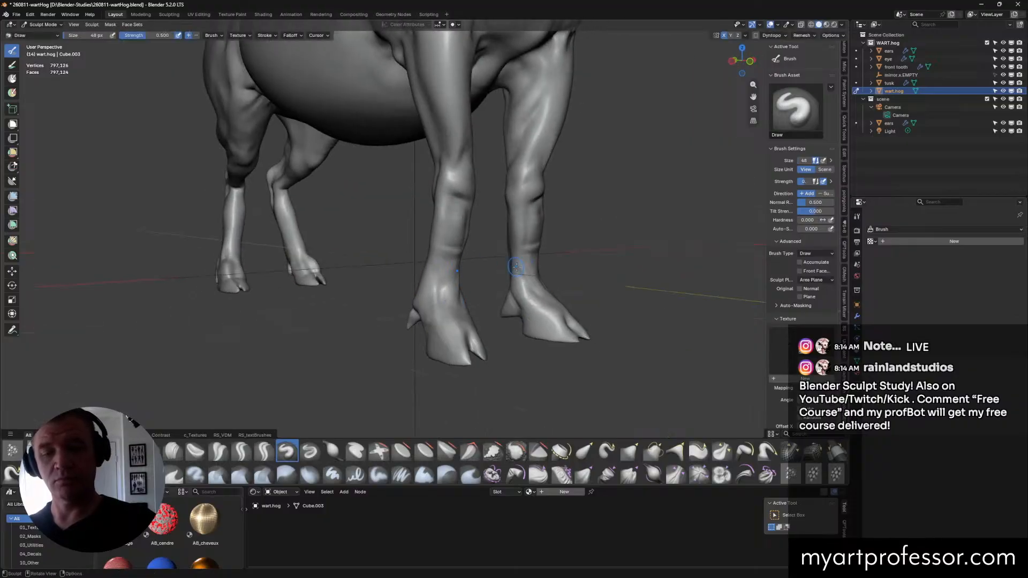
{"action": "middle_click_drag", "start_coordinate": [515, 266], "coordinate": [431, 288]}
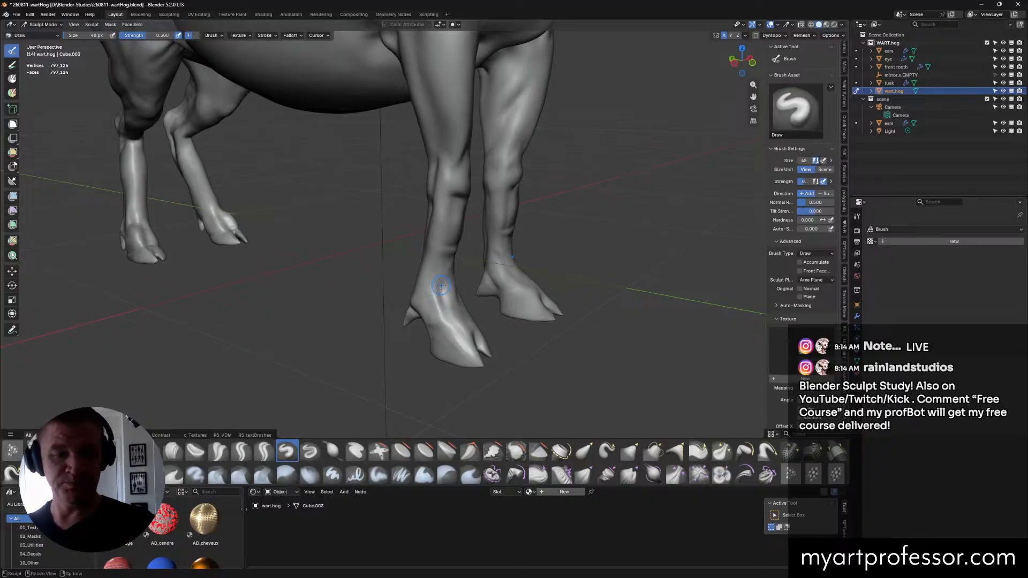
{"action": "middle_click_drag", "start_coordinate": [441, 285], "coordinate": [571, 300]}
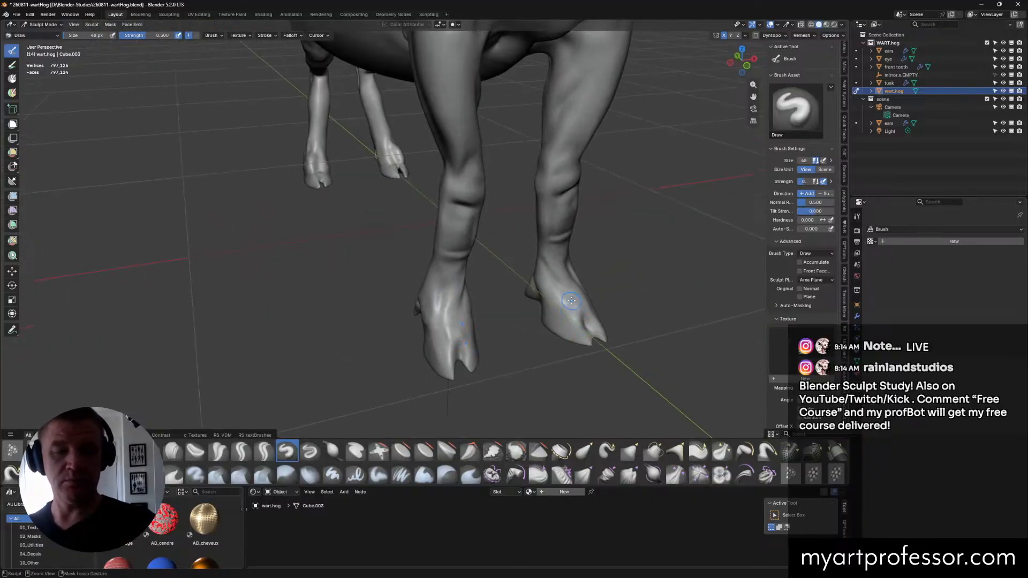
{"action": "middle_click_drag", "start_coordinate": [571, 300], "coordinate": [598, 305]}
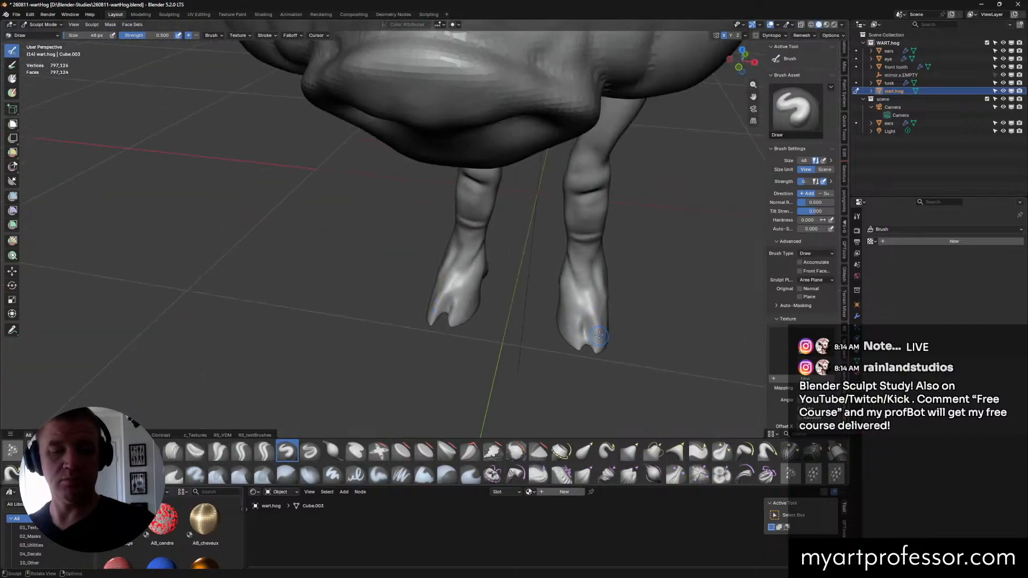
{"action": "left_click_drag", "start_coordinate": [599, 336], "coordinate": [604, 307]}
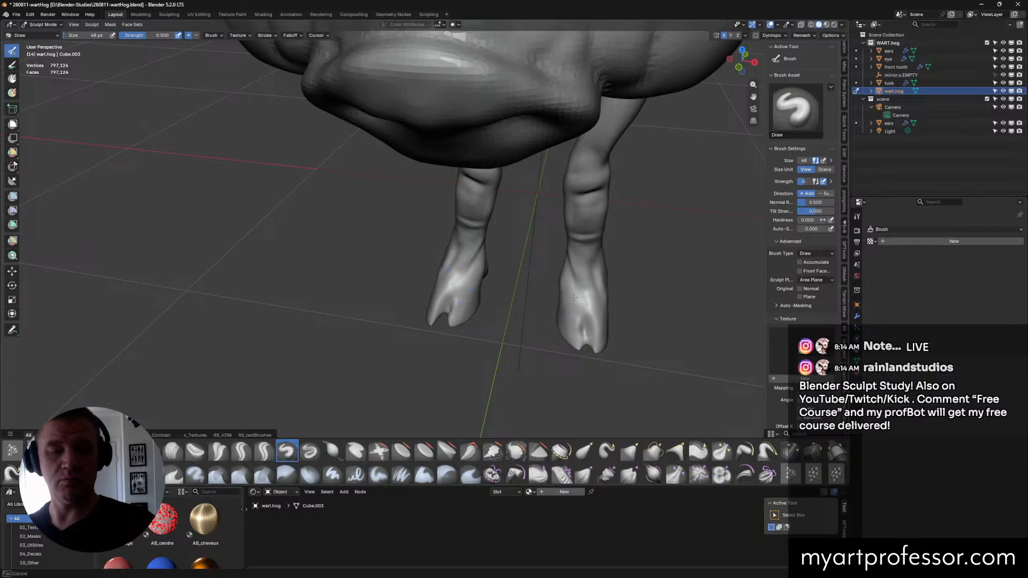
{"action": "middle_click_drag", "start_coordinate": [589, 310], "coordinate": [591, 334]}
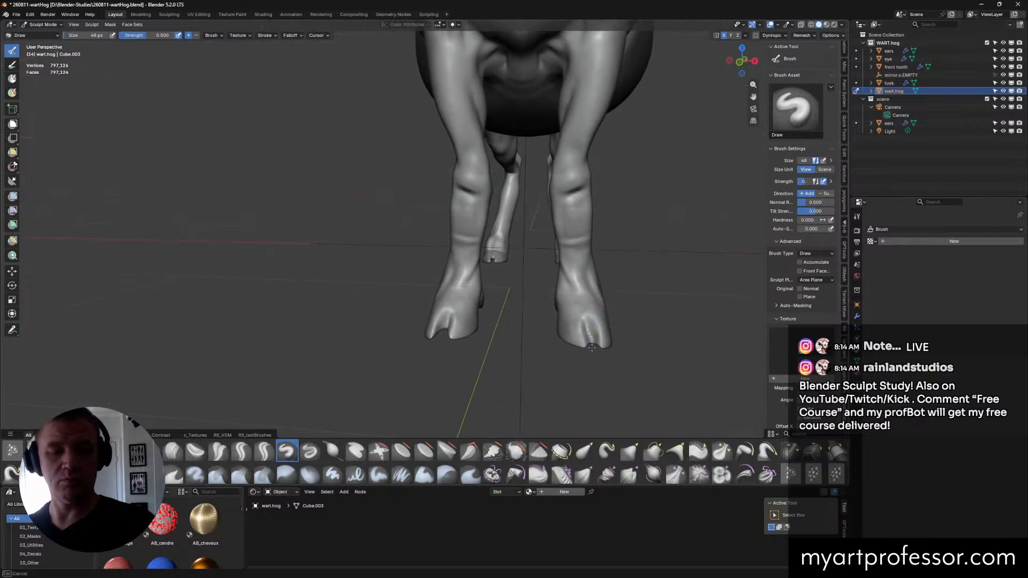
Step: Fill out the soles of the front hooves from below with the Draw brush at 48 px
{"action": "middle_click_drag", "start_coordinate": [593, 340], "coordinate": [601, 288]}
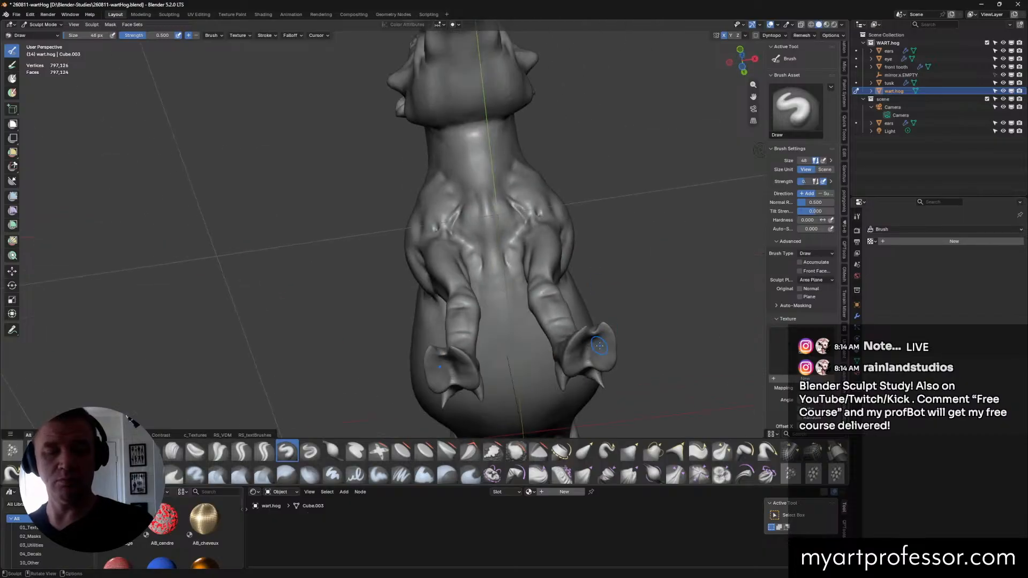
{"action": "middle_click_drag", "start_coordinate": [599, 347], "coordinate": [605, 351]}
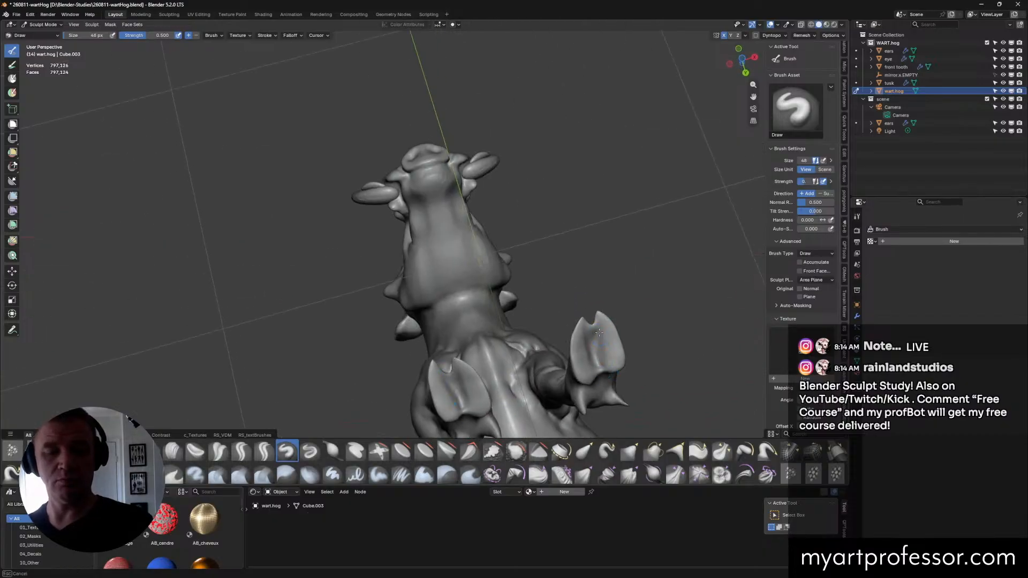
{"action": "mouse_move", "coordinate": [610, 367]}
{"action": "left_mouse_down"}
{"action": "mouse_move", "coordinate": [602, 329]}
{"action": "mouse_move", "coordinate": [590, 343]}
{"action": "mouse_move", "coordinate": [595, 365]}
{"action": "left_mouse_up"}
{"action": "middle_click_drag", "start_coordinate": [594, 365], "coordinate": [593, 372]}
{"action": "mouse_move", "coordinate": [595, 346]}
{"action": "left_mouse_down"}
{"action": "mouse_move", "coordinate": [592, 363]}
{"action": "mouse_move", "coordinate": [589, 348]}
{"action": "mouse_move", "coordinate": [613, 370]}
{"action": "mouse_move", "coordinate": [632, 347]}
{"action": "left_mouse_up"}
{"action": "mouse_move", "coordinate": [632, 347]}
{"action": "middle_mouse_down"}
{"action": "mouse_move", "coordinate": [647, 352]}
{"action": "mouse_move", "coordinate": [620, 329]}
{"action": "mouse_move", "coordinate": [597, 370]}
{"action": "mouse_move", "coordinate": [651, 360]}
{"action": "mouse_move", "coordinate": [602, 378]}
{"action": "middle_mouse_up"}
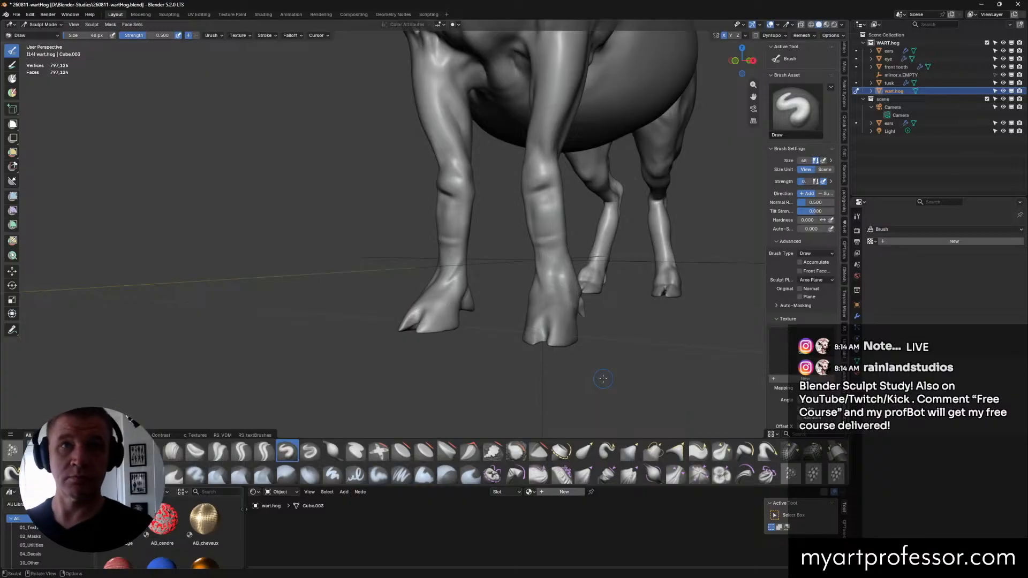
Step: Shape the folds just below the front knees with the Draw brush at 40 px, and smooth them
{"action": "middle_click_drag", "start_coordinate": [603, 379], "coordinate": [523, 239]}
{"action": "key", "text": "f"}
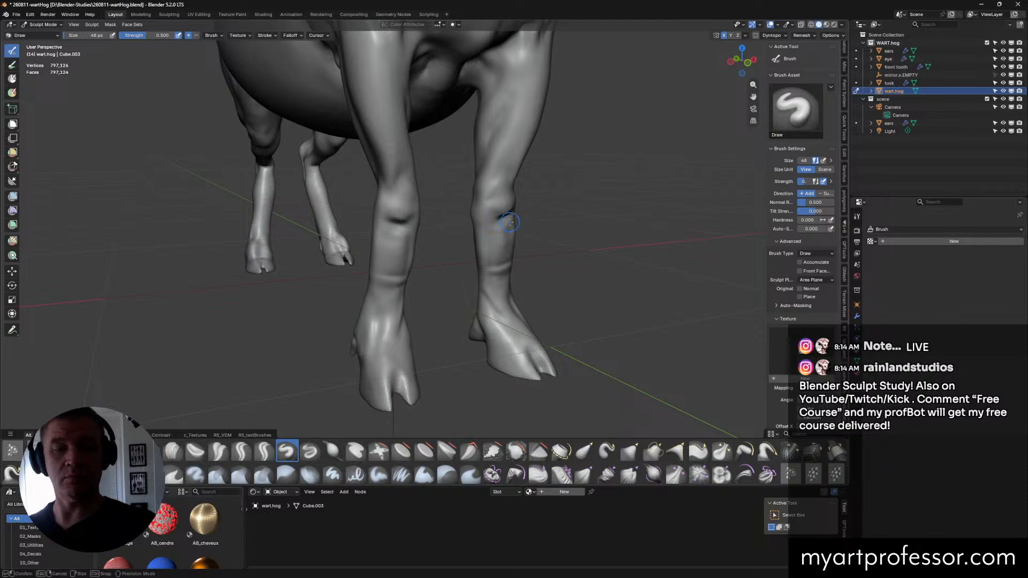
{"action": "left_click", "coordinate": [501, 217]}
{"action": "key", "text": "f"}
{"action": "left_click", "coordinate": [516, 221]}
{"action": "left_click_drag", "start_coordinate": [495, 220], "coordinate": [499, 217]}
{"action": "middle_click_drag", "start_coordinate": [505, 217], "coordinate": [472, 199]}
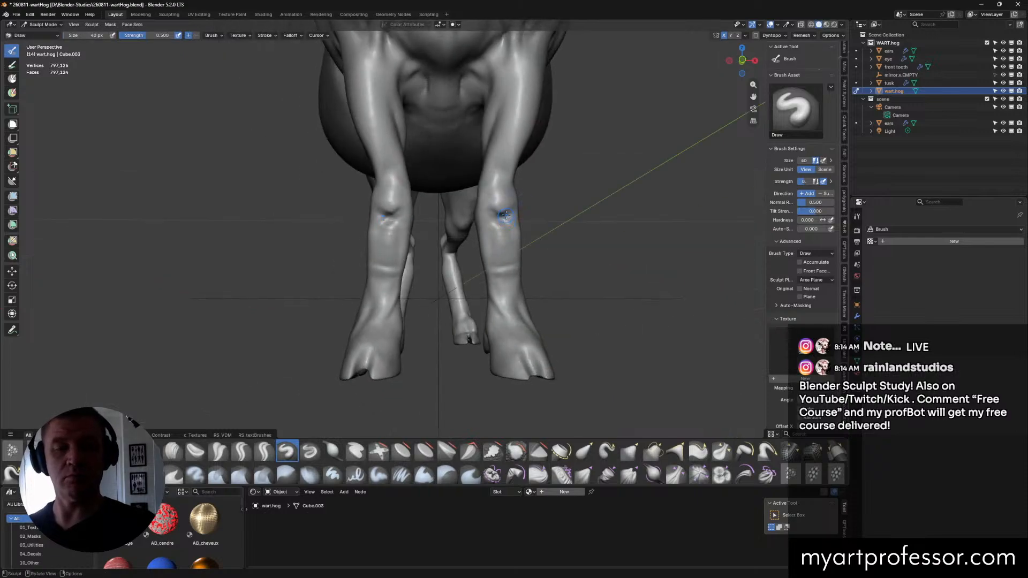
{"action": "left_click_drag", "start_coordinate": [509, 215], "coordinate": [505, 221]}
{"action": "middle_click_drag", "start_coordinate": [505, 220], "coordinate": [490, 212]}
{"action": "left_click_drag", "start_coordinate": [500, 213], "coordinate": [509, 217], "text": "shift"}
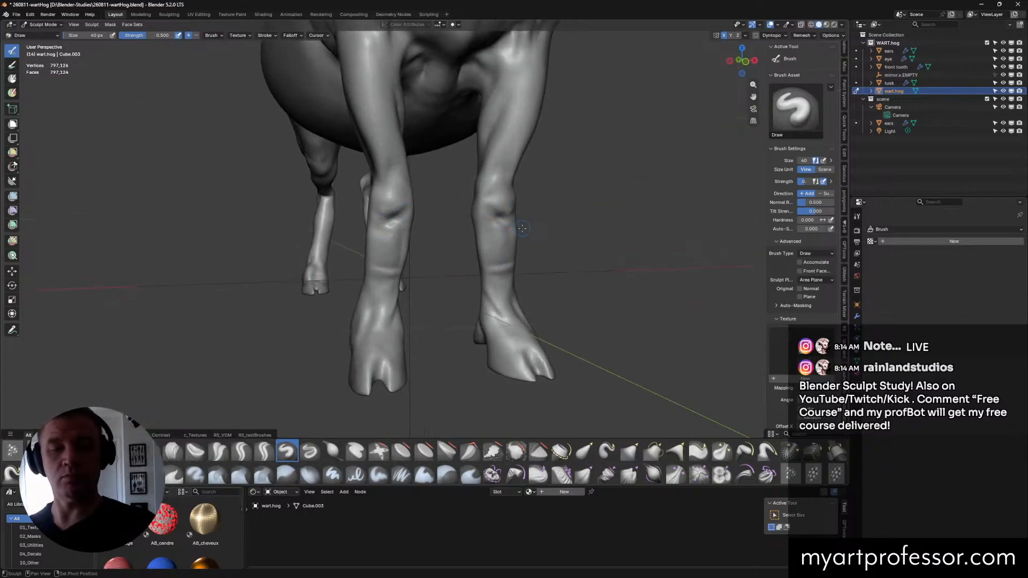
Step: Keep solid shading and carve the groove between the forearm muscles above the front knees with Draw at 30 px
{"action": "mouse_move", "coordinate": [521, 188]}
{"action": "middle_mouse_down", "text": "shift"}
{"action": "mouse_move", "coordinate": [544, 232]}
{"action": "mouse_move", "coordinate": [503, 179]}
{"action": "middle_mouse_up", "text": "shift"}
{"action": "key", "text": "z"}
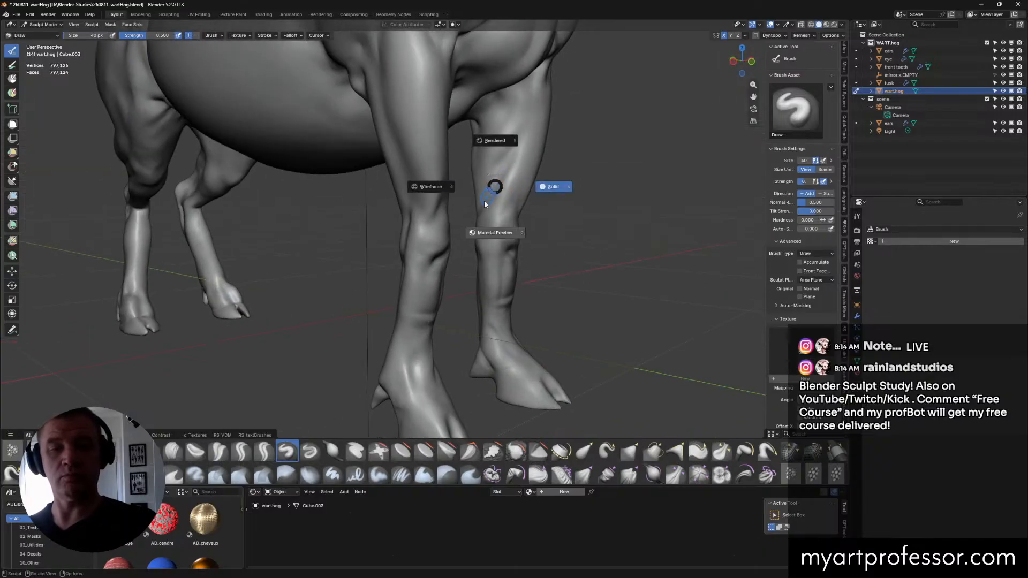
{"action": "left_click", "coordinate": [484, 200]}
{"action": "left_click", "coordinate": [819, 24]}
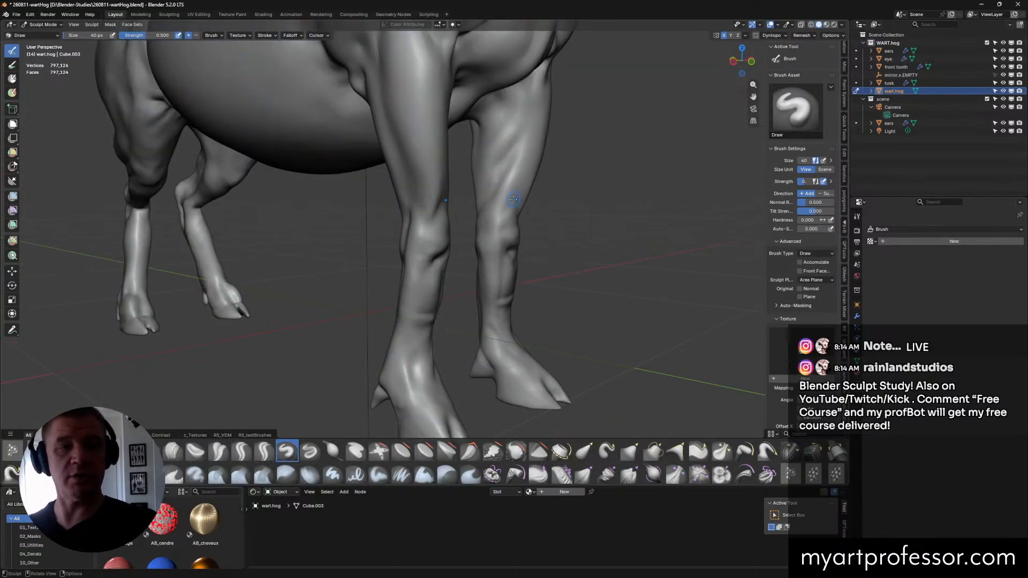
{"action": "left_click_drag", "start_coordinate": [490, 188], "coordinate": [529, 126]}
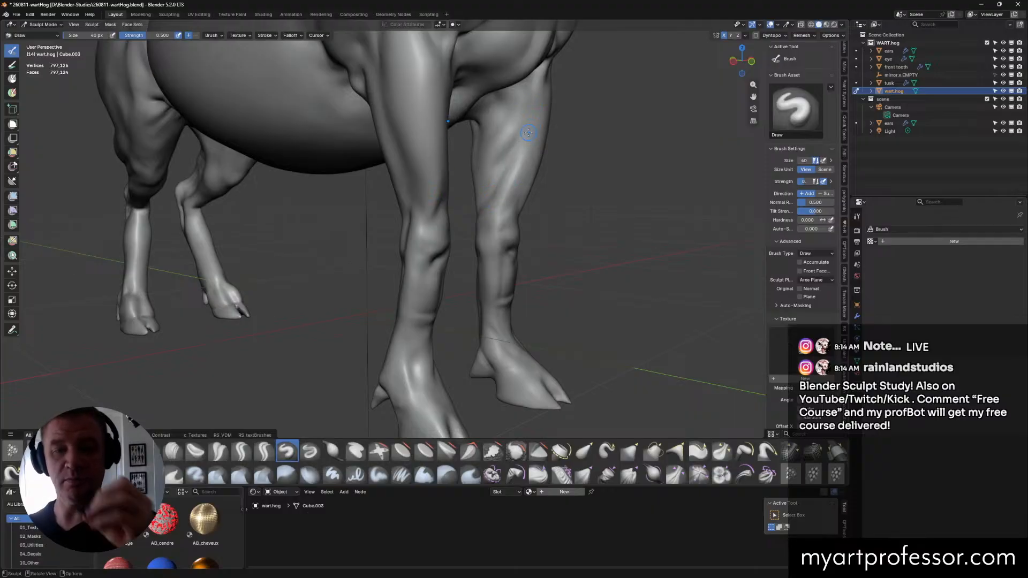
{"action": "middle_click_drag", "start_coordinate": [528, 132], "coordinate": [543, 170], "text": "shift"}
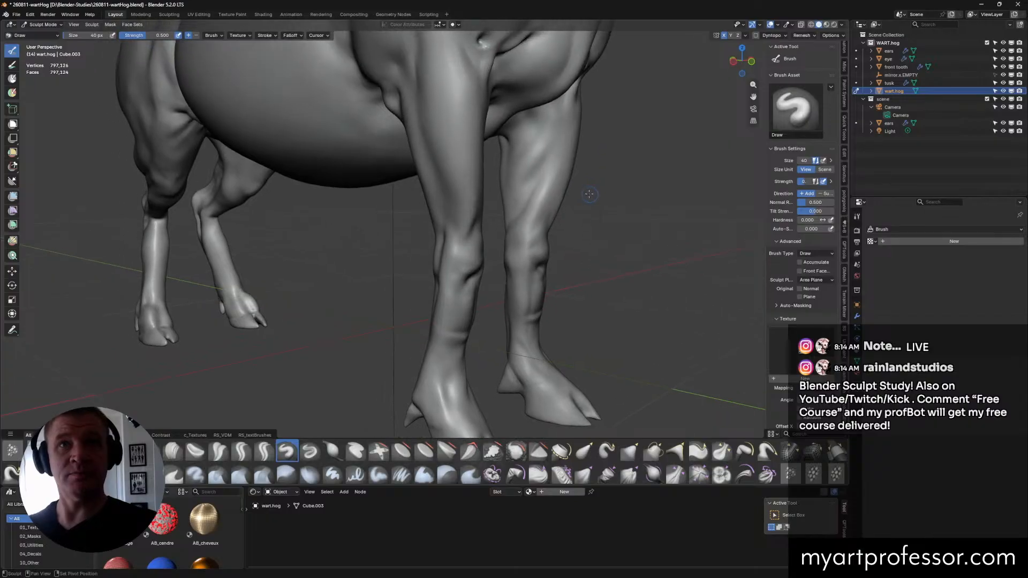
{"action": "key", "text": "f"}
{"action": "left_click", "coordinate": [538, 207]}
{"action": "left_click_drag", "start_coordinate": [520, 231], "coordinate": [535, 187], "text": "ctrl"}
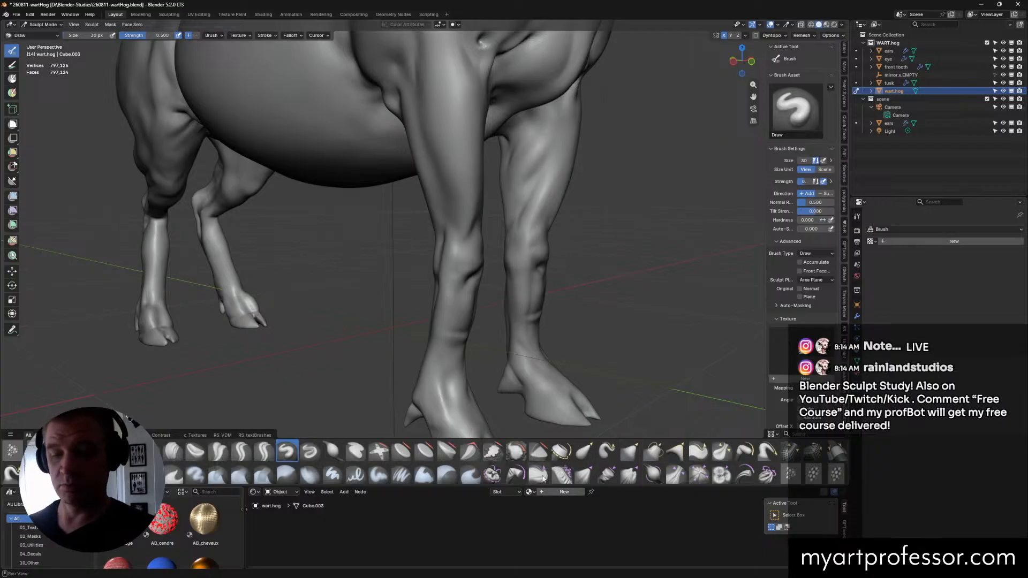
Step: Add volume to the forearm muscles of the front legs with the Draw brush at 72 px
{"action": "key", "text": "f"}
{"action": "left_click", "coordinate": [538, 182]}
{"action": "left_click_drag", "start_coordinate": [529, 187], "coordinate": [539, 155]}
{"action": "mouse_move", "coordinate": [526, 191]}
{"action": "left_mouse_down"}
{"action": "mouse_move", "coordinate": [530, 151]}
{"action": "mouse_move", "coordinate": [532, 175]}
{"action": "mouse_move", "coordinate": [557, 155]}
{"action": "left_mouse_up"}
{"action": "mouse_move", "coordinate": [562, 154]}
{"action": "middle_mouse_down"}
{"action": "mouse_move", "coordinate": [607, 173]}
{"action": "mouse_move", "coordinate": [532, 138]}
{"action": "middle_mouse_up"}
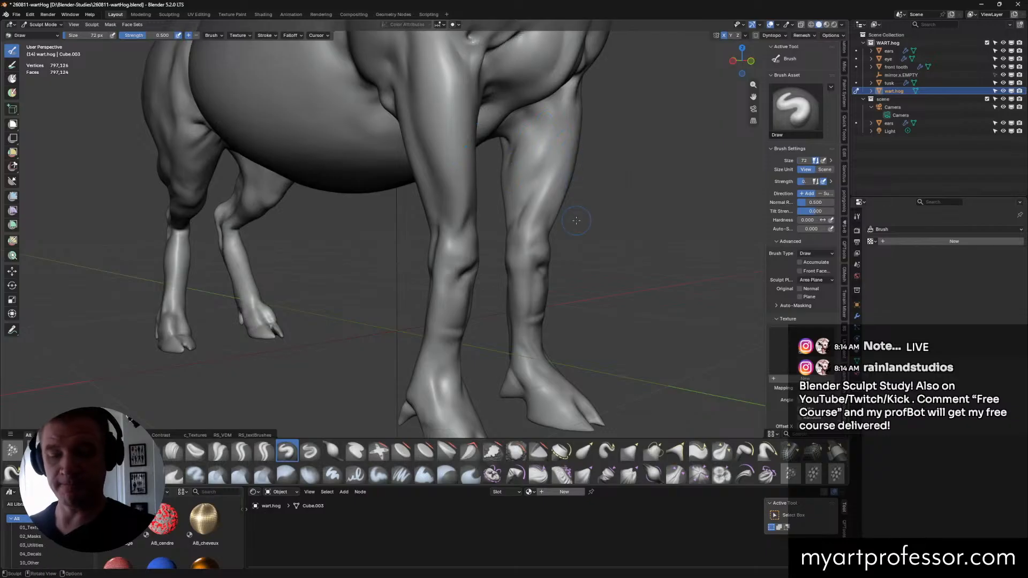
Step: Define the muscle separations running down the front forearms toward the knees with Crease Sharp at 72 px
{"action": "key", "text": "shift+c"}
{"action": "middle_click_drag", "start_coordinate": [551, 198], "coordinate": [556, 190]}
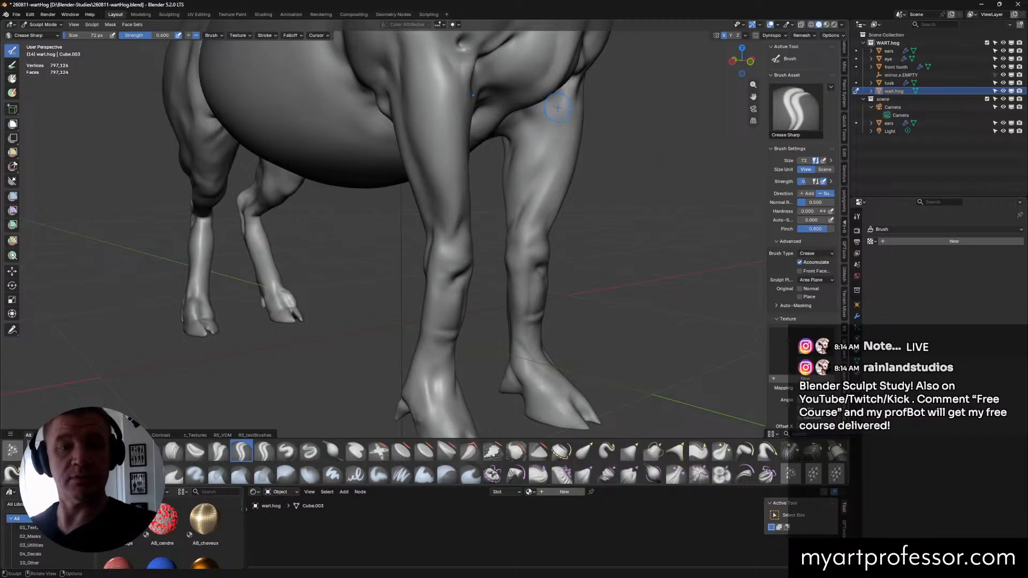
{"action": "middle_click_drag", "start_coordinate": [570, 135], "coordinate": [574, 143]}
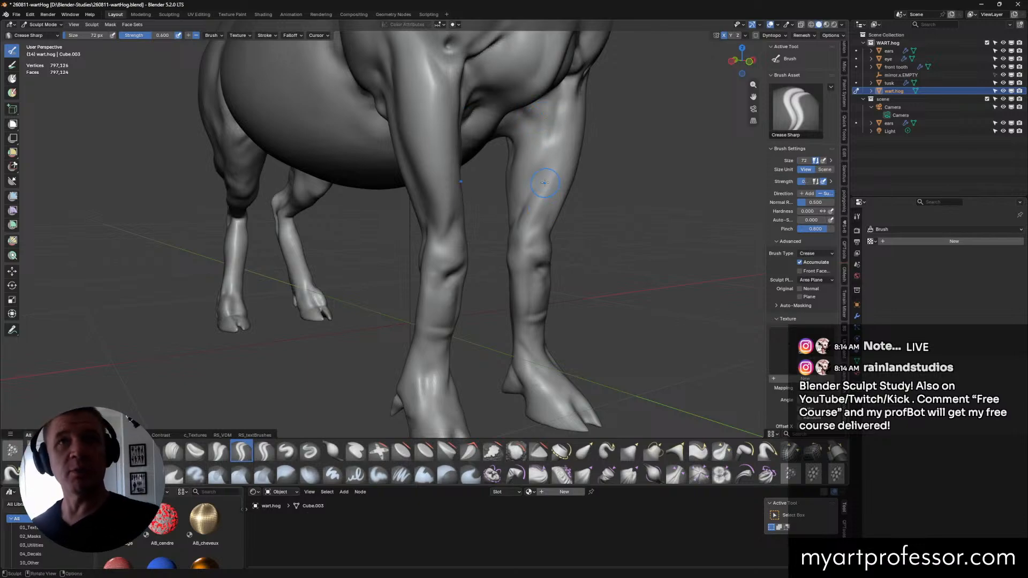
{"action": "middle_click_drag", "start_coordinate": [557, 99], "coordinate": [558, 100]}
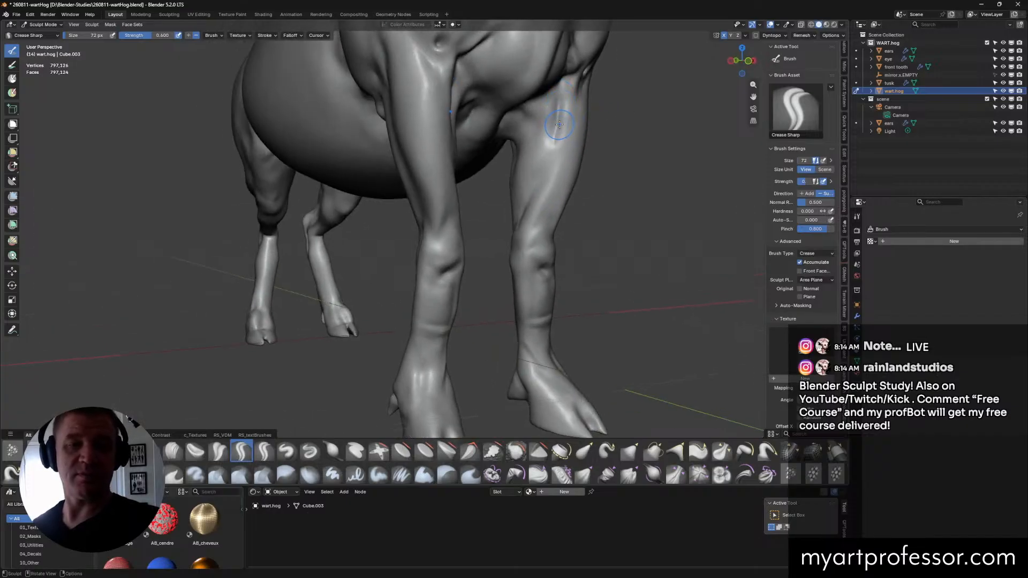
{"action": "middle_click_drag", "start_coordinate": [557, 166], "coordinate": [557, 172]}
{"action": "mouse_move", "coordinate": [558, 173]}
{"action": "left_mouse_down"}
{"action": "mouse_move", "coordinate": [538, 179]}
{"action": "mouse_move", "coordinate": [549, 126]}
{"action": "mouse_move", "coordinate": [536, 177]}
{"action": "left_mouse_up"}
{"action": "left_click_drag", "start_coordinate": [550, 96], "coordinate": [535, 213]}
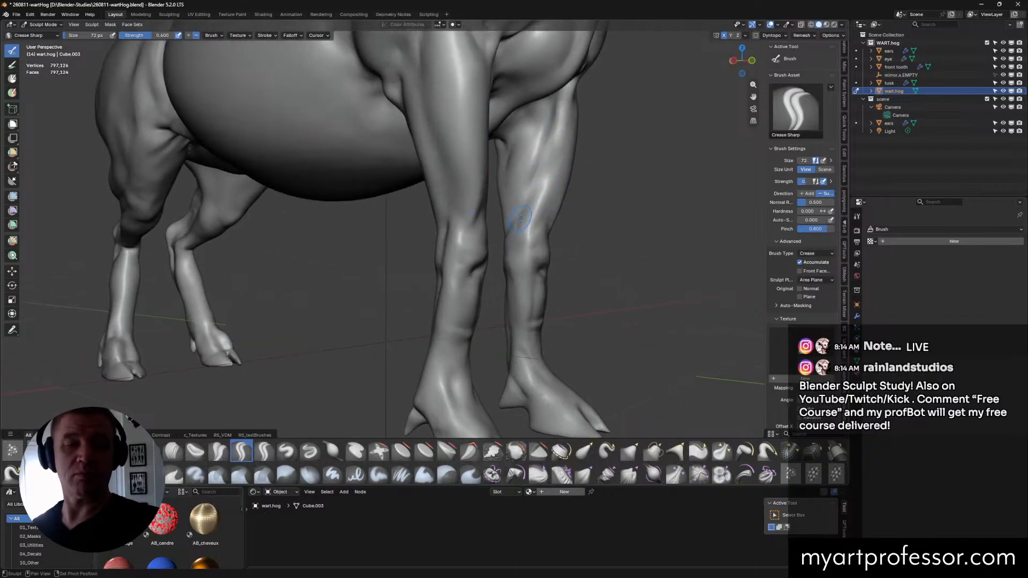
{"action": "left_click_drag", "start_coordinate": [568, 94], "coordinate": [539, 163]}
{"action": "middle_click_drag", "start_coordinate": [539, 162], "coordinate": [542, 158]}
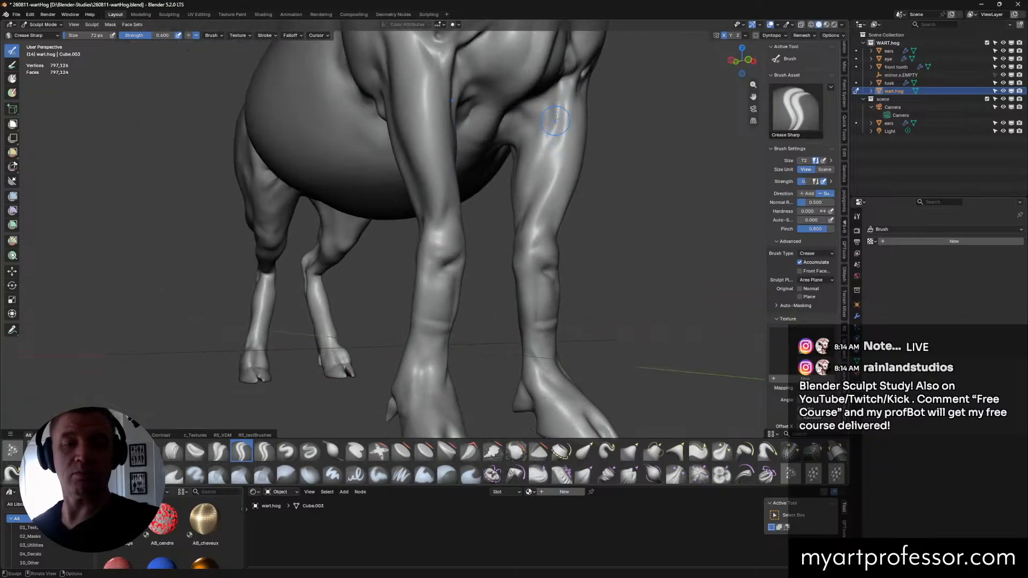
{"action": "mouse_move", "coordinate": [555, 133]}
{"action": "left_mouse_down"}
{"action": "mouse_move", "coordinate": [544, 176]}
{"action": "mouse_move", "coordinate": [548, 155]}
{"action": "left_mouse_up"}
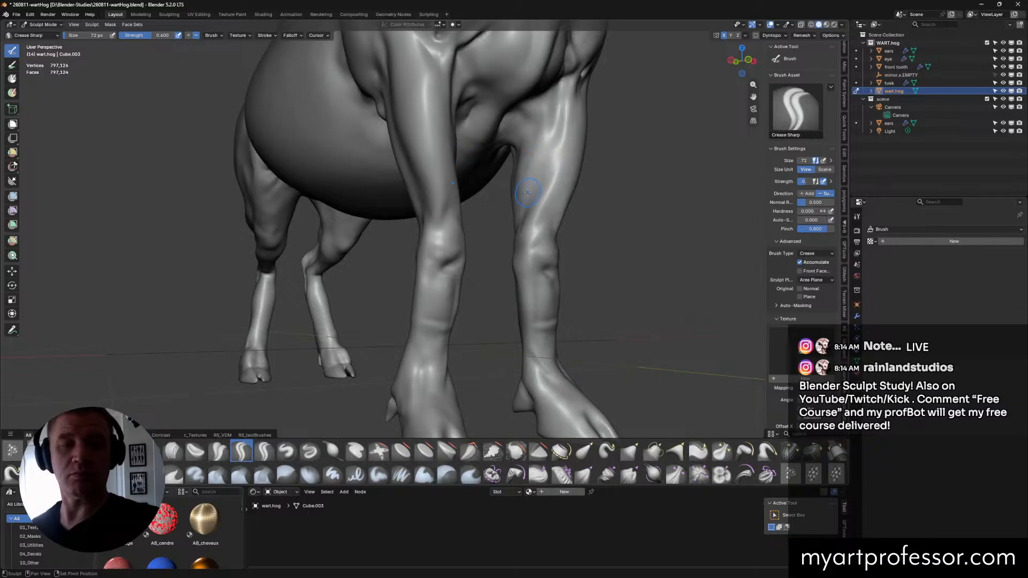
Step: Deepen the crease where the front legs meet the chest with the Crease Sharp brush at 72 px
{"action": "middle_click_drag", "start_coordinate": [562, 84], "coordinate": [535, 150]}
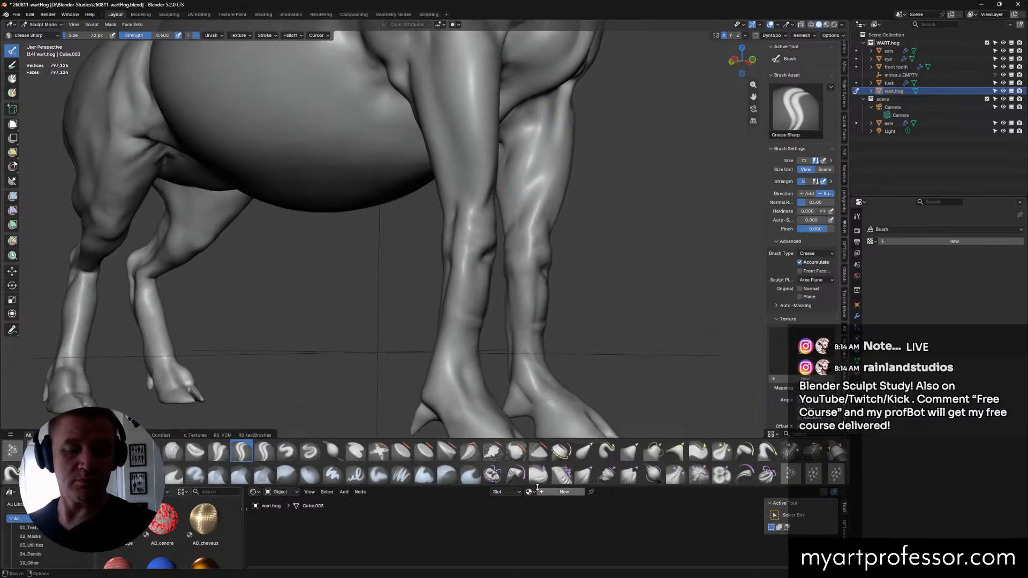
{"action": "left_click", "coordinate": [492, 450]}
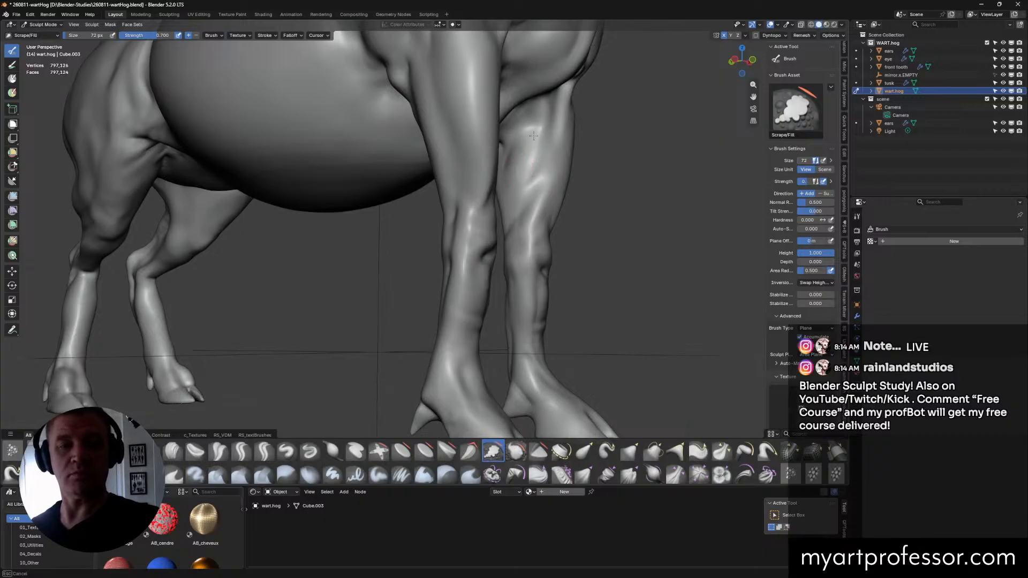
{"action": "mouse_move", "coordinate": [524, 177]}
{"action": "middle_mouse_down"}
{"action": "mouse_move", "coordinate": [563, 162]}
{"action": "mouse_move", "coordinate": [567, 182]}
{"action": "mouse_move", "coordinate": [567, 107]}
{"action": "mouse_move", "coordinate": [539, 105]}
{"action": "middle_mouse_up"}
{"action": "left_click", "coordinate": [241, 451]}
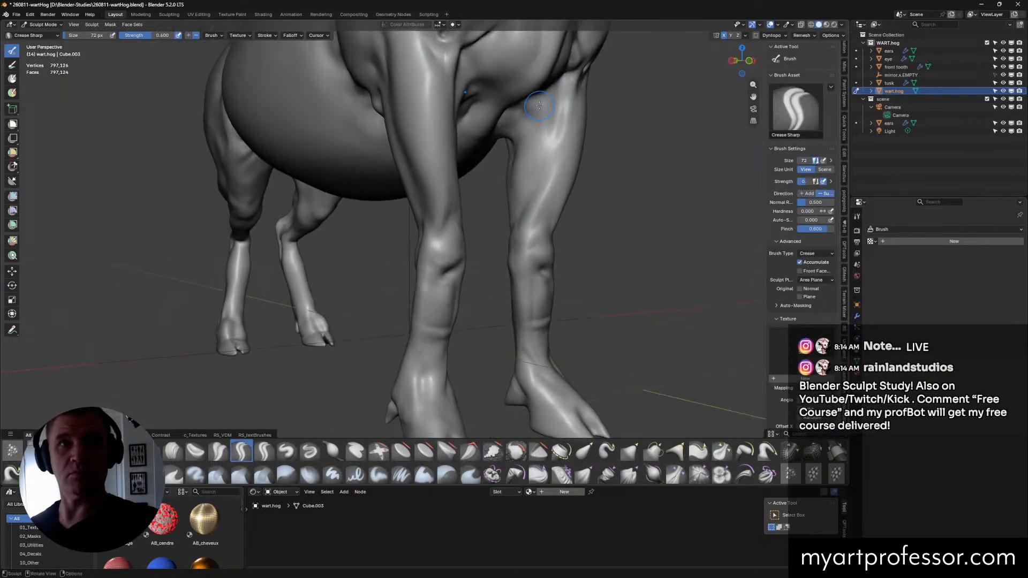
{"action": "left_click_drag", "start_coordinate": [535, 103], "coordinate": [549, 90]}
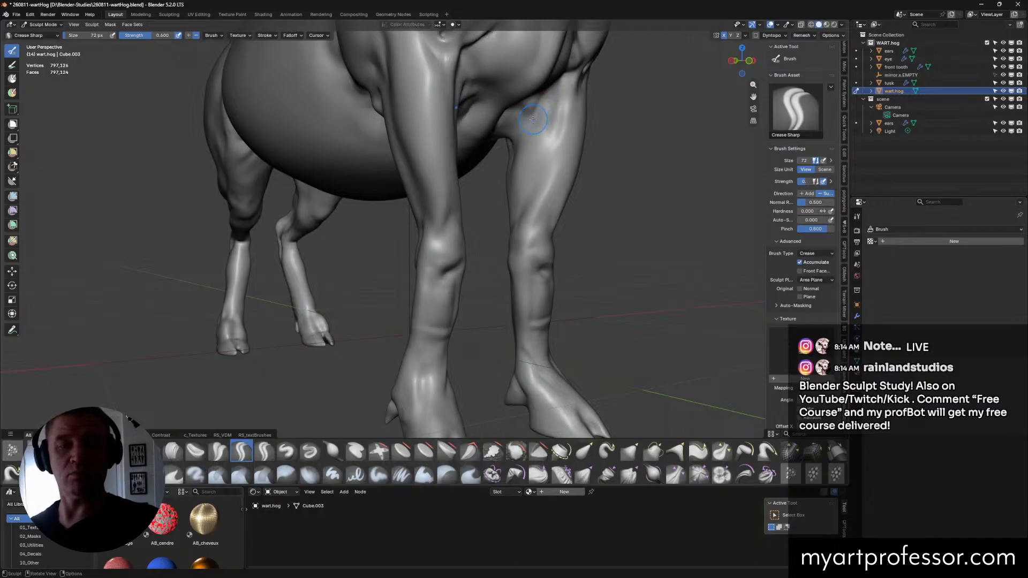
Step: Shape the folds on the chest between the front legs with inverted Crease Sharp strokes, undoing the first regular stroke
{"action": "mouse_move", "coordinate": [532, 119]}
{"action": "middle_mouse_down"}
{"action": "mouse_move", "coordinate": [537, 110]}
{"action": "mouse_move", "coordinate": [552, 139]}
{"action": "mouse_move", "coordinate": [523, 117]}
{"action": "middle_mouse_up"}
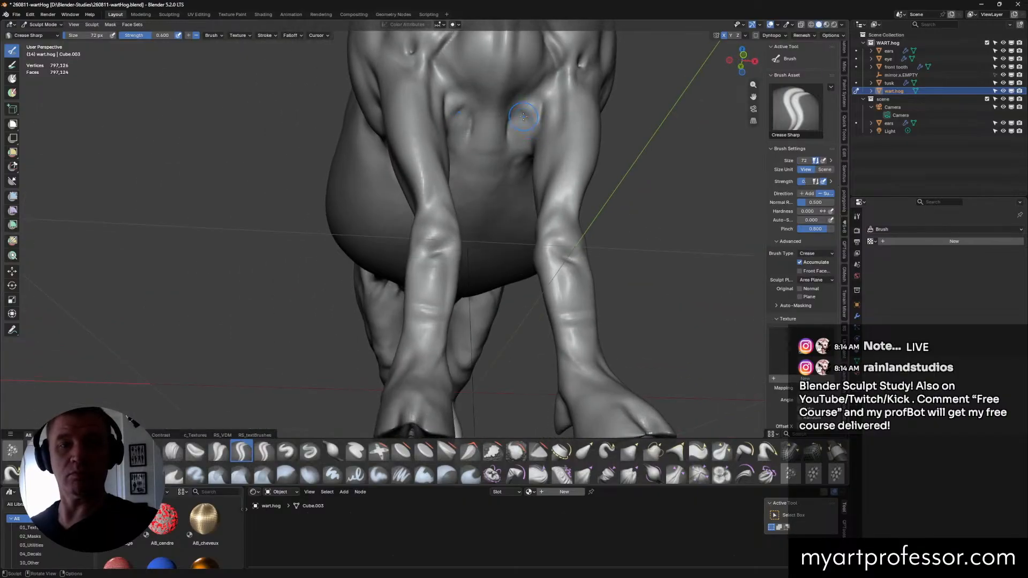
{"action": "mouse_move", "coordinate": [523, 117]}
{"action": "left_mouse_down"}
{"action": "mouse_move", "coordinate": [522, 152]}
{"action": "mouse_move", "coordinate": [517, 113]}
{"action": "mouse_move", "coordinate": [512, 139]}
{"action": "left_mouse_up"}
{"action": "key", "text": "ctrl+z"}
{"action": "middle_click_drag", "start_coordinate": [524, 165], "coordinate": [533, 114]}
{"action": "left_click_drag", "start_coordinate": [522, 116], "coordinate": [531, 81], "text": "ctrl"}
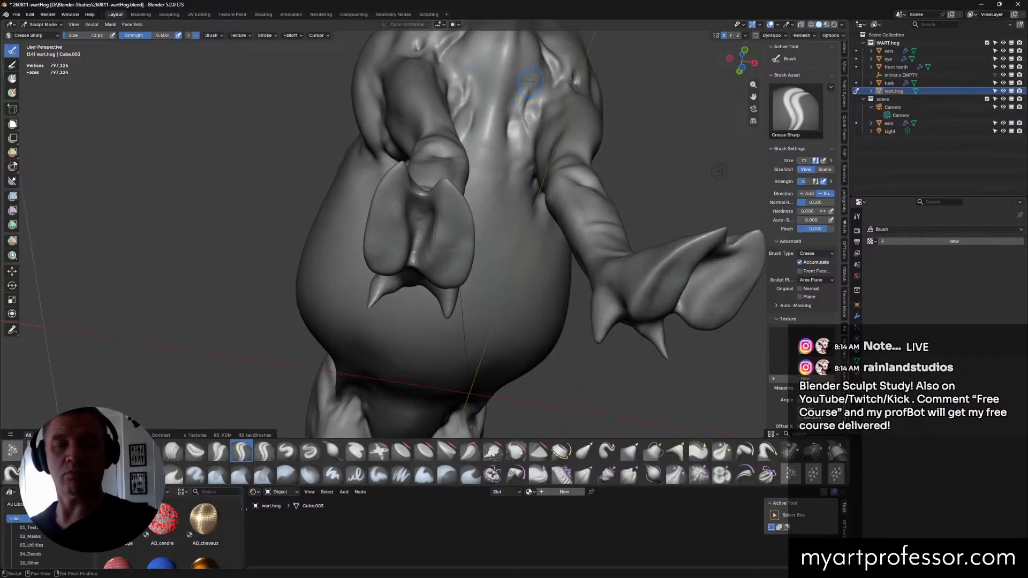
{"action": "middle_click_drag", "start_coordinate": [530, 81], "coordinate": [603, 241]}
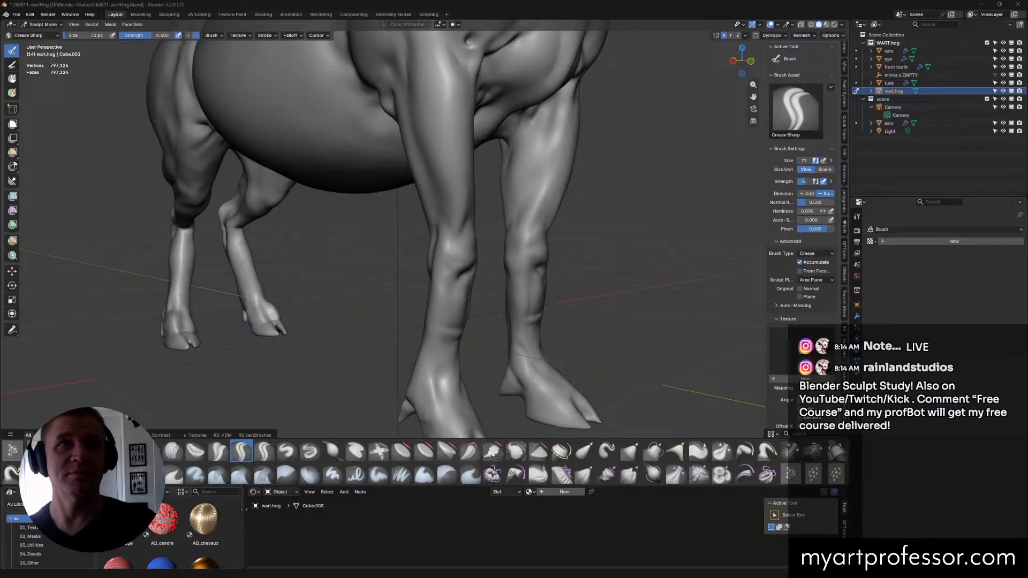
Step: Carve the fronts of the pasterns above the front hooves with the Draw brush at 54 px
{"action": "mouse_move", "coordinate": [567, 284]}
{"action": "middle_mouse_down"}
{"action": "mouse_move", "coordinate": [608, 287]}
{"action": "mouse_move", "coordinate": [540, 329]}
{"action": "middle_mouse_up"}
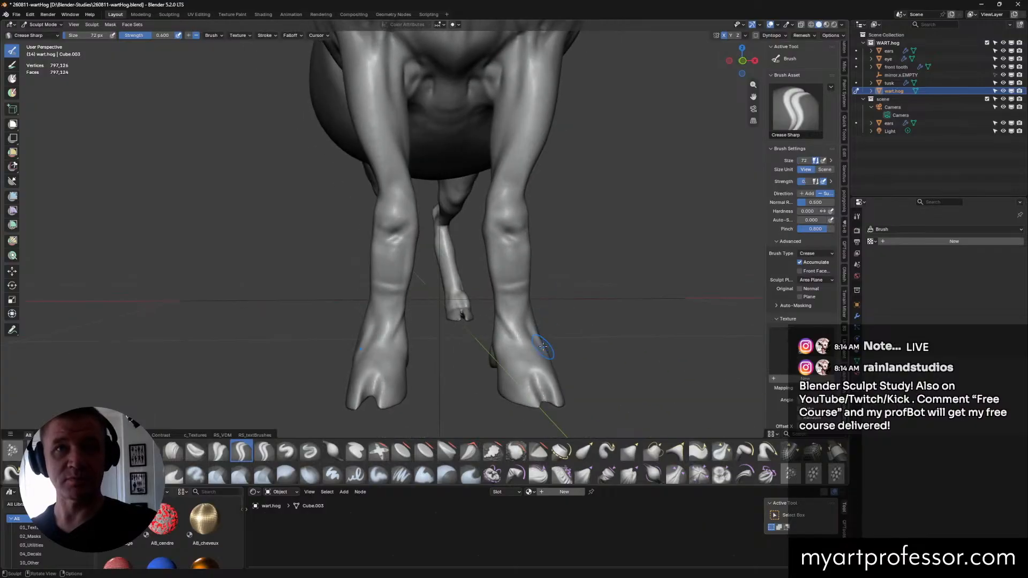
{"action": "key", "text": "f"}
{"action": "left_click", "coordinate": [517, 344]}
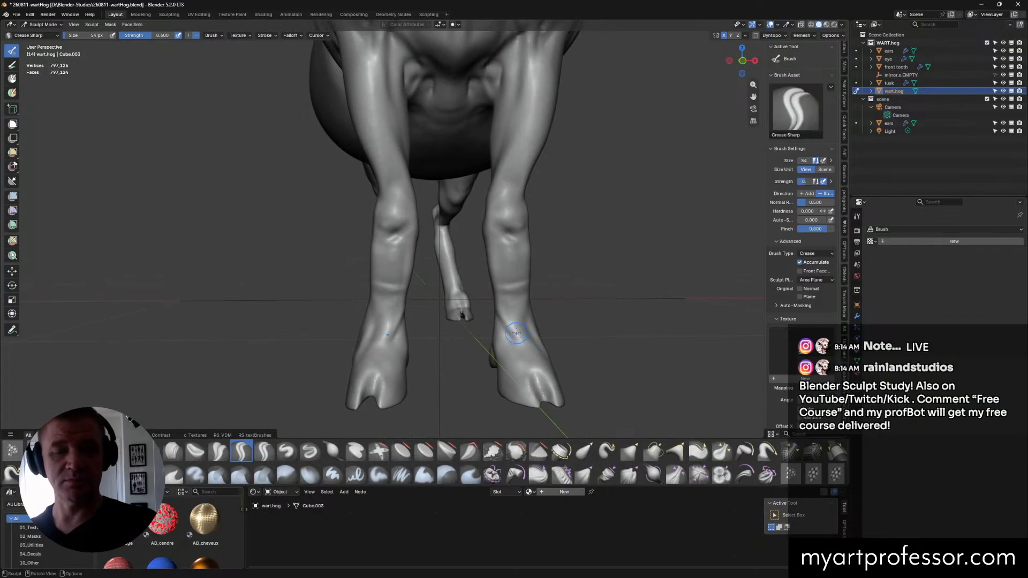
{"action": "mouse_move", "coordinate": [523, 351]}
{"action": "middle_mouse_down"}
{"action": "mouse_move", "coordinate": [482, 341]}
{"action": "mouse_move", "coordinate": [512, 319]}
{"action": "middle_mouse_up"}
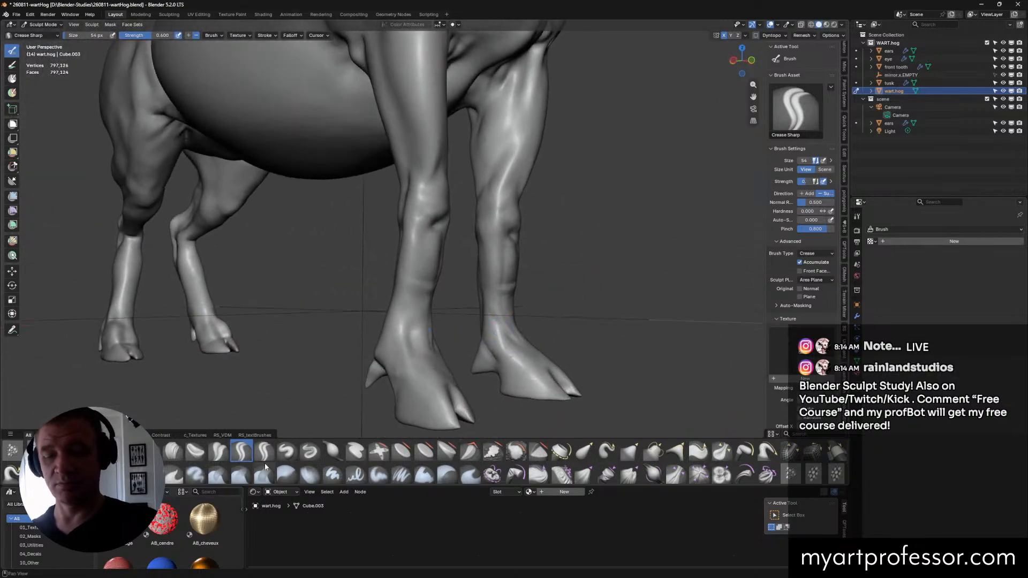
{"action": "left_click", "coordinate": [286, 452]}
{"action": "mouse_move", "coordinate": [485, 336]}
{"action": "middle_mouse_down"}
{"action": "mouse_move", "coordinate": [490, 326]}
{"action": "mouse_move", "coordinate": [498, 347]}
{"action": "mouse_move", "coordinate": [489, 327]}
{"action": "middle_mouse_up"}
{"action": "mouse_move", "coordinate": [658, 285]}
{"action": "middle_mouse_down"}
{"action": "mouse_move", "coordinate": [528, 339]}
{"action": "mouse_move", "coordinate": [502, 322]}
{"action": "mouse_move", "coordinate": [518, 338]}
{"action": "middle_mouse_up"}
{"action": "left_click_drag", "start_coordinate": [518, 337], "coordinate": [528, 356], "text": "ctrl"}
{"action": "mouse_move", "coordinate": [554, 363]}
{"action": "middle_mouse_down"}
{"action": "mouse_move", "coordinate": [513, 343]}
{"action": "mouse_move", "coordinate": [550, 354]}
{"action": "middle_mouse_up"}
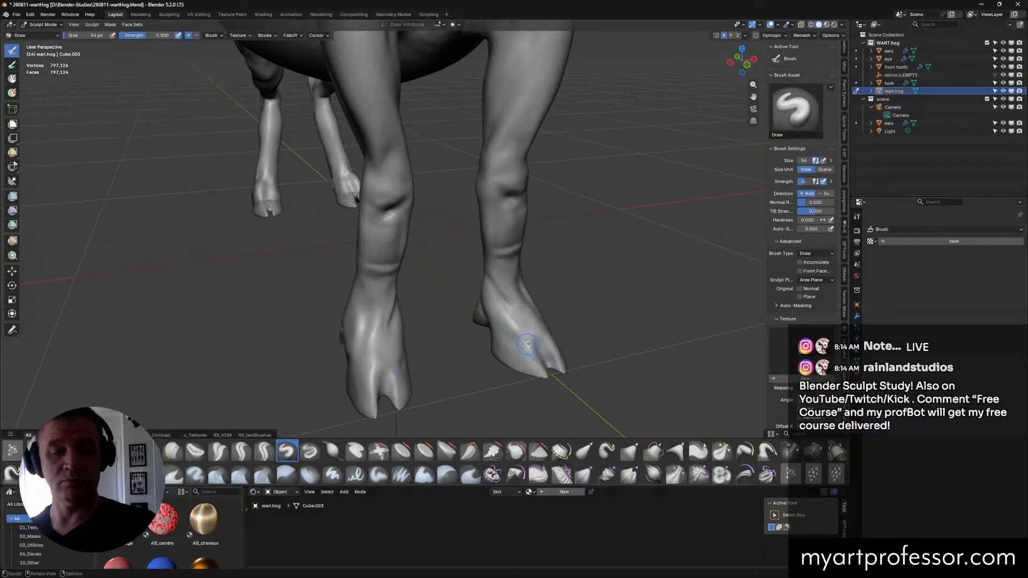
Step: Refine the tendon forms on the front pasterns down to the hooves with the Draw brush at 40 px
{"action": "mouse_move", "coordinate": [551, 352]}
{"action": "middle_mouse_down"}
{"action": "mouse_move", "coordinate": [532, 349]}
{"action": "mouse_move", "coordinate": [560, 283]}
{"action": "mouse_move", "coordinate": [503, 280]}
{"action": "mouse_move", "coordinate": [517, 301]}
{"action": "middle_mouse_up"}
{"action": "key", "text": "bracketleft"}
{"action": "key", "text": "bracketleft"}
{"action": "key", "text": "bracketleft"}
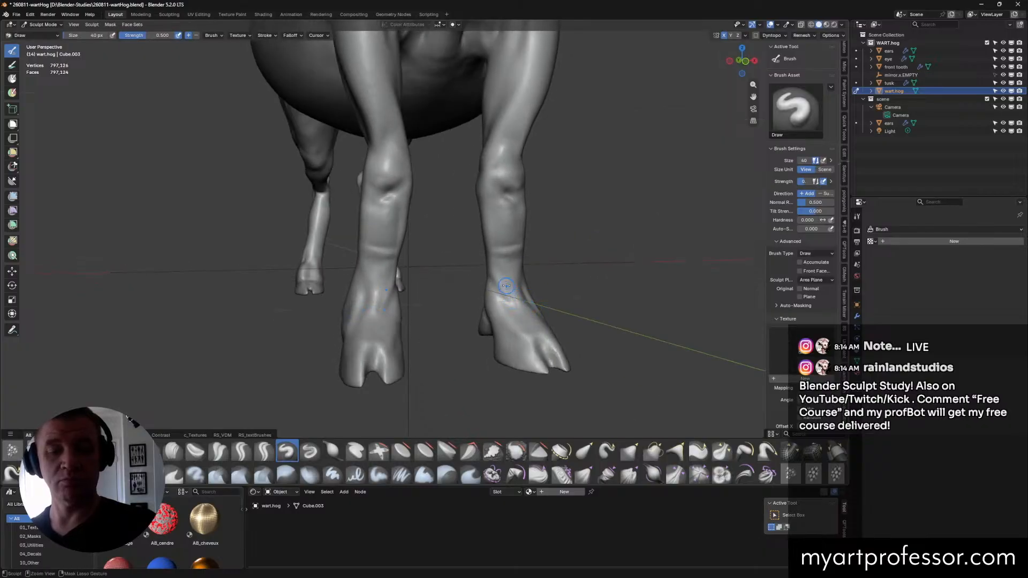
{"action": "middle_click_drag", "start_coordinate": [521, 299], "coordinate": [499, 301]}
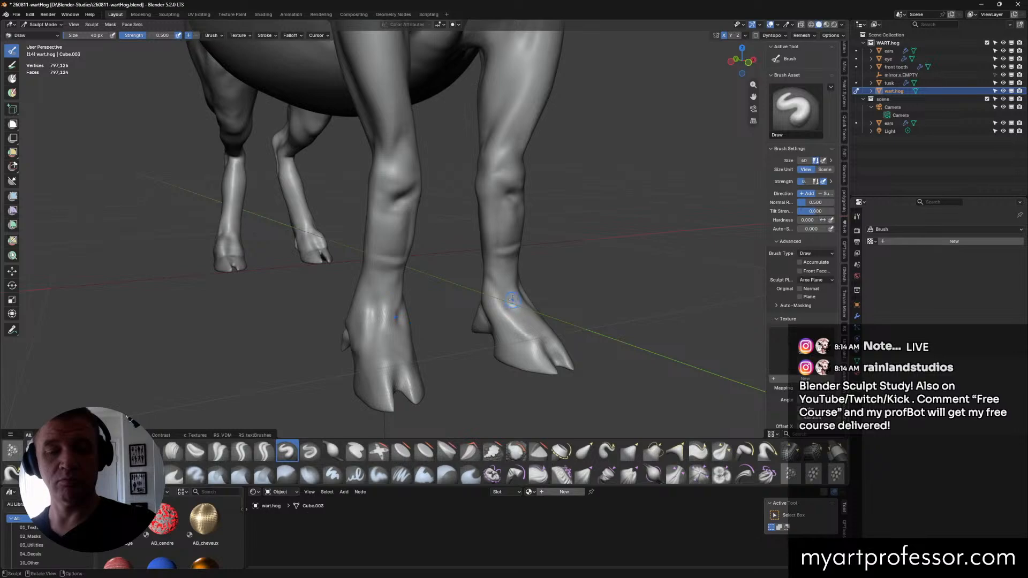
{"action": "middle_click_drag", "start_coordinate": [522, 321], "coordinate": [538, 333]}
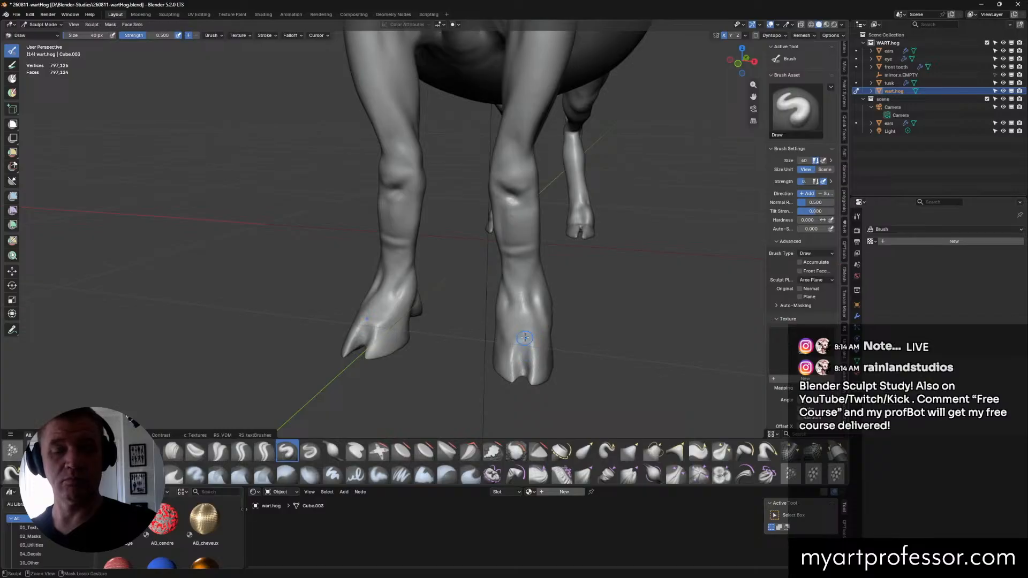
{"action": "middle_click_drag", "start_coordinate": [523, 349], "coordinate": [528, 368]}
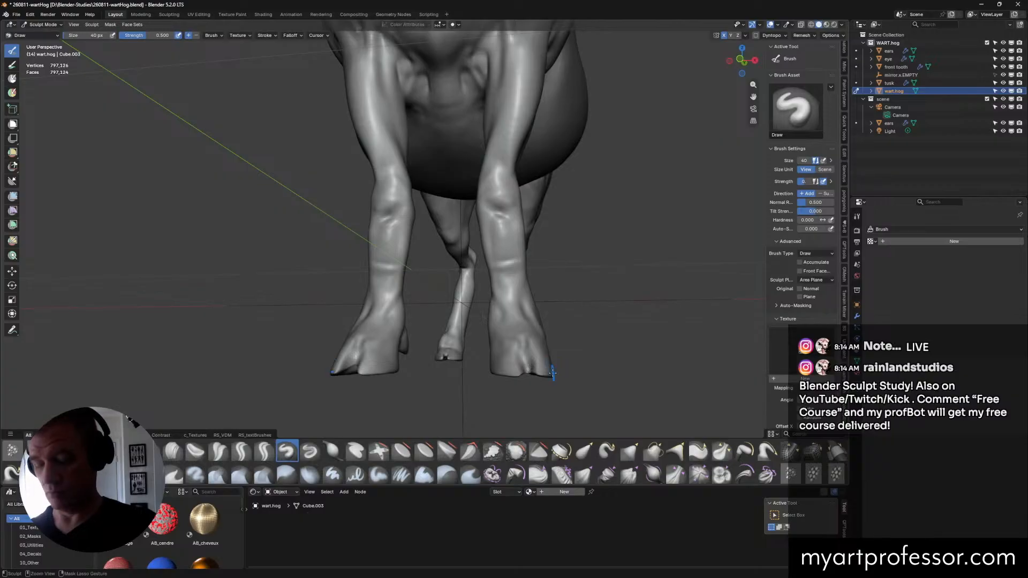
Step: Save the file and remesh the warthog body
{"action": "key", "text": "ctrl+s"}
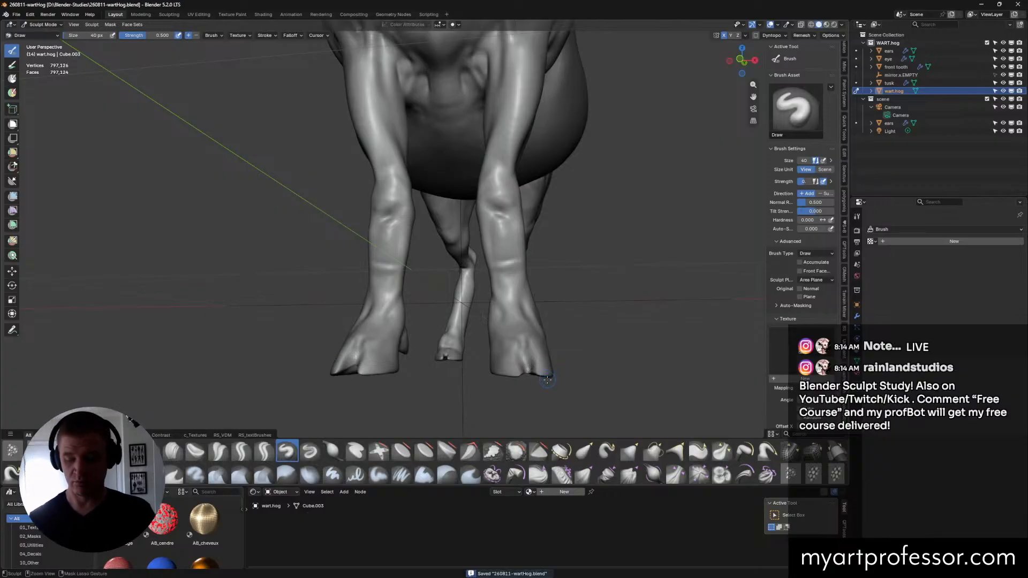
{"action": "key", "text": "ctrl+z"}
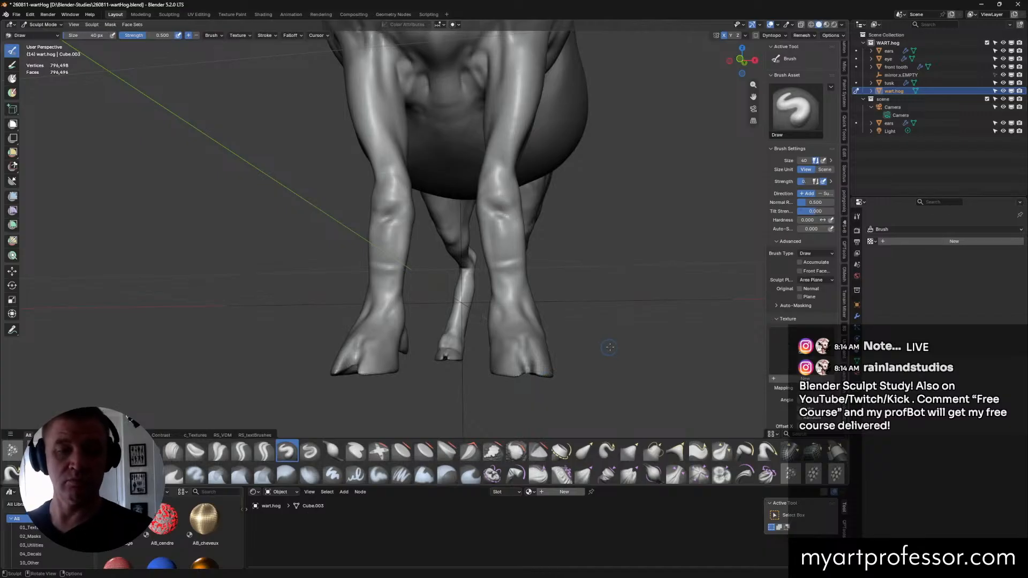
{"action": "mouse_move", "coordinate": [610, 347]}
{"action": "middle_mouse_down"}
{"action": "mouse_move", "coordinate": [621, 321]}
{"action": "mouse_move", "coordinate": [581, 355]}
{"action": "mouse_move", "coordinate": [528, 320]}
{"action": "mouse_move", "coordinate": [589, 315]}
{"action": "middle_mouse_up"}
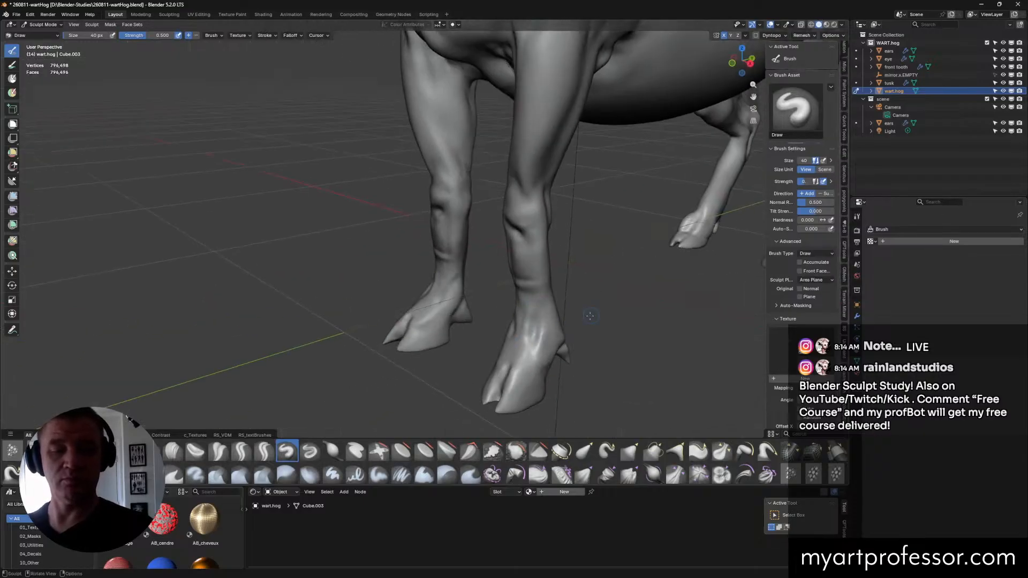
{"action": "middle_click_drag", "start_coordinate": [532, 340], "coordinate": [455, 261]}
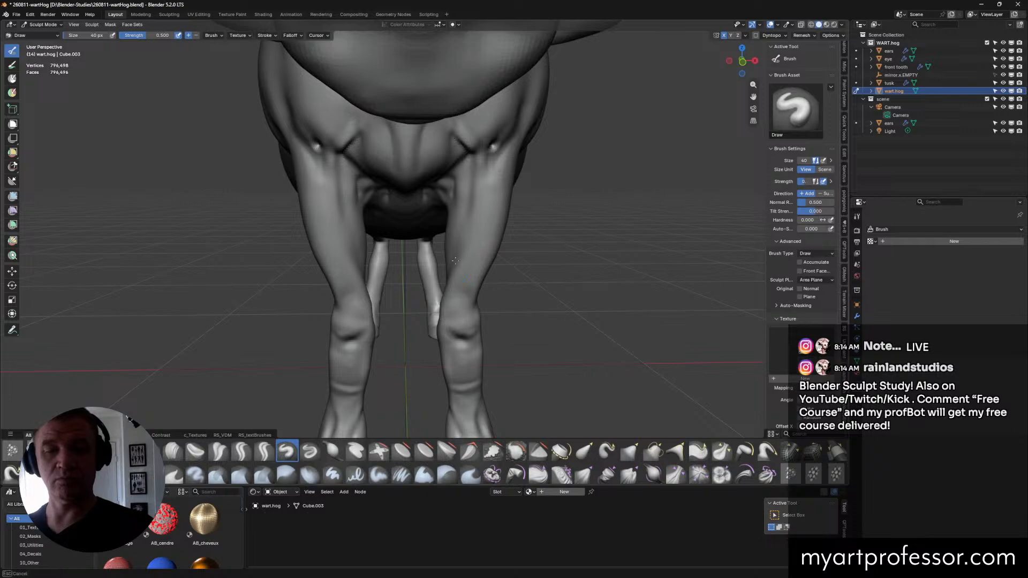
Step: Set the Draw brush size to 78 px and inspect the chest, shoulders and head from several angles
{"action": "middle_click_drag", "start_coordinate": [605, 303], "coordinate": [569, 223]}
{"action": "middle_click_drag", "start_coordinate": [484, 237], "coordinate": [524, 260]}
{"action": "key", "text": "f"}
{"action": "left_click", "coordinate": [525, 260]}
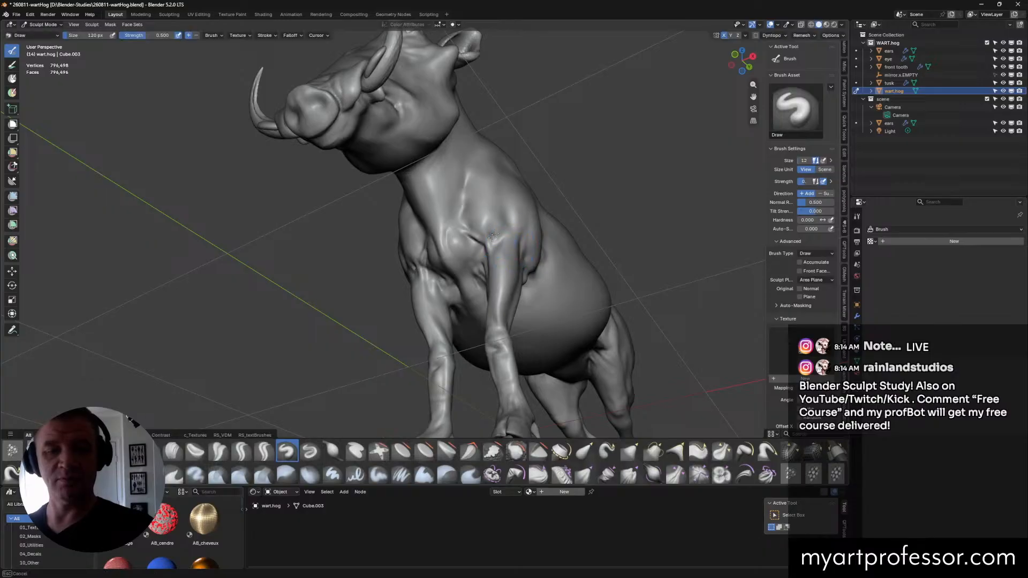
{"action": "key", "text": "bracketleft"}
{"action": "key", "text": "bracketleft"}
{"action": "key", "text": "bracketleft"}
{"action": "key", "text": "bracketleft"}
{"action": "middle_click_drag", "start_coordinate": [492, 236], "coordinate": [512, 266]}
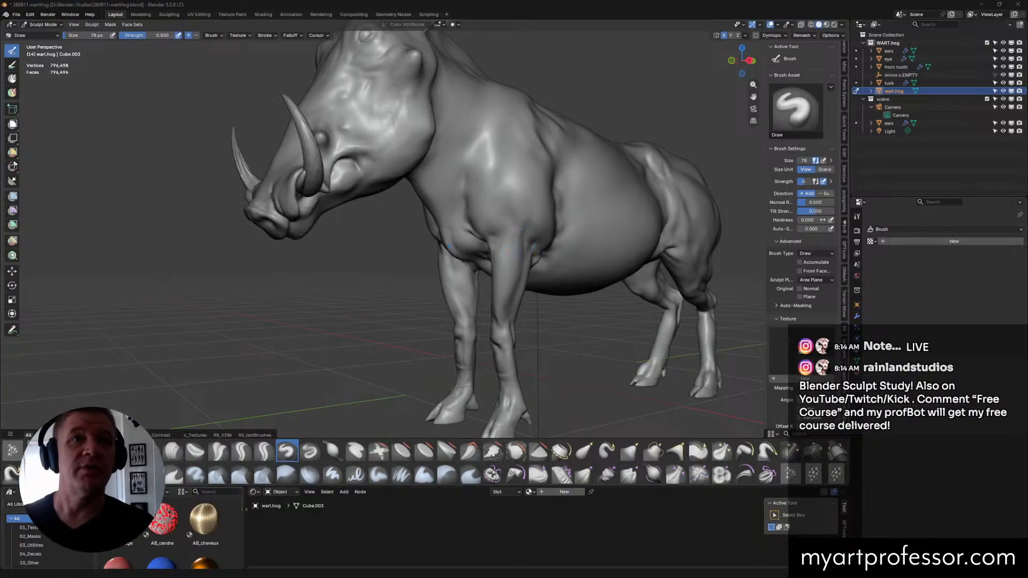
{"action": "middle_click_drag", "start_coordinate": [594, 144], "coordinate": [627, 84]}
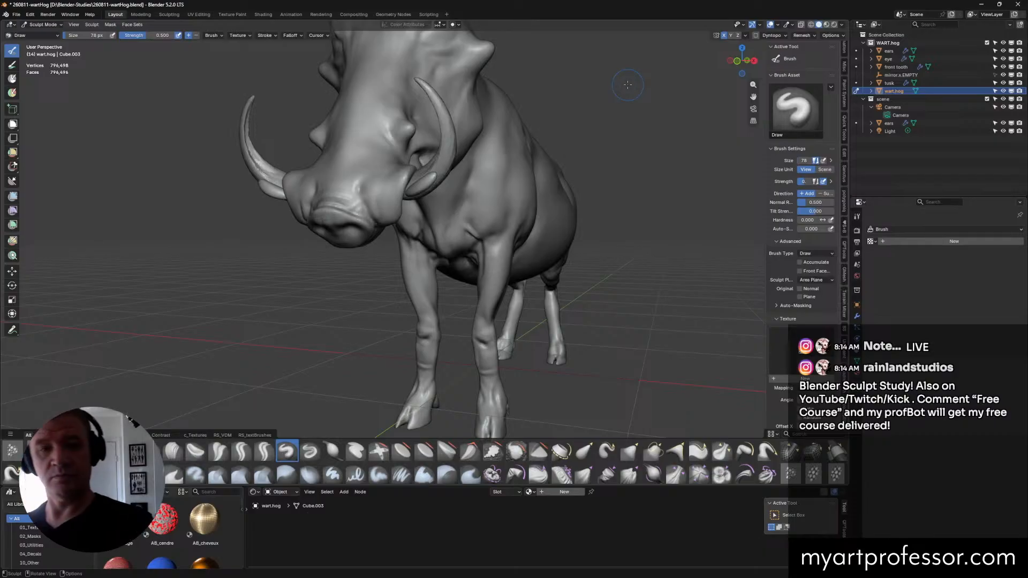
Step: Carve a muscle separation down the shoulder with Crease Sharp at 78 px, undoing the two longer strokes
{"action": "key", "text": "shift+c"}
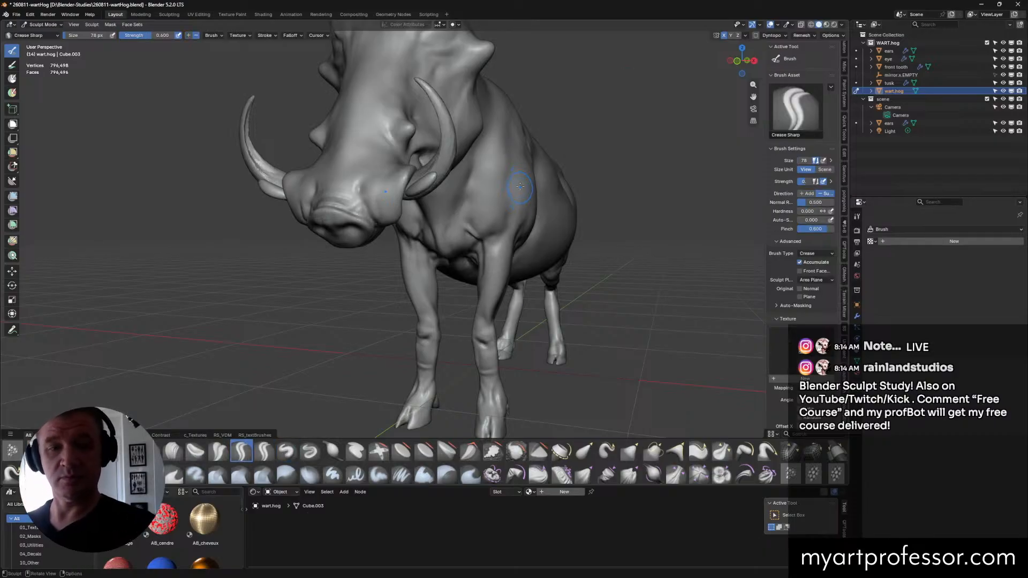
{"action": "middle_click_drag", "start_coordinate": [519, 182], "coordinate": [503, 175]}
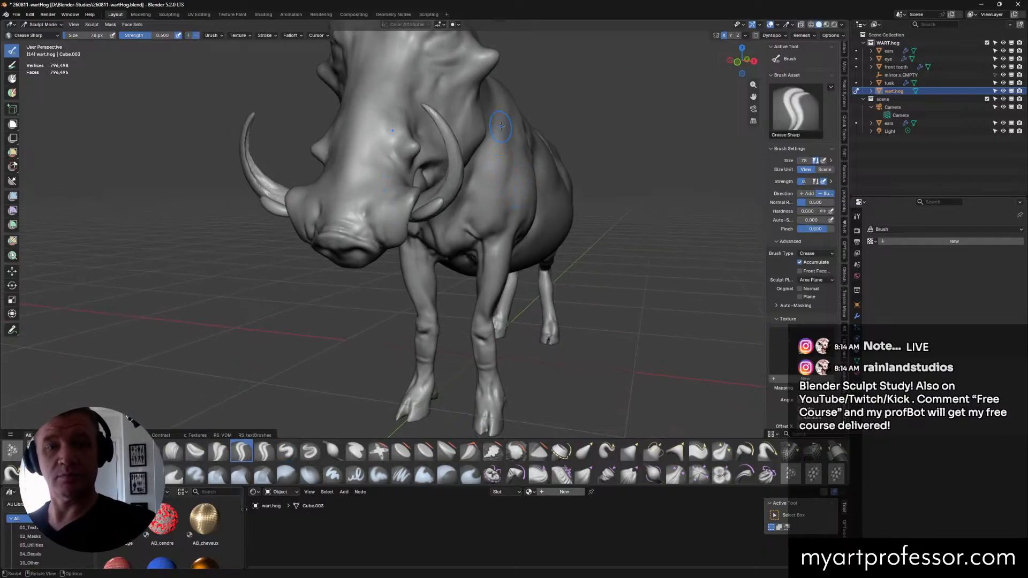
{"action": "left_click_drag", "start_coordinate": [500, 126], "coordinate": [511, 171]}
{"action": "left_click_drag", "start_coordinate": [505, 129], "coordinate": [509, 203]}
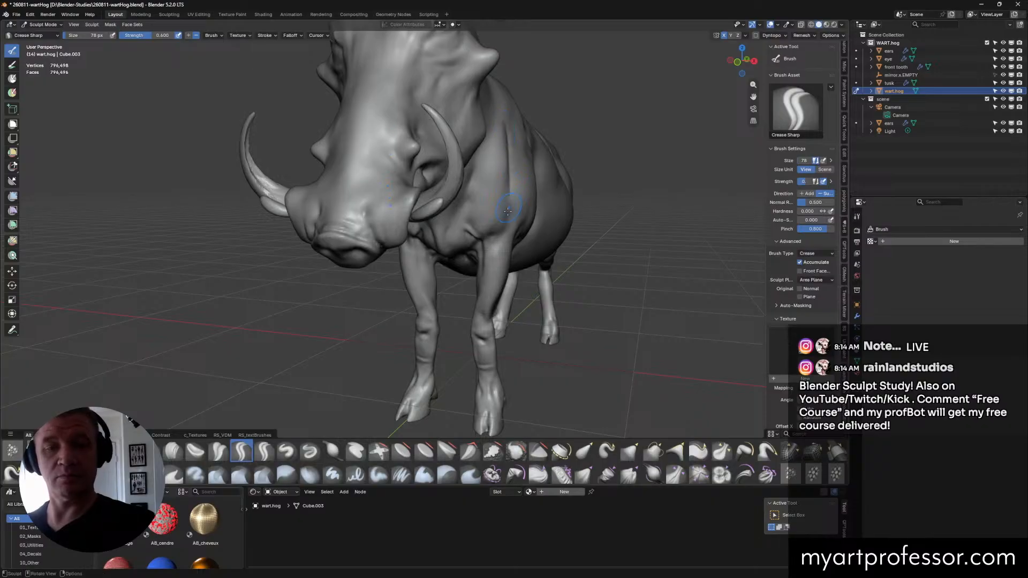
{"action": "key", "text": "ctrl+z"}
{"action": "mouse_move", "coordinate": [503, 123]}
{"action": "left_mouse_down"}
{"action": "mouse_move", "coordinate": [508, 200]}
{"action": "mouse_move", "coordinate": [504, 125]}
{"action": "mouse_move", "coordinate": [493, 218]}
{"action": "left_mouse_up"}
{"action": "key", "text": "ctrl+z"}
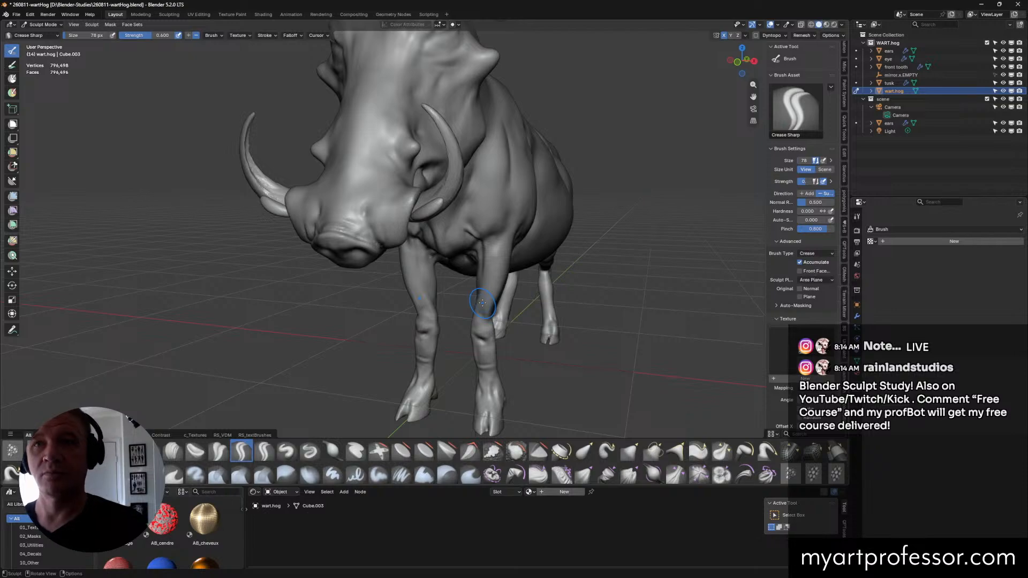
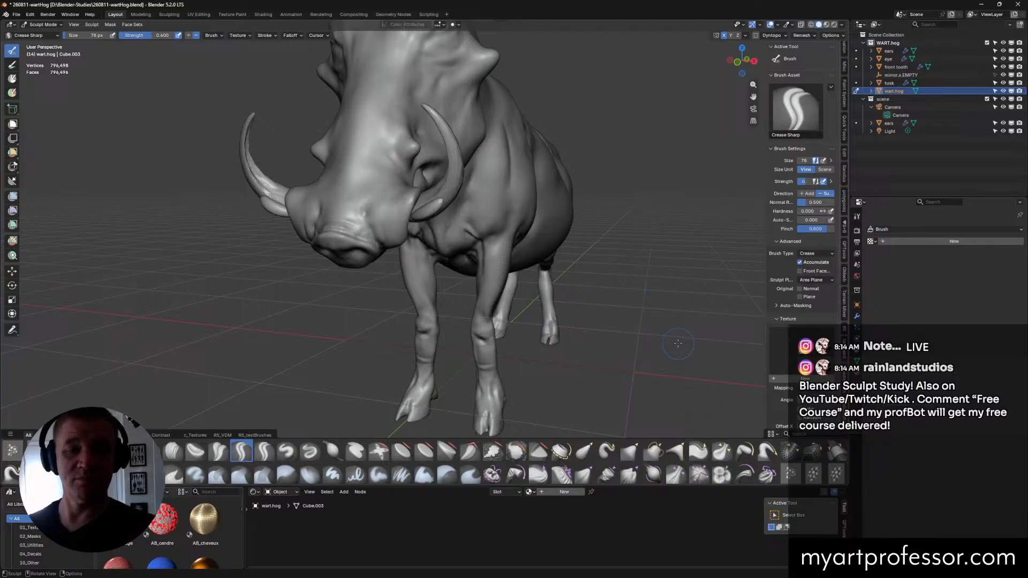
Step: Build up the muscle forms on the front of the shoulder with the Draw brush at 58 px
{"action": "middle_click_drag", "start_coordinate": [648, 305], "coordinate": [262, 462]}
{"action": "left_click", "coordinate": [286, 451]}
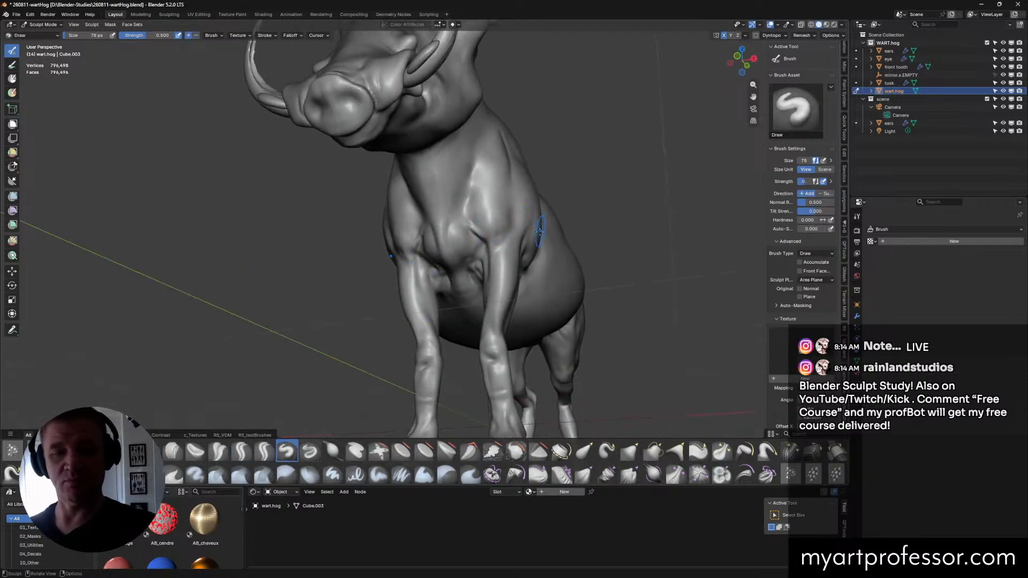
{"action": "middle_click_drag", "start_coordinate": [540, 231], "coordinate": [546, 189]}
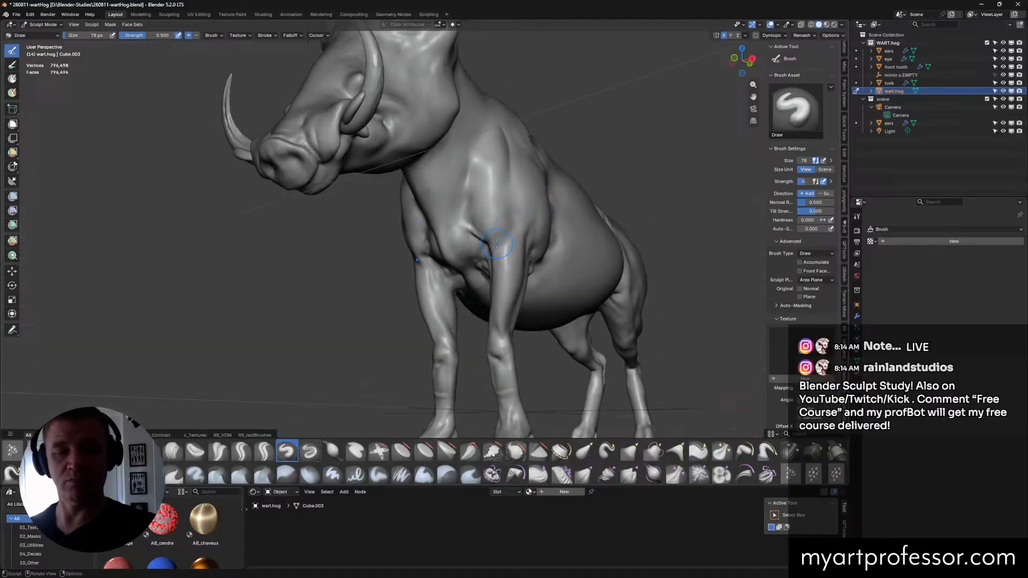
{"action": "mouse_move", "coordinate": [496, 243]}
{"action": "middle_mouse_down"}
{"action": "mouse_move", "coordinate": [572, 223]}
{"action": "mouse_move", "coordinate": [560, 216]}
{"action": "mouse_move", "coordinate": [530, 231]}
{"action": "mouse_move", "coordinate": [524, 255]}
{"action": "mouse_move", "coordinate": [554, 247]}
{"action": "mouse_move", "coordinate": [528, 193]}
{"action": "mouse_move", "coordinate": [512, 233]}
{"action": "middle_mouse_up"}
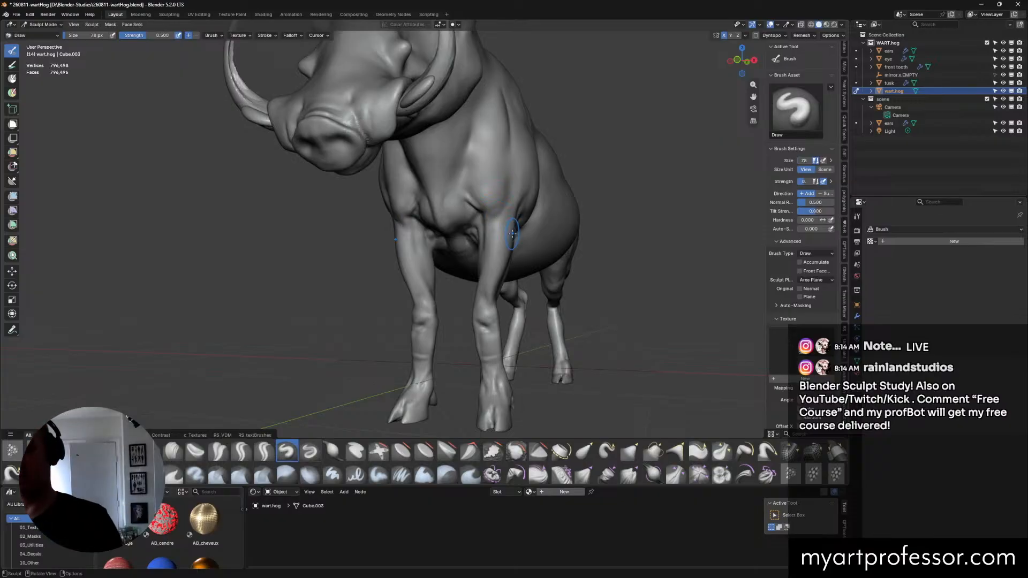
{"action": "middle_click_drag", "start_coordinate": [512, 233], "coordinate": [501, 159]}
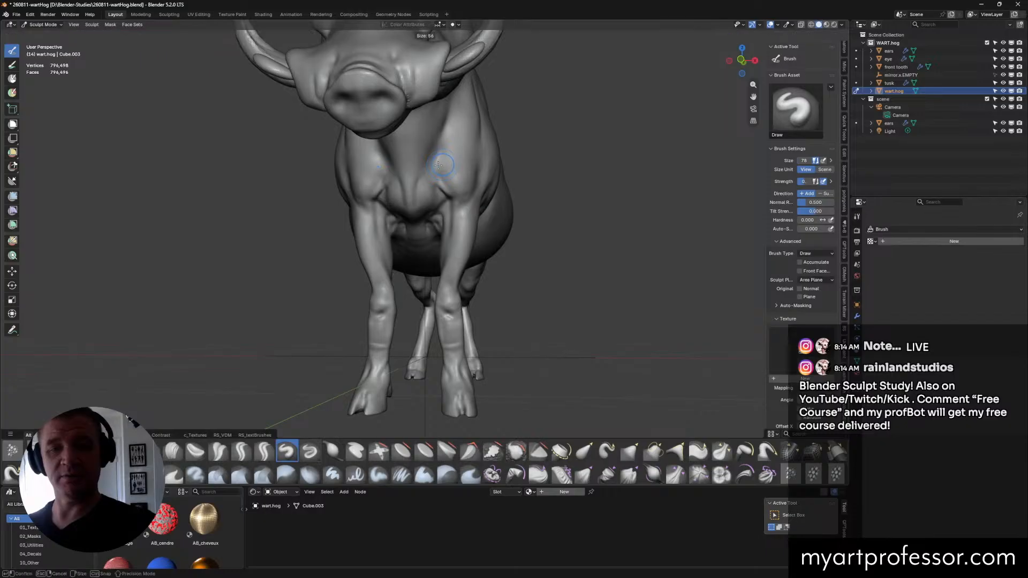
{"action": "key", "text": "f"}
{"action": "left_click", "coordinate": [458, 154]}
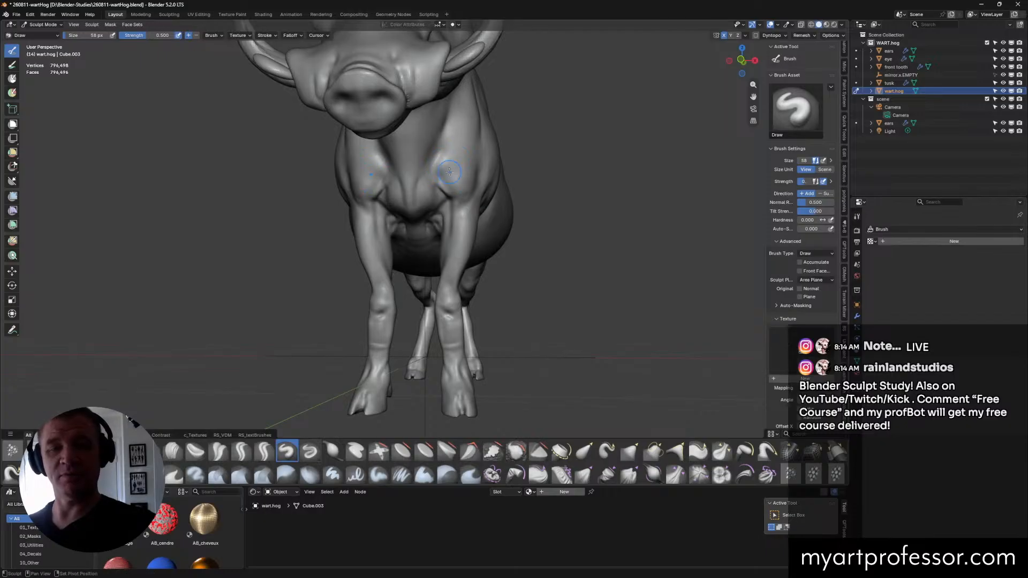
{"action": "middle_click_drag", "start_coordinate": [459, 154], "coordinate": [475, 155]}
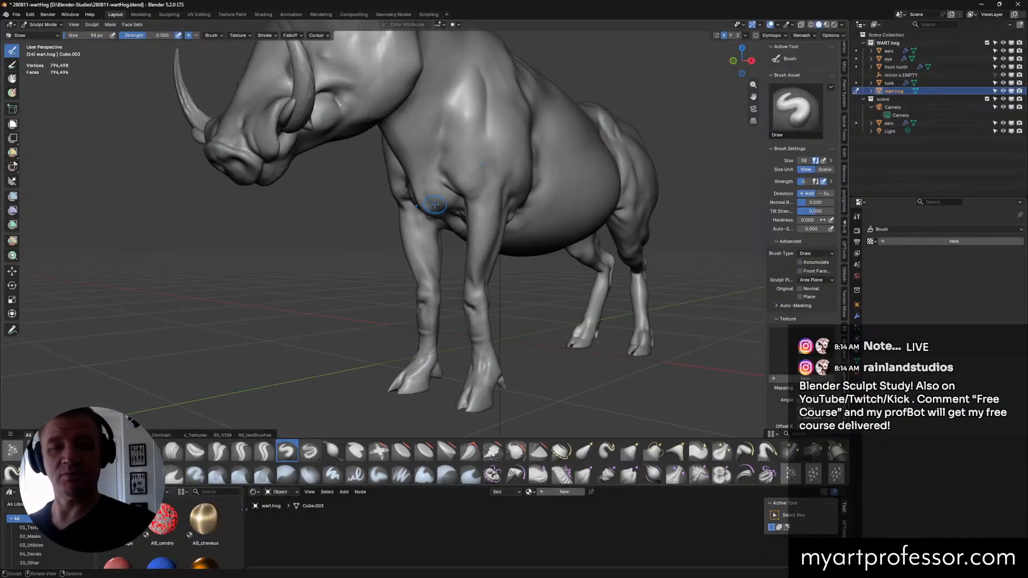
{"action": "middle_click_drag", "start_coordinate": [435, 204], "coordinate": [461, 237]}
{"action": "mouse_move", "coordinate": [439, 183]}
{"action": "left_mouse_down"}
{"action": "mouse_move", "coordinate": [423, 115]}
{"action": "mouse_move", "coordinate": [440, 143]}
{"action": "mouse_move", "coordinate": [421, 135]}
{"action": "left_mouse_up"}
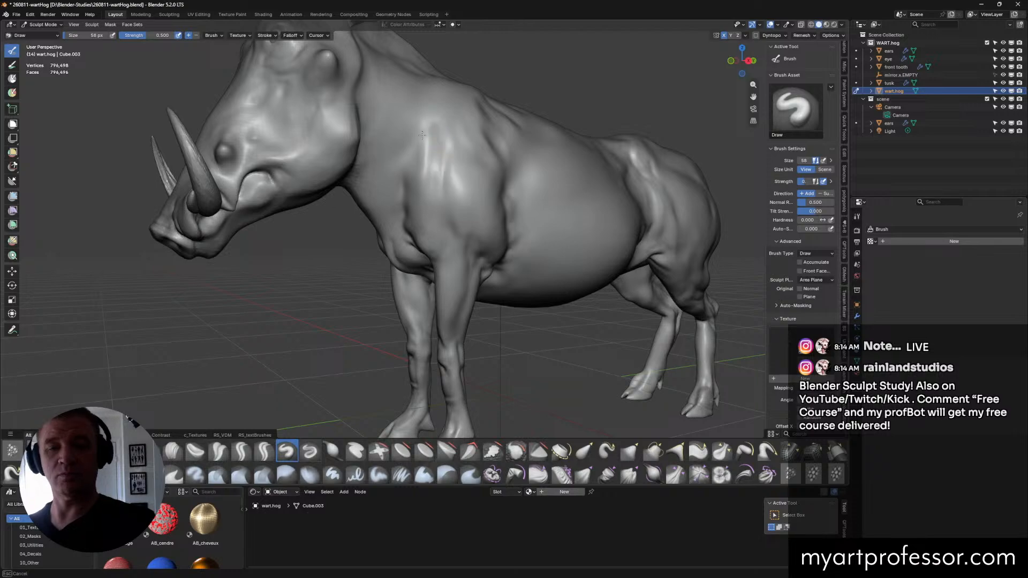
{"action": "mouse_move", "coordinate": [422, 135]}
{"action": "middle_mouse_down"}
{"action": "mouse_move", "coordinate": [445, 140]}
{"action": "mouse_move", "coordinate": [436, 161]}
{"action": "mouse_move", "coordinate": [475, 249]}
{"action": "middle_mouse_up"}
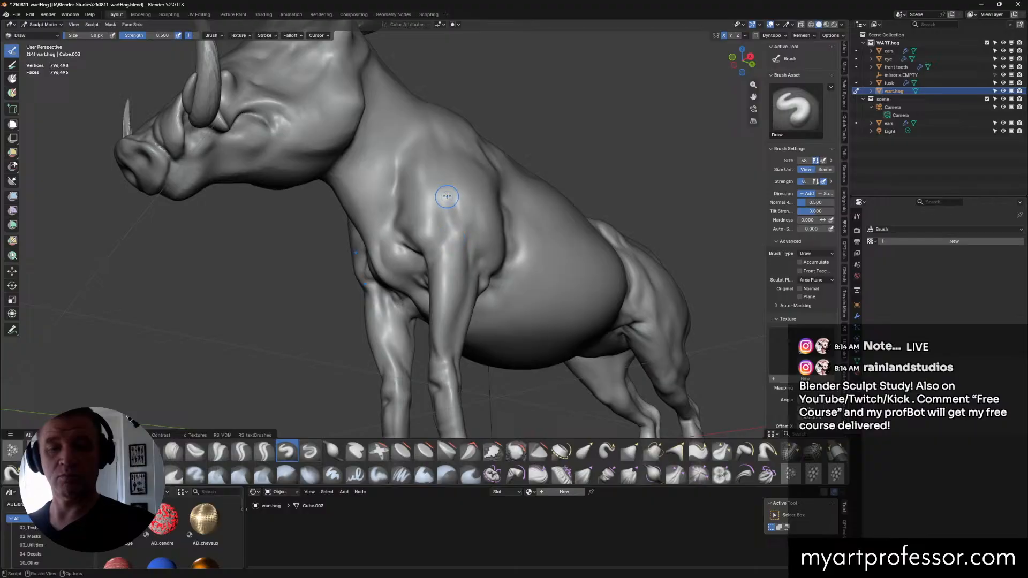
Step: Add volume to the muscle on the front of the shoulder beside the chest with the Draw brush at 58 px
{"action": "middle_click_drag", "start_coordinate": [451, 192], "coordinate": [452, 207]}
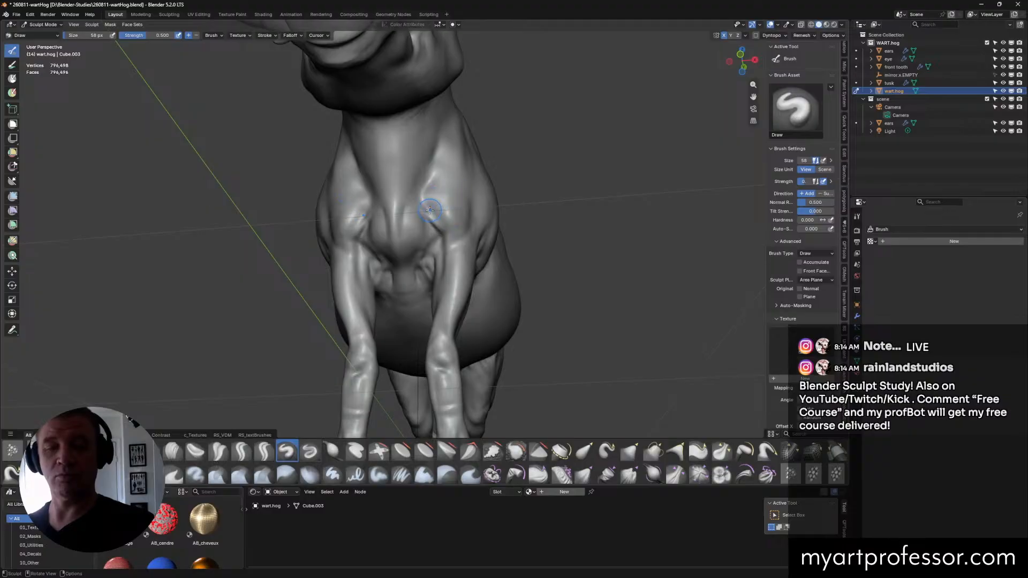
{"action": "mouse_move", "coordinate": [456, 198]}
{"action": "left_mouse_down"}
{"action": "mouse_move", "coordinate": [433, 182]}
{"action": "mouse_move", "coordinate": [440, 161]}
{"action": "left_mouse_up"}
{"action": "left_click_drag", "start_coordinate": [460, 199], "coordinate": [462, 201]}
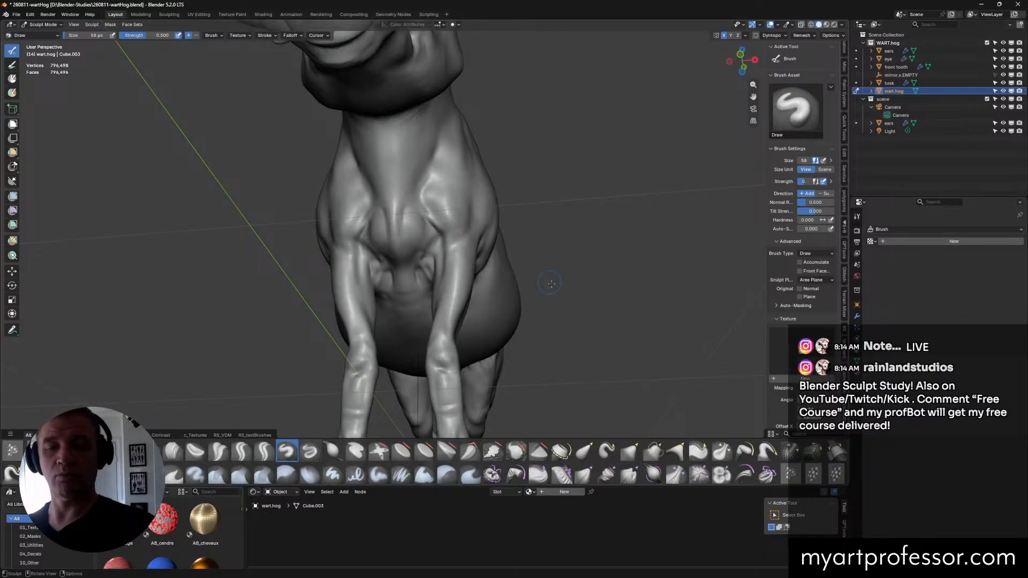
{"action": "middle_click_drag", "start_coordinate": [461, 201], "coordinate": [514, 300]}
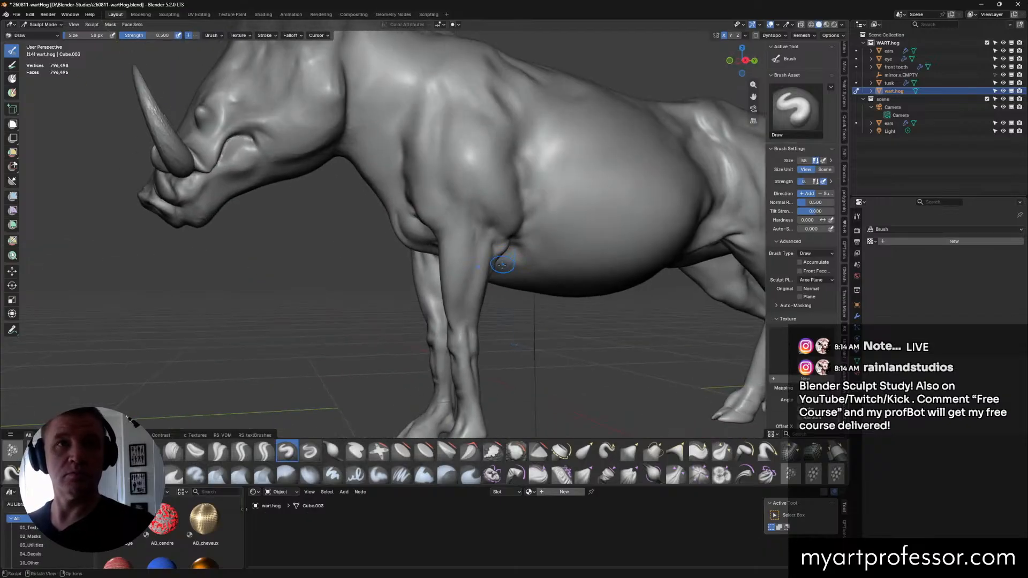
{"action": "mouse_move", "coordinate": [503, 265]}
{"action": "middle_mouse_down"}
{"action": "mouse_move", "coordinate": [529, 266]}
{"action": "mouse_move", "coordinate": [498, 270]}
{"action": "middle_mouse_up"}
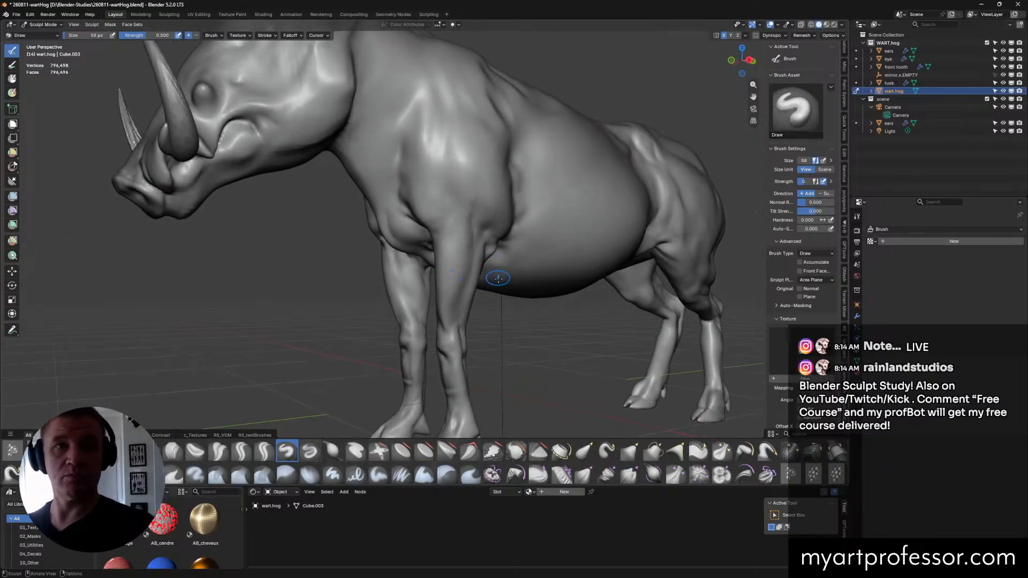
Step: Carve creases between the lower shoulder and the upper front leg with Crease Sharp at 58 px
{"action": "left_click", "coordinate": [241, 451]}
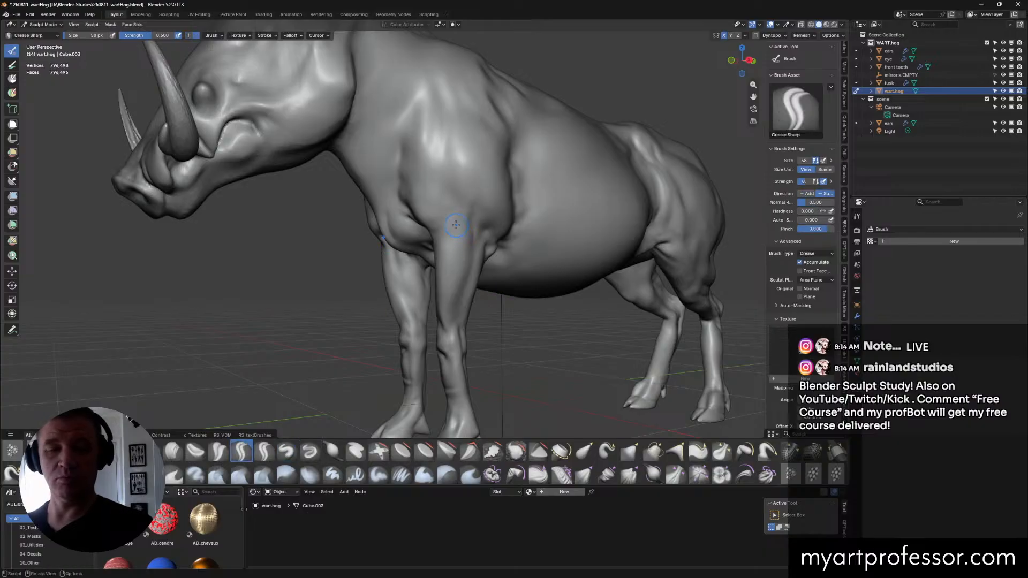
{"action": "left_click_drag", "start_coordinate": [456, 225], "coordinate": [479, 260]}
{"action": "mouse_move", "coordinate": [481, 252]}
{"action": "middle_mouse_down"}
{"action": "mouse_move", "coordinate": [464, 246]}
{"action": "mouse_move", "coordinate": [493, 225]}
{"action": "middle_mouse_up"}
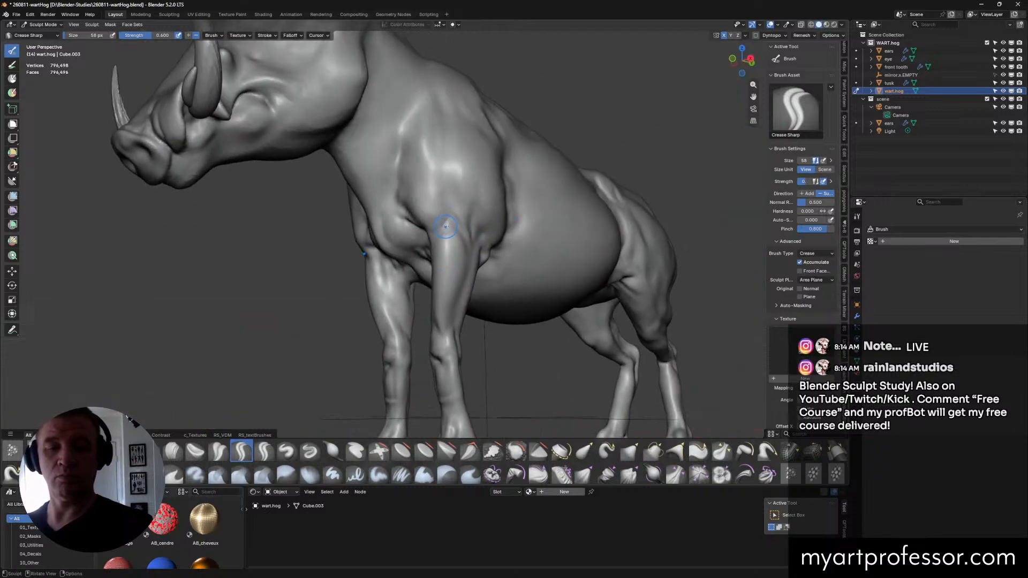
{"action": "mouse_move", "coordinate": [457, 227]}
{"action": "left_mouse_down"}
{"action": "mouse_move", "coordinate": [476, 253]}
{"action": "mouse_move", "coordinate": [450, 222]}
{"action": "mouse_move", "coordinate": [458, 234]}
{"action": "left_mouse_up"}
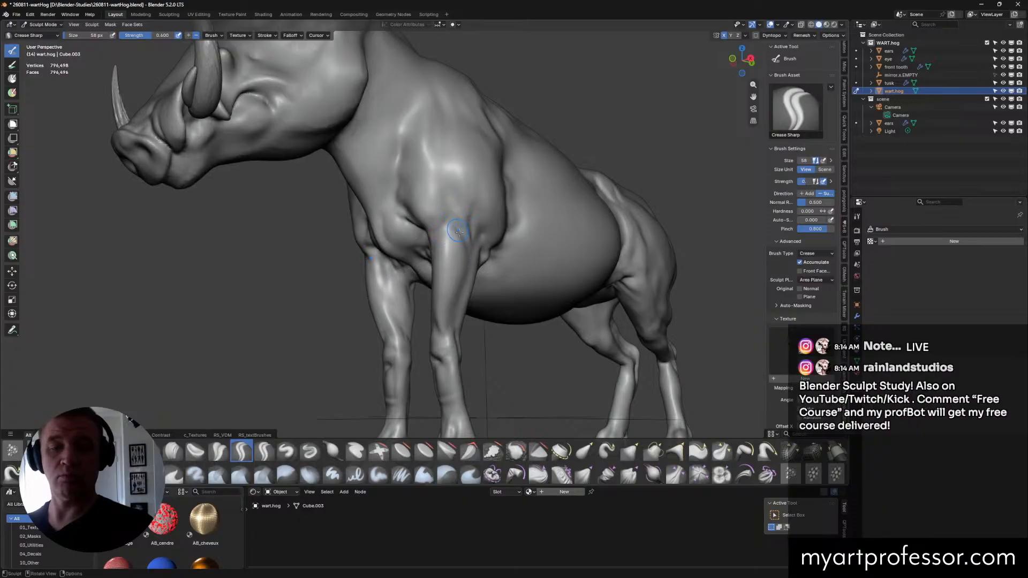
{"action": "middle_click_drag", "start_coordinate": [462, 236], "coordinate": [468, 221]}
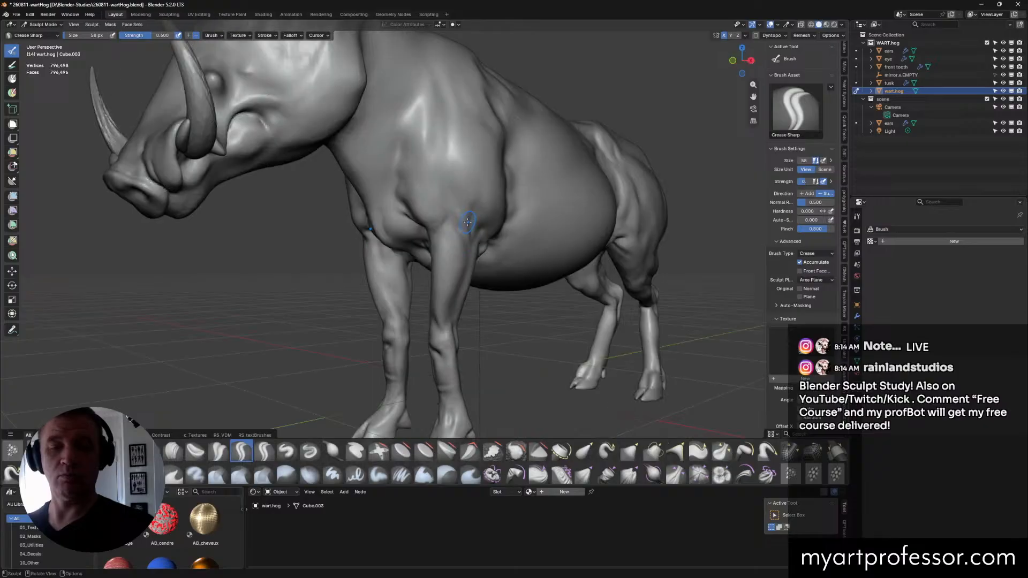
{"action": "left_click_drag", "start_coordinate": [459, 215], "coordinate": [467, 239]}
{"action": "mouse_move", "coordinate": [469, 267]}
{"action": "middle_mouse_down"}
{"action": "mouse_move", "coordinate": [458, 228]}
{"action": "mouse_move", "coordinate": [470, 225]}
{"action": "mouse_move", "coordinate": [437, 229]}
{"action": "mouse_move", "coordinate": [462, 258]}
{"action": "middle_mouse_up"}
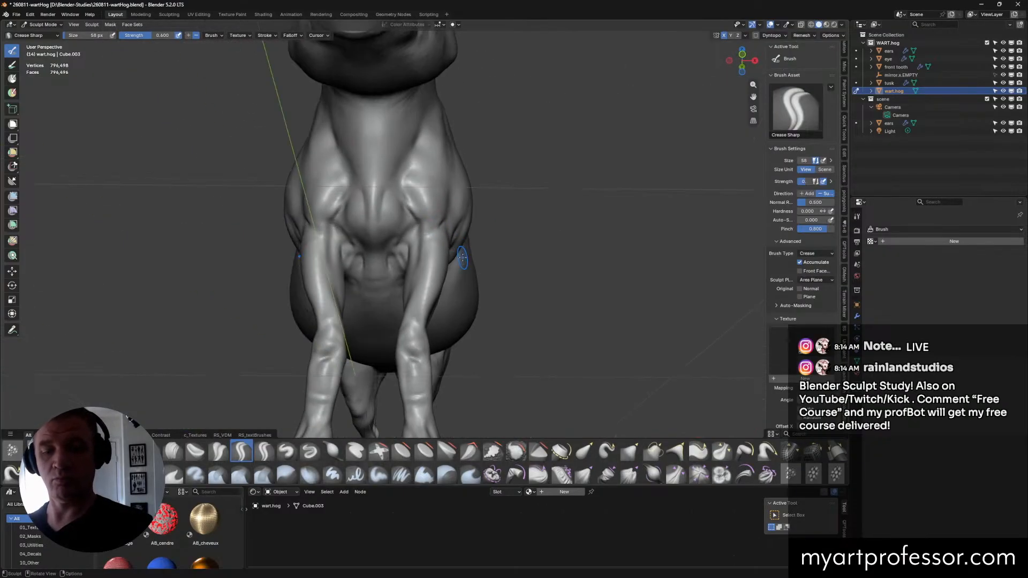
Step: Build up the muscle where the front leg meets the chest with the Draw brush at 44 px and remesh the body
{"action": "left_click", "coordinate": [287, 452]}
{"action": "key", "text": "bracketleft"}
{"action": "key", "text": "bracketleft"}
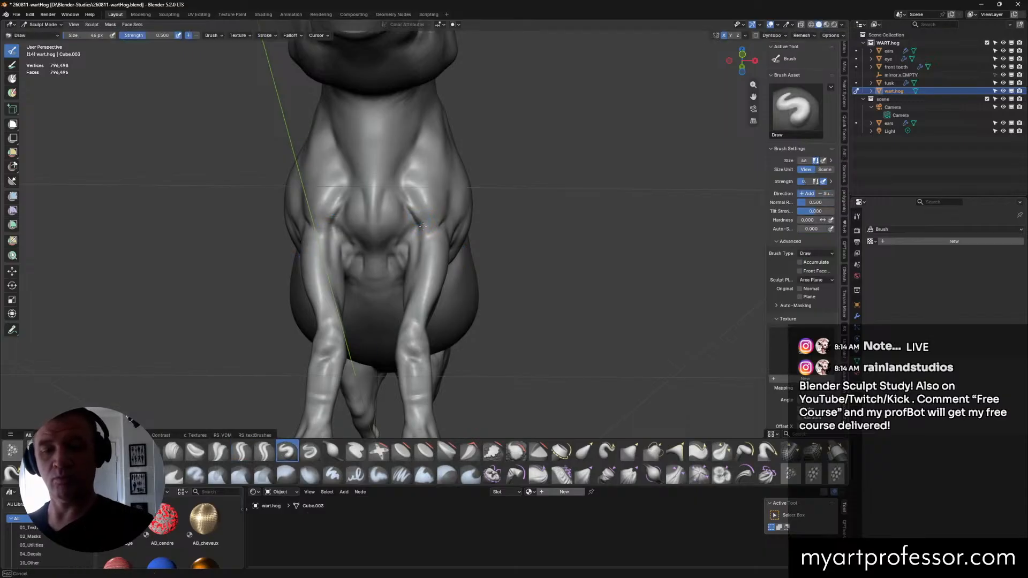
{"action": "left_click_drag", "start_coordinate": [414, 213], "coordinate": [420, 229]}
{"action": "left_click_drag", "start_coordinate": [415, 213], "coordinate": [420, 228]}
{"action": "left_click_drag", "start_coordinate": [414, 214], "coordinate": [423, 228]}
{"action": "mouse_move", "coordinate": [457, 229]}
{"action": "middle_mouse_down"}
{"action": "mouse_move", "coordinate": [418, 241]}
{"action": "mouse_move", "coordinate": [446, 247]}
{"action": "middle_mouse_up"}
{"action": "left_click_drag", "start_coordinate": [418, 217], "coordinate": [423, 227]}
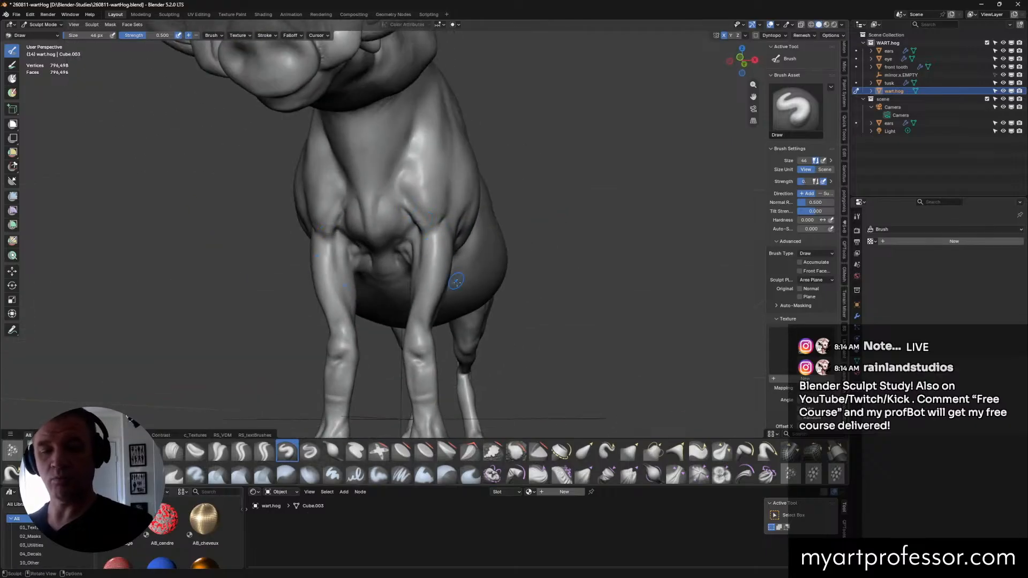
{"action": "key", "text": "ctrl+r"}
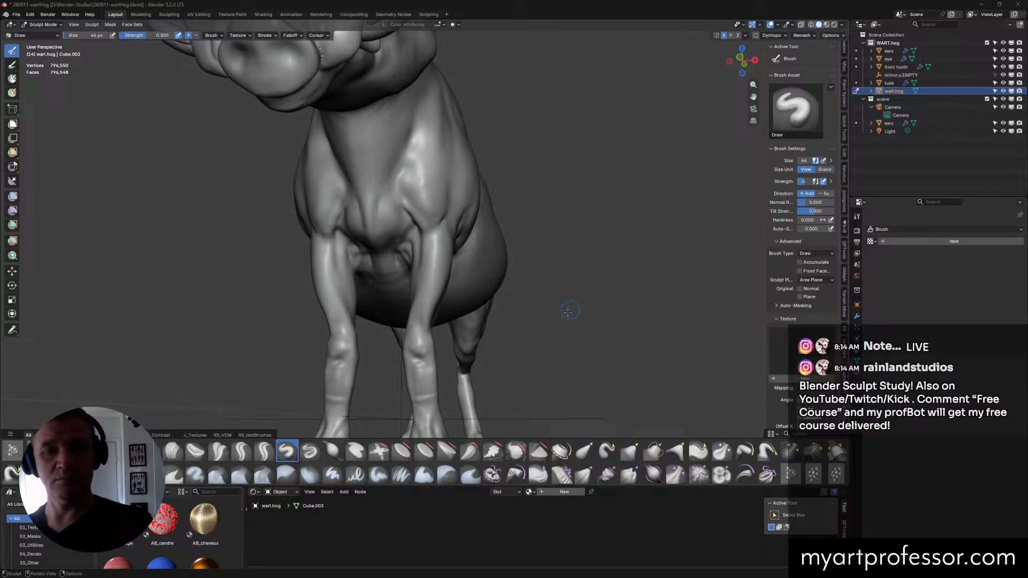
Step: Build up the muscle forms along the rear edge of the shoulder and above the elbow with the Draw brush at 44 px
{"action": "middle_click_drag", "start_coordinate": [516, 319], "coordinate": [524, 307]}
{"action": "left_click_drag", "start_coordinate": [507, 229], "coordinate": [516, 187]}
{"action": "mouse_move", "coordinate": [516, 187]}
{"action": "middle_mouse_down"}
{"action": "mouse_move", "coordinate": [489, 241]}
{"action": "mouse_move", "coordinate": [511, 184]}
{"action": "middle_mouse_up"}
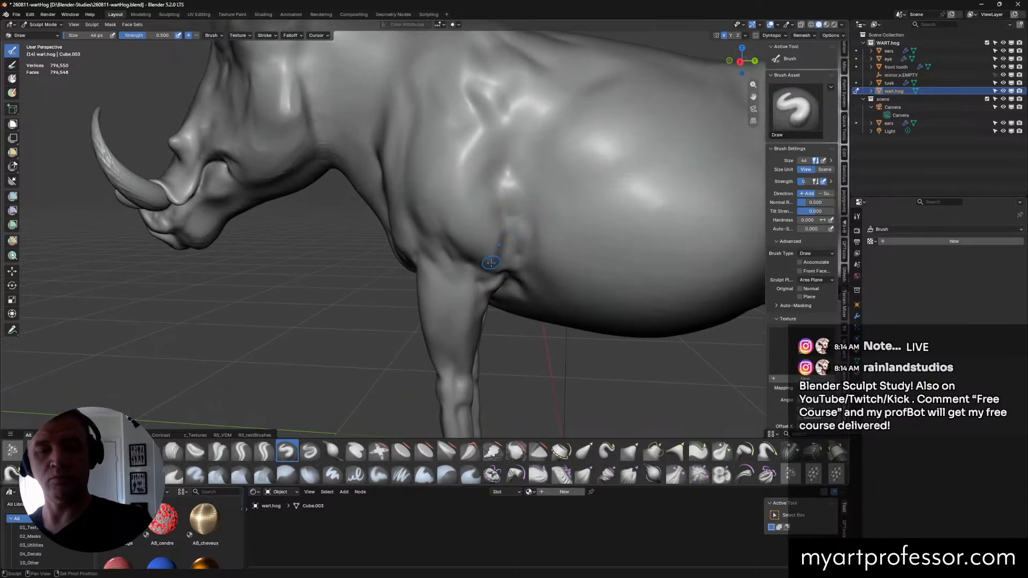
{"action": "scroll", "coordinate": [489, 266], "scroll_direction": "down", "scroll_amount": 5}
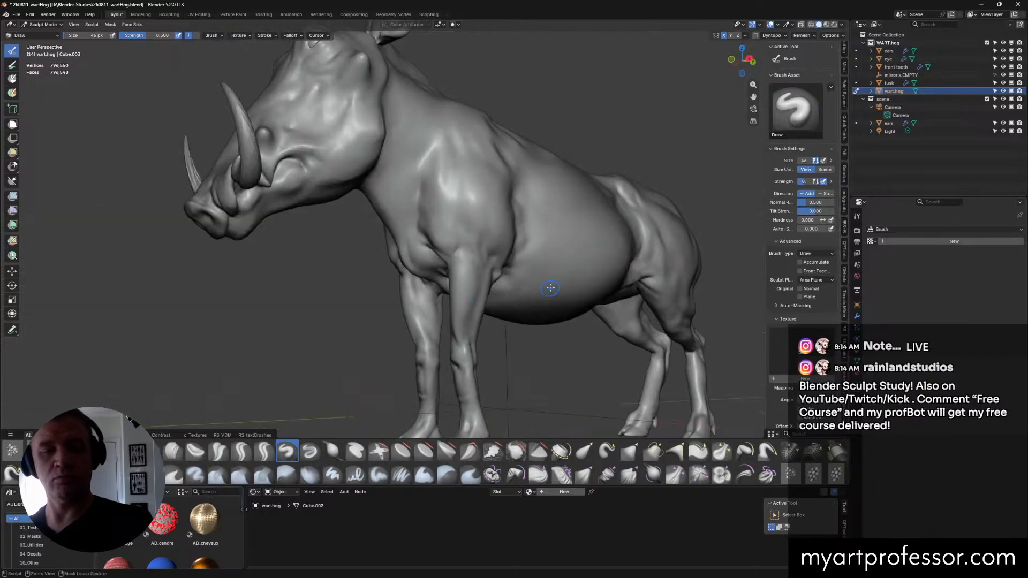
{"action": "mouse_move", "coordinate": [489, 266]}
{"action": "middle_mouse_down"}
{"action": "mouse_move", "coordinate": [528, 236]}
{"action": "mouse_move", "coordinate": [493, 198]}
{"action": "middle_mouse_up"}
{"action": "left_click_drag", "start_coordinate": [495, 196], "coordinate": [505, 229]}
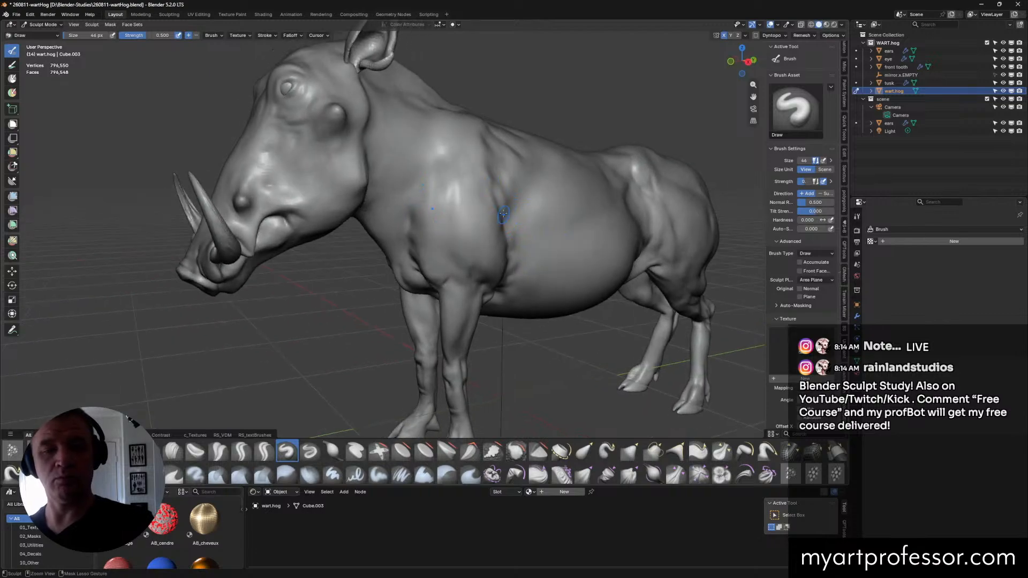
{"action": "middle_click_drag", "start_coordinate": [527, 187], "coordinate": [532, 201]}
{"action": "scroll", "coordinate": [532, 200], "scroll_direction": "up", "scroll_amount": 2}
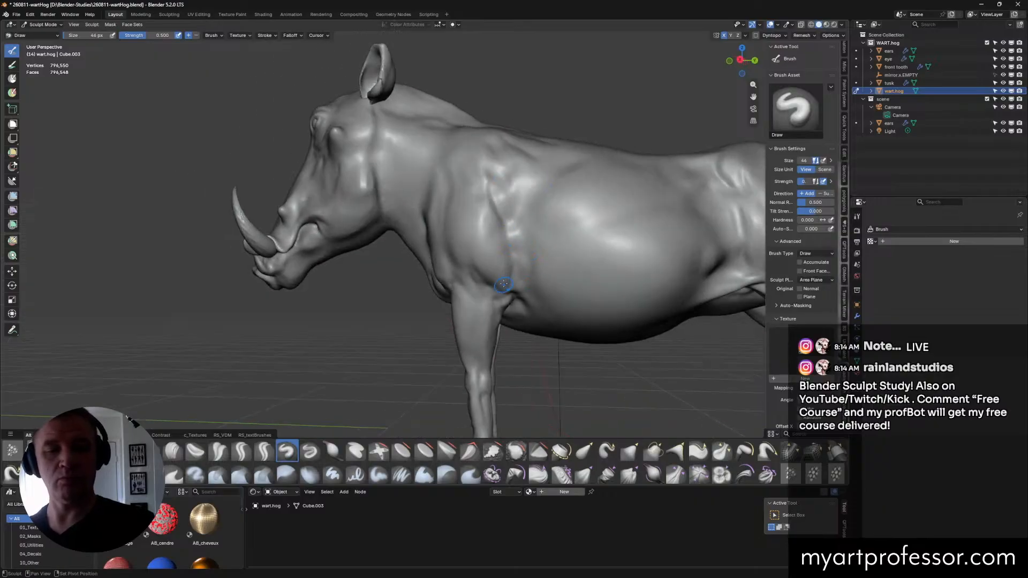
{"action": "middle_click_drag", "start_coordinate": [503, 284], "coordinate": [496, 205]}
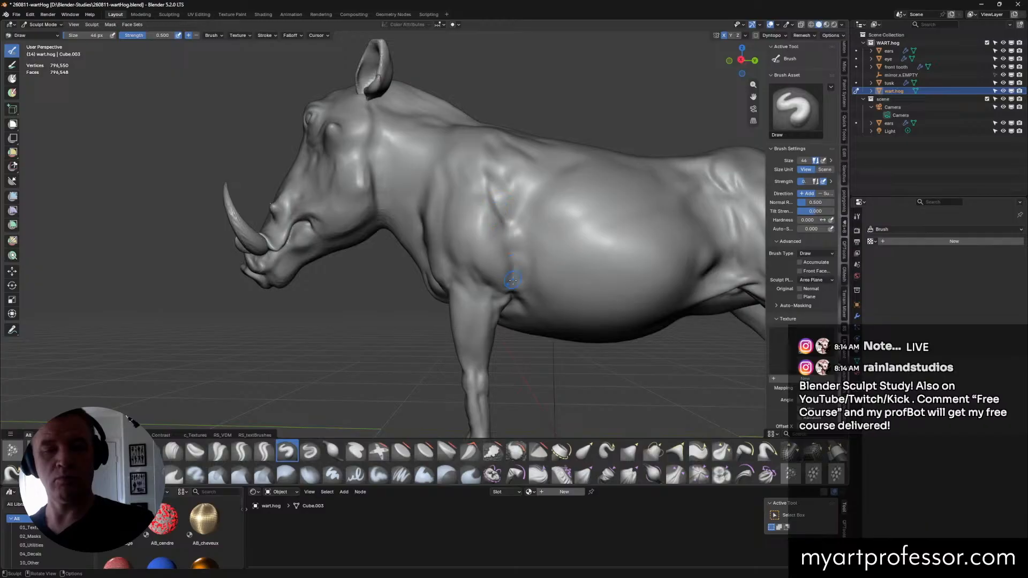
{"action": "left_click_drag", "start_coordinate": [513, 244], "coordinate": [482, 251]}
{"action": "left_click_drag", "start_coordinate": [486, 191], "coordinate": [503, 182]}
{"action": "middle_click_drag", "start_coordinate": [504, 182], "coordinate": [522, 237]}
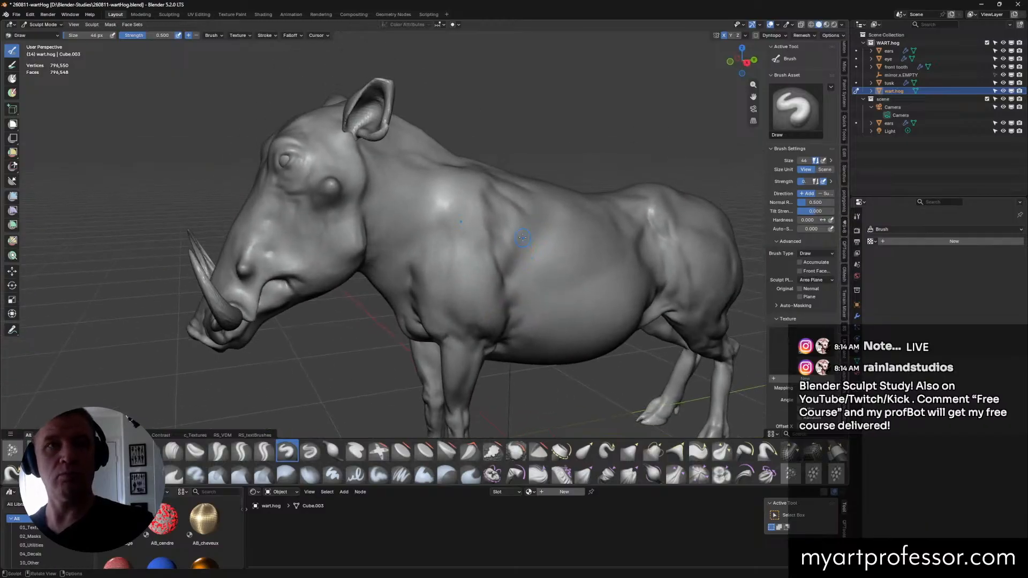
Step: Set the Draw brush size to 108 px, then add volume across the upper shoulder and carve a depression beside it
{"action": "key", "text": "f"}
{"action": "left_click", "coordinate": [467, 214]}
{"action": "left_click_drag", "start_coordinate": [471, 219], "coordinate": [503, 259]}
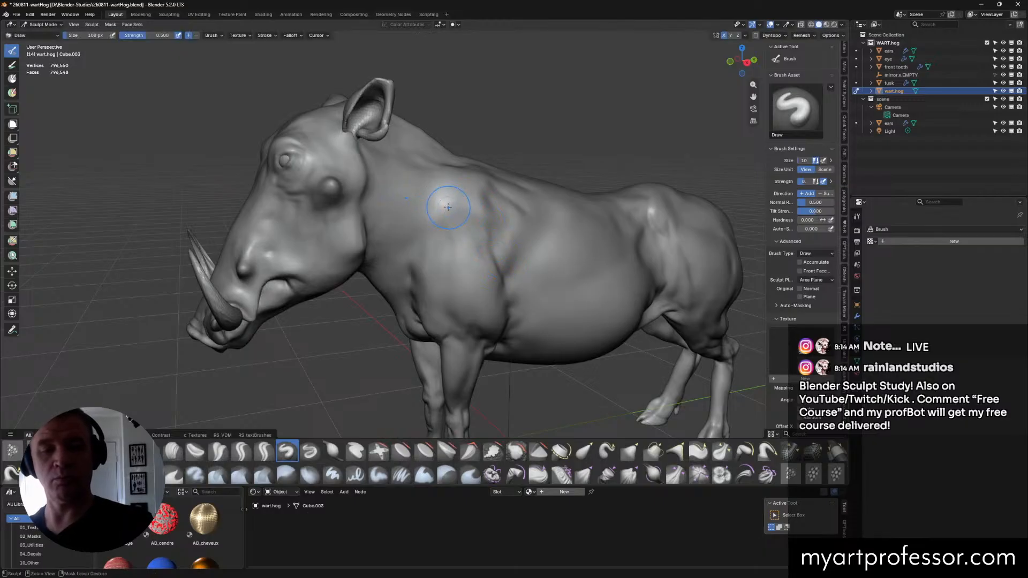
{"action": "left_click_drag", "start_coordinate": [455, 206], "coordinate": [501, 234], "text": "ctrl"}
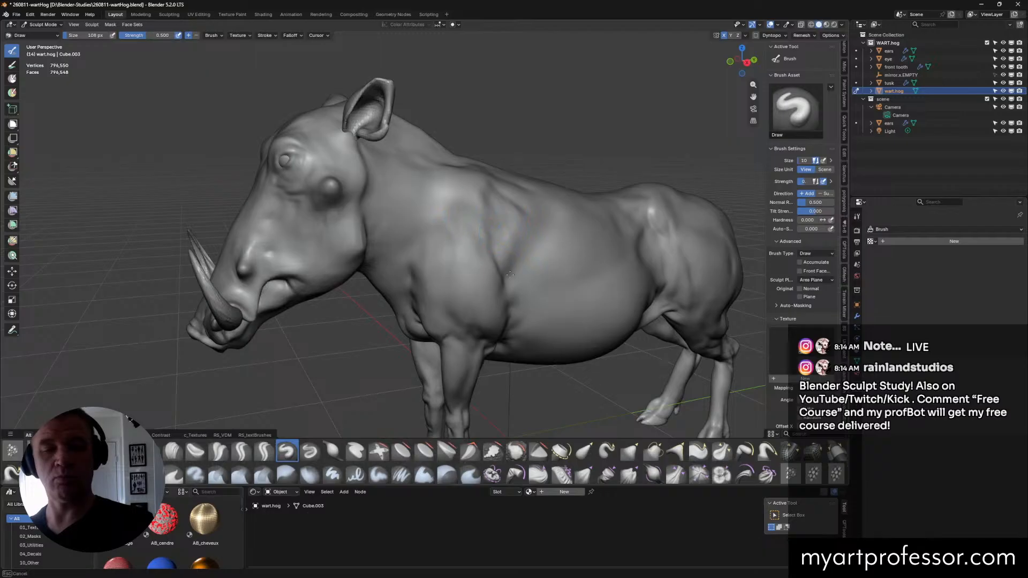
{"action": "mouse_move", "coordinate": [501, 234]}
{"action": "middle_mouse_down"}
{"action": "mouse_move", "coordinate": [471, 243]}
{"action": "mouse_move", "coordinate": [556, 258]}
{"action": "mouse_move", "coordinate": [522, 268]}
{"action": "middle_mouse_up"}
Step: Carve the muscle separations across the shoulder blade with the Draw Sharp brush at 108 px
{"action": "left_click", "coordinate": [309, 453]}
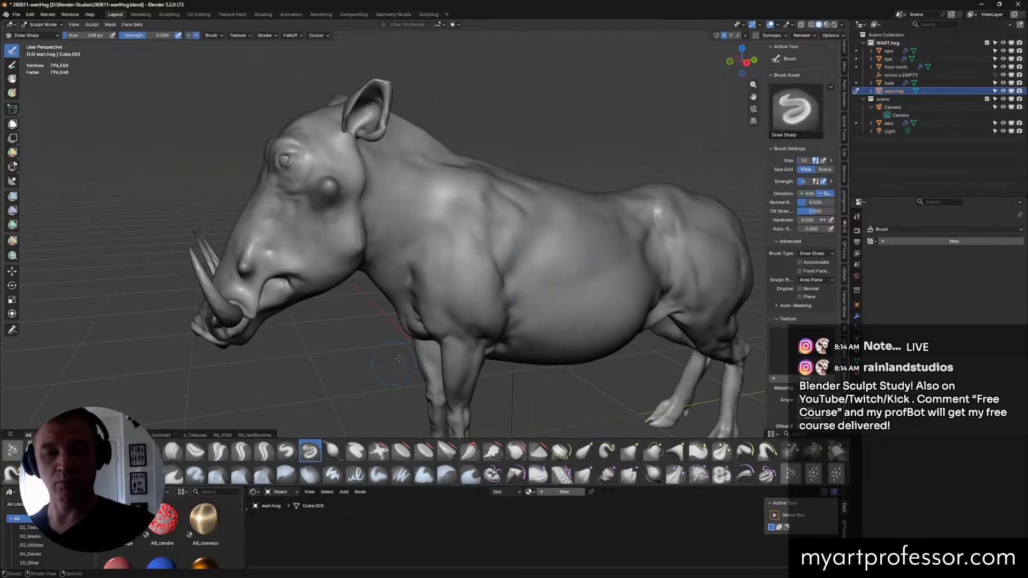
{"action": "left_click_drag", "start_coordinate": [459, 215], "coordinate": [497, 253]}
{"action": "middle_click_drag", "start_coordinate": [497, 253], "coordinate": [568, 257]}
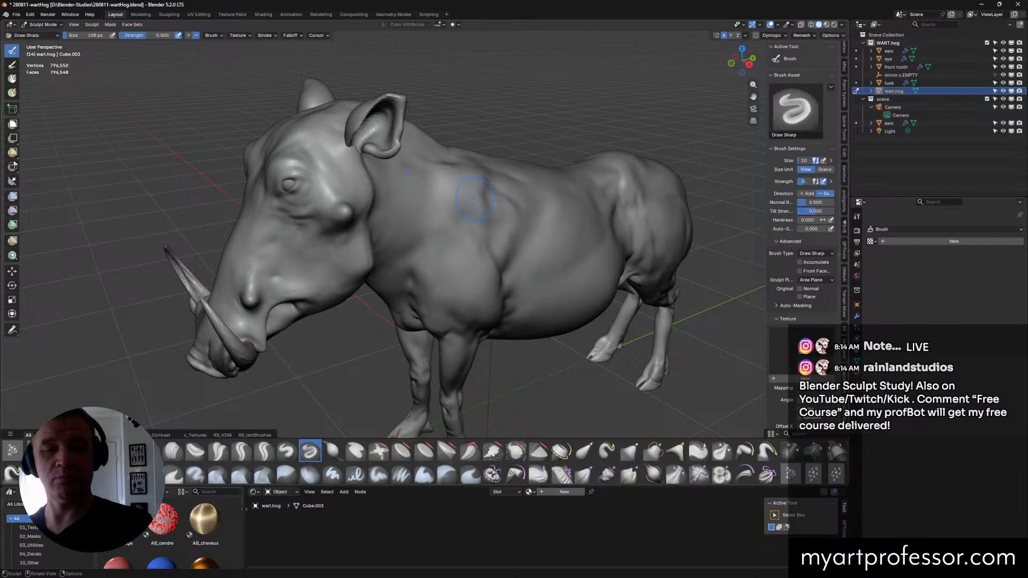
{"action": "middle_click_drag", "start_coordinate": [513, 209], "coordinate": [464, 176]}
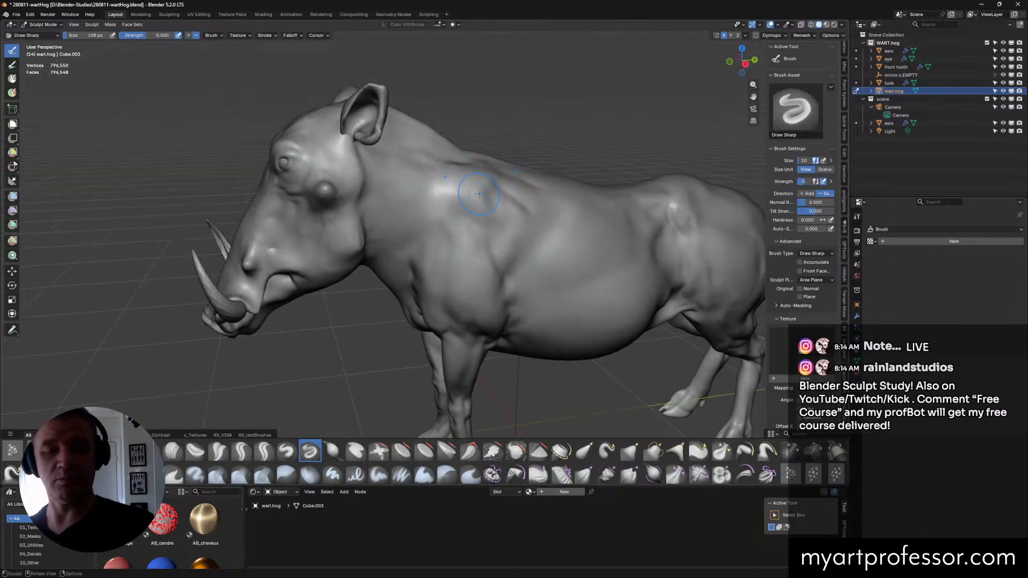
{"action": "mouse_move", "coordinate": [478, 193]}
{"action": "left_mouse_down"}
{"action": "mouse_move", "coordinate": [487, 209]}
{"action": "mouse_move", "coordinate": [466, 186]}
{"action": "left_mouse_up"}
Step: Flatten the planes on top of the shoulder blade with the Scrape/Fill brush at 108 px
{"action": "key", "text": "shift+t"}
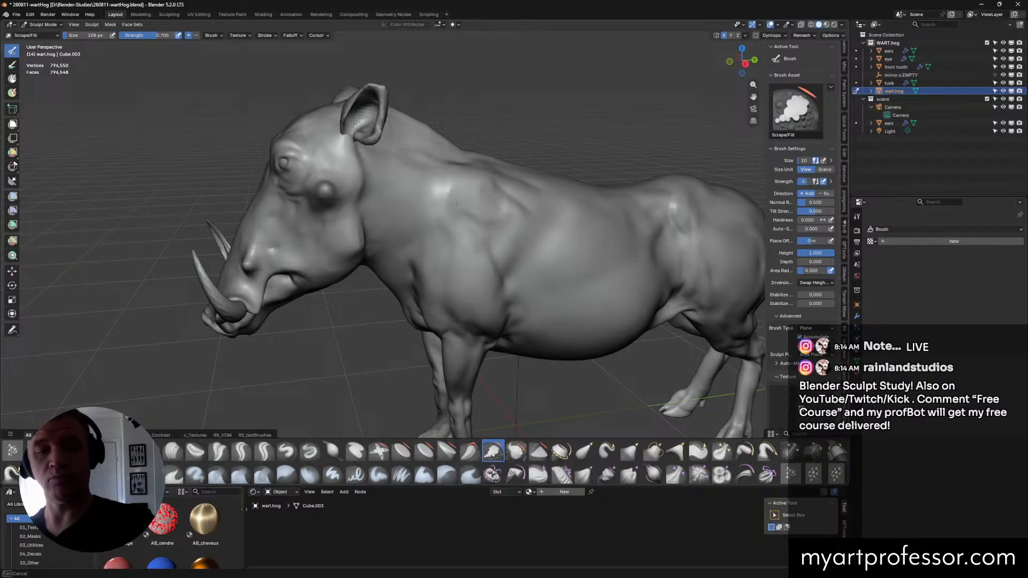
{"action": "mouse_move", "coordinate": [456, 203]}
{"action": "middle_mouse_down"}
{"action": "mouse_move", "coordinate": [503, 220]}
{"action": "mouse_move", "coordinate": [482, 196]}
{"action": "mouse_move", "coordinate": [525, 178]}
{"action": "mouse_move", "coordinate": [497, 196]}
{"action": "middle_mouse_up"}
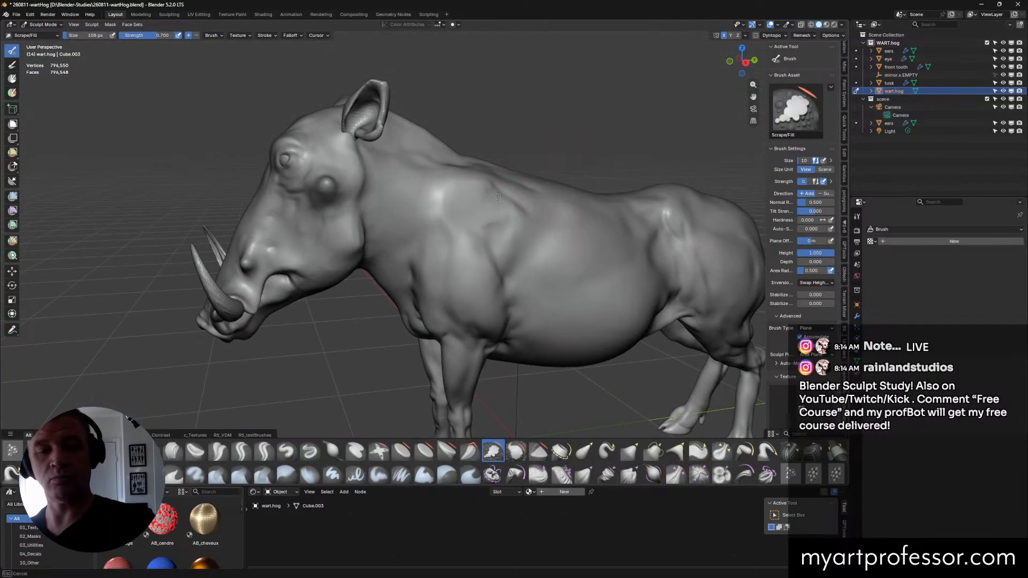
{"action": "mouse_move", "coordinate": [487, 183]}
{"action": "left_mouse_down"}
{"action": "mouse_move", "coordinate": [514, 186]}
{"action": "mouse_move", "coordinate": [449, 189]}
{"action": "left_mouse_up"}
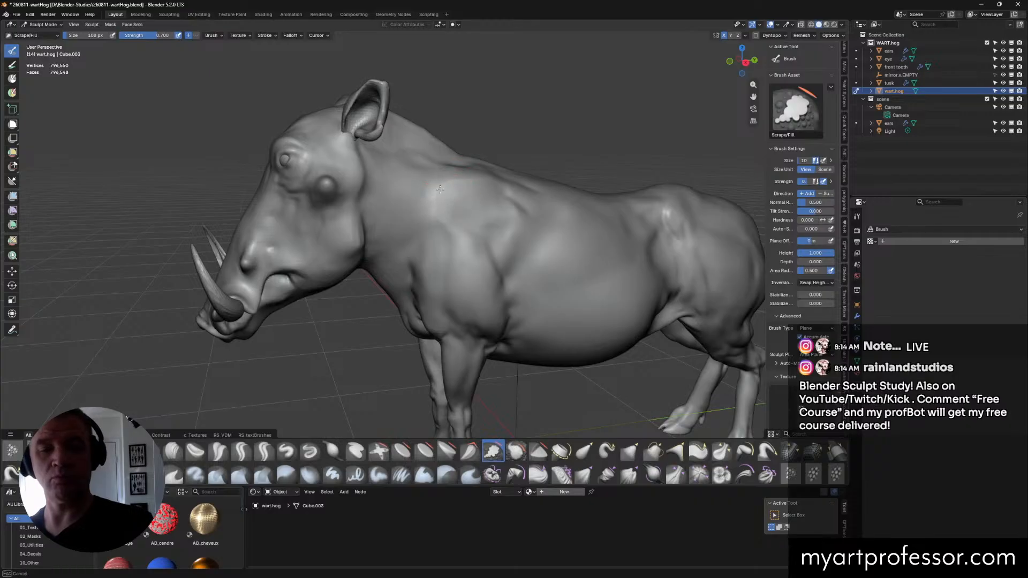
{"action": "middle_click_drag", "start_coordinate": [439, 189], "coordinate": [420, 172]}
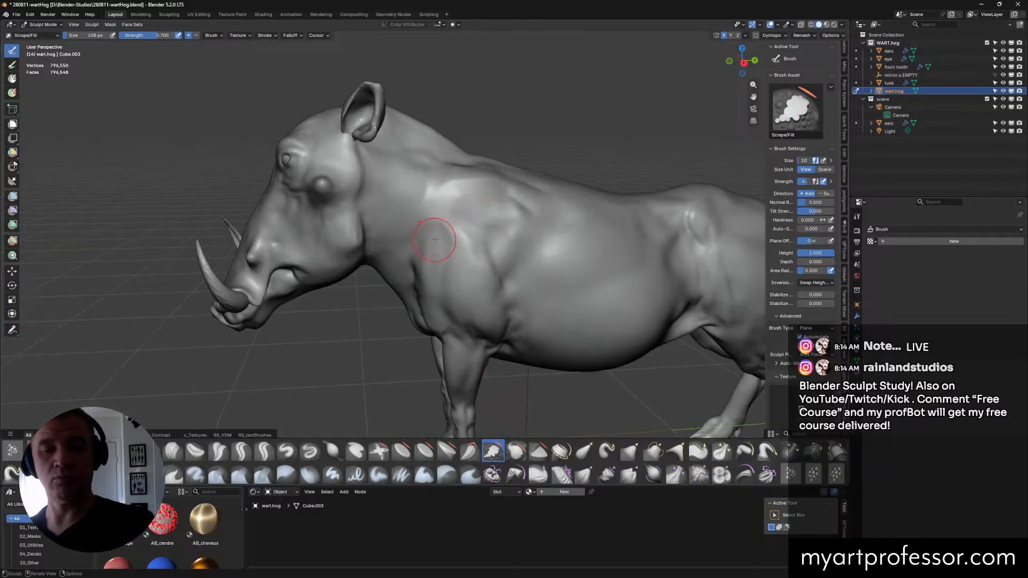
{"action": "middle_click_drag", "start_coordinate": [436, 239], "coordinate": [495, 256]}
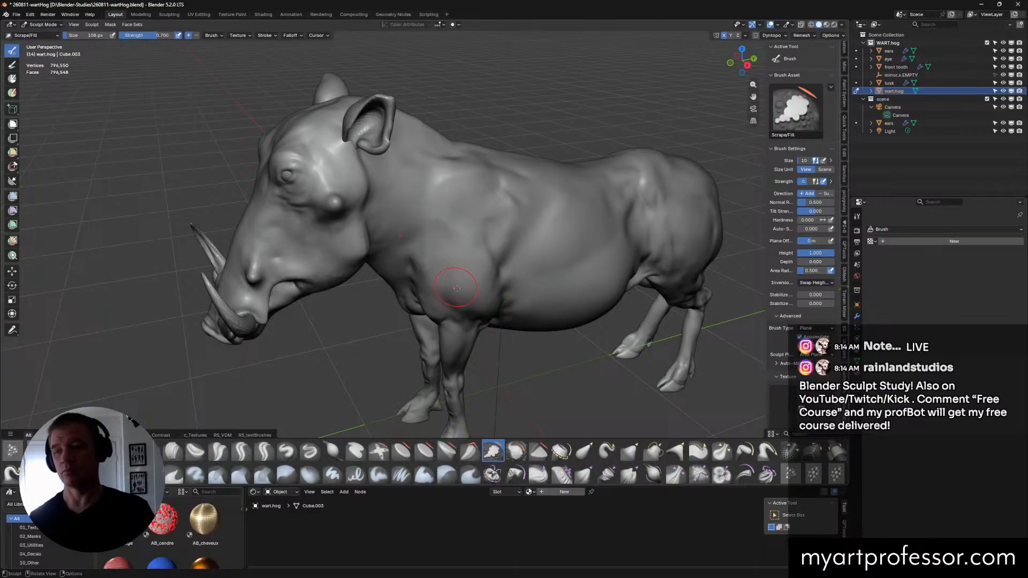
Step: Carve a crease along the front edge of the shoulder toward the neck with Crease Sharp at 74 px
{"action": "middle_click_drag", "start_coordinate": [471, 298], "coordinate": [482, 299]}
{"action": "middle_click_drag", "start_coordinate": [599, 237], "coordinate": [526, 230]}
{"action": "mouse_move", "coordinate": [484, 280]}
{"action": "middle_mouse_down"}
{"action": "mouse_move", "coordinate": [514, 206]}
{"action": "mouse_move", "coordinate": [466, 206]}
{"action": "mouse_move", "coordinate": [443, 185]}
{"action": "mouse_move", "coordinate": [447, 217]}
{"action": "mouse_move", "coordinate": [551, 261]}
{"action": "mouse_move", "coordinate": [527, 230]}
{"action": "mouse_move", "coordinate": [562, 230]}
{"action": "mouse_move", "coordinate": [541, 215]}
{"action": "mouse_move", "coordinate": [537, 225]}
{"action": "middle_mouse_up"}
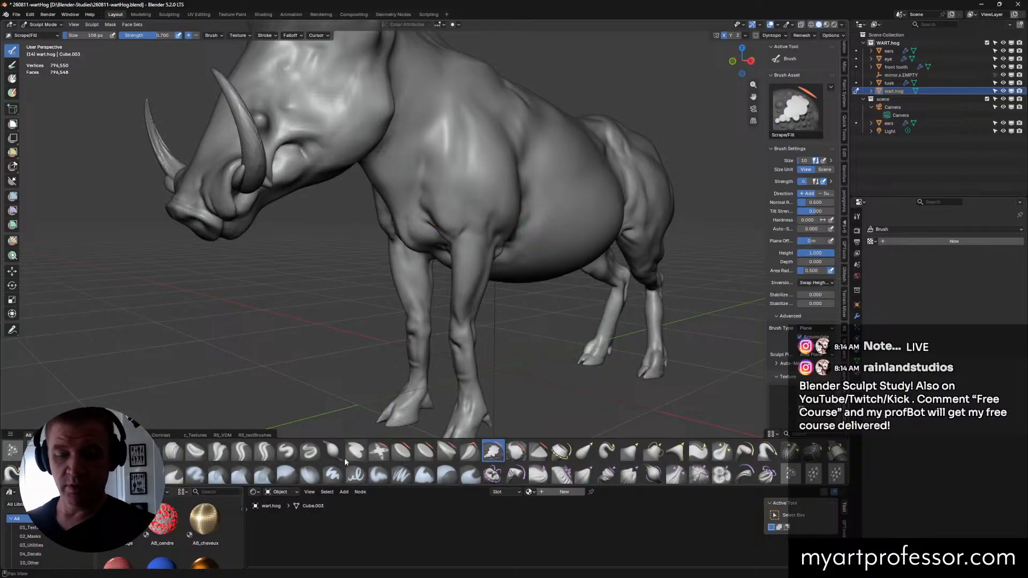
{"action": "left_click", "coordinate": [241, 451]}
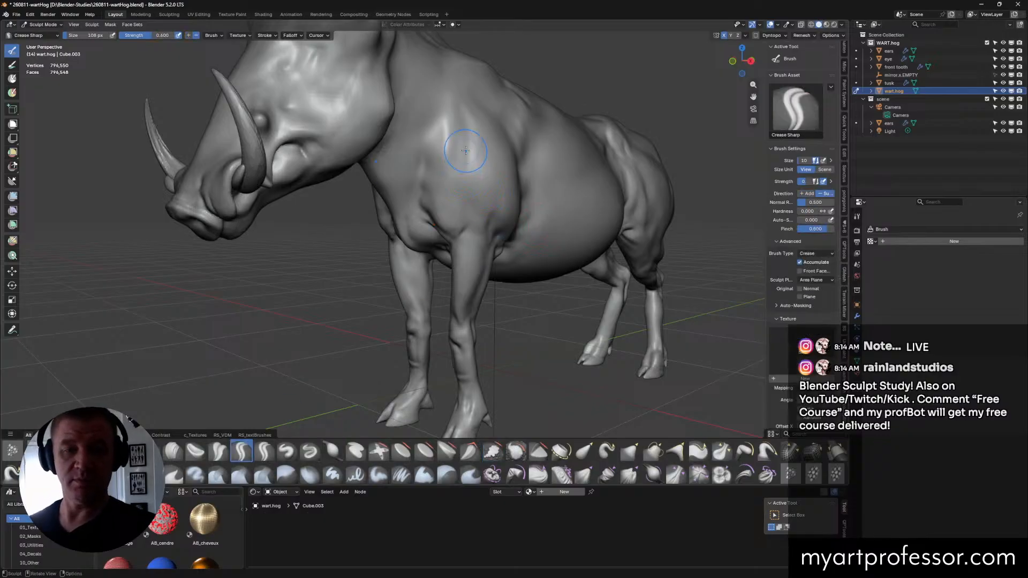
{"action": "key", "text": "f"}
{"action": "left_click", "coordinate": [521, 251]}
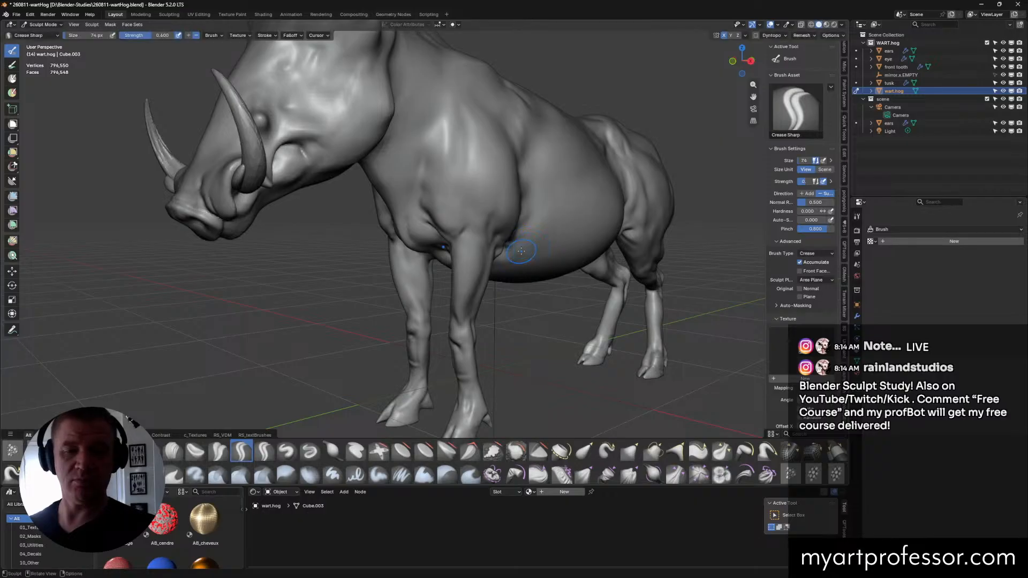
{"action": "mouse_move", "coordinate": [468, 151]}
{"action": "middle_mouse_down"}
{"action": "mouse_move", "coordinate": [496, 174]}
{"action": "mouse_move", "coordinate": [444, 128]}
{"action": "middle_mouse_up"}
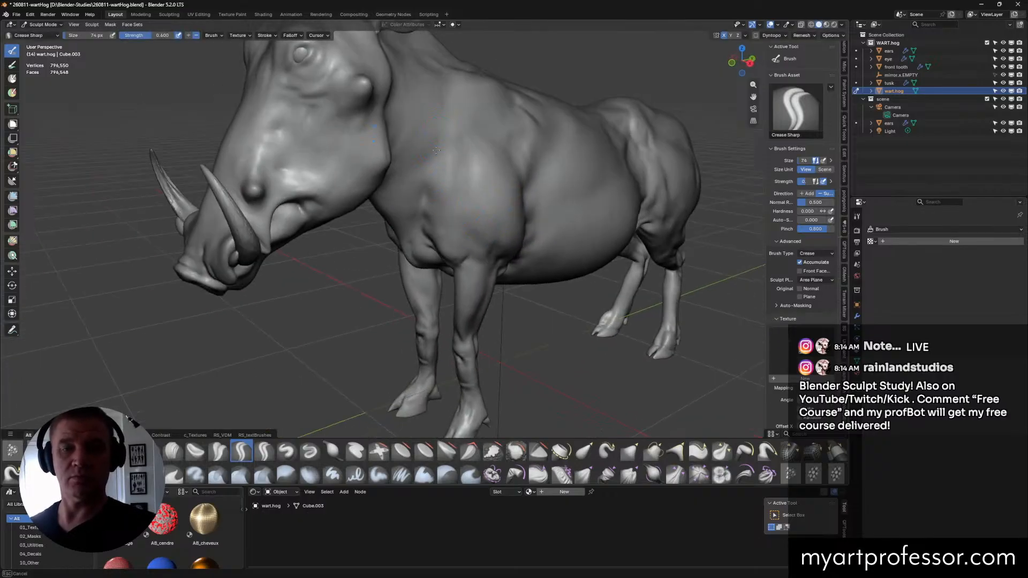
{"action": "mouse_move", "coordinate": [417, 202]}
{"action": "middle_mouse_down"}
{"action": "mouse_move", "coordinate": [635, 282]}
{"action": "mouse_move", "coordinate": [601, 287]}
{"action": "mouse_move", "coordinate": [680, 289]}
{"action": "mouse_move", "coordinate": [562, 230]}
{"action": "middle_mouse_up"}
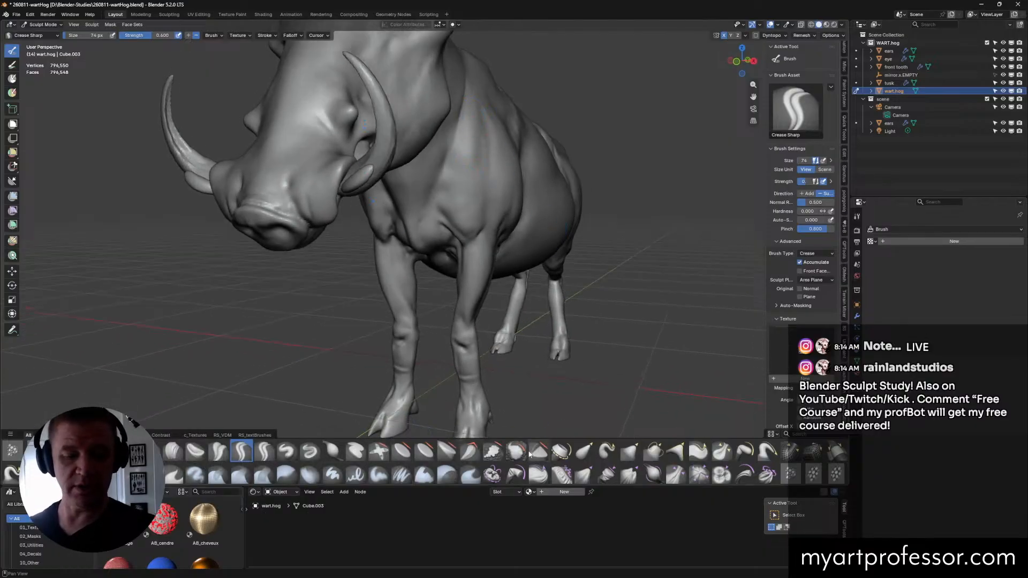
Step: Flatten the muscle plane along the front of the shoulder with the Scrape/Fill brush at 74 px
{"action": "left_click", "coordinate": [492, 451]}
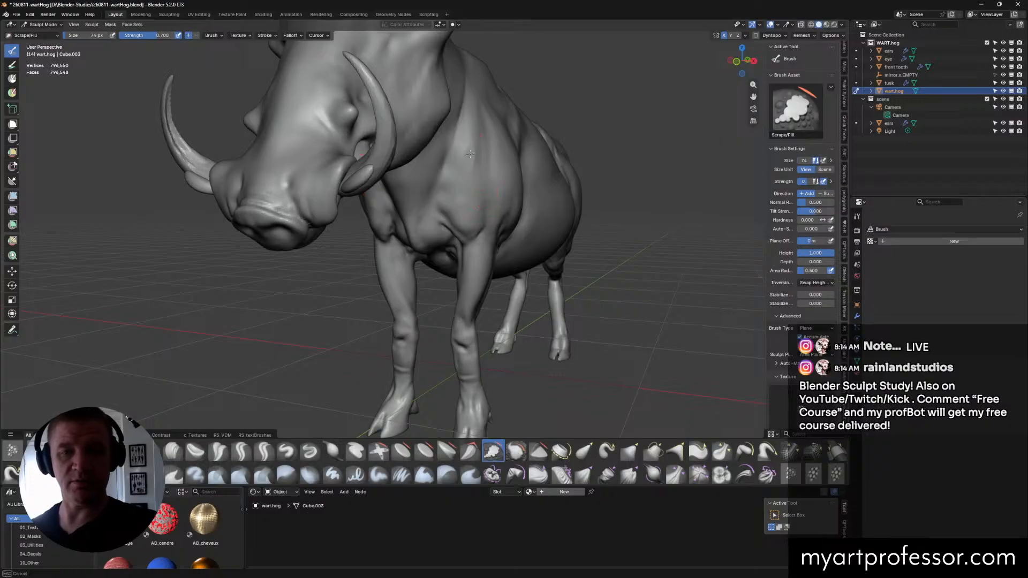
{"action": "left_click_drag", "start_coordinate": [464, 159], "coordinate": [466, 172]}
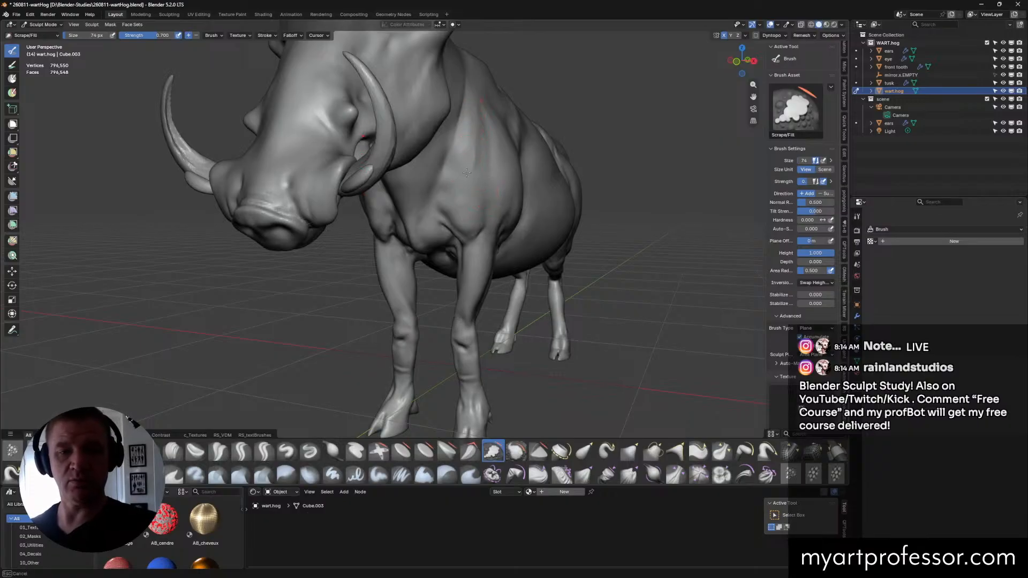
{"action": "left_click_drag", "start_coordinate": [476, 135], "coordinate": [474, 131]}
{"action": "left_click_drag", "start_coordinate": [455, 163], "coordinate": [472, 131]}
{"action": "left_click_drag", "start_coordinate": [455, 163], "coordinate": [476, 115]}
{"action": "left_click_drag", "start_coordinate": [456, 163], "coordinate": [471, 131]}
{"action": "left_click_drag", "start_coordinate": [456, 163], "coordinate": [468, 136]}
{"action": "mouse_move", "coordinate": [530, 137]}
{"action": "middle_mouse_down"}
{"action": "mouse_move", "coordinate": [471, 150]}
{"action": "mouse_move", "coordinate": [514, 161]}
{"action": "middle_mouse_up"}
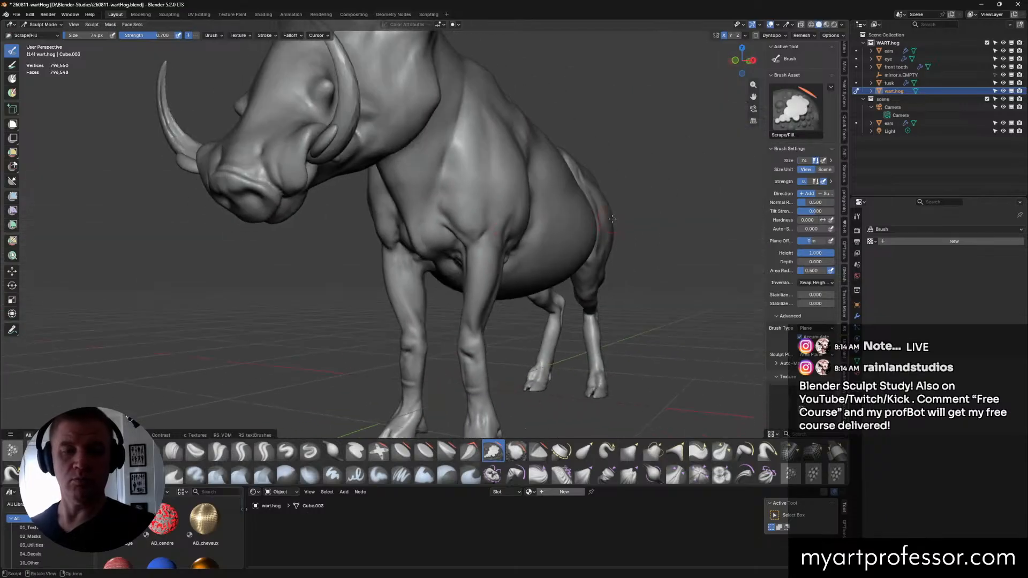
Step: Carve muscle separations upward along the front of the shoulder with Crease Sharp at 74 px
{"action": "left_click", "coordinate": [241, 451]}
{"action": "middle_click_drag", "start_coordinate": [510, 222], "coordinate": [512, 231]}
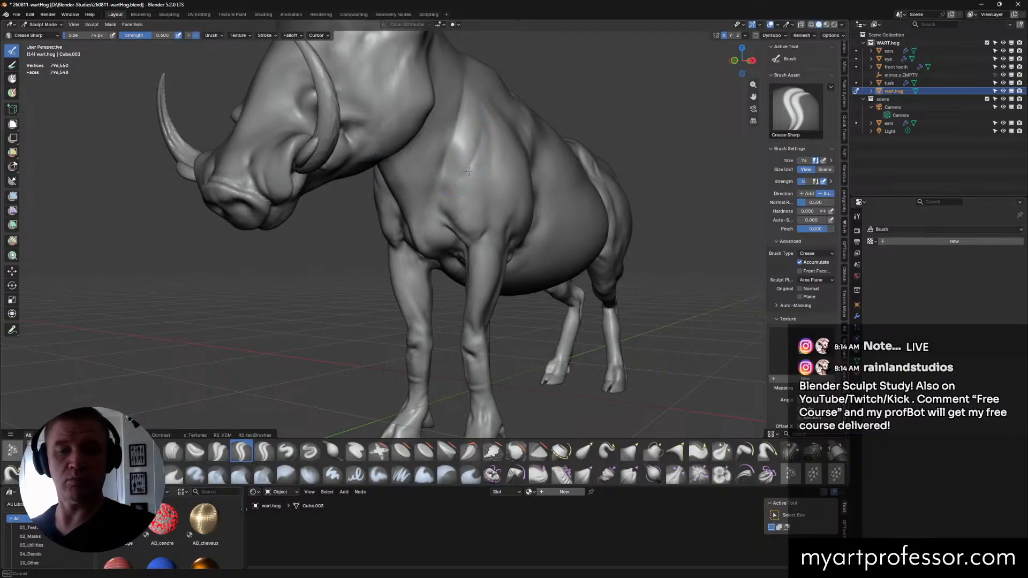
{"action": "left_click_drag", "start_coordinate": [476, 162], "coordinate": [481, 112]}
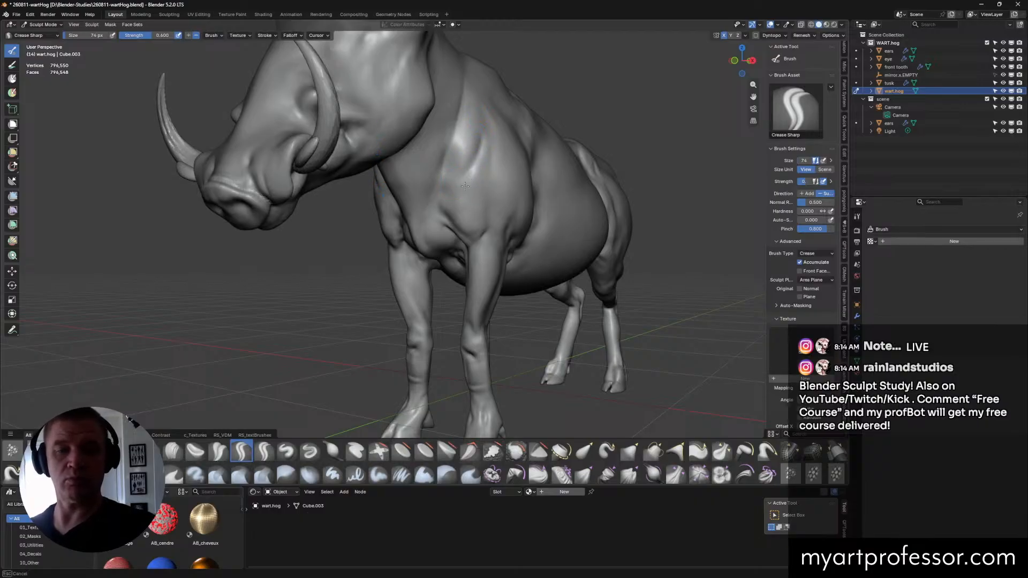
{"action": "left_click_drag", "start_coordinate": [465, 186], "coordinate": [468, 124]}
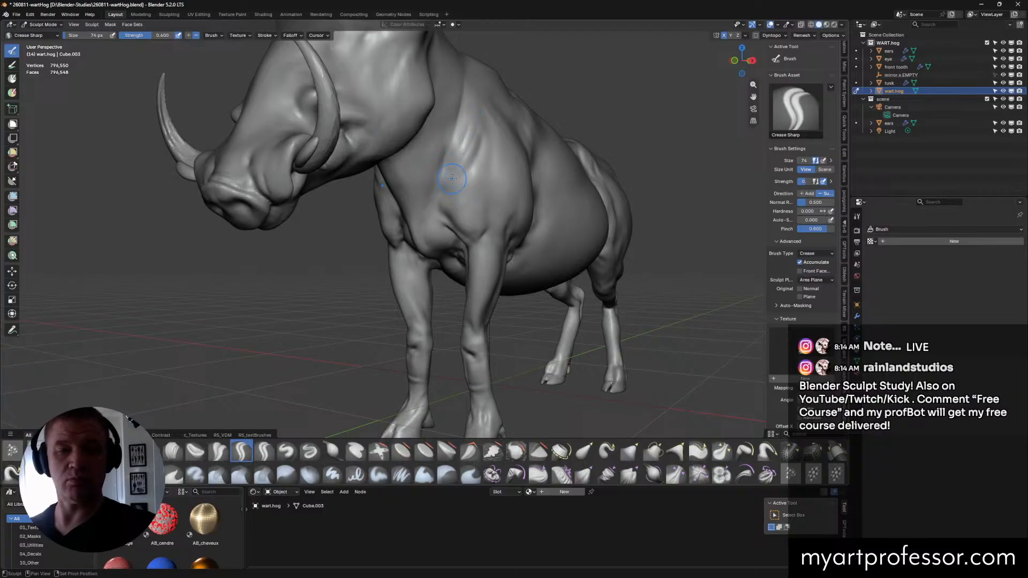
{"action": "mouse_move", "coordinate": [451, 178]}
{"action": "middle_mouse_down"}
{"action": "mouse_move", "coordinate": [546, 225]}
{"action": "mouse_move", "coordinate": [522, 217]}
{"action": "middle_mouse_up"}
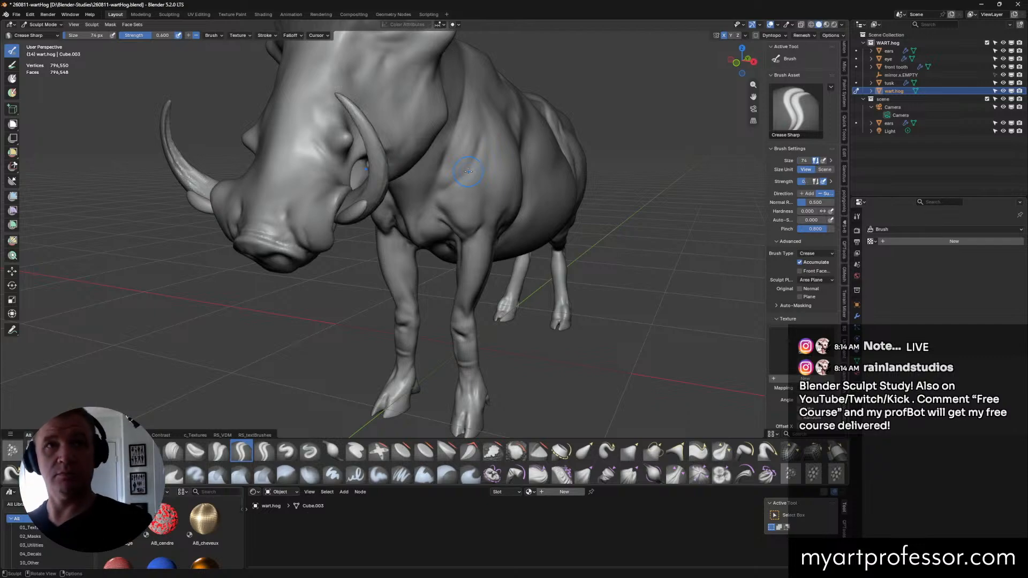
Step: Reduce the Crease Sharp brush size to 44 px for detailing the front of the chest
{"action": "middle_click_drag", "start_coordinate": [468, 171], "coordinate": [433, 216]}
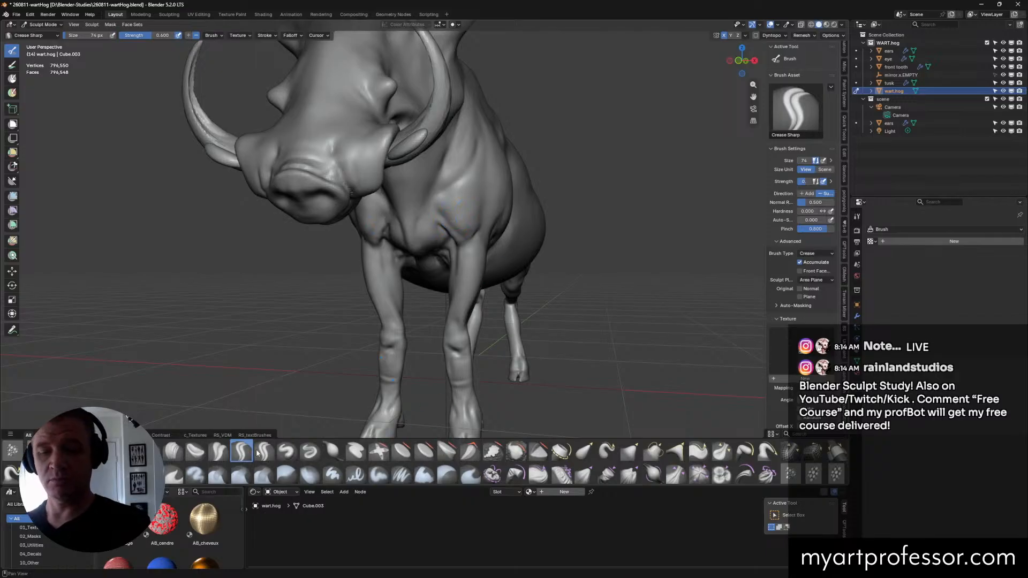
{"action": "key", "text": "bracketleft"}
{"action": "key", "text": "bracketleft"}
{"action": "key", "text": "bracketleft"}
{"action": "key", "text": "bracketleft"}
{"action": "key", "text": "bracketleft"}
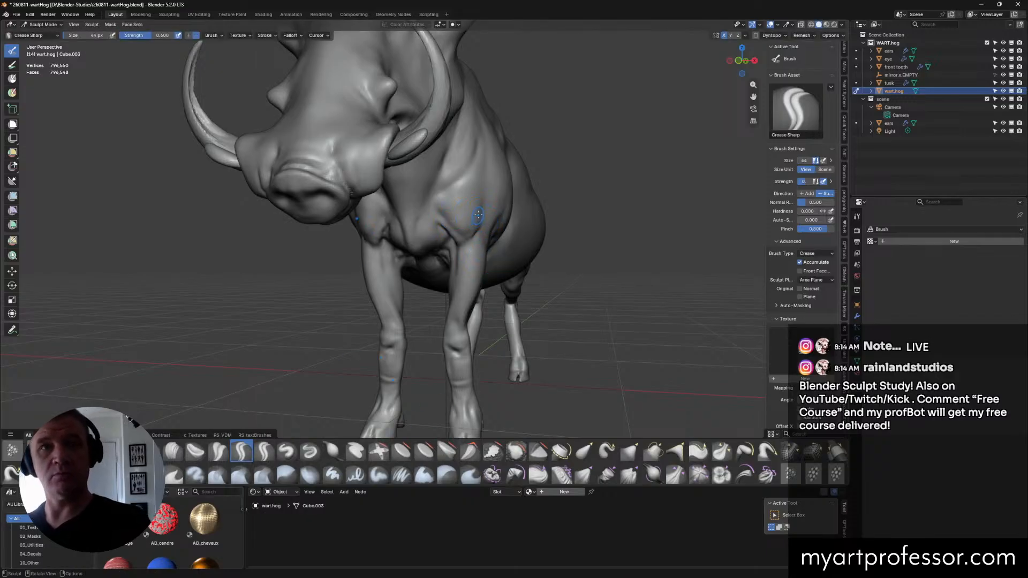
{"action": "middle_click_drag", "start_coordinate": [478, 215], "coordinate": [474, 204]}
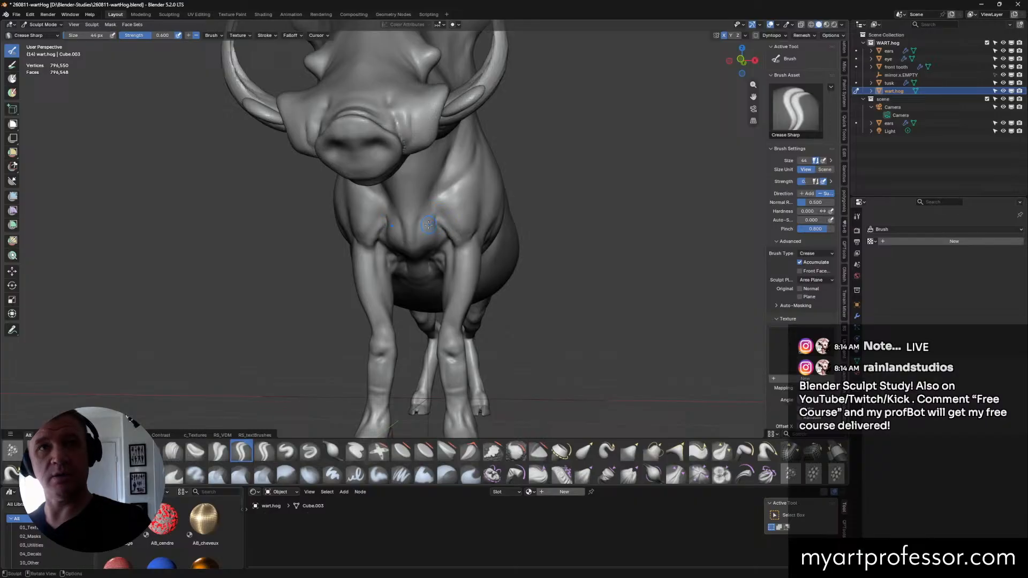
{"action": "mouse_move", "coordinate": [399, 216]}
{"action": "left_mouse_down"}
{"action": "mouse_move", "coordinate": [399, 245]}
{"action": "mouse_move", "coordinate": [422, 246]}
{"action": "mouse_move", "coordinate": [440, 205]}
{"action": "mouse_move", "coordinate": [429, 229]}
{"action": "left_mouse_up"}
{"action": "key", "text": "ctrl+z"}
{"action": "key", "text": "ctrl+z"}
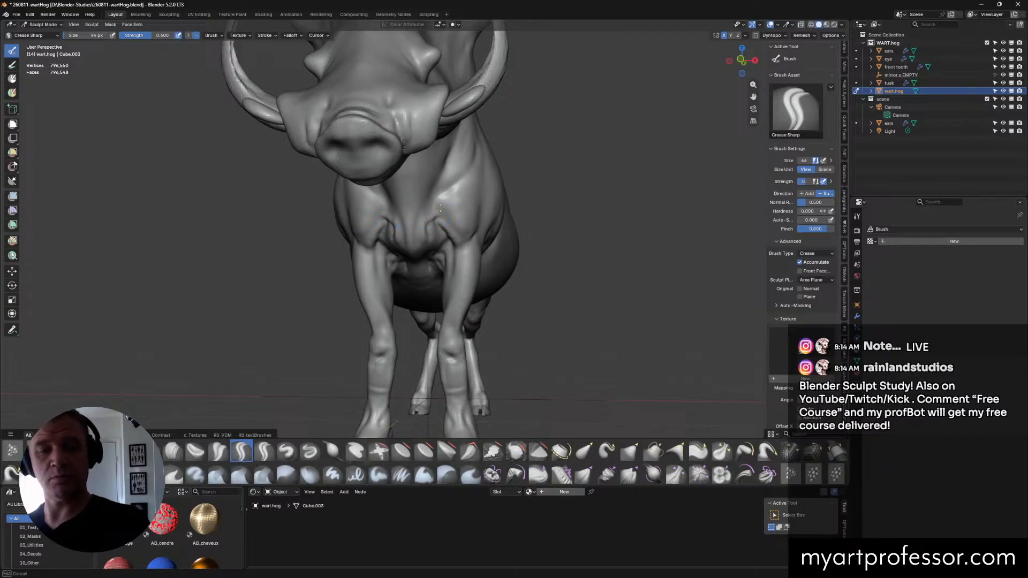
Step: Build up the chest muscle beside the shoulder with the Draw brush at 44 px and smooth the area where the front leg meets the chest
{"action": "mouse_move", "coordinate": [429, 229]}
{"action": "middle_mouse_down"}
{"action": "mouse_move", "coordinate": [452, 178]}
{"action": "mouse_move", "coordinate": [417, 236]}
{"action": "middle_mouse_up"}
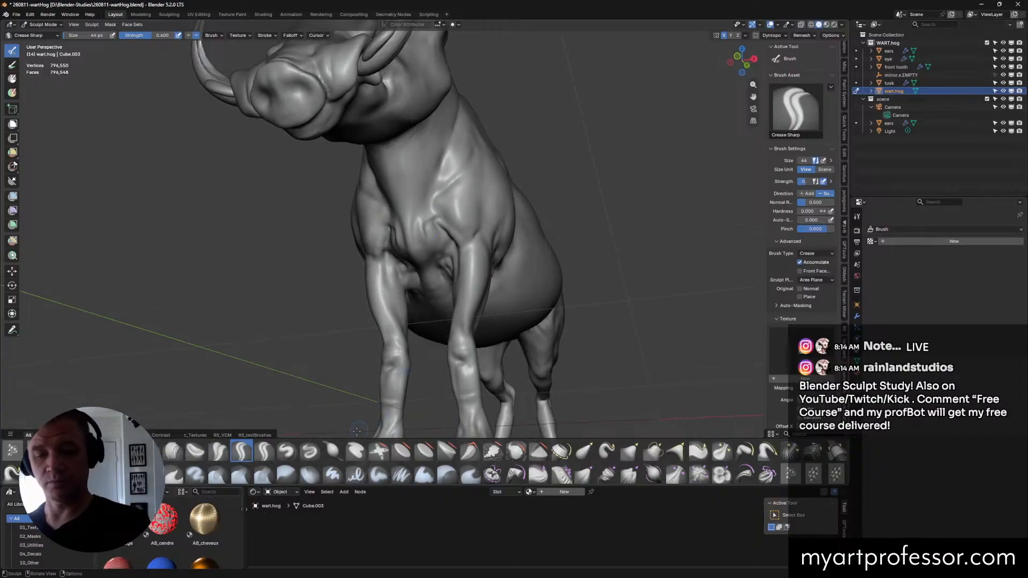
{"action": "key", "text": "x"}
{"action": "left_click_drag", "start_coordinate": [417, 237], "coordinate": [419, 230]}
{"action": "mouse_move", "coordinate": [420, 229]}
{"action": "left_mouse_down"}
{"action": "mouse_move", "coordinate": [417, 216]}
{"action": "mouse_move", "coordinate": [406, 229]}
{"action": "mouse_move", "coordinate": [442, 218]}
{"action": "left_mouse_up"}
{"action": "middle_click_drag", "start_coordinate": [450, 212], "coordinate": [521, 216]}
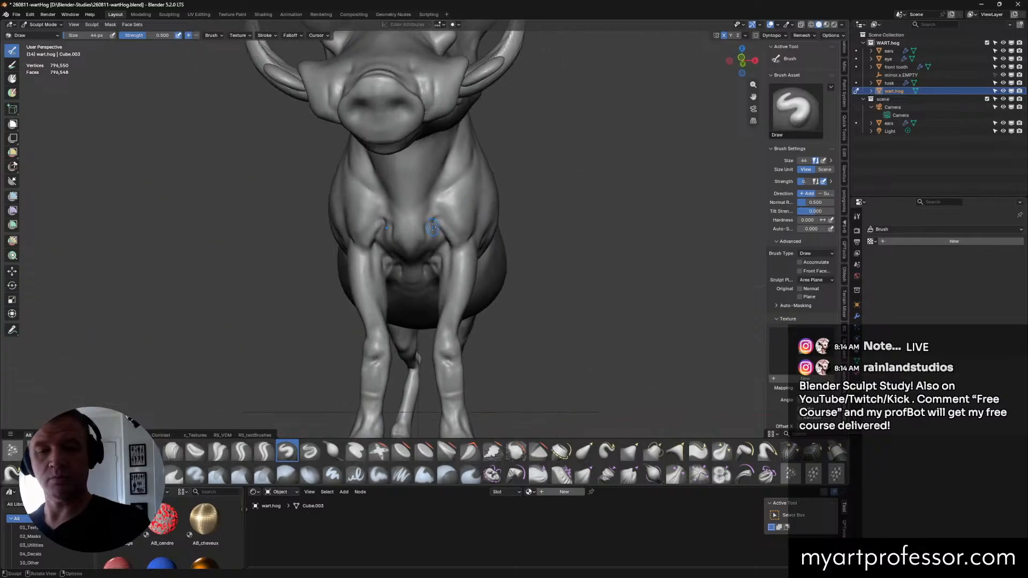
{"action": "middle_click_drag", "start_coordinate": [453, 236], "coordinate": [438, 269]}
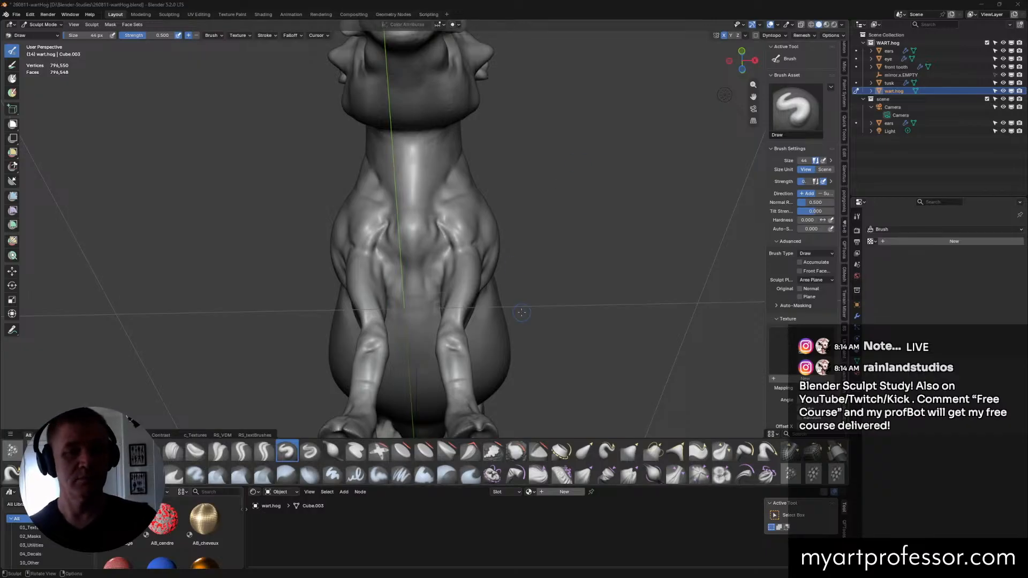
{"action": "middle_click_drag", "start_coordinate": [523, 312], "coordinate": [513, 251]}
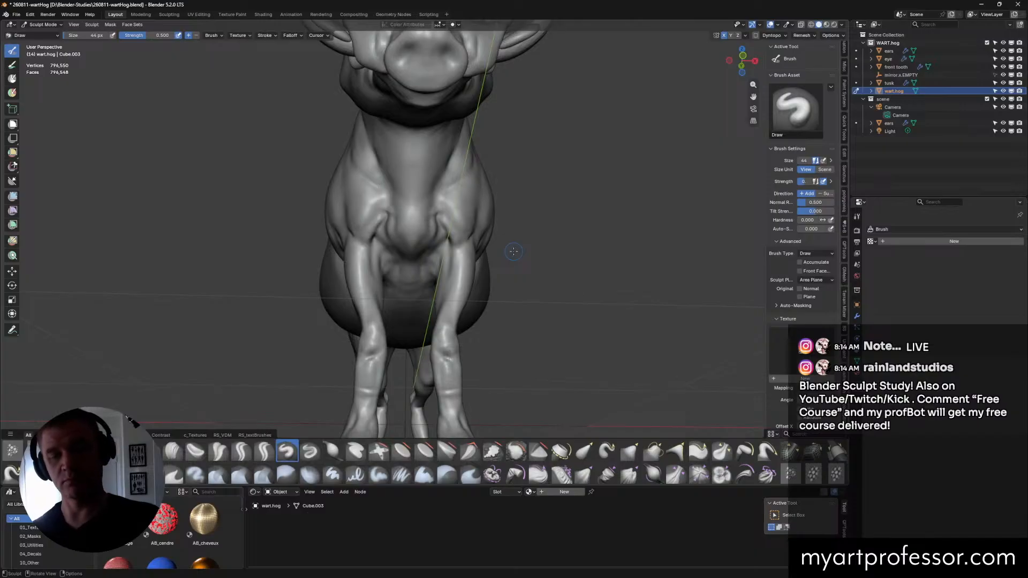
{"action": "middle_click_drag", "start_coordinate": [543, 200], "coordinate": [534, 190]}
{"action": "left_click_drag", "start_coordinate": [449, 242], "coordinate": [438, 260], "text": "shift"}
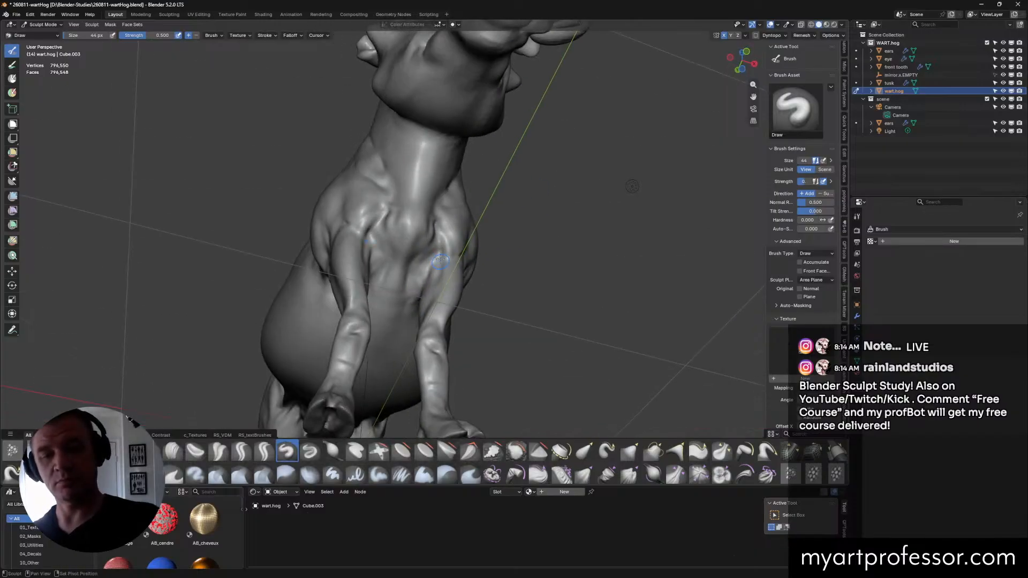
{"action": "mouse_move", "coordinate": [588, 287]}
{"action": "middle_mouse_down"}
{"action": "mouse_move", "coordinate": [544, 298]}
{"action": "mouse_move", "coordinate": [581, 291]}
{"action": "mouse_move", "coordinate": [518, 241]}
{"action": "mouse_move", "coordinate": [523, 254]}
{"action": "middle_mouse_up"}
Step: Carve muscle separations on the front of the shoulder and at the top of the front leg with Draw Sharp at 44 px
{"action": "left_click", "coordinate": [310, 451]}
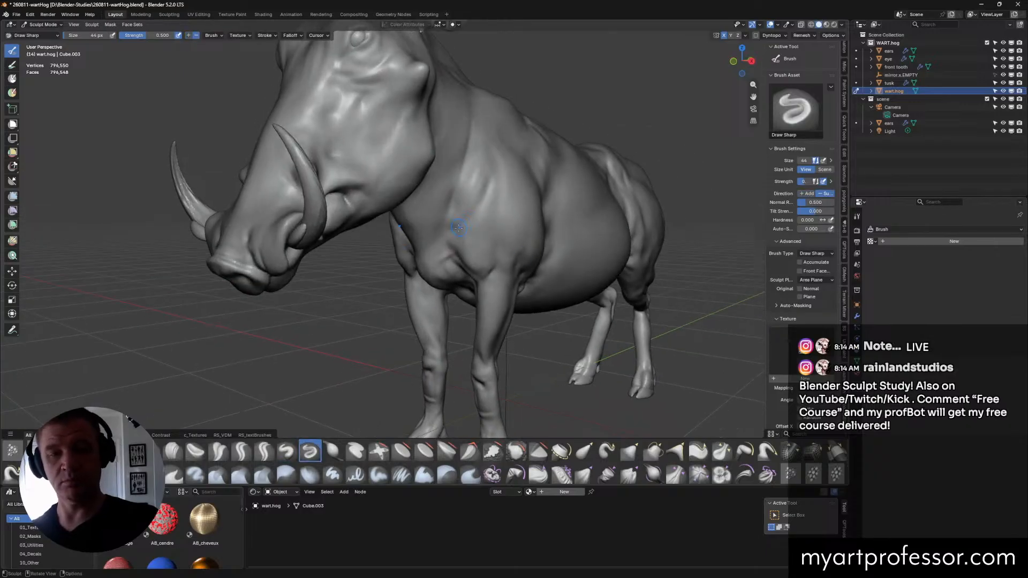
{"action": "mouse_move", "coordinate": [456, 225]}
{"action": "left_mouse_down"}
{"action": "mouse_move", "coordinate": [486, 183]}
{"action": "mouse_move", "coordinate": [452, 233]}
{"action": "left_mouse_up"}
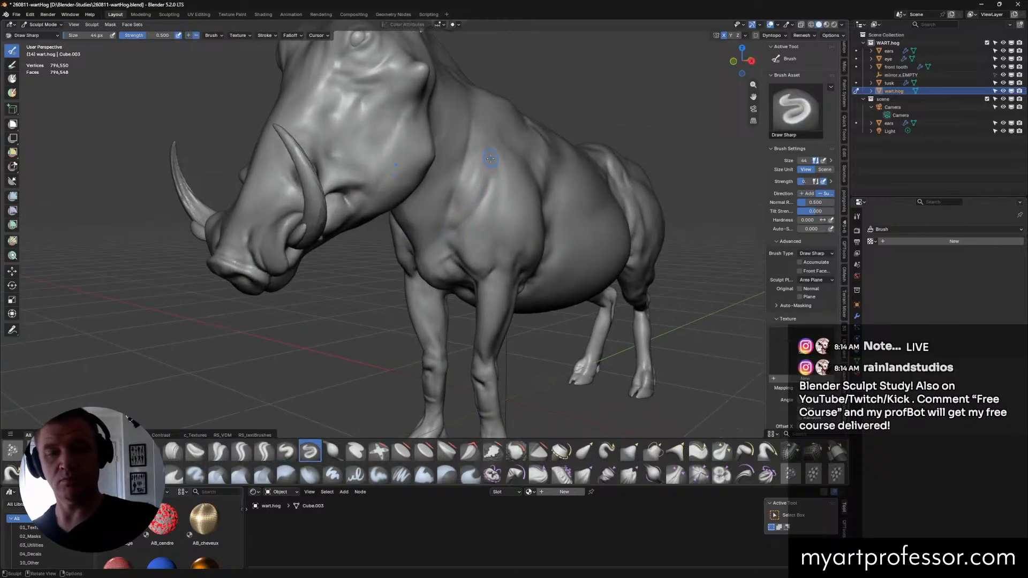
{"action": "middle_click_drag", "start_coordinate": [490, 158], "coordinate": [480, 274]}
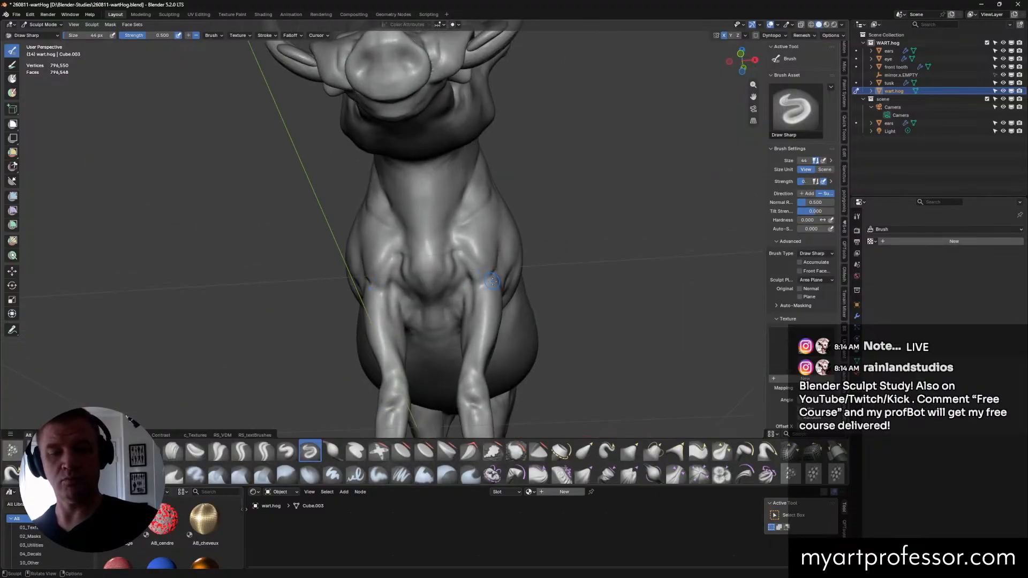
{"action": "middle_click_drag", "start_coordinate": [529, 305], "coordinate": [485, 288]}
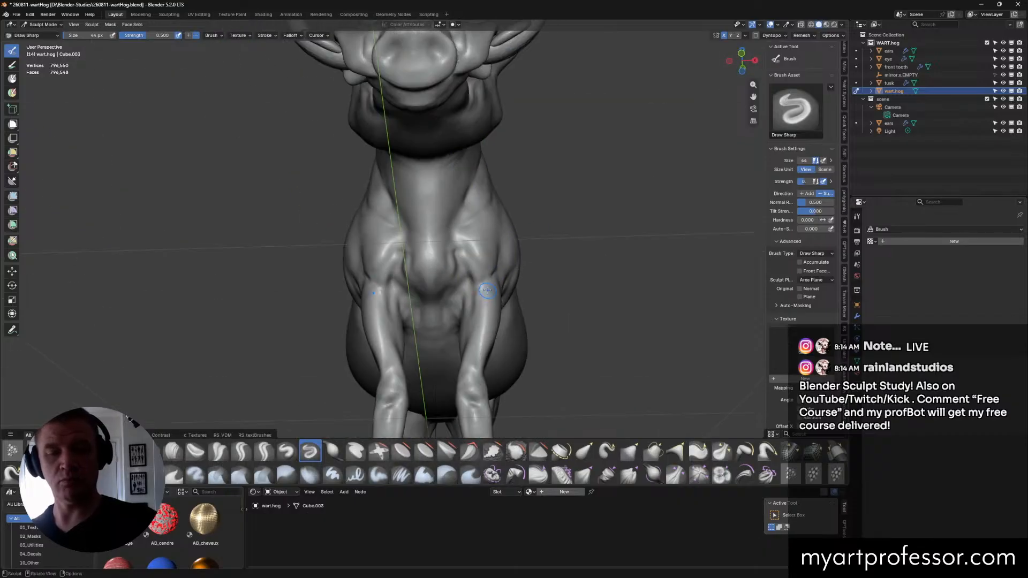
{"action": "middle_click_drag", "start_coordinate": [499, 298], "coordinate": [547, 269]}
{"action": "left_click_drag", "start_coordinate": [471, 288], "coordinate": [499, 270]}
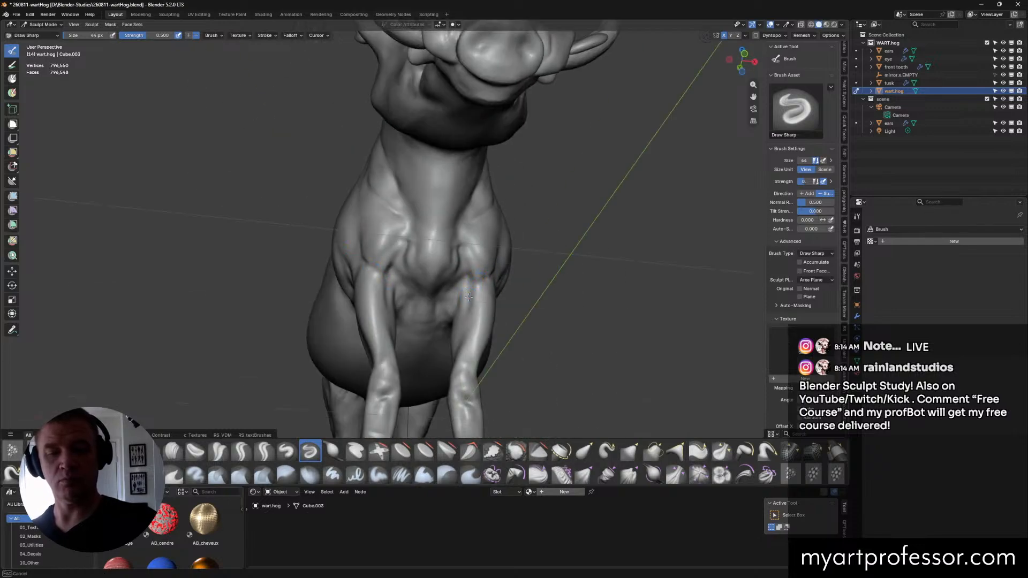
{"action": "middle_click_drag", "start_coordinate": [476, 283], "coordinate": [536, 255]}
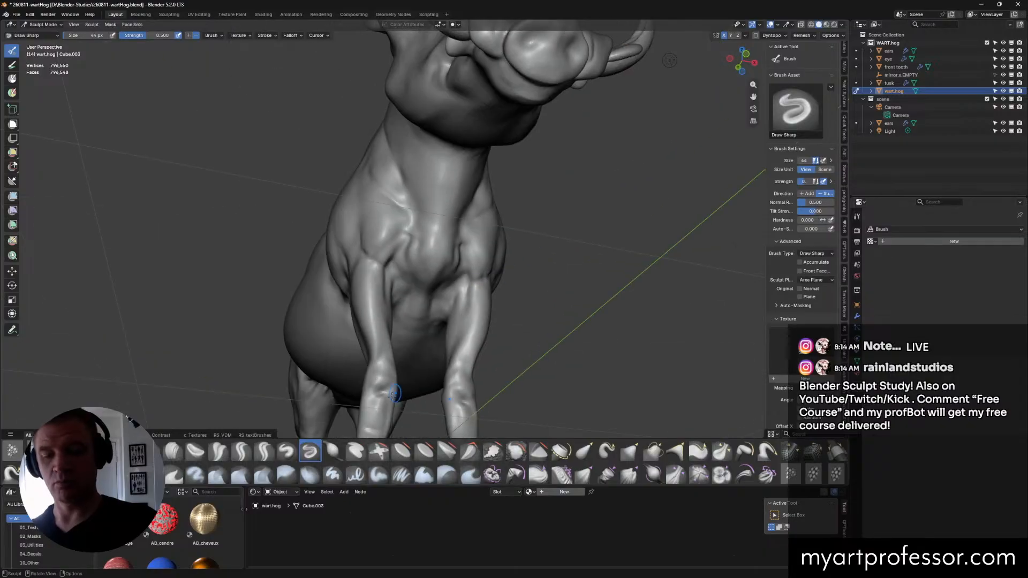
Step: Switch to the Draw brush with a size of 54 px for the top of the front leg
{"action": "left_click", "coordinate": [287, 451]}
{"action": "key", "text": "f"}
{"action": "left_click", "coordinate": [476, 270]}
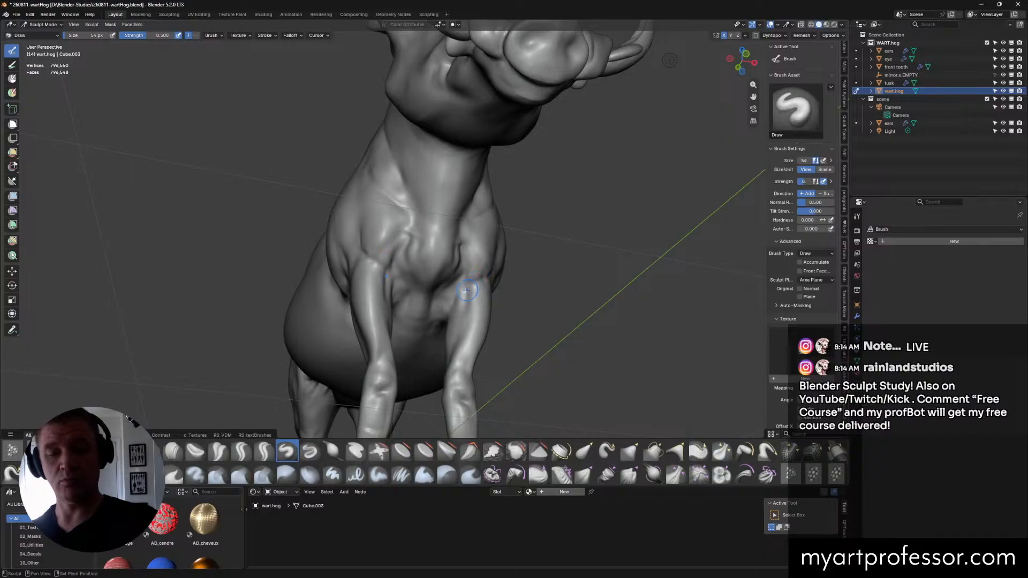
{"action": "mouse_move", "coordinate": [533, 309]}
{"action": "middle_mouse_down"}
{"action": "mouse_move", "coordinate": [550, 339]}
{"action": "mouse_move", "coordinate": [493, 271]}
{"action": "middle_mouse_up"}
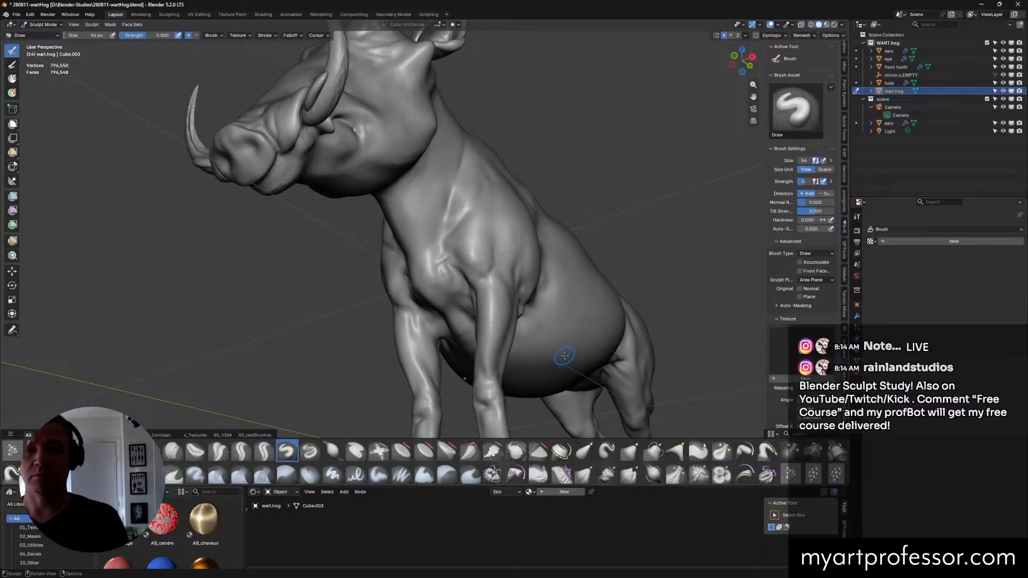
{"action": "mouse_move", "coordinate": [564, 356]}
{"action": "middle_mouse_down"}
{"action": "mouse_move", "coordinate": [631, 289]}
{"action": "mouse_move", "coordinate": [552, 281]}
{"action": "mouse_move", "coordinate": [455, 197]}
{"action": "mouse_move", "coordinate": [550, 337]}
{"action": "middle_mouse_up"}
Step: Reshape the front leg's outline from the knee to the dewclaw in the right side view with the Grab brush at 118 px
{"action": "mouse_move", "coordinate": [495, 363]}
{"action": "middle_mouse_down"}
{"action": "mouse_move", "coordinate": [512, 252]}
{"action": "mouse_move", "coordinate": [464, 253]}
{"action": "mouse_move", "coordinate": [510, 261]}
{"action": "mouse_move", "coordinate": [493, 262]}
{"action": "middle_mouse_up"}
{"action": "scroll", "coordinate": [489, 267], "scroll_direction": "up", "scroll_amount": 3}
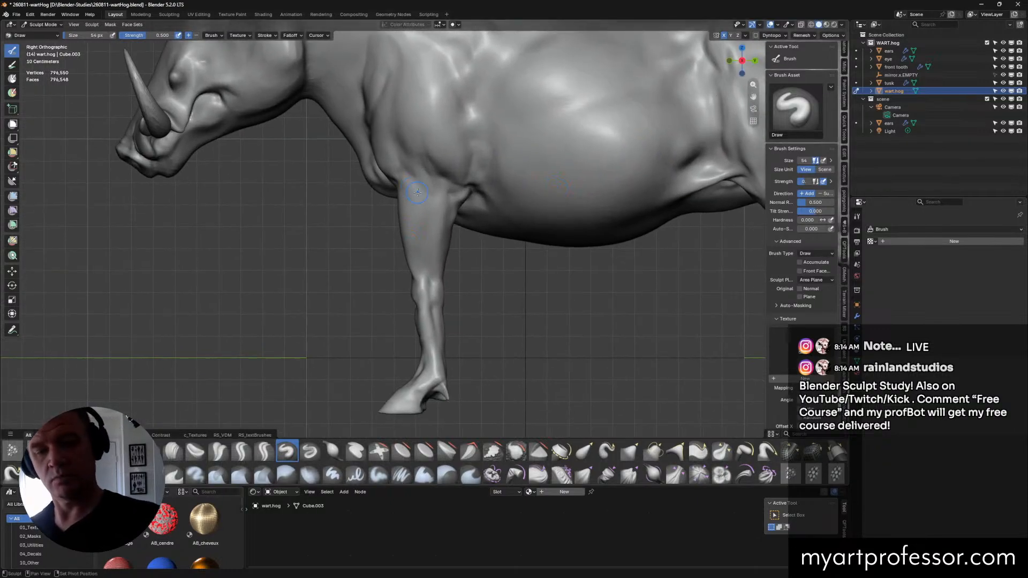
{"action": "left_click", "coordinate": [629, 451]}
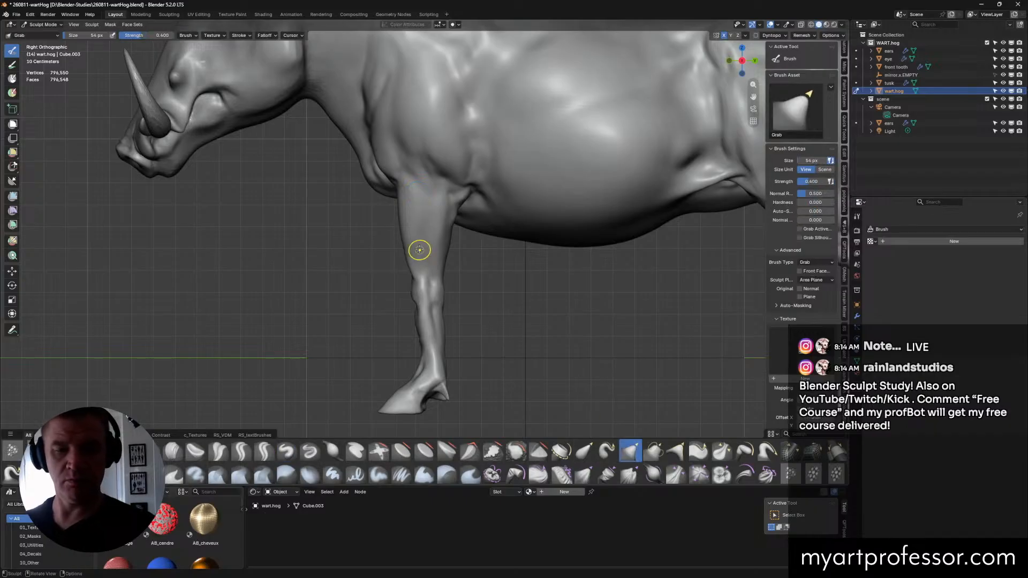
{"action": "left_click_drag", "start_coordinate": [420, 248], "coordinate": [403, 244]}
{"action": "left_click", "coordinate": [401, 245]}
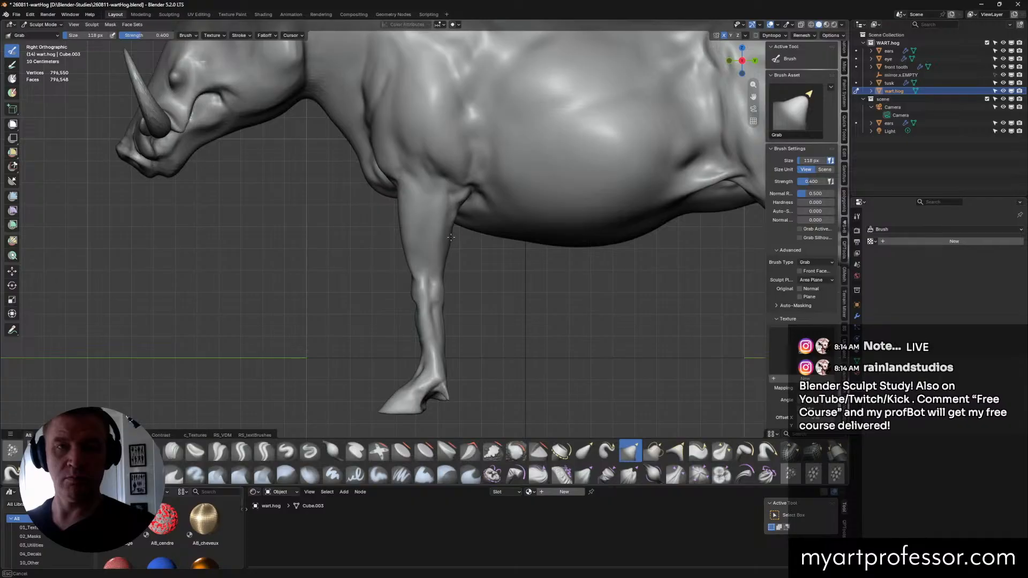
{"action": "middle_click_drag", "start_coordinate": [567, 348], "coordinate": [569, 301], "text": "shift"}
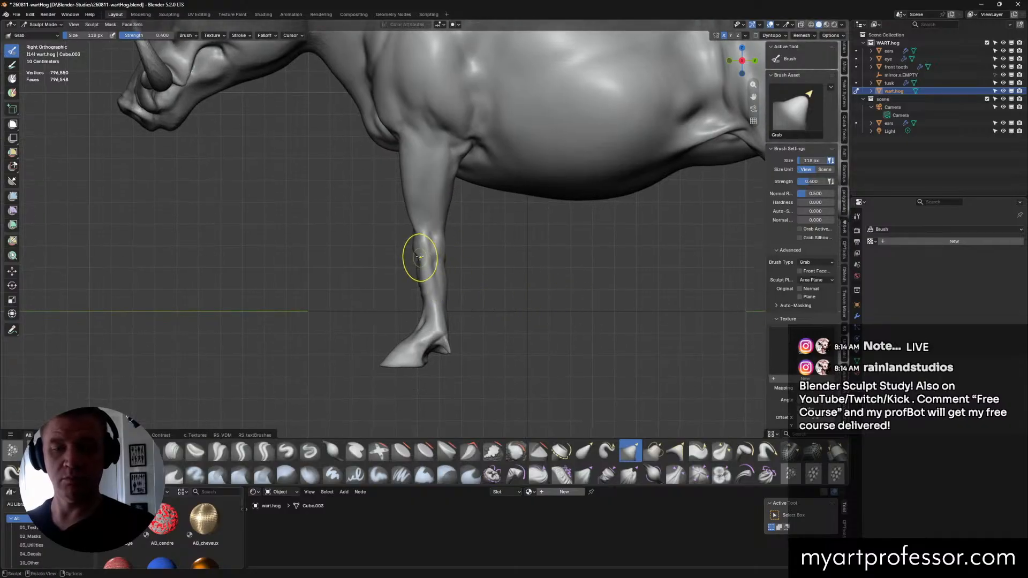
{"action": "left_click_drag", "start_coordinate": [416, 250], "coordinate": [419, 248]}
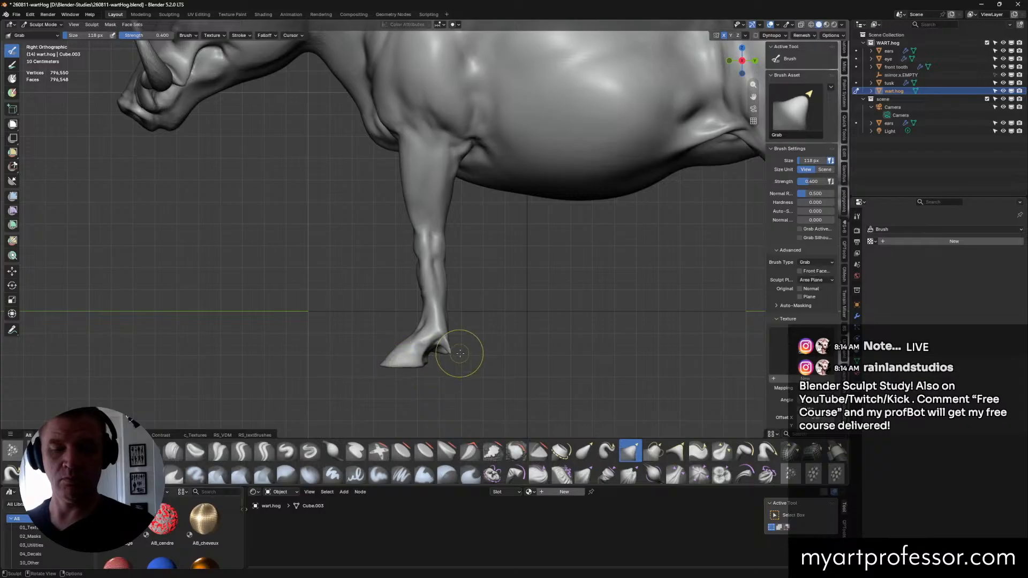
{"action": "mouse_move", "coordinate": [459, 348]}
{"action": "left_mouse_down"}
{"action": "mouse_move", "coordinate": [436, 349]}
{"action": "mouse_move", "coordinate": [450, 357]}
{"action": "mouse_move", "coordinate": [450, 316]}
{"action": "left_mouse_up"}
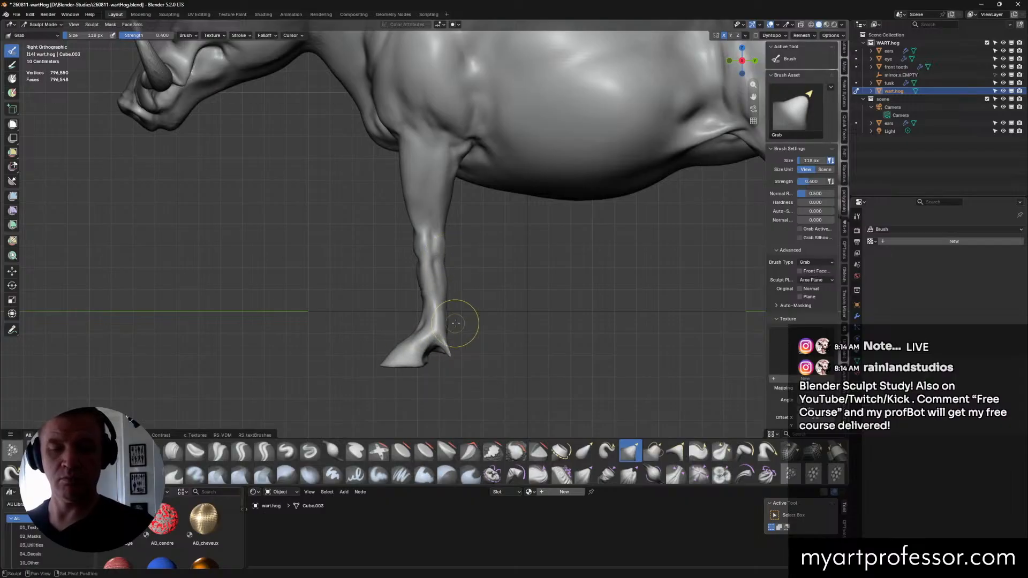
Step: Set the Scrape/Fill brush size to 84 px and check the front legs and shoulder from several sides
{"action": "middle_click_drag", "start_coordinate": [456, 324], "coordinate": [605, 331]}
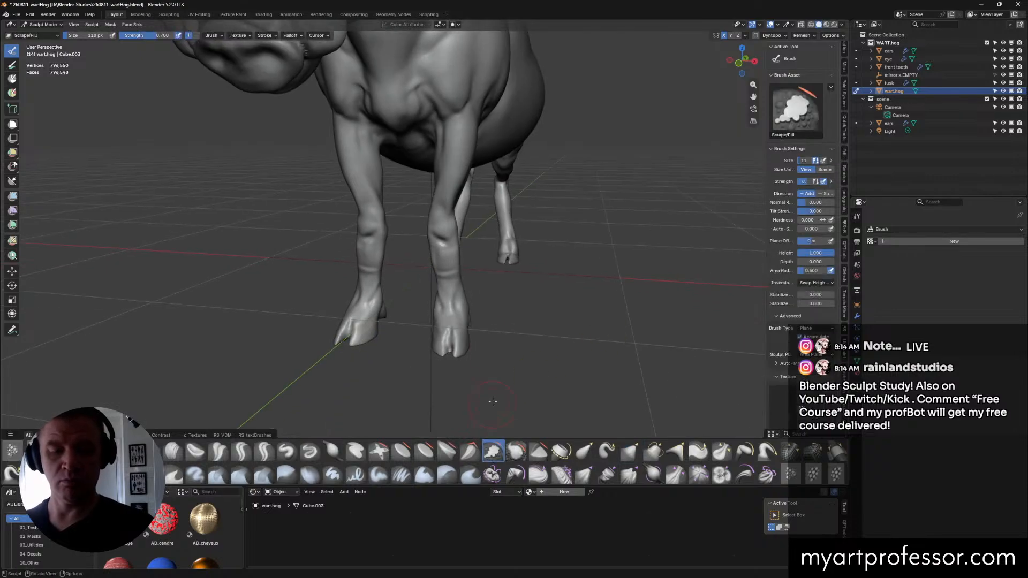
{"action": "left_click", "coordinate": [493, 451]}
{"action": "key", "text": "f"}
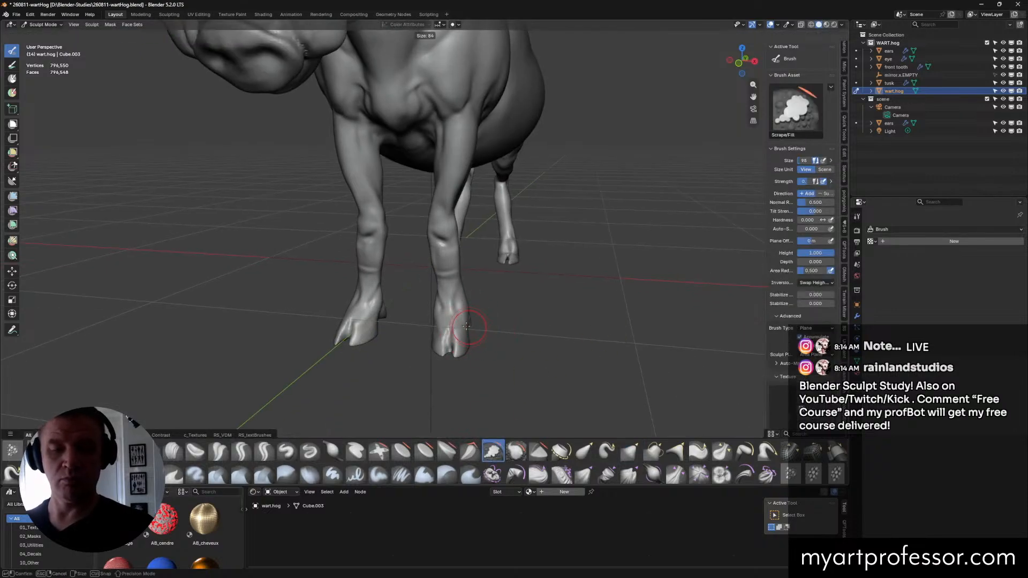
{"action": "left_click", "coordinate": [467, 326]}
{"action": "mouse_move", "coordinate": [467, 325]}
{"action": "middle_mouse_down"}
{"action": "mouse_move", "coordinate": [480, 303]}
{"action": "mouse_move", "coordinate": [491, 338]}
{"action": "mouse_move", "coordinate": [430, 350]}
{"action": "mouse_move", "coordinate": [435, 338]}
{"action": "mouse_move", "coordinate": [420, 325]}
{"action": "mouse_move", "coordinate": [447, 328]}
{"action": "mouse_move", "coordinate": [465, 285]}
{"action": "mouse_move", "coordinate": [429, 324]}
{"action": "mouse_move", "coordinate": [412, 322]}
{"action": "mouse_move", "coordinate": [417, 329]}
{"action": "mouse_move", "coordinate": [424, 298]}
{"action": "middle_mouse_up"}
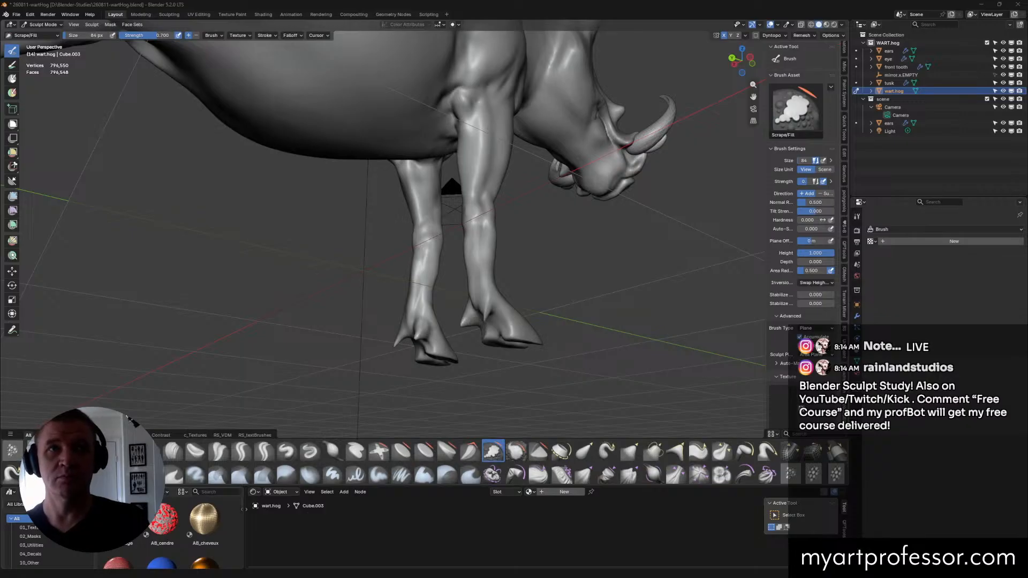
{"action": "middle_click_drag", "start_coordinate": [614, 171], "coordinate": [558, 234]}
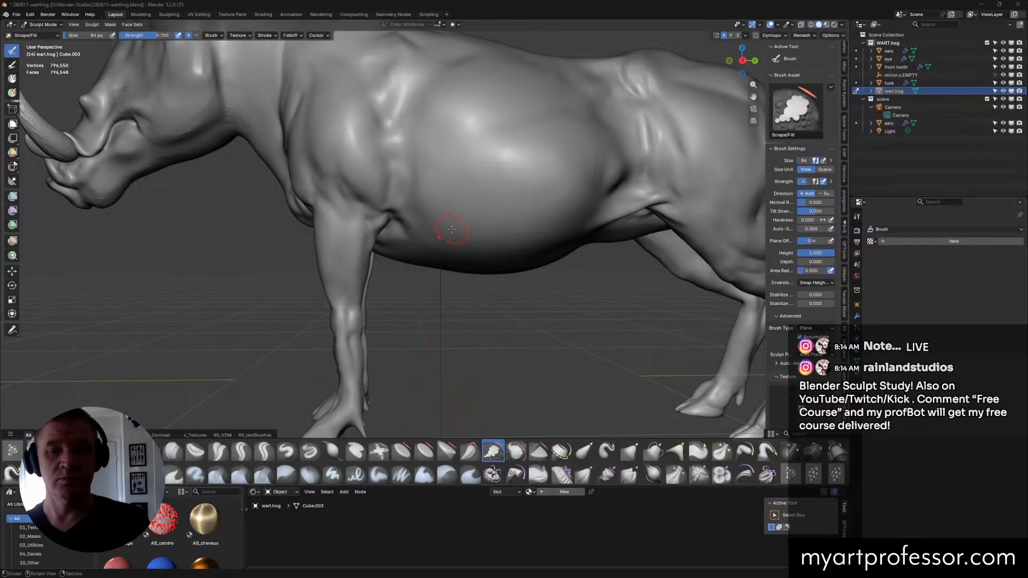
{"action": "mouse_move", "coordinate": [444, 229]}
{"action": "middle_mouse_down"}
{"action": "mouse_move", "coordinate": [471, 232]}
{"action": "mouse_move", "coordinate": [435, 234]}
{"action": "mouse_move", "coordinate": [532, 238]}
{"action": "middle_mouse_up"}
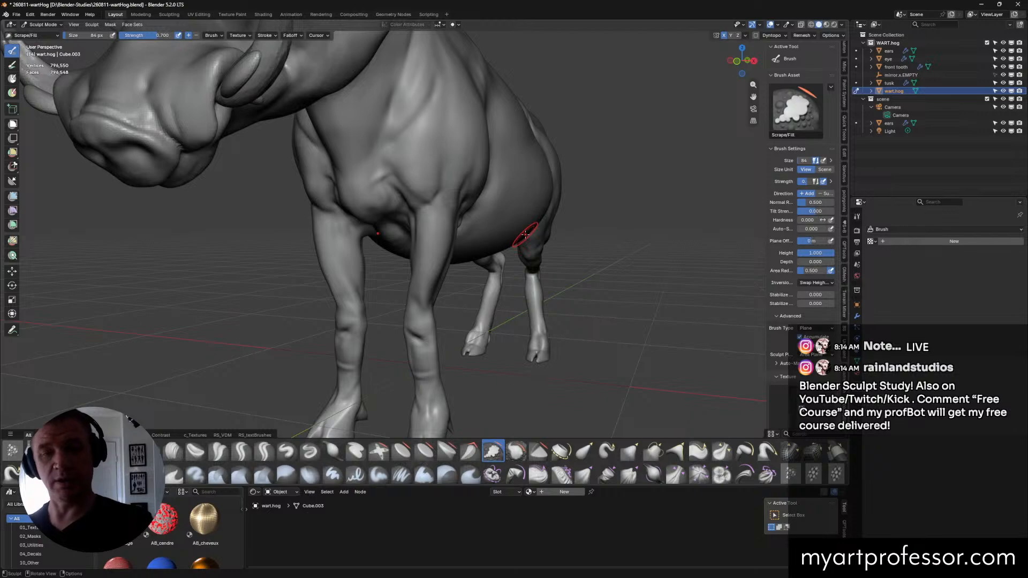
Step: Crease the muscle separation where the shoulder meets the front leg with the Crease Sharp brush at 90 px
{"action": "left_click", "coordinate": [241, 452]}
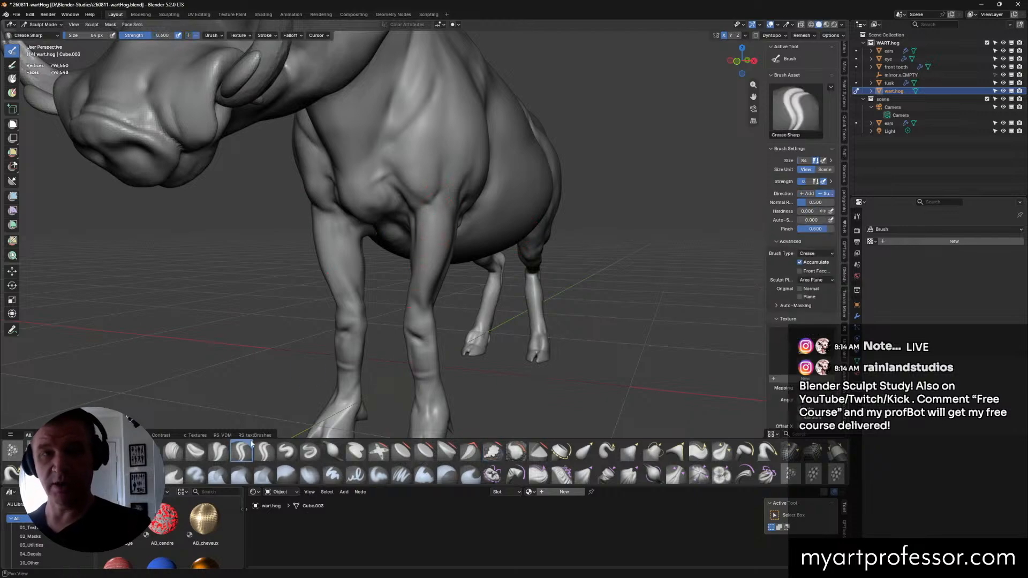
{"action": "key", "text": "f"}
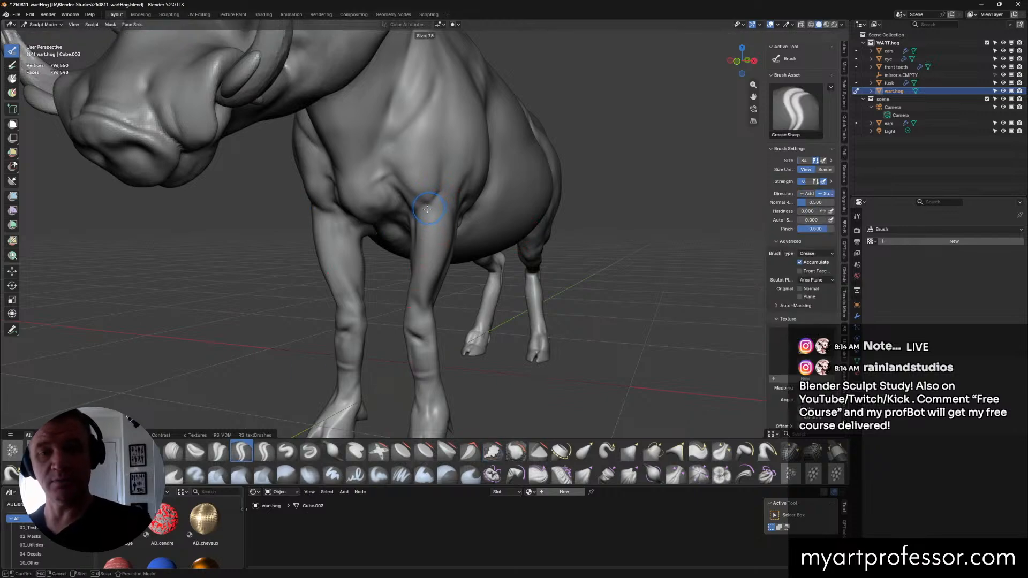
{"action": "left_click", "coordinate": [430, 209]}
{"action": "mouse_move", "coordinate": [423, 202]}
{"action": "left_mouse_down"}
{"action": "mouse_move", "coordinate": [435, 209]}
{"action": "mouse_move", "coordinate": [429, 224]}
{"action": "left_mouse_up"}
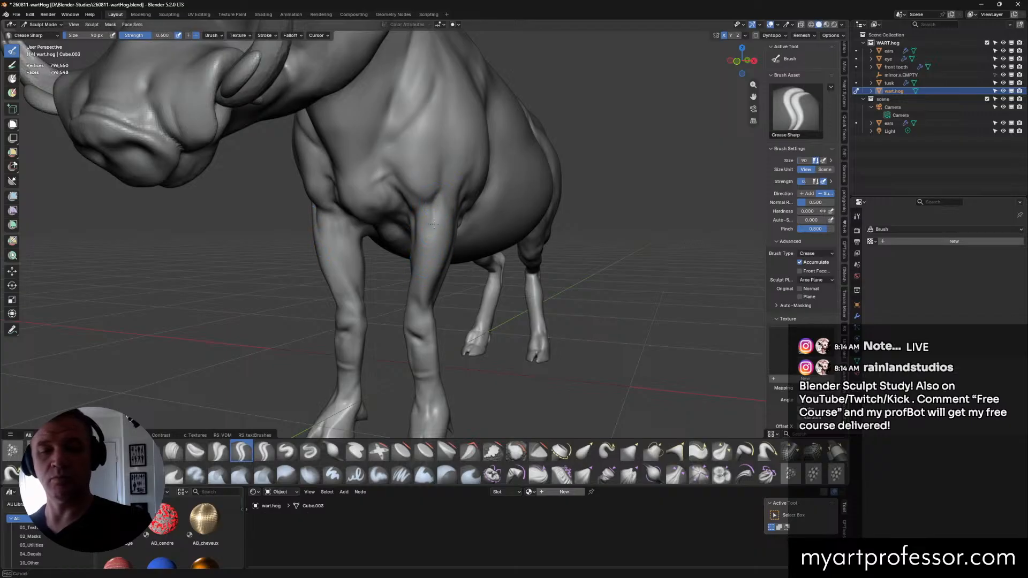
{"action": "mouse_move", "coordinate": [455, 210]}
{"action": "middle_mouse_down"}
{"action": "mouse_move", "coordinate": [456, 184]}
{"action": "mouse_move", "coordinate": [449, 190]}
{"action": "middle_mouse_up"}
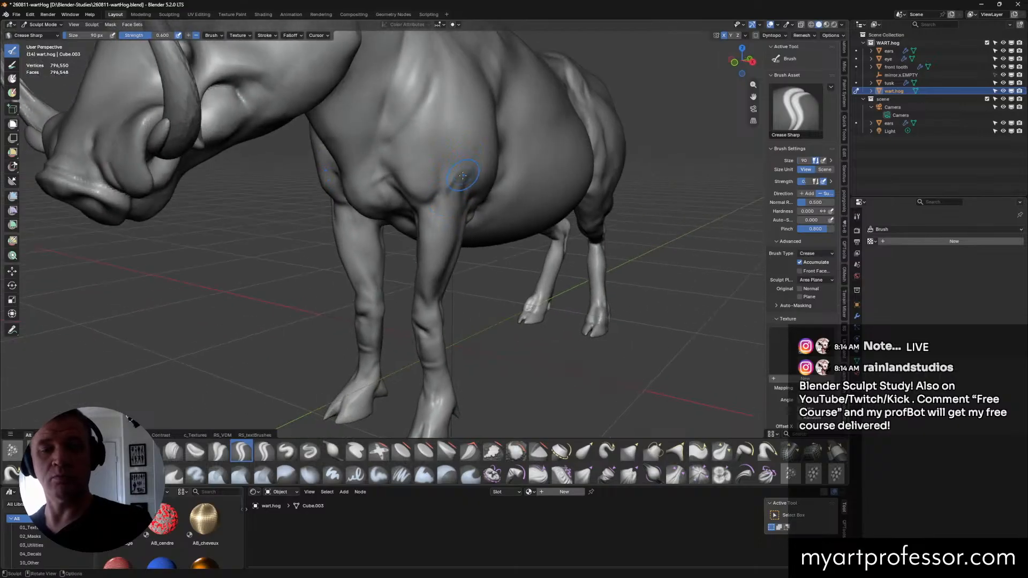
{"action": "middle_click_drag", "start_coordinate": [456, 173], "coordinate": [459, 168]}
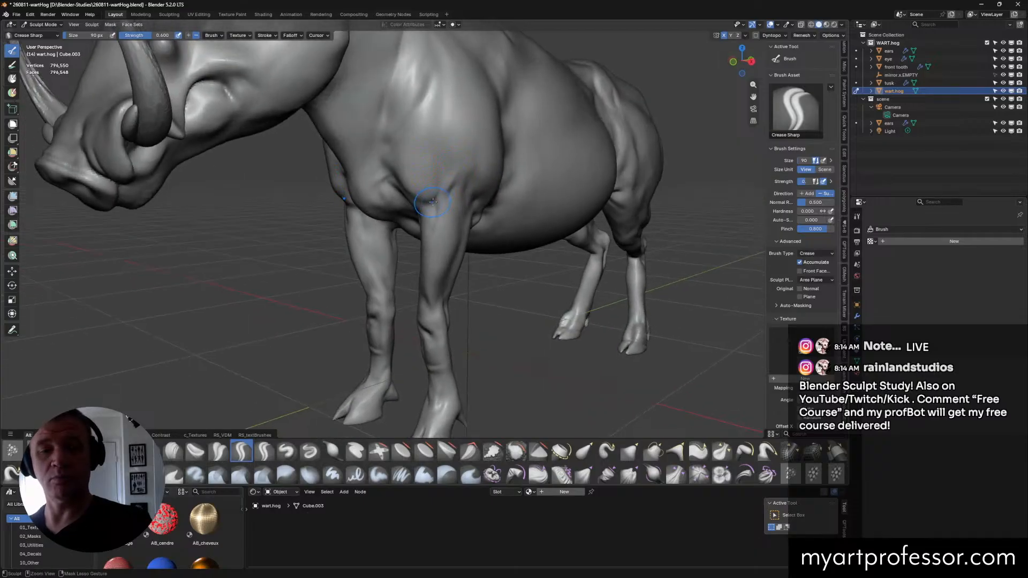
{"action": "middle_click_drag", "start_coordinate": [456, 173], "coordinate": [508, 178]}
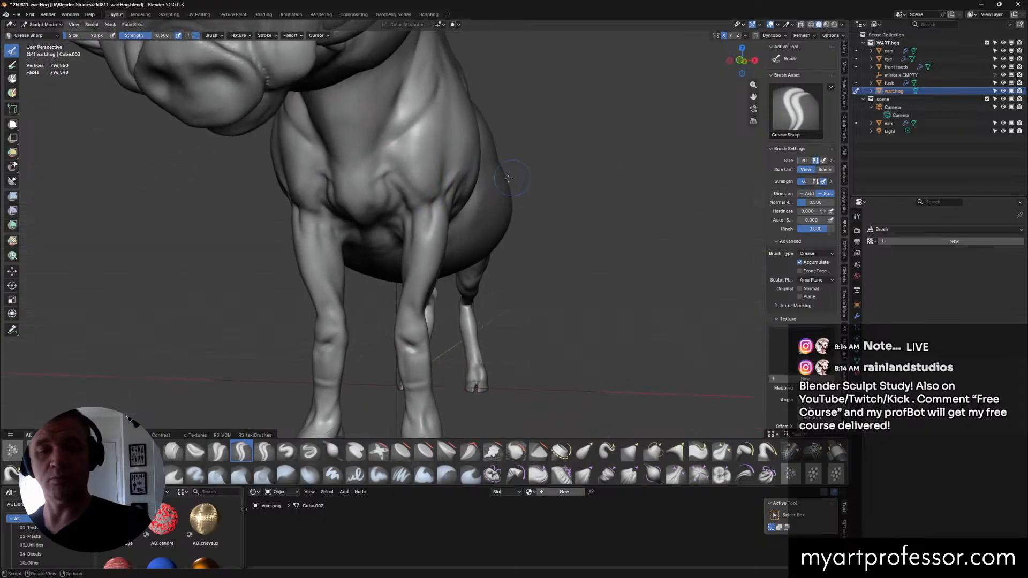
{"action": "mouse_move", "coordinate": [435, 208]}
{"action": "middle_mouse_down"}
{"action": "mouse_move", "coordinate": [412, 225]}
{"action": "mouse_move", "coordinate": [444, 239]}
{"action": "middle_mouse_up"}
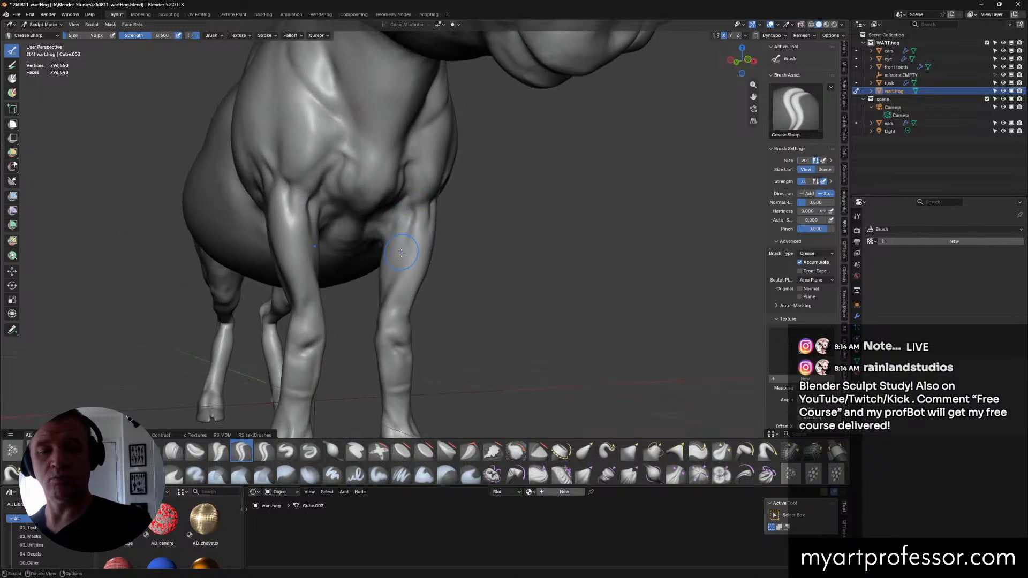
{"action": "mouse_move", "coordinate": [564, 282]}
{"action": "middle_mouse_down"}
{"action": "mouse_move", "coordinate": [483, 280]}
{"action": "mouse_move", "coordinate": [535, 274]}
{"action": "mouse_move", "coordinate": [440, 204]}
{"action": "middle_mouse_up"}
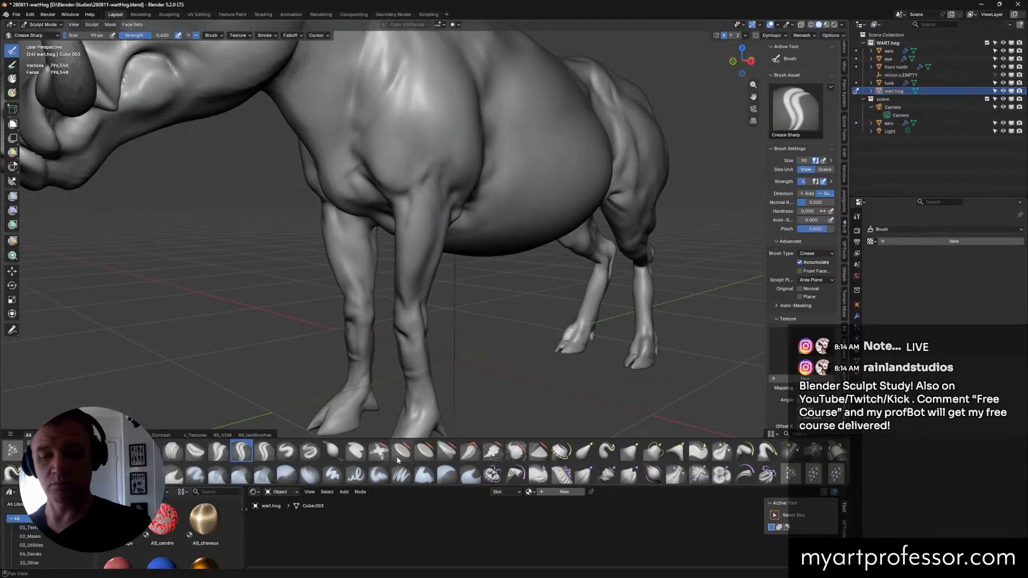
Step: Carve the crease running from the chest to the top of the front leg with the Draw Sharp brush at 90 px
{"action": "left_click", "coordinate": [333, 452]}
{"action": "mouse_move", "coordinate": [423, 284]}
{"action": "middle_mouse_down"}
{"action": "mouse_move", "coordinate": [446, 184]}
{"action": "mouse_move", "coordinate": [553, 201]}
{"action": "mouse_move", "coordinate": [502, 185]}
{"action": "mouse_move", "coordinate": [490, 209]}
{"action": "middle_mouse_up"}
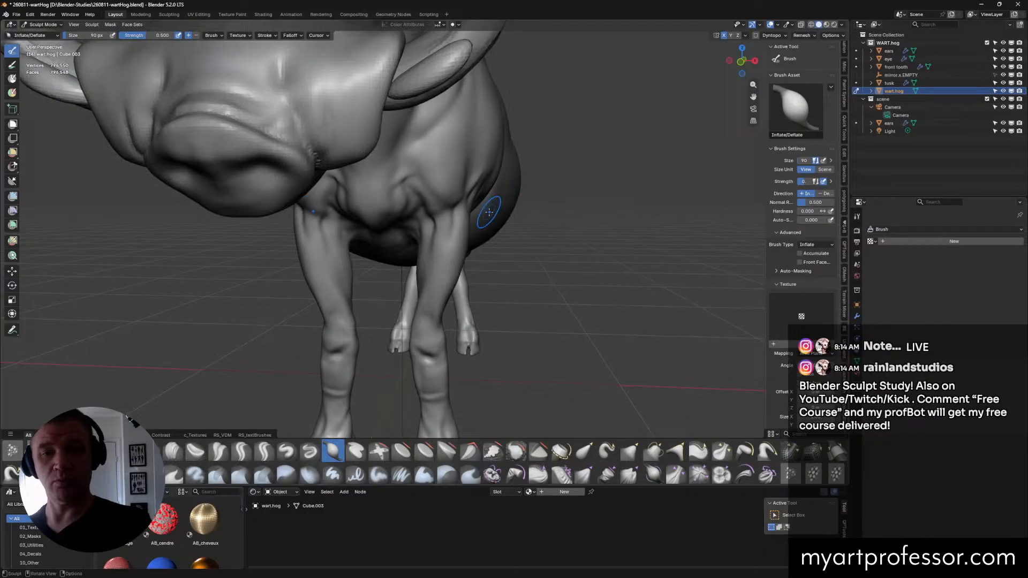
{"action": "left_click", "coordinate": [309, 451]}
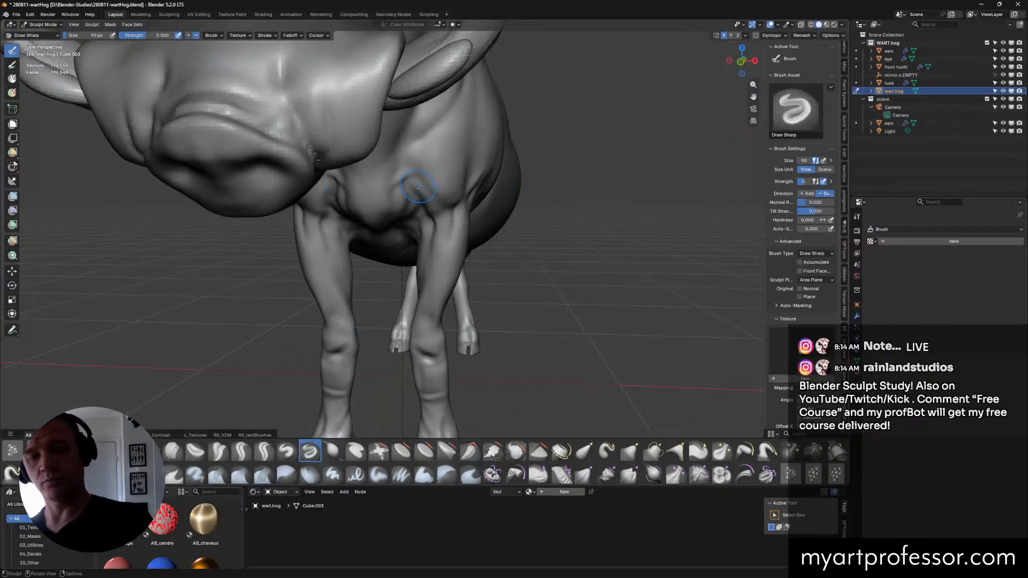
{"action": "left_click_drag", "start_coordinate": [417, 185], "coordinate": [458, 213]}
{"action": "mouse_move", "coordinate": [421, 188]}
{"action": "middle_mouse_down"}
{"action": "mouse_move", "coordinate": [414, 175]}
{"action": "mouse_move", "coordinate": [433, 174]}
{"action": "middle_mouse_up"}
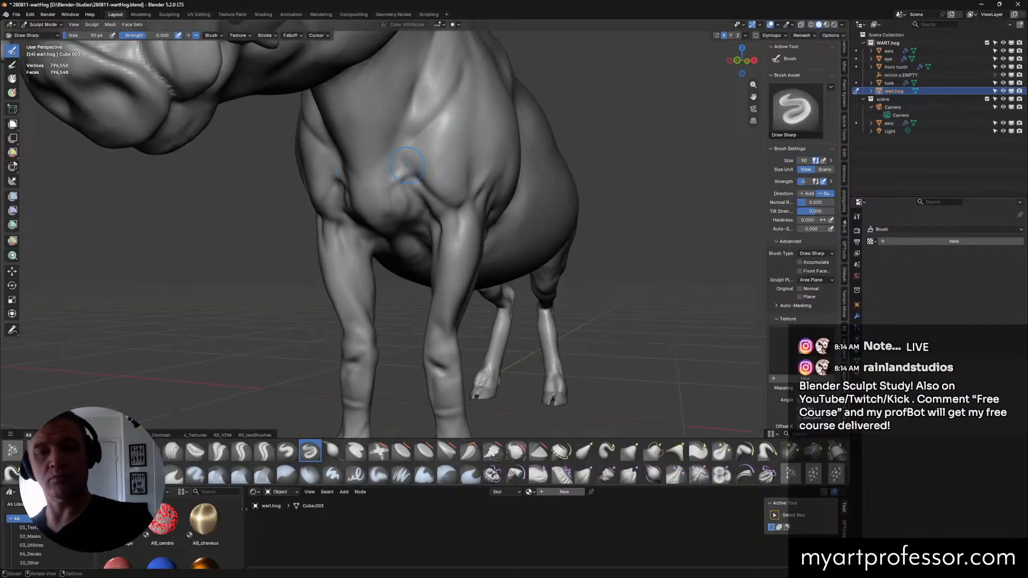
{"action": "middle_click_drag", "start_coordinate": [476, 231], "coordinate": [533, 234]}
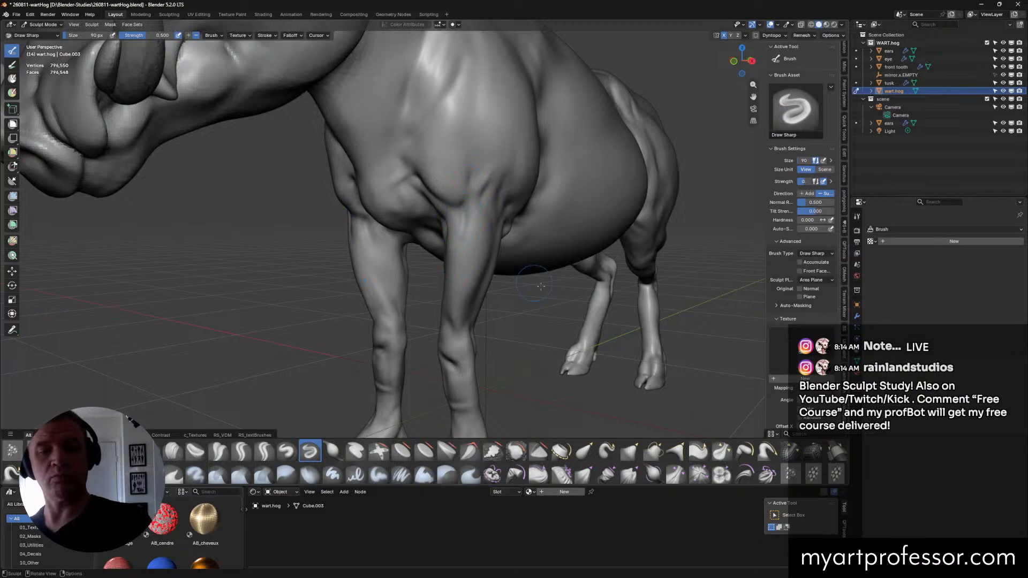
{"action": "middle_click_drag", "start_coordinate": [463, 204], "coordinate": [501, 300]}
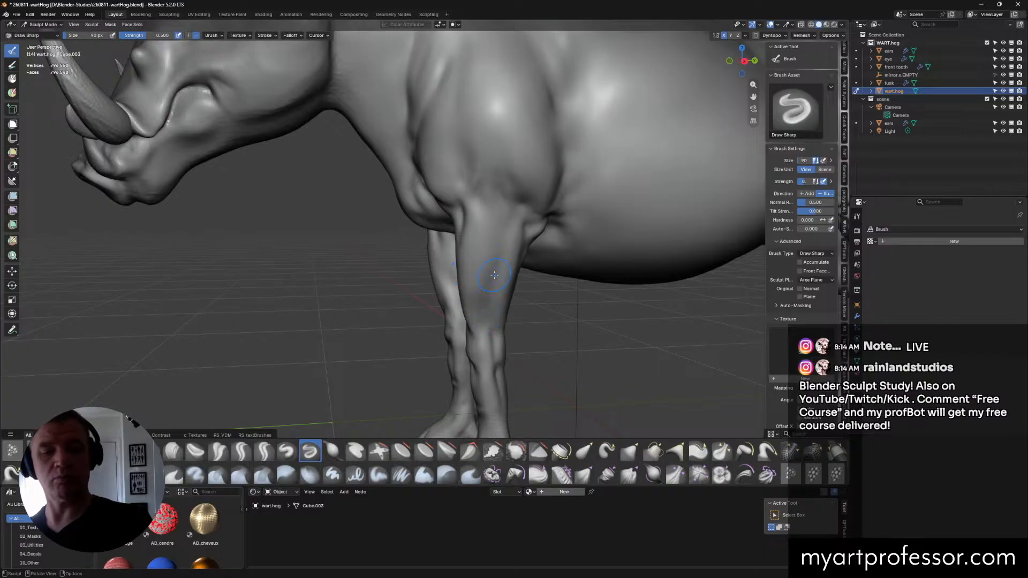
{"action": "middle_click_drag", "start_coordinate": [554, 333], "coordinate": [524, 304], "text": "shift"}
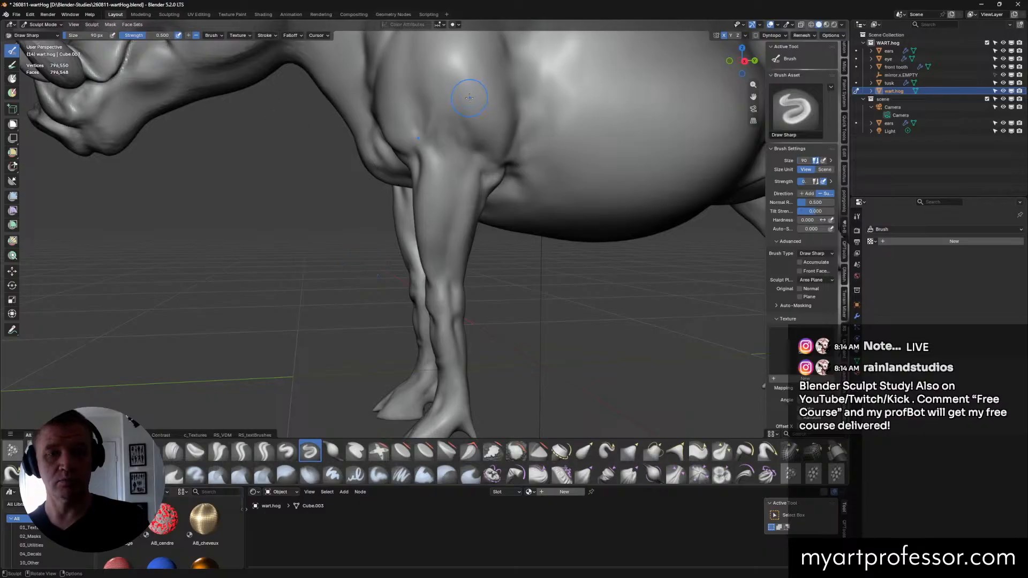
Step: Build up the tendons and bony forms around the hind leg's hock with the Draw brush at 90 px
{"action": "mouse_move", "coordinate": [470, 97]}
{"action": "middle_mouse_down"}
{"action": "mouse_move", "coordinate": [503, 245]}
{"action": "mouse_move", "coordinate": [644, 280]}
{"action": "mouse_move", "coordinate": [507, 135]}
{"action": "mouse_move", "coordinate": [545, 160]}
{"action": "mouse_move", "coordinate": [532, 216]}
{"action": "mouse_move", "coordinate": [555, 216]}
{"action": "middle_mouse_up"}
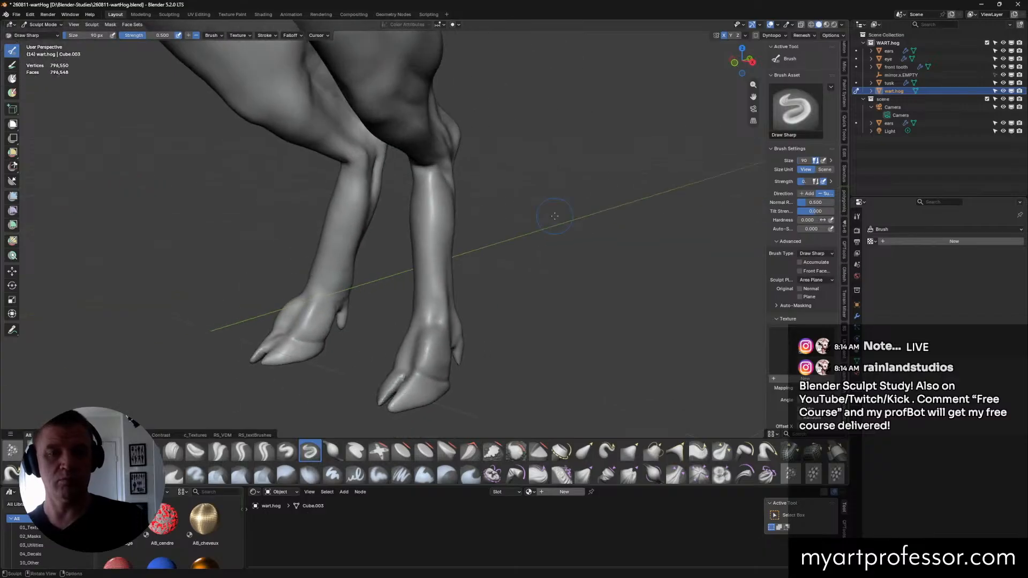
{"action": "middle_click_drag", "start_coordinate": [570, 249], "coordinate": [526, 192]}
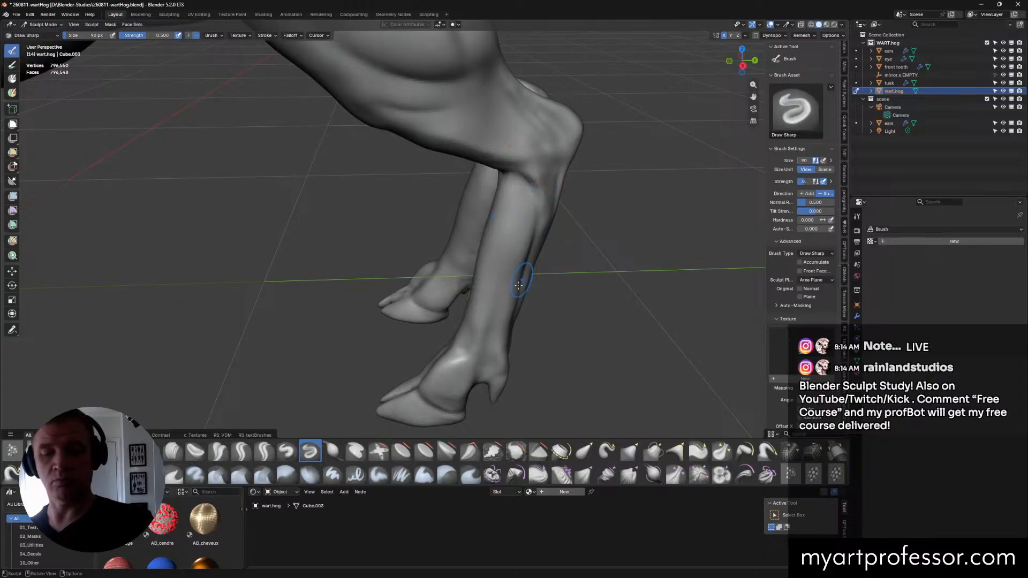
{"action": "key", "text": "x"}
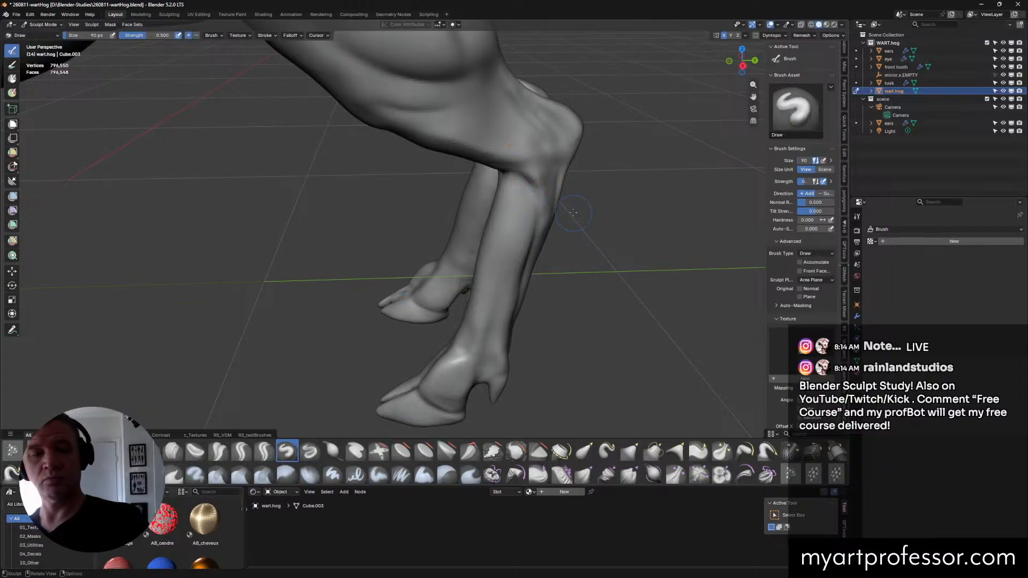
{"action": "left_click_drag", "start_coordinate": [548, 214], "coordinate": [543, 237]}
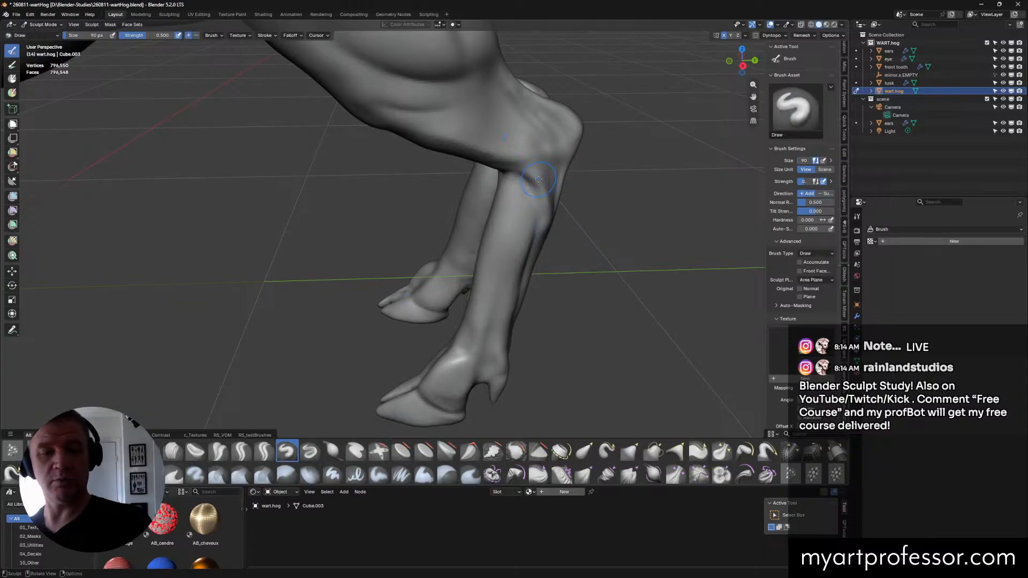
{"action": "middle_click_drag", "start_coordinate": [538, 179], "coordinate": [560, 209]}
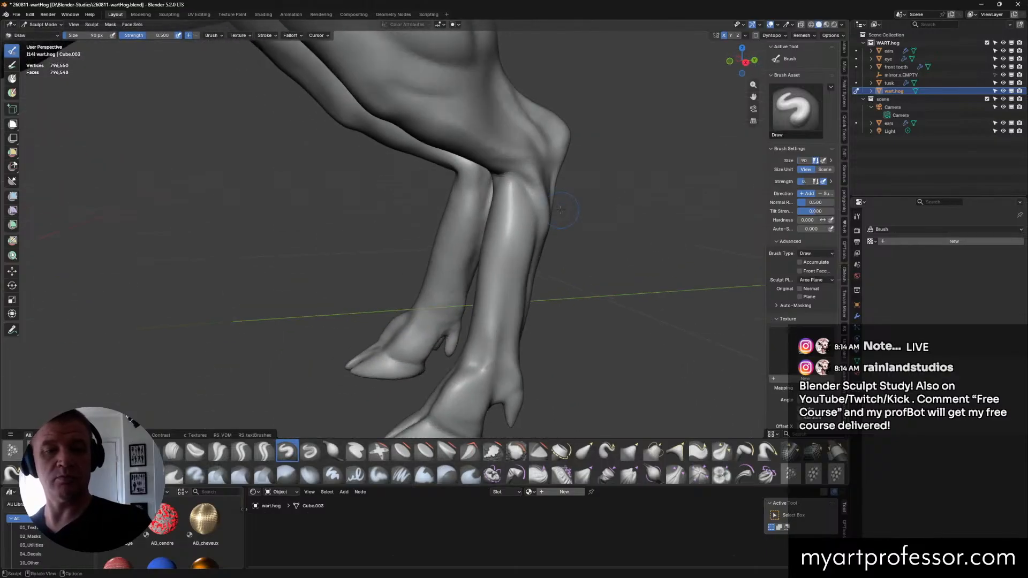
{"action": "left_click_drag", "start_coordinate": [556, 204], "coordinate": [537, 182]}
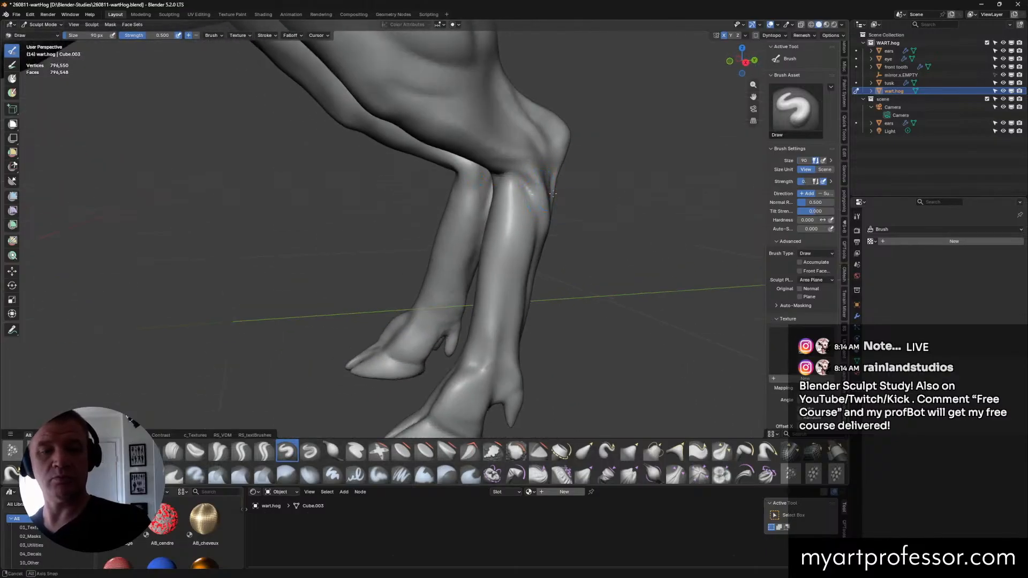
{"action": "mouse_move", "coordinate": [521, 182]}
{"action": "middle_mouse_down"}
{"action": "mouse_move", "coordinate": [555, 202]}
{"action": "mouse_move", "coordinate": [548, 173]}
{"action": "middle_mouse_up"}
{"action": "left_click_drag", "start_coordinate": [513, 160], "coordinate": [546, 129]}
{"action": "middle_click_drag", "start_coordinate": [546, 129], "coordinate": [598, 111]}
{"action": "left_click_drag", "start_coordinate": [515, 153], "coordinate": [546, 132]}
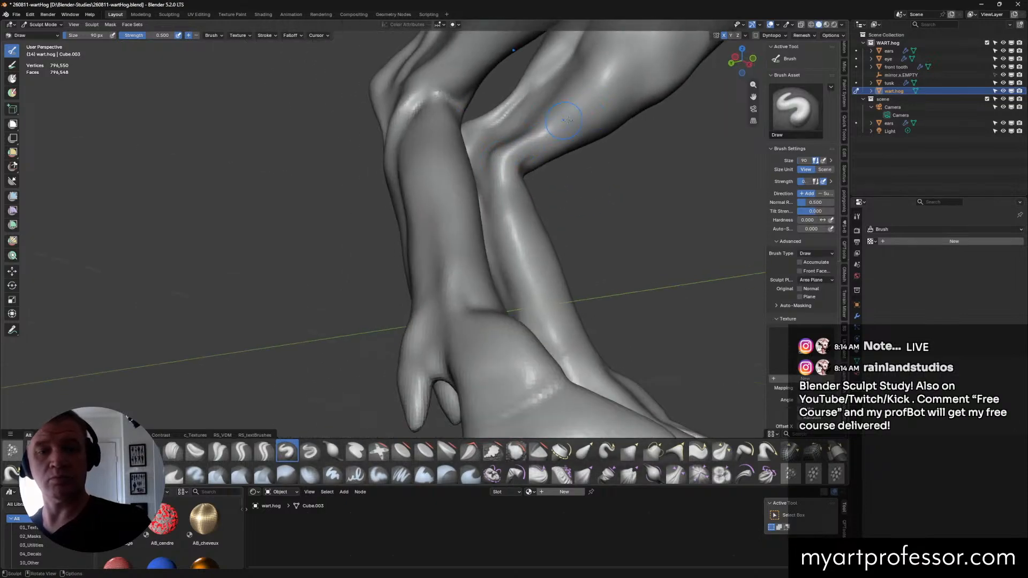
Step: Carve grooves into the inner side of the hind leg at the hock with the Draw brush inverted
{"action": "mouse_move", "coordinate": [516, 157]}
{"action": "middle_mouse_down"}
{"action": "mouse_move", "coordinate": [532, 161]}
{"action": "mouse_move", "coordinate": [509, 149]}
{"action": "mouse_move", "coordinate": [522, 192]}
{"action": "middle_mouse_up"}
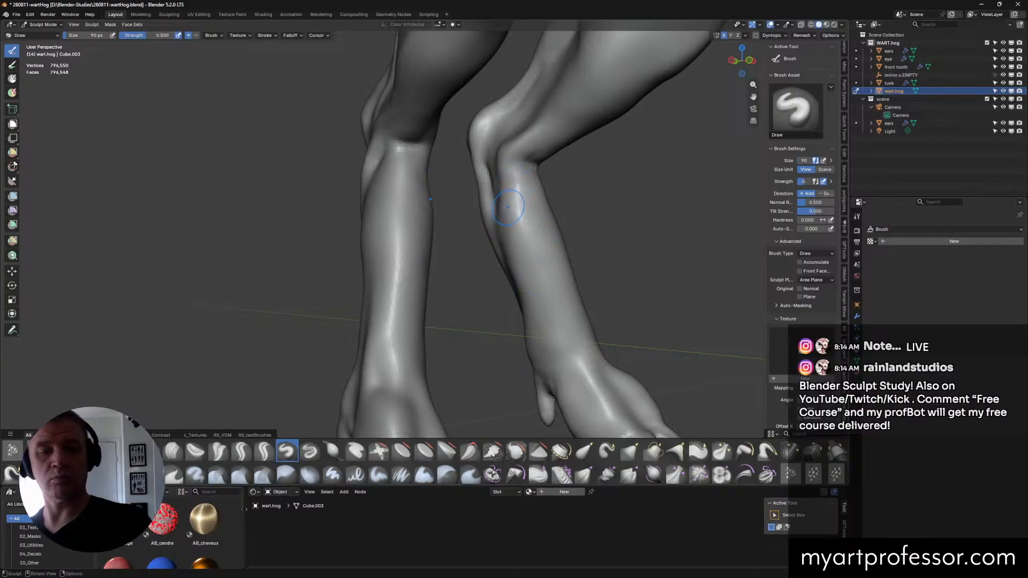
{"action": "mouse_move", "coordinate": [488, 156]}
{"action": "middle_mouse_down"}
{"action": "mouse_move", "coordinate": [530, 156]}
{"action": "mouse_move", "coordinate": [506, 160]}
{"action": "middle_mouse_up"}
{"action": "left_click_drag", "start_coordinate": [481, 164], "coordinate": [490, 195], "text": "ctrl"}
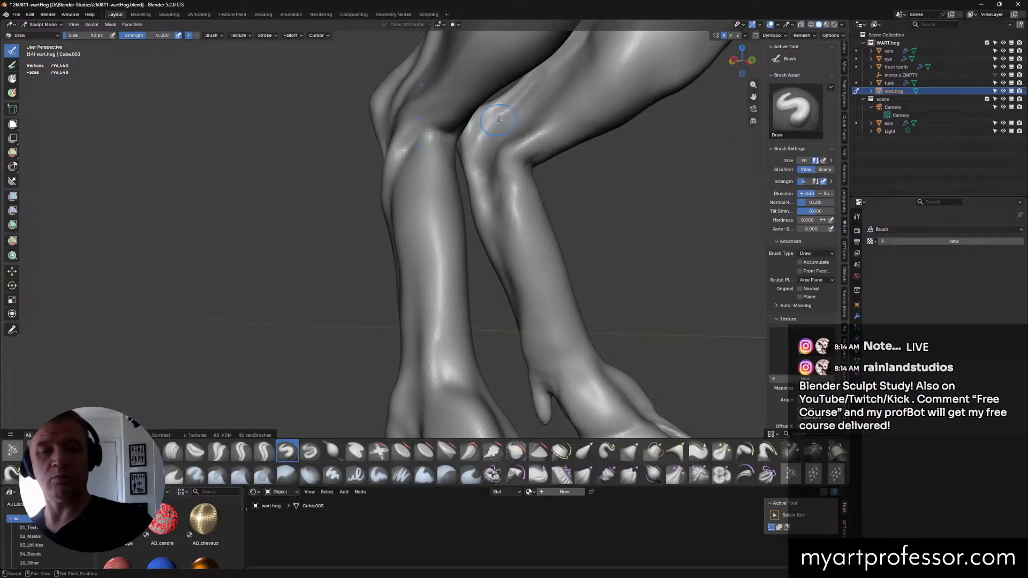
{"action": "mouse_move", "coordinate": [484, 108]}
{"action": "left_mouse_down", "text": "ctrl"}
{"action": "mouse_move", "coordinate": [506, 115]}
{"action": "mouse_move", "coordinate": [509, 129]}
{"action": "left_mouse_up", "text": "ctrl"}
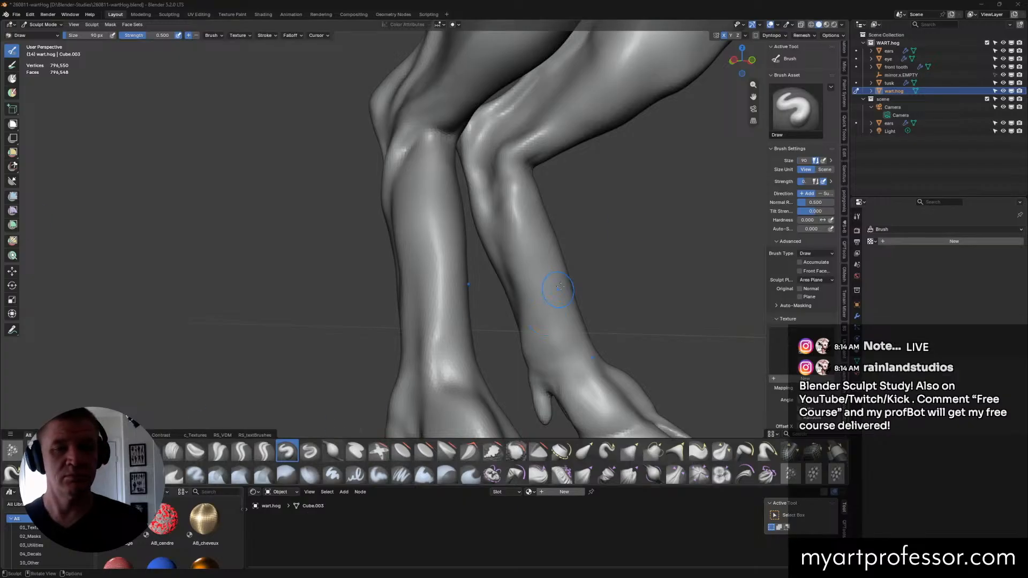
Step: Reshape the hind foot's outline above the hoof in the left orthographic view with the Grab brush at 158 px
{"action": "middle_click_drag", "start_coordinate": [482, 209], "coordinate": [581, 234]}
{"action": "scroll", "coordinate": [515, 207], "scroll_direction": "down", "scroll_amount": 7}
{"action": "scroll", "coordinate": [581, 234], "scroll_direction": "up", "scroll_amount": 1}
{"action": "middle_click_drag", "start_coordinate": [471, 303], "coordinate": [420, 232]}
{"action": "scroll", "coordinate": [482, 306], "scroll_direction": "up", "scroll_amount": 3}
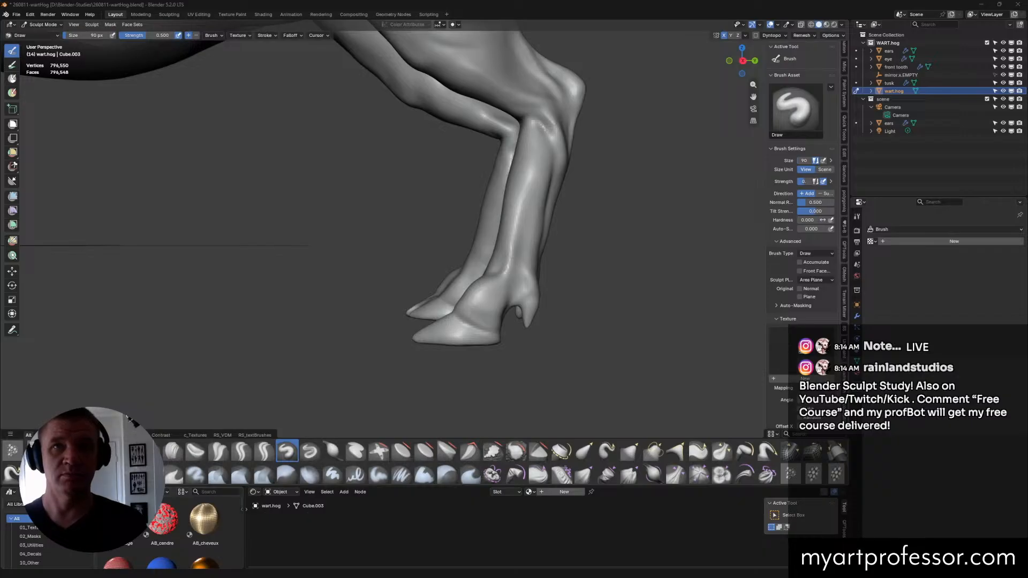
{"action": "mouse_move", "coordinate": [540, 241]}
{"action": "middle_mouse_down"}
{"action": "mouse_move", "coordinate": [675, 246]}
{"action": "mouse_move", "coordinate": [571, 225]}
{"action": "middle_mouse_up"}
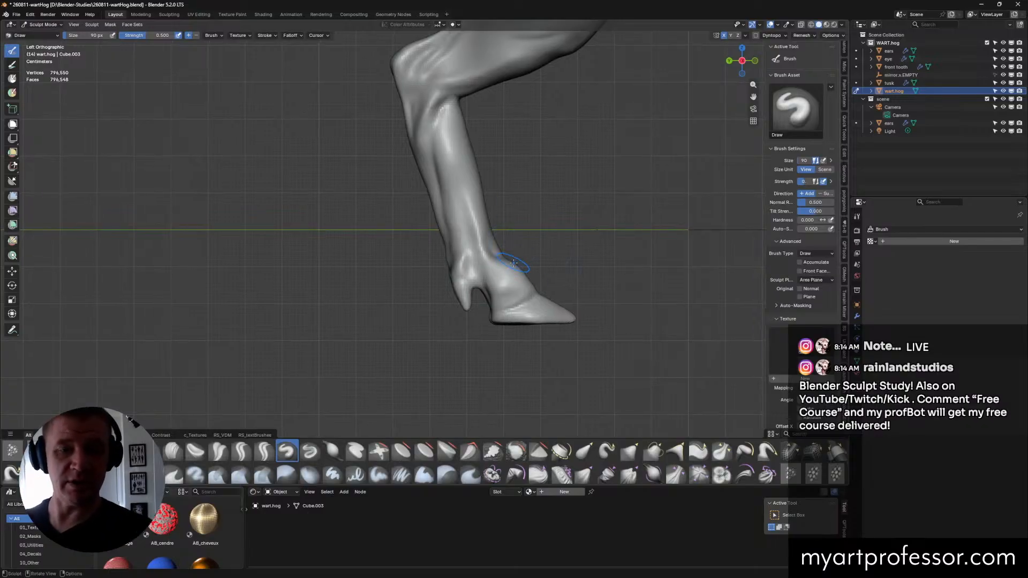
{"action": "left_click", "coordinate": [630, 451]}
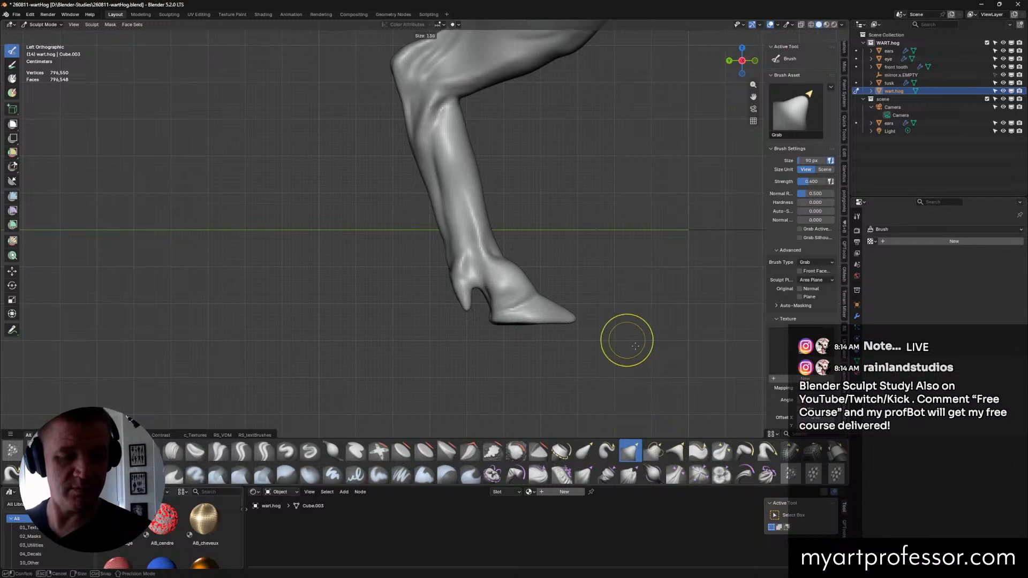
{"action": "left_click_drag", "start_coordinate": [512, 253], "coordinate": [507, 303]}
{"action": "middle_click_drag", "start_coordinate": [592, 309], "coordinate": [592, 351]}
{"action": "middle_click_drag", "start_coordinate": [667, 370], "coordinate": [514, 362]}
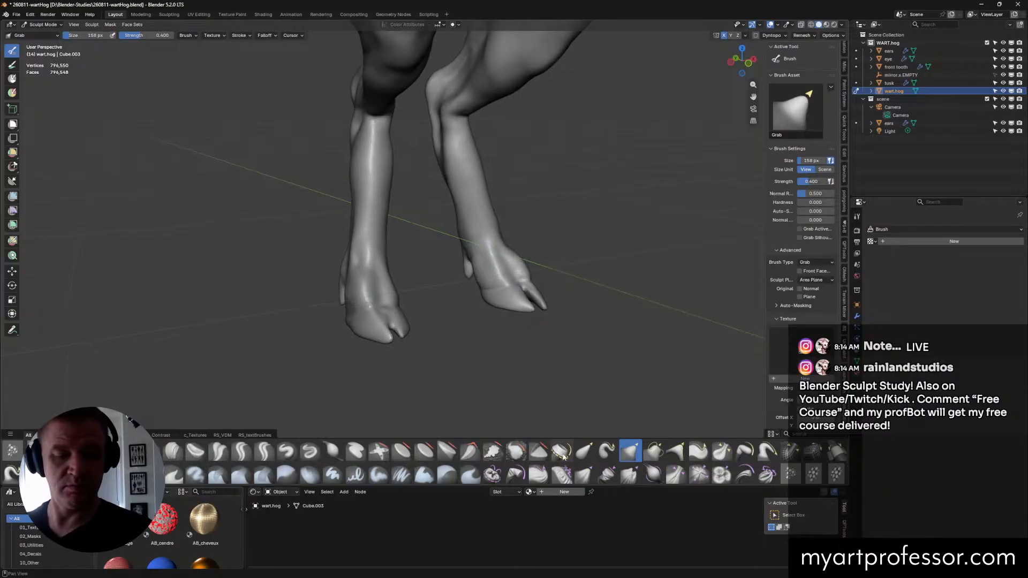
Step: Set the Elastic Grab brush size to 144 px and switch to the Inflate/Deflate brush for the hind foot
{"action": "left_click", "coordinate": [492, 451]}
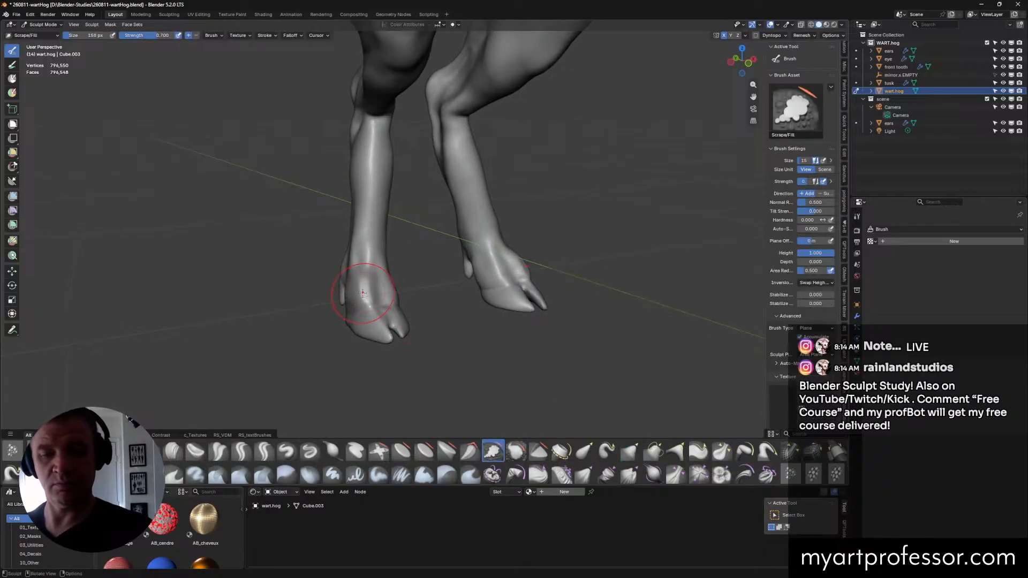
{"action": "mouse_move", "coordinate": [369, 291]}
{"action": "middle_mouse_down"}
{"action": "mouse_move", "coordinate": [397, 273]}
{"action": "mouse_move", "coordinate": [466, 300]}
{"action": "middle_mouse_up"}
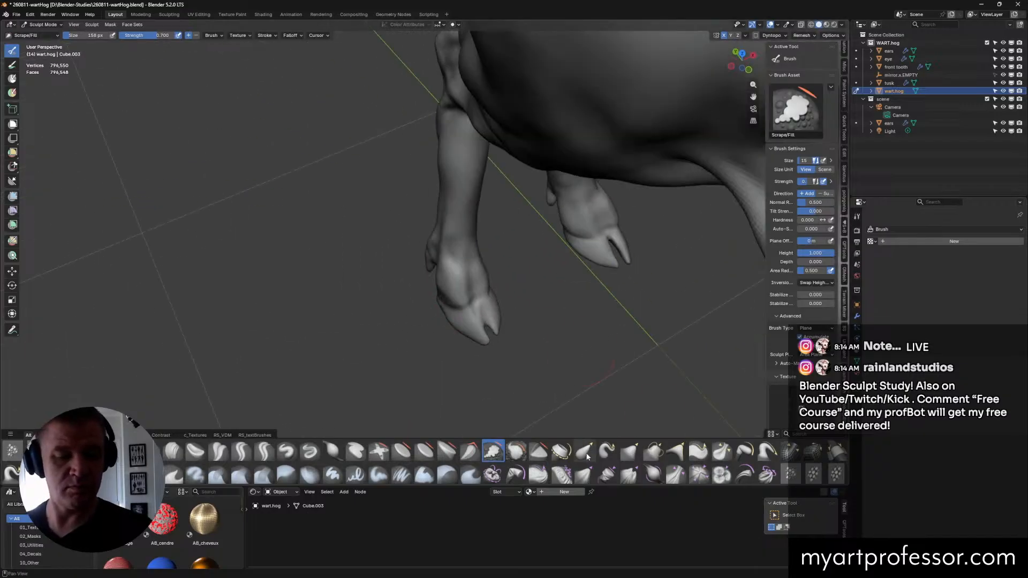
{"action": "left_click", "coordinate": [584, 451]}
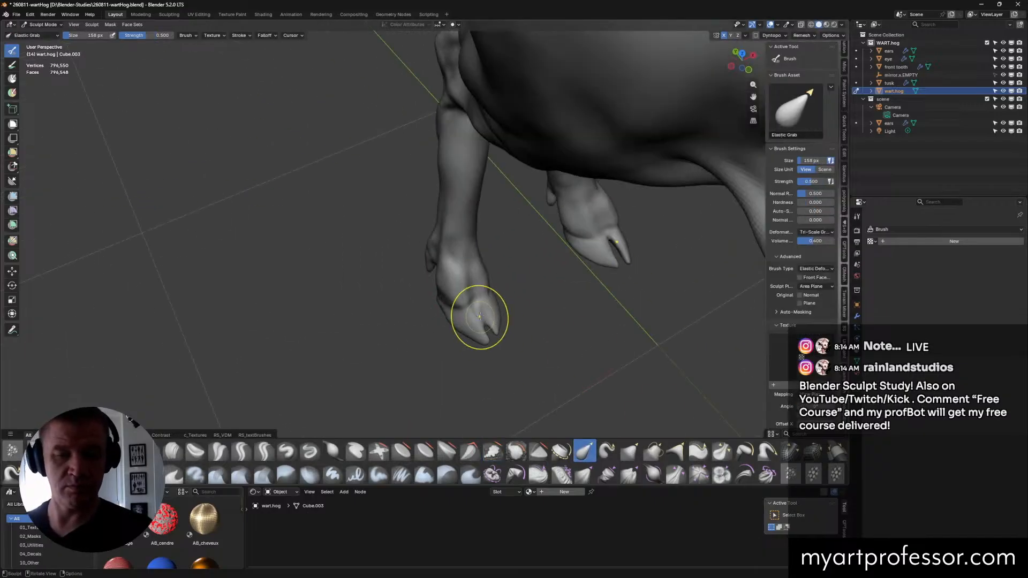
{"action": "key", "text": "f"}
{"action": "left_click", "coordinate": [432, 278]}
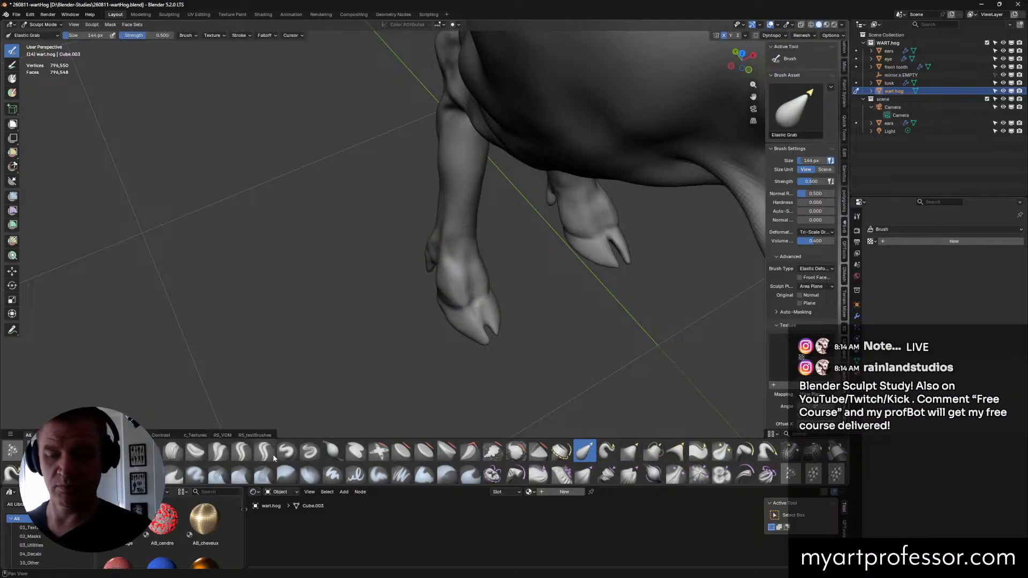
{"action": "left_click", "coordinate": [332, 452]}
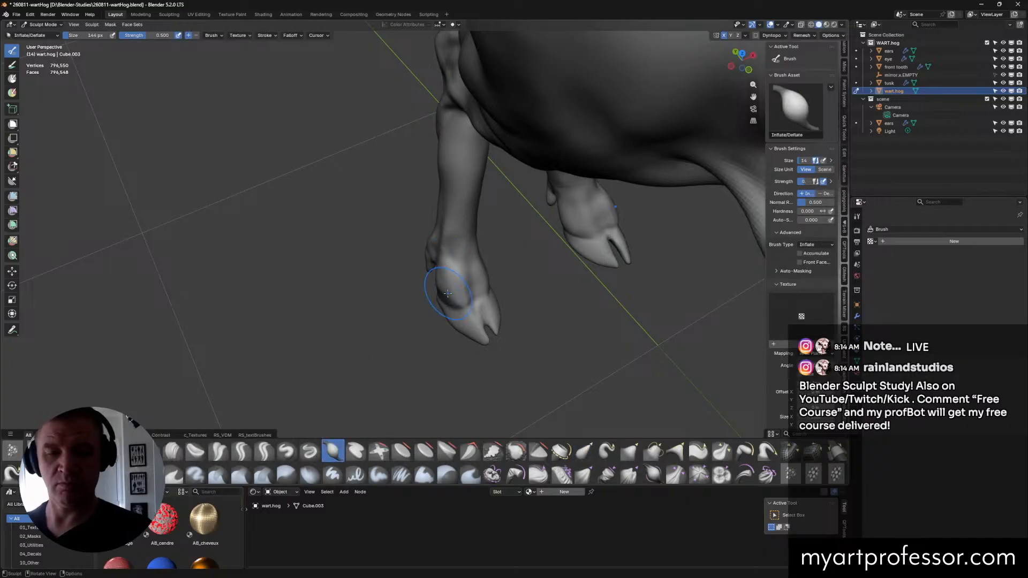
{"action": "mouse_move", "coordinate": [447, 300]}
{"action": "middle_mouse_down"}
{"action": "mouse_move", "coordinate": [515, 277]}
{"action": "mouse_move", "coordinate": [471, 289]}
{"action": "middle_mouse_up"}
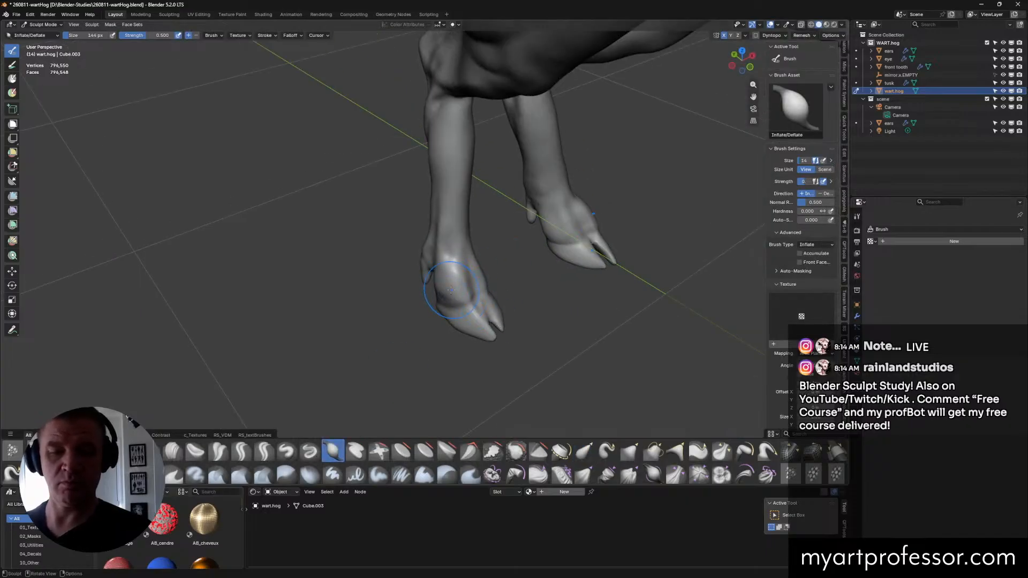
Step: Check the hind feet from several sides and save the file
{"action": "scroll", "coordinate": [507, 280], "scroll_direction": "up", "scroll_amount": 8}
{"action": "scroll", "coordinate": [507, 280], "scroll_direction": "down", "scroll_amount": 8}
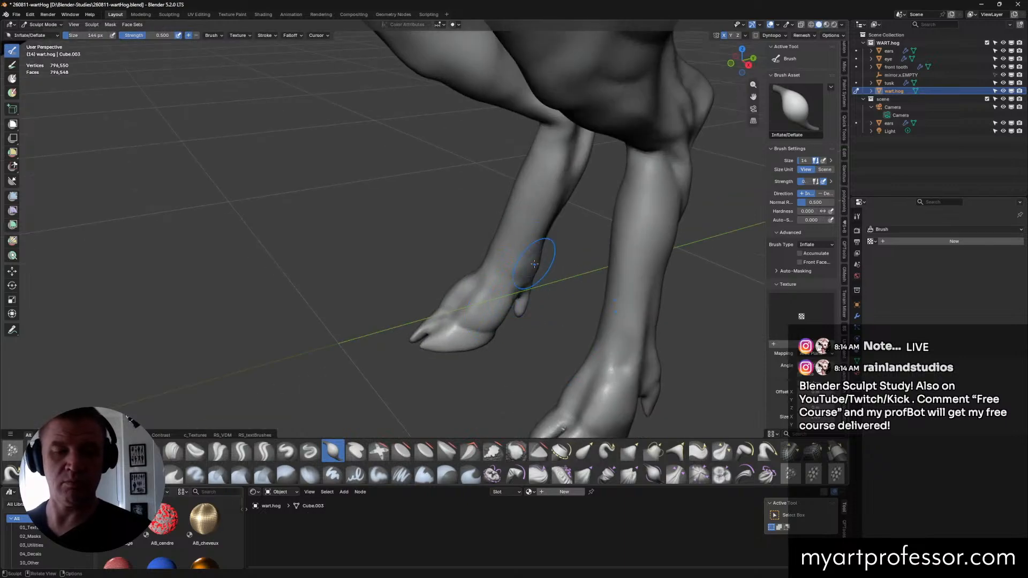
{"action": "middle_click_drag", "start_coordinate": [538, 257], "coordinate": [663, 341]}
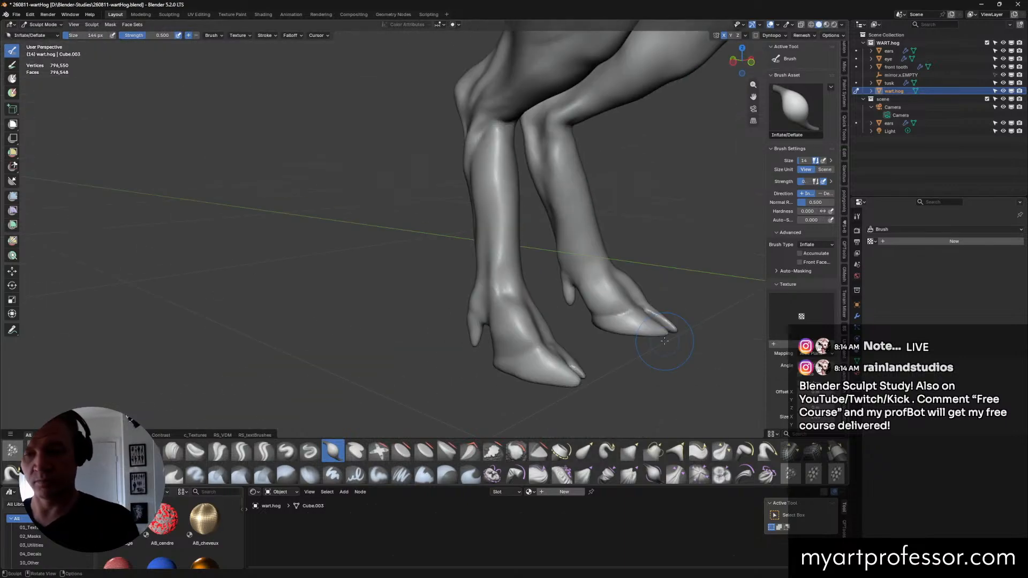
{"action": "key", "text": "ctrl+s"}
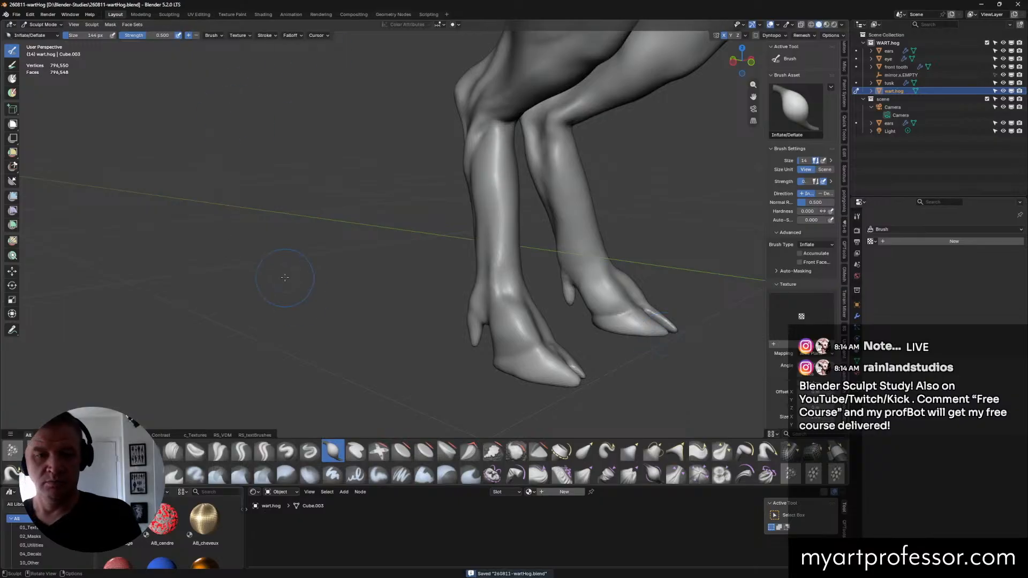
{"action": "middle_click_drag", "start_coordinate": [286, 280], "coordinate": [262, 339]}
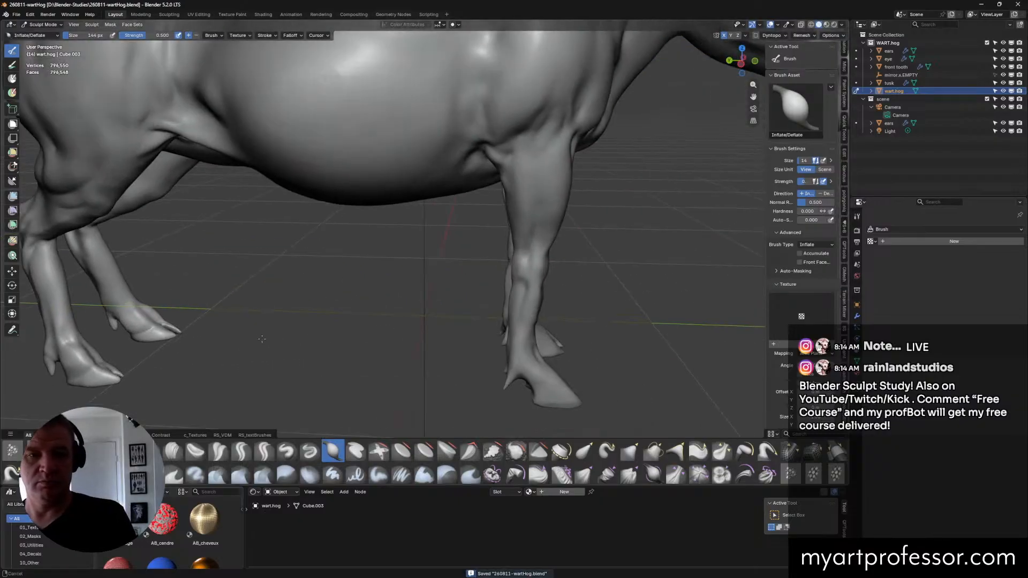
Step: Carve the skin fold behind the top of the front leg with the Crease Sharp brush at 98 px
{"action": "middle_click_drag", "start_coordinate": [716, 292], "coordinate": [465, 262]}
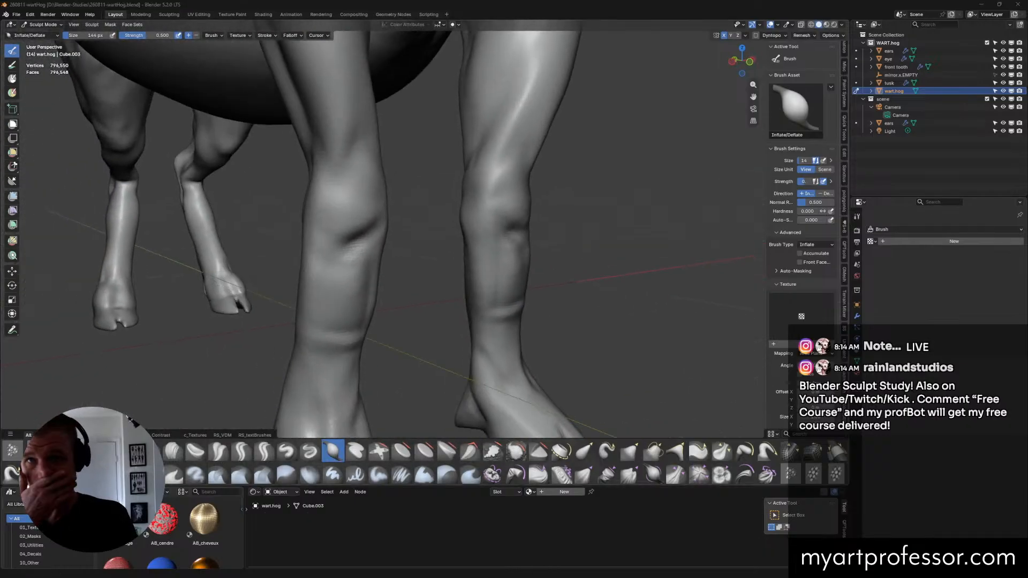
{"action": "mouse_move", "coordinate": [466, 263]}
{"action": "middle_mouse_down"}
{"action": "mouse_move", "coordinate": [456, 241]}
{"action": "mouse_move", "coordinate": [467, 209]}
{"action": "mouse_move", "coordinate": [452, 192]}
{"action": "mouse_move", "coordinate": [478, 144]}
{"action": "mouse_move", "coordinate": [457, 186]}
{"action": "mouse_move", "coordinate": [446, 171]}
{"action": "middle_mouse_up"}
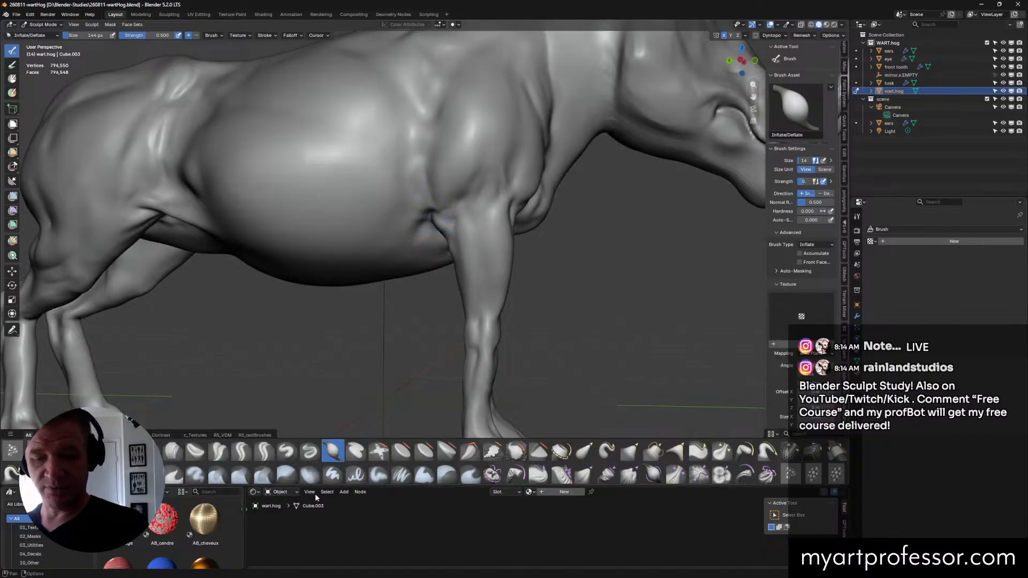
{"action": "left_click", "coordinate": [241, 452]}
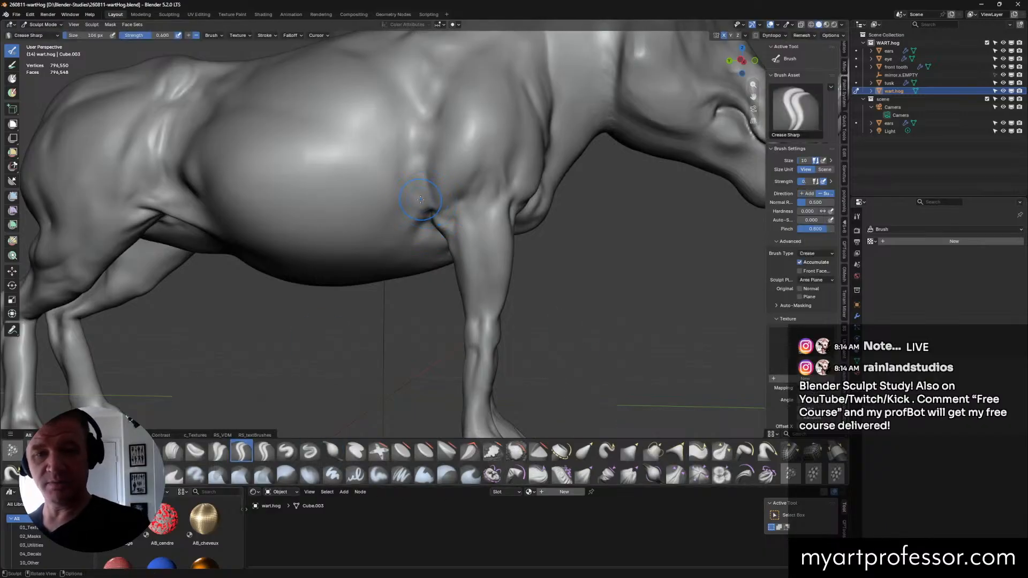
{"action": "middle_click_drag", "start_coordinate": [420, 200], "coordinate": [427, 198]}
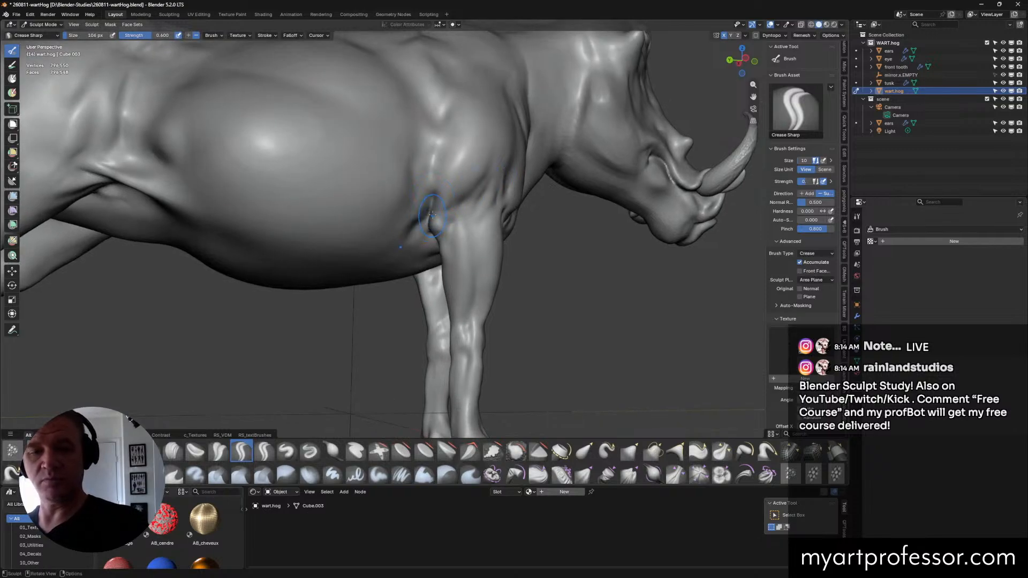
{"action": "key", "text": "f"}
{"action": "left_click", "coordinate": [455, 209]}
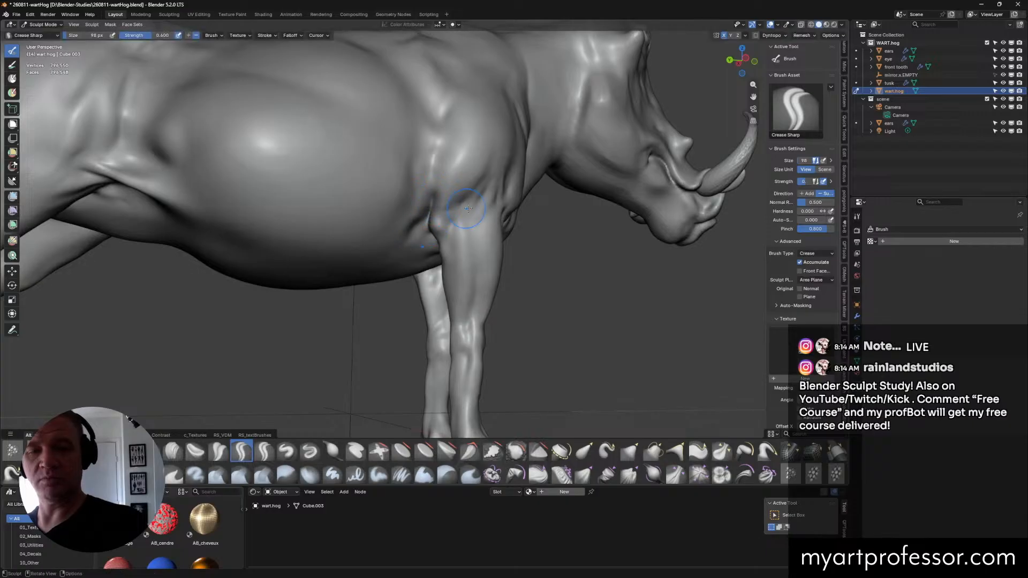
{"action": "mouse_move", "coordinate": [431, 208]}
{"action": "middle_mouse_down"}
{"action": "mouse_move", "coordinate": [459, 197]}
{"action": "mouse_move", "coordinate": [439, 180]}
{"action": "mouse_move", "coordinate": [418, 231]}
{"action": "middle_mouse_up"}
{"action": "left_click_drag", "start_coordinate": [417, 231], "coordinate": [419, 231]}
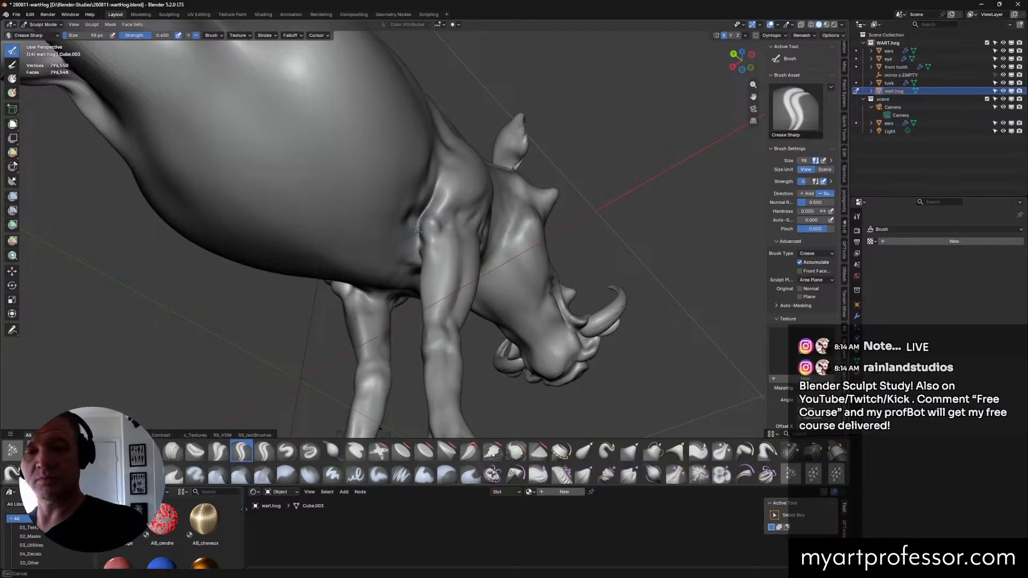
Step: Deepen the crease where the belly meets the back of the shoulder and elbow using Crease Sharp strokes
{"action": "mouse_move", "coordinate": [459, 199]}
{"action": "middle_mouse_down"}
{"action": "mouse_move", "coordinate": [419, 226]}
{"action": "mouse_move", "coordinate": [434, 214]}
{"action": "mouse_move", "coordinate": [448, 237]}
{"action": "mouse_move", "coordinate": [443, 224]}
{"action": "mouse_move", "coordinate": [422, 249]}
{"action": "mouse_move", "coordinate": [428, 257]}
{"action": "mouse_move", "coordinate": [415, 251]}
{"action": "middle_mouse_up"}
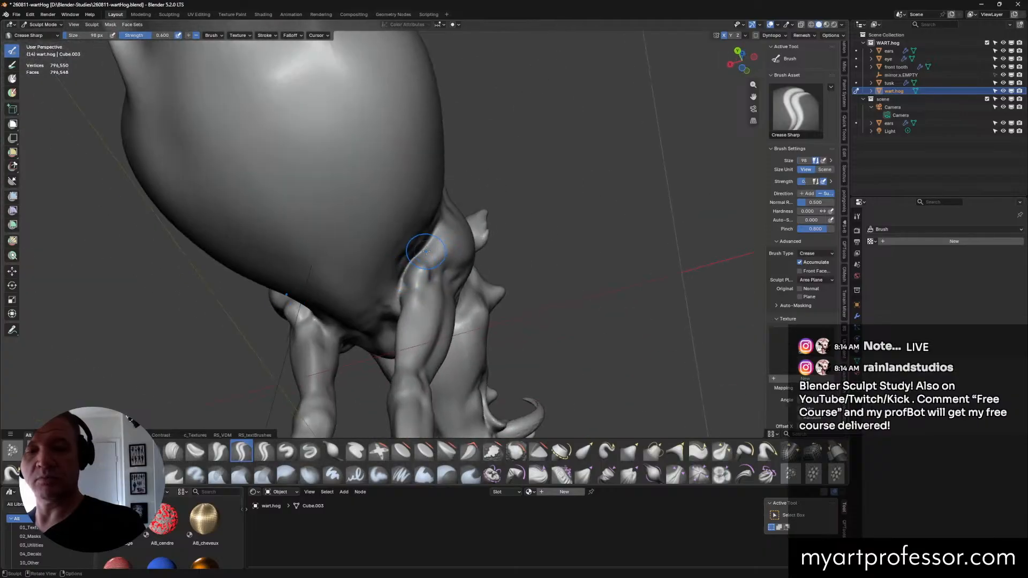
{"action": "left_click_drag", "start_coordinate": [426, 247], "coordinate": [414, 256]}
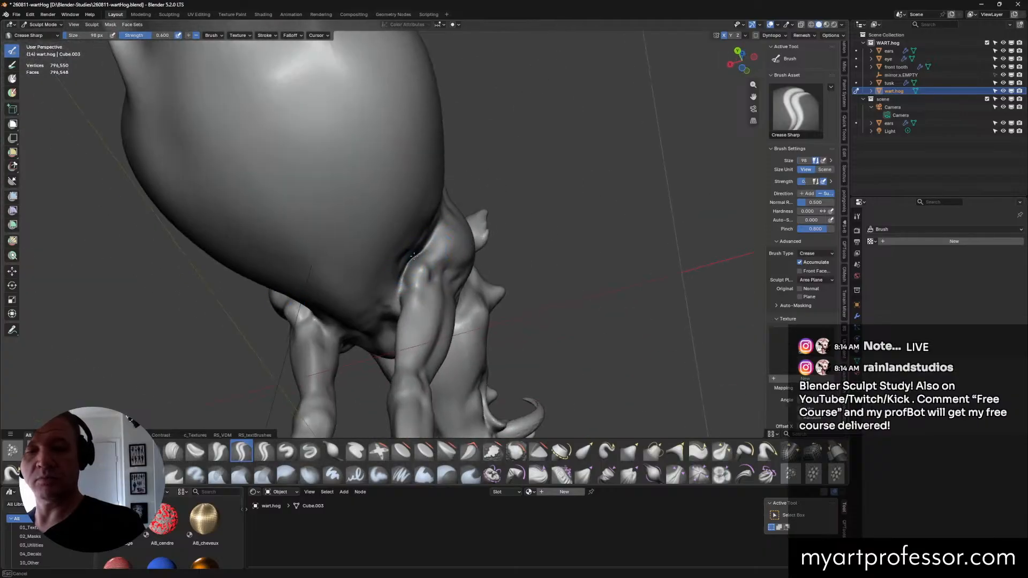
{"action": "middle_click_drag", "start_coordinate": [413, 256], "coordinate": [404, 268]}
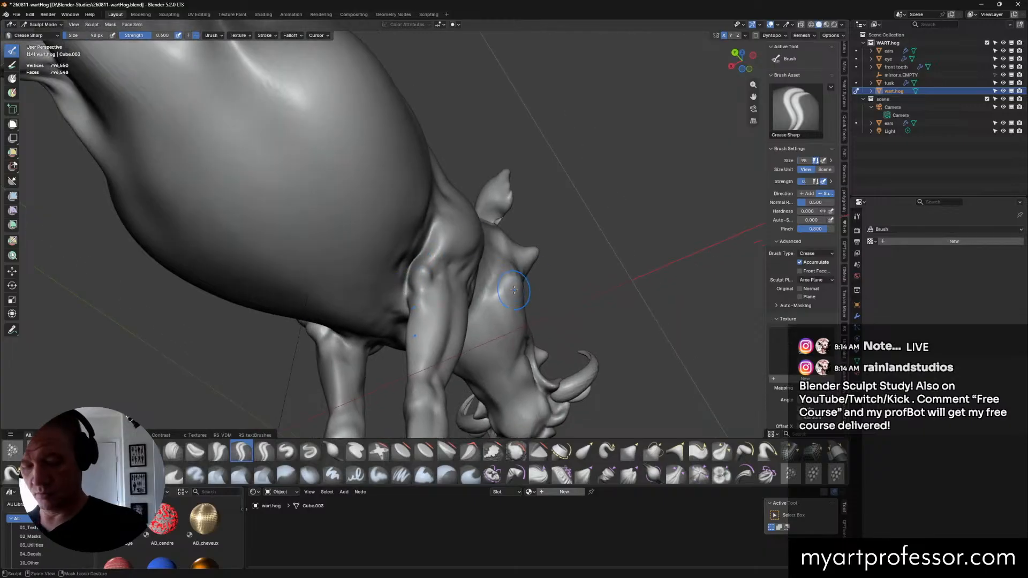
{"action": "middle_click_drag", "start_coordinate": [497, 260], "coordinate": [554, 301]}
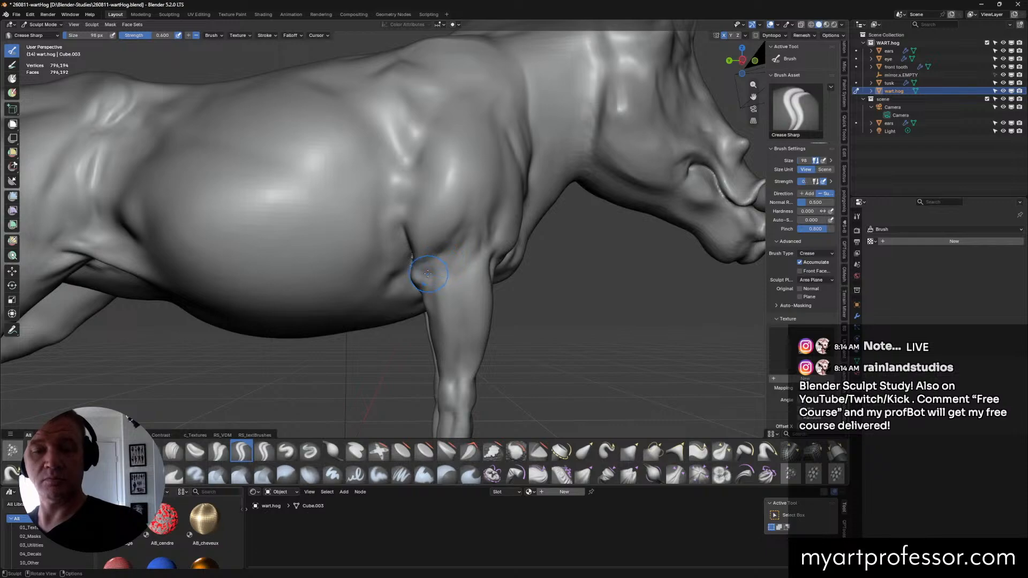
Step: Reduce the Crease Sharp brush to 86 px and define the creases between the shoulder muscle and upper front leg
{"action": "key", "text": "f"}
{"action": "left_click", "coordinate": [433, 270]}
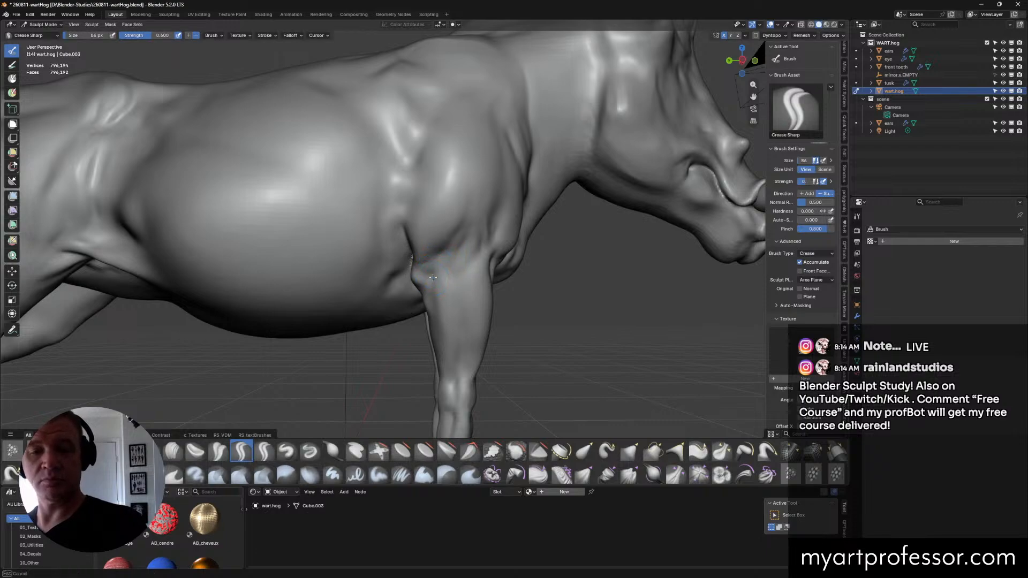
{"action": "middle_click_drag", "start_coordinate": [451, 250], "coordinate": [439, 259]}
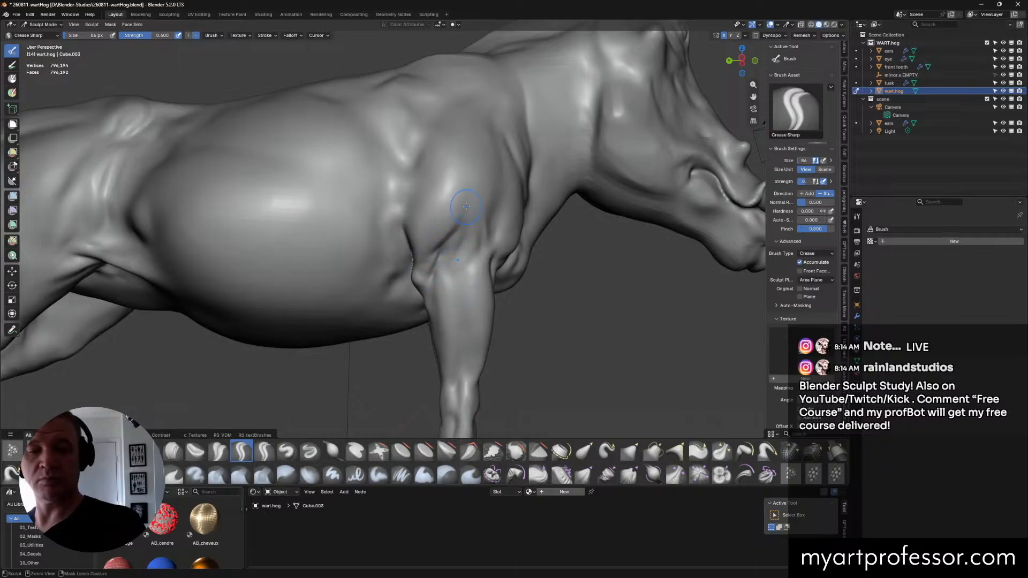
{"action": "middle_click_drag", "start_coordinate": [466, 206], "coordinate": [587, 271]}
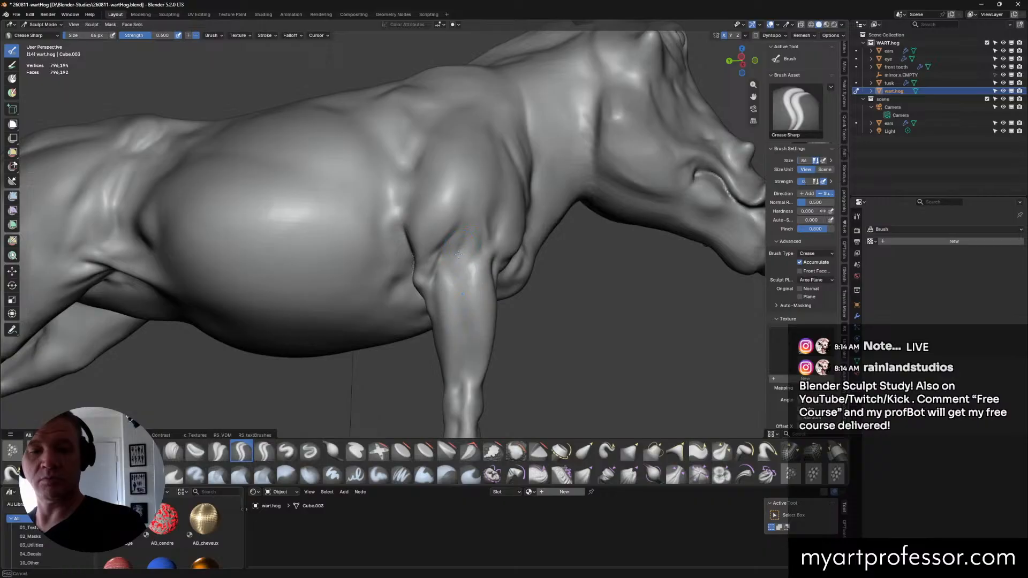
{"action": "middle_click_drag", "start_coordinate": [459, 254], "coordinate": [502, 203]}
{"action": "mouse_move", "coordinate": [445, 244]}
{"action": "left_mouse_down"}
{"action": "mouse_move", "coordinate": [466, 222]}
{"action": "mouse_move", "coordinate": [459, 259]}
{"action": "left_mouse_up"}
{"action": "middle_click_drag", "start_coordinate": [404, 316], "coordinate": [453, 281]}
{"action": "left_click_drag", "start_coordinate": [451, 250], "coordinate": [445, 250]}
{"action": "middle_click_drag", "start_coordinate": [555, 317], "coordinate": [482, 267]}
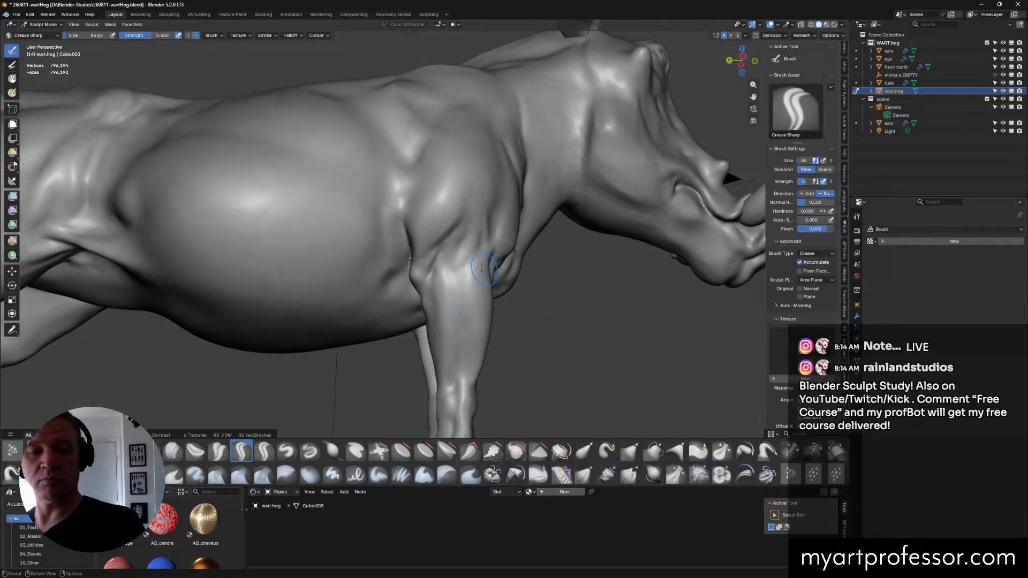
Step: Refine the muscle creases on the upper front leg and where it joins the chest with the Crease Sharp brush
{"action": "middle_click_drag", "start_coordinate": [517, 307], "coordinate": [454, 271]}
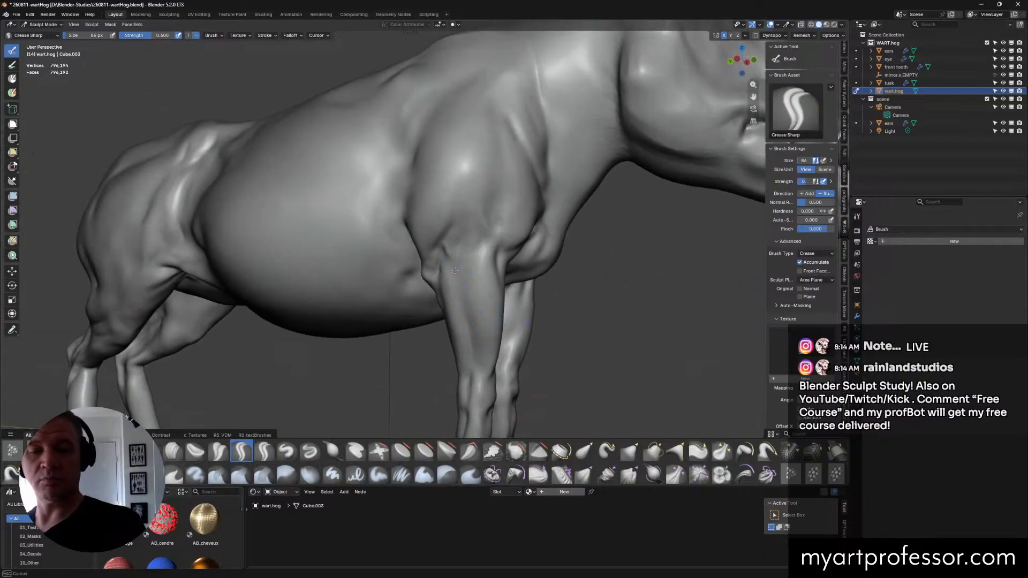
{"action": "middle_click_drag", "start_coordinate": [543, 347], "coordinate": [534, 301]}
{"action": "mouse_move", "coordinate": [533, 253]}
{"action": "middle_mouse_down"}
{"action": "mouse_move", "coordinate": [524, 294]}
{"action": "mouse_move", "coordinate": [482, 210]}
{"action": "middle_mouse_up"}
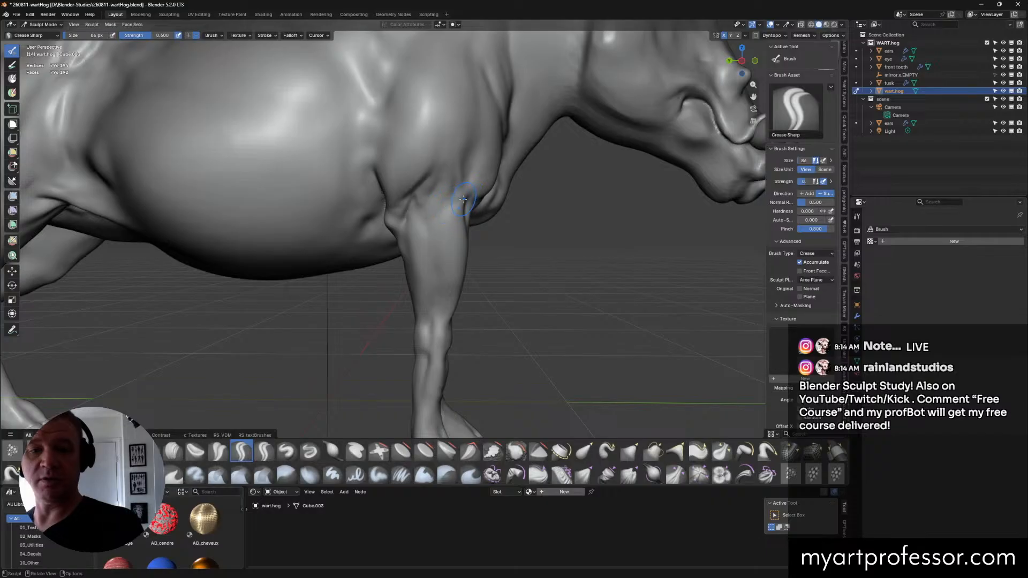
{"action": "middle_click_drag", "start_coordinate": [553, 222], "coordinate": [517, 251]}
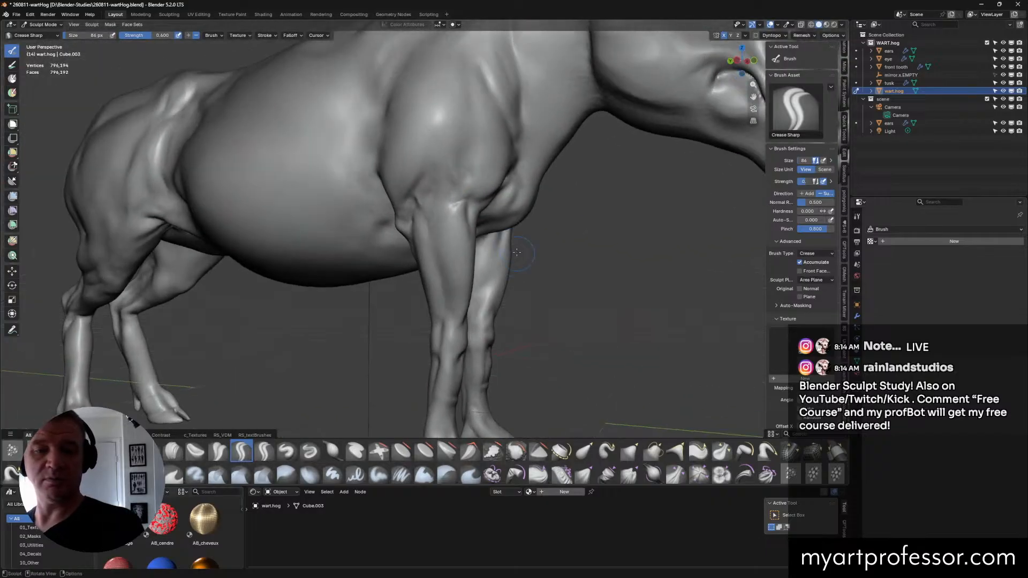
{"action": "middle_click_drag", "start_coordinate": [508, 207], "coordinate": [511, 237]}
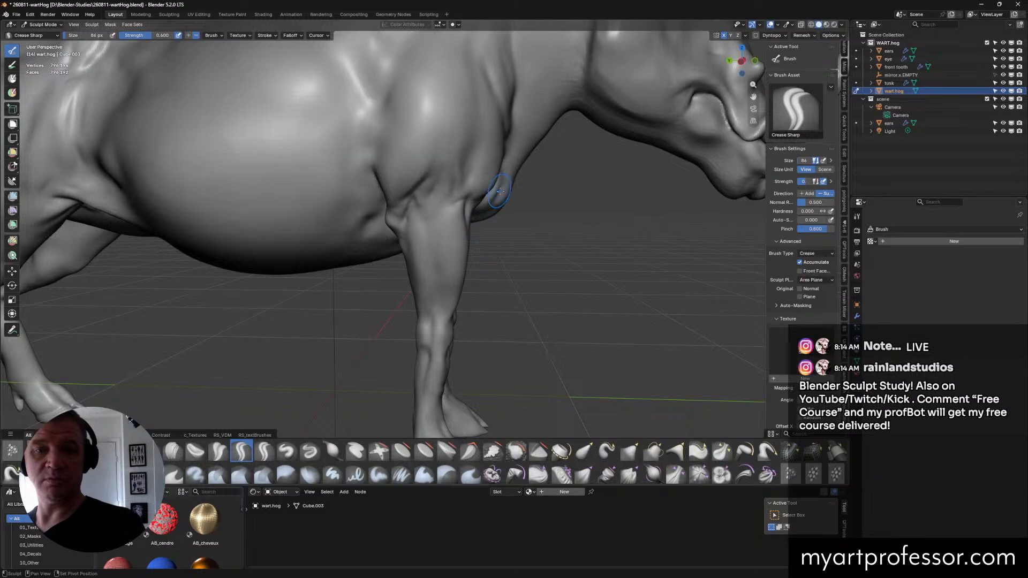
{"action": "mouse_move", "coordinate": [566, 271]}
{"action": "middle_mouse_down"}
{"action": "mouse_move", "coordinate": [480, 202]}
{"action": "mouse_move", "coordinate": [501, 180]}
{"action": "mouse_move", "coordinate": [486, 215]}
{"action": "mouse_move", "coordinate": [589, 274]}
{"action": "mouse_move", "coordinate": [510, 232]}
{"action": "middle_mouse_up"}
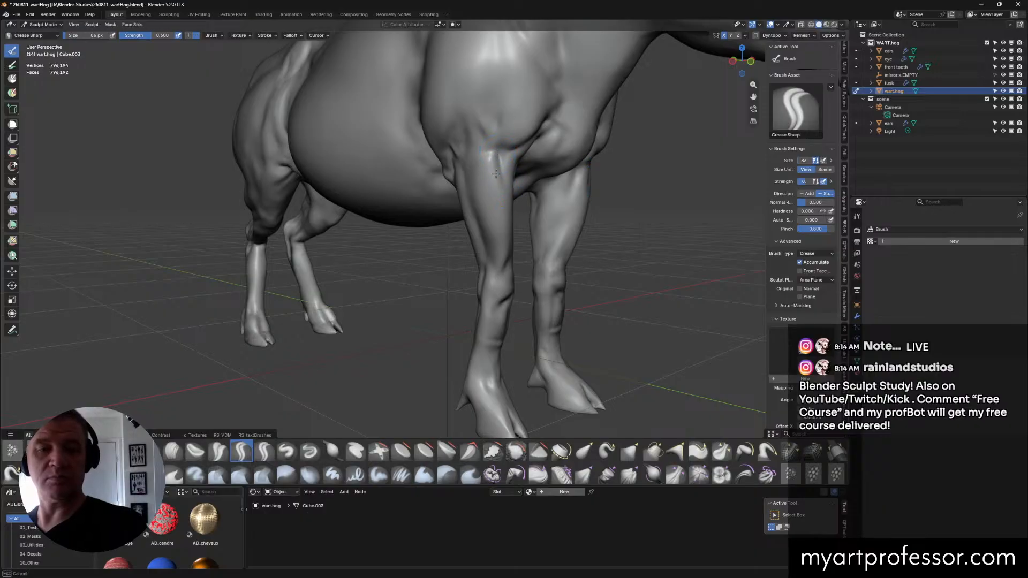
Step: Reshape the front knee's profile in the left orthographic view with the Grab brush at 200 px
{"action": "mouse_move", "coordinate": [574, 324]}
{"action": "middle_mouse_down"}
{"action": "mouse_move", "coordinate": [550, 296]}
{"action": "mouse_move", "coordinate": [598, 285]}
{"action": "mouse_move", "coordinate": [600, 270]}
{"action": "mouse_move", "coordinate": [544, 281]}
{"action": "mouse_move", "coordinate": [527, 273]}
{"action": "middle_mouse_up"}
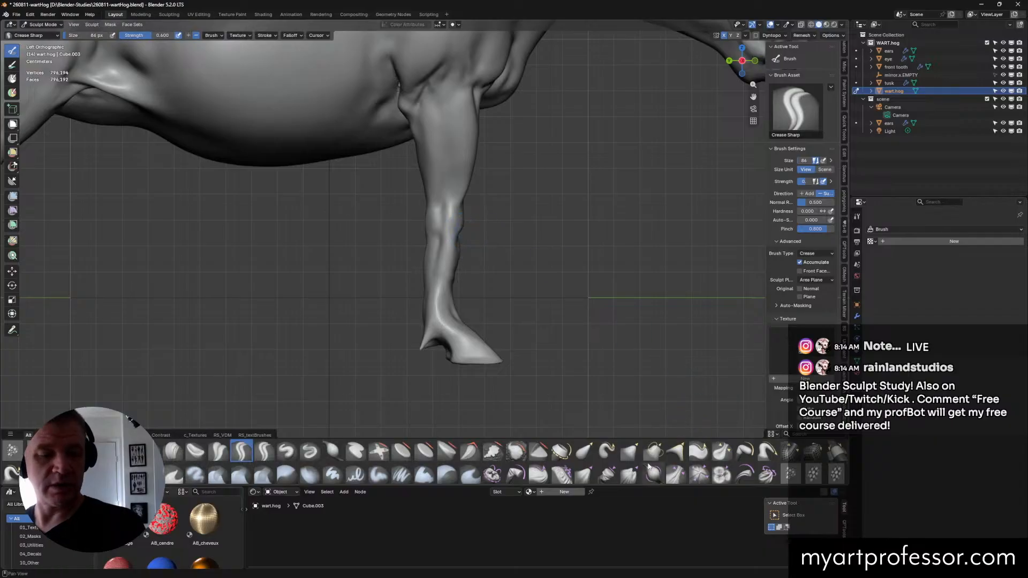
{"action": "left_click", "coordinate": [630, 451]}
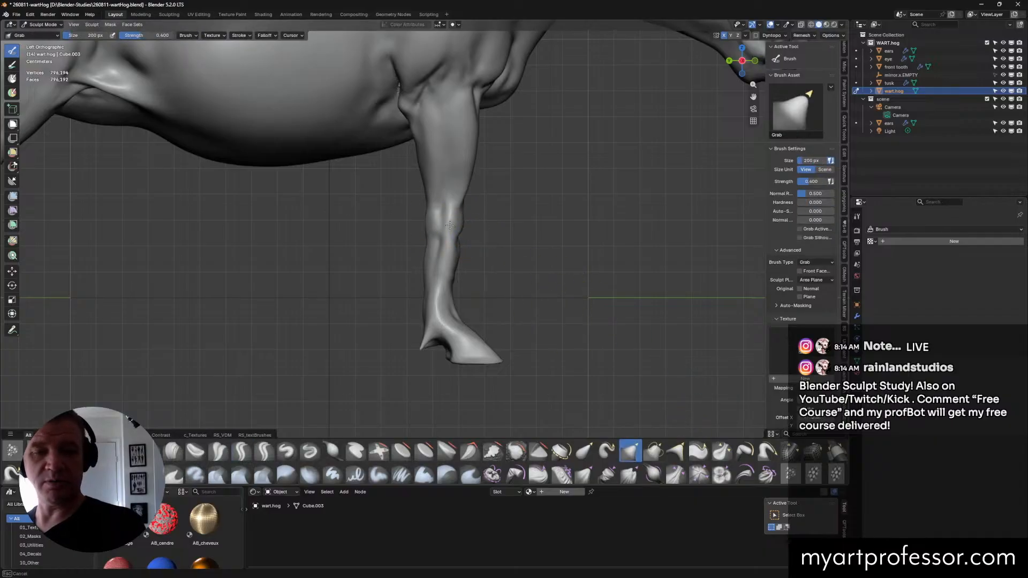
{"action": "mouse_move", "coordinate": [451, 218]}
{"action": "middle_mouse_down", "text": "alt"}
{"action": "mouse_move", "coordinate": [465, 242]}
{"action": "mouse_move", "coordinate": [456, 221]}
{"action": "middle_mouse_up", "text": "alt"}
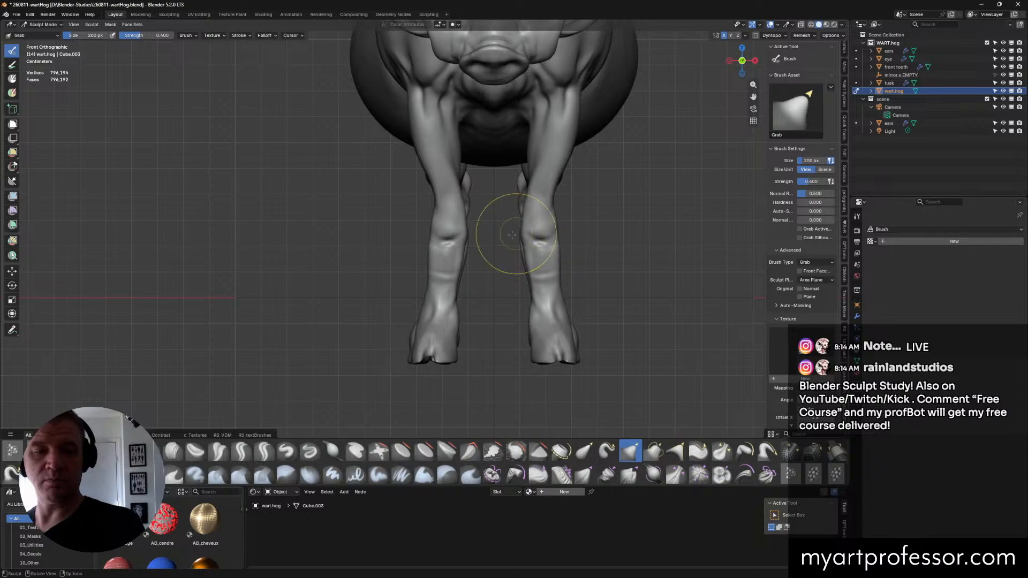
{"action": "mouse_move", "coordinate": [516, 229]}
{"action": "middle_mouse_down"}
{"action": "mouse_move", "coordinate": [624, 258]}
{"action": "mouse_move", "coordinate": [591, 255]}
{"action": "middle_mouse_up"}
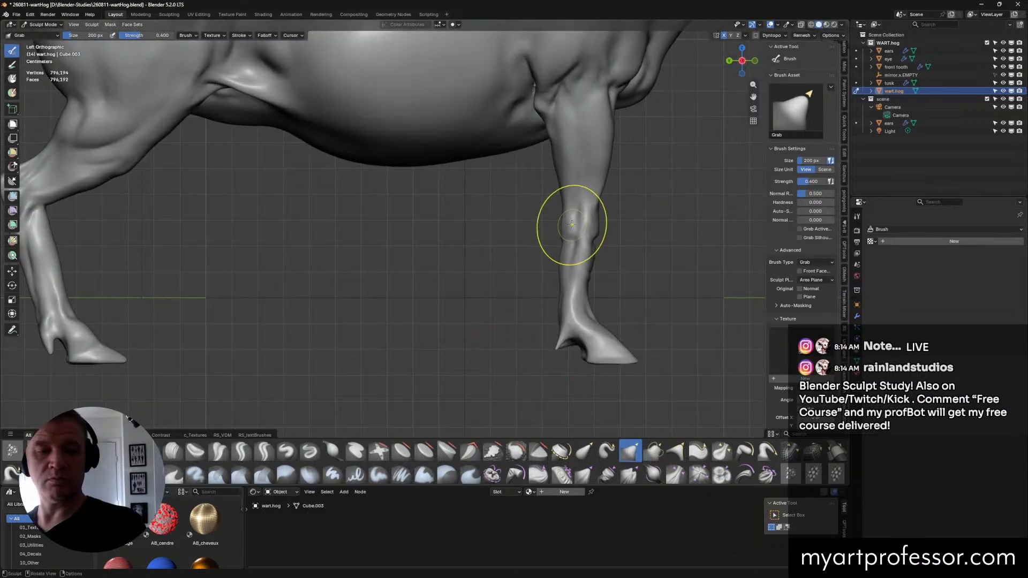
{"action": "mouse_move", "coordinate": [599, 230]}
{"action": "left_mouse_down"}
{"action": "mouse_move", "coordinate": [569, 276]}
{"action": "mouse_move", "coordinate": [598, 235]}
{"action": "left_mouse_up"}
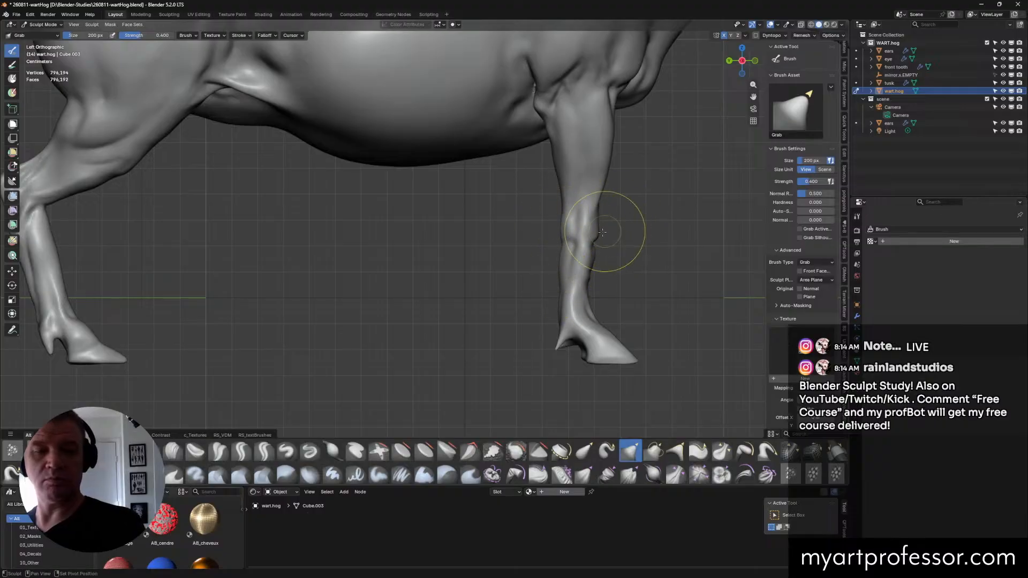
{"action": "mouse_move", "coordinate": [623, 267]}
{"action": "middle_mouse_down"}
{"action": "mouse_move", "coordinate": [620, 237]}
{"action": "mouse_move", "coordinate": [471, 345]}
{"action": "middle_mouse_up"}
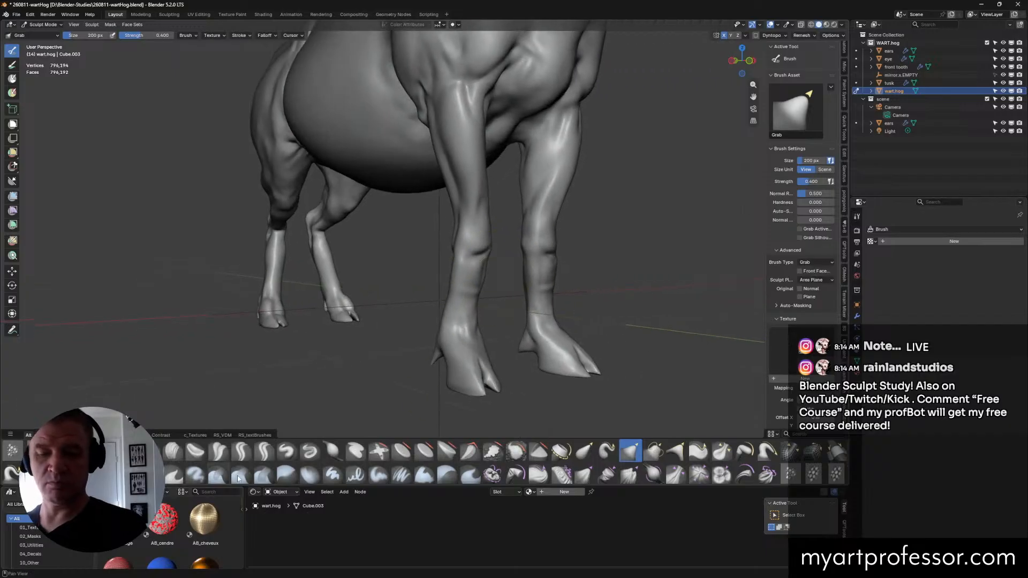
Step: Flatten the surfaces around the front knees with the Scrape/Fill brush at 68 px and save the file
{"action": "left_click", "coordinate": [493, 451]}
{"action": "key", "text": "f"}
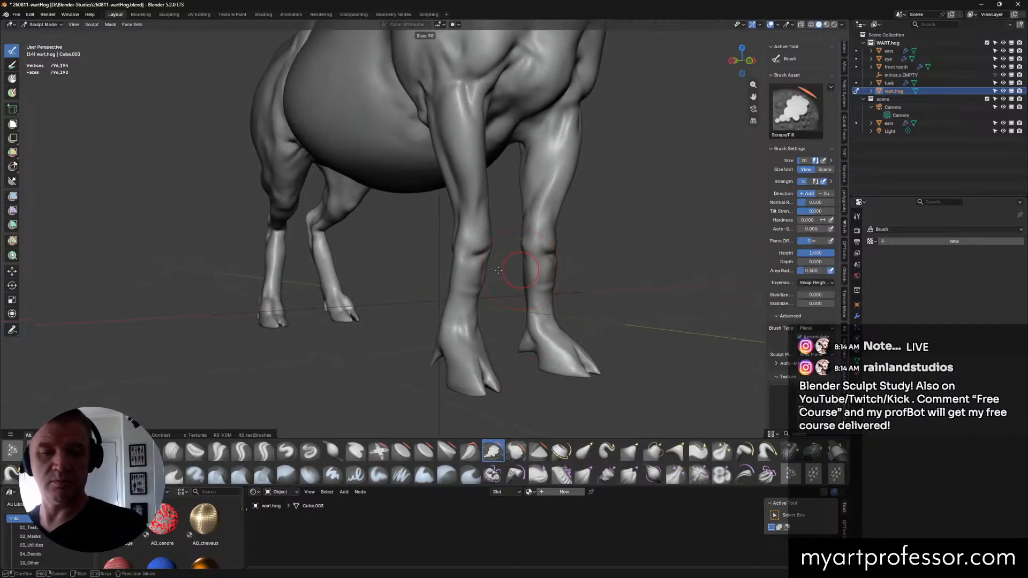
{"action": "left_click", "coordinate": [499, 270]}
{"action": "mouse_move", "coordinate": [511, 269]}
{"action": "middle_mouse_down"}
{"action": "mouse_move", "coordinate": [483, 238]}
{"action": "mouse_move", "coordinate": [471, 267]}
{"action": "mouse_move", "coordinate": [510, 246]}
{"action": "middle_mouse_up"}
{"action": "key", "text": "f"}
{"action": "left_click", "coordinate": [503, 254]}
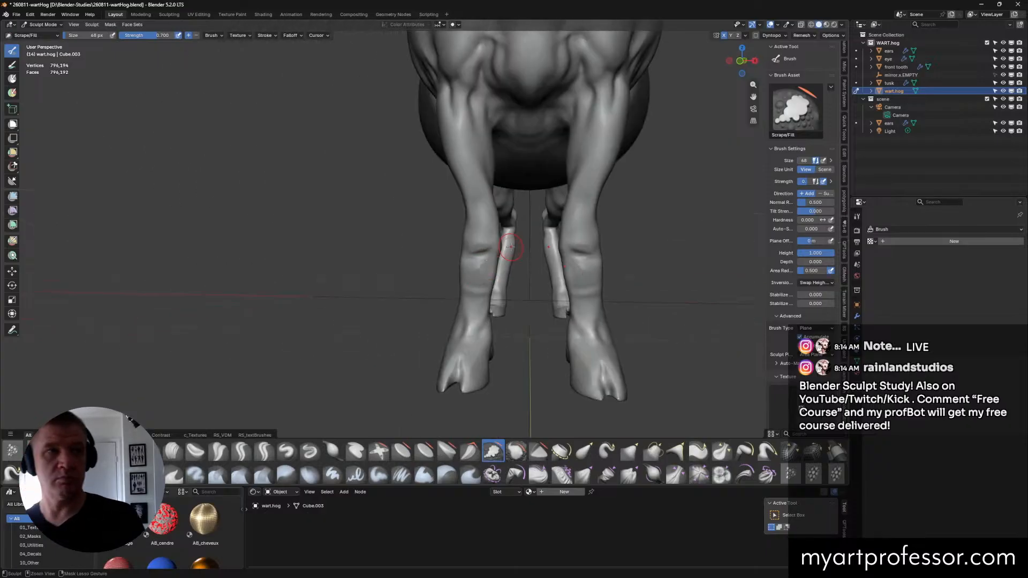
{"action": "key", "text": "ctrl+s"}
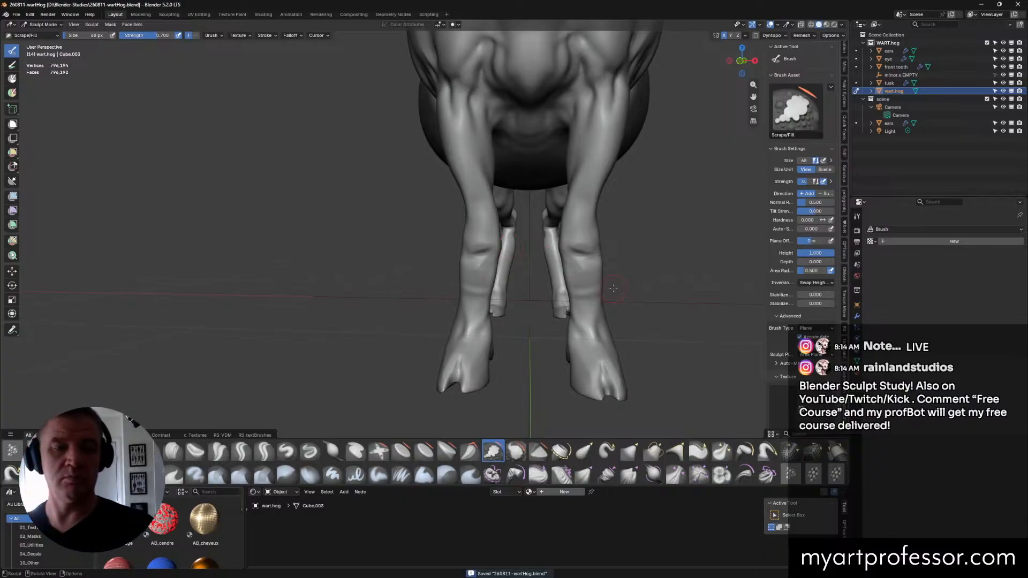
Step: Adjust the outline of the lower front legs from knee to hoof in front view with the Grab brush at 126 px
{"action": "mouse_move", "coordinate": [510, 246]}
{"action": "middle_mouse_down"}
{"action": "mouse_move", "coordinate": [605, 276]}
{"action": "mouse_move", "coordinate": [549, 252]}
{"action": "mouse_move", "coordinate": [539, 264]}
{"action": "middle_mouse_up"}
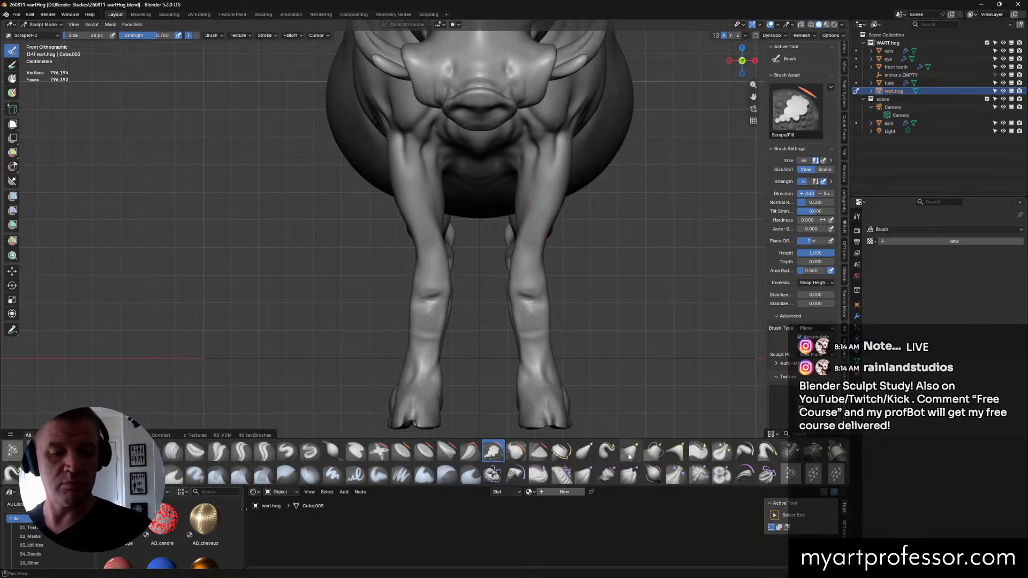
{"action": "left_click", "coordinate": [629, 454]}
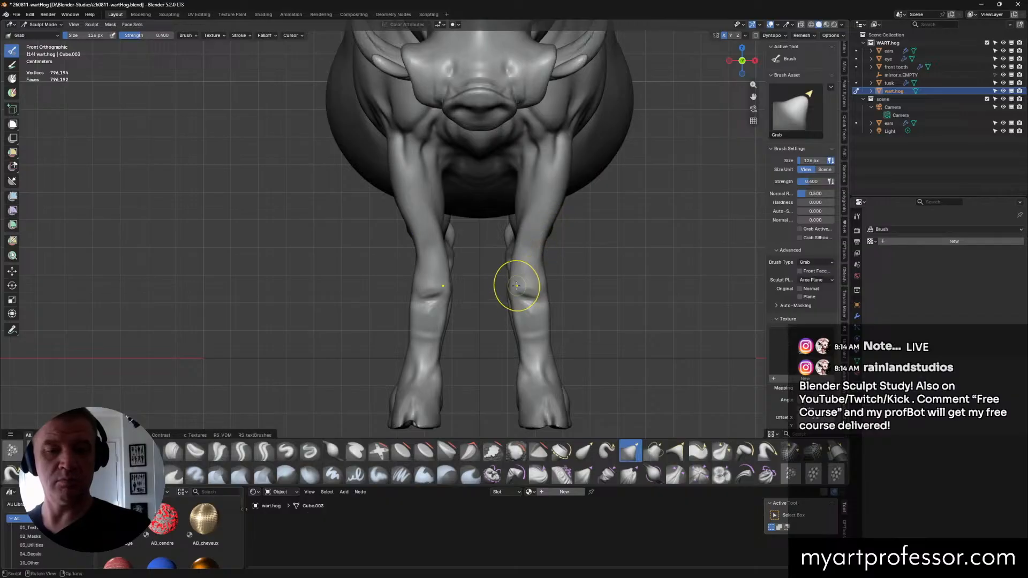
{"action": "mouse_move", "coordinate": [511, 297]}
{"action": "left_mouse_down"}
{"action": "mouse_move", "coordinate": [550, 347]}
{"action": "mouse_move", "coordinate": [523, 374]}
{"action": "mouse_move", "coordinate": [573, 362]}
{"action": "mouse_move", "coordinate": [558, 373]}
{"action": "mouse_move", "coordinate": [555, 362]}
{"action": "left_mouse_up"}
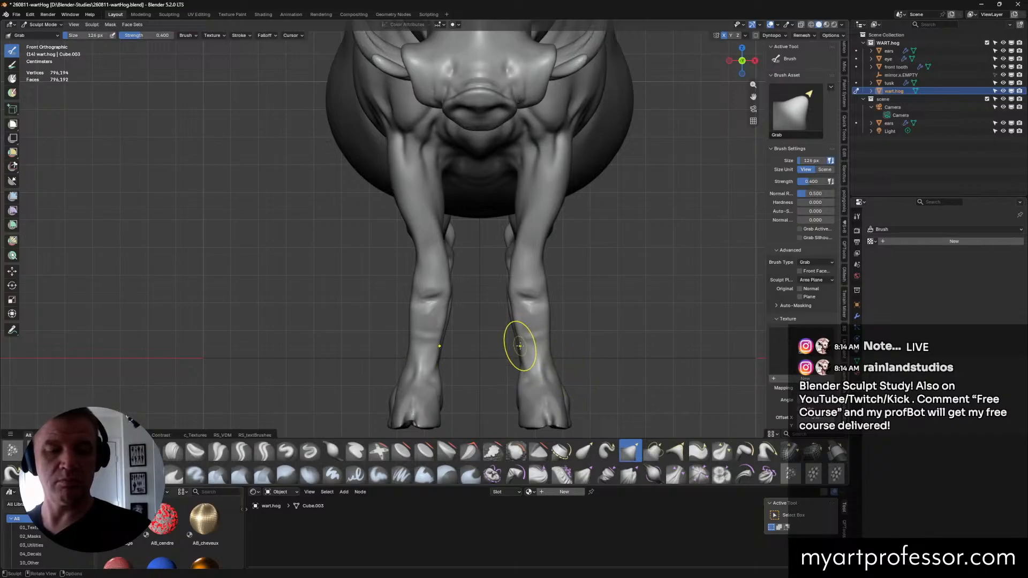
{"action": "mouse_move", "coordinate": [523, 355]}
{"action": "left_mouse_down"}
{"action": "mouse_move", "coordinate": [523, 376]}
{"action": "mouse_move", "coordinate": [544, 399]}
{"action": "left_mouse_up"}
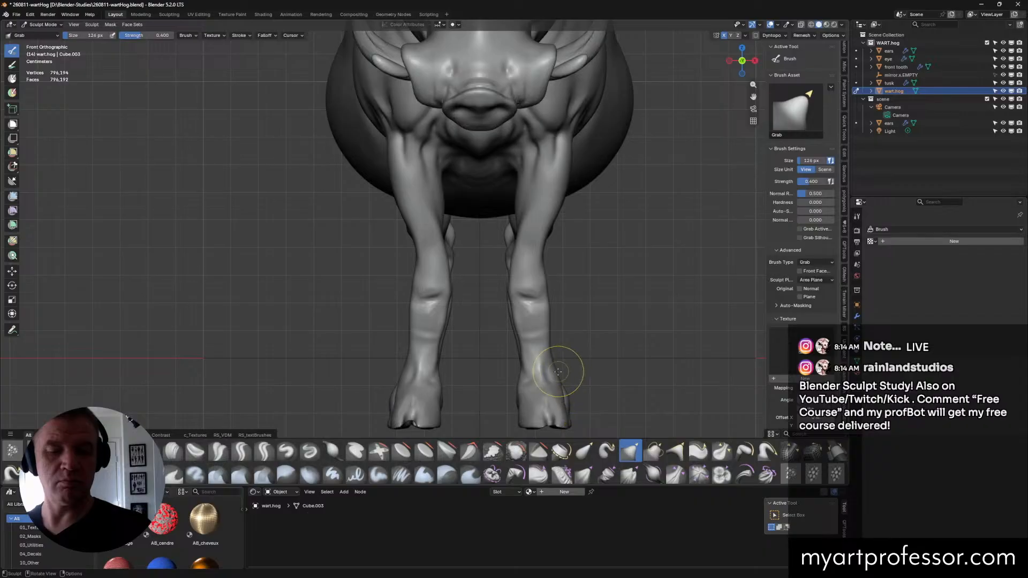
{"action": "left_click_drag", "start_coordinate": [532, 310], "coordinate": [542, 326]}
{"action": "mouse_move", "coordinate": [554, 355]}
{"action": "middle_mouse_down"}
{"action": "mouse_move", "coordinate": [607, 344]}
{"action": "mouse_move", "coordinate": [561, 337]}
{"action": "mouse_move", "coordinate": [490, 396]}
{"action": "middle_mouse_up"}
Step: Carve creases around the front knee with the Crease Sharp brush at 48 px
{"action": "left_click", "coordinate": [242, 451]}
{"action": "key", "text": "f"}
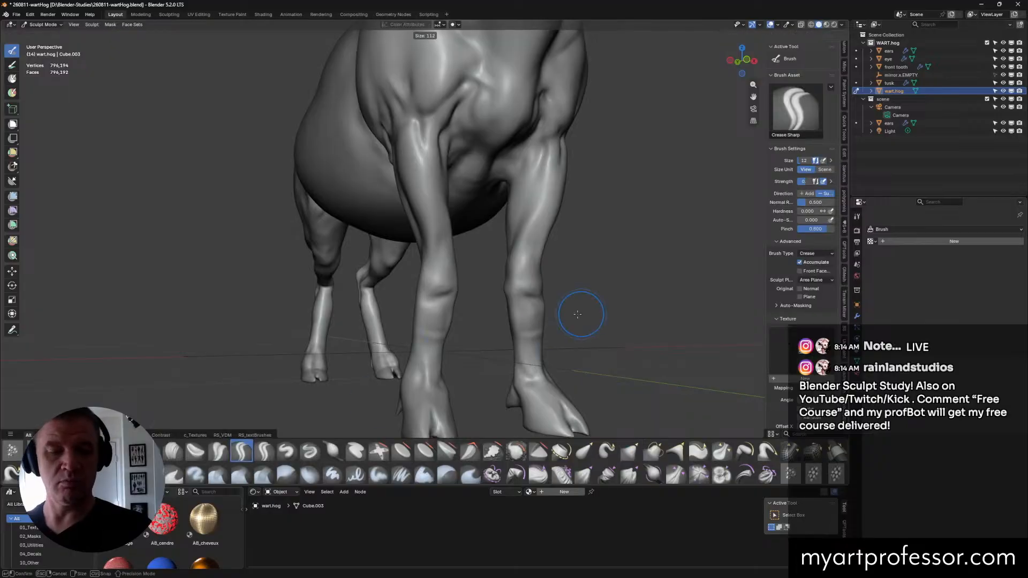
{"action": "left_click", "coordinate": [560, 313]}
{"action": "mouse_move", "coordinate": [556, 309]}
{"action": "middle_mouse_down"}
{"action": "mouse_move", "coordinate": [522, 320]}
{"action": "mouse_move", "coordinate": [614, 348]}
{"action": "mouse_move", "coordinate": [549, 284]}
{"action": "middle_mouse_up"}
{"action": "key", "text": "f"}
{"action": "left_click", "coordinate": [491, 252]}
{"action": "middle_click_drag", "start_coordinate": [471, 245], "coordinate": [451, 256]}
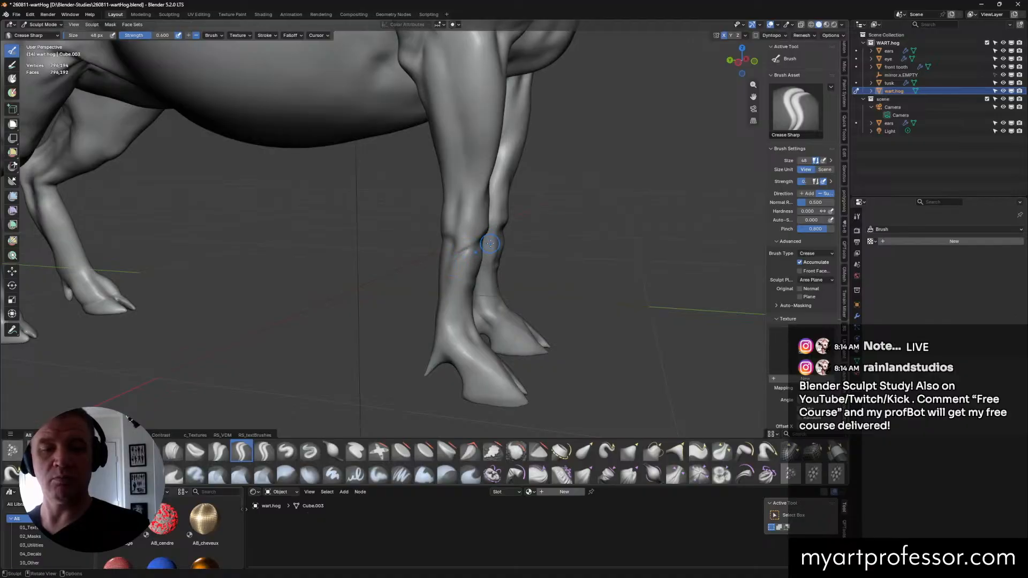
{"action": "middle_click_drag", "start_coordinate": [497, 243], "coordinate": [477, 258]}
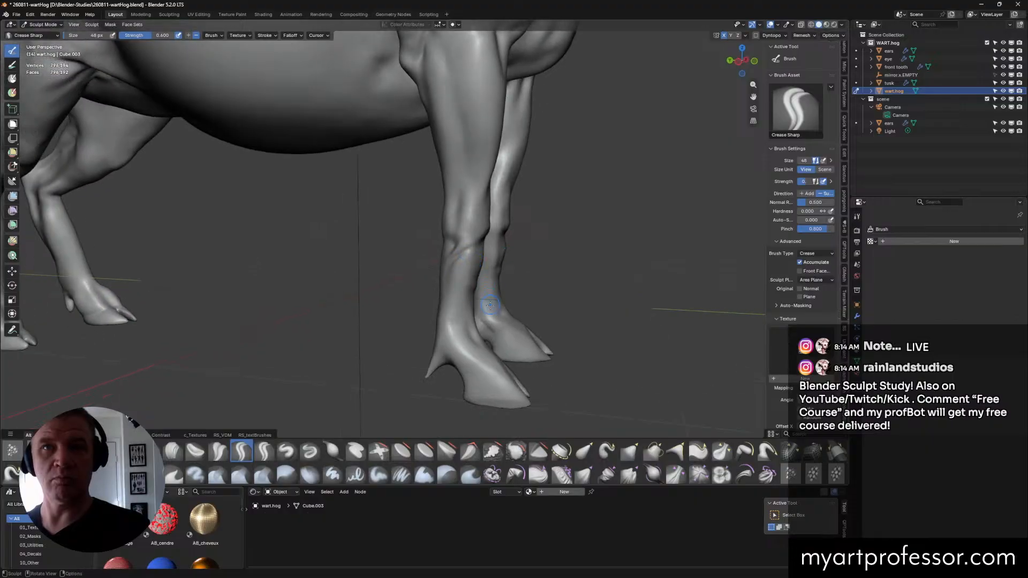
Step: Carve a groove down the outer side of the lower front leg from knee to dewclaw with the Crease Sharp brush at 48 px
{"action": "middle_click_drag", "start_coordinate": [490, 305], "coordinate": [512, 301]}
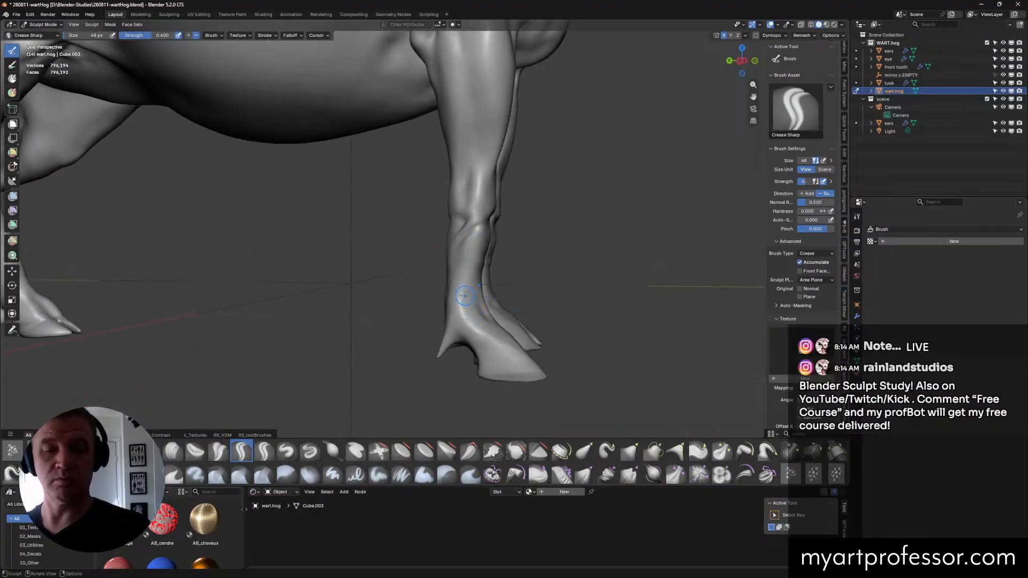
{"action": "left_click_drag", "start_coordinate": [458, 279], "coordinate": [466, 342]}
{"action": "left_click_drag", "start_coordinate": [458, 279], "coordinate": [465, 343]}
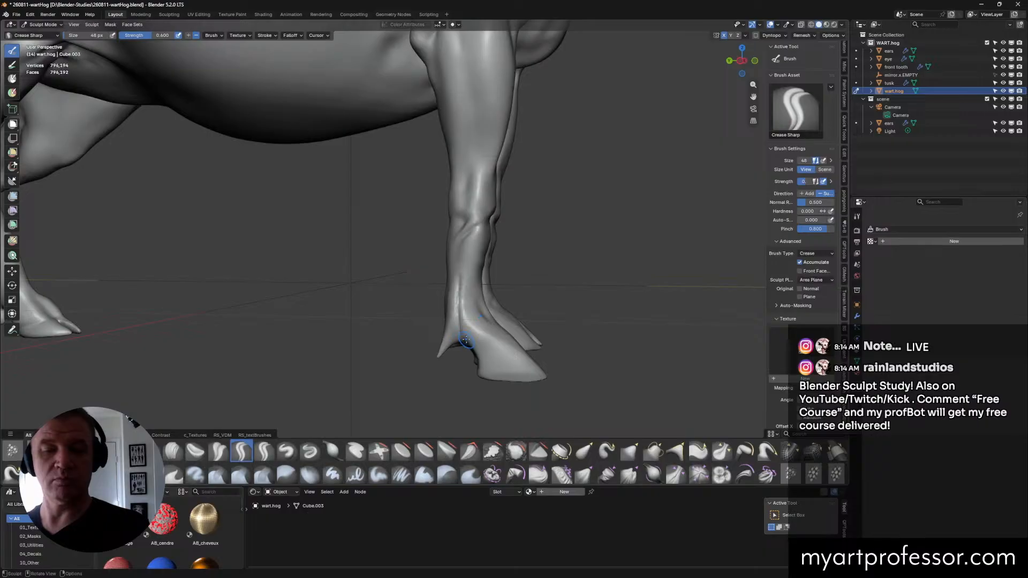
{"action": "left_click_drag", "start_coordinate": [459, 279], "coordinate": [464, 334]}
{"action": "middle_click_drag", "start_coordinate": [465, 334], "coordinate": [456, 294]}
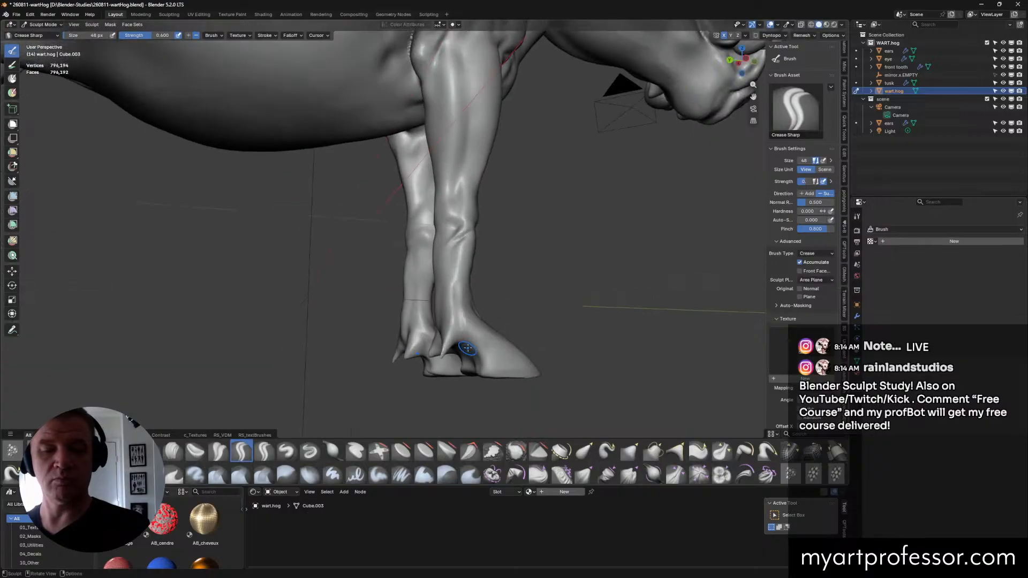
{"action": "middle_click_drag", "start_coordinate": [466, 349], "coordinate": [457, 308]}
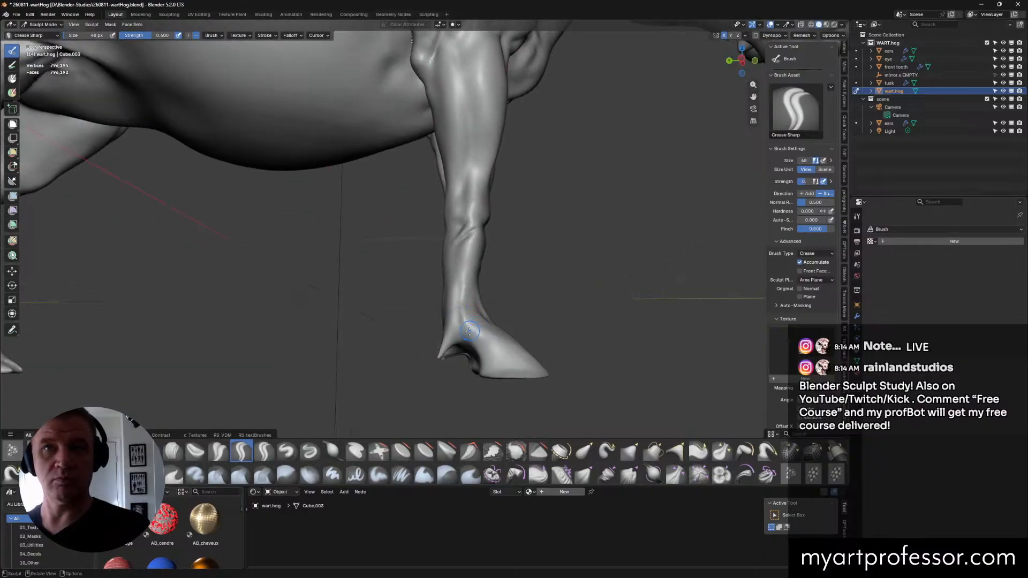
{"action": "mouse_move", "coordinate": [471, 342]}
{"action": "middle_mouse_down"}
{"action": "mouse_move", "coordinate": [478, 322]}
{"action": "mouse_move", "coordinate": [456, 294]}
{"action": "mouse_move", "coordinate": [470, 323]}
{"action": "mouse_move", "coordinate": [503, 321]}
{"action": "mouse_move", "coordinate": [445, 346]}
{"action": "mouse_move", "coordinate": [460, 343]}
{"action": "mouse_move", "coordinate": [464, 361]}
{"action": "middle_mouse_up"}
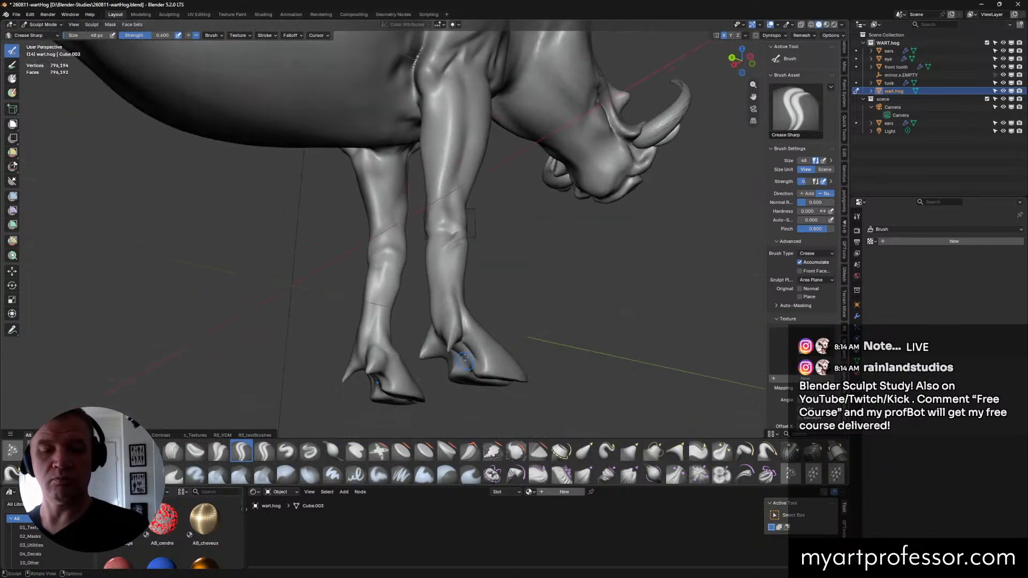
{"action": "mouse_move", "coordinate": [441, 322]}
{"action": "middle_mouse_down"}
{"action": "mouse_move", "coordinate": [455, 323]}
{"action": "mouse_move", "coordinate": [498, 263]}
{"action": "middle_mouse_up"}
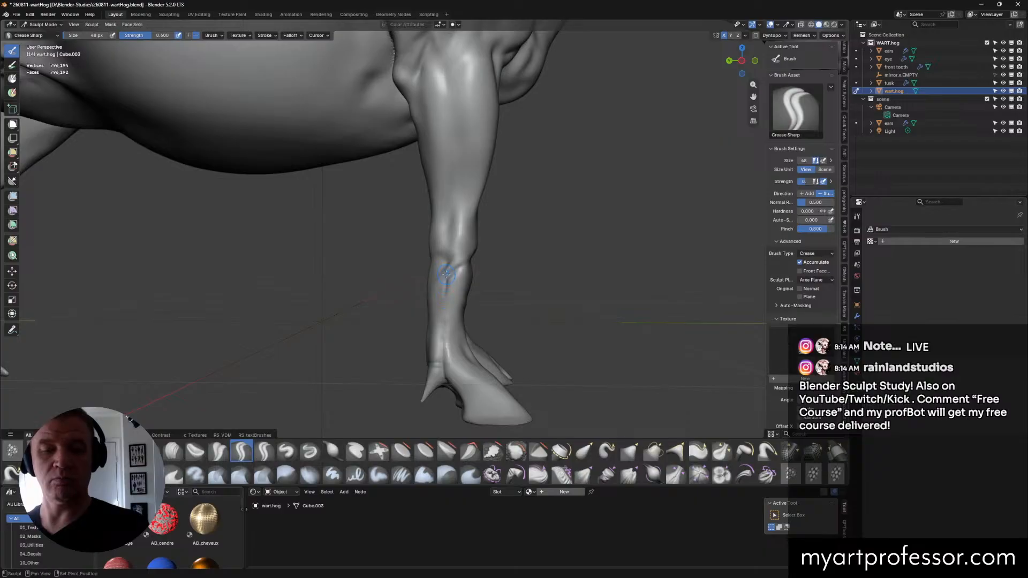
{"action": "middle_click_drag", "start_coordinate": [446, 274], "coordinate": [445, 281]}
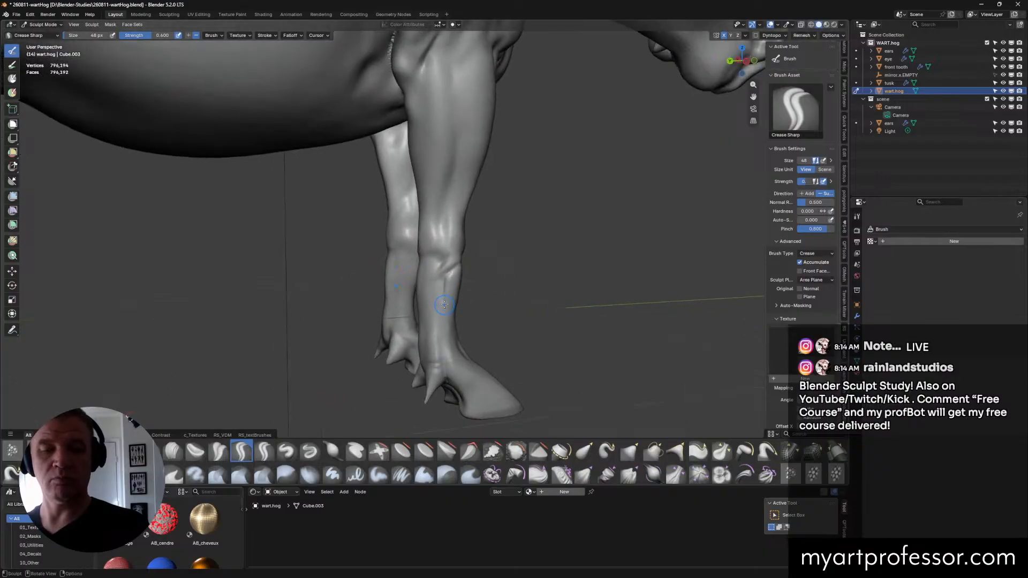
{"action": "middle_click_drag", "start_coordinate": [451, 342], "coordinate": [458, 276]}
Step: Pull out the back contour of the front knee in left orthographic view with the Elastic Grab brush at 78 px
{"action": "left_click", "coordinate": [584, 451]}
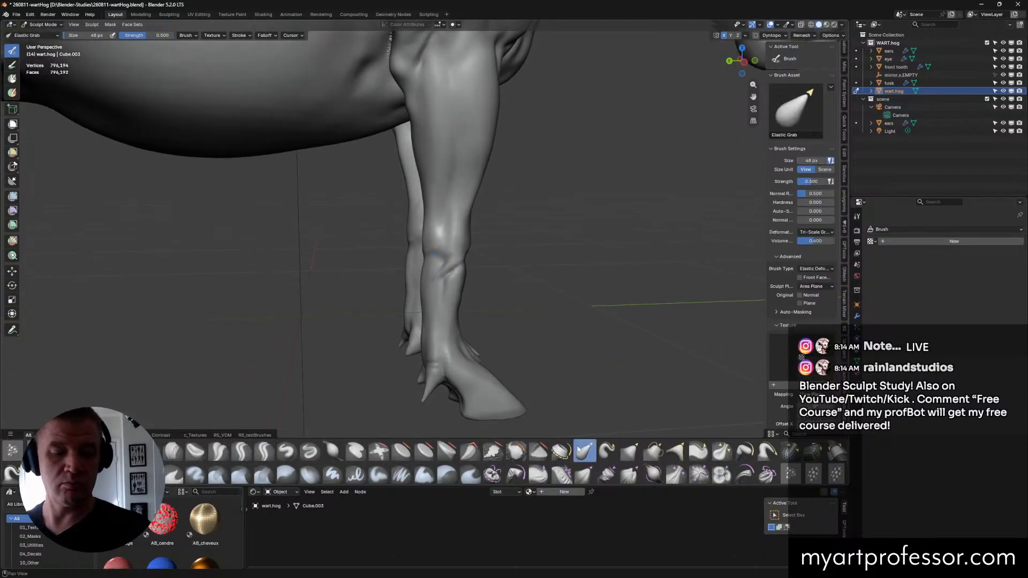
{"action": "middle_click_drag", "start_coordinate": [585, 351], "coordinate": [557, 337], "text": "alt"}
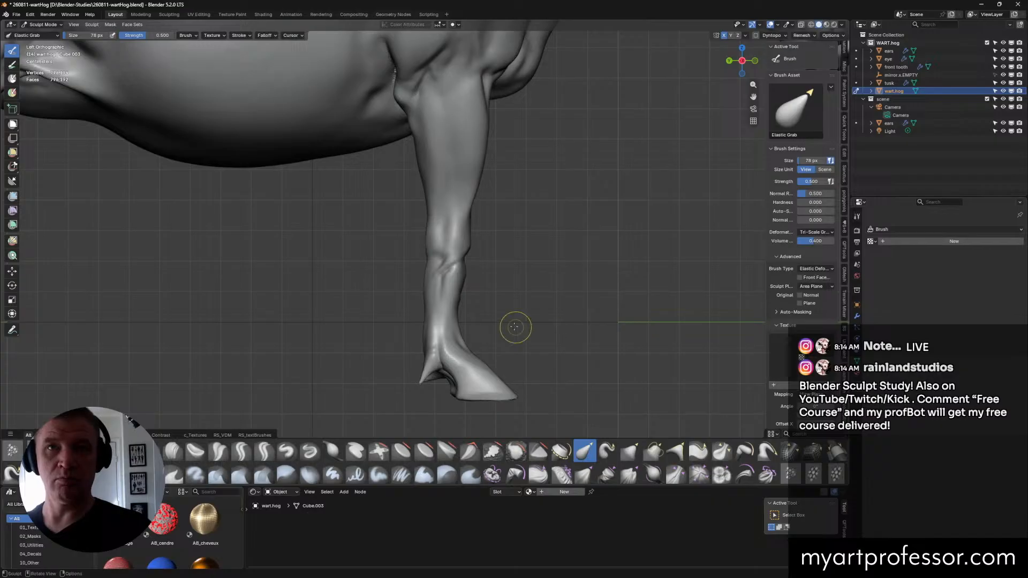
{"action": "mouse_move", "coordinate": [431, 246]}
{"action": "left_mouse_down"}
{"action": "mouse_move", "coordinate": [426, 225]}
{"action": "mouse_move", "coordinate": [425, 251]}
{"action": "left_mouse_up"}
{"action": "left_click_drag", "start_coordinate": [427, 251], "coordinate": [426, 246]}
{"action": "left_click_drag", "start_coordinate": [426, 244], "coordinate": [424, 256]}
Step: Carve a tendon groove along the inner side of the lower front leg below the knee with the Crease Sharp brush at 54 px
{"action": "key", "text": "f"}
{"action": "left_click", "coordinate": [443, 250]}
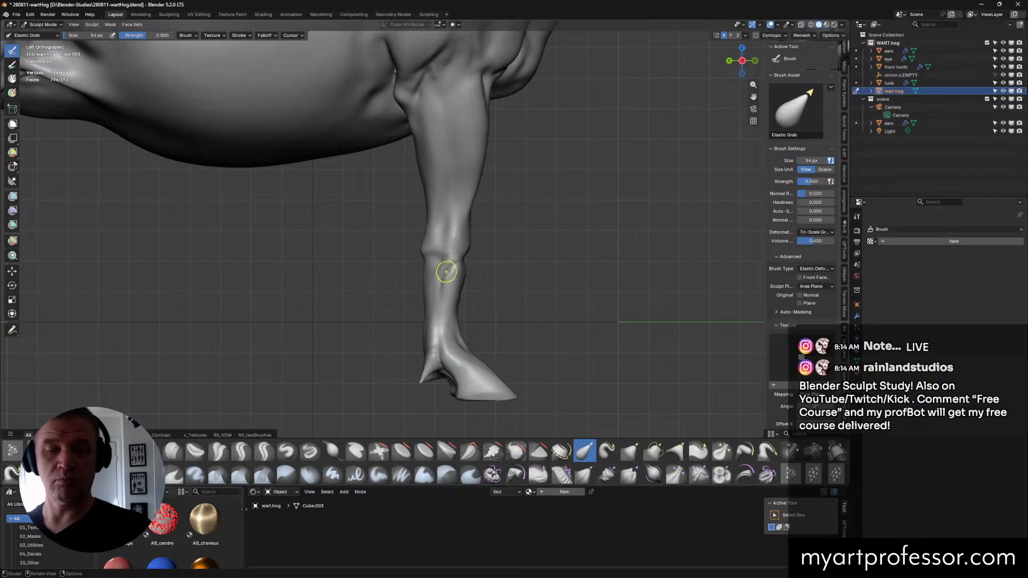
{"action": "left_click", "coordinate": [241, 452]}
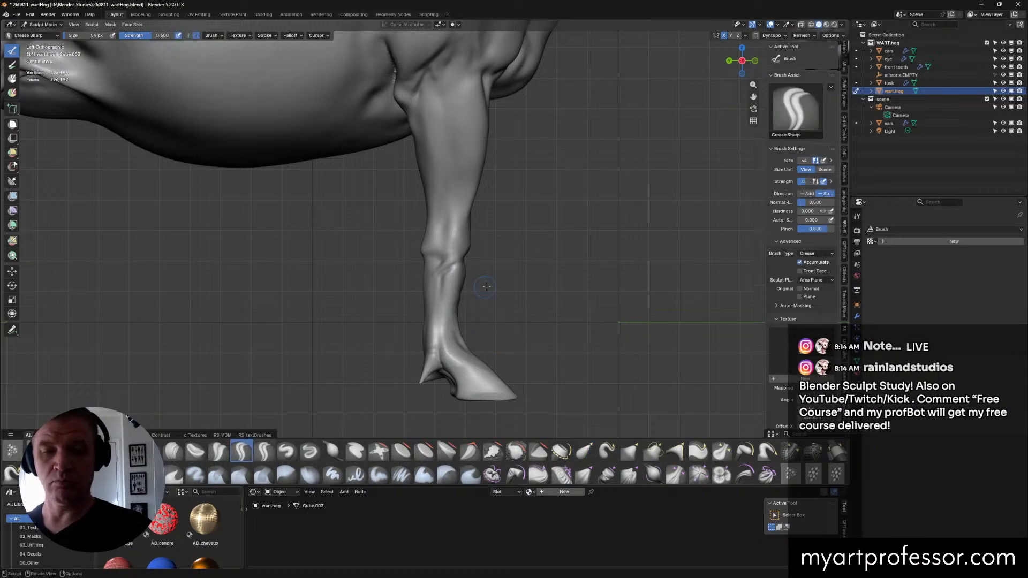
{"action": "middle_click_drag", "start_coordinate": [374, 268], "coordinate": [476, 274]}
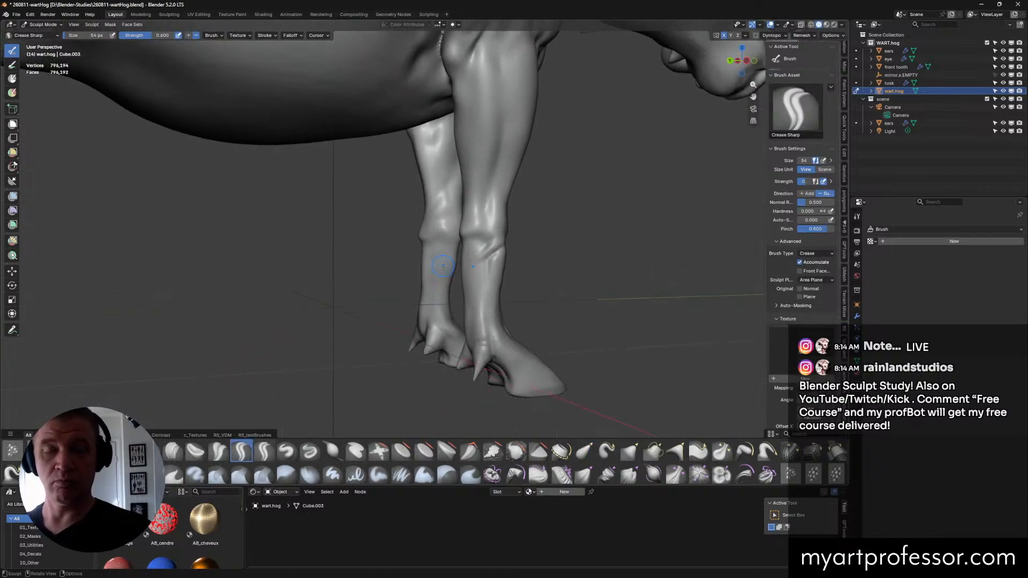
{"action": "middle_click_drag", "start_coordinate": [429, 227], "coordinate": [431, 231]}
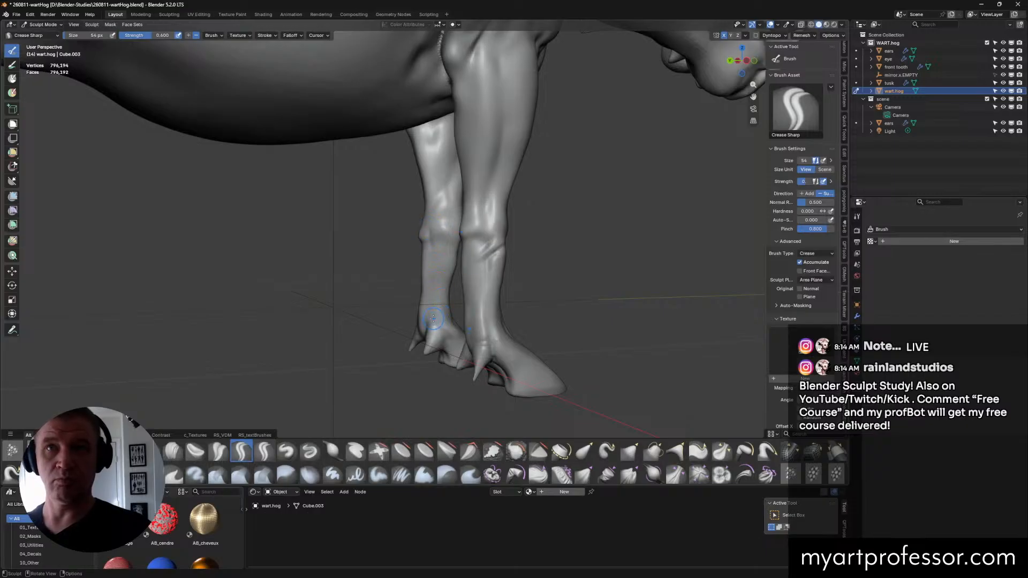
{"action": "left_click_drag", "start_coordinate": [433, 250], "coordinate": [424, 306]}
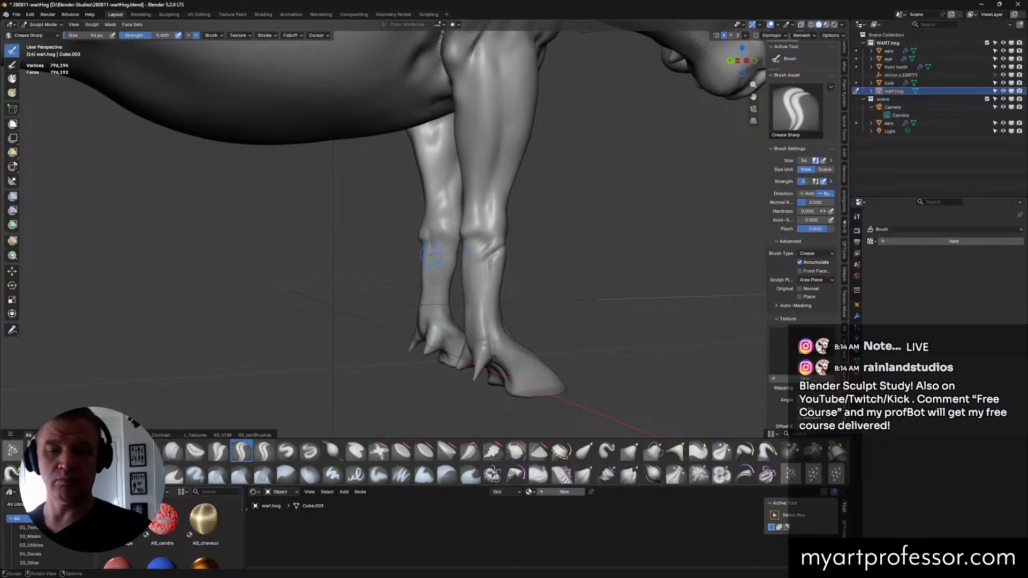
{"action": "middle_click_drag", "start_coordinate": [431, 254], "coordinate": [434, 254]}
{"action": "mouse_move", "coordinate": [430, 328]}
{"action": "middle_mouse_down"}
{"action": "mouse_move", "coordinate": [432, 298]}
{"action": "mouse_move", "coordinate": [444, 298]}
{"action": "middle_mouse_up"}
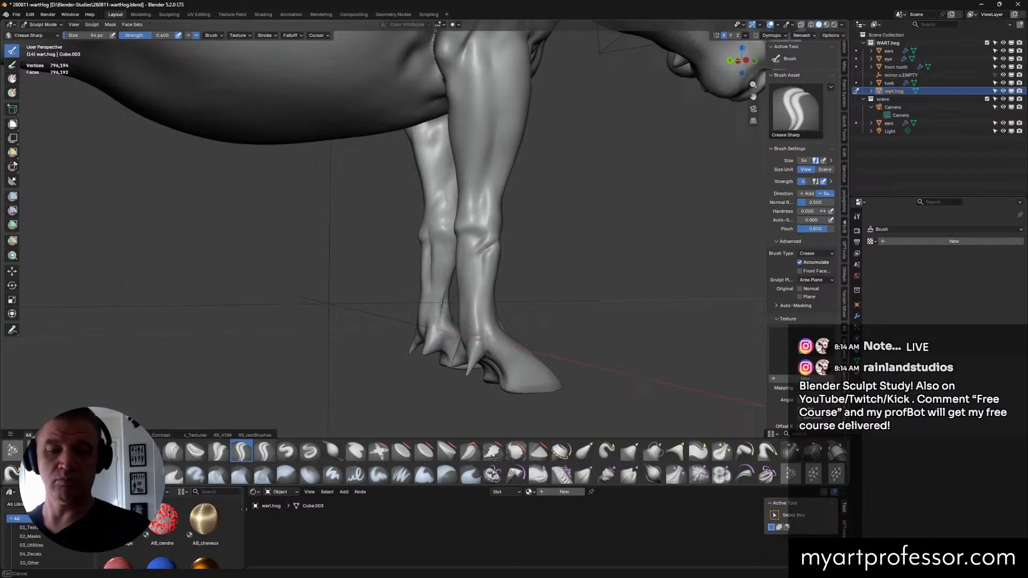
Step: Define the tendon lines down the back of the lower front legs to the dewclaws with the Crease Sharp brush
{"action": "middle_click_drag", "start_coordinate": [430, 329], "coordinate": [455, 300]}
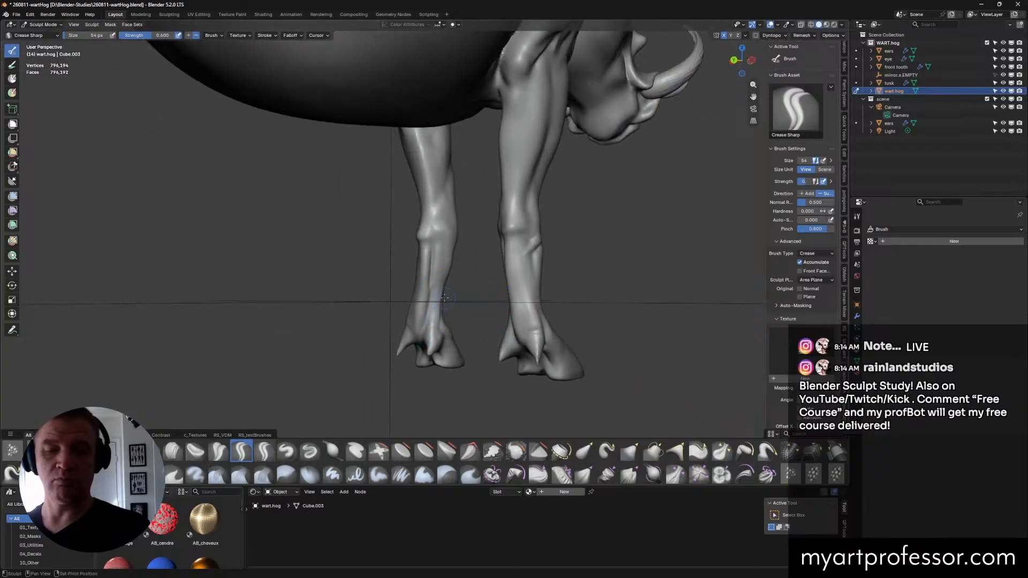
{"action": "middle_click_drag", "start_coordinate": [502, 330], "coordinate": [443, 312]}
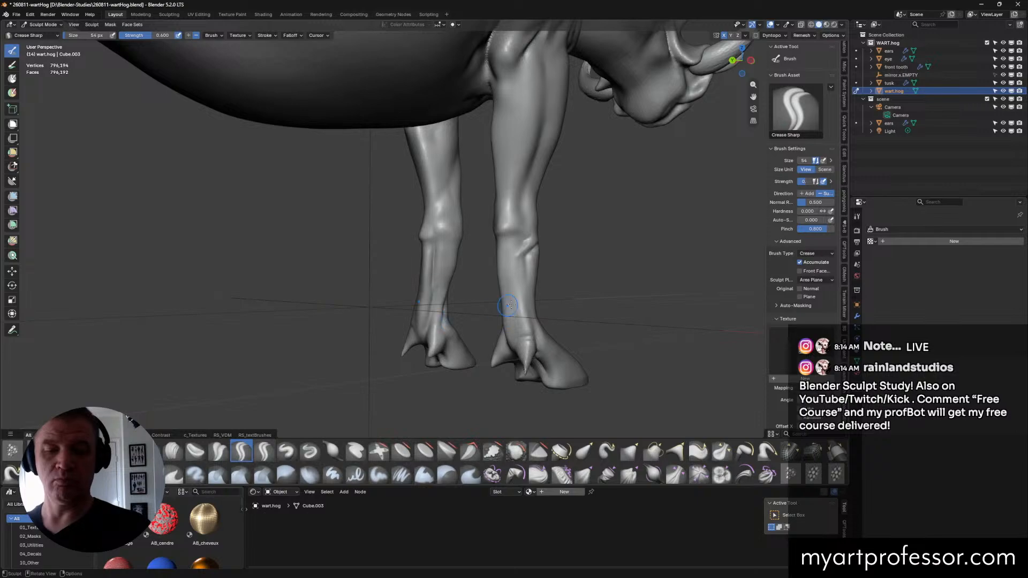
{"action": "mouse_move", "coordinate": [509, 305]}
{"action": "middle_mouse_down"}
{"action": "mouse_move", "coordinate": [518, 293]}
{"action": "mouse_move", "coordinate": [447, 308]}
{"action": "mouse_move", "coordinate": [465, 287]}
{"action": "mouse_move", "coordinate": [468, 300]}
{"action": "mouse_move", "coordinate": [464, 283]}
{"action": "mouse_move", "coordinate": [454, 340]}
{"action": "mouse_move", "coordinate": [453, 305]}
{"action": "middle_mouse_up"}
{"action": "middle_click_drag", "start_coordinate": [437, 352], "coordinate": [500, 360]}
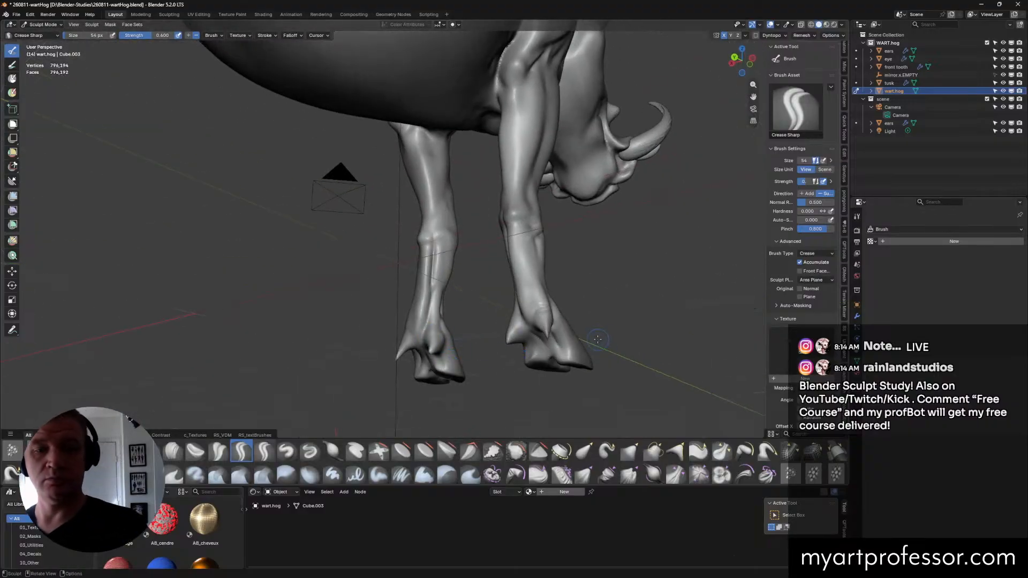
{"action": "middle_click_drag", "start_coordinate": [614, 327], "coordinate": [538, 296]}
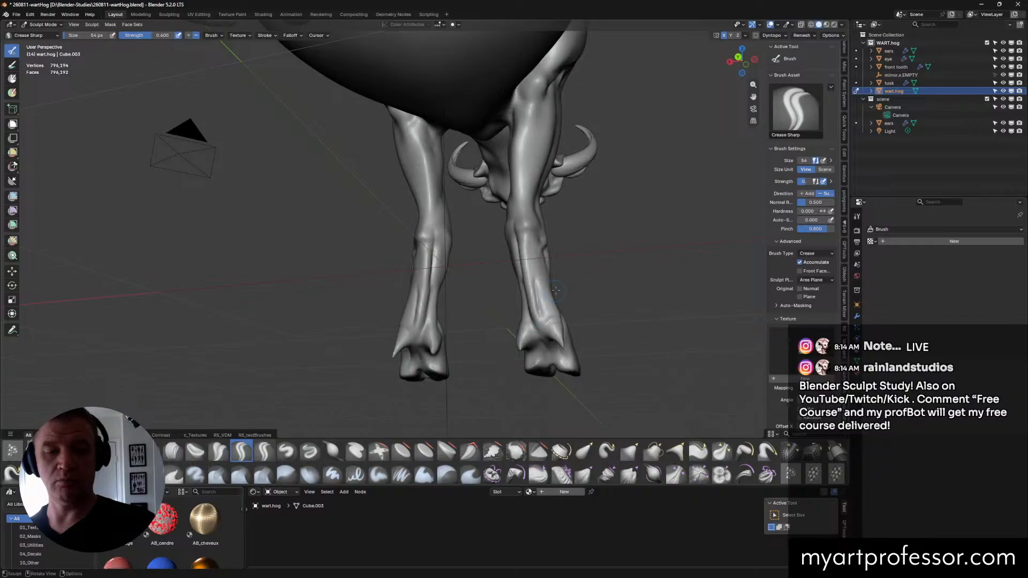
{"action": "middle_click_drag", "start_coordinate": [528, 265], "coordinate": [575, 308]}
Step: Flatten the forms around the creases below the front knees with the Scrape/Fill brush, reducing its size to 32 px
{"action": "left_click", "coordinate": [492, 451]}
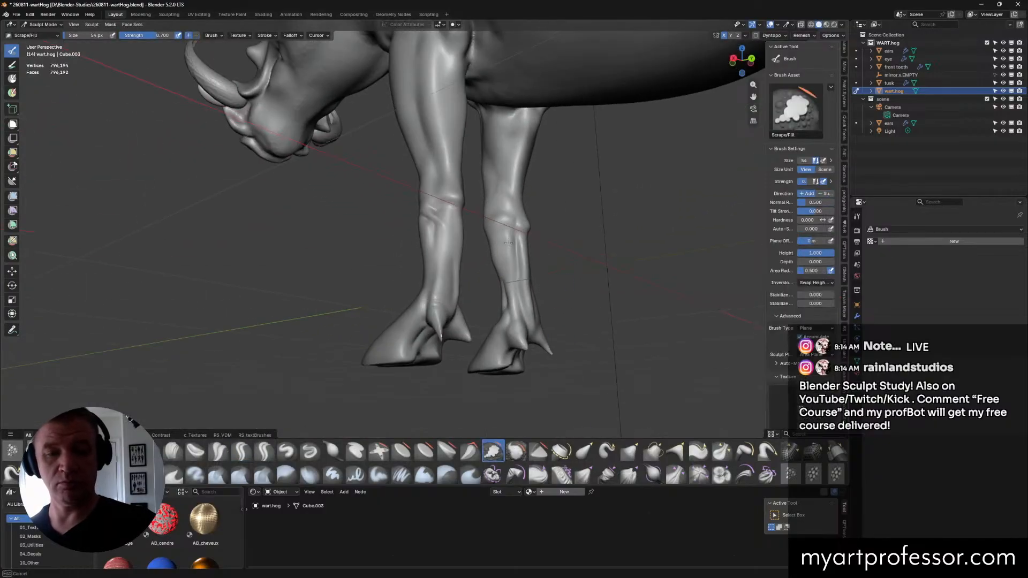
{"action": "mouse_move", "coordinate": [511, 230]}
{"action": "middle_mouse_down"}
{"action": "mouse_move", "coordinate": [501, 219]}
{"action": "mouse_move", "coordinate": [550, 231]}
{"action": "mouse_move", "coordinate": [536, 214]}
{"action": "mouse_move", "coordinate": [554, 201]}
{"action": "mouse_move", "coordinate": [531, 235]}
{"action": "middle_mouse_up"}
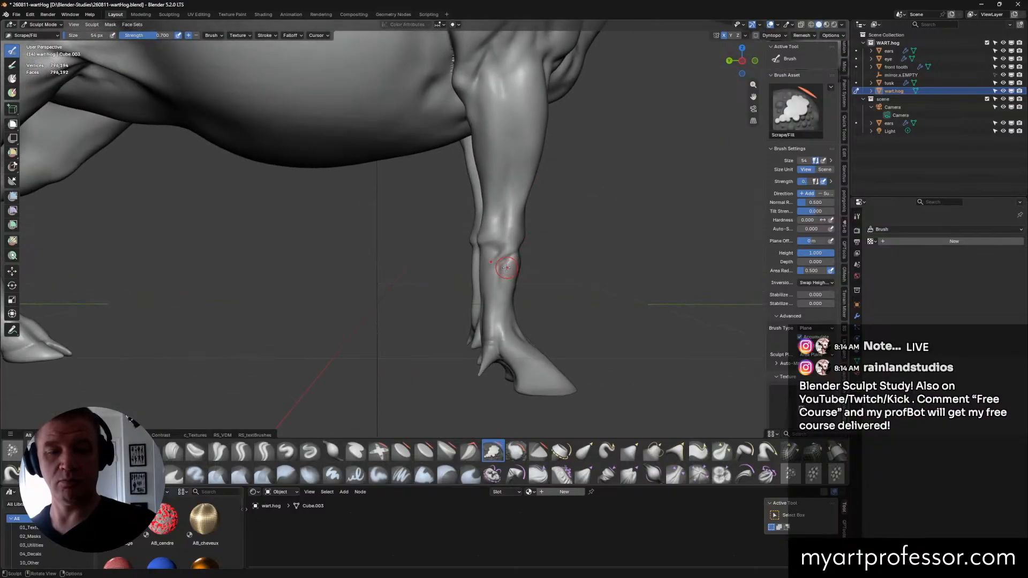
{"action": "key", "text": "f"}
{"action": "left_click", "coordinate": [515, 263]}
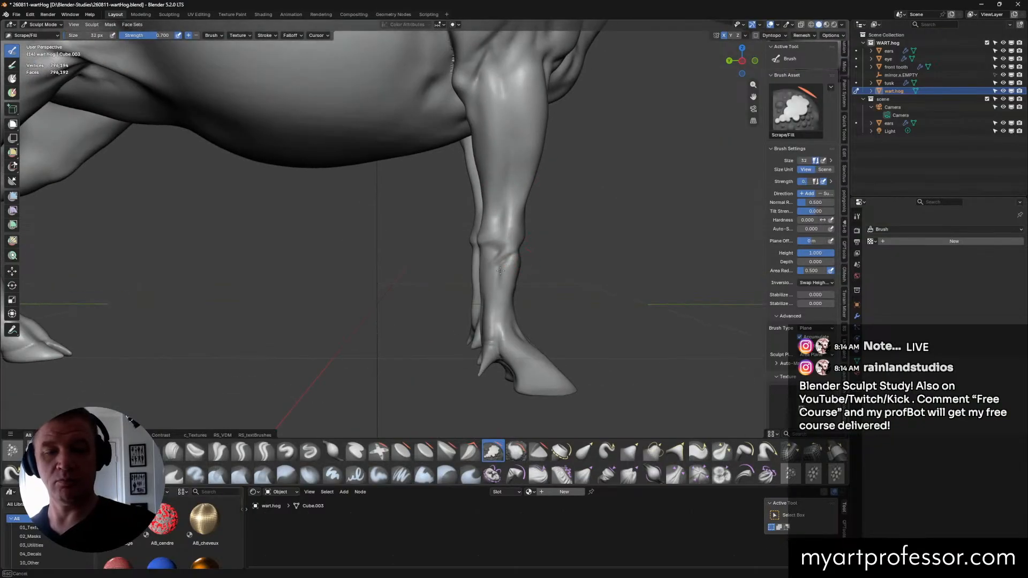
{"action": "middle_click_drag", "start_coordinate": [497, 266], "coordinate": [490, 262]}
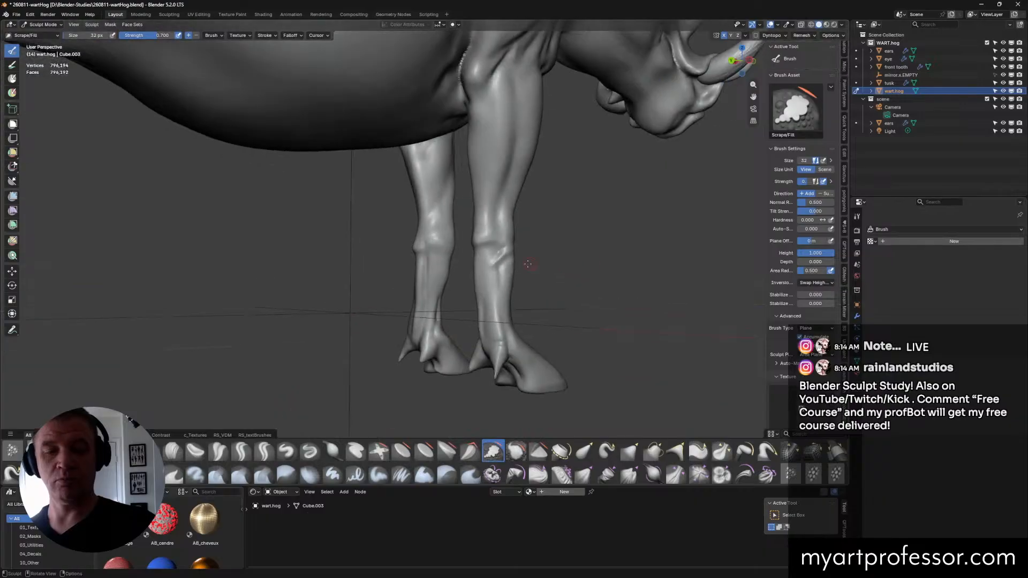
{"action": "middle_click_drag", "start_coordinate": [568, 255], "coordinate": [558, 302]}
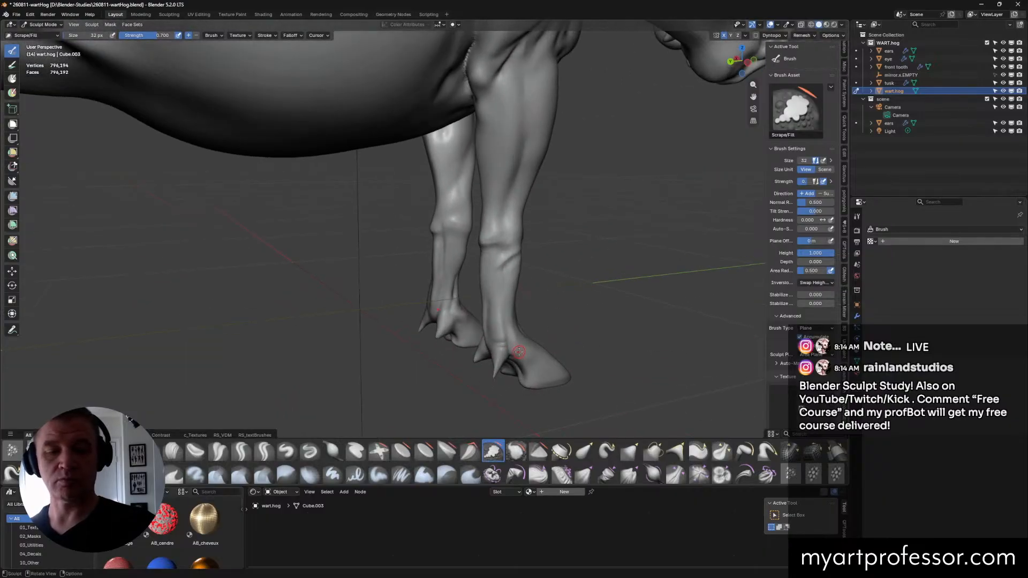
Step: Carve a crease around the upper edge of the front hooves with the Crease Sharp brush at 32 px
{"action": "left_click", "coordinate": [286, 451]}
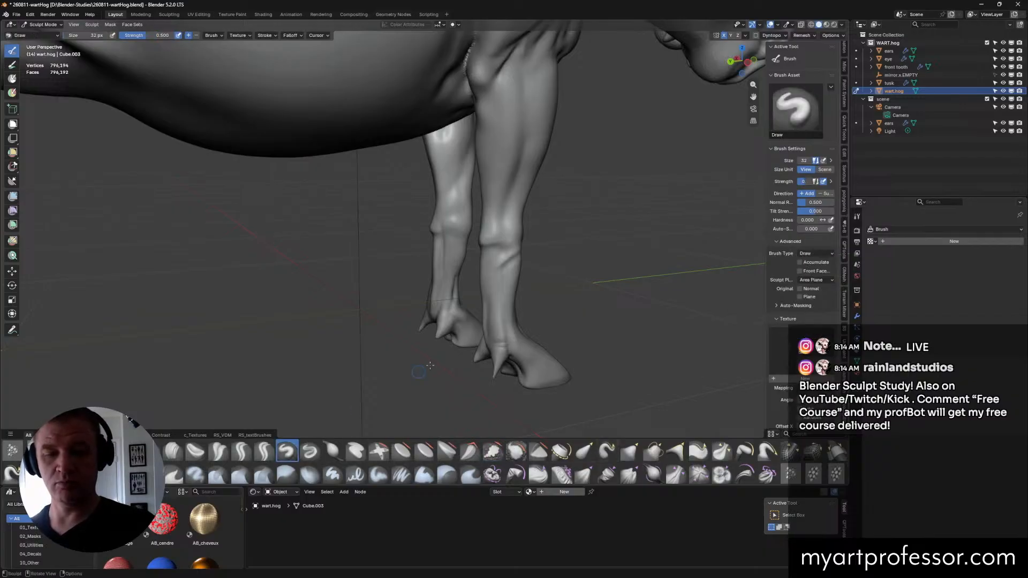
{"action": "mouse_move", "coordinate": [534, 351]}
{"action": "middle_mouse_down"}
{"action": "mouse_move", "coordinate": [486, 316]}
{"action": "mouse_move", "coordinate": [563, 328]}
{"action": "mouse_move", "coordinate": [524, 317]}
{"action": "mouse_move", "coordinate": [546, 342]}
{"action": "mouse_move", "coordinate": [522, 338]}
{"action": "middle_mouse_up"}
{"action": "left_click", "coordinate": [241, 452]}
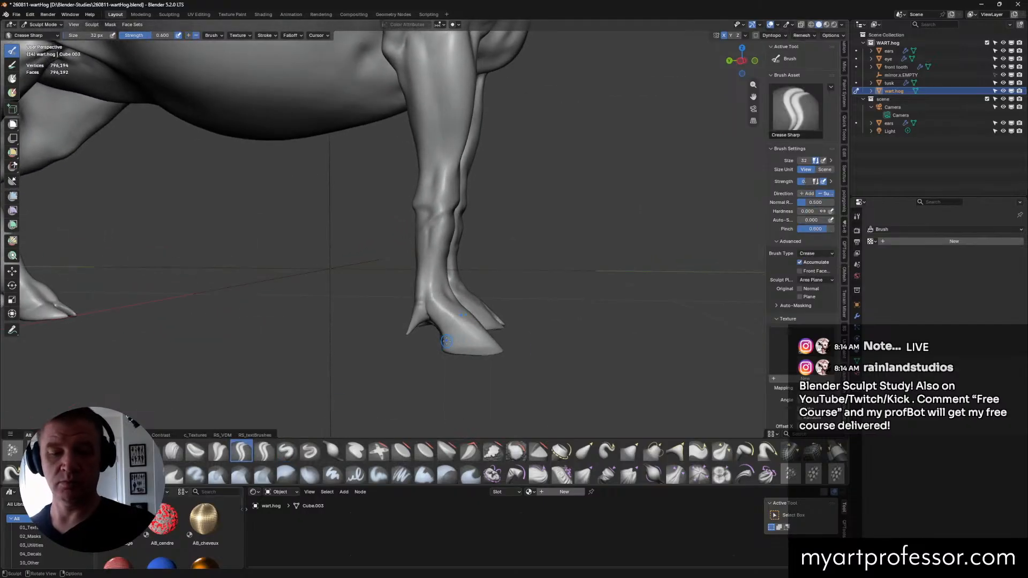
{"action": "middle_click_drag", "start_coordinate": [516, 326], "coordinate": [532, 318]}
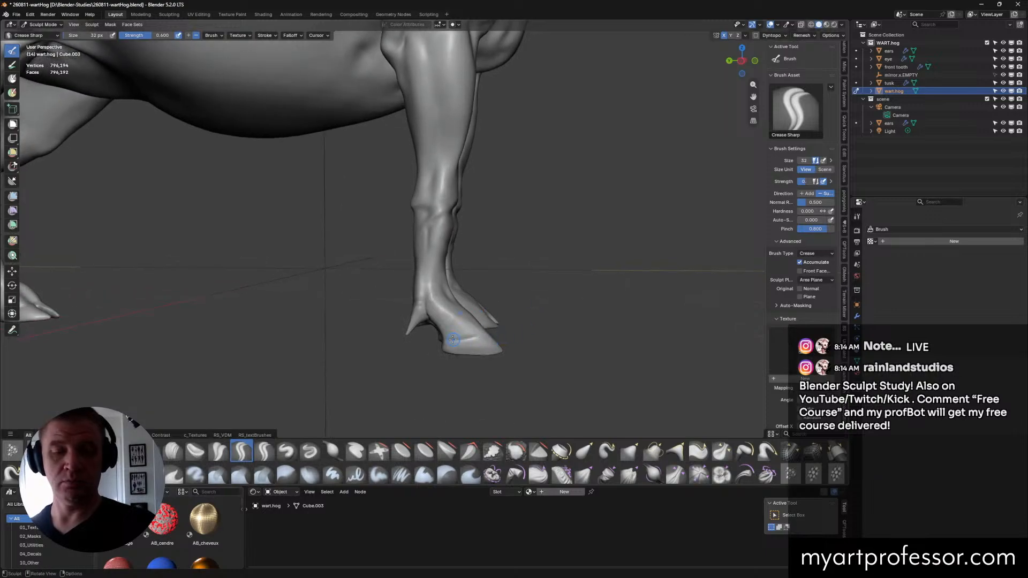
{"action": "middle_click_drag", "start_coordinate": [510, 338], "coordinate": [557, 314]}
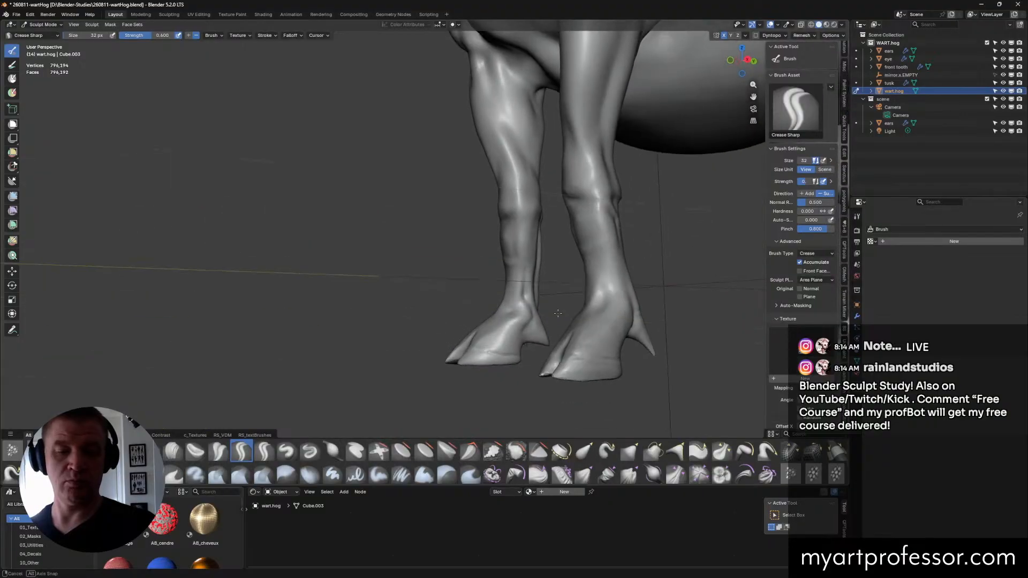
Step: Deepen the creases between the dewclaws at the back of the front feet with a larger Crease Sharp brush and save the file
{"action": "key", "text": "f"}
{"action": "left_click", "coordinate": [566, 341]}
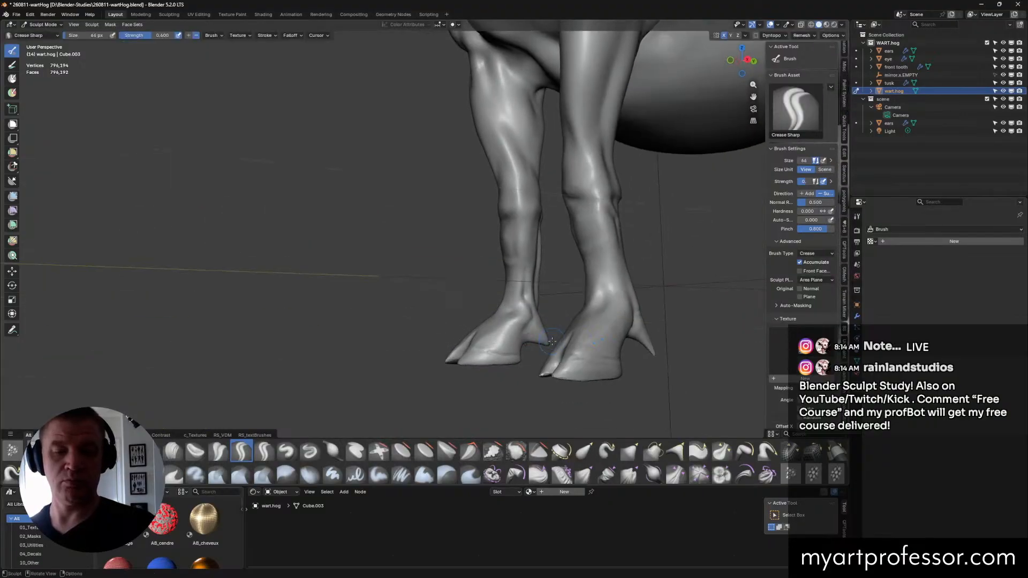
{"action": "mouse_move", "coordinate": [542, 399]}
{"action": "middle_mouse_down"}
{"action": "mouse_move", "coordinate": [537, 331]}
{"action": "mouse_move", "coordinate": [533, 340]}
{"action": "mouse_move", "coordinate": [553, 337]}
{"action": "mouse_move", "coordinate": [555, 311]}
{"action": "mouse_move", "coordinate": [577, 299]}
{"action": "middle_mouse_up"}
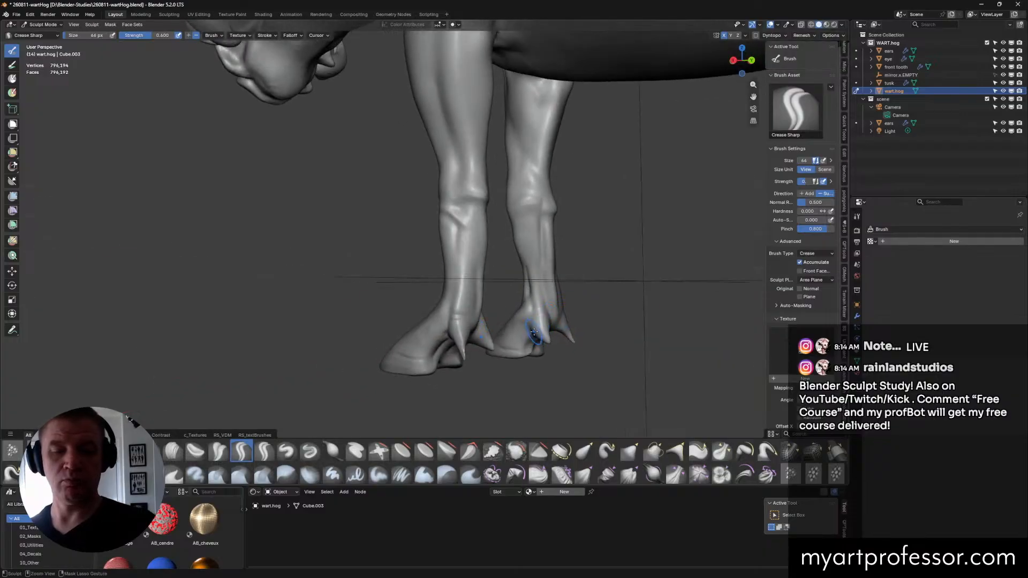
{"action": "middle_click_drag", "start_coordinate": [554, 307], "coordinate": [559, 331]}
{"action": "left_click_drag", "start_coordinate": [534, 321], "coordinate": [548, 321]}
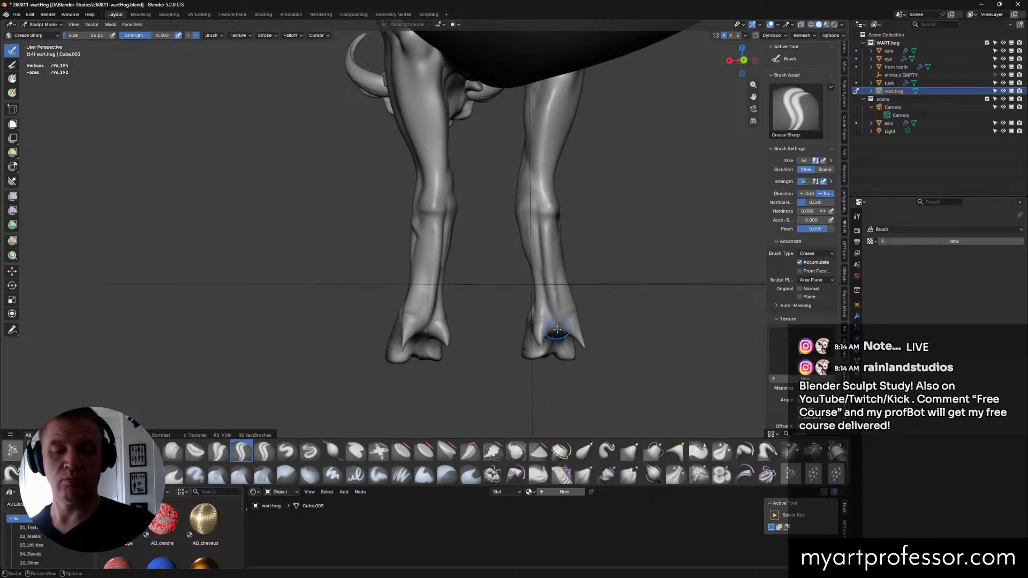
{"action": "middle_click_drag", "start_coordinate": [557, 330], "coordinate": [565, 287]}
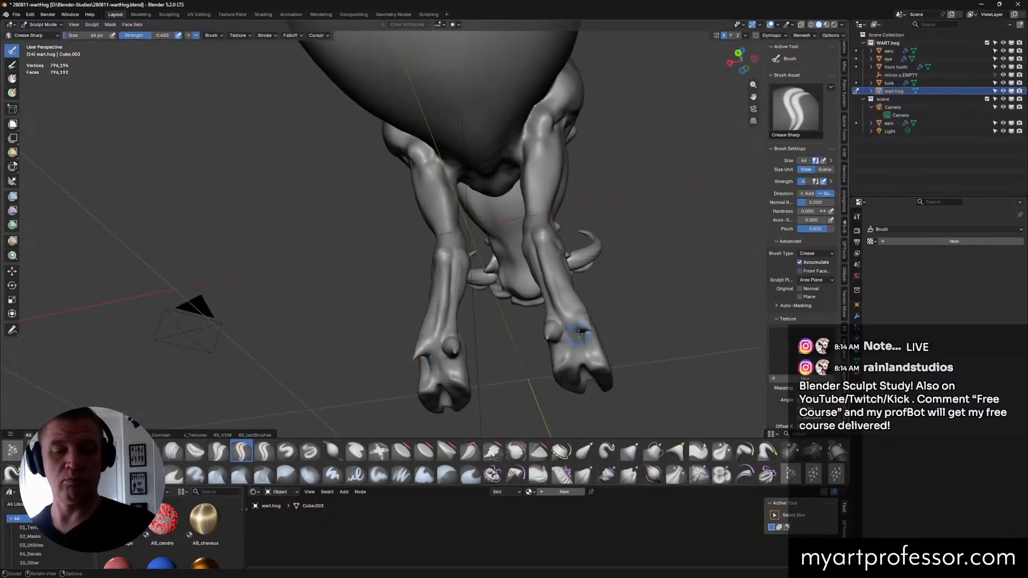
{"action": "middle_click_drag", "start_coordinate": [579, 333], "coordinate": [560, 336]}
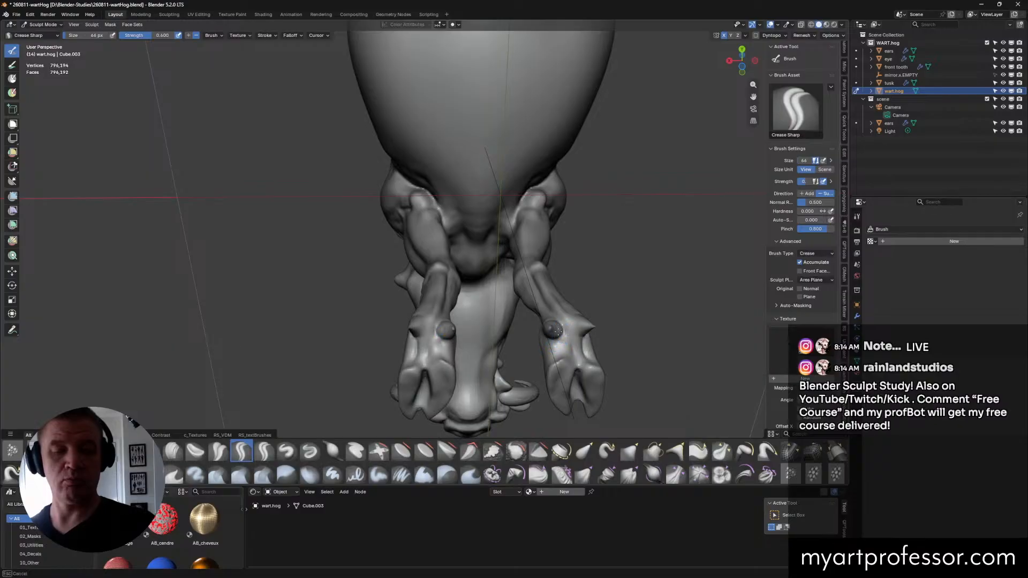
{"action": "mouse_move", "coordinate": [573, 337]}
{"action": "middle_mouse_down"}
{"action": "mouse_move", "coordinate": [562, 337]}
{"action": "mouse_move", "coordinate": [585, 324]}
{"action": "mouse_move", "coordinate": [575, 321]}
{"action": "mouse_move", "coordinate": [594, 328]}
{"action": "mouse_move", "coordinate": [588, 337]}
{"action": "mouse_move", "coordinate": [525, 329]}
{"action": "mouse_move", "coordinate": [495, 292]}
{"action": "mouse_move", "coordinate": [517, 335]}
{"action": "mouse_move", "coordinate": [511, 318]}
{"action": "middle_mouse_up"}
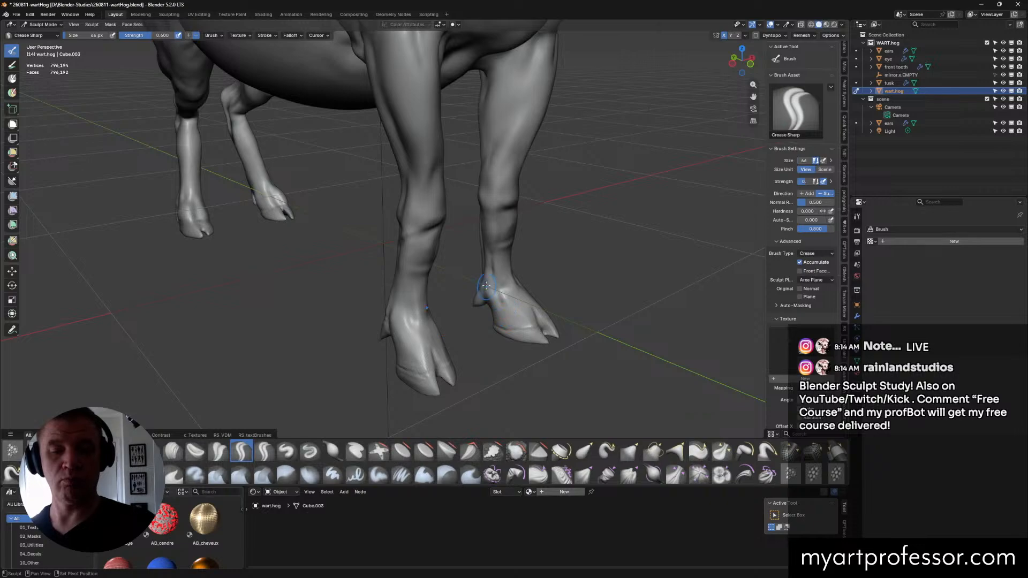
{"action": "mouse_move", "coordinate": [490, 282]}
{"action": "middle_mouse_down"}
{"action": "mouse_move", "coordinate": [526, 282]}
{"action": "mouse_move", "coordinate": [482, 319]}
{"action": "mouse_move", "coordinate": [564, 317]}
{"action": "middle_mouse_up"}
{"action": "key", "text": "ctrl+s"}
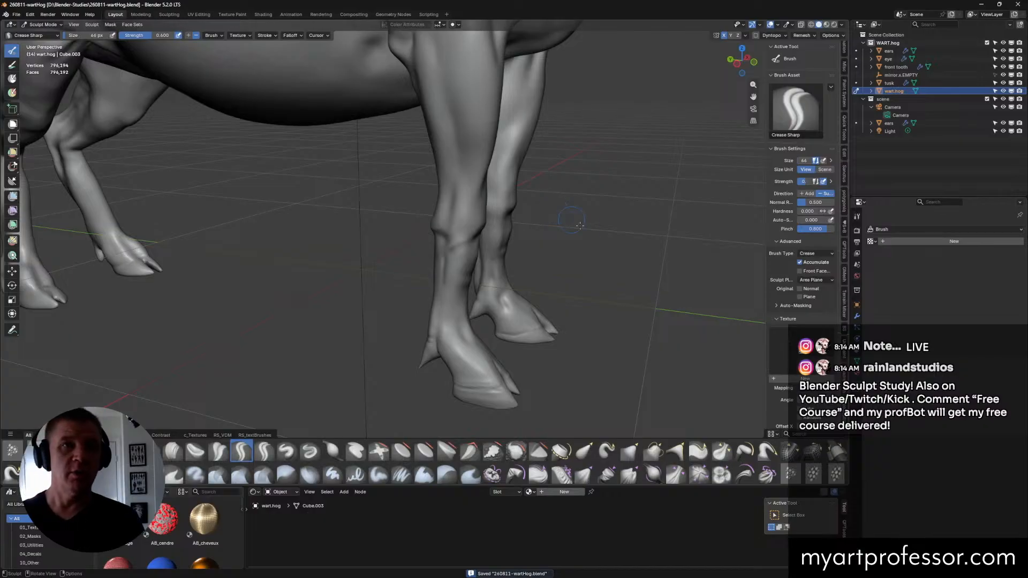
Step: Undo the last crease stroke on the front feet
{"action": "middle_click_drag", "start_coordinate": [580, 224], "coordinate": [566, 232]}
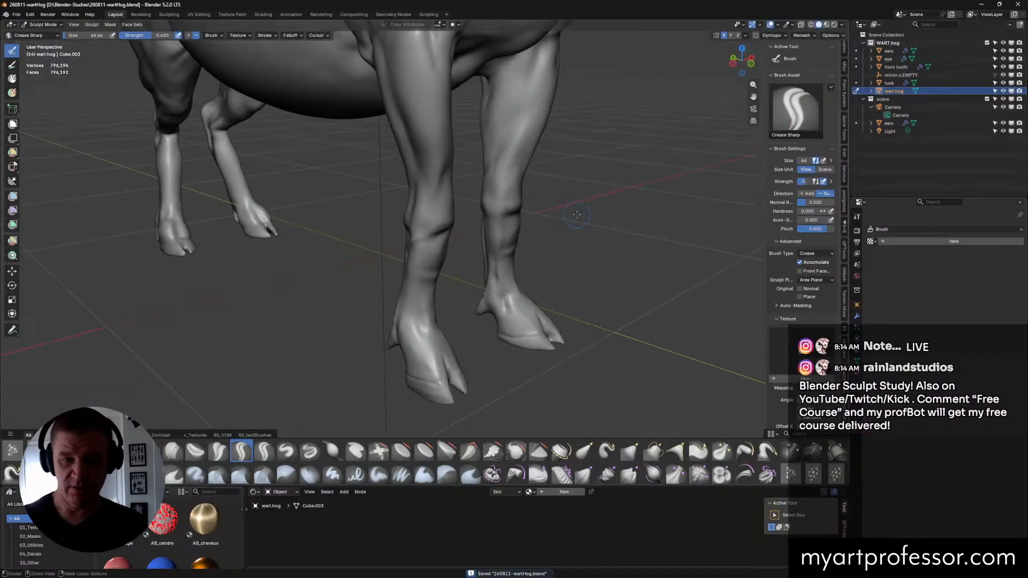
{"action": "key", "text": "ctrl+z"}
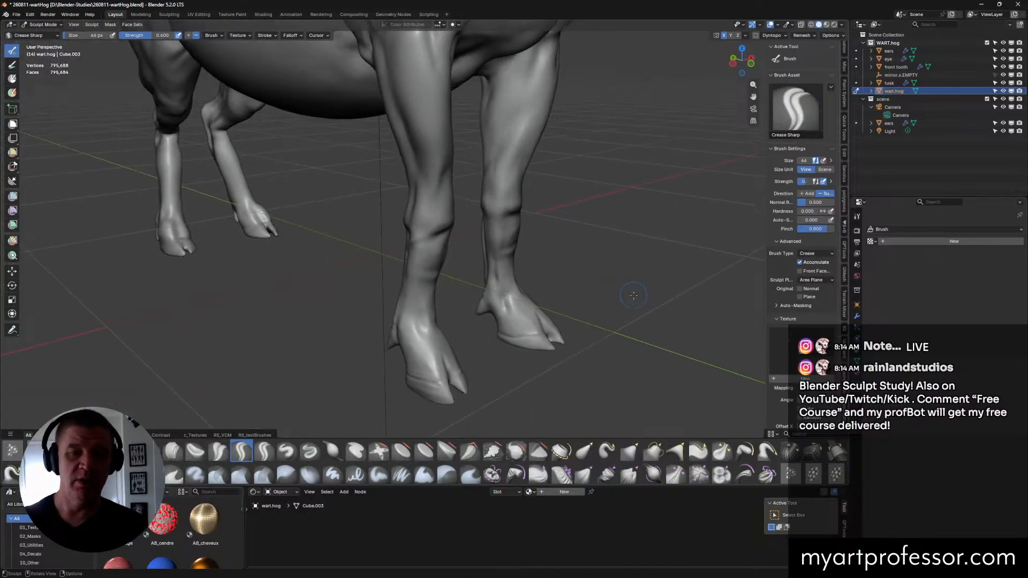
{"action": "mouse_move", "coordinate": [633, 295]}
{"action": "middle_mouse_down"}
{"action": "mouse_move", "coordinate": [559, 345]}
{"action": "mouse_move", "coordinate": [648, 245]}
{"action": "mouse_move", "coordinate": [447, 221]}
{"action": "middle_mouse_up"}
{"action": "scroll", "coordinate": [438, 340], "scroll_direction": "up", "scroll_amount": 4}
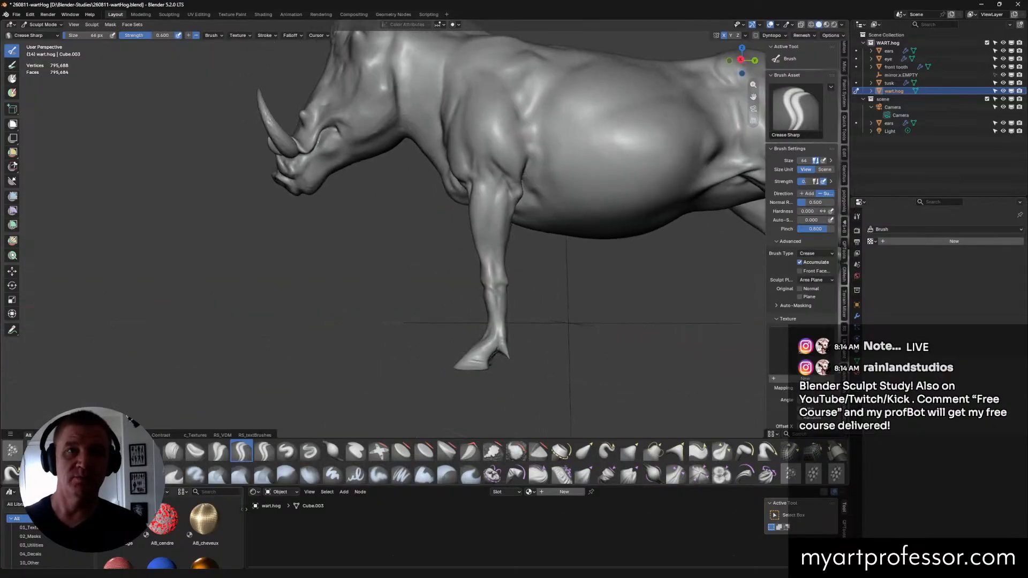
Step: Bend the dewclaws on the back of the front feet into a new angle with the Pose brush at 64 px
{"action": "middle_click_drag", "start_coordinate": [438, 340], "coordinate": [449, 367]}
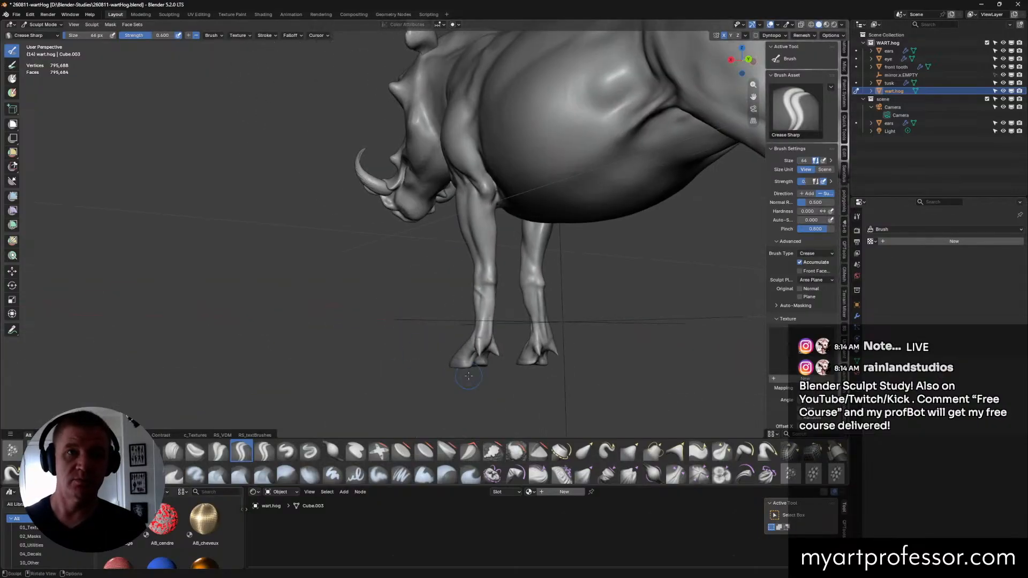
{"action": "key", "text": "KP_3"}
{"action": "scroll", "coordinate": [561, 362], "scroll_direction": "up", "scroll_amount": 4}
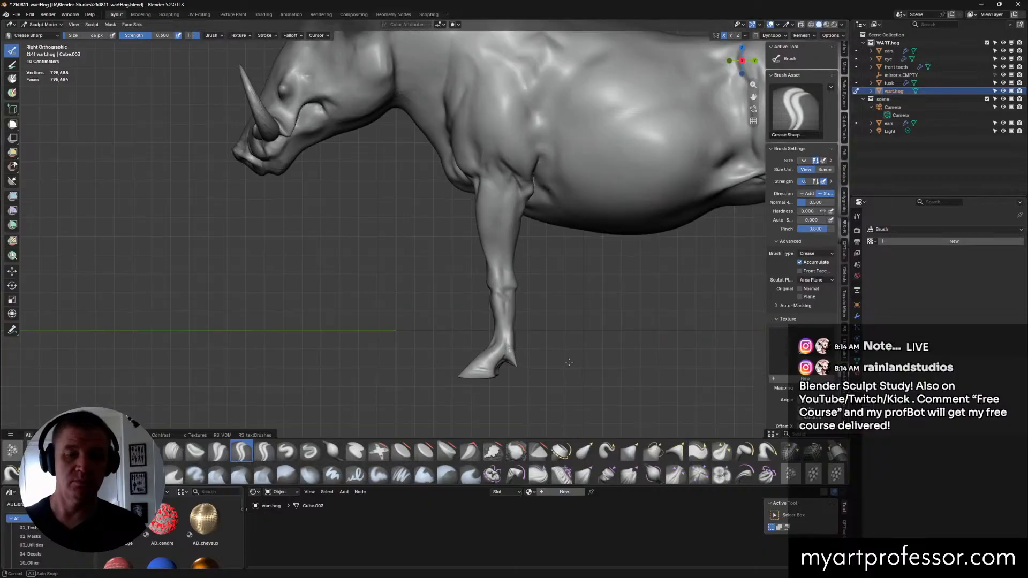
{"action": "scroll", "coordinate": [546, 348], "scroll_direction": "up", "scroll_amount": 3}
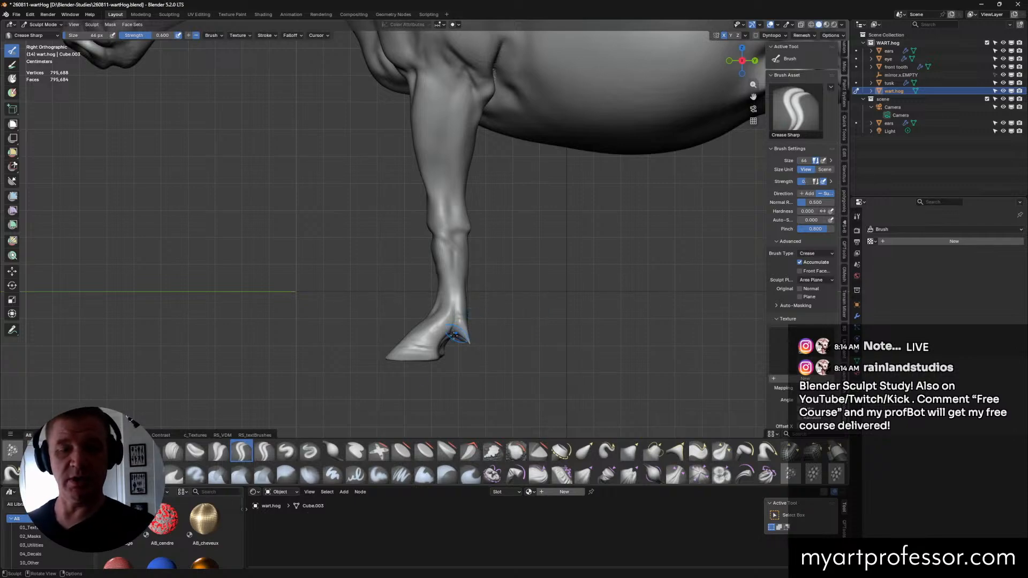
{"action": "left_click", "coordinate": [744, 451]}
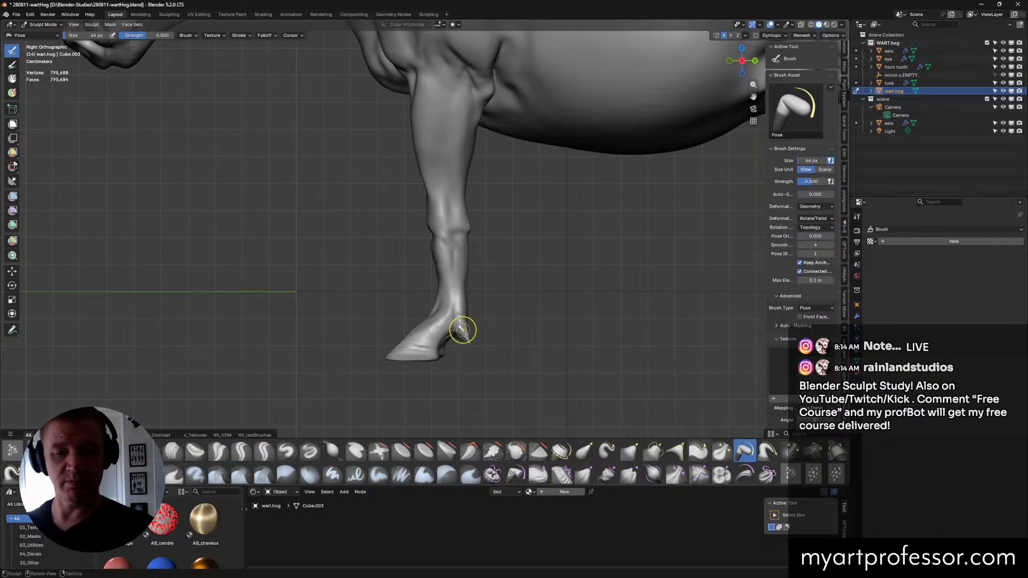
{"action": "left_click_drag", "start_coordinate": [462, 330], "coordinate": [461, 339]}
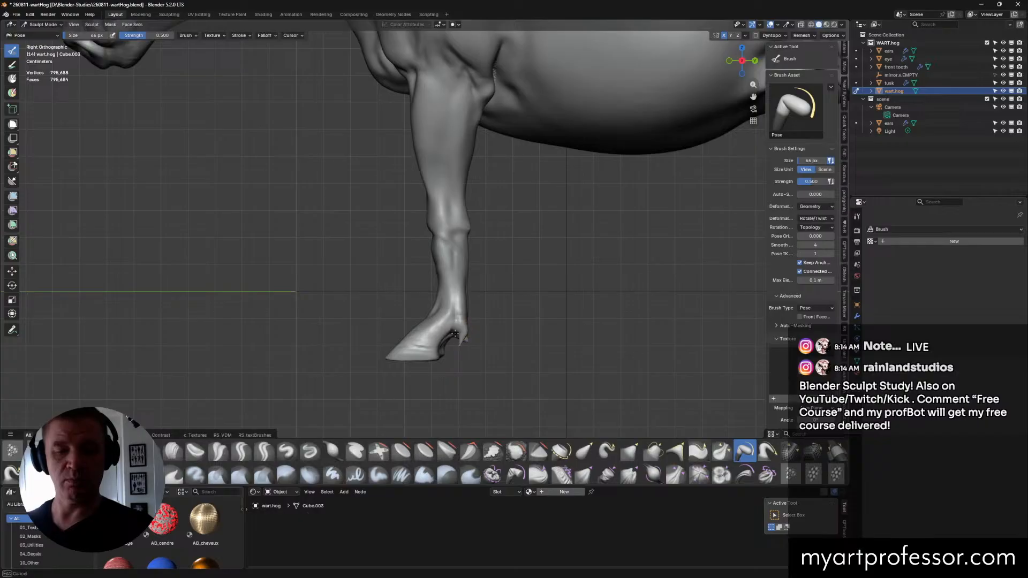
{"action": "mouse_move", "coordinate": [461, 342]}
{"action": "middle_mouse_down"}
{"action": "mouse_move", "coordinate": [479, 351]}
{"action": "mouse_move", "coordinate": [455, 343]}
{"action": "mouse_move", "coordinate": [459, 335]}
{"action": "middle_mouse_up"}
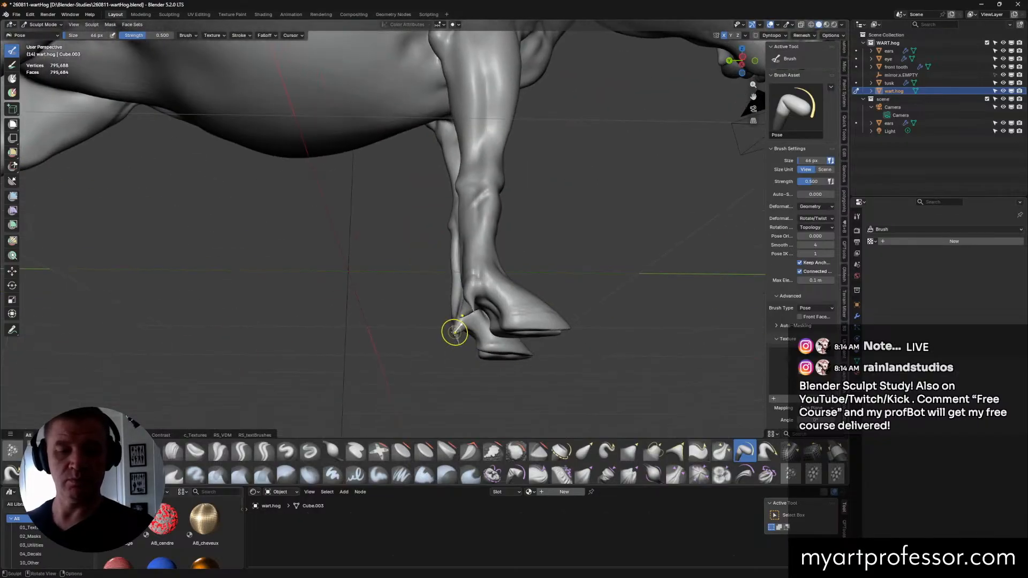
{"action": "left_click_drag", "start_coordinate": [454, 329], "coordinate": [477, 343]}
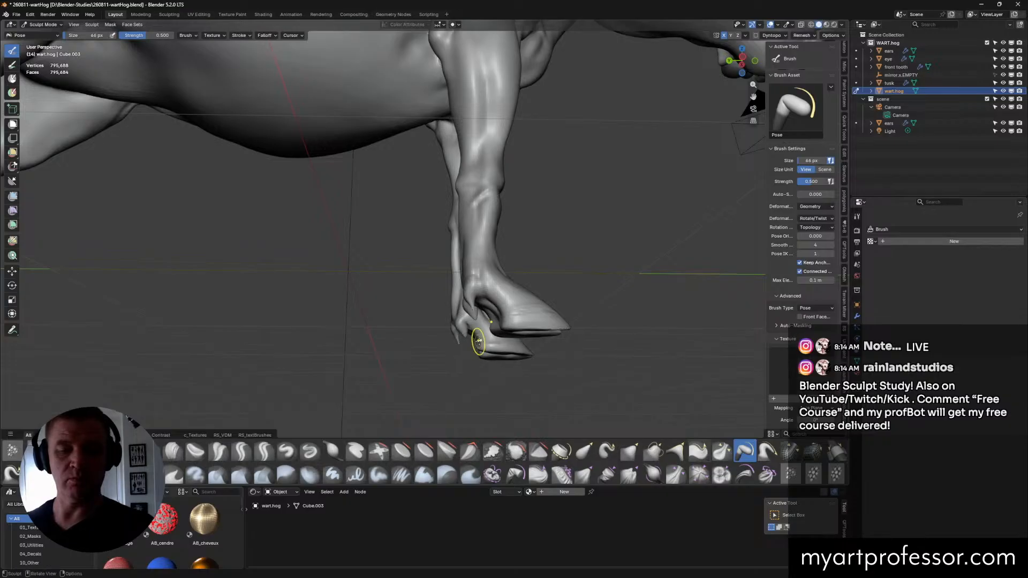
{"action": "middle_click_drag", "start_coordinate": [477, 342], "coordinate": [692, 356]}
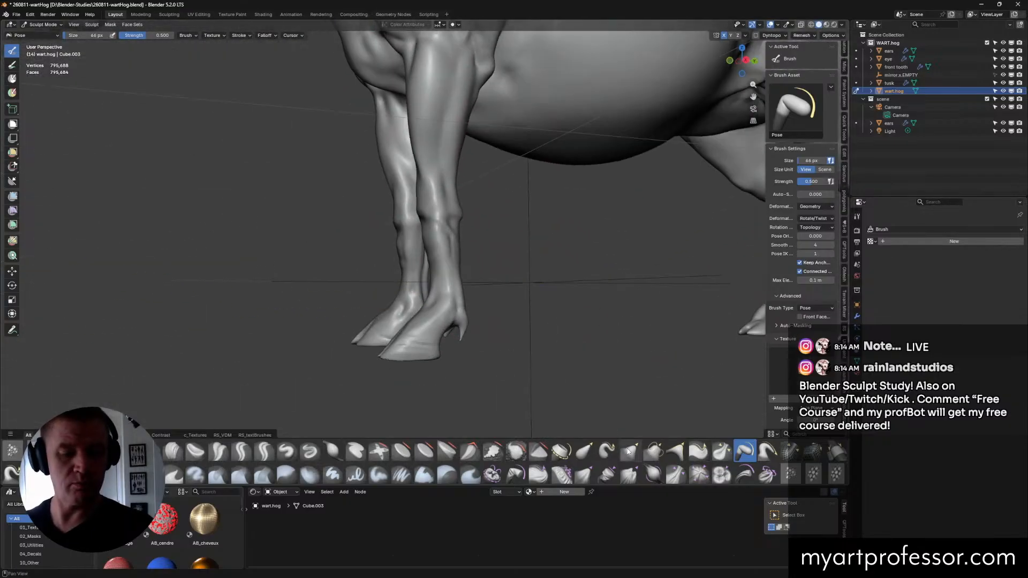
Step: Reshape the side profile of the front dewclaws and tuck them toward the foot with the Grab brush at 100 px
{"action": "left_click", "coordinate": [630, 451]}
{"action": "key", "text": "KP_3"}
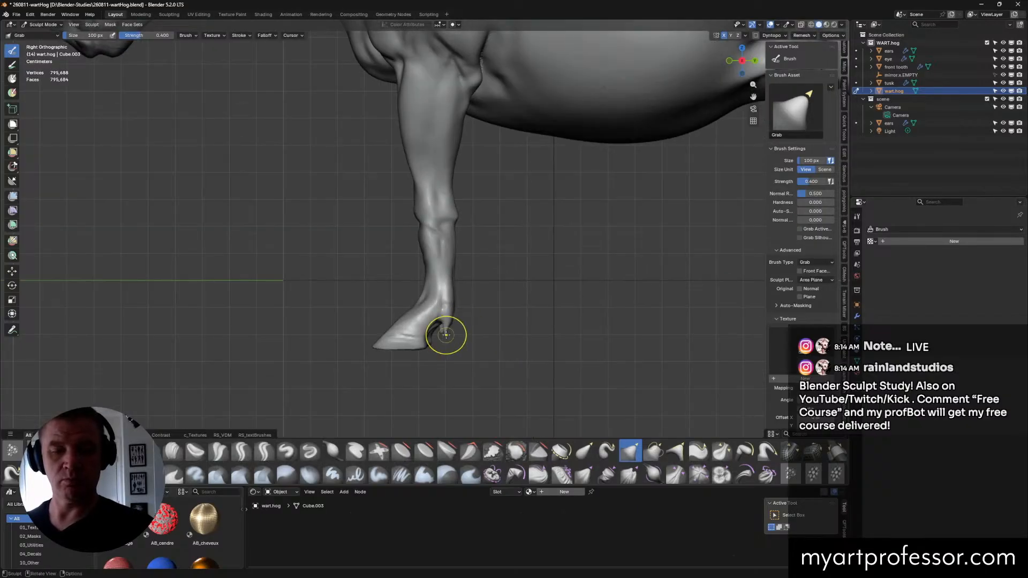
{"action": "left_click_drag", "start_coordinate": [449, 331], "coordinate": [448, 314]}
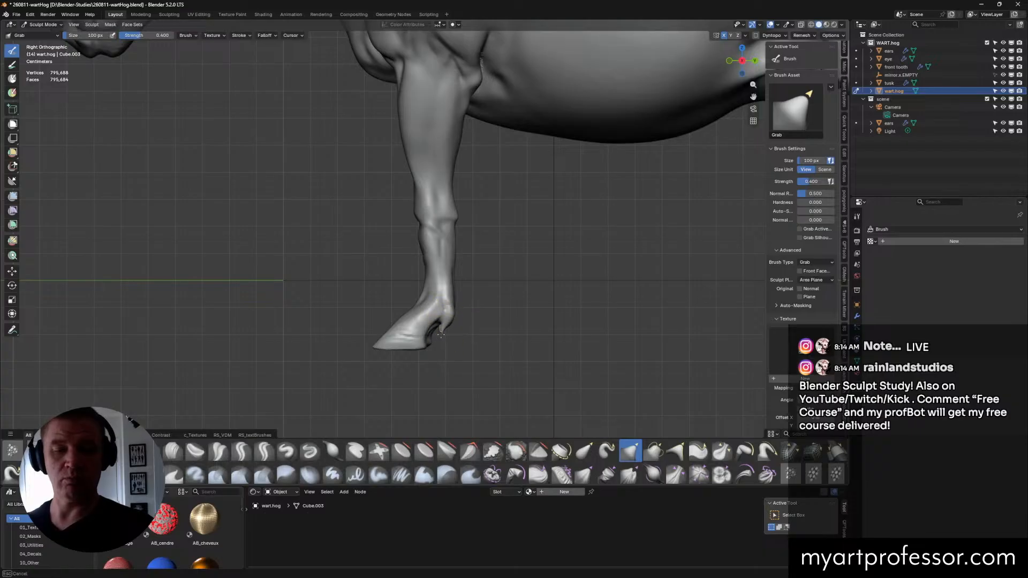
{"action": "left_click_drag", "start_coordinate": [441, 334], "coordinate": [448, 326]}
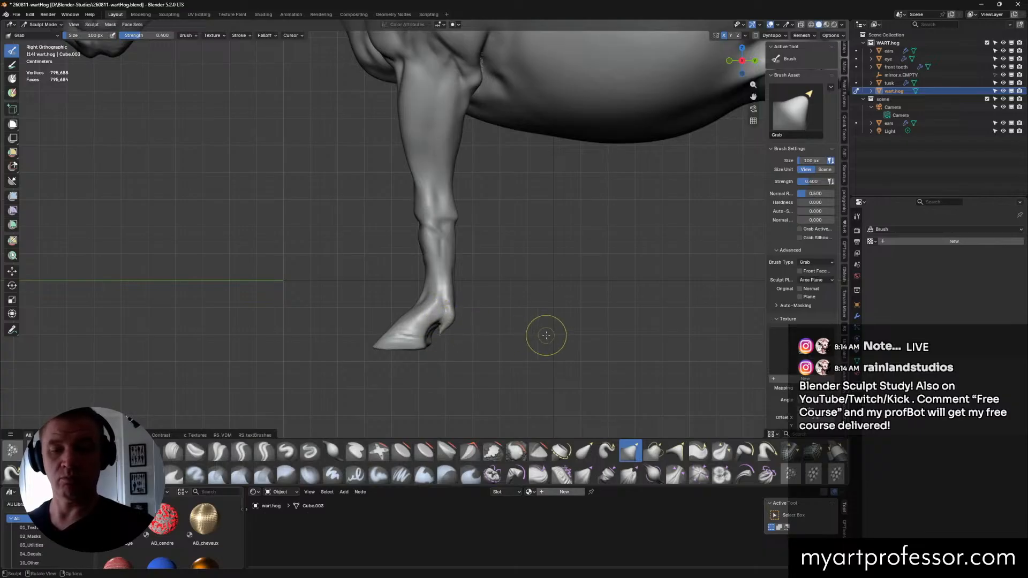
Step: Adjust the dewclaw tips from below and behind the front feet with the Grab brush
{"action": "middle_click_drag", "start_coordinate": [546, 335], "coordinate": [487, 339]}
{"action": "left_click_drag", "start_coordinate": [481, 330], "coordinate": [478, 343]}
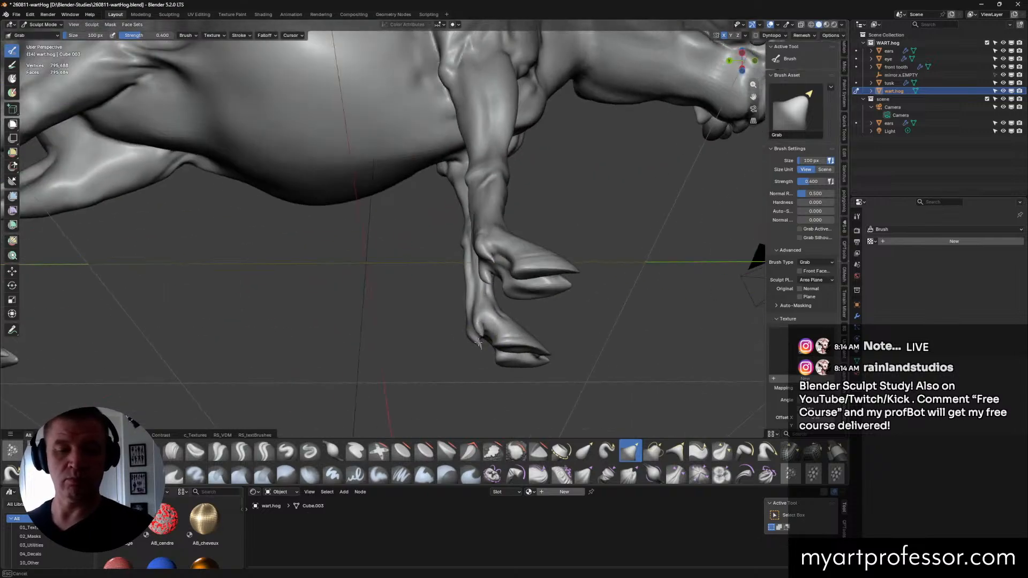
{"action": "middle_click_drag", "start_coordinate": [500, 343], "coordinate": [615, 362]}
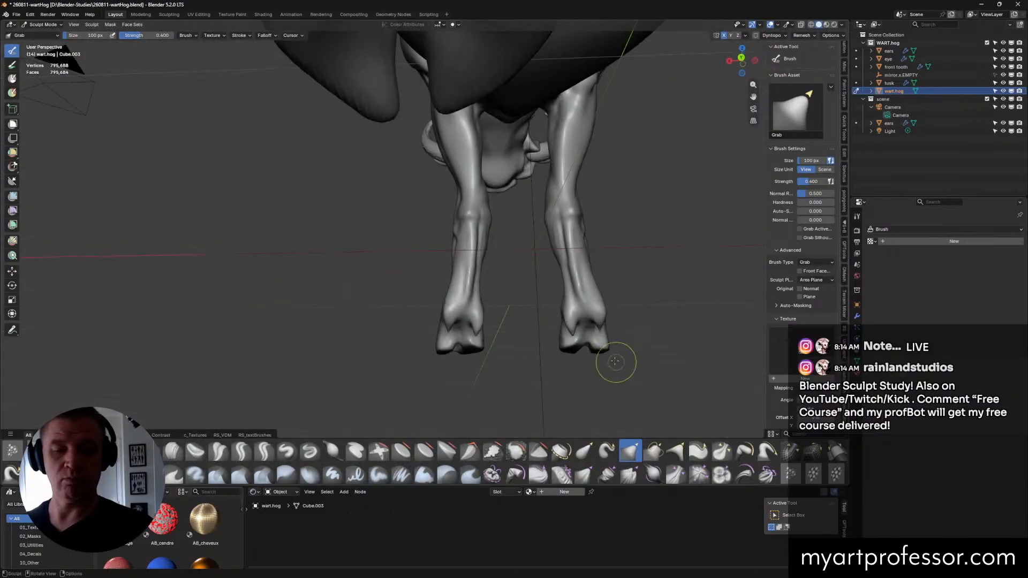
{"action": "left_click_drag", "start_coordinate": [476, 331], "coordinate": [484, 335]}
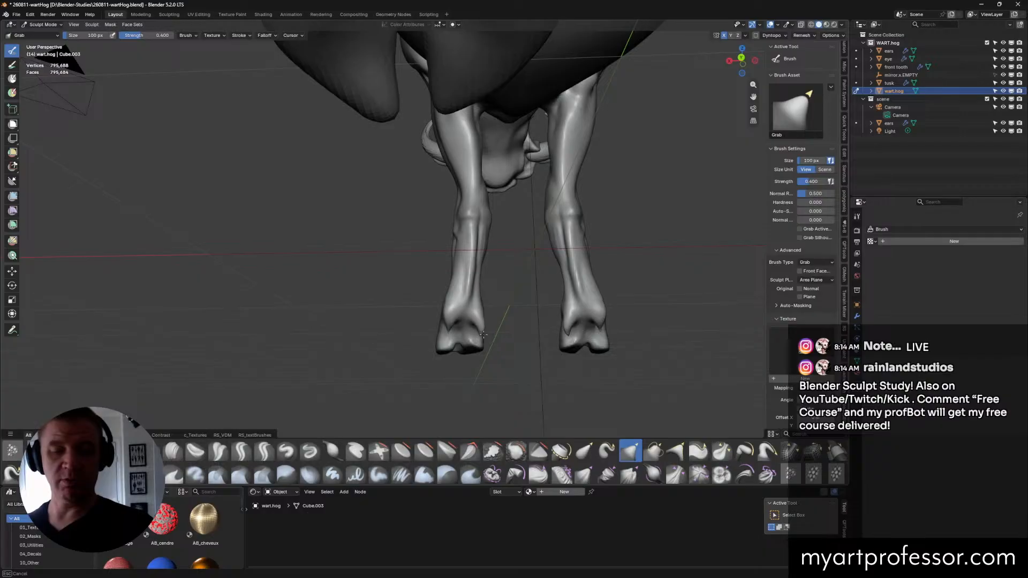
{"action": "middle_click_drag", "start_coordinate": [509, 334], "coordinate": [546, 337]}
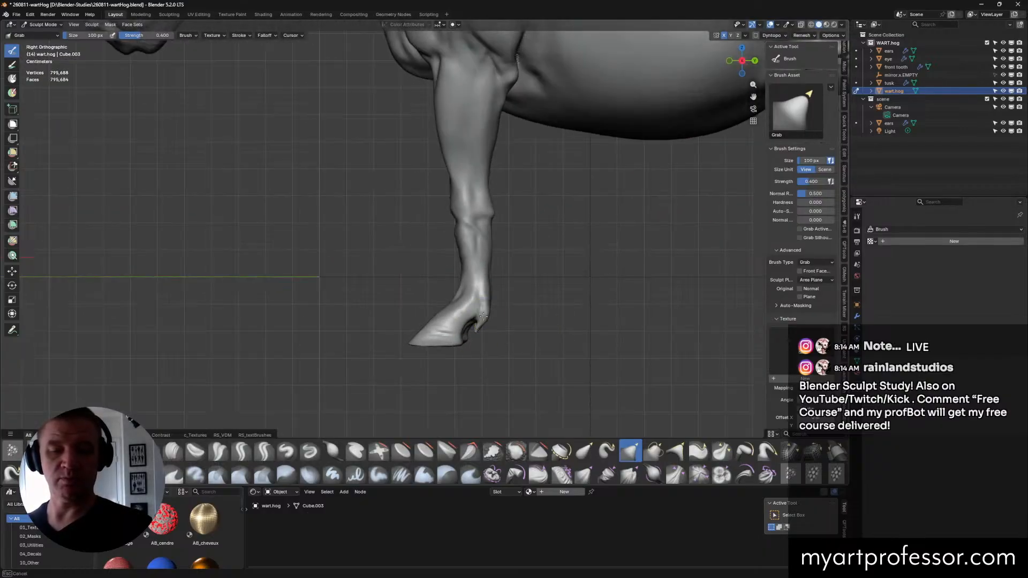
Step: Refine the rear contour above the front dewclaws with the Grab brush reduced to 62 px and save the file
{"action": "middle_click_drag", "start_coordinate": [512, 326], "coordinate": [449, 351]}
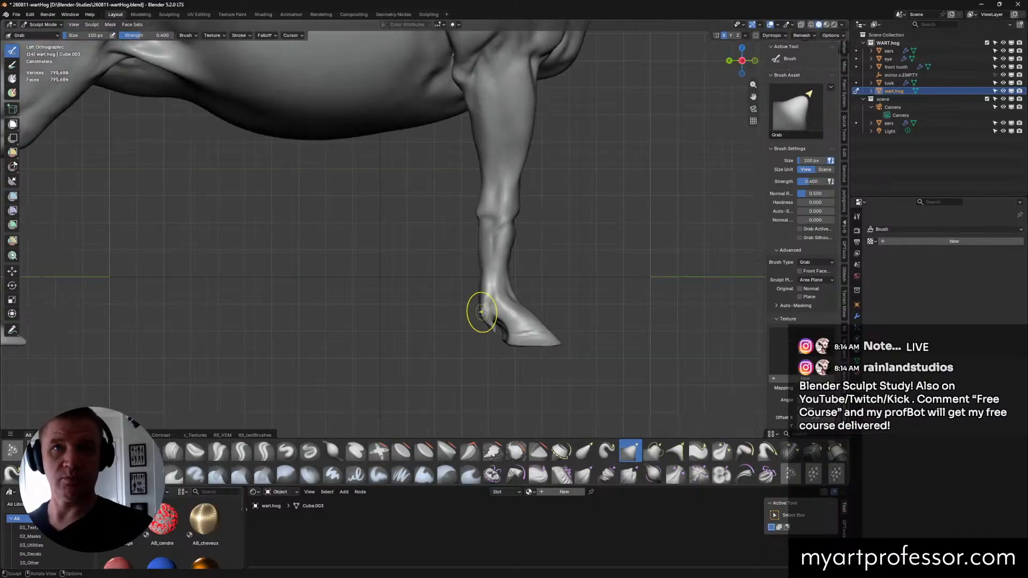
{"action": "middle_click_drag", "start_coordinate": [447, 337], "coordinate": [450, 334], "text": "shift"}
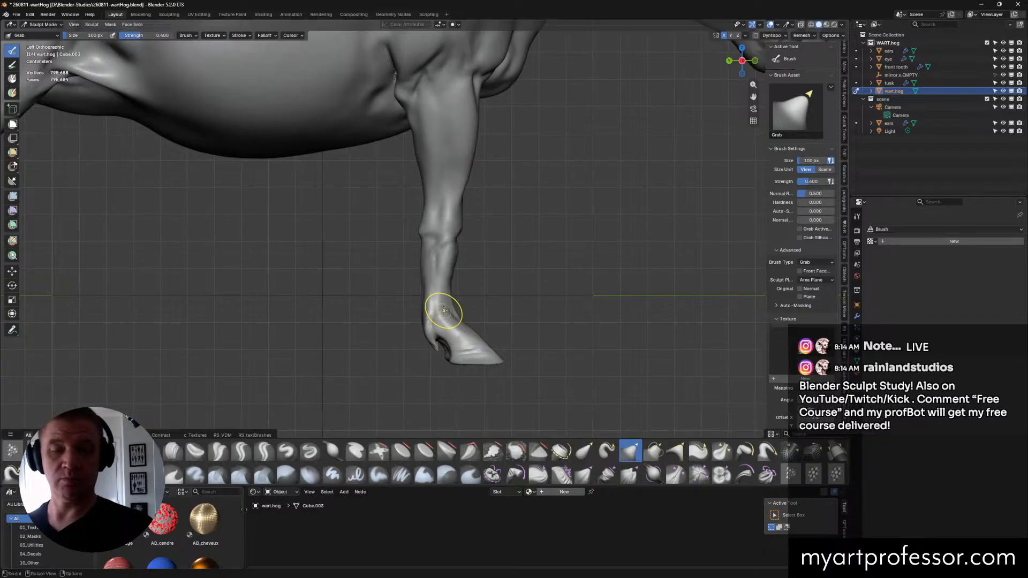
{"action": "left_click_drag", "start_coordinate": [432, 320], "coordinate": [433, 320]}
{"action": "left_click", "coordinate": [424, 325]}
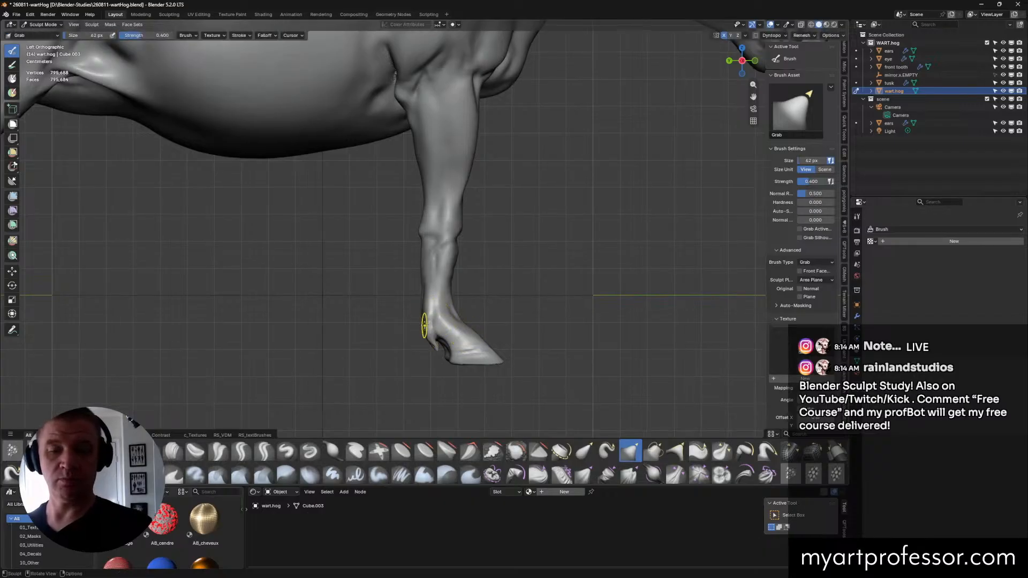
{"action": "mouse_move", "coordinate": [484, 320]}
{"action": "middle_mouse_down"}
{"action": "mouse_move", "coordinate": [654, 319]}
{"action": "mouse_move", "coordinate": [506, 314]}
{"action": "mouse_move", "coordinate": [502, 305]}
{"action": "mouse_move", "coordinate": [417, 330]}
{"action": "mouse_move", "coordinate": [429, 314]}
{"action": "mouse_move", "coordinate": [513, 329]}
{"action": "middle_mouse_up"}
{"action": "key", "text": "bracketright"}
{"action": "key", "text": "bracketright"}
{"action": "key", "text": "bracketright"}
{"action": "key", "text": "ctrl+s"}
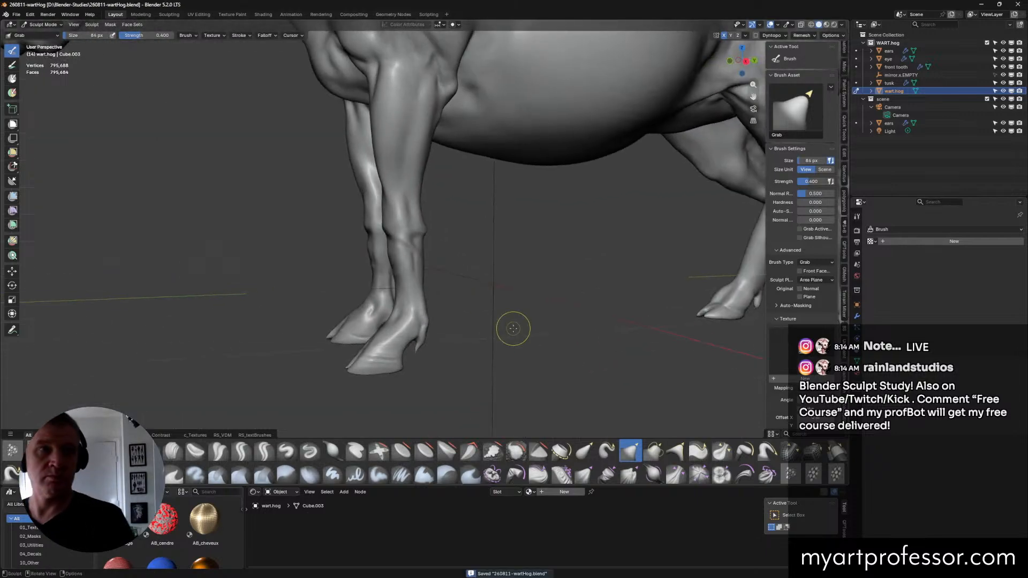
Step: Sharpen the crease just below the front knees with the Crease Sharp brush at 32 px
{"action": "mouse_move", "coordinate": [417, 215]}
{"action": "middle_mouse_down"}
{"action": "mouse_move", "coordinate": [484, 204]}
{"action": "mouse_move", "coordinate": [536, 211]}
{"action": "mouse_move", "coordinate": [535, 262]}
{"action": "mouse_move", "coordinate": [471, 271]}
{"action": "mouse_move", "coordinate": [454, 259]}
{"action": "mouse_move", "coordinate": [405, 258]}
{"action": "middle_mouse_up"}
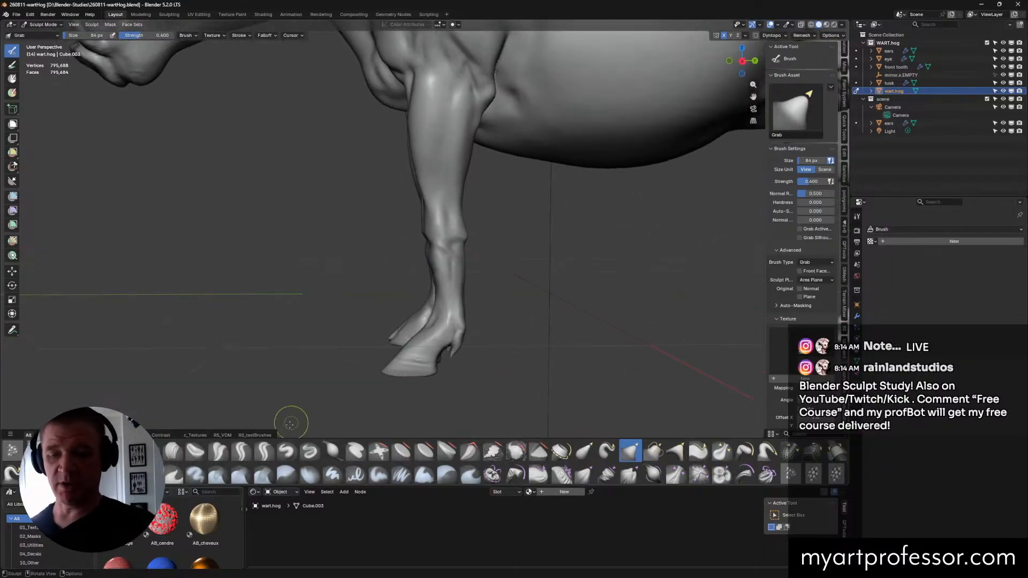
{"action": "left_click", "coordinate": [241, 451]}
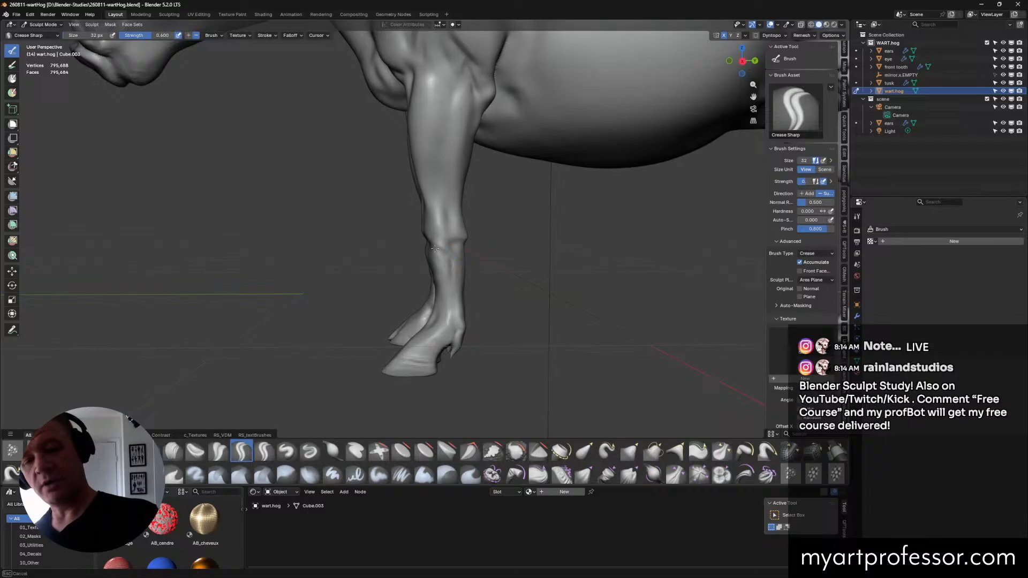
{"action": "mouse_move", "coordinate": [466, 260]}
{"action": "middle_mouse_down"}
{"action": "mouse_move", "coordinate": [443, 250]}
{"action": "mouse_move", "coordinate": [526, 288]}
{"action": "mouse_move", "coordinate": [523, 322]}
{"action": "middle_mouse_up"}
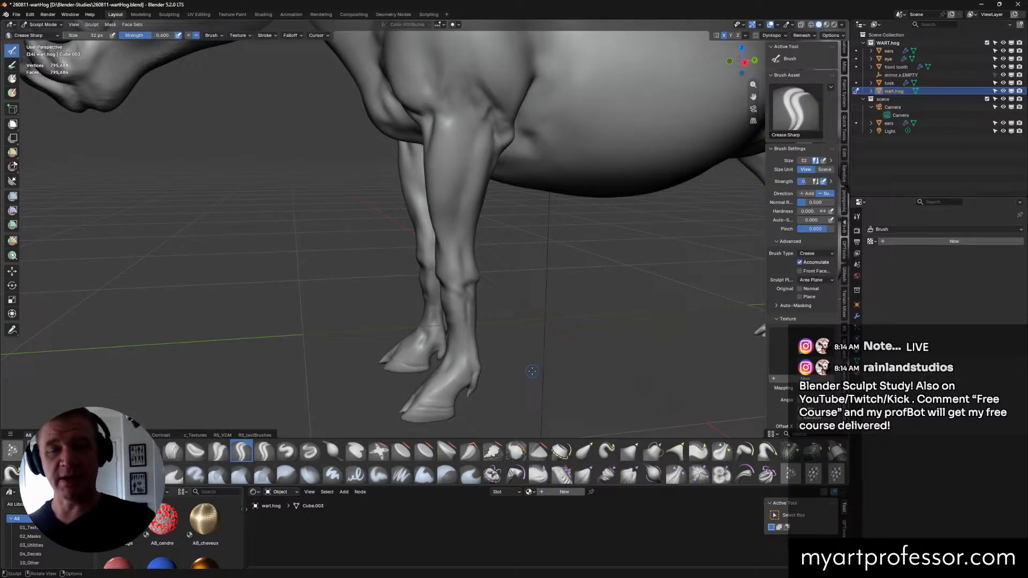
Step: Adjust the front contour of the lower front legs below the knees with the Grab brush at 62 px
{"action": "mouse_move", "coordinate": [511, 324]}
{"action": "middle_mouse_down", "text": "alt"}
{"action": "mouse_move", "coordinate": [501, 338]}
{"action": "mouse_move", "coordinate": [493, 286]}
{"action": "mouse_move", "coordinate": [592, 315]}
{"action": "mouse_move", "coordinate": [514, 323]}
{"action": "middle_mouse_up", "text": "alt"}
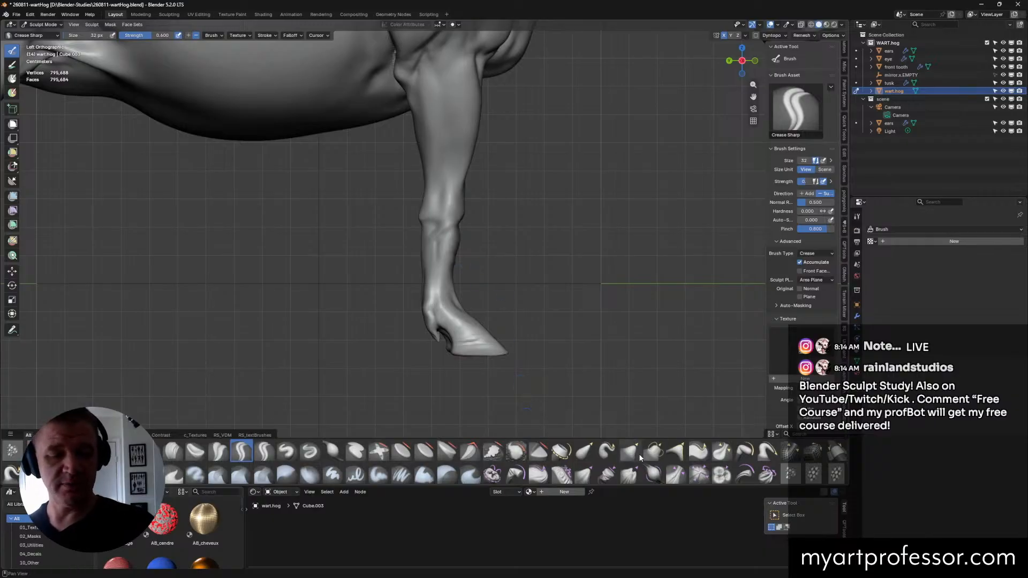
{"action": "left_click", "coordinate": [629, 452]}
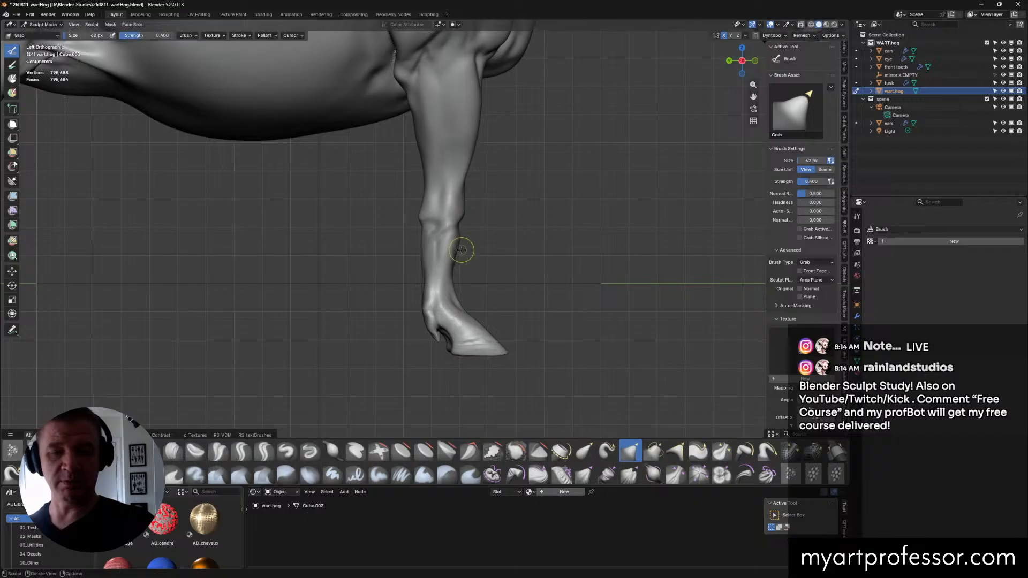
{"action": "left_click_drag", "start_coordinate": [459, 248], "coordinate": [455, 255]}
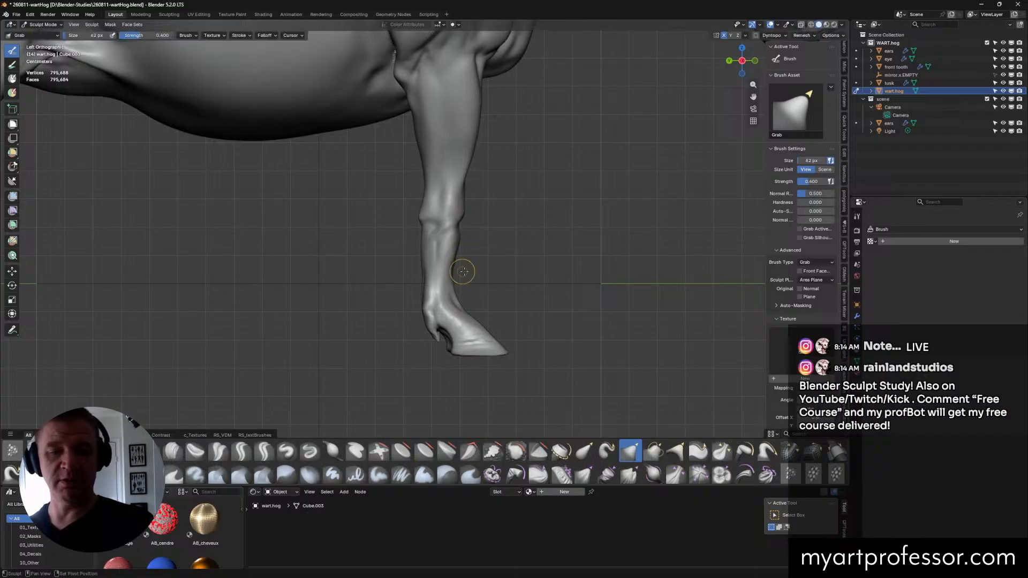
Step: Define the forms on the front of the lower front legs down to the feet with the Crease Sharp brush at 62 px
{"action": "mouse_move", "coordinate": [464, 271]}
{"action": "middle_mouse_down"}
{"action": "mouse_move", "coordinate": [471, 246]}
{"action": "mouse_move", "coordinate": [457, 238]}
{"action": "middle_mouse_up"}
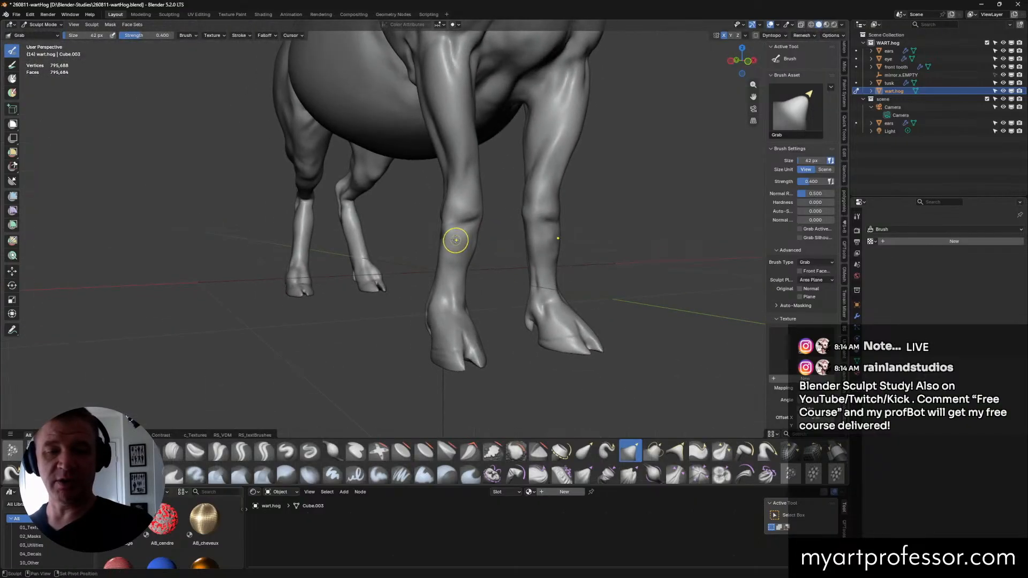
{"action": "left_click", "coordinate": [241, 451]}
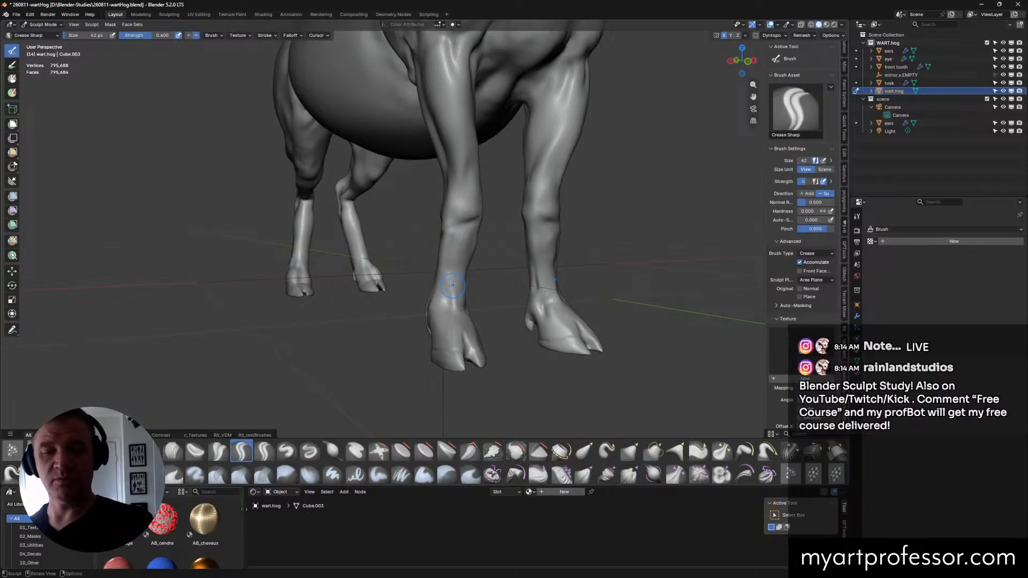
{"action": "middle_click_drag", "start_coordinate": [475, 301], "coordinate": [478, 233]}
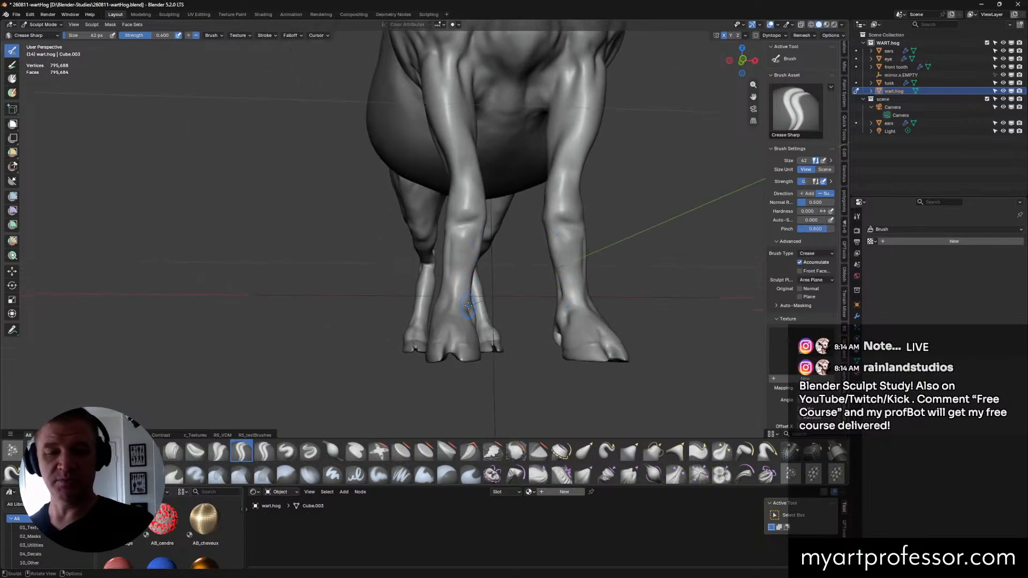
{"action": "middle_click_drag", "start_coordinate": [467, 305], "coordinate": [485, 321]}
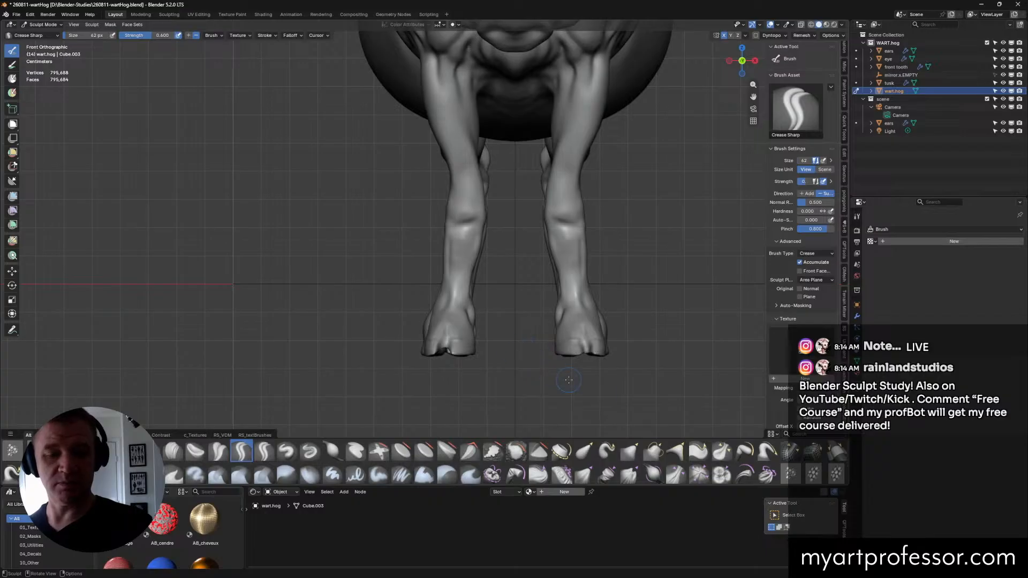
Step: Enlarge the Grab brush to 152 px and nudge the sides of the front feet in the front view
{"action": "left_click", "coordinate": [630, 451]}
{"action": "key", "text": "f"}
{"action": "left_click", "coordinate": [642, 311]}
{"action": "left_click_drag", "start_coordinate": [470, 321], "coordinate": [472, 321]}
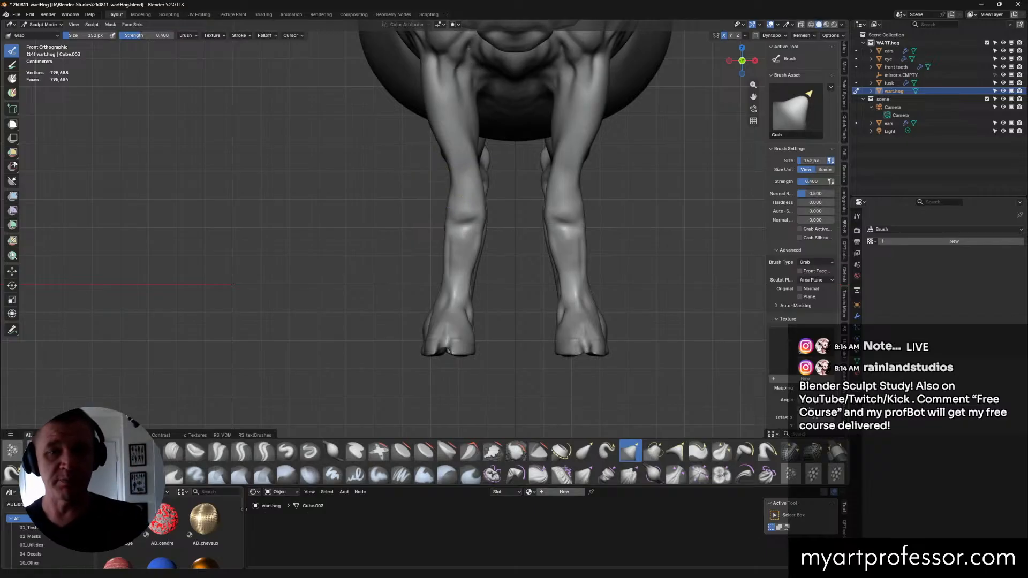
{"action": "mouse_move", "coordinate": [470, 137]}
{"action": "middle_mouse_down"}
{"action": "mouse_move", "coordinate": [471, 197]}
{"action": "mouse_move", "coordinate": [537, 201]}
{"action": "middle_mouse_up"}
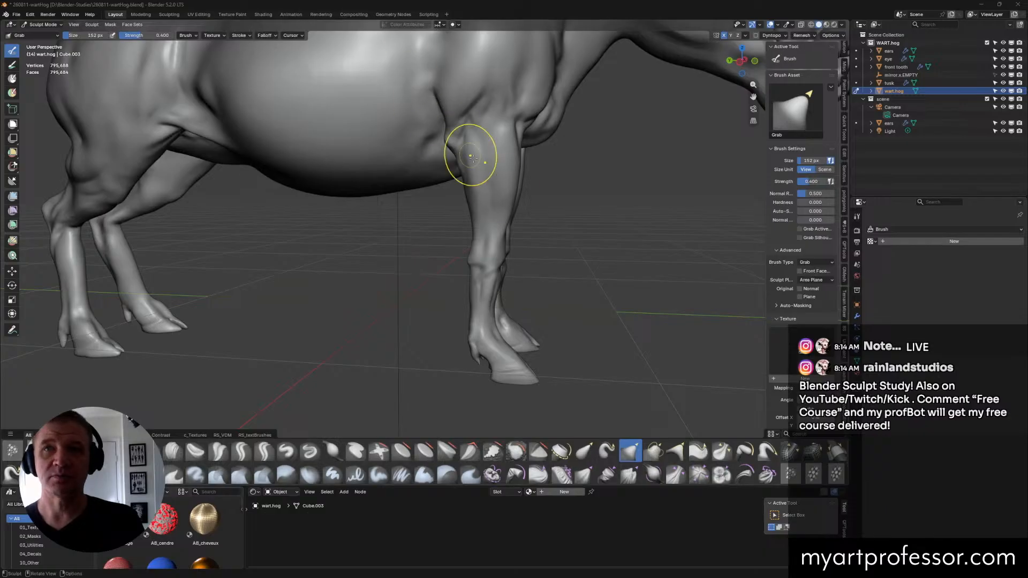
{"action": "mouse_move", "coordinate": [612, 259]}
{"action": "middle_mouse_down"}
{"action": "mouse_move", "coordinate": [525, 255]}
{"action": "mouse_move", "coordinate": [643, 275]}
{"action": "middle_mouse_up"}
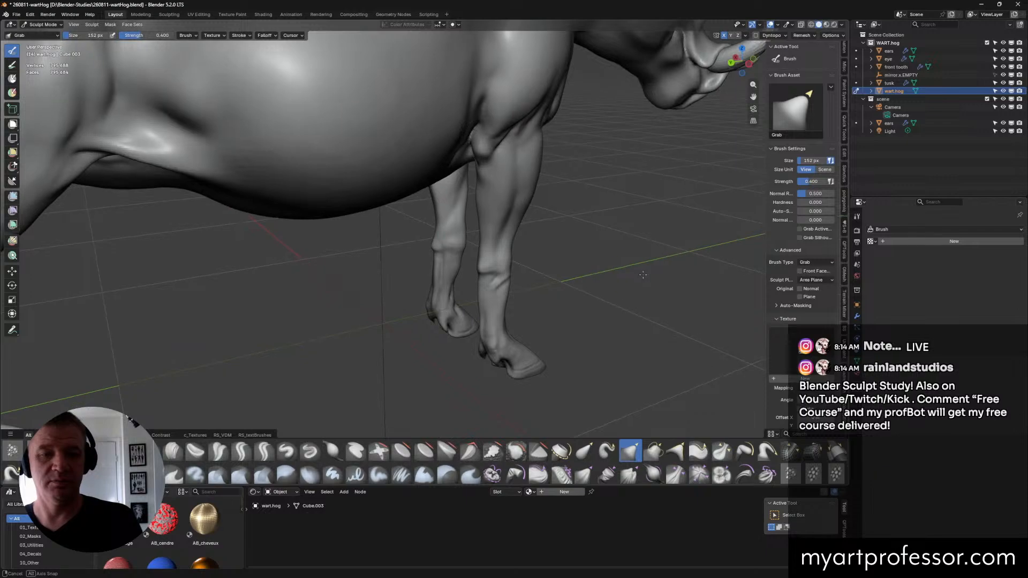
Step: Sharpen the muscle creases on the outer side of the front forearms with the Crease Sharp brush at 64 px
{"action": "left_click", "coordinate": [242, 452]}
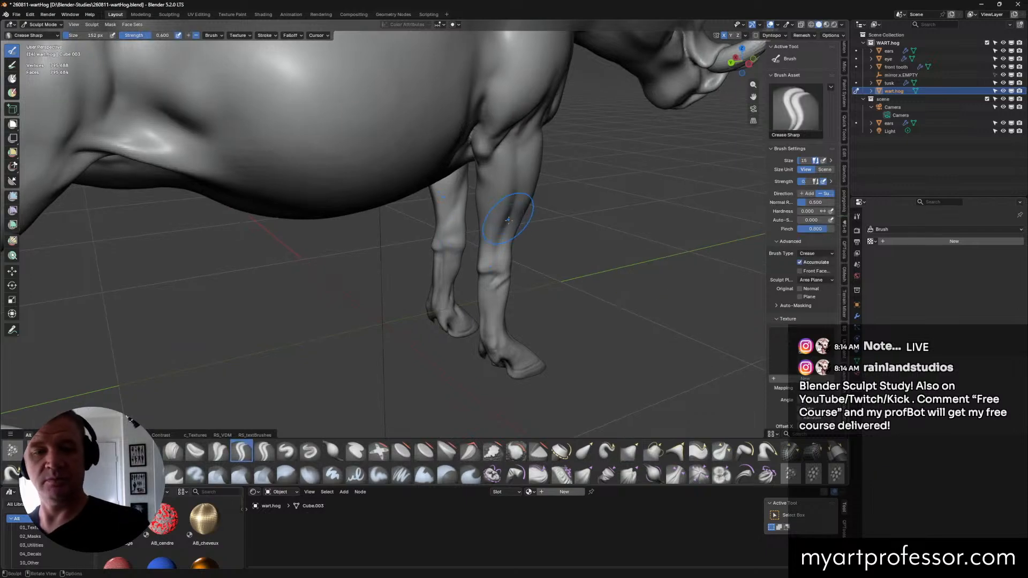
{"action": "key", "text": "f"}
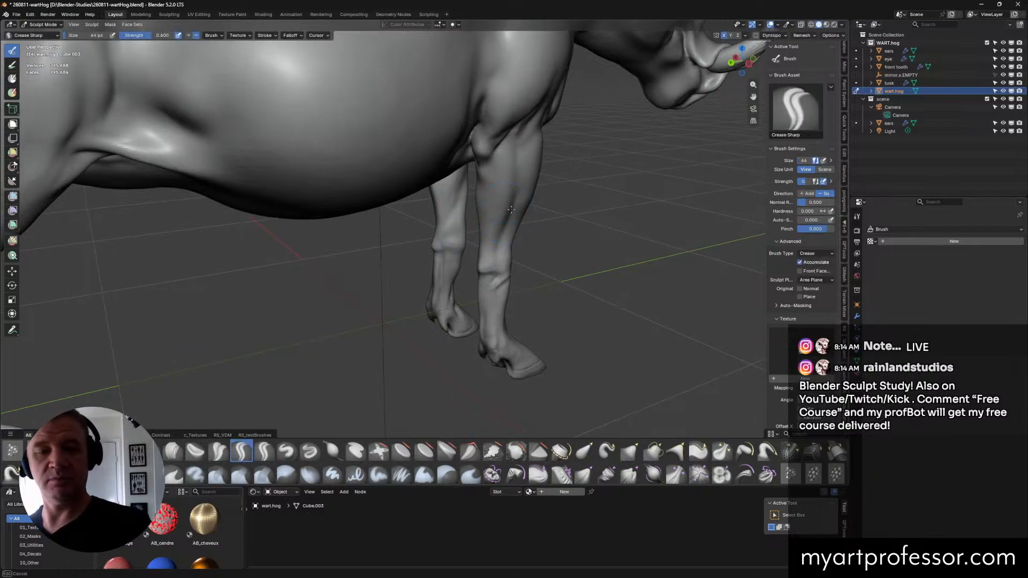
{"action": "left_click", "coordinate": [525, 218]}
{"action": "mouse_move", "coordinate": [535, 203]}
{"action": "middle_mouse_down"}
{"action": "mouse_move", "coordinate": [511, 213]}
{"action": "mouse_move", "coordinate": [625, 185]}
{"action": "mouse_move", "coordinate": [587, 196]}
{"action": "middle_mouse_up"}
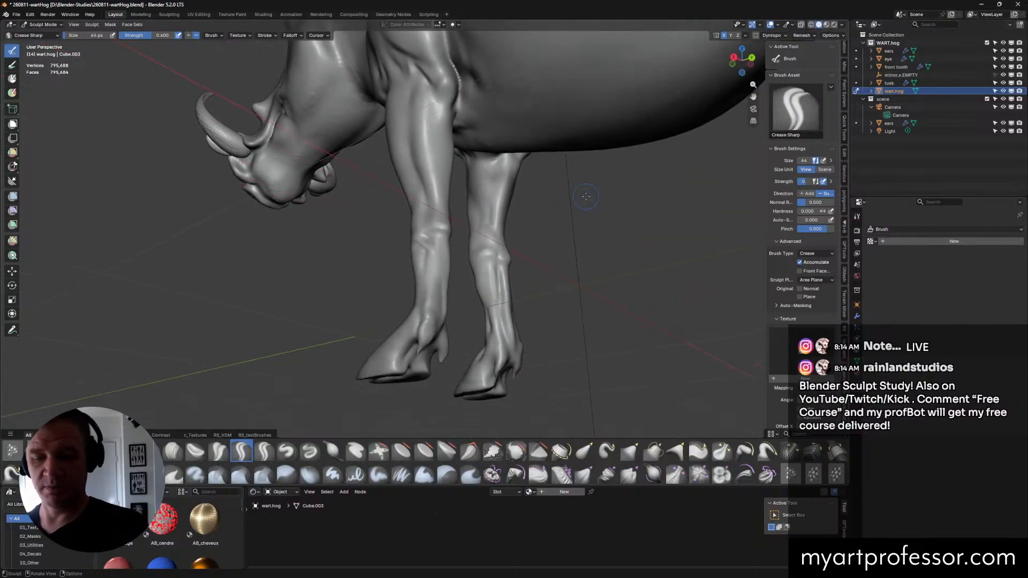
Step: Build up volume on the upper front legs near the elbows with the Draw brush at 64 px
{"action": "left_click", "coordinate": [286, 451]}
{"action": "left_click_drag", "start_coordinate": [503, 158], "coordinate": [494, 176]}
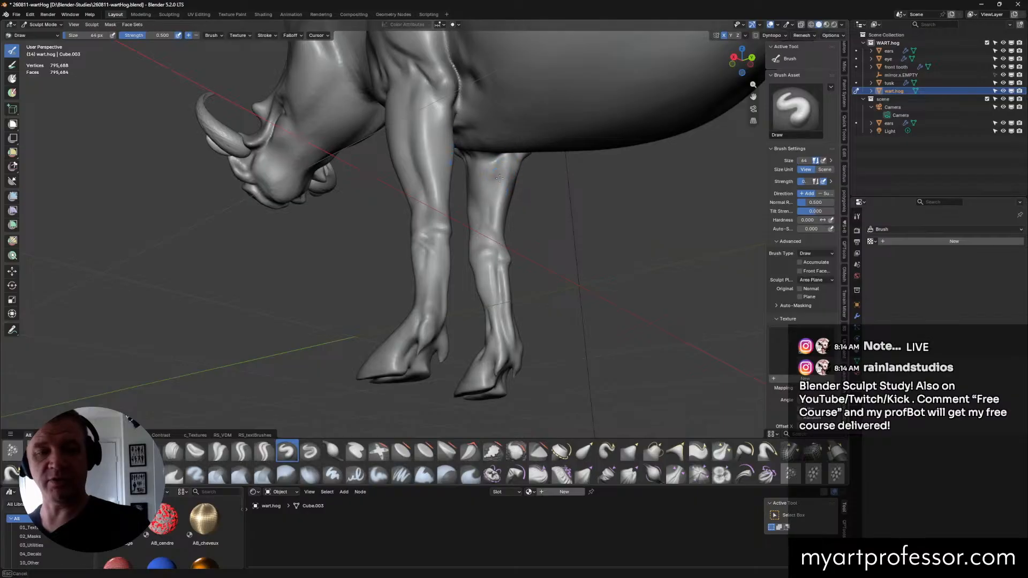
{"action": "mouse_move", "coordinate": [504, 163]}
{"action": "middle_mouse_down"}
{"action": "mouse_move", "coordinate": [549, 189]}
{"action": "mouse_move", "coordinate": [484, 182]}
{"action": "middle_mouse_up"}
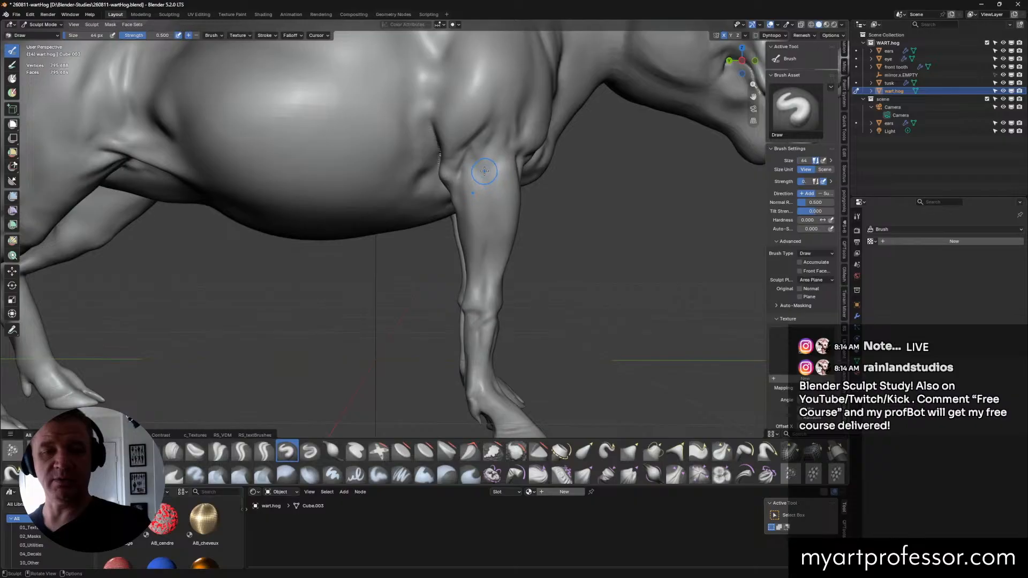
{"action": "left_click_drag", "start_coordinate": [484, 180], "coordinate": [482, 176]}
{"action": "middle_click_drag", "start_coordinate": [529, 272], "coordinate": [461, 320]}
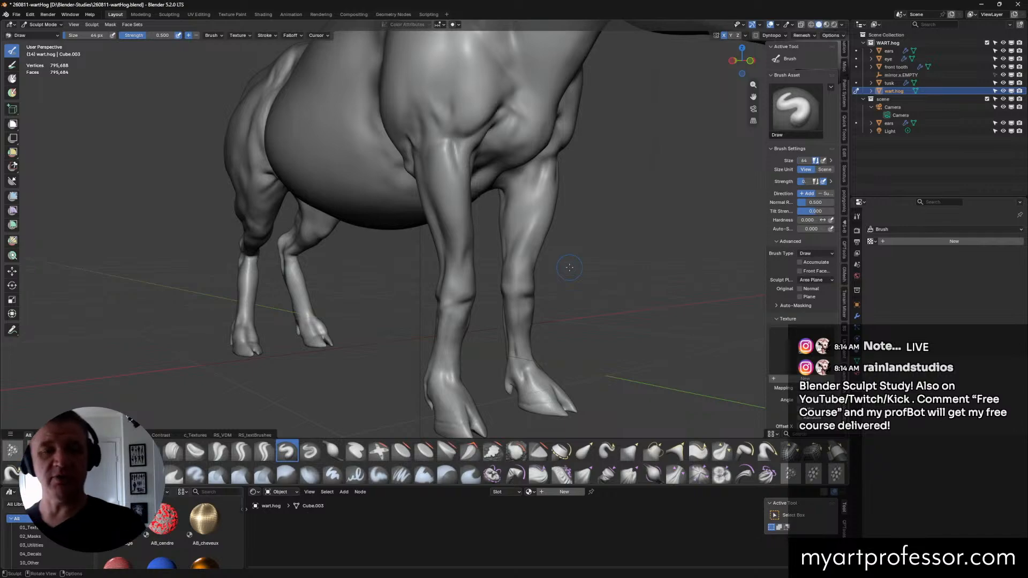
{"action": "middle_click_drag", "start_coordinate": [526, 282], "coordinate": [535, 272]}
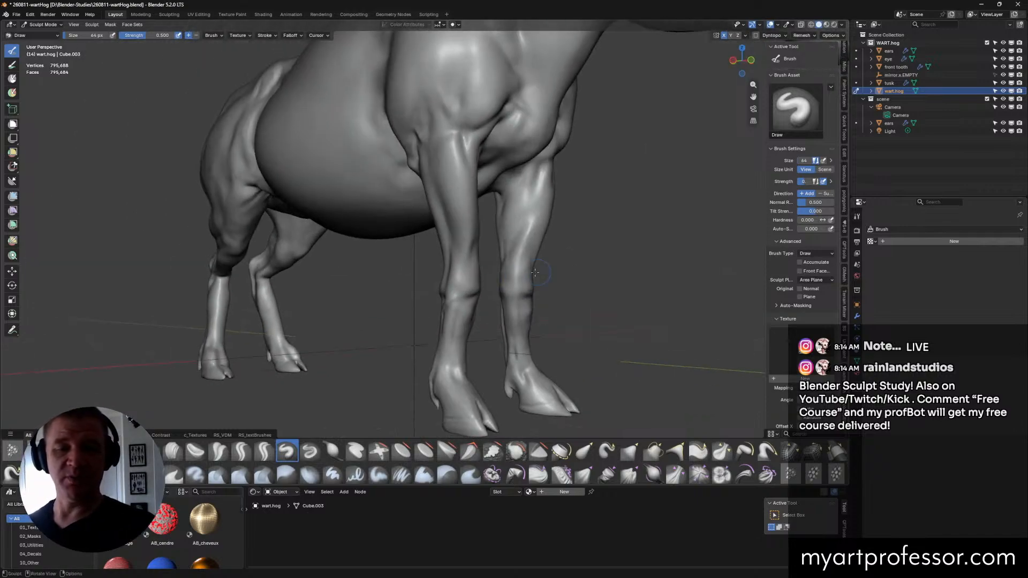
Step: Pull the dewclaw area at the back of the front feet into shape with the Grab brush at 64 px
{"action": "middle_click_drag", "start_coordinate": [639, 371], "coordinate": [515, 316]}
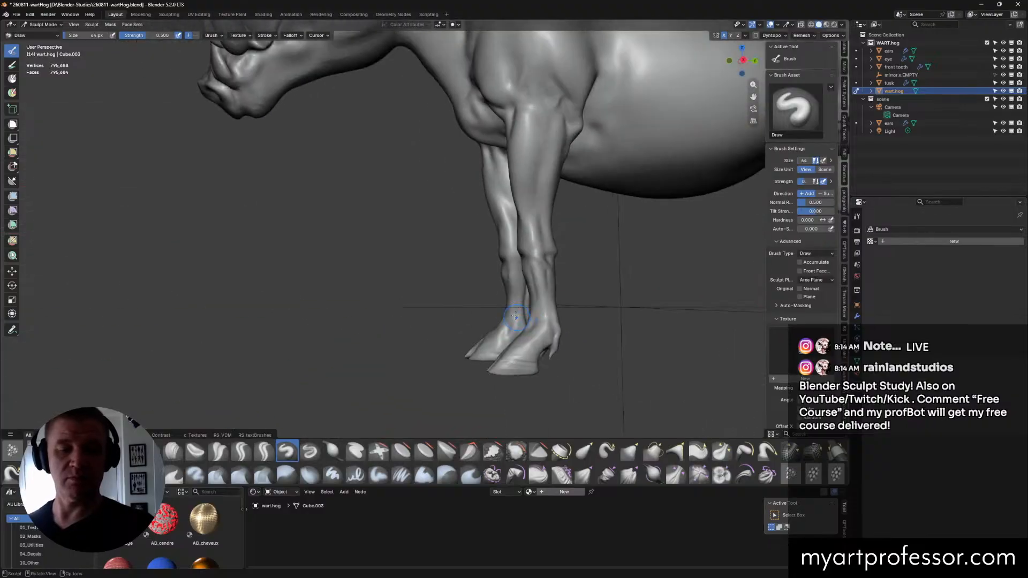
{"action": "middle_click_drag", "start_coordinate": [551, 365], "coordinate": [645, 362]}
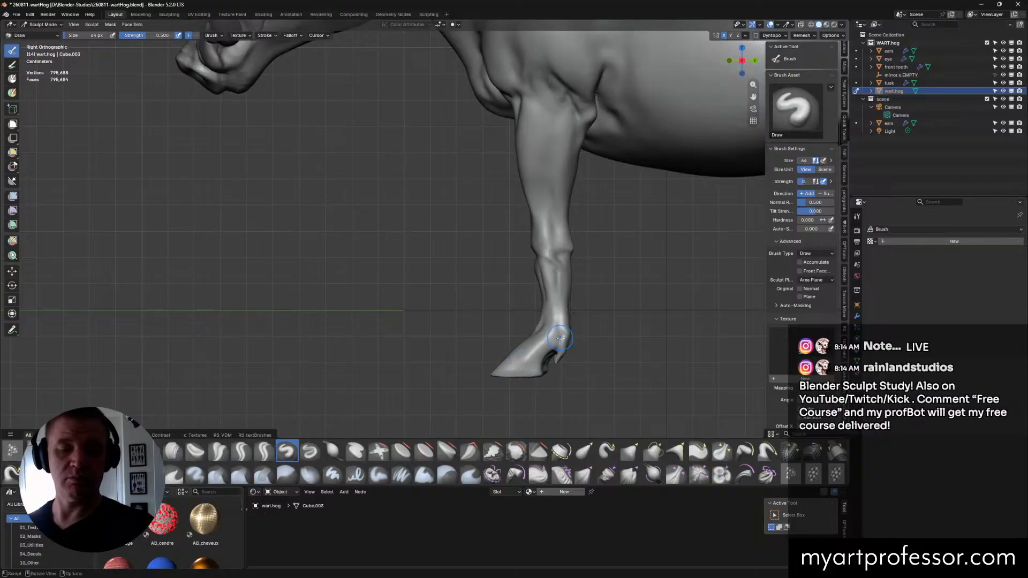
{"action": "mouse_move", "coordinate": [527, 354]}
{"action": "middle_mouse_down"}
{"action": "mouse_move", "coordinate": [599, 363]}
{"action": "mouse_move", "coordinate": [510, 373]}
{"action": "middle_mouse_up"}
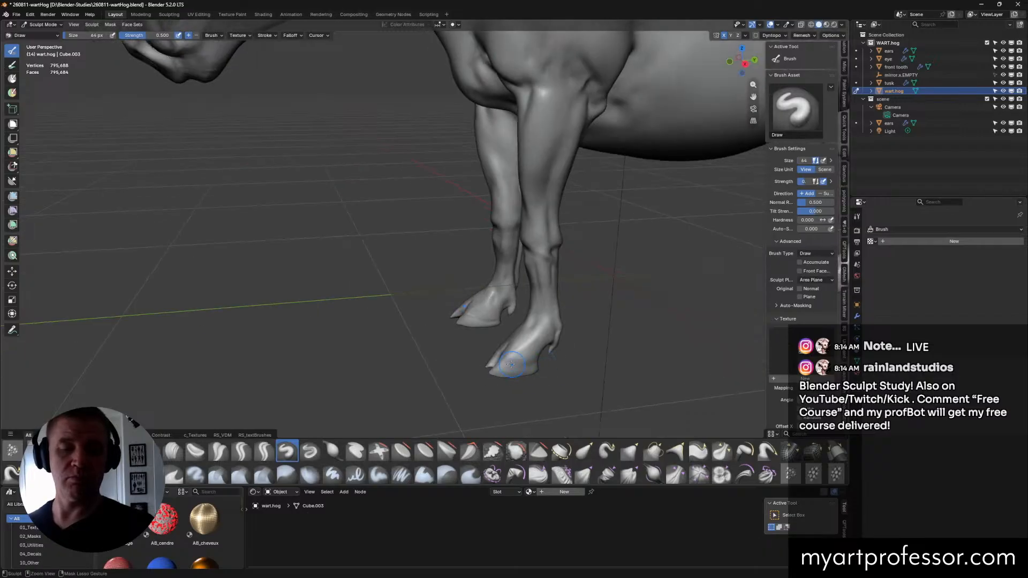
{"action": "mouse_move", "coordinate": [558, 366]}
{"action": "middle_mouse_down", "text": "alt"}
{"action": "mouse_move", "coordinate": [561, 343]}
{"action": "mouse_move", "coordinate": [567, 364]}
{"action": "mouse_move", "coordinate": [596, 367]}
{"action": "mouse_move", "coordinate": [562, 351]}
{"action": "middle_mouse_up", "text": "alt"}
{"action": "left_click", "coordinate": [630, 451]}
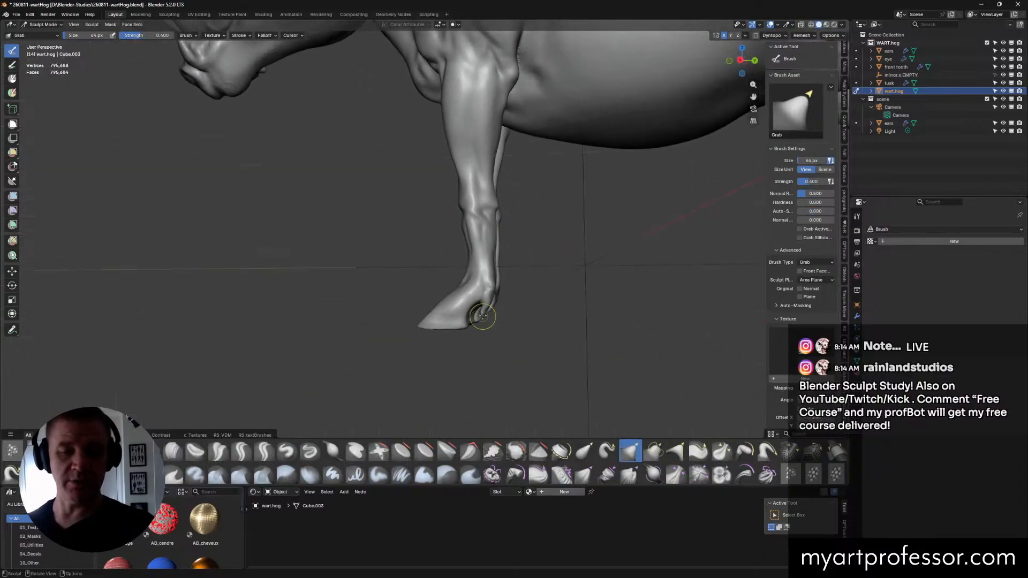
{"action": "left_click_drag", "start_coordinate": [479, 308], "coordinate": [489, 294]}
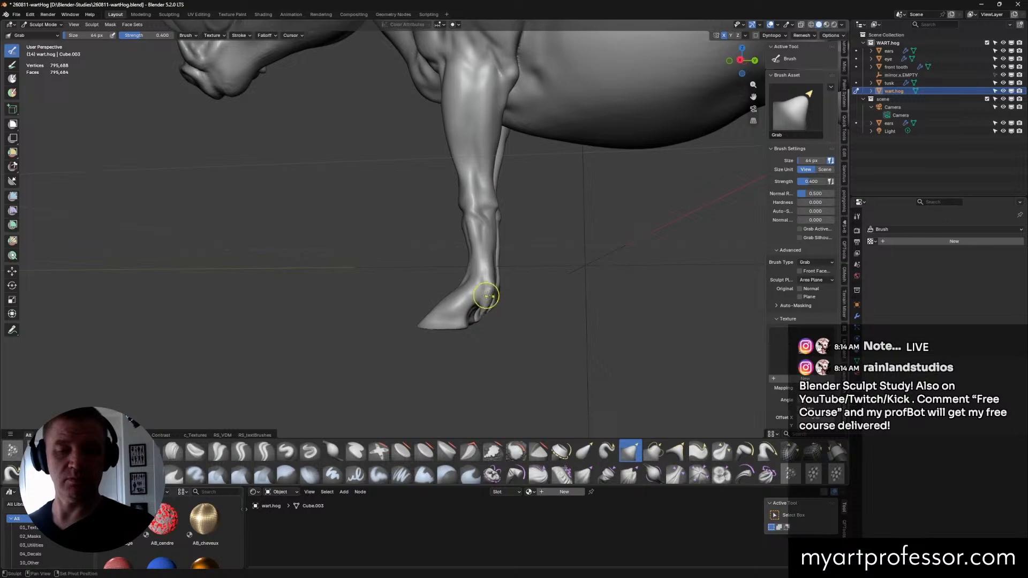
{"action": "middle_click_drag", "start_coordinate": [505, 290], "coordinate": [539, 294]}
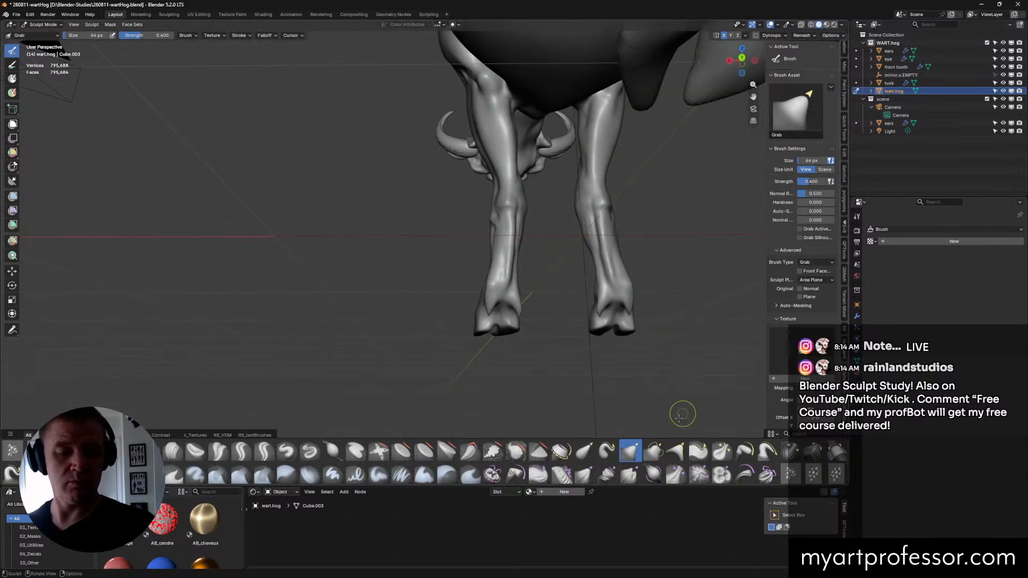
Step: Enlarge the Grab brush to 96 px and adjust the rear contour of the front feet
{"action": "key", "text": "bracketright"}
{"action": "key", "text": "bracketright"}
{"action": "key", "text": "bracketright"}
{"action": "key", "text": "bracketright"}
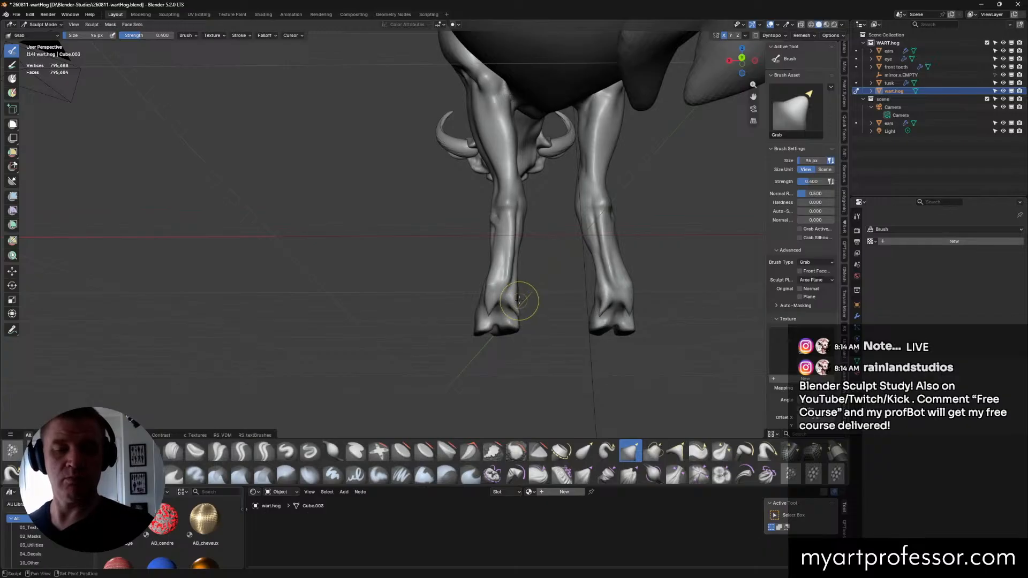
{"action": "middle_click_drag", "start_coordinate": [522, 308], "coordinate": [585, 339]}
{"action": "mouse_move", "coordinate": [575, 300]}
{"action": "middle_mouse_down", "text": "shift"}
{"action": "mouse_move", "coordinate": [565, 322]}
{"action": "mouse_move", "coordinate": [580, 344]}
{"action": "middle_mouse_up", "text": "shift"}
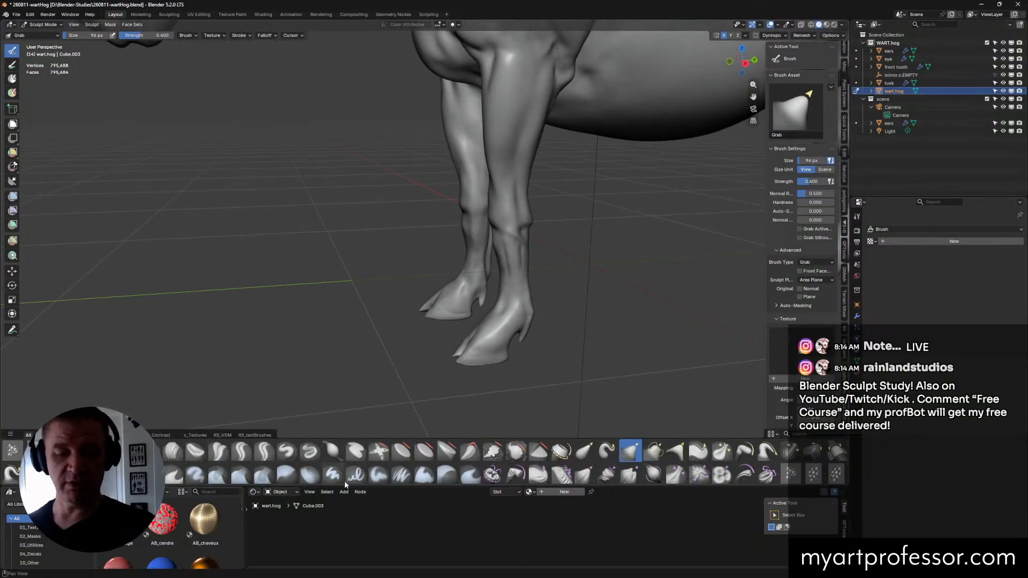
Step: Flatten the surfaces of the lower front legs and hooves with the Scrape/Fill and Scrape Multiplane brushes at 96 px
{"action": "left_click", "coordinate": [492, 451]}
{"action": "mouse_move", "coordinate": [535, 327]}
{"action": "middle_mouse_down"}
{"action": "mouse_move", "coordinate": [549, 318]}
{"action": "mouse_move", "coordinate": [528, 307]}
{"action": "middle_mouse_up"}
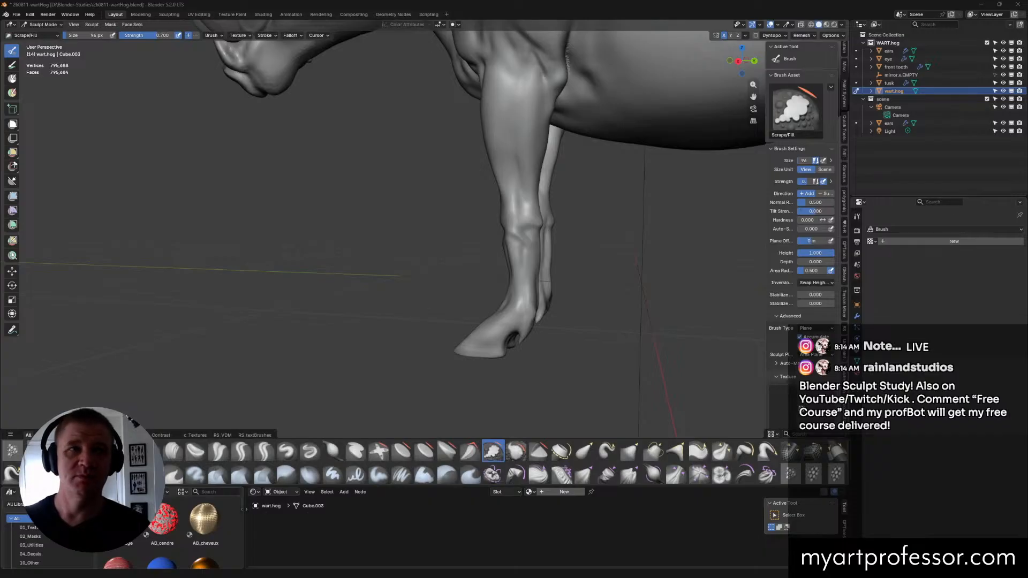
{"action": "middle_click_drag", "start_coordinate": [545, 282], "coordinate": [544, 234]}
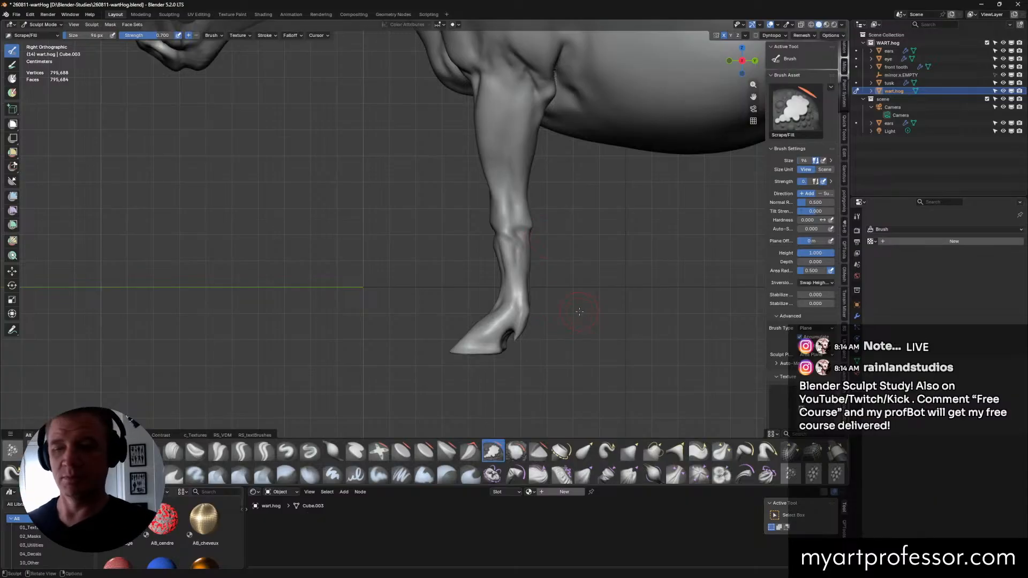
{"action": "mouse_move", "coordinate": [579, 311]}
{"action": "middle_mouse_down"}
{"action": "mouse_move", "coordinate": [533, 312]}
{"action": "mouse_move", "coordinate": [547, 307]}
{"action": "mouse_move", "coordinate": [529, 298]}
{"action": "mouse_move", "coordinate": [512, 319]}
{"action": "mouse_move", "coordinate": [641, 303]}
{"action": "mouse_move", "coordinate": [542, 342]}
{"action": "mouse_move", "coordinate": [546, 317]}
{"action": "mouse_move", "coordinate": [541, 337]}
{"action": "middle_mouse_up"}
{"action": "left_click", "coordinate": [469, 452]}
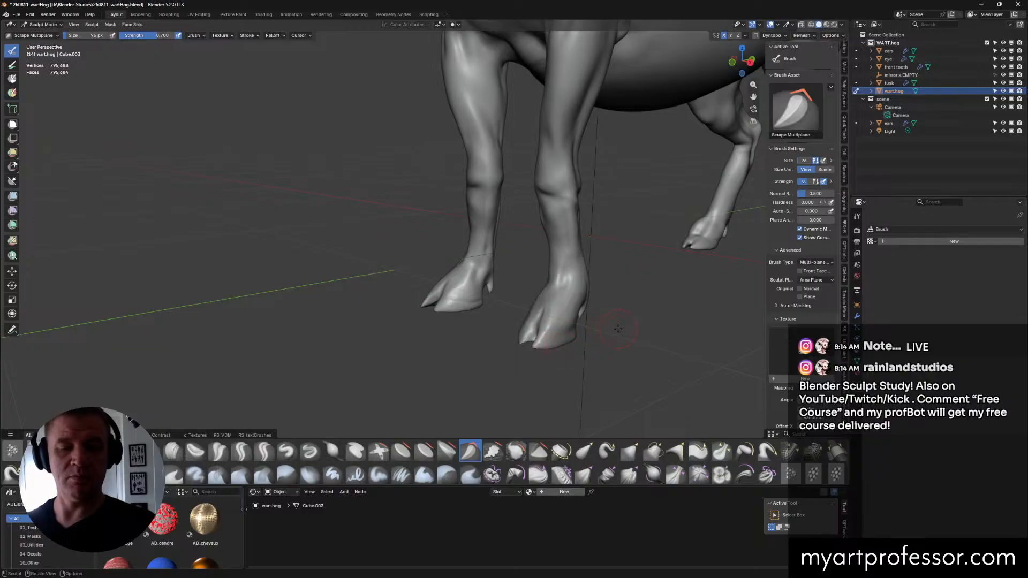
{"action": "middle_click_drag", "start_coordinate": [617, 329], "coordinate": [545, 349]}
{"action": "key", "text": "z"}
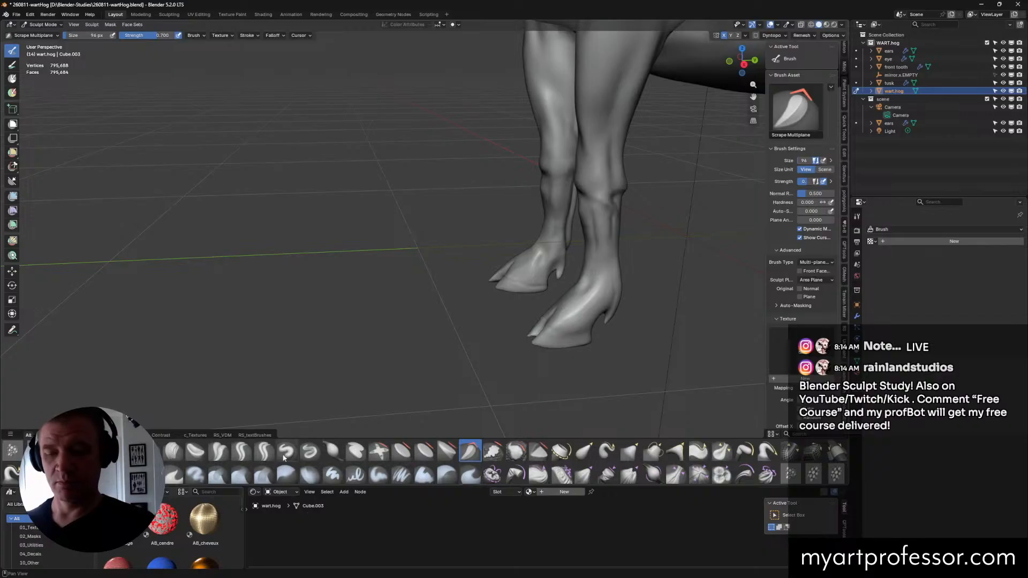
Step: Build up the lower edges of the front hooves with the Draw brush at 64 px
{"action": "key", "text": "x"}
{"action": "mouse_move", "coordinate": [588, 348]}
{"action": "middle_mouse_down"}
{"action": "mouse_move", "coordinate": [590, 330]}
{"action": "mouse_move", "coordinate": [571, 364]}
{"action": "mouse_move", "coordinate": [557, 353]}
{"action": "middle_mouse_up"}
{"action": "key", "text": "f"}
{"action": "left_click", "coordinate": [593, 350]}
{"action": "key", "text": "f"}
{"action": "left_click", "coordinate": [594, 353]}
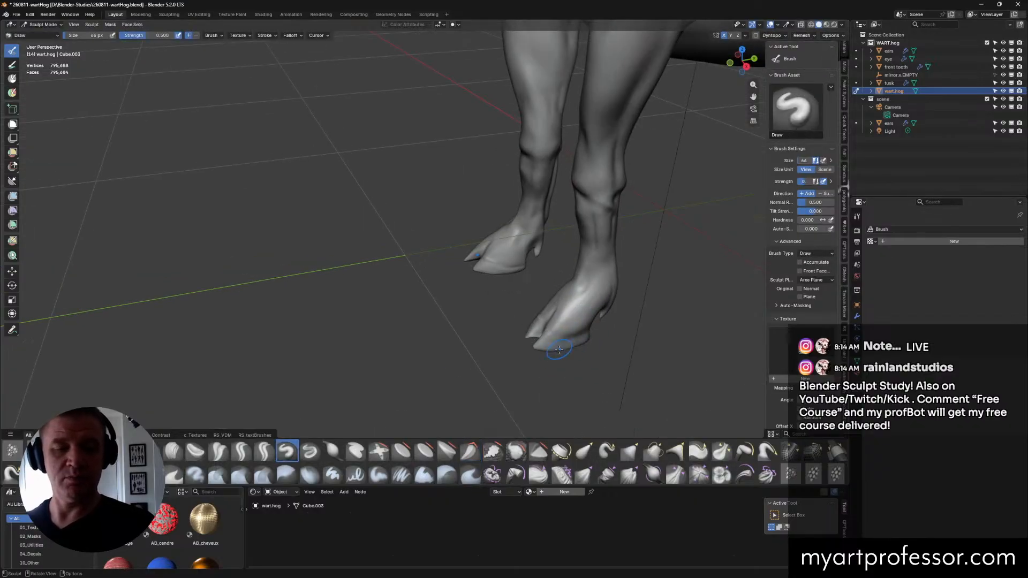
{"action": "middle_click_drag", "start_coordinate": [598, 321], "coordinate": [525, 304]}
Step: Reduce the Draw brush to 52 px and on to 40 px while shaping the tops and fronts of the front feet
{"action": "key", "text": "f"}
{"action": "left_click", "coordinate": [522, 301]}
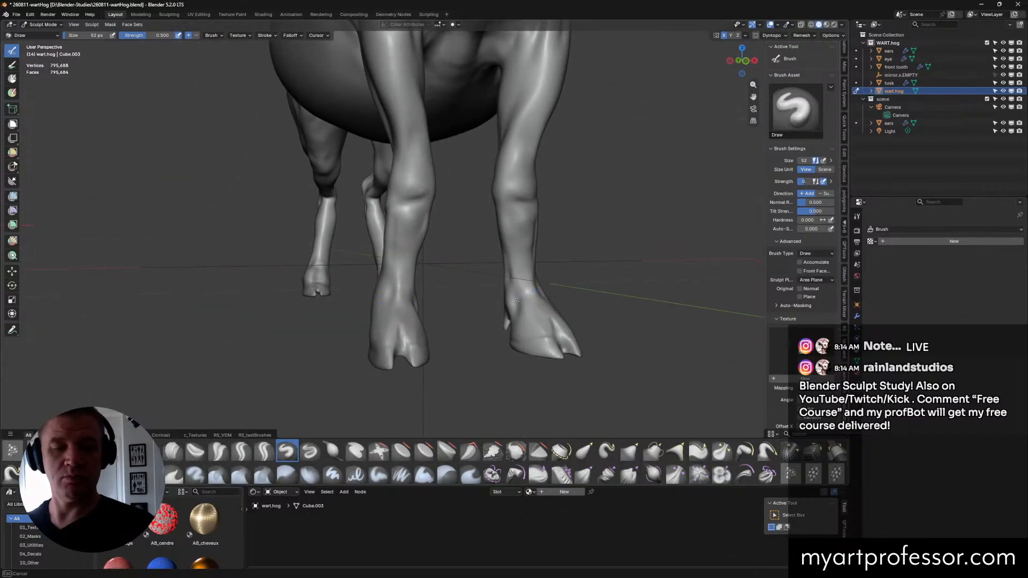
{"action": "key", "text": "f"}
{"action": "left_click", "coordinate": [516, 296]}
{"action": "middle_click_drag", "start_coordinate": [530, 300], "coordinate": [521, 351]}
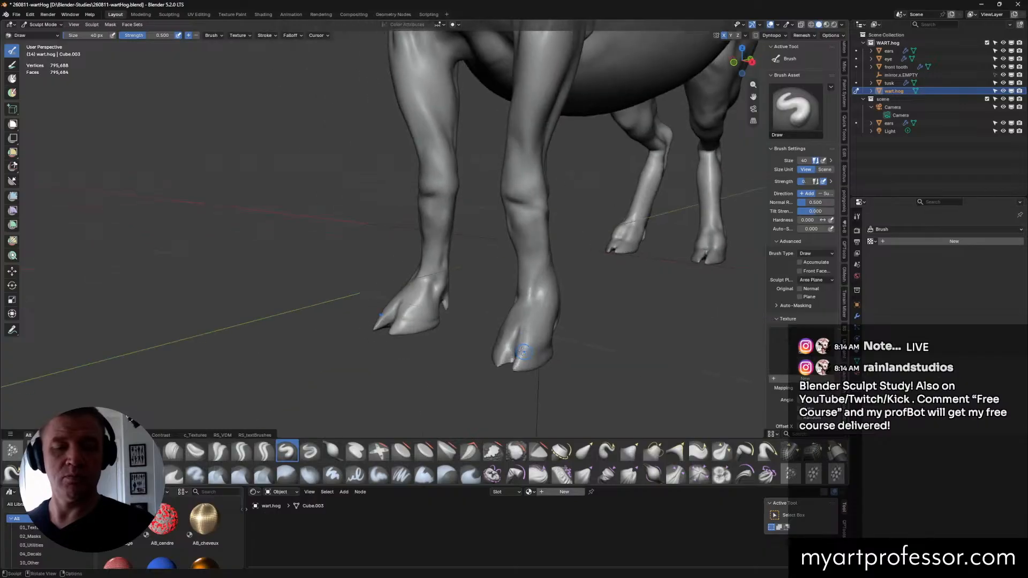
{"action": "middle_click_drag", "start_coordinate": [554, 277], "coordinate": [510, 306], "text": "shift"}
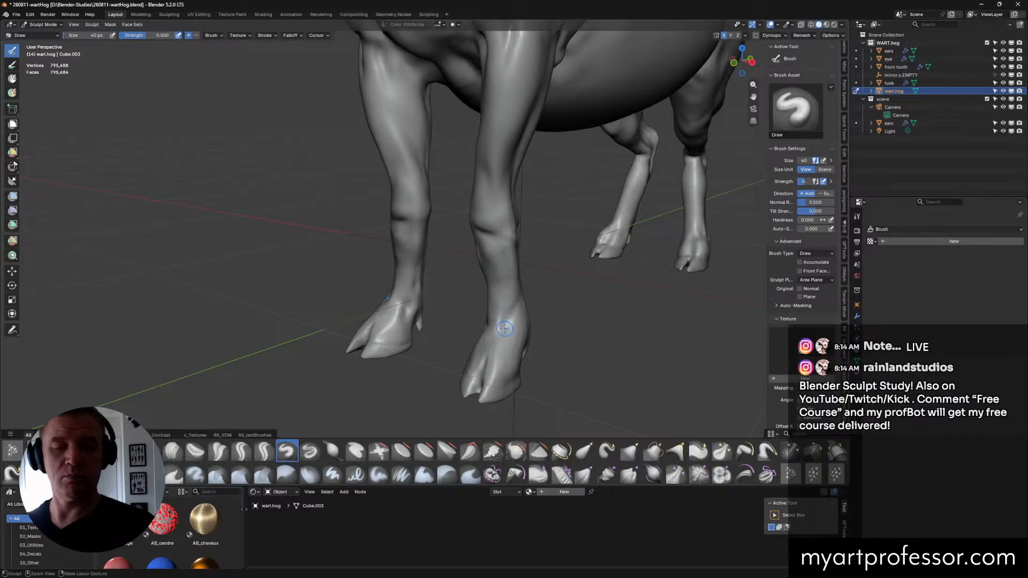
Step: Refine the toes and the cleft between them on the front feet with the Draw brush at 40 px
{"action": "mouse_move", "coordinate": [504, 328]}
{"action": "middle_mouse_down"}
{"action": "mouse_move", "coordinate": [529, 323]}
{"action": "mouse_move", "coordinate": [488, 331]}
{"action": "middle_mouse_up"}
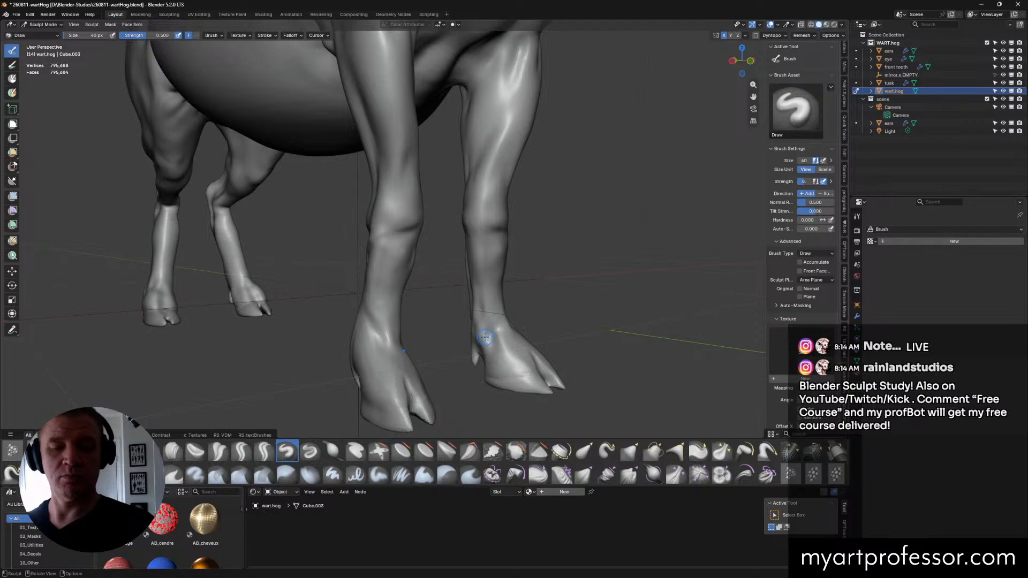
{"action": "middle_click_drag", "start_coordinate": [485, 337], "coordinate": [547, 374]}
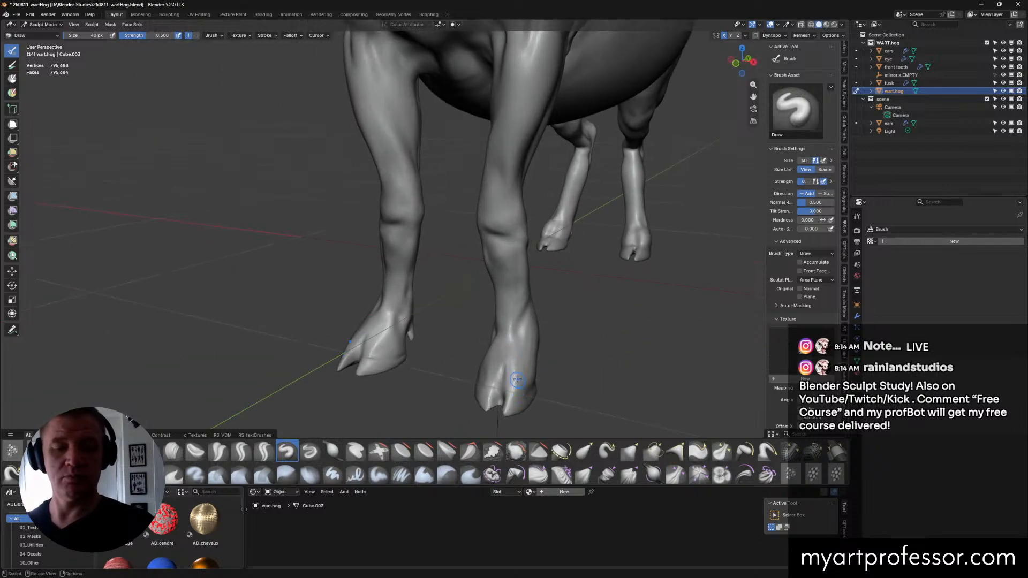
{"action": "mouse_move", "coordinate": [513, 379]}
{"action": "left_mouse_down"}
{"action": "mouse_move", "coordinate": [513, 360]}
{"action": "mouse_move", "coordinate": [491, 390]}
{"action": "mouse_move", "coordinate": [506, 364]}
{"action": "left_mouse_up"}
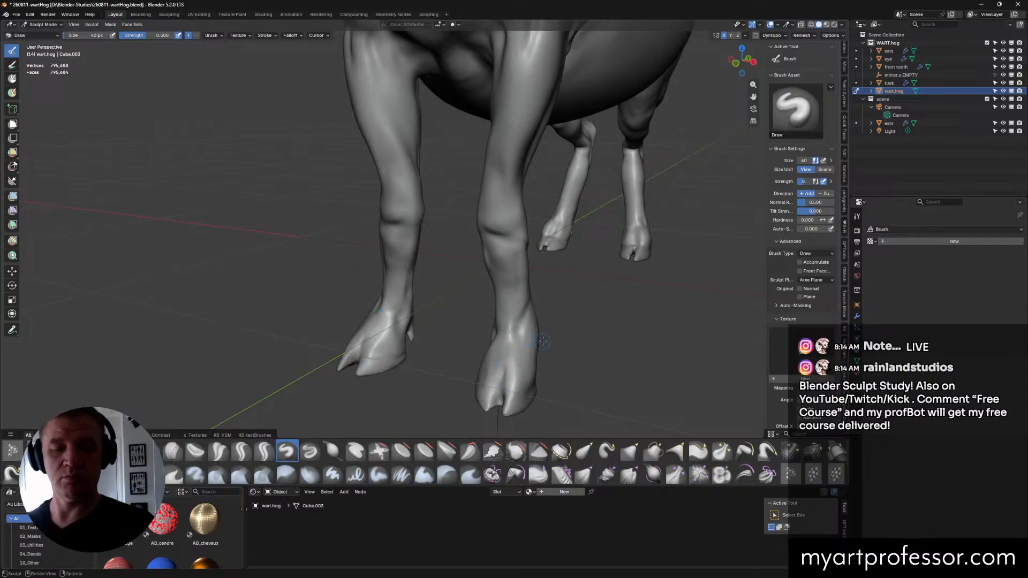
{"action": "middle_click_drag", "start_coordinate": [542, 340], "coordinate": [560, 371]}
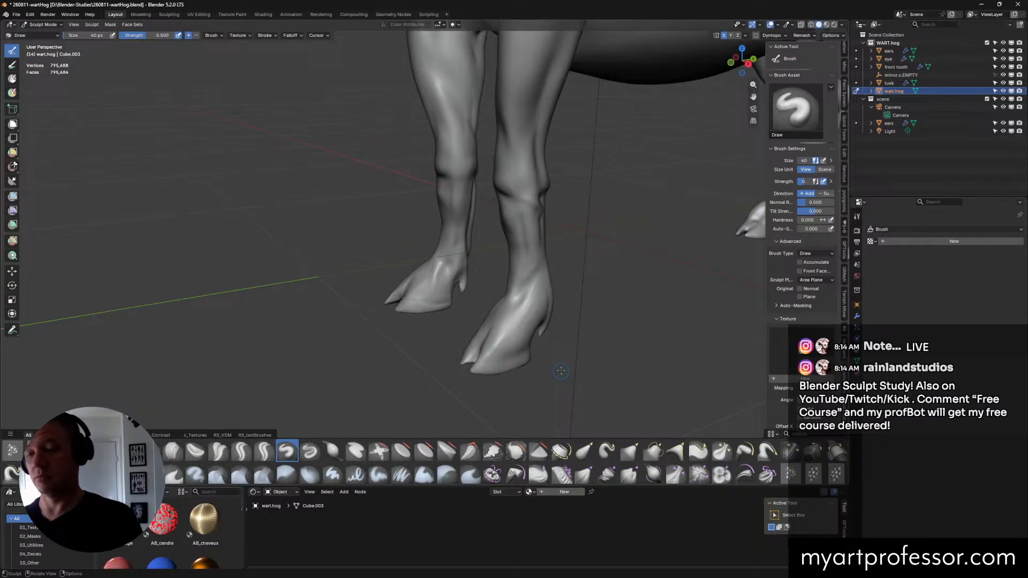
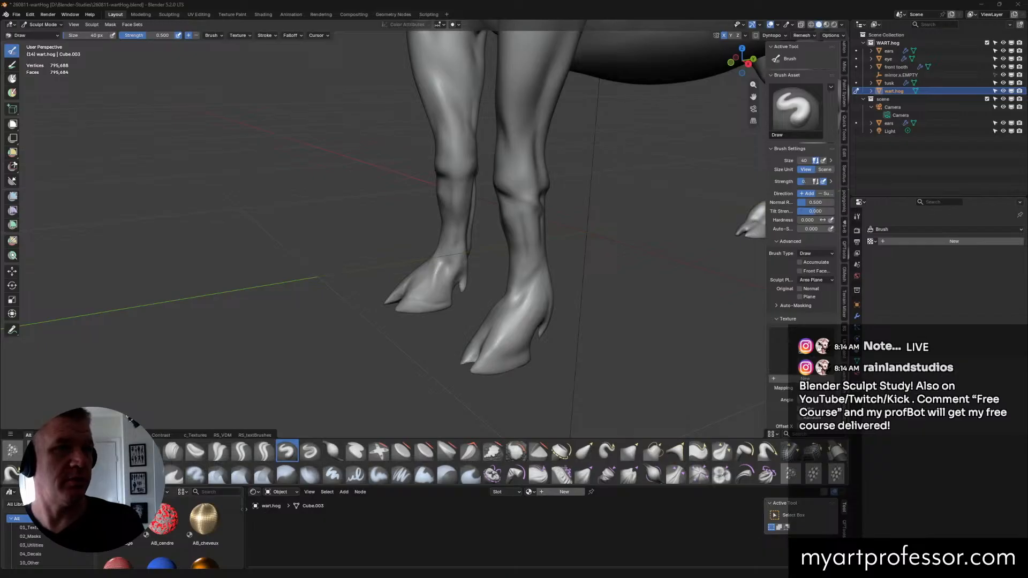
Step: Flatten the front legs between knee and foot with the Scrape/Fill brush at 98 px
{"action": "middle_click_drag", "start_coordinate": [429, 322], "coordinate": [503, 326]}
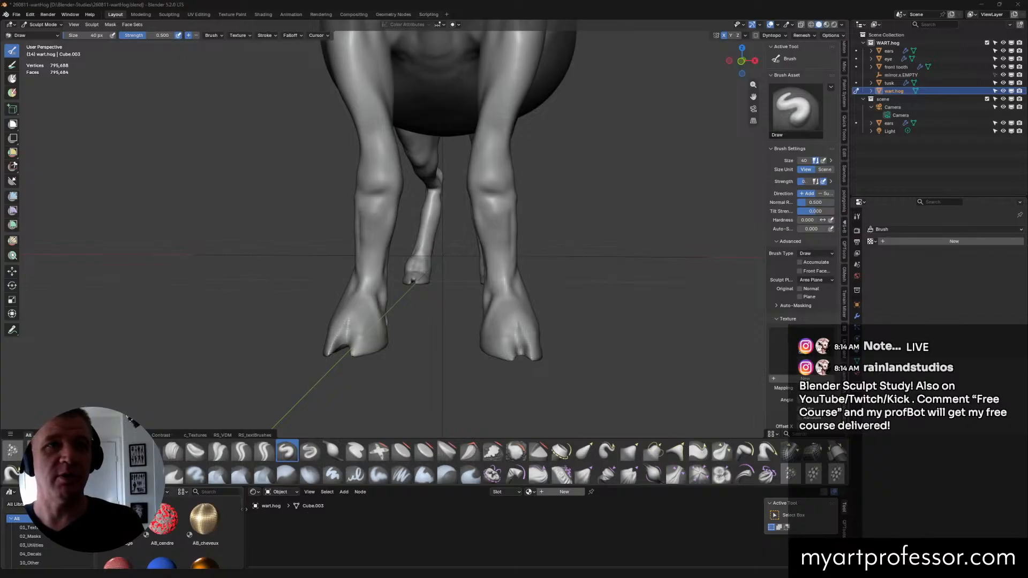
{"action": "mouse_move", "coordinate": [504, 378]}
{"action": "middle_mouse_down"}
{"action": "mouse_move", "coordinate": [535, 377]}
{"action": "mouse_move", "coordinate": [518, 374]}
{"action": "mouse_move", "coordinate": [568, 210]}
{"action": "mouse_move", "coordinate": [579, 229]}
{"action": "middle_mouse_up"}
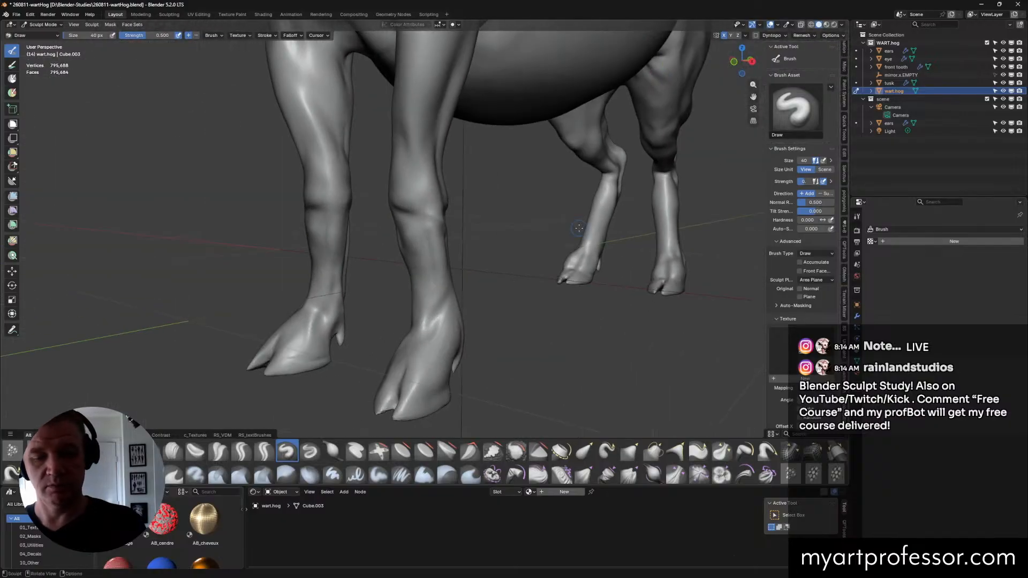
{"action": "left_click", "coordinate": [492, 474]}
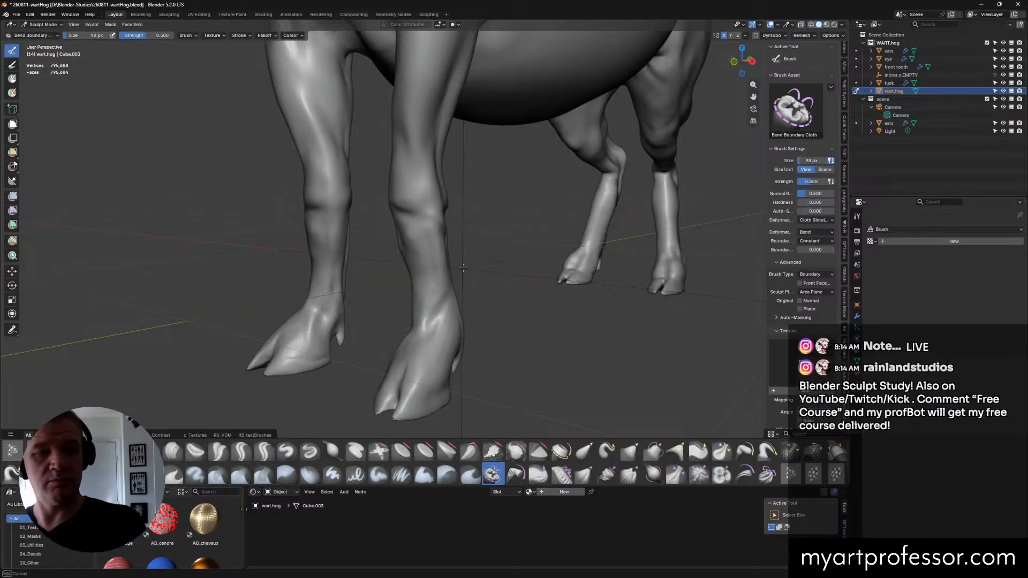
{"action": "middle_click_drag", "start_coordinate": [505, 264], "coordinate": [486, 276]}
{"action": "left_click", "coordinate": [491, 451]}
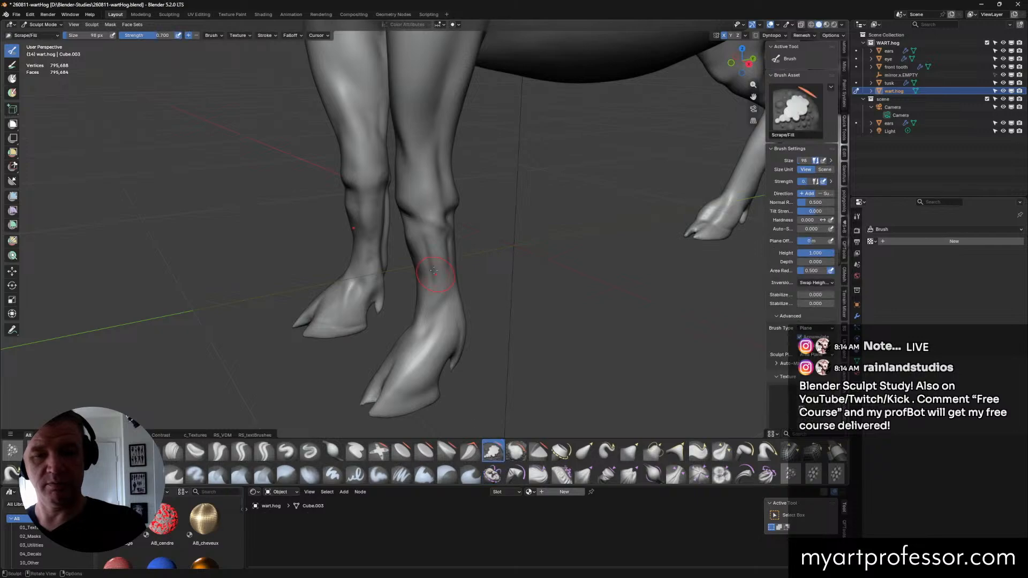
{"action": "mouse_move", "coordinate": [428, 252]}
{"action": "middle_mouse_down"}
{"action": "mouse_move", "coordinate": [421, 236]}
{"action": "mouse_move", "coordinate": [411, 239]}
{"action": "middle_mouse_up"}
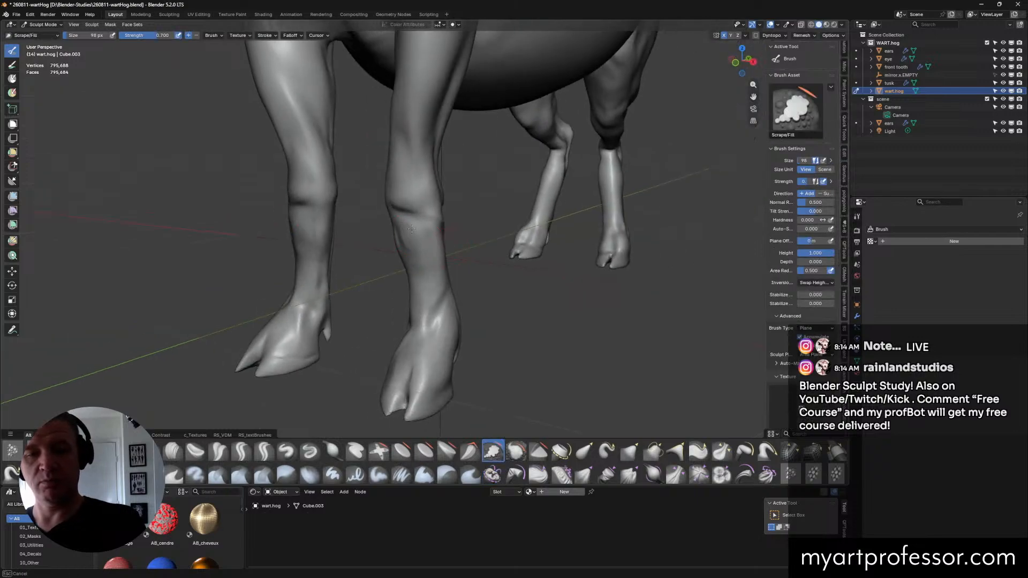
{"action": "left_click_drag", "start_coordinate": [411, 246], "coordinate": [416, 217]}
{"action": "mouse_move", "coordinate": [423, 244]}
{"action": "left_mouse_down"}
{"action": "mouse_move", "coordinate": [422, 228]}
{"action": "mouse_move", "coordinate": [428, 236]}
{"action": "left_mouse_up"}
{"action": "middle_click_drag", "start_coordinate": [462, 250], "coordinate": [463, 278]}
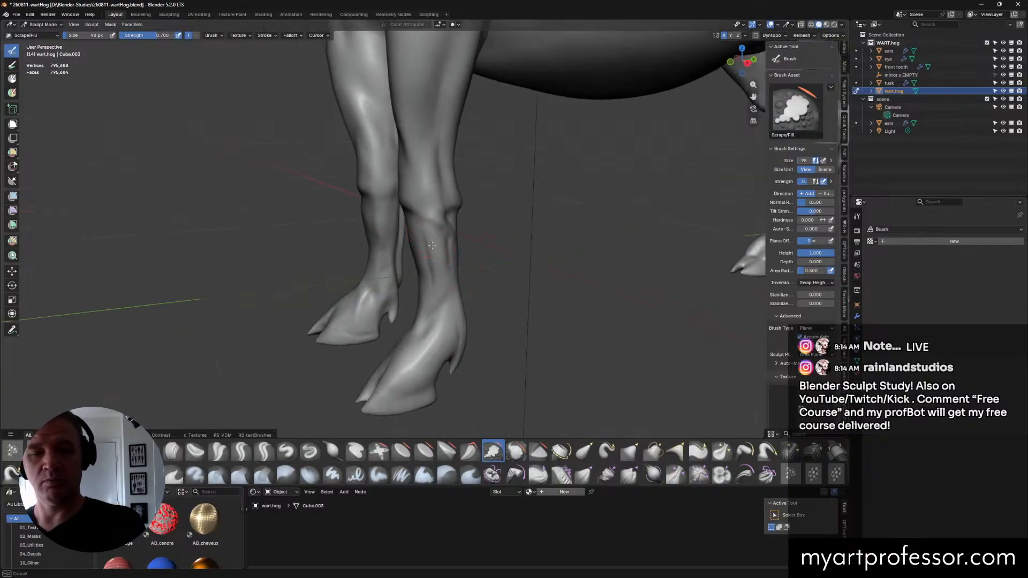
{"action": "middle_click_drag", "start_coordinate": [432, 245], "coordinate": [445, 260]}
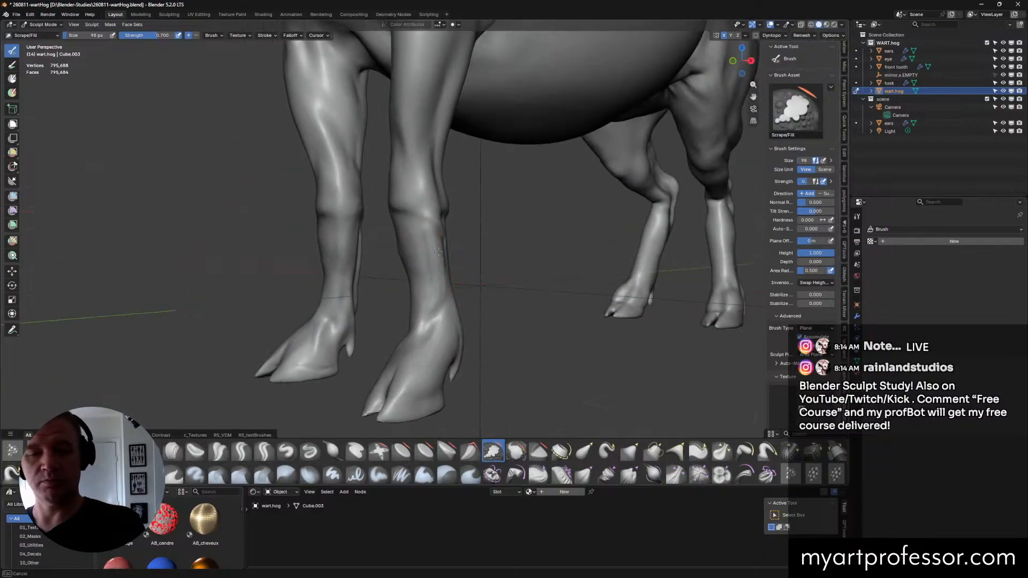
{"action": "left_click_drag", "start_coordinate": [435, 319], "coordinate": [431, 217]}
Step: Reshape the ankle and dewclaw at the back of the front feet in the right orthographic view with the Grab brush at 202 px
{"action": "mouse_move", "coordinate": [431, 217]}
{"action": "middle_mouse_down"}
{"action": "mouse_move", "coordinate": [498, 251]}
{"action": "mouse_move", "coordinate": [544, 259]}
{"action": "middle_mouse_up"}
{"action": "middle_click_drag", "start_coordinate": [558, 307], "coordinate": [460, 335]}
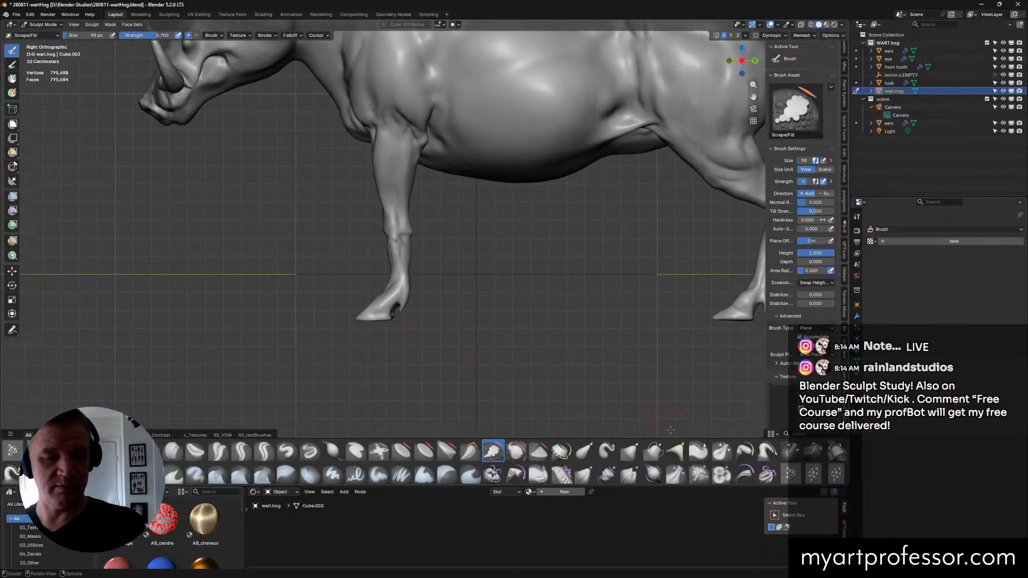
{"action": "left_click", "coordinate": [630, 451]}
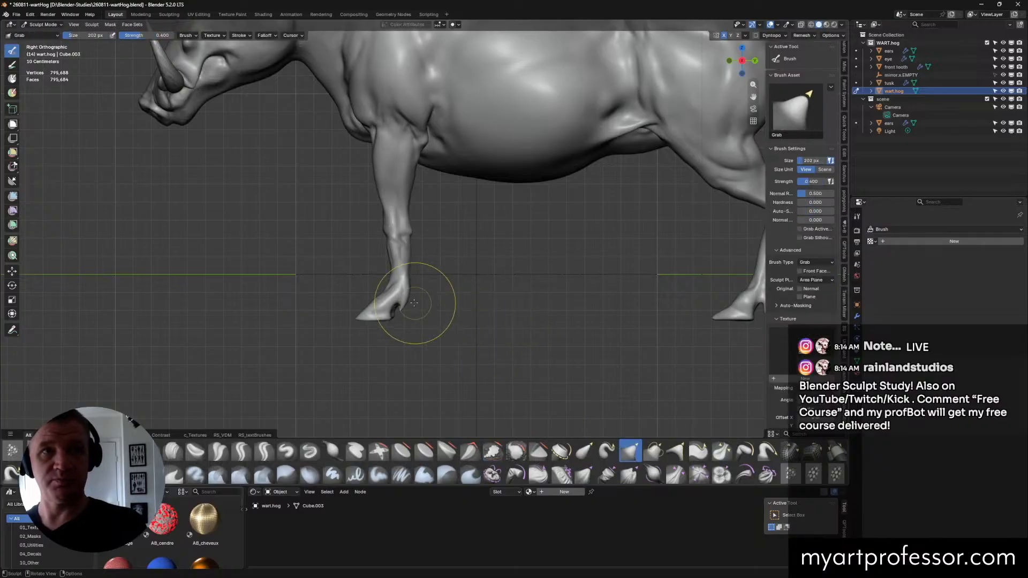
{"action": "left_click_drag", "start_coordinate": [413, 303], "coordinate": [406, 293]}
{"action": "mouse_move", "coordinate": [404, 297]}
{"action": "left_mouse_down"}
{"action": "mouse_move", "coordinate": [383, 315]}
{"action": "mouse_move", "coordinate": [413, 323]}
{"action": "mouse_move", "coordinate": [375, 308]}
{"action": "mouse_move", "coordinate": [384, 296]}
{"action": "mouse_move", "coordinate": [362, 317]}
{"action": "mouse_move", "coordinate": [396, 315]}
{"action": "mouse_move", "coordinate": [405, 302]}
{"action": "mouse_move", "coordinate": [390, 284]}
{"action": "mouse_move", "coordinate": [405, 283]}
{"action": "mouse_move", "coordinate": [408, 294]}
{"action": "mouse_move", "coordinate": [379, 298]}
{"action": "mouse_move", "coordinate": [364, 316]}
{"action": "mouse_move", "coordinate": [390, 310]}
{"action": "mouse_move", "coordinate": [388, 325]}
{"action": "mouse_move", "coordinate": [408, 324]}
{"action": "left_mouse_up"}
Step: Pull the heel and dewclaw area of the hind feet into shape with the Grab brush at 128 px and save the file
{"action": "key", "text": "f"}
{"action": "left_click", "coordinate": [406, 288]}
{"action": "mouse_move", "coordinate": [569, 368]}
{"action": "middle_mouse_down", "text": "shift"}
{"action": "mouse_move", "coordinate": [587, 370]}
{"action": "mouse_move", "coordinate": [544, 374]}
{"action": "middle_mouse_up", "text": "shift"}
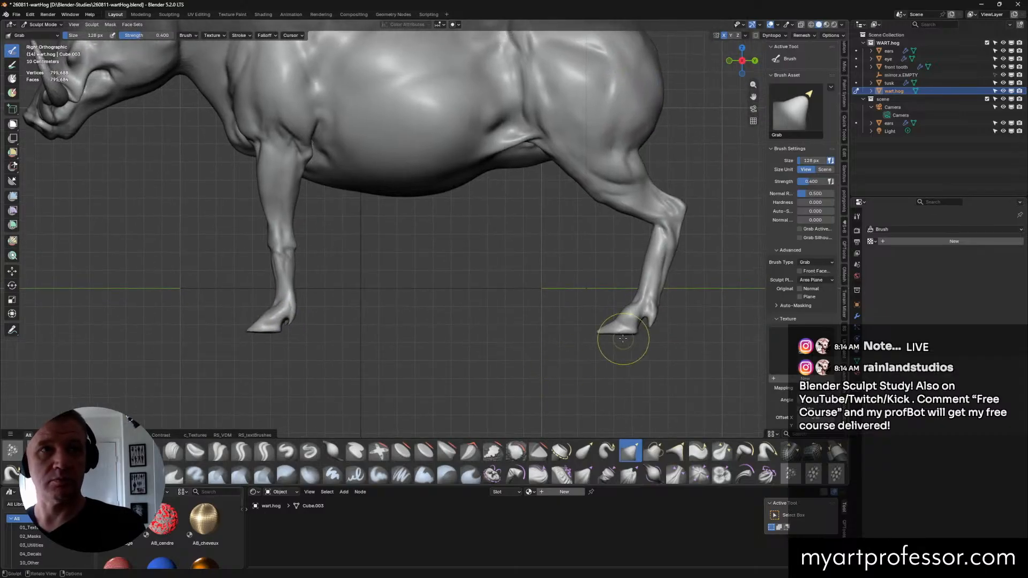
{"action": "mouse_move", "coordinate": [631, 333]}
{"action": "left_mouse_down"}
{"action": "mouse_move", "coordinate": [642, 339]}
{"action": "mouse_move", "coordinate": [634, 332]}
{"action": "mouse_move", "coordinate": [649, 325]}
{"action": "left_mouse_up"}
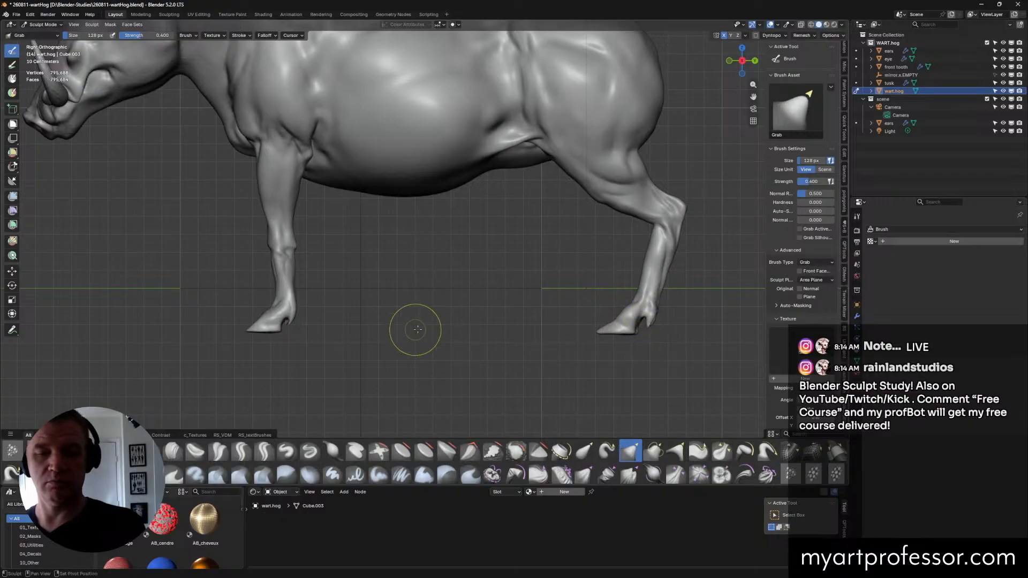
{"action": "mouse_move", "coordinate": [415, 328]}
{"action": "middle_mouse_down", "text": "shift"}
{"action": "mouse_move", "coordinate": [538, 343]}
{"action": "mouse_move", "coordinate": [514, 333]}
{"action": "middle_mouse_up", "text": "shift"}
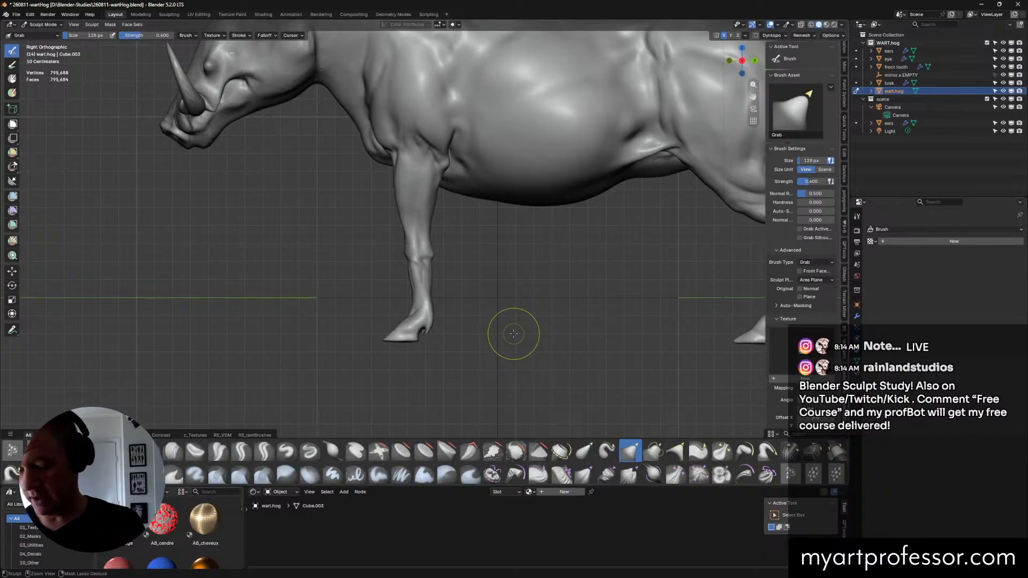
{"action": "key", "text": "ctrl+s"}
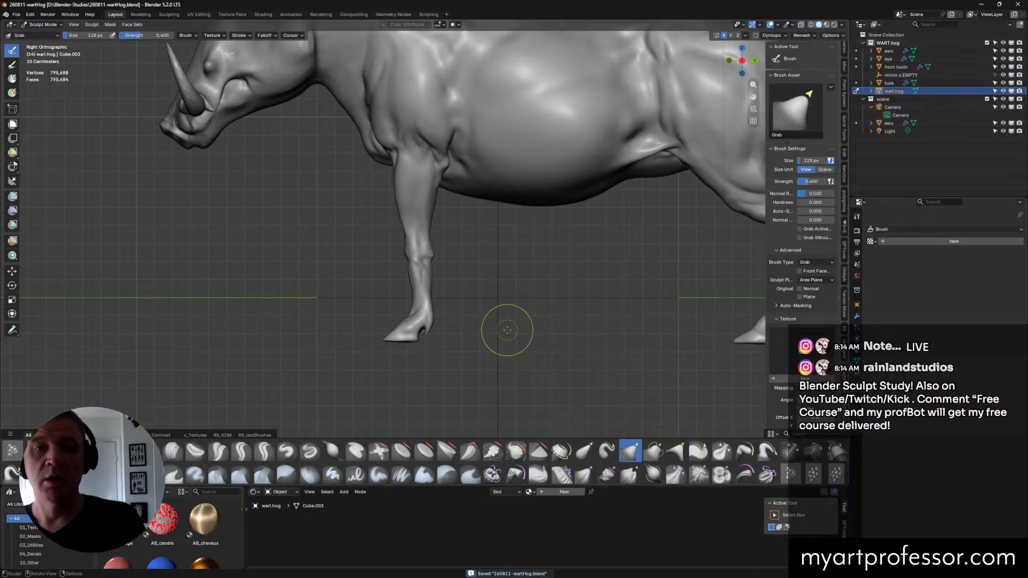
Step: Carve the crease separating hoof from foot across the front toes with the Crease Sharp brush at 48 px
{"action": "middle_click_drag", "start_coordinate": [471, 349], "coordinate": [450, 210]}
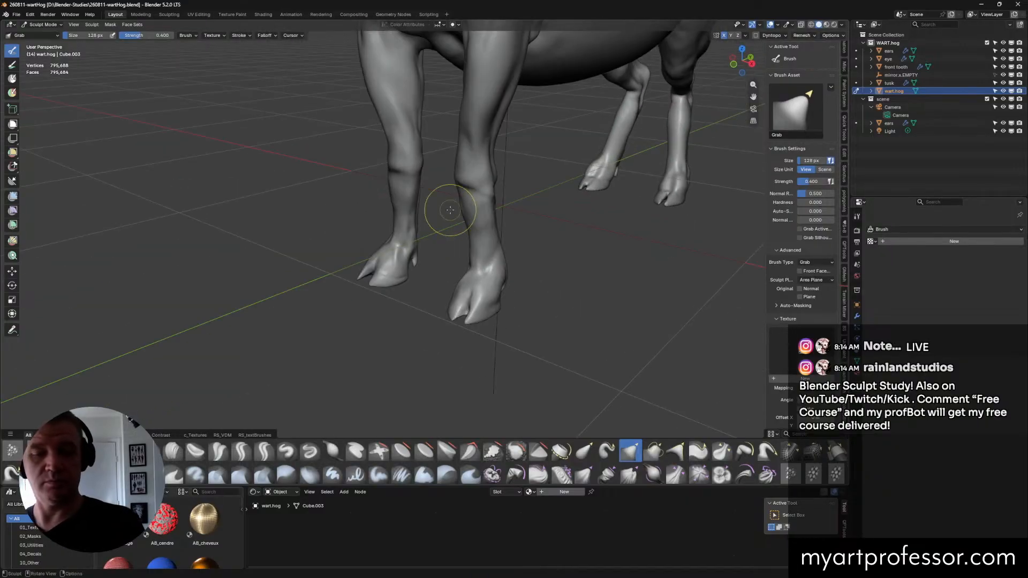
{"action": "left_click", "coordinate": [241, 451]}
{"action": "key", "text": "f"}
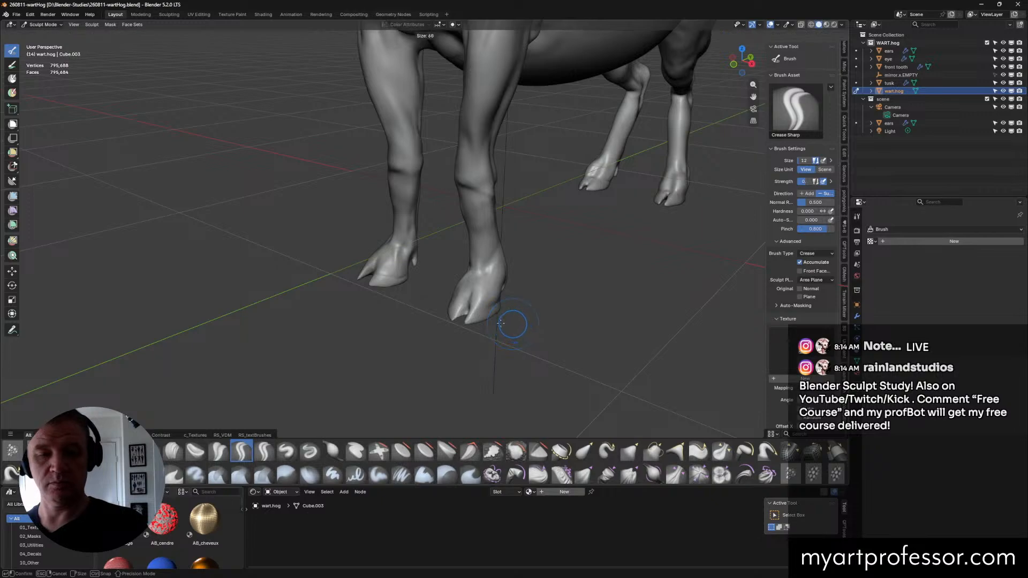
{"action": "left_click", "coordinate": [500, 323]}
{"action": "middle_click_drag", "start_coordinate": [501, 324], "coordinate": [524, 287]}
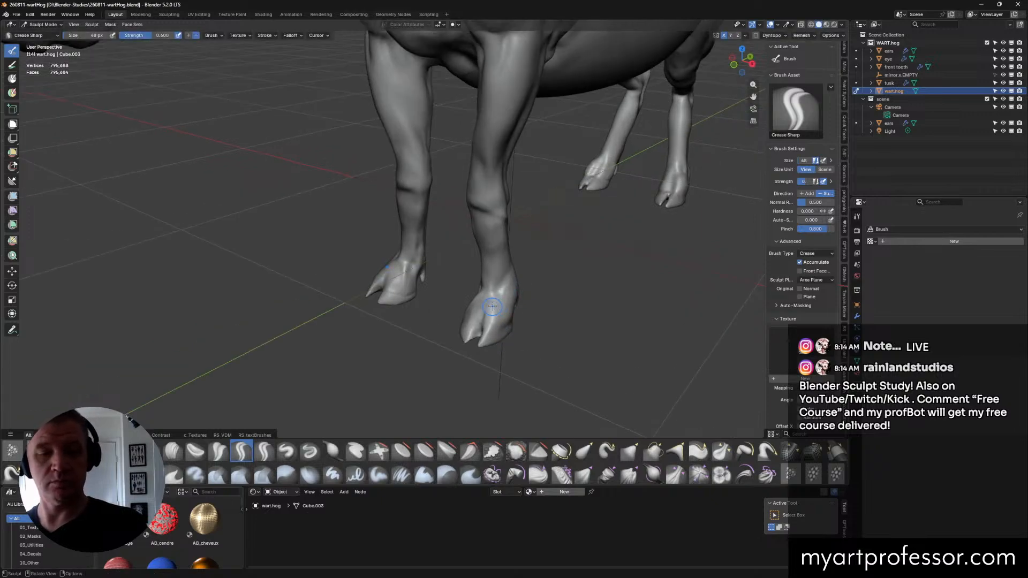
{"action": "left_click_drag", "start_coordinate": [489, 319], "coordinate": [496, 323]}
{"action": "middle_click_drag", "start_coordinate": [507, 317], "coordinate": [525, 309]}
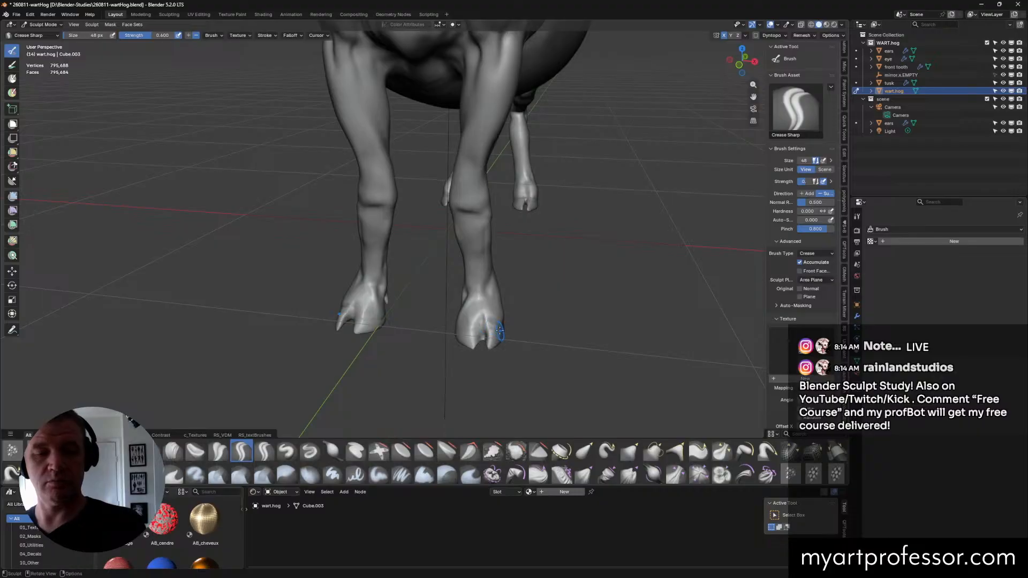
Step: Carve creases on the undersides and outer sides of the front hooves with the Crease Sharp brush at 48 px
{"action": "middle_click_drag", "start_coordinate": [499, 321], "coordinate": [490, 378]}
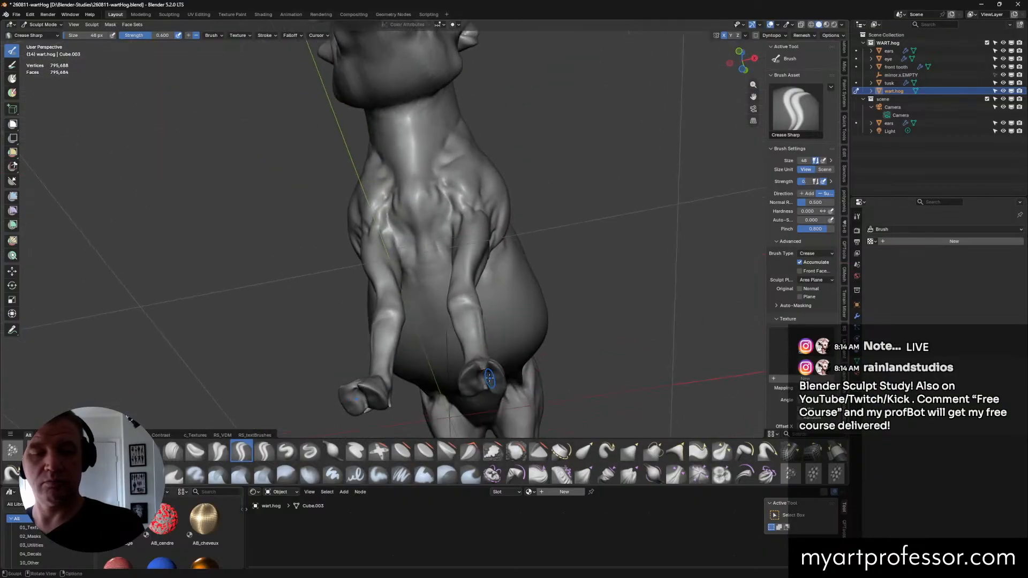
{"action": "left_click_drag", "start_coordinate": [490, 378], "coordinate": [483, 365]}
{"action": "middle_click_drag", "start_coordinate": [516, 359], "coordinate": [485, 319]}
{"action": "mouse_move", "coordinate": [471, 341]}
{"action": "middle_mouse_down"}
{"action": "mouse_move", "coordinate": [409, 345]}
{"action": "mouse_move", "coordinate": [444, 345]}
{"action": "middle_mouse_up"}
{"action": "mouse_move", "coordinate": [493, 321]}
{"action": "middle_mouse_down"}
{"action": "mouse_move", "coordinate": [511, 324]}
{"action": "mouse_move", "coordinate": [501, 310]}
{"action": "mouse_move", "coordinate": [474, 329]}
{"action": "middle_mouse_up"}
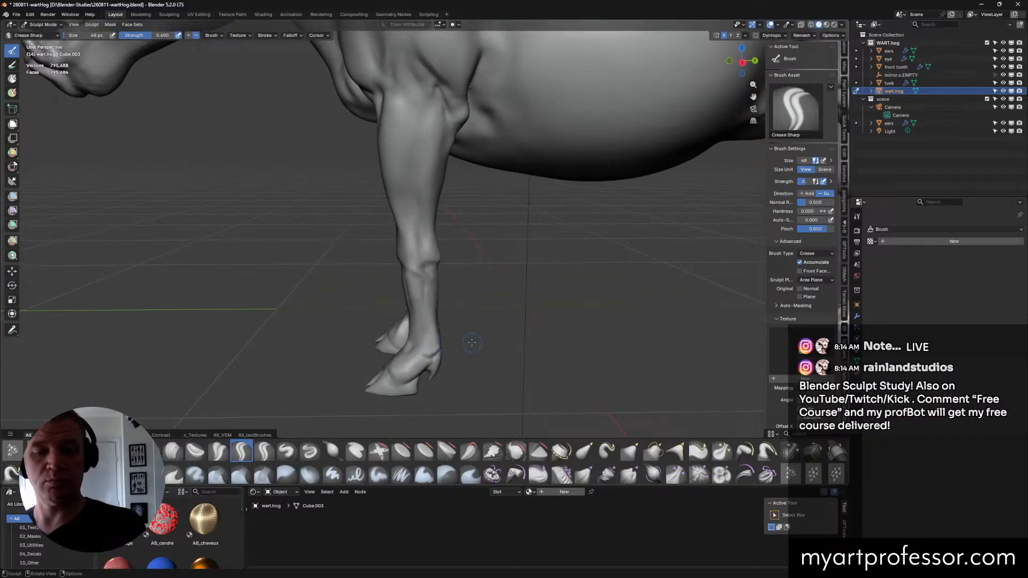
{"action": "mouse_move", "coordinate": [427, 354]}
{"action": "middle_mouse_down"}
{"action": "mouse_move", "coordinate": [505, 321]}
{"action": "mouse_move", "coordinate": [479, 330]}
{"action": "mouse_move", "coordinate": [471, 321]}
{"action": "mouse_move", "coordinate": [450, 375]}
{"action": "middle_mouse_up"}
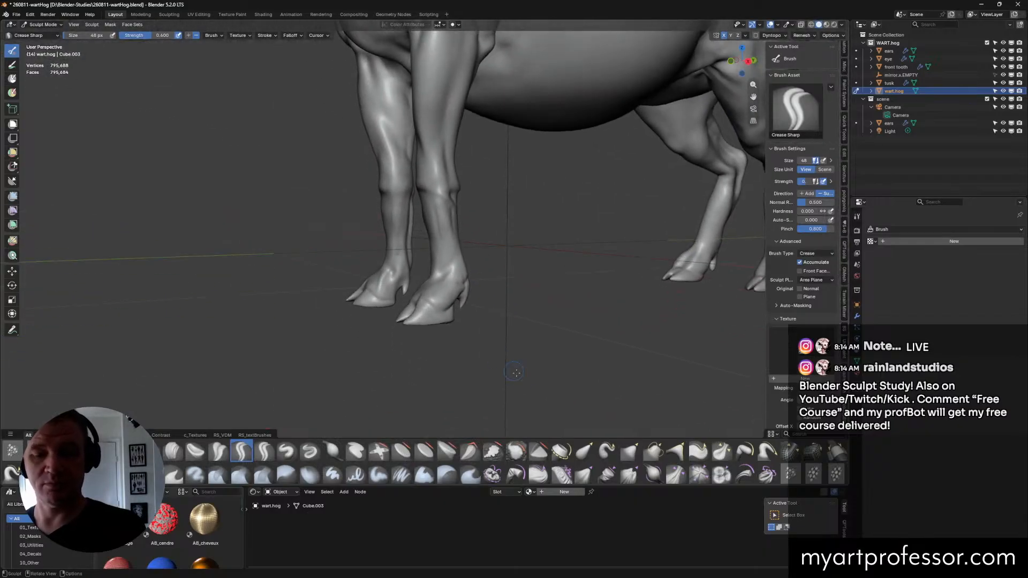
Step: Flatten the sides and tops of the front hooves with the Scrape/Fill brush at 88 px
{"action": "left_click", "coordinate": [493, 451]}
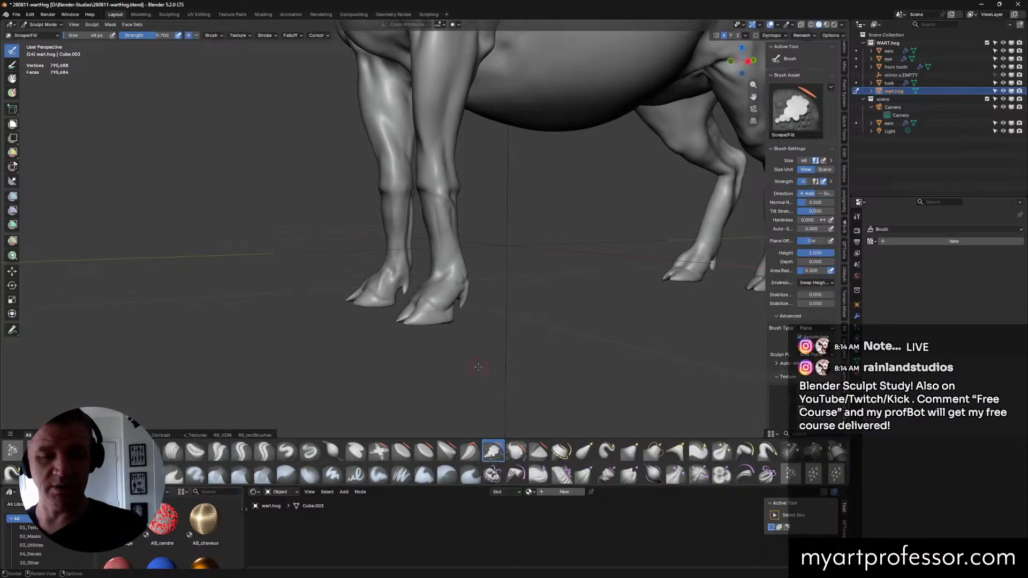
{"action": "middle_click_drag", "start_coordinate": [477, 341], "coordinate": [437, 326]}
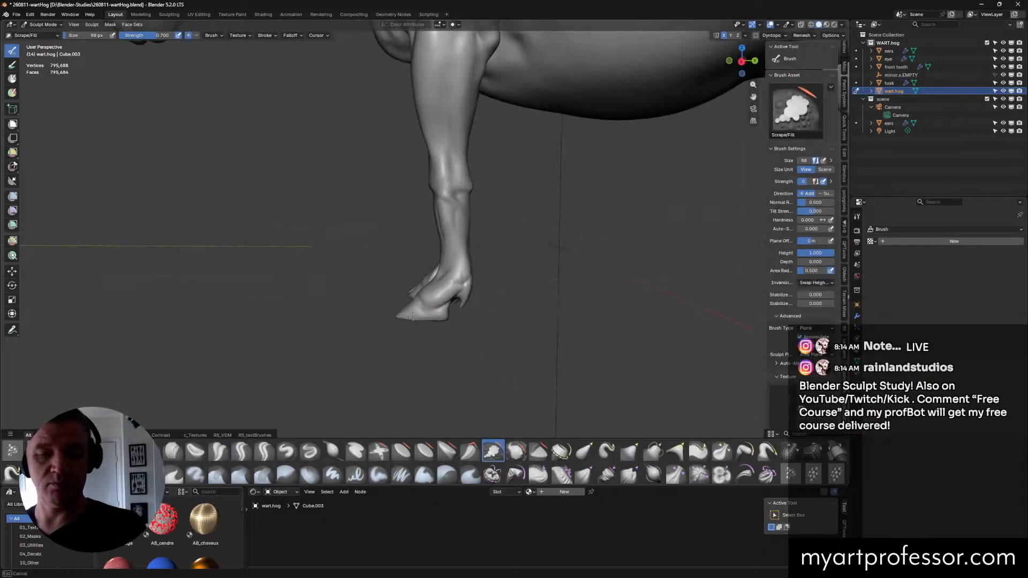
{"action": "mouse_move", "coordinate": [418, 315]}
{"action": "left_mouse_down"}
{"action": "mouse_move", "coordinate": [444, 293]}
{"action": "mouse_move", "coordinate": [435, 297]}
{"action": "left_mouse_up"}
{"action": "mouse_move", "coordinate": [435, 297]}
{"action": "middle_mouse_down"}
{"action": "mouse_move", "coordinate": [473, 283]}
{"action": "mouse_move", "coordinate": [452, 284]}
{"action": "mouse_move", "coordinate": [470, 269]}
{"action": "mouse_move", "coordinate": [541, 275]}
{"action": "middle_mouse_up"}
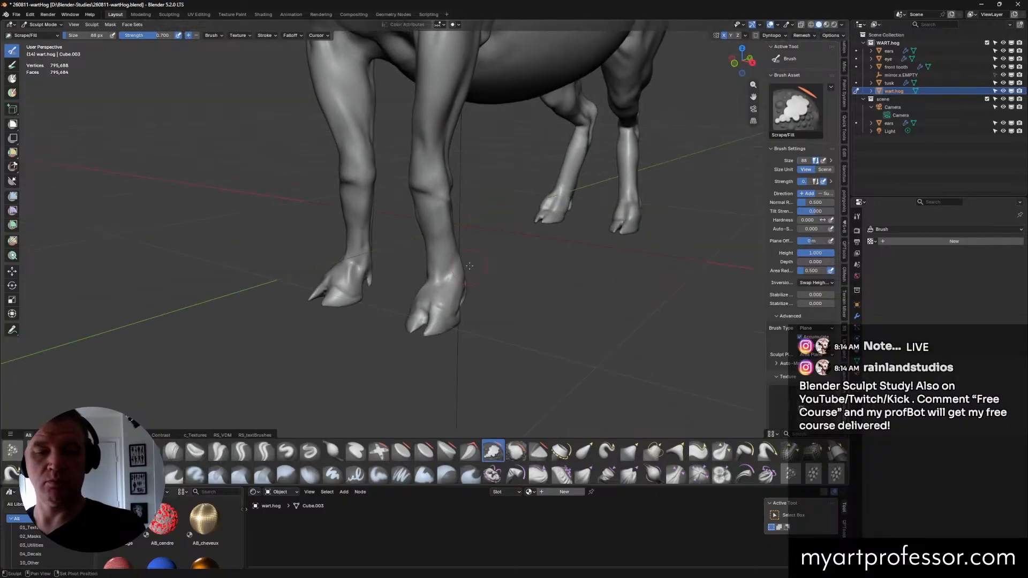
{"action": "mouse_move", "coordinate": [474, 275]}
{"action": "middle_mouse_down"}
{"action": "mouse_move", "coordinate": [451, 300]}
{"action": "mouse_move", "coordinate": [457, 332]}
{"action": "mouse_move", "coordinate": [485, 329]}
{"action": "mouse_move", "coordinate": [484, 285]}
{"action": "middle_mouse_up"}
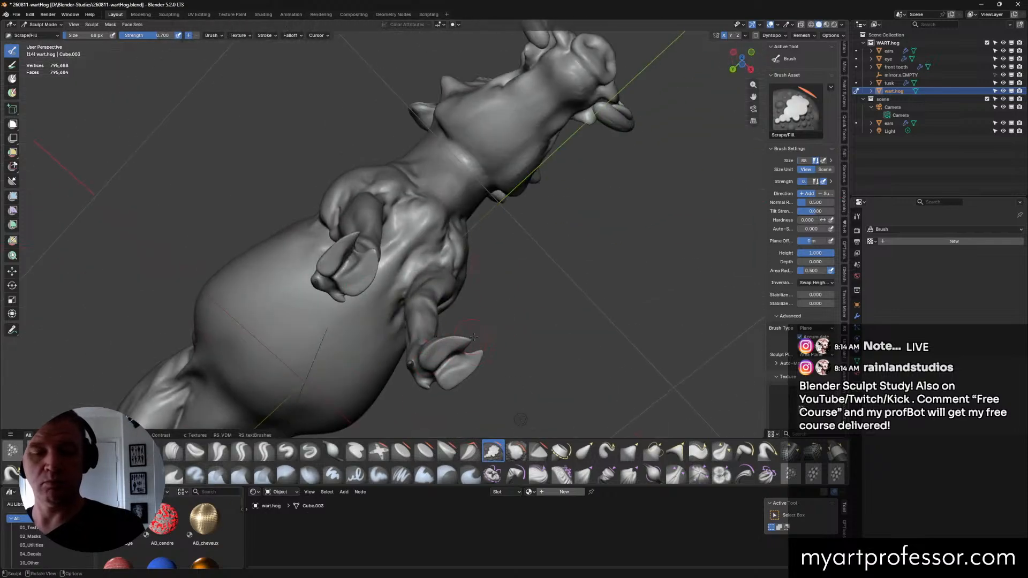
{"action": "middle_click_drag", "start_coordinate": [581, 336], "coordinate": [482, 334]}
Step: Adjust the dewclaws on the front feet with the Grab brush at 88 px and save the file
{"action": "key", "text": "g"}
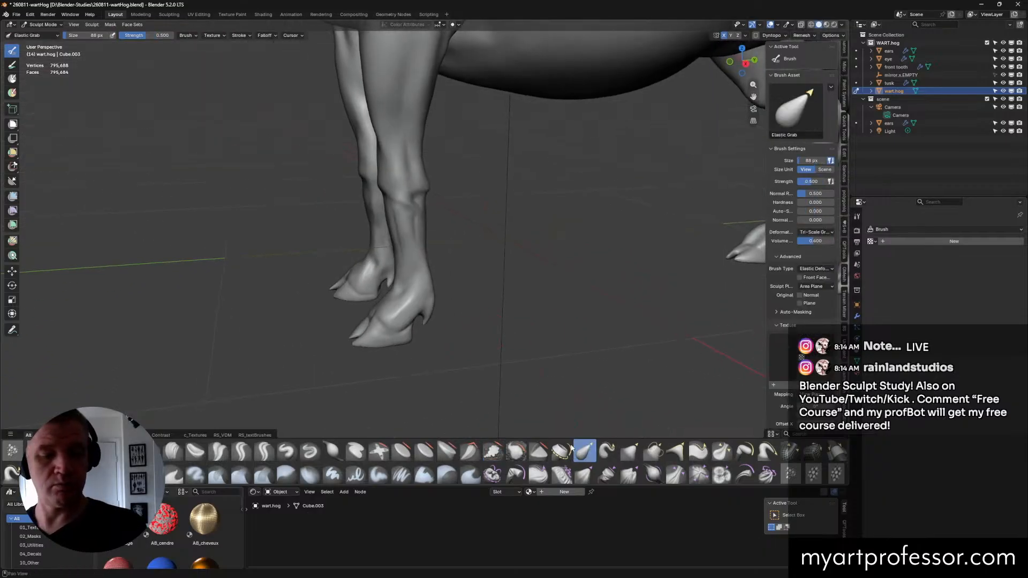
{"action": "left_click_drag", "start_coordinate": [425, 321], "coordinate": [425, 317]}
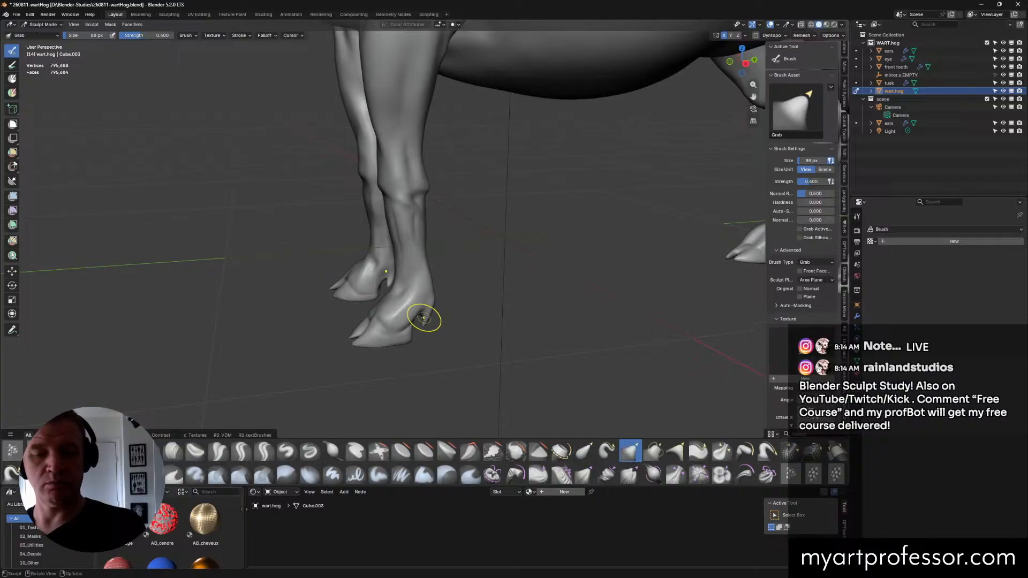
{"action": "middle_click_drag", "start_coordinate": [454, 296], "coordinate": [448, 305]}
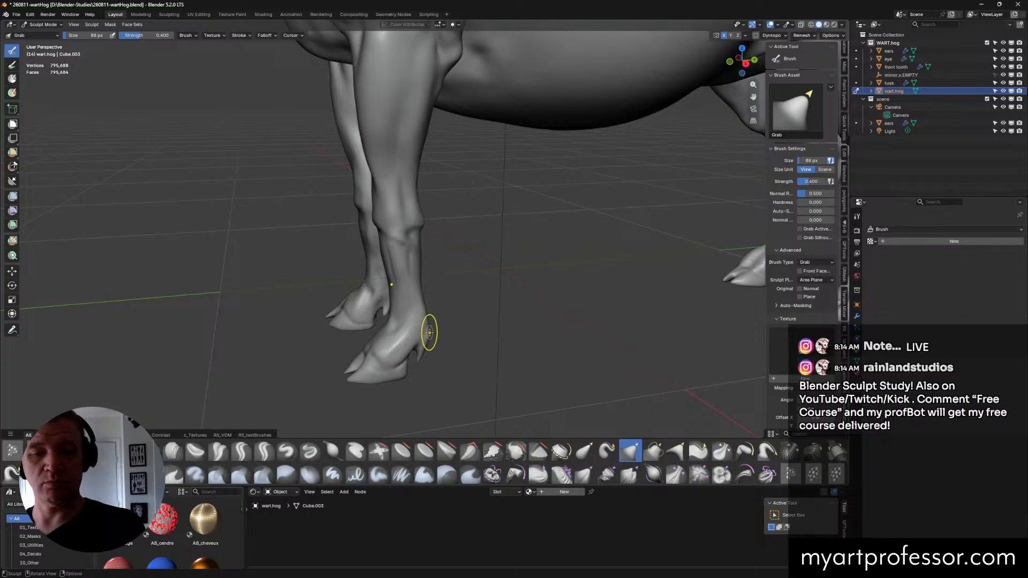
{"action": "middle_click_drag", "start_coordinate": [512, 353], "coordinate": [524, 354], "text": "shift"}
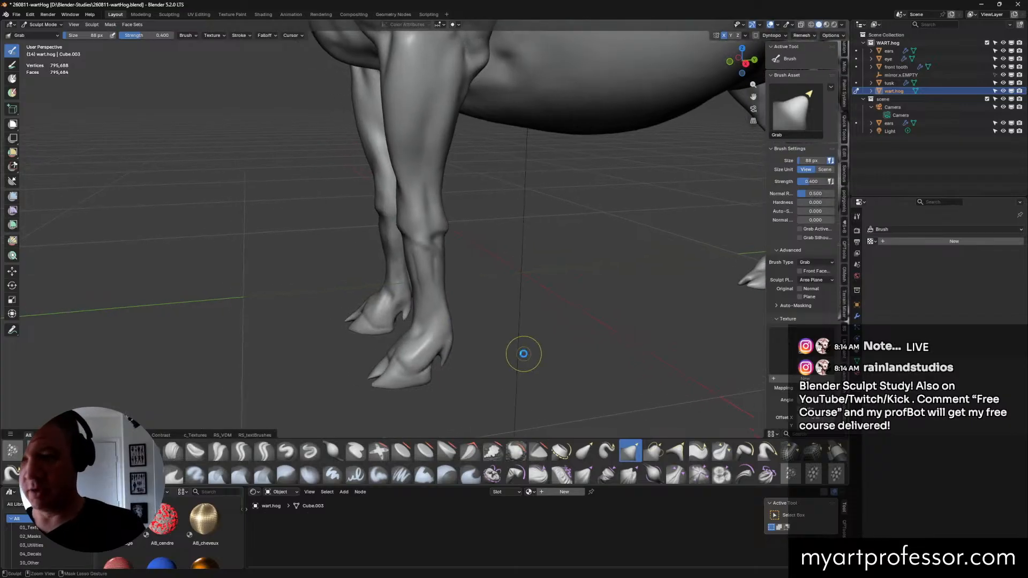
{"action": "key", "text": "ctrl+s"}
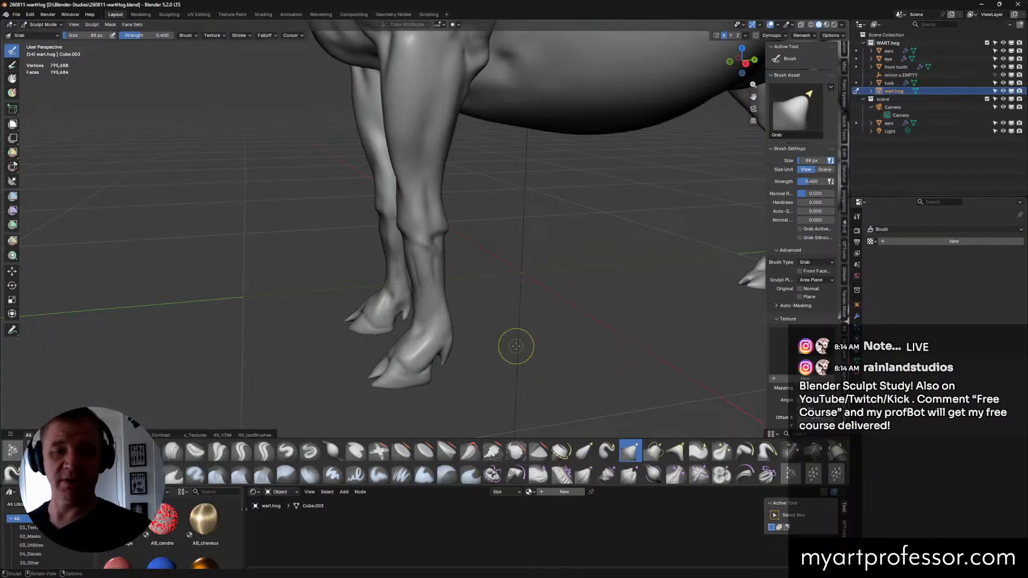
Step: Choose the Crease Sharp brush and examine the front legs, knees and hooves from the side and front
{"action": "mouse_move", "coordinate": [516, 346]}
{"action": "middle_mouse_down"}
{"action": "mouse_move", "coordinate": [530, 321]}
{"action": "mouse_move", "coordinate": [505, 348]}
{"action": "middle_mouse_up"}
{"action": "key", "text": "shift+c"}
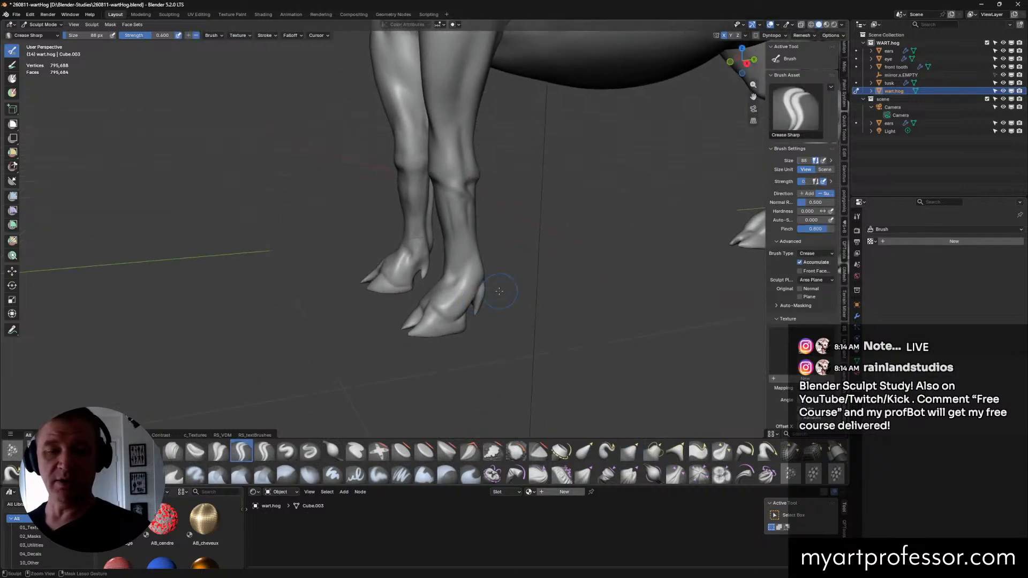
{"action": "mouse_move", "coordinate": [499, 291]}
{"action": "middle_mouse_down"}
{"action": "mouse_move", "coordinate": [495, 265]}
{"action": "mouse_move", "coordinate": [529, 286]}
{"action": "mouse_move", "coordinate": [450, 289]}
{"action": "mouse_move", "coordinate": [498, 293]}
{"action": "mouse_move", "coordinate": [452, 289]}
{"action": "mouse_move", "coordinate": [473, 330]}
{"action": "middle_mouse_up"}
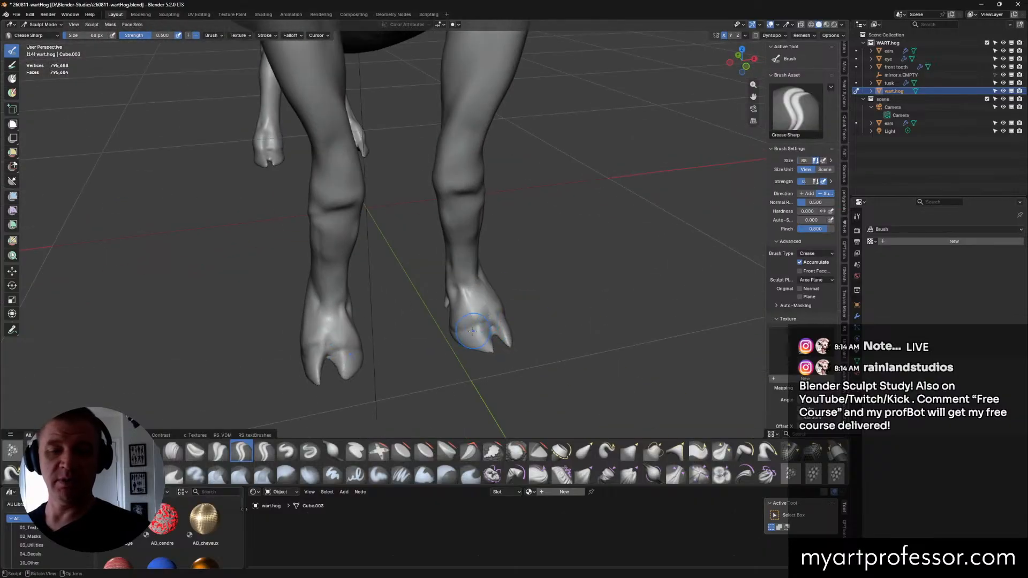
{"action": "middle_click_drag", "start_coordinate": [532, 342], "coordinate": [491, 271]}
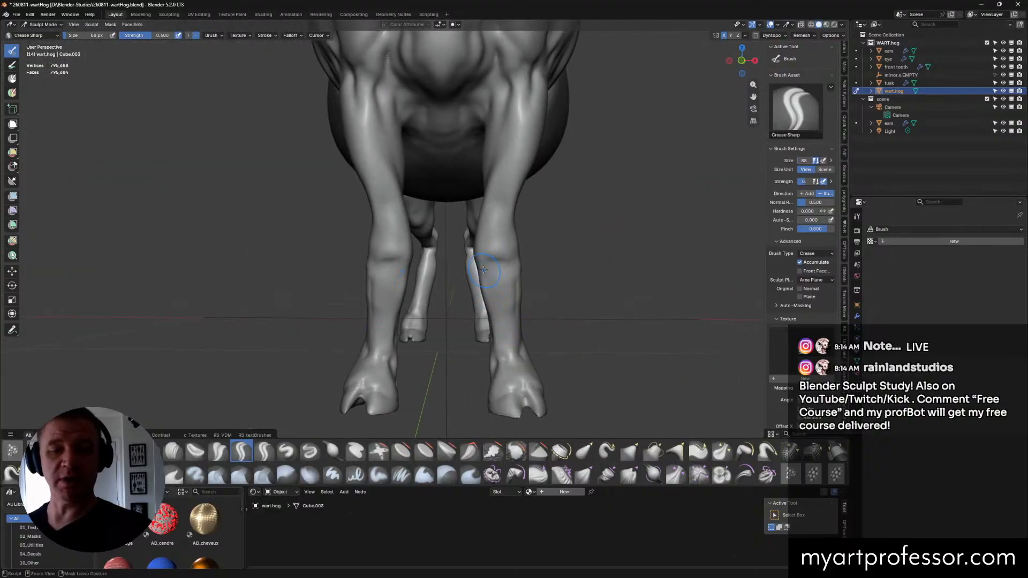
{"action": "middle_click_drag", "start_coordinate": [536, 318], "coordinate": [470, 271]}
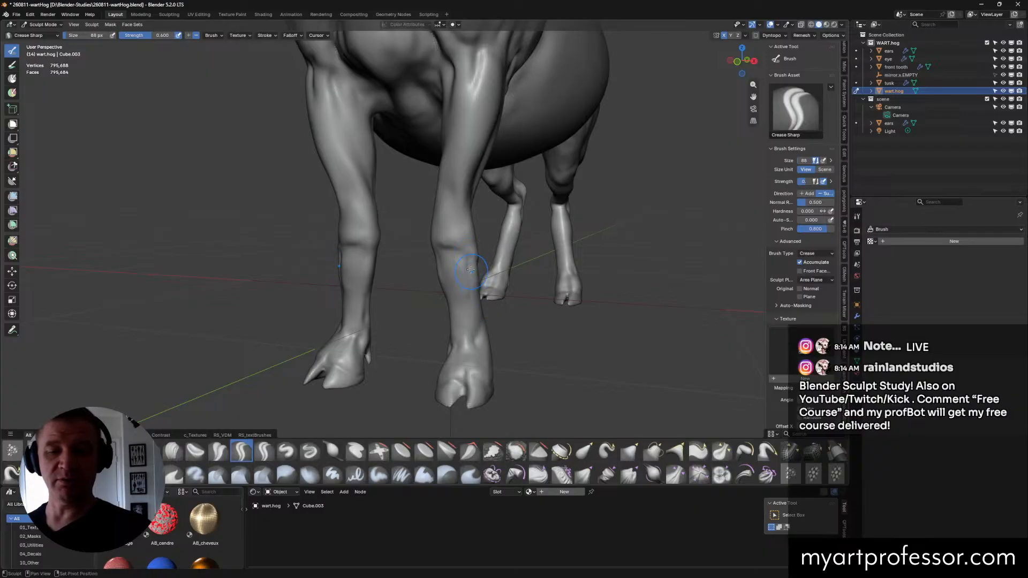
{"action": "middle_click_drag", "start_coordinate": [506, 327], "coordinate": [480, 265]}
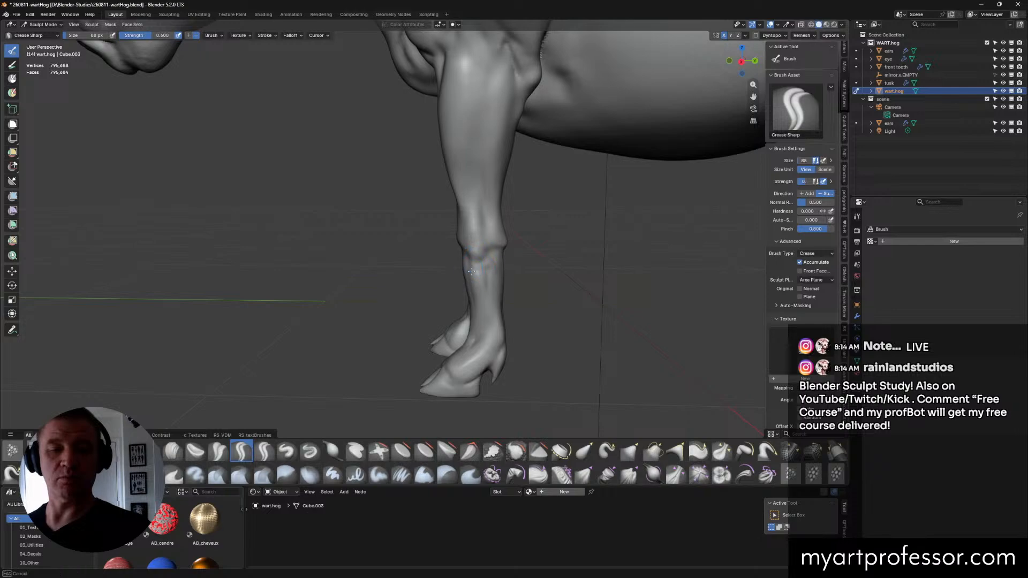
{"action": "middle_click_drag", "start_coordinate": [500, 266], "coordinate": [479, 279]}
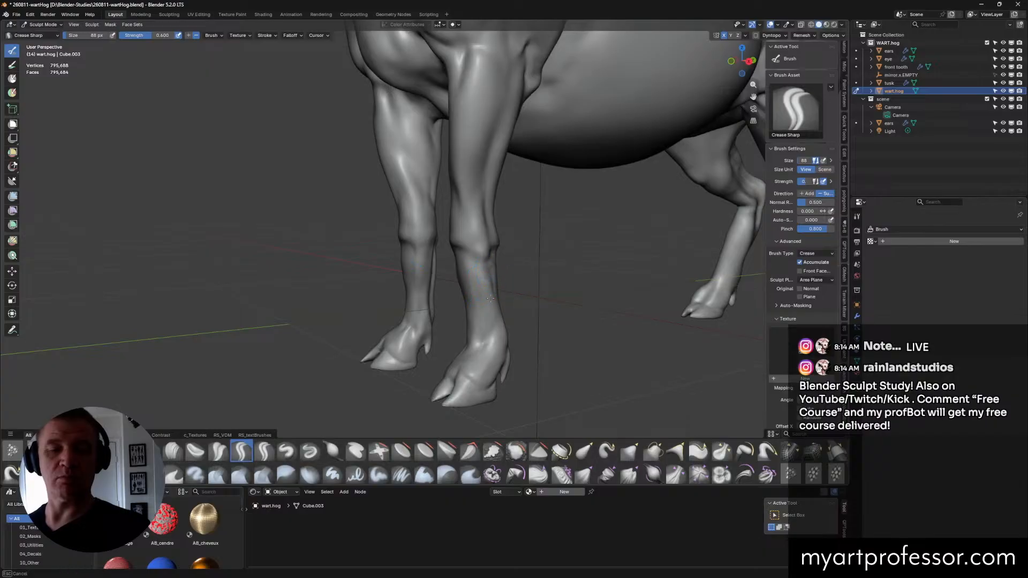
{"action": "middle_click_drag", "start_coordinate": [508, 292], "coordinate": [562, 293]}
{"action": "middle_click_drag", "start_coordinate": [500, 262], "coordinate": [477, 277]}
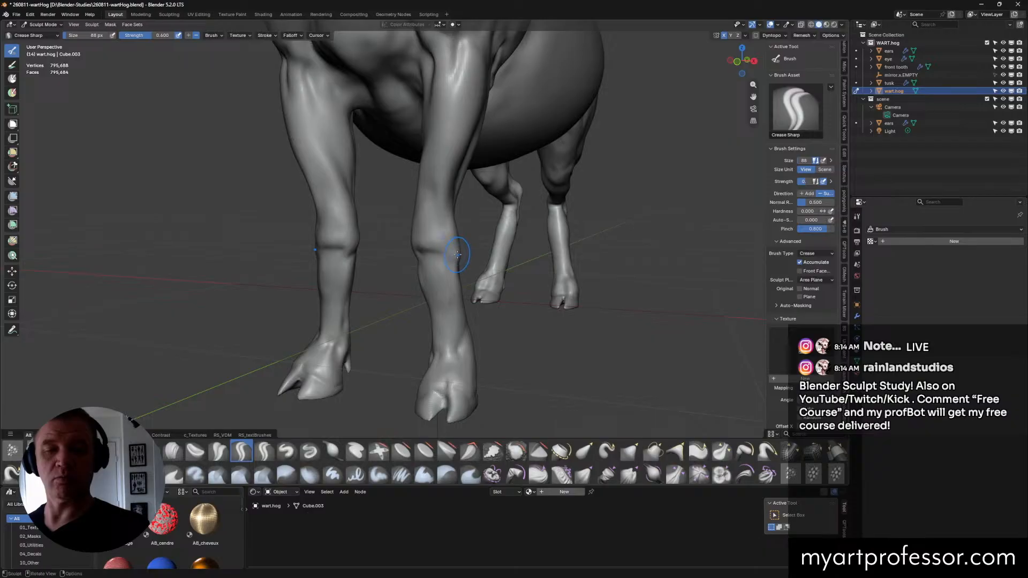
{"action": "middle_click_drag", "start_coordinate": [458, 254], "coordinate": [415, 234]}
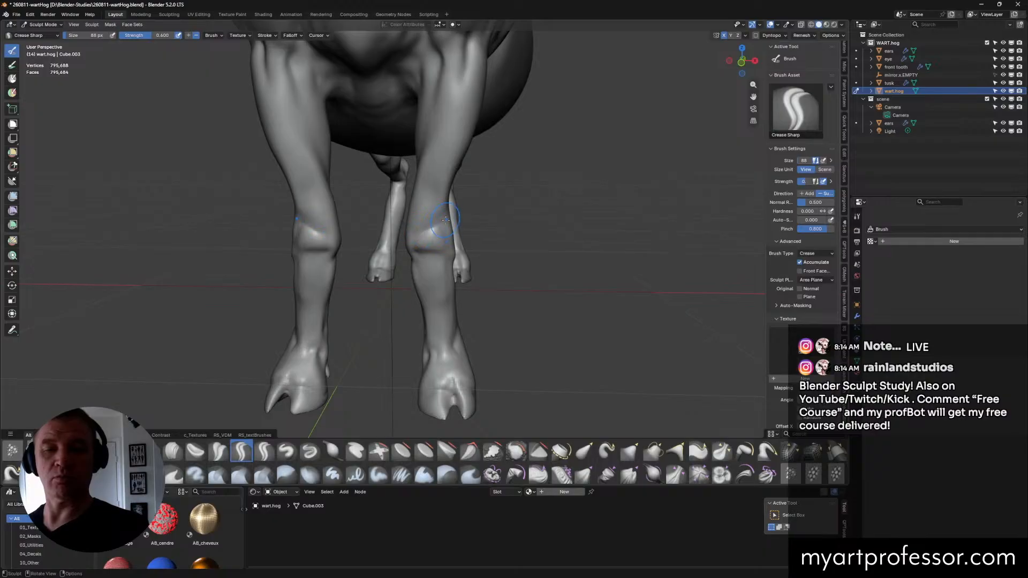
{"action": "mouse_move", "coordinate": [428, 230]}
{"action": "middle_mouse_down"}
{"action": "mouse_move", "coordinate": [512, 247]}
{"action": "mouse_move", "coordinate": [444, 262]}
{"action": "middle_mouse_up"}
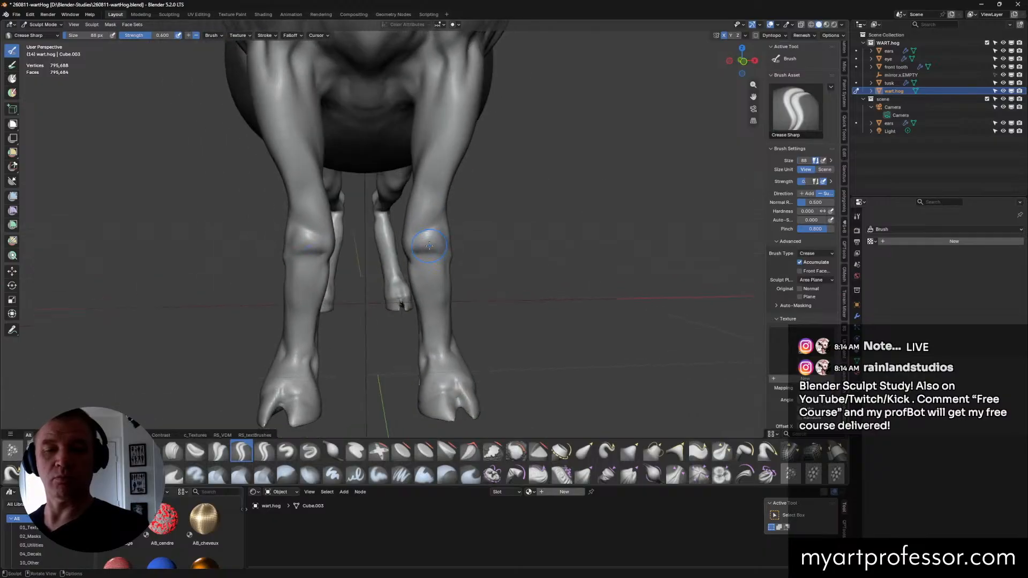
Step: Carve and smooth the crease under the front knees with the Crease Sharp brush at 64 px, and save the file
{"action": "key", "text": "bracketleft"}
{"action": "key", "text": "bracketleft"}
{"action": "key", "text": "bracketleft"}
{"action": "left_click_drag", "start_coordinate": [442, 258], "coordinate": [416, 254]}
{"action": "left_click_drag", "start_coordinate": [443, 257], "coordinate": [416, 253], "text": "shift"}
{"action": "middle_click_drag", "start_coordinate": [487, 266], "coordinate": [573, 356]}
{"action": "key", "text": "ctrl+s"}
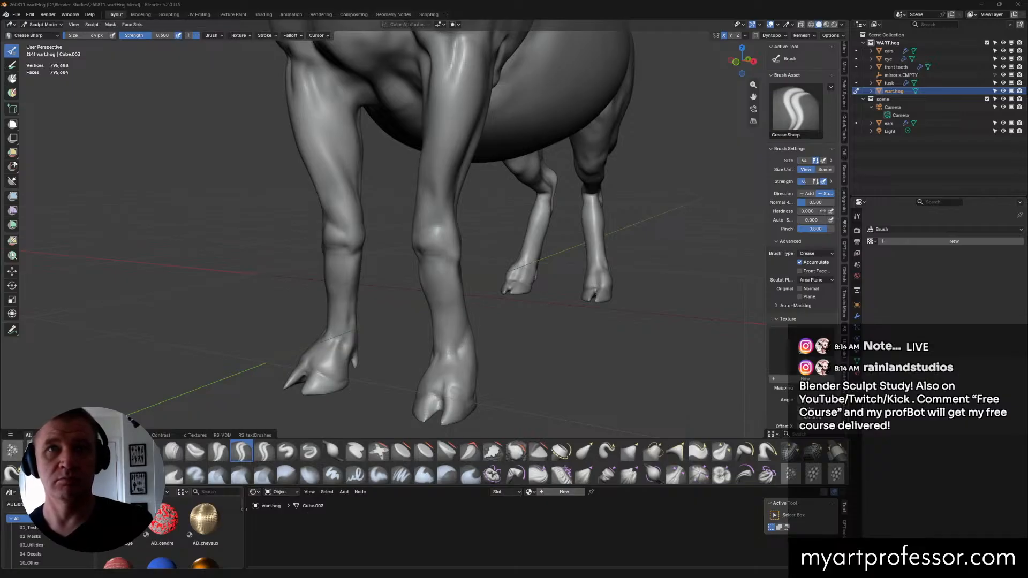
Step: Reshape the front ankles just above the hooves with the Grab brush at 102 px
{"action": "middle_click_drag", "start_coordinate": [720, 291], "coordinate": [713, 288]}
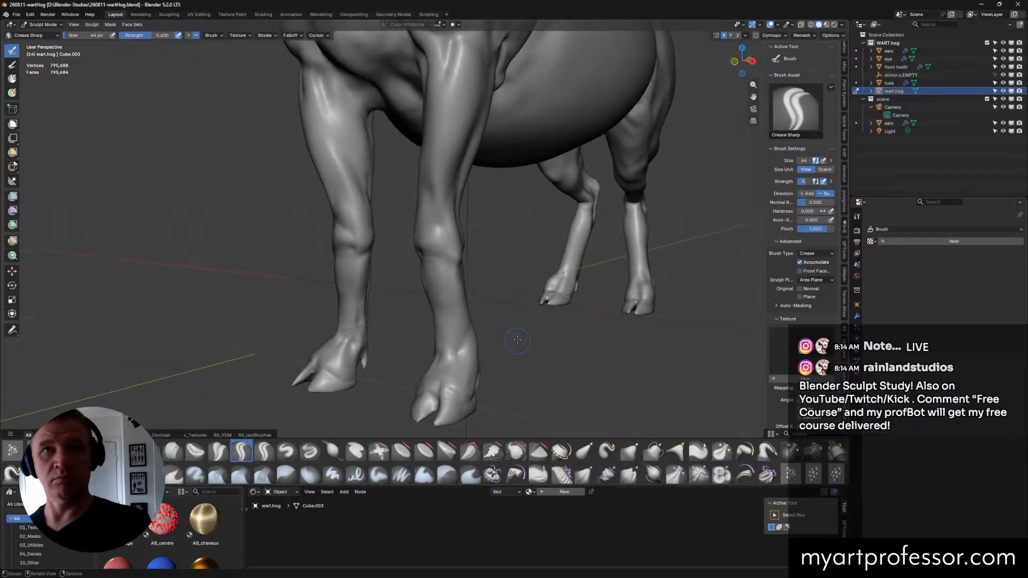
{"action": "middle_click_drag", "start_coordinate": [517, 341], "coordinate": [559, 314]}
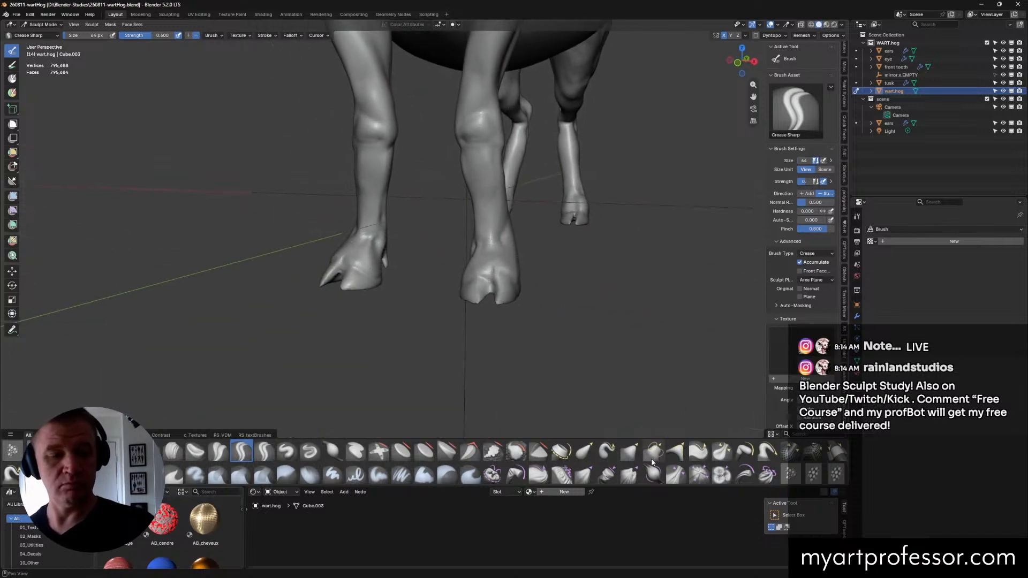
{"action": "left_click", "coordinate": [631, 452]}
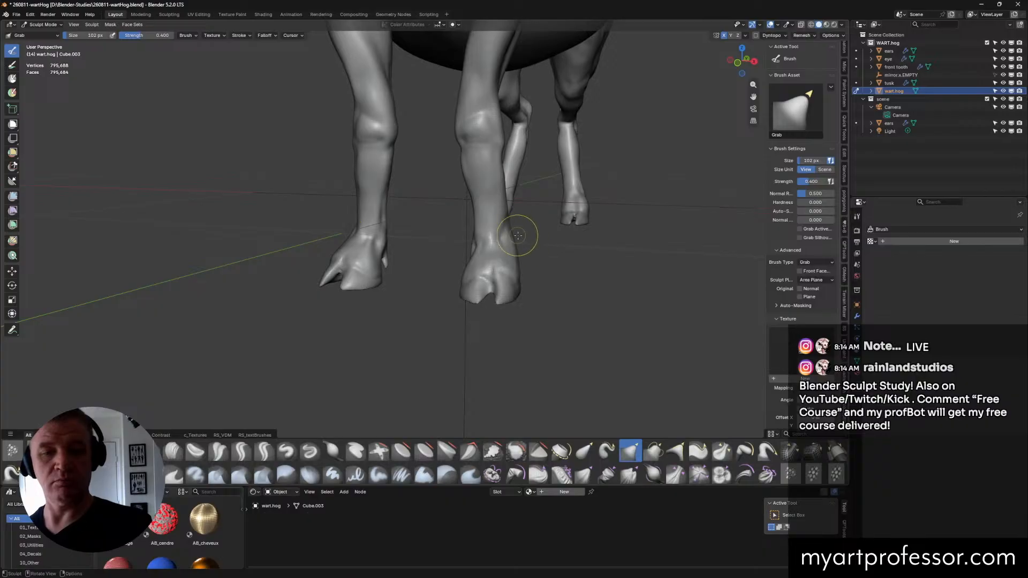
{"action": "mouse_move", "coordinate": [518, 235]}
{"action": "left_mouse_down"}
{"action": "mouse_move", "coordinate": [473, 241]}
{"action": "mouse_move", "coordinate": [476, 253]}
{"action": "left_mouse_up"}
{"action": "left_click_drag", "start_coordinate": [477, 253], "coordinate": [480, 249]}
{"action": "left_click_drag", "start_coordinate": [480, 249], "coordinate": [475, 258]}
{"action": "left_click_drag", "start_coordinate": [474, 259], "coordinate": [472, 261]}
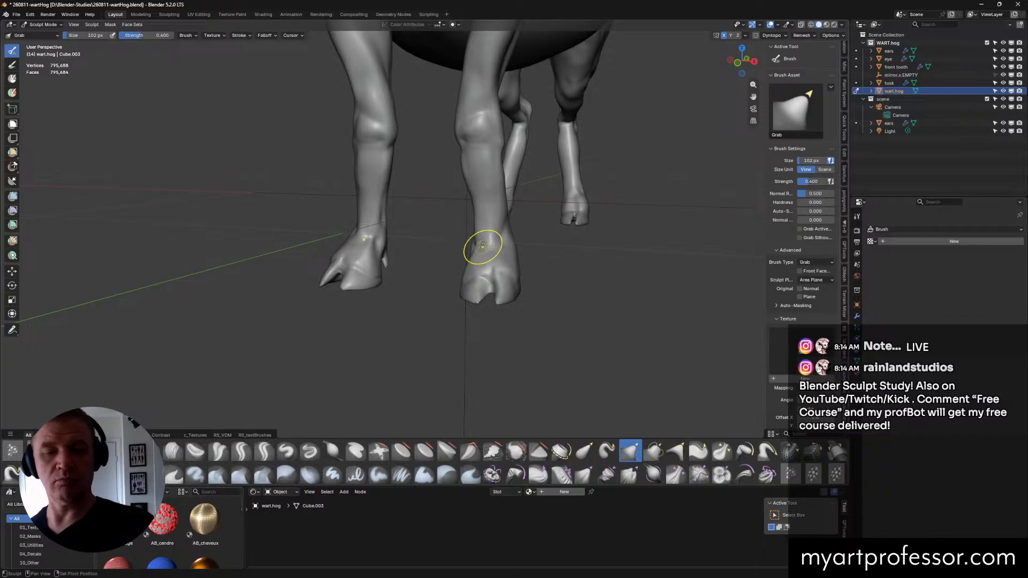
{"action": "mouse_move", "coordinate": [514, 248]}
{"action": "middle_mouse_down"}
{"action": "mouse_move", "coordinate": [556, 264]}
{"action": "mouse_move", "coordinate": [483, 240]}
{"action": "middle_mouse_up"}
{"action": "left_click_drag", "start_coordinate": [482, 240], "coordinate": [482, 240]}
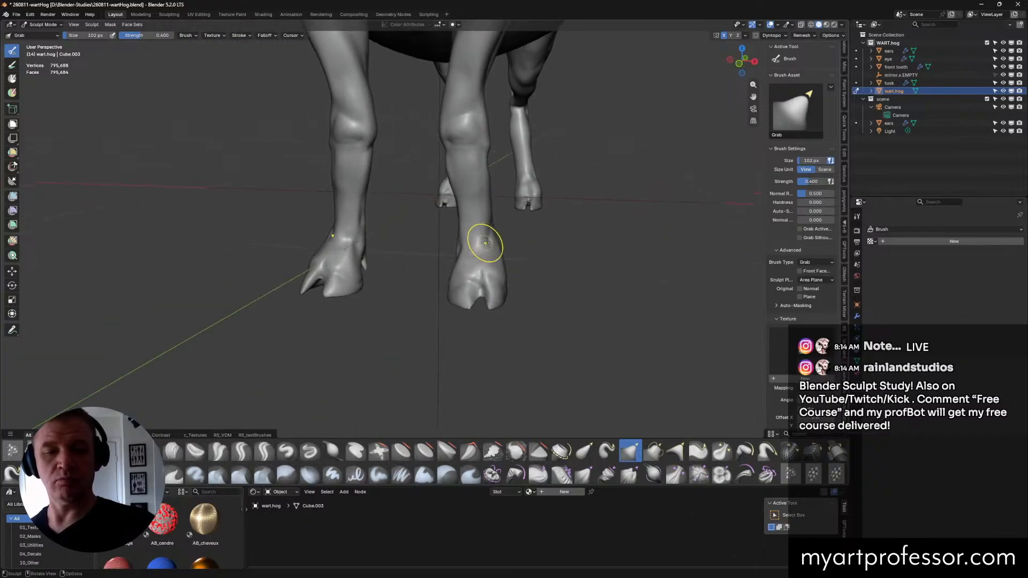
{"action": "mouse_move", "coordinate": [534, 241]}
{"action": "middle_mouse_down"}
{"action": "mouse_move", "coordinate": [502, 255]}
{"action": "mouse_move", "coordinate": [511, 246]}
{"action": "mouse_move", "coordinate": [557, 265]}
{"action": "mouse_move", "coordinate": [489, 257]}
{"action": "mouse_move", "coordinate": [535, 229]}
{"action": "mouse_move", "coordinate": [525, 228]}
{"action": "middle_mouse_up"}
{"action": "left_click_drag", "start_coordinate": [515, 257], "coordinate": [511, 248]}
{"action": "mouse_move", "coordinate": [511, 248]}
{"action": "middle_mouse_down"}
{"action": "mouse_move", "coordinate": [579, 275]}
{"action": "mouse_move", "coordinate": [589, 257]}
{"action": "mouse_move", "coordinate": [535, 257]}
{"action": "mouse_move", "coordinate": [512, 244]}
{"action": "mouse_move", "coordinate": [568, 264]}
{"action": "middle_mouse_up"}
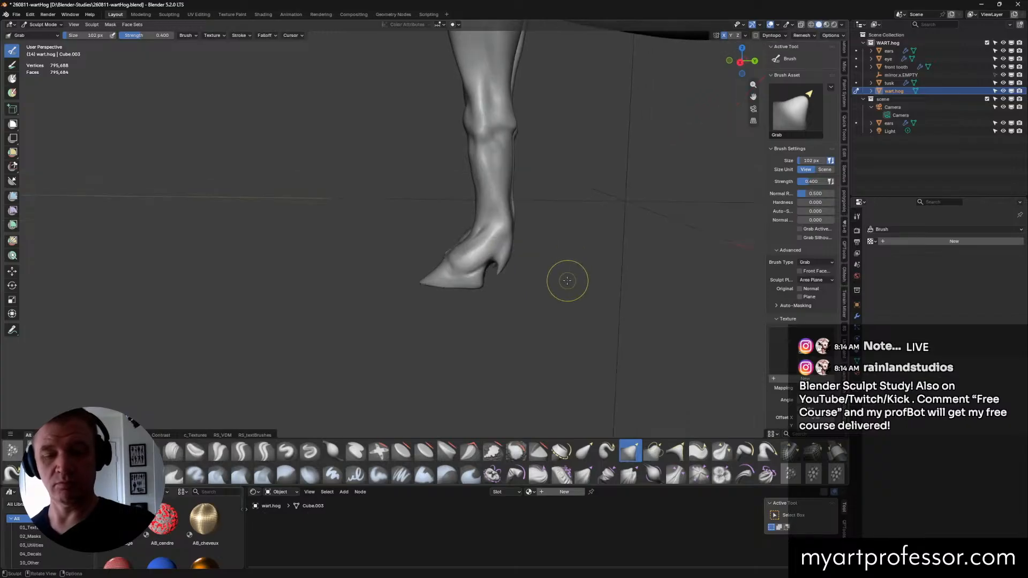
Step: Sharpen the creases around the front dewclaws and heels with the Crease Sharp brush at 50 px, and save the file
{"action": "left_click", "coordinate": [241, 451]}
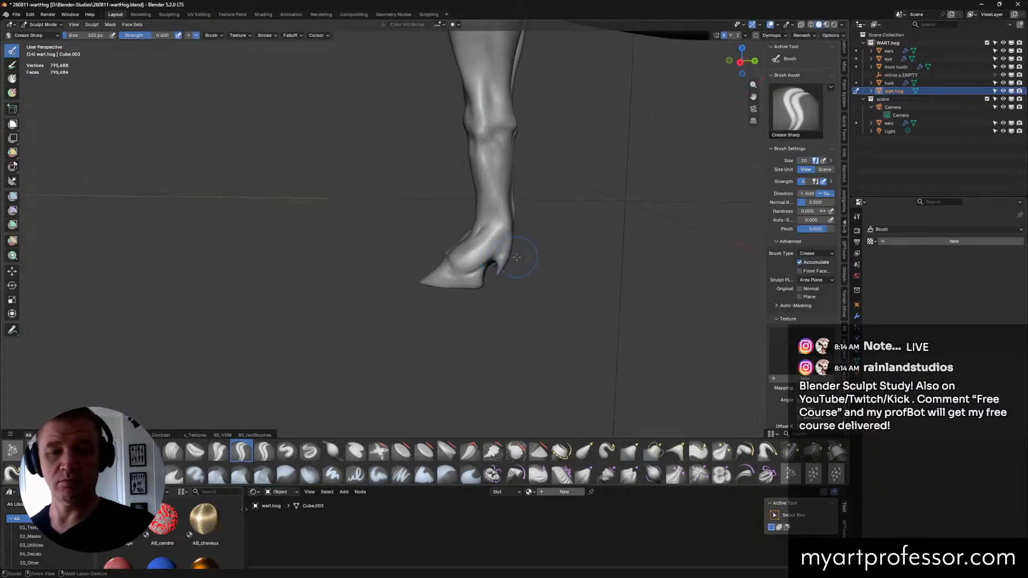
{"action": "key", "text": "f"}
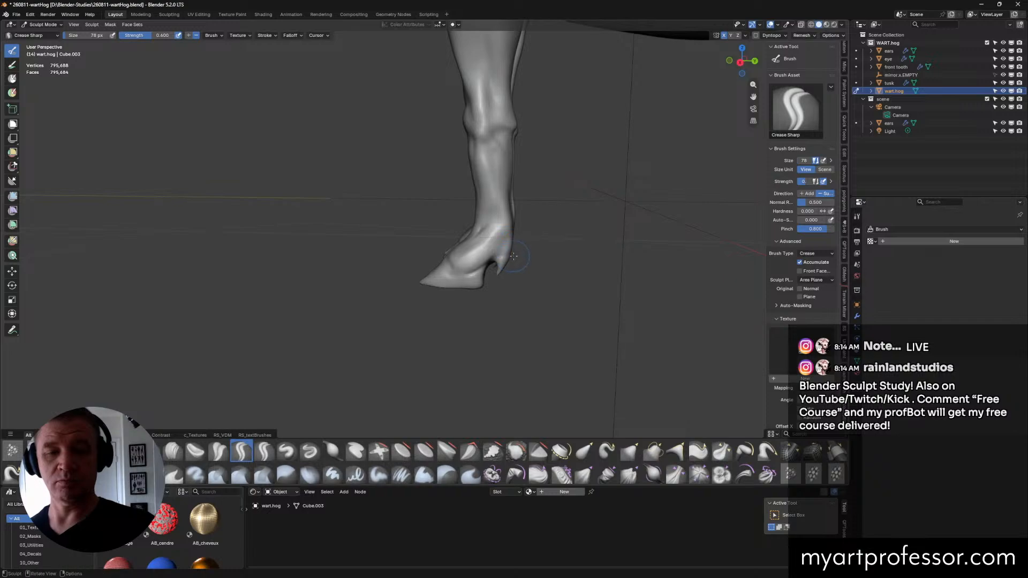
{"action": "key", "text": "f"}
{"action": "left_click", "coordinate": [506, 255]}
{"action": "middle_click_drag", "start_coordinate": [521, 252], "coordinate": [522, 261]}
{"action": "left_click_drag", "start_coordinate": [522, 261], "coordinate": [524, 262]}
{"action": "mouse_move", "coordinate": [524, 262]}
{"action": "middle_mouse_down"}
{"action": "mouse_move", "coordinate": [540, 250]}
{"action": "mouse_move", "coordinate": [541, 269]}
{"action": "mouse_move", "coordinate": [528, 257]}
{"action": "middle_mouse_up"}
{"action": "left_click_drag", "start_coordinate": [528, 257], "coordinate": [542, 248]}
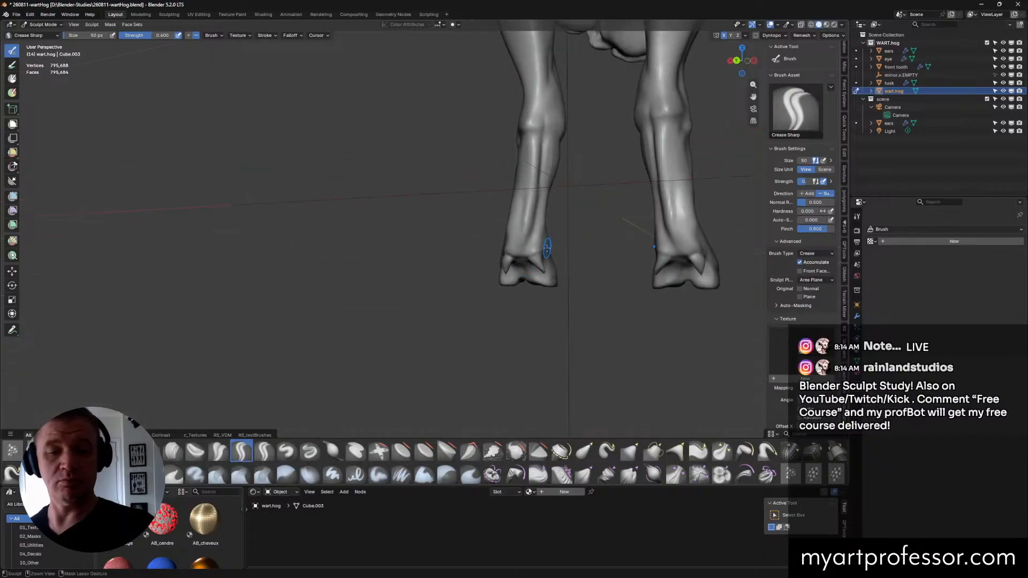
{"action": "middle_click_drag", "start_coordinate": [541, 247], "coordinate": [498, 256]}
{"action": "left_click_drag", "start_coordinate": [498, 255], "coordinate": [515, 253]}
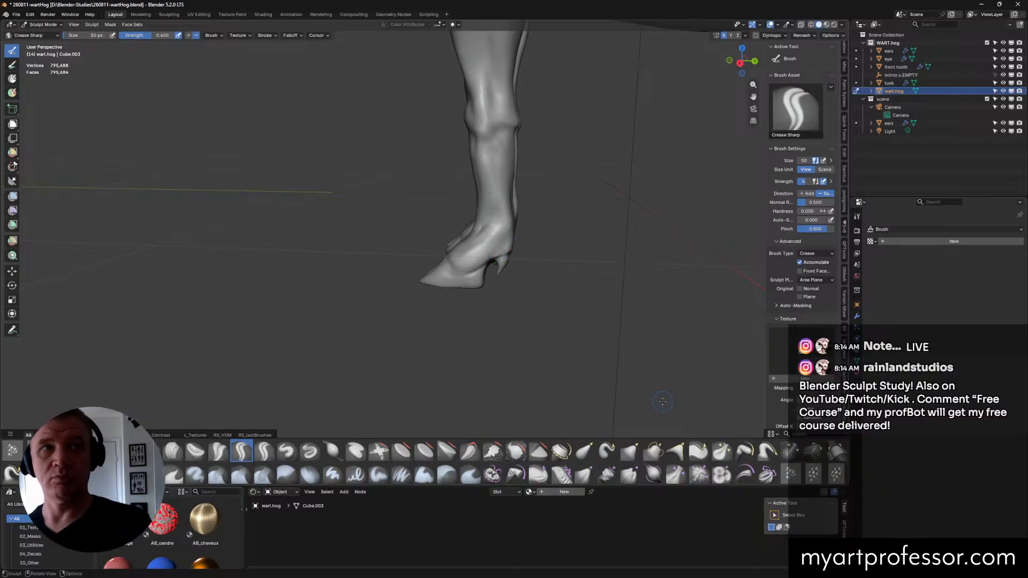
{"action": "key", "text": "ctrl+s"}
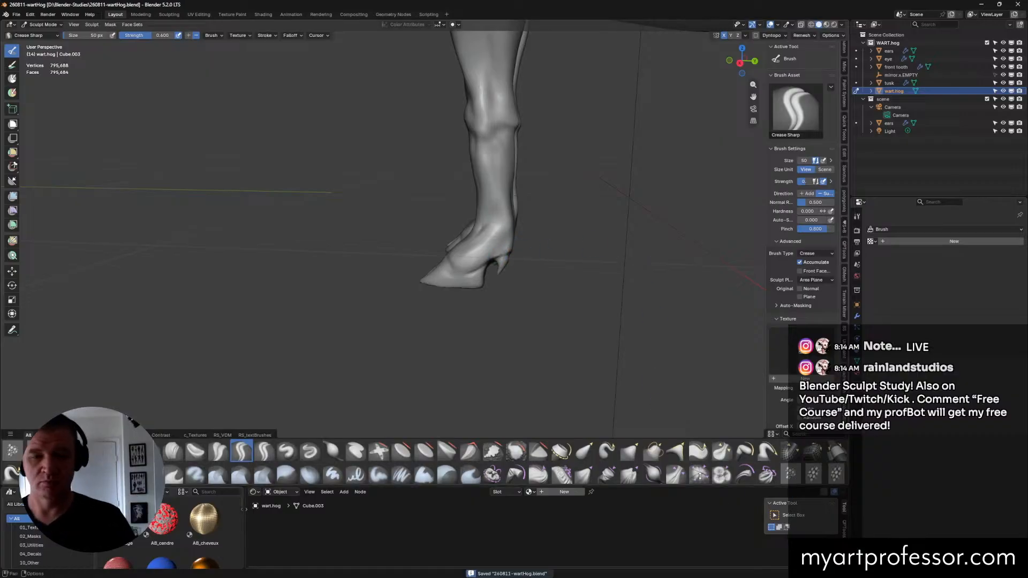
Step: Carve the crease across the tops of the front toes with the Crease Sharp brush at 50 px, and save the file
{"action": "middle_click_drag", "start_coordinate": [514, 322], "coordinate": [483, 280]}
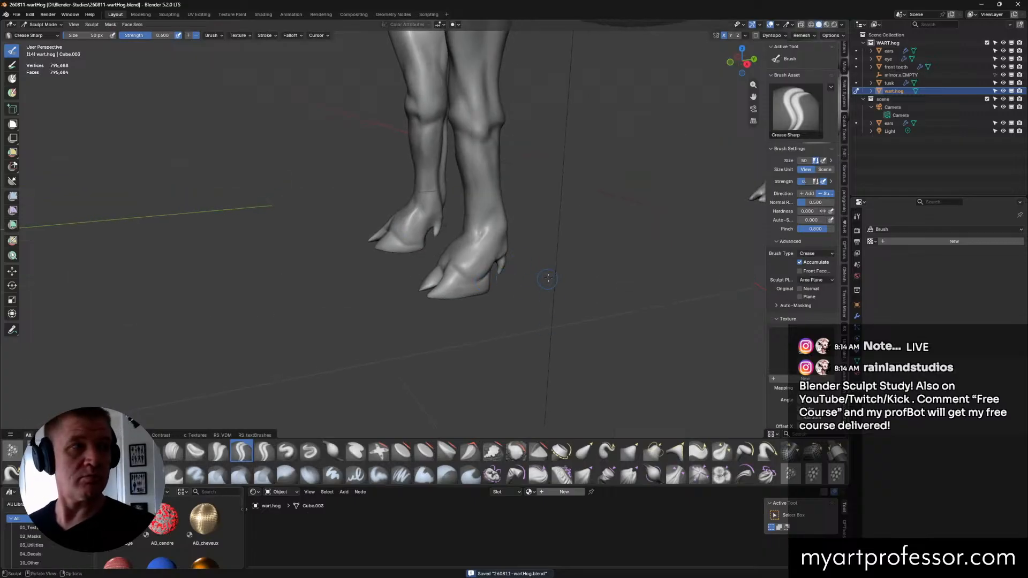
{"action": "middle_click_drag", "start_coordinate": [548, 278], "coordinate": [565, 277]}
{"action": "middle_click_drag", "start_coordinate": [527, 291], "coordinate": [548, 291]}
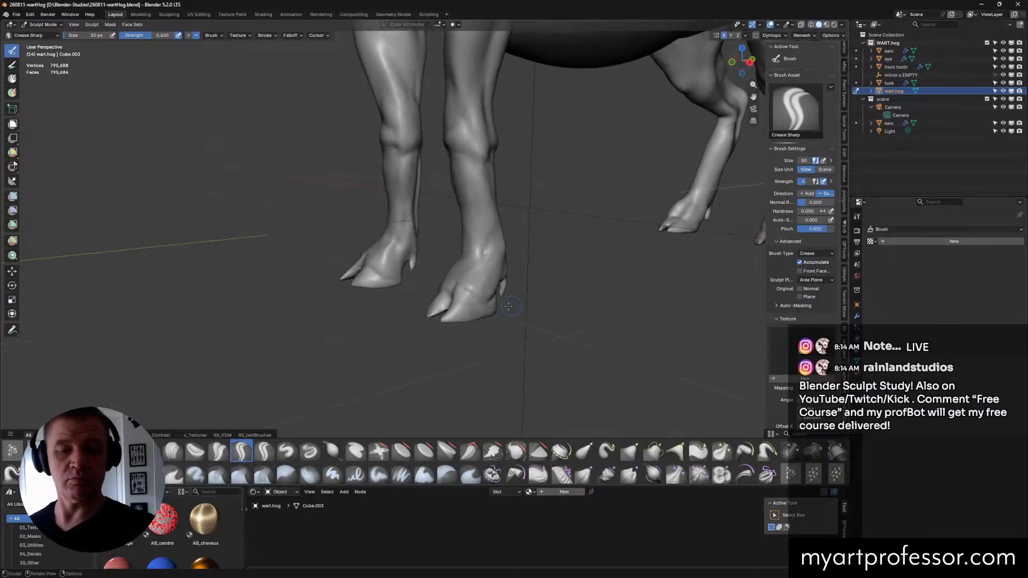
{"action": "mouse_move", "coordinate": [453, 289]}
{"action": "left_mouse_down"}
{"action": "mouse_move", "coordinate": [474, 302]}
{"action": "mouse_move", "coordinate": [460, 291]}
{"action": "mouse_move", "coordinate": [469, 284]}
{"action": "left_mouse_up"}
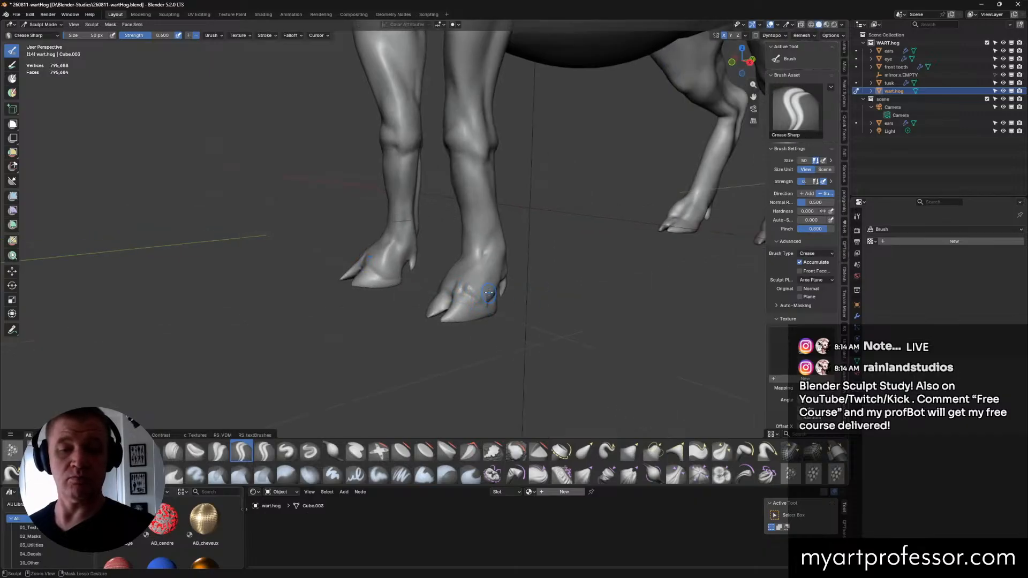
{"action": "mouse_move", "coordinate": [489, 292]}
{"action": "middle_mouse_down"}
{"action": "mouse_move", "coordinate": [528, 301]}
{"action": "mouse_move", "coordinate": [456, 306]}
{"action": "mouse_move", "coordinate": [455, 328]}
{"action": "middle_mouse_up"}
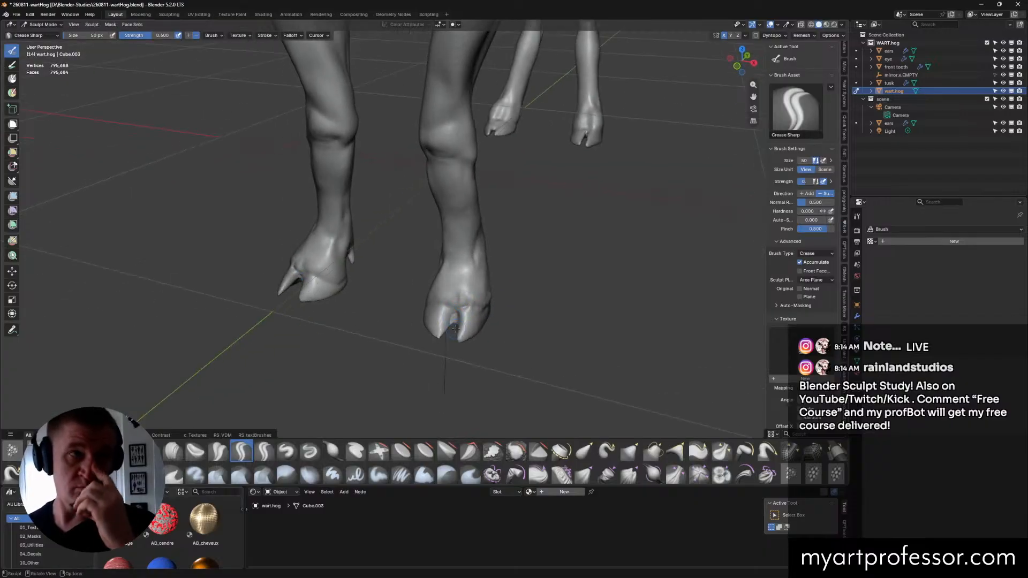
{"action": "key", "text": "ctrl+s"}
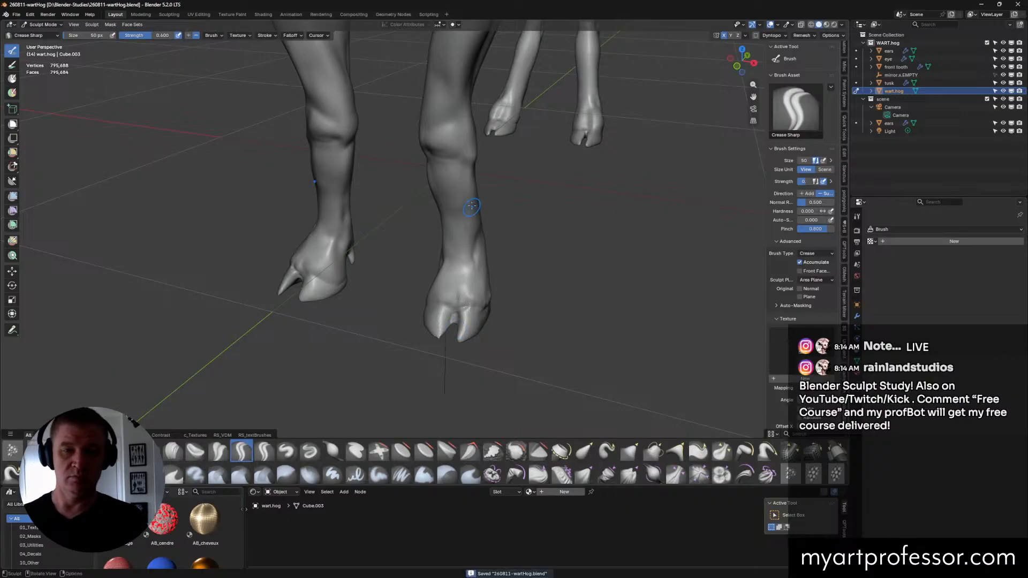
Step: Define the tendon groove on the outer side of the front lower leg below the knee with Crease Sharp at 50 px
{"action": "middle_click_drag", "start_coordinate": [459, 217], "coordinate": [373, 214]}
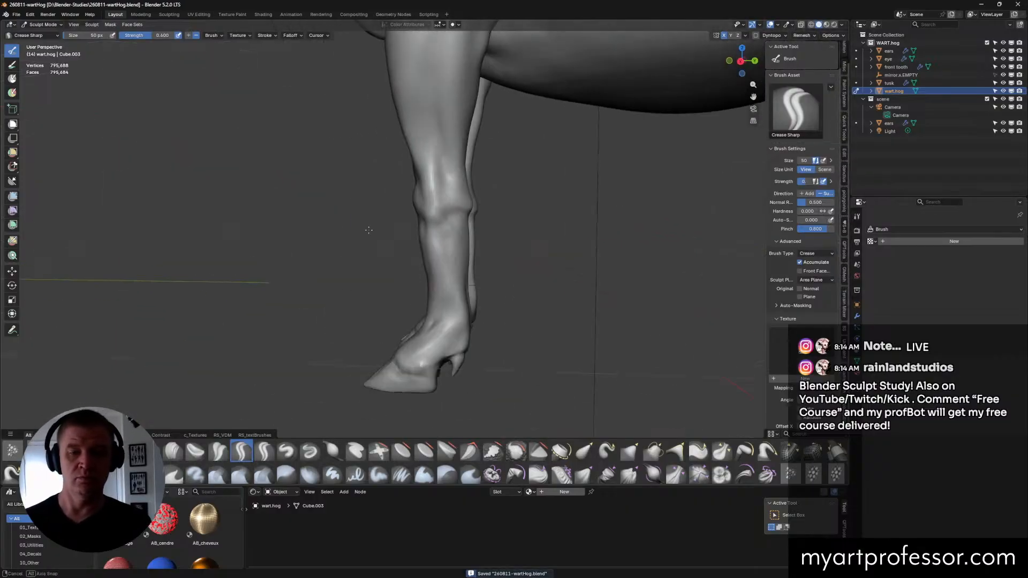
{"action": "mouse_move", "coordinate": [448, 232]}
{"action": "left_mouse_down"}
{"action": "mouse_move", "coordinate": [448, 275]}
{"action": "mouse_move", "coordinate": [450, 230]}
{"action": "left_mouse_up"}
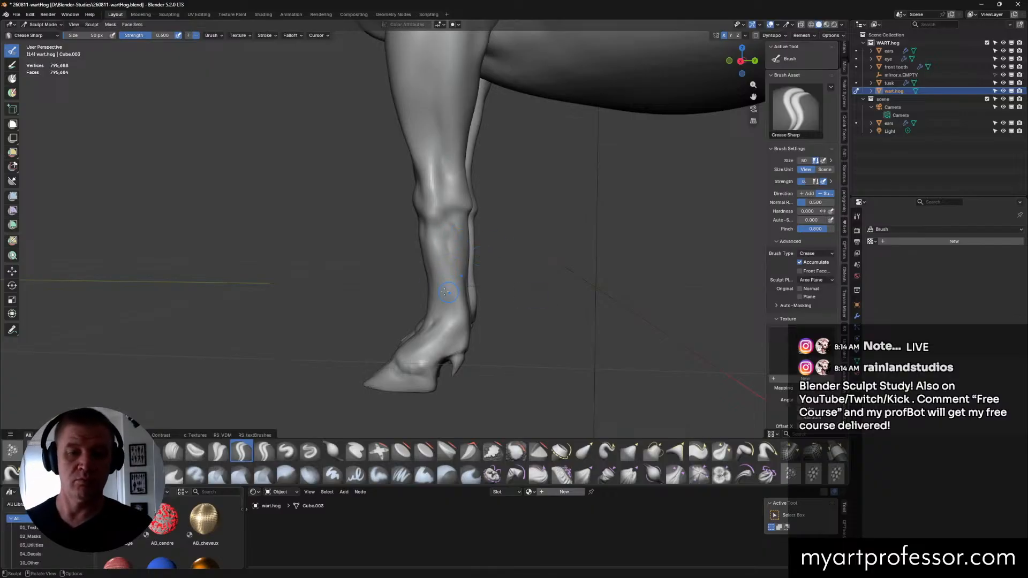
{"action": "middle_click_drag", "start_coordinate": [445, 292], "coordinate": [618, 322]}
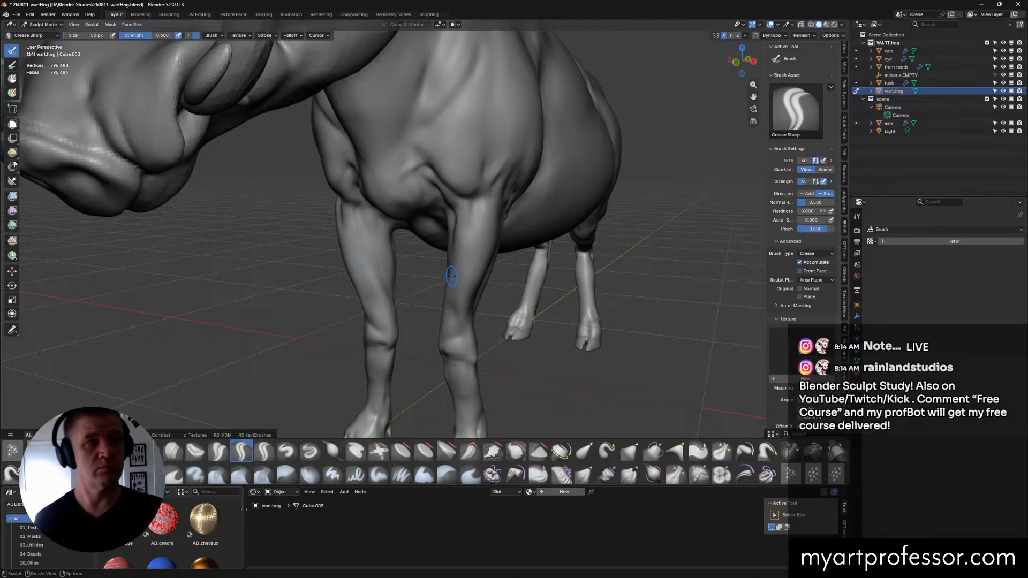
Step: Flatten the top of the forelegs where they meet the shoulder with the Scrape/Fill brush at 50 px
{"action": "left_click", "coordinate": [493, 451]}
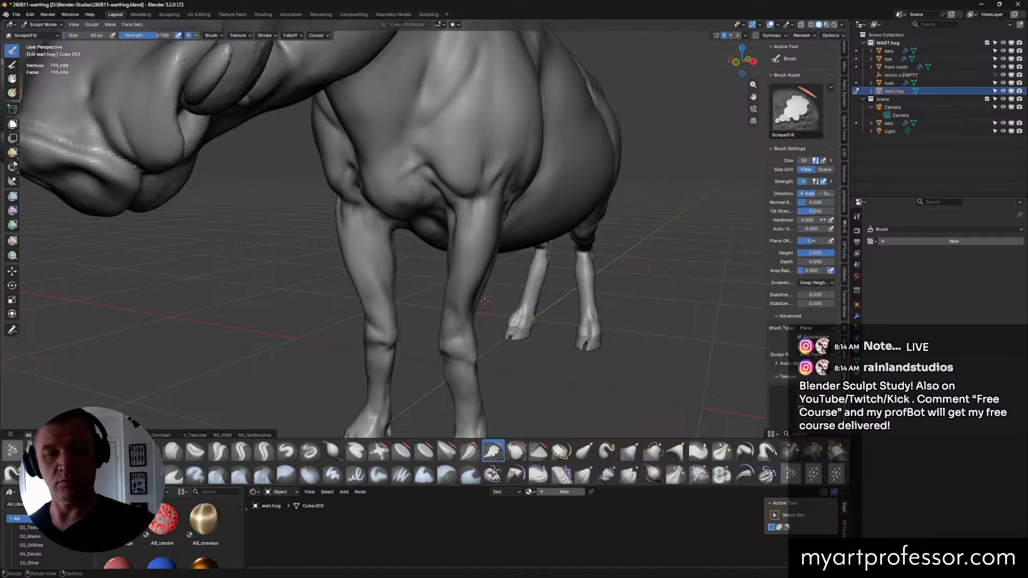
{"action": "left_click_drag", "start_coordinate": [482, 203], "coordinate": [483, 205]}
{"action": "middle_click_drag", "start_coordinate": [518, 206], "coordinate": [486, 211]}
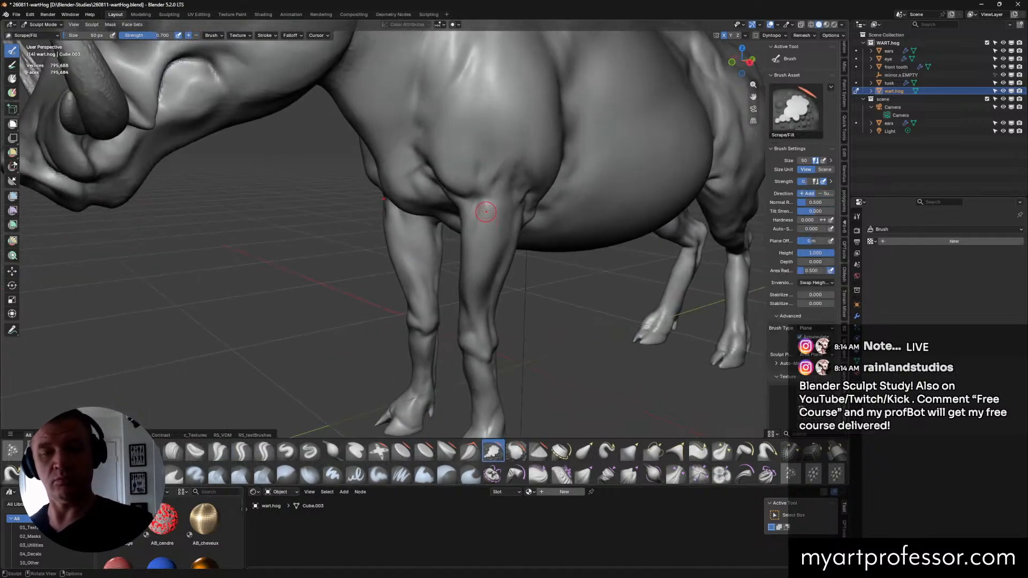
{"action": "left_click_drag", "start_coordinate": [486, 211], "coordinate": [485, 214]}
{"action": "left_click_drag", "start_coordinate": [485, 209], "coordinate": [493, 201]}
{"action": "middle_click_drag", "start_coordinate": [493, 202], "coordinate": [504, 242]}
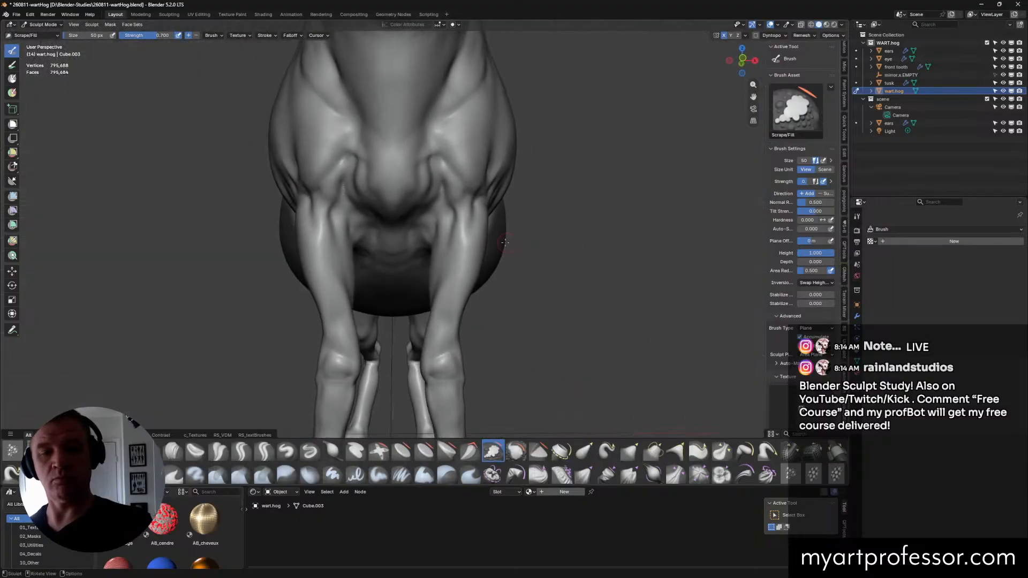
{"action": "middle_click_drag", "start_coordinate": [482, 281], "coordinate": [425, 310]}
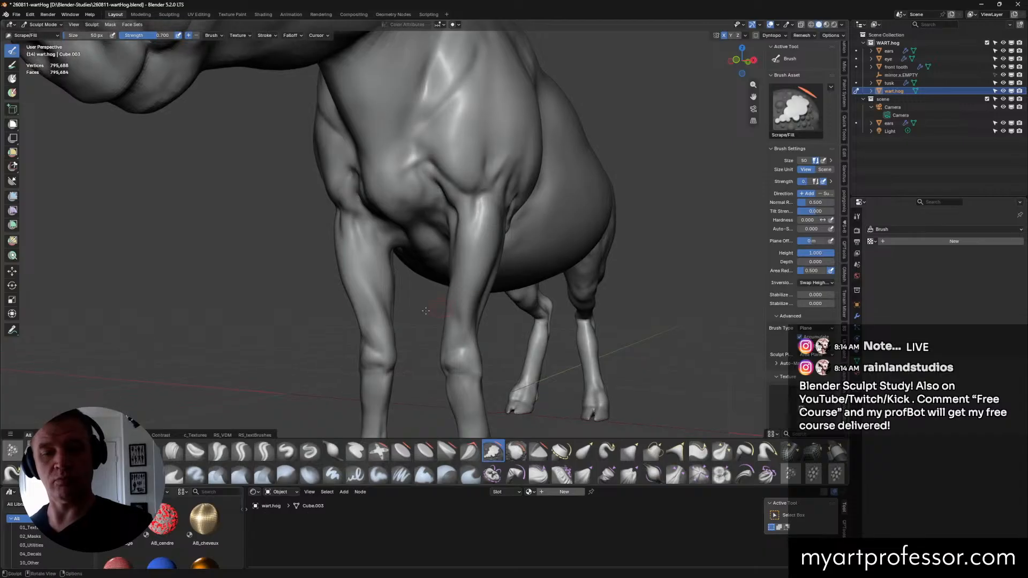
Step: Scrape the forms on the outer side of the front elbow with the Scrape/Fill brush at 50 px
{"action": "middle_click_drag", "start_coordinate": [560, 307], "coordinate": [505, 288]}
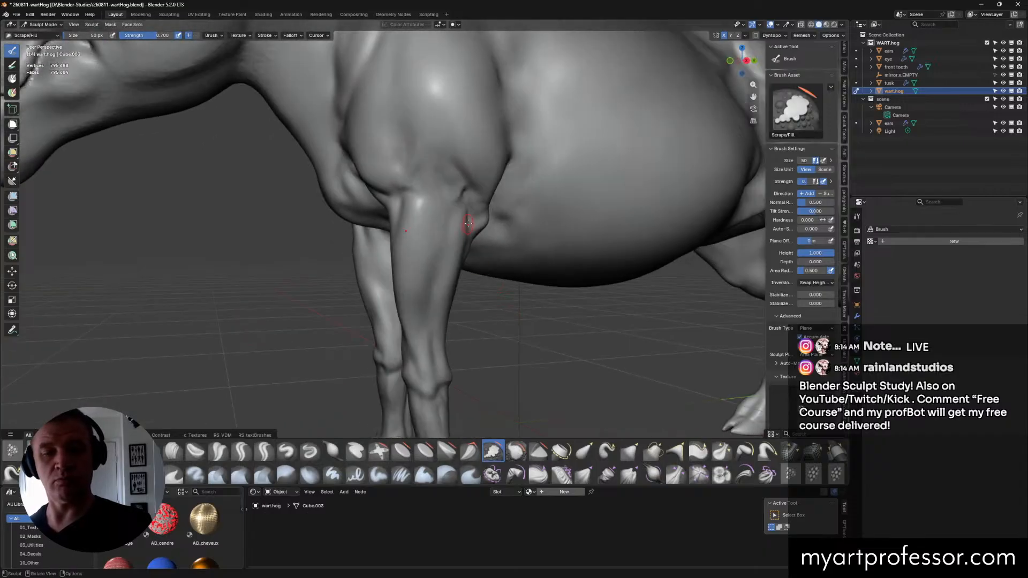
{"action": "left_click_drag", "start_coordinate": [467, 221], "coordinate": [460, 199]}
{"action": "left_click_drag", "start_coordinate": [461, 199], "coordinate": [465, 211]}
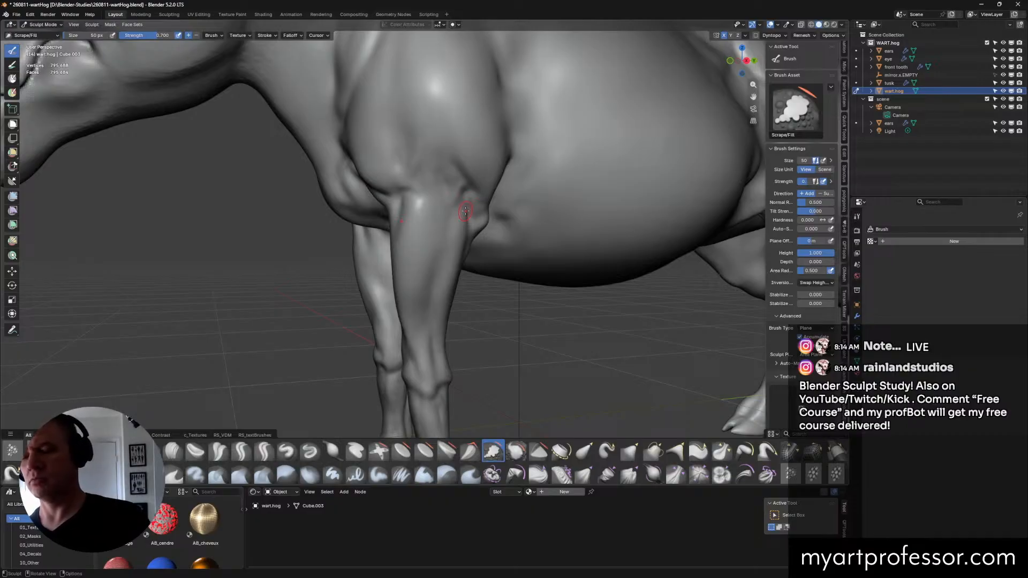
Step: Scrape the lower shoulder just above the front elbow with the Scrape/Fill brush at 50 px, and save the file
{"action": "middle_click_drag", "start_coordinate": [465, 212], "coordinate": [530, 200]}
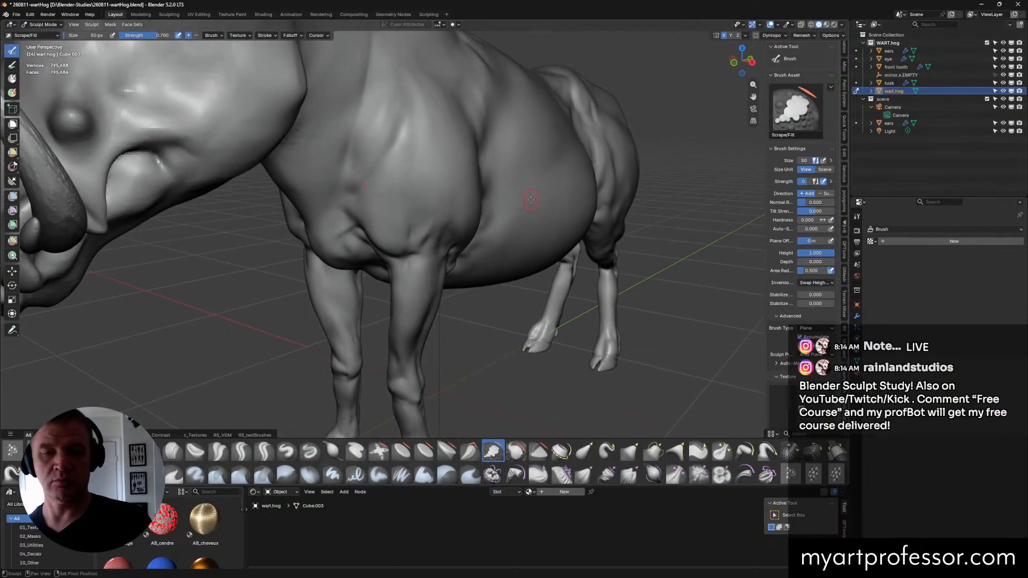
{"action": "mouse_move", "coordinate": [454, 213]}
{"action": "left_mouse_down"}
{"action": "mouse_move", "coordinate": [428, 232]}
{"action": "mouse_move", "coordinate": [447, 219]}
{"action": "left_mouse_up"}
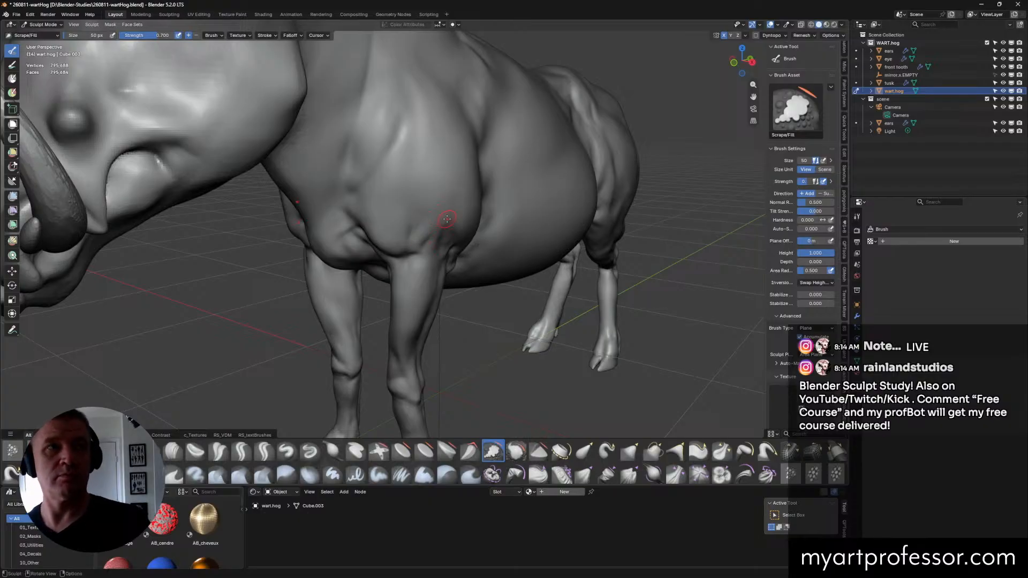
{"action": "middle_click_drag", "start_coordinate": [447, 219], "coordinate": [447, 230]}
{"action": "key", "text": "ctrl+s"}
Step: Continue refining the shoulder and elbow forms in side view with the Scrape/Fill brush at 50 px
{"action": "mouse_move", "coordinate": [453, 177]}
{"action": "middle_mouse_down"}
{"action": "mouse_move", "coordinate": [532, 94]}
{"action": "mouse_move", "coordinate": [525, 114]}
{"action": "middle_mouse_up"}
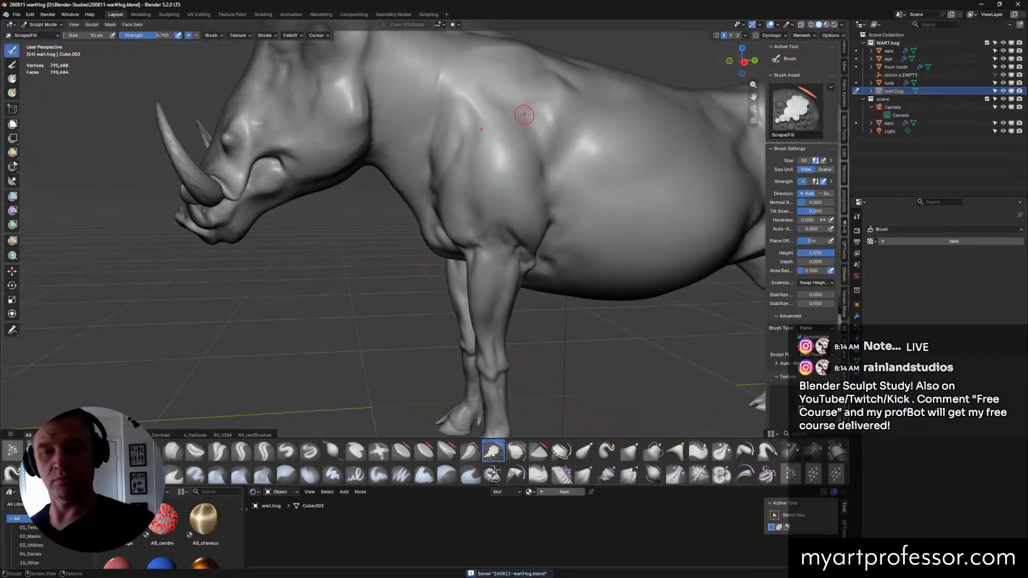
{"action": "mouse_move", "coordinate": [394, 137]}
{"action": "left_mouse_down"}
{"action": "mouse_move", "coordinate": [375, 156]}
{"action": "mouse_move", "coordinate": [391, 150]}
{"action": "left_mouse_up"}
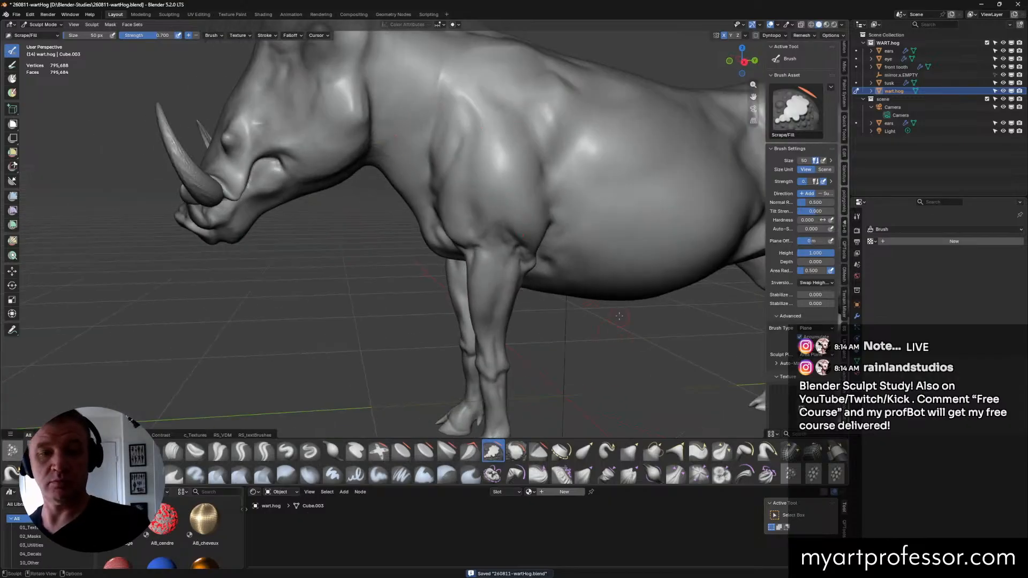
{"action": "scroll", "coordinate": [620, 317], "scroll_direction": "down", "scroll_amount": 4}
{"action": "scroll", "coordinate": [540, 256], "scroll_direction": "up", "scroll_amount": 5}
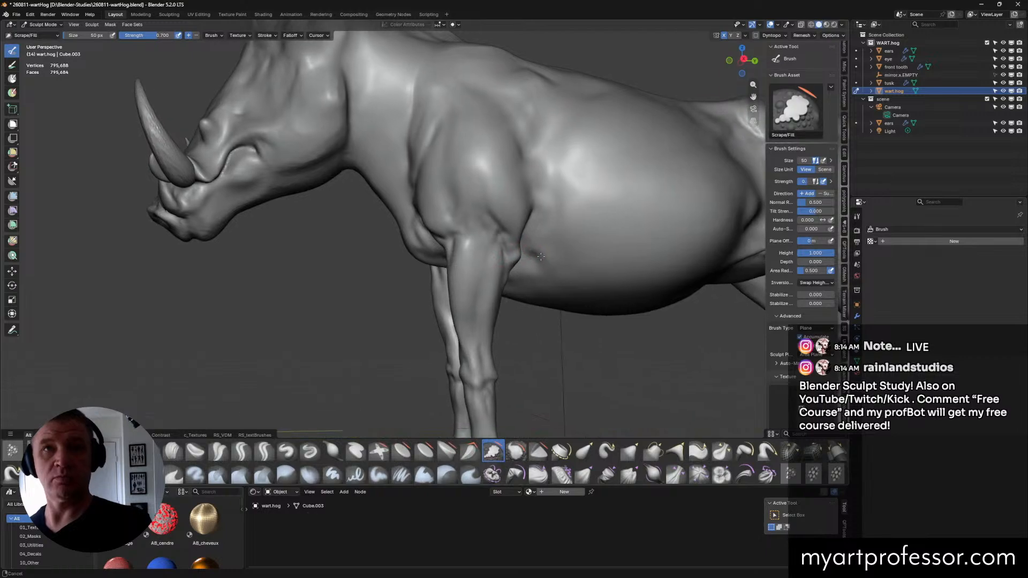
{"action": "middle_click_drag", "start_coordinate": [541, 257], "coordinate": [552, 288]}
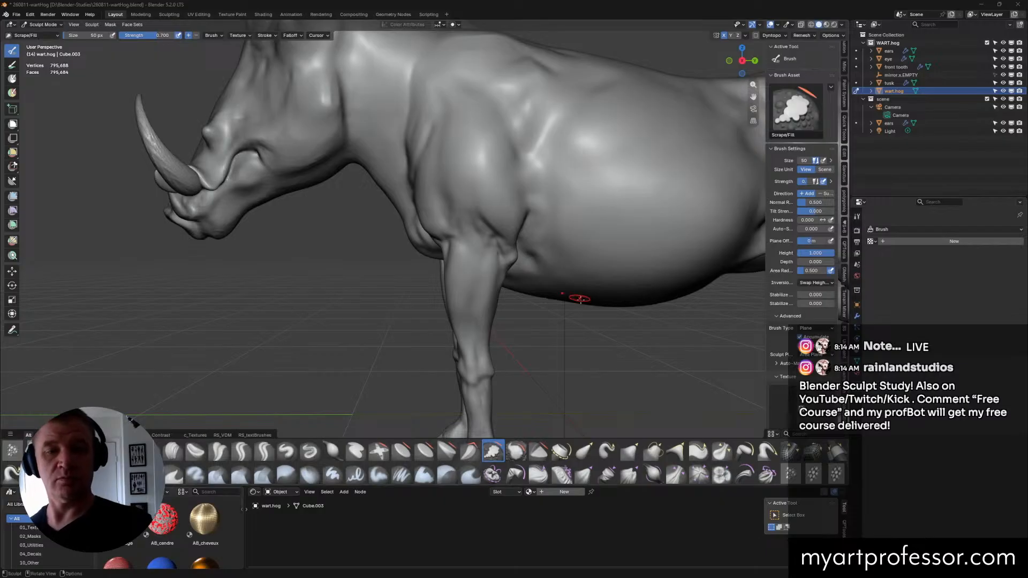
{"action": "middle_click_drag", "start_coordinate": [590, 331], "coordinate": [572, 298]}
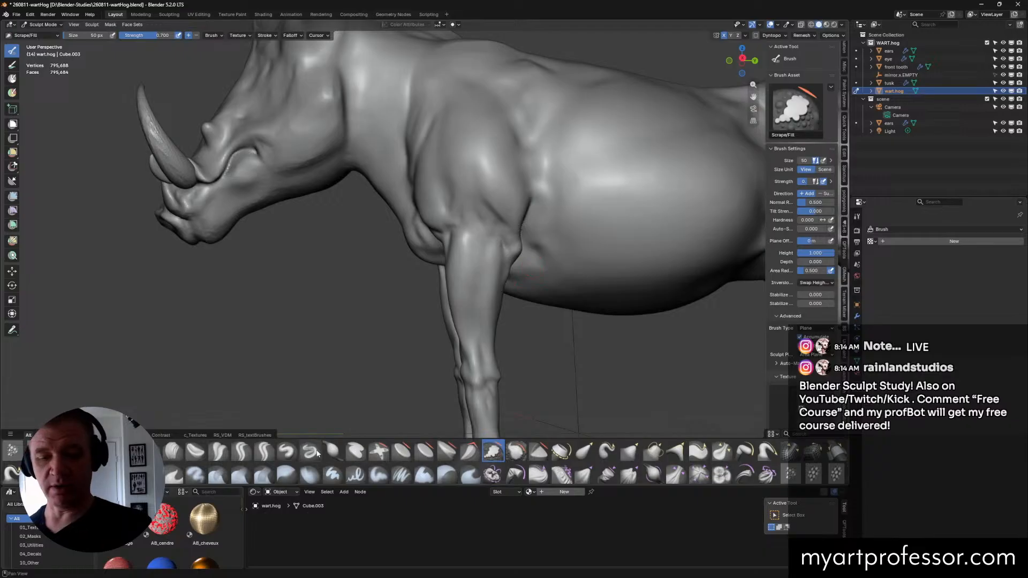
Step: Build up the form behind the front elbow, where the upper leg meets the belly, with the Draw brush at 50 px
{"action": "left_click", "coordinate": [287, 452]}
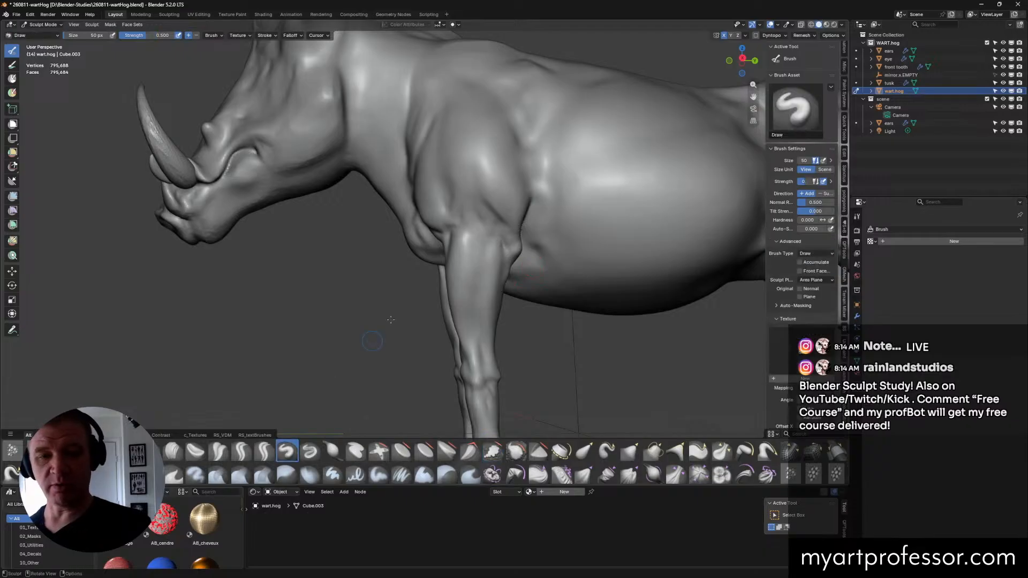
{"action": "mouse_move", "coordinate": [486, 198]}
{"action": "middle_mouse_down"}
{"action": "mouse_move", "coordinate": [497, 256]}
{"action": "mouse_move", "coordinate": [507, 239]}
{"action": "mouse_move", "coordinate": [482, 221]}
{"action": "middle_mouse_up"}
{"action": "key", "text": "f"}
{"action": "left_click", "coordinate": [482, 220]}
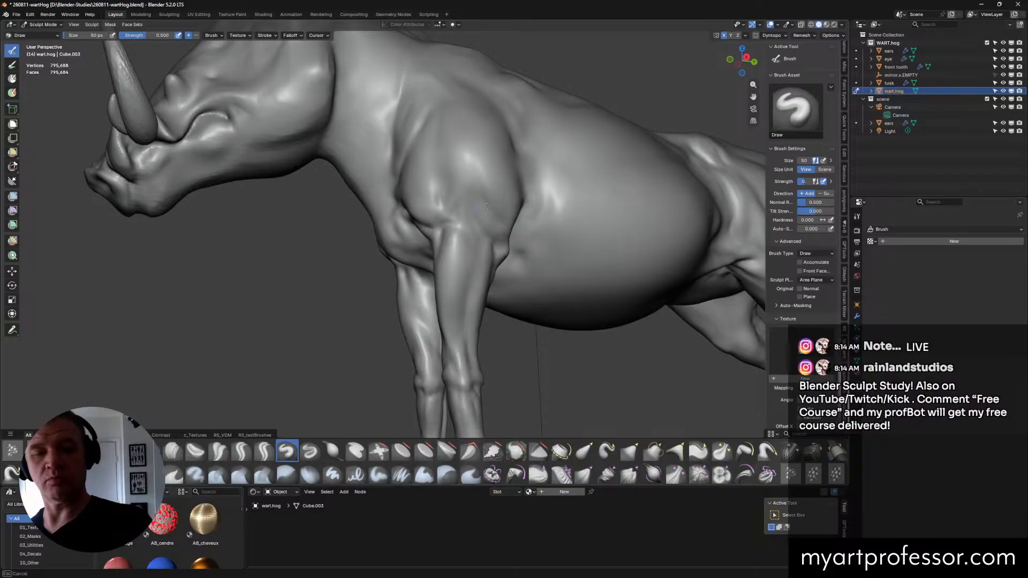
{"action": "middle_click_drag", "start_coordinate": [486, 205], "coordinate": [535, 223]}
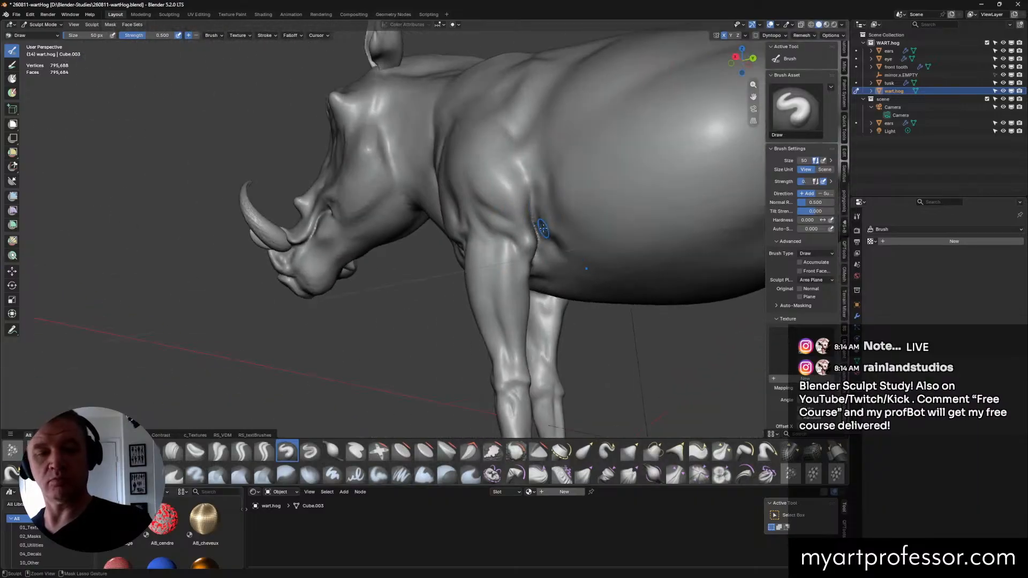
{"action": "left_click_drag", "start_coordinate": [542, 229], "coordinate": [528, 192]}
{"action": "middle_click_drag", "start_coordinate": [538, 235], "coordinate": [545, 243]}
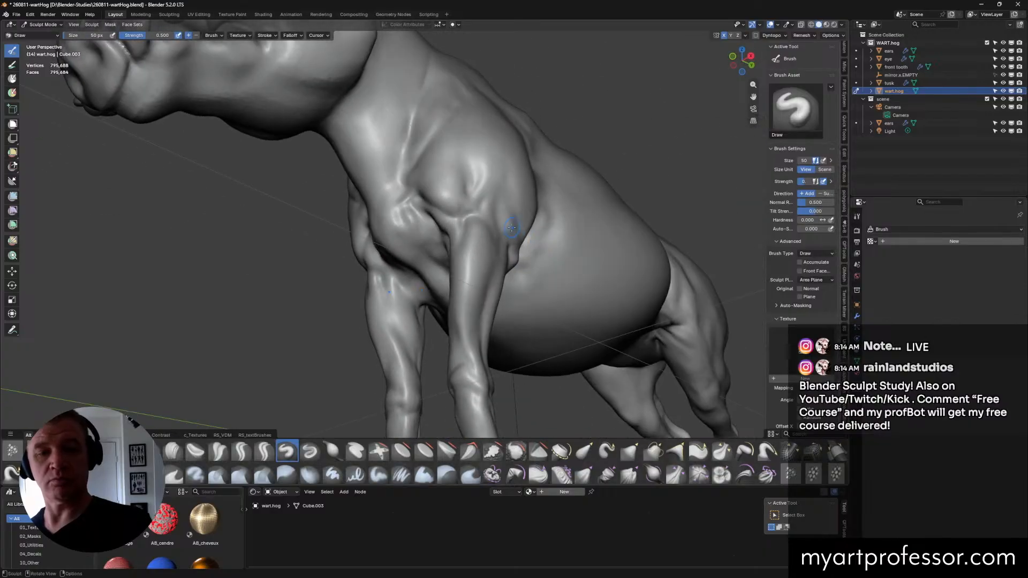
Step: Shape the lower shoulder muscle above the foreleg with the Draw brush enlarged to 124 and 100 px, and save the file
{"action": "mouse_move", "coordinate": [497, 205]}
{"action": "middle_mouse_down"}
{"action": "mouse_move", "coordinate": [447, 224]}
{"action": "mouse_move", "coordinate": [556, 229]}
{"action": "mouse_move", "coordinate": [494, 239]}
{"action": "mouse_move", "coordinate": [523, 239]}
{"action": "middle_mouse_up"}
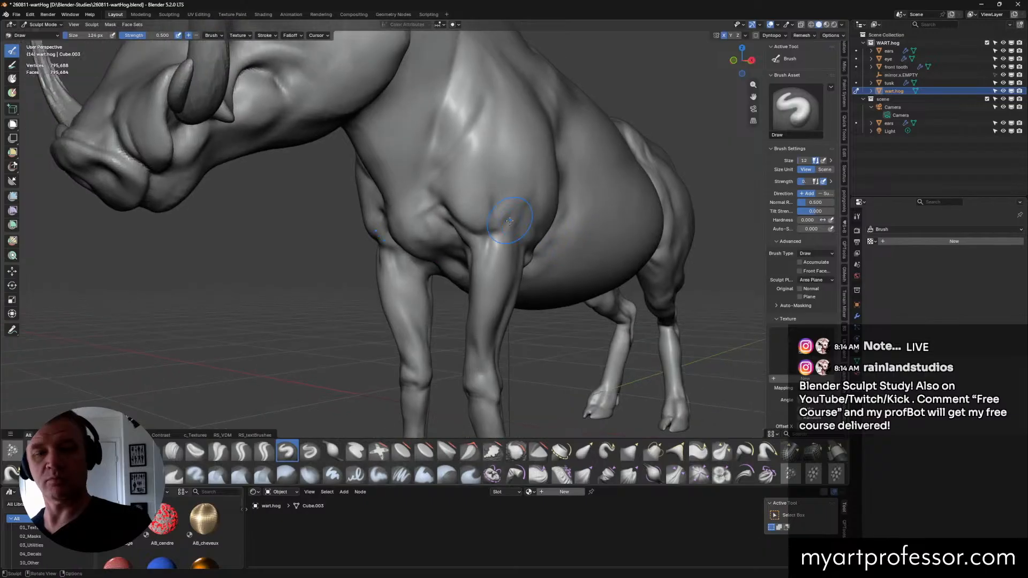
{"action": "mouse_move", "coordinate": [509, 221]}
{"action": "middle_mouse_down"}
{"action": "mouse_move", "coordinate": [511, 199]}
{"action": "mouse_move", "coordinate": [525, 192]}
{"action": "mouse_move", "coordinate": [459, 229]}
{"action": "mouse_move", "coordinate": [530, 267]}
{"action": "mouse_move", "coordinate": [543, 316]}
{"action": "mouse_move", "coordinate": [452, 291]}
{"action": "mouse_move", "coordinate": [573, 313]}
{"action": "mouse_move", "coordinate": [535, 305]}
{"action": "mouse_move", "coordinate": [562, 308]}
{"action": "mouse_move", "coordinate": [547, 303]}
{"action": "mouse_move", "coordinate": [643, 249]}
{"action": "mouse_move", "coordinate": [615, 266]}
{"action": "middle_mouse_up"}
{"action": "key", "text": "ctrl+s"}
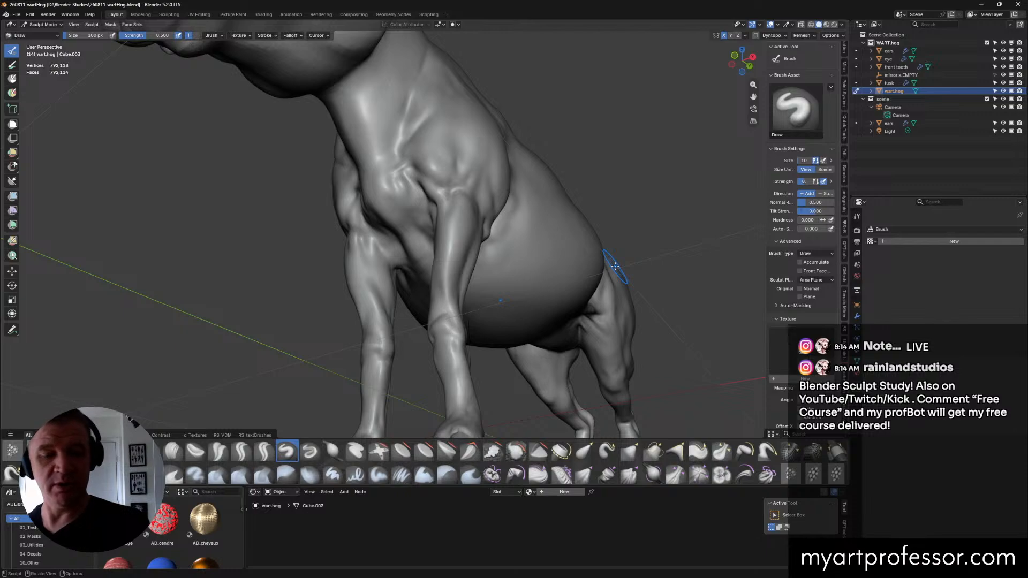
Step: Scrape the front of the foreleg just above the knee with the Scrape/Fill brush at 100 px
{"action": "left_click", "coordinate": [493, 450]}
{"action": "middle_click_drag", "start_coordinate": [589, 298], "coordinate": [564, 335]}
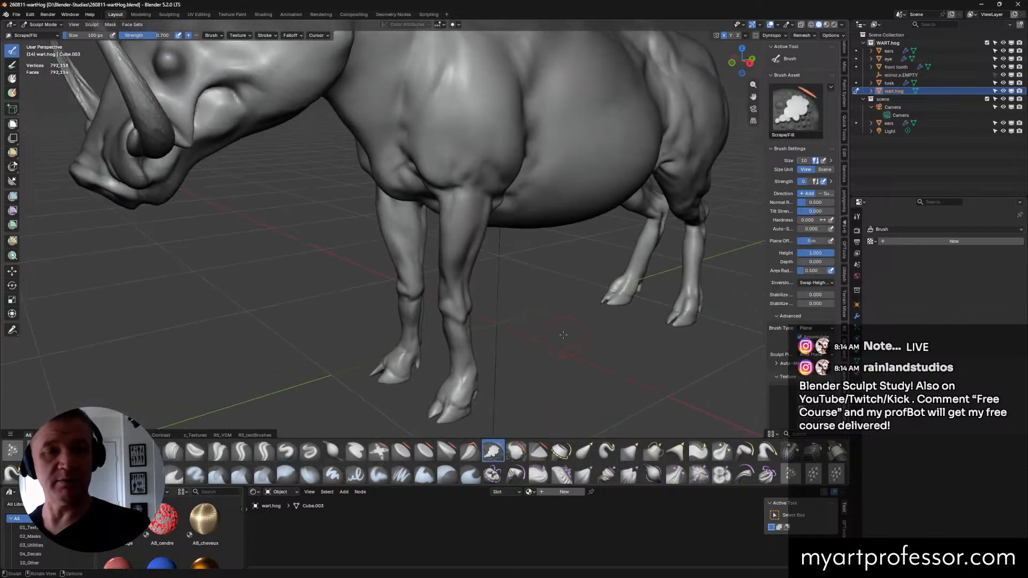
{"action": "left_click_drag", "start_coordinate": [452, 279], "coordinate": [453, 286]}
{"action": "mouse_move", "coordinate": [528, 287]}
{"action": "middle_mouse_down"}
{"action": "mouse_move", "coordinate": [471, 264]}
{"action": "mouse_move", "coordinate": [501, 275]}
{"action": "middle_mouse_up"}
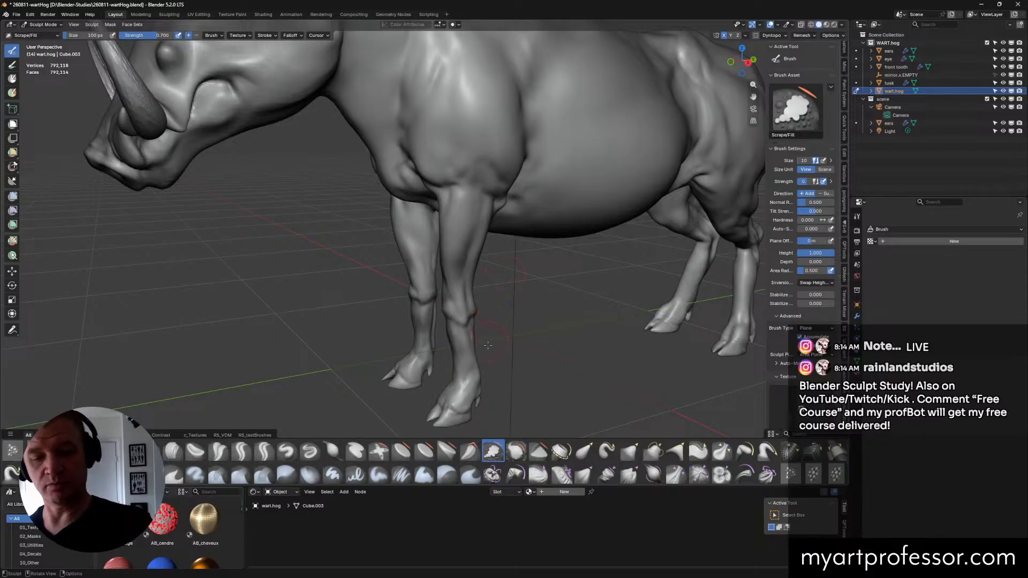
Step: Add volume to the forearm above the front knee with the Draw brush at 70 px
{"action": "left_click", "coordinate": [287, 451]}
{"action": "key", "text": "f"}
{"action": "left_click", "coordinate": [398, 325]}
{"action": "mouse_move", "coordinate": [399, 325]}
{"action": "middle_mouse_down"}
{"action": "mouse_move", "coordinate": [471, 271]}
{"action": "mouse_move", "coordinate": [441, 292]}
{"action": "mouse_move", "coordinate": [438, 278]}
{"action": "middle_mouse_up"}
{"action": "middle_click_drag", "start_coordinate": [470, 229], "coordinate": [480, 298]}
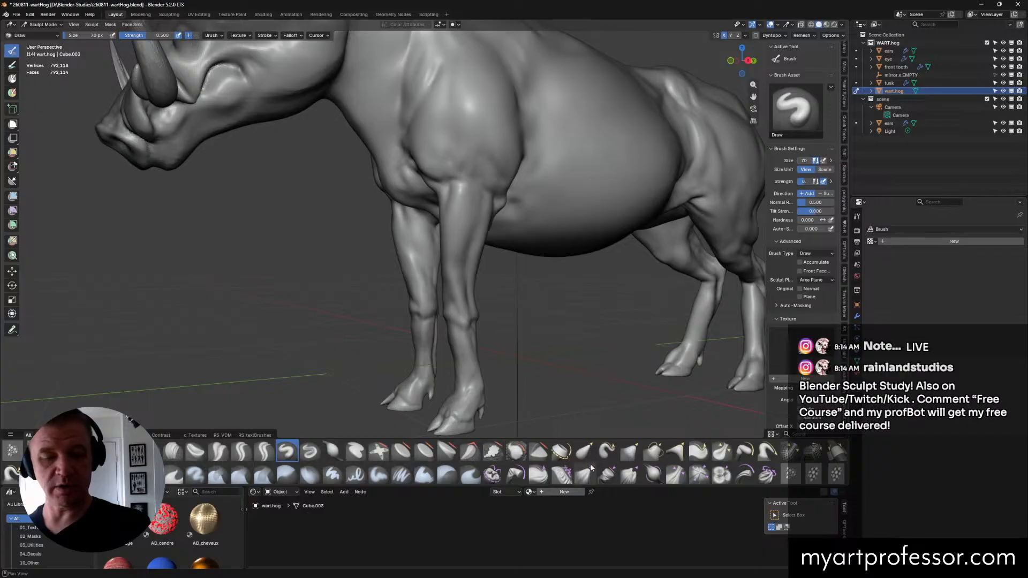
Step: Flatten the planes of the forearm above the front knee with the Scrape/Fill brush at 70 px
{"action": "left_click", "coordinate": [493, 451]}
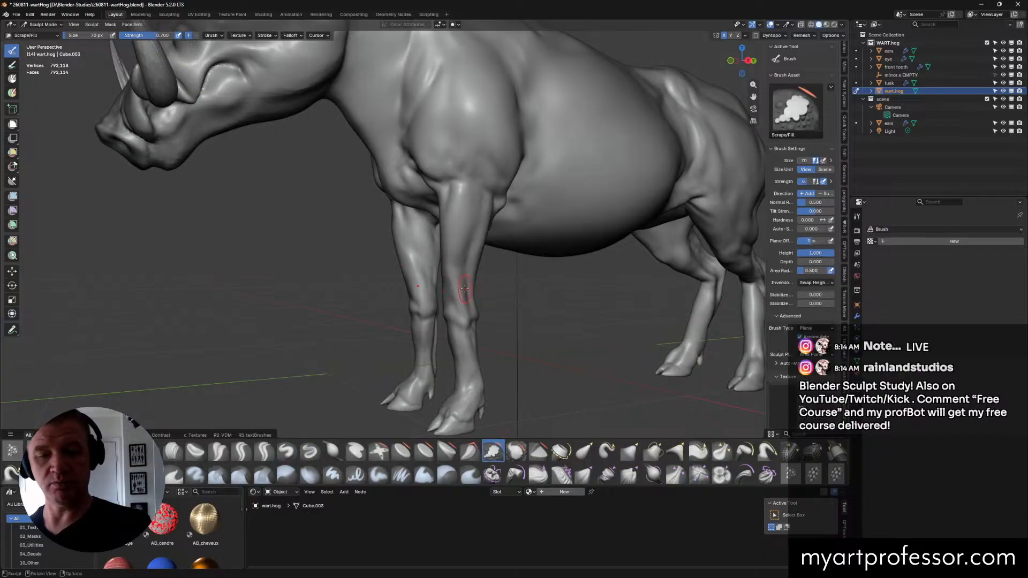
{"action": "middle_click_drag", "start_coordinate": [471, 291], "coordinate": [458, 280]}
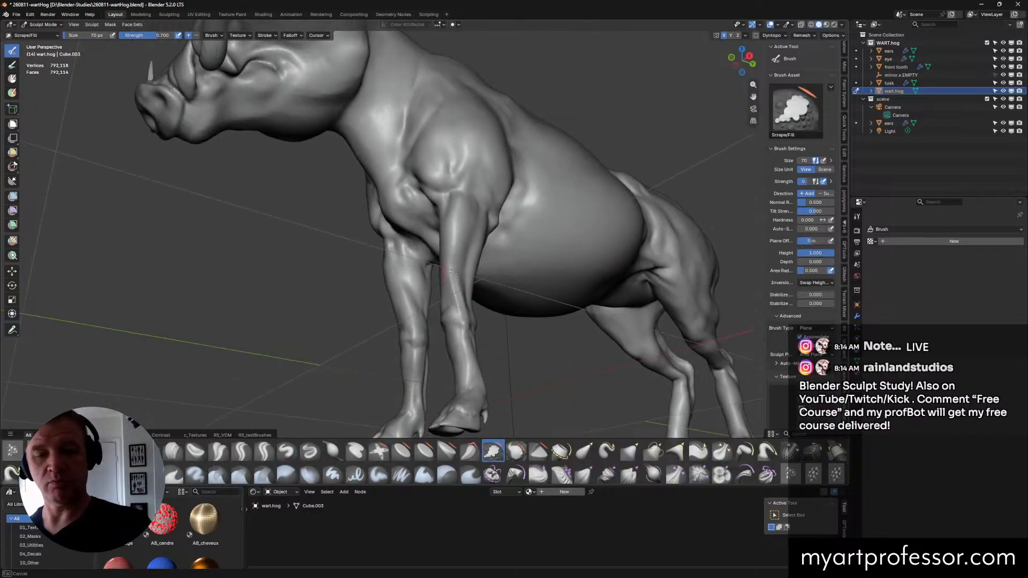
{"action": "left_click_drag", "start_coordinate": [451, 277], "coordinate": [451, 289]}
{"action": "mouse_move", "coordinate": [511, 255]}
{"action": "middle_mouse_down"}
{"action": "mouse_move", "coordinate": [492, 278]}
{"action": "mouse_move", "coordinate": [468, 275]}
{"action": "mouse_move", "coordinate": [495, 279]}
{"action": "mouse_move", "coordinate": [451, 289]}
{"action": "mouse_move", "coordinate": [455, 277]}
{"action": "middle_mouse_up"}
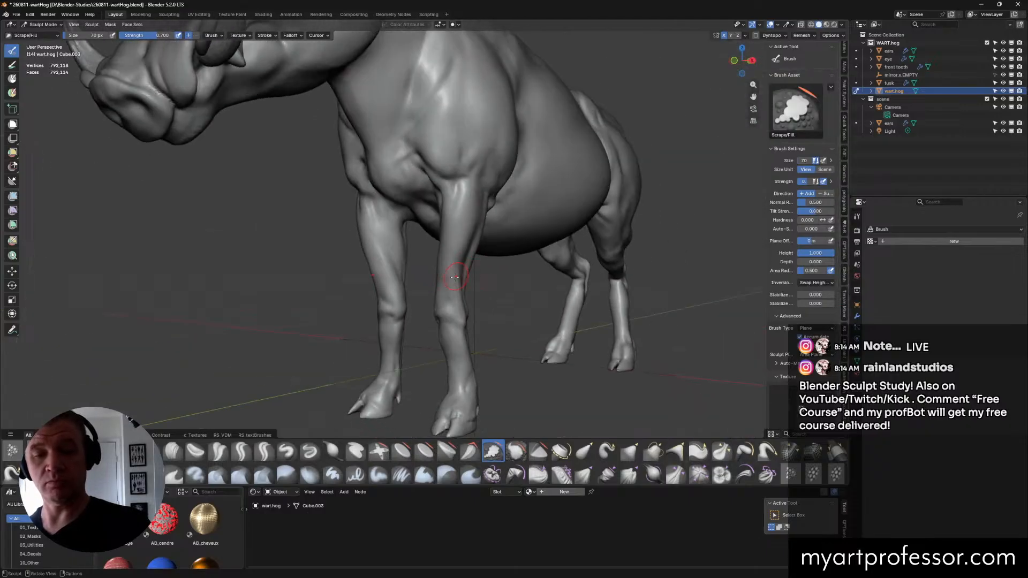
{"action": "middle_click_drag", "start_coordinate": [476, 237], "coordinate": [496, 261]}
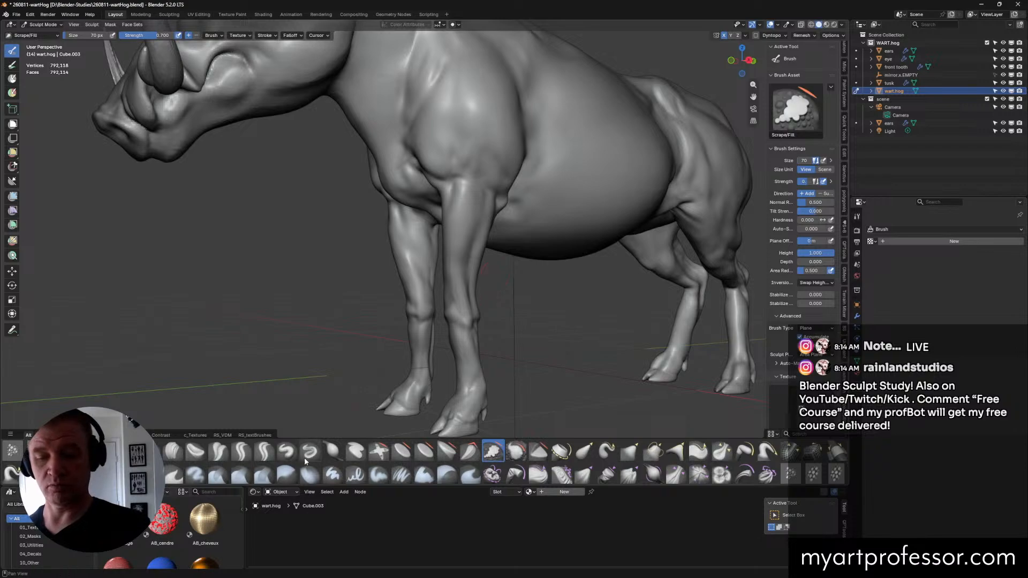
Step: Build up the outer side of the forearm with the Draw brush at 70 px, and save the file
{"action": "left_click", "coordinate": [287, 452]}
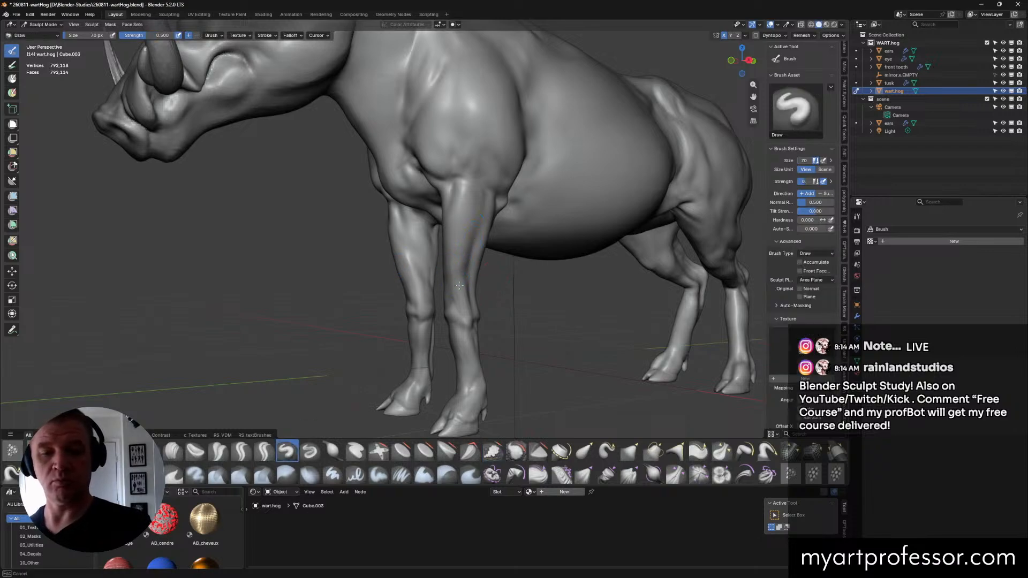
{"action": "middle_click_drag", "start_coordinate": [486, 260], "coordinate": [466, 275]}
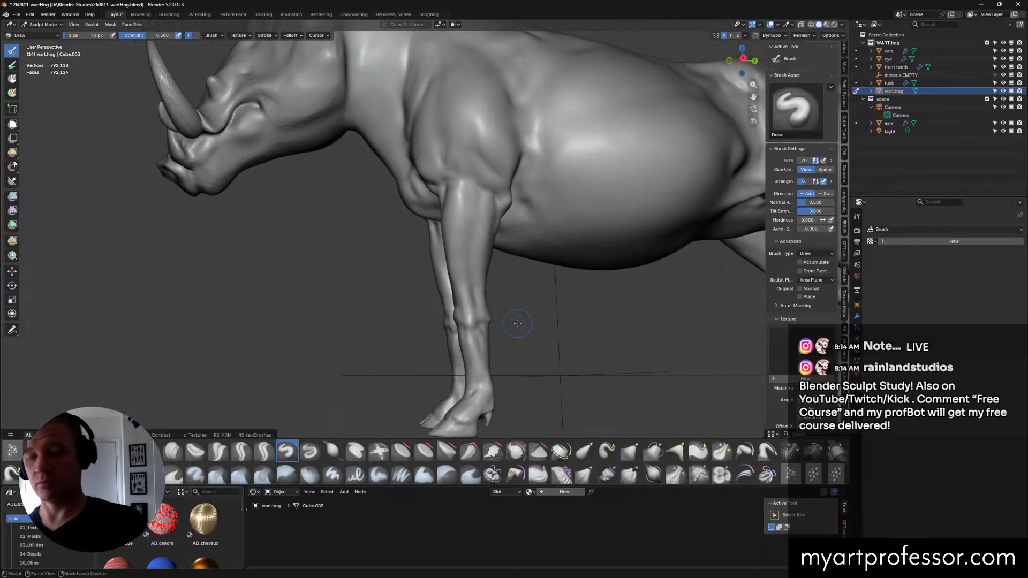
{"action": "key", "text": "ctrl+s"}
Step: Sculpt the shoulder muscle above the front elbow with the Draw brush at 70 px, checking it from the side and front
{"action": "middle_click_drag", "start_coordinate": [518, 323], "coordinate": [542, 307]}
{"action": "scroll", "coordinate": [542, 307], "scroll_direction": "down", "scroll_amount": 2}
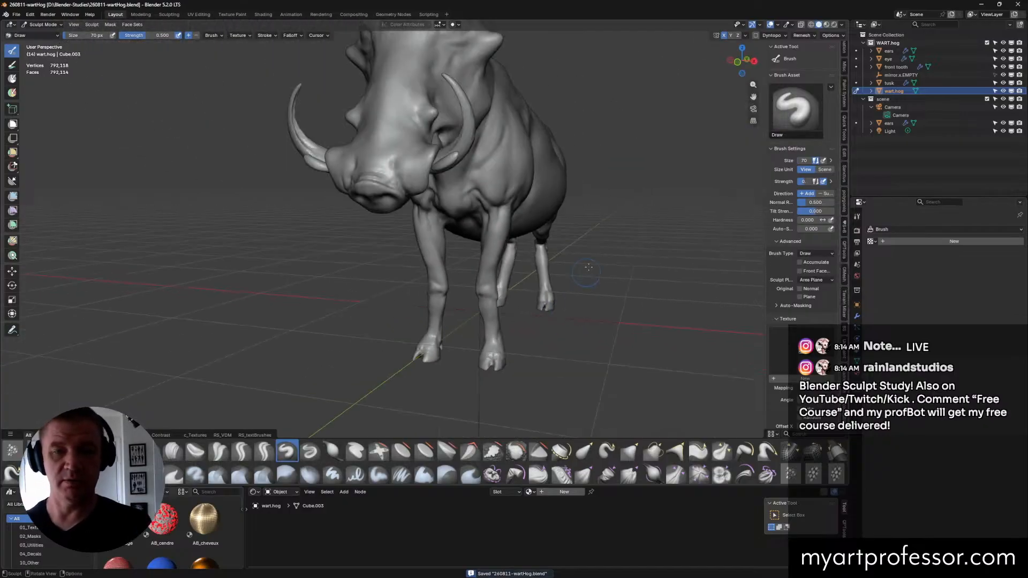
{"action": "mouse_move", "coordinate": [574, 249]}
{"action": "middle_mouse_down", "text": "shift"}
{"action": "mouse_move", "coordinate": [607, 302]}
{"action": "mouse_move", "coordinate": [562, 299]}
{"action": "mouse_move", "coordinate": [514, 273]}
{"action": "mouse_move", "coordinate": [647, 264]}
{"action": "mouse_move", "coordinate": [517, 303]}
{"action": "mouse_move", "coordinate": [527, 307]}
{"action": "middle_mouse_up", "text": "shift"}
{"action": "scroll", "coordinate": [514, 273], "scroll_direction": "up", "scroll_amount": 2}
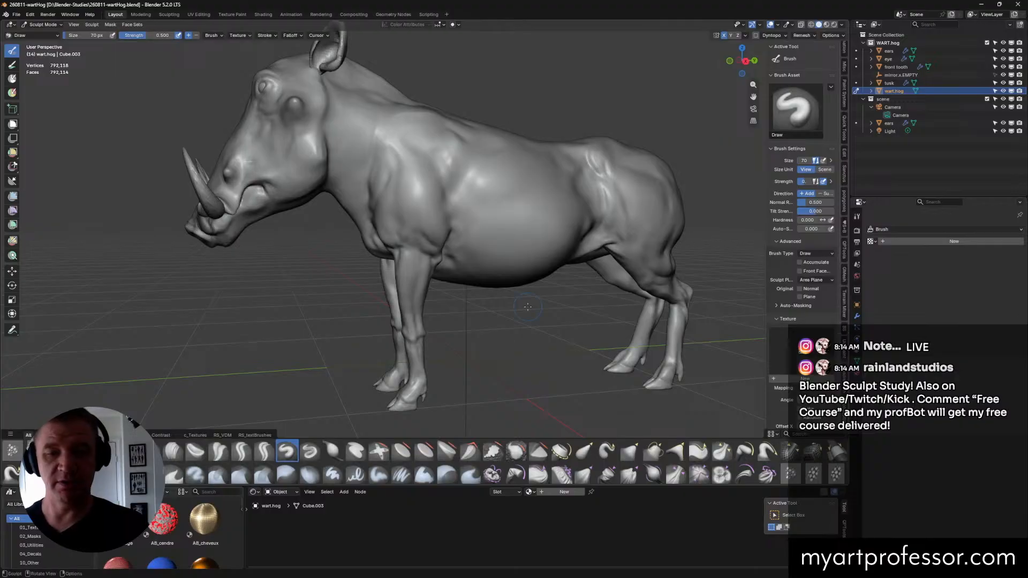
{"action": "left_click", "coordinate": [437, 245]}
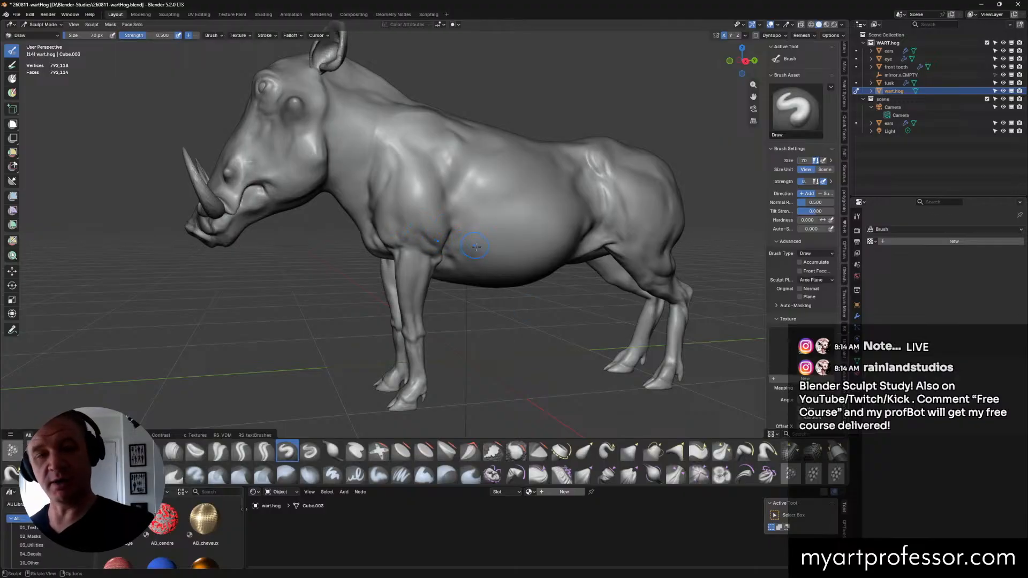
{"action": "middle_click_drag", "start_coordinate": [549, 268], "coordinate": [466, 186]}
{"action": "mouse_move", "coordinate": [466, 231]}
{"action": "middle_mouse_down"}
{"action": "mouse_move", "coordinate": [483, 219]}
{"action": "mouse_move", "coordinate": [444, 184]}
{"action": "mouse_move", "coordinate": [430, 199]}
{"action": "mouse_move", "coordinate": [426, 164]}
{"action": "mouse_move", "coordinate": [402, 131]}
{"action": "mouse_move", "coordinate": [363, 161]}
{"action": "middle_mouse_up"}
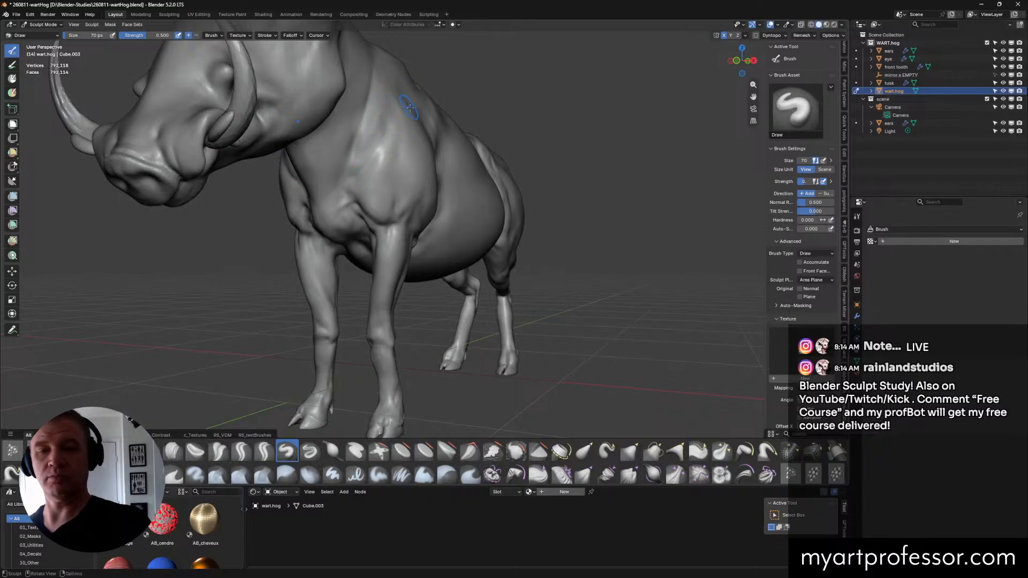
{"action": "middle_click_drag", "start_coordinate": [395, 159], "coordinate": [430, 117]}
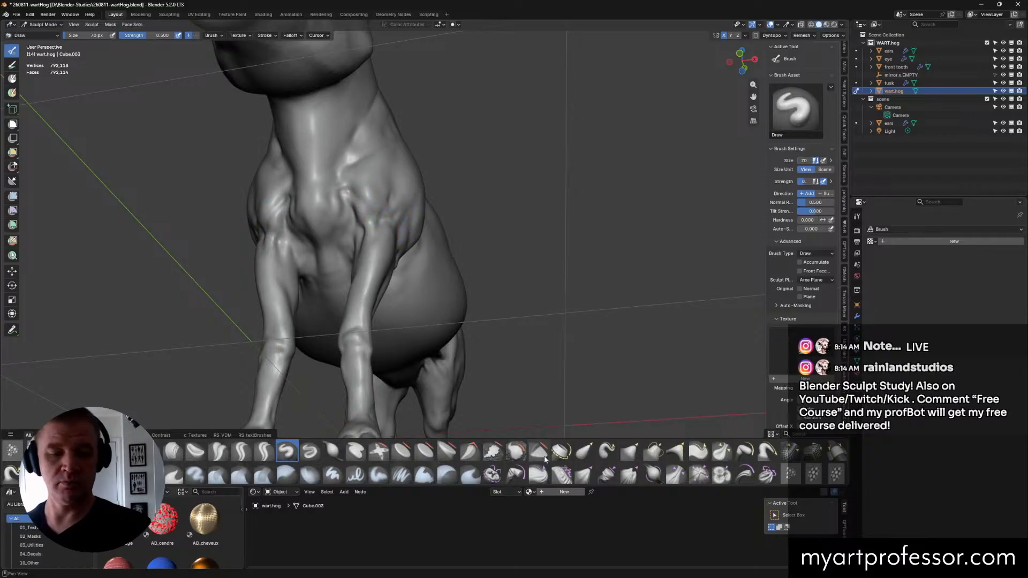
Step: Flatten the front of the shoulder above the foreleg with the Scrape/Fill brush at 70 px
{"action": "left_click", "coordinate": [492, 450]}
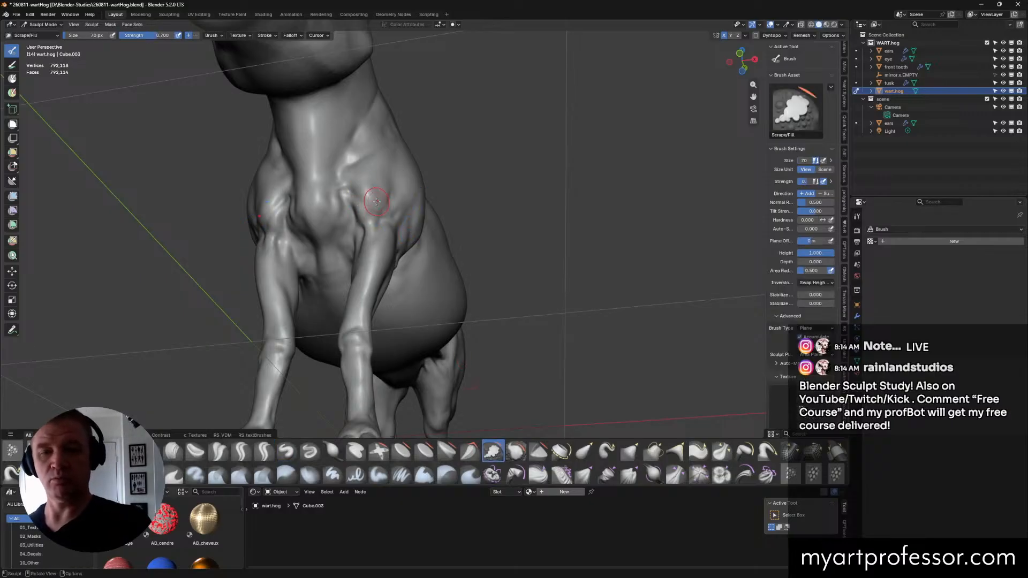
{"action": "middle_click_drag", "start_coordinate": [407, 205], "coordinate": [437, 197]}
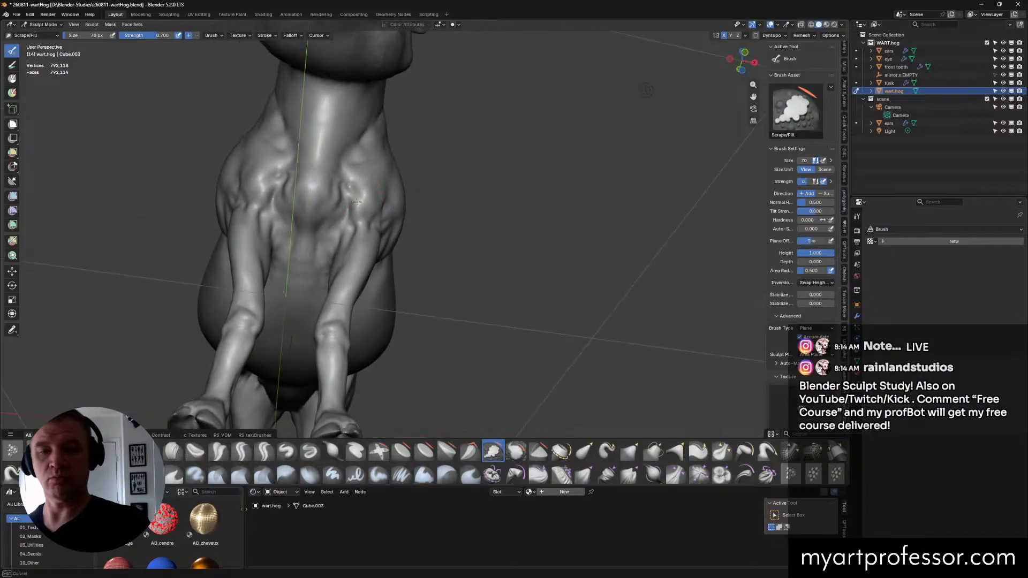
{"action": "middle_click_drag", "start_coordinate": [357, 203], "coordinate": [377, 166]}
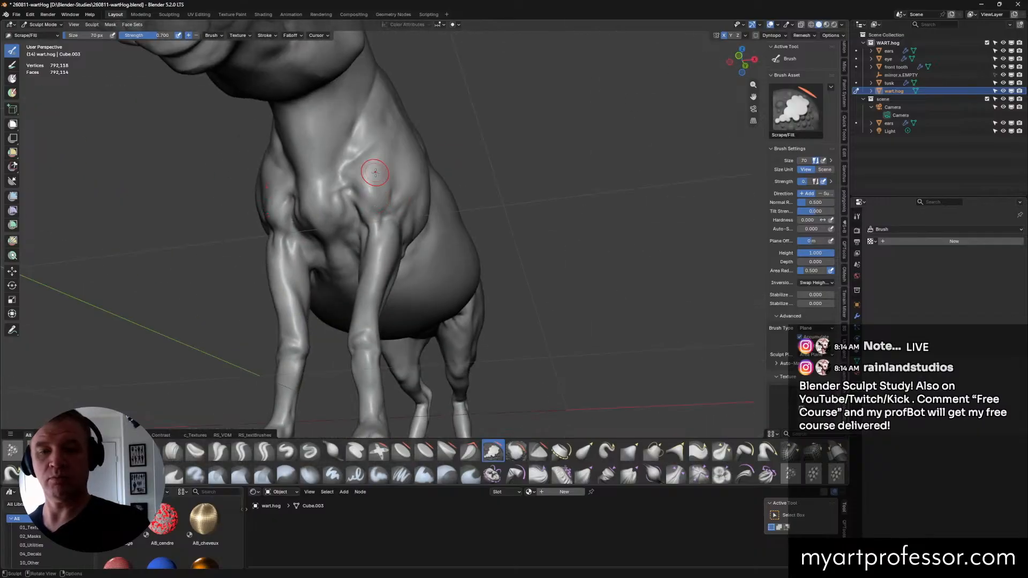
{"action": "middle_click_drag", "start_coordinate": [375, 201], "coordinate": [386, 187]}
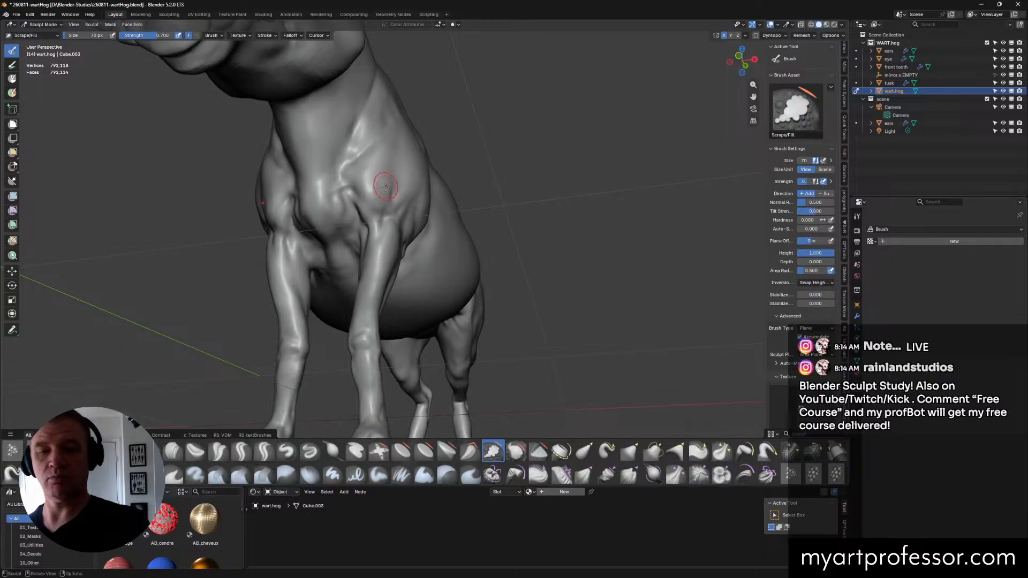
{"action": "mouse_move", "coordinate": [547, 227]}
{"action": "middle_mouse_down"}
{"action": "mouse_move", "coordinate": [470, 218]}
{"action": "mouse_move", "coordinate": [540, 244]}
{"action": "middle_mouse_up"}
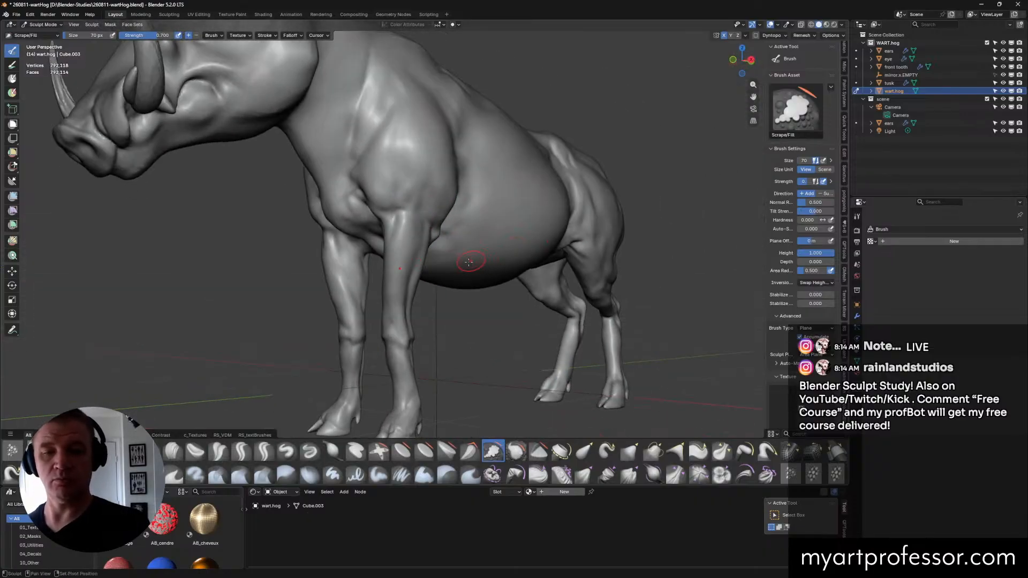
{"action": "middle_click_drag", "start_coordinate": [469, 262], "coordinate": [516, 241]}
Step: Carve the muscle separations at the top of the forearm with the Crease Sharp brush at 42 px
{"action": "left_click", "coordinate": [241, 451]}
{"action": "key", "text": "f"}
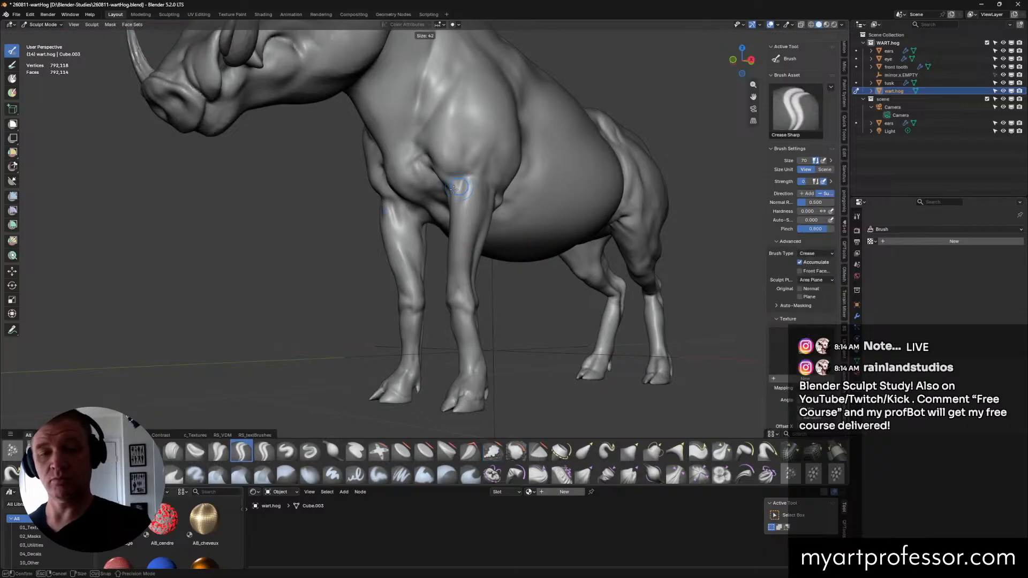
{"action": "left_click", "coordinate": [453, 187]}
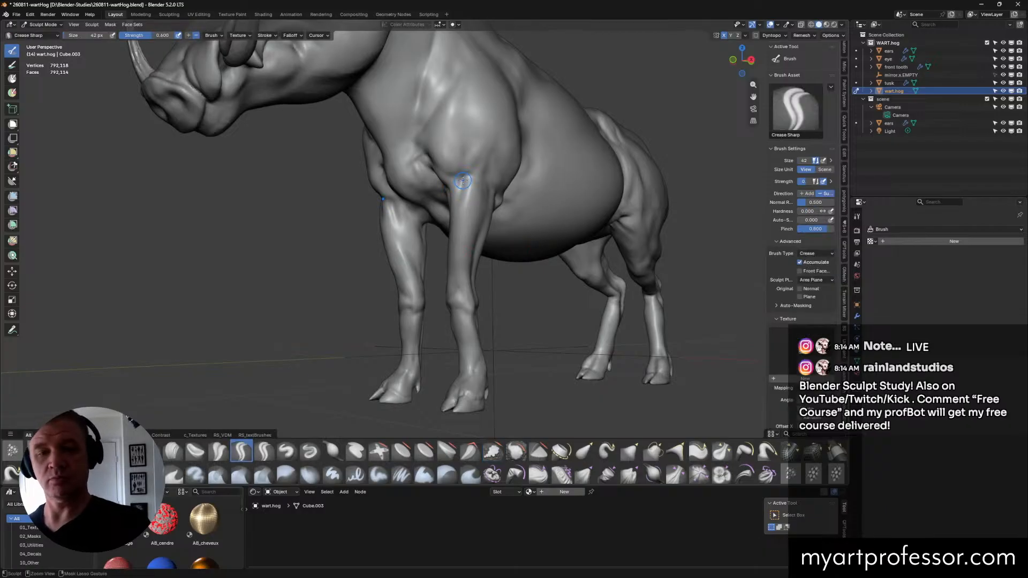
{"action": "middle_click_drag", "start_coordinate": [455, 207], "coordinate": [529, 189]}
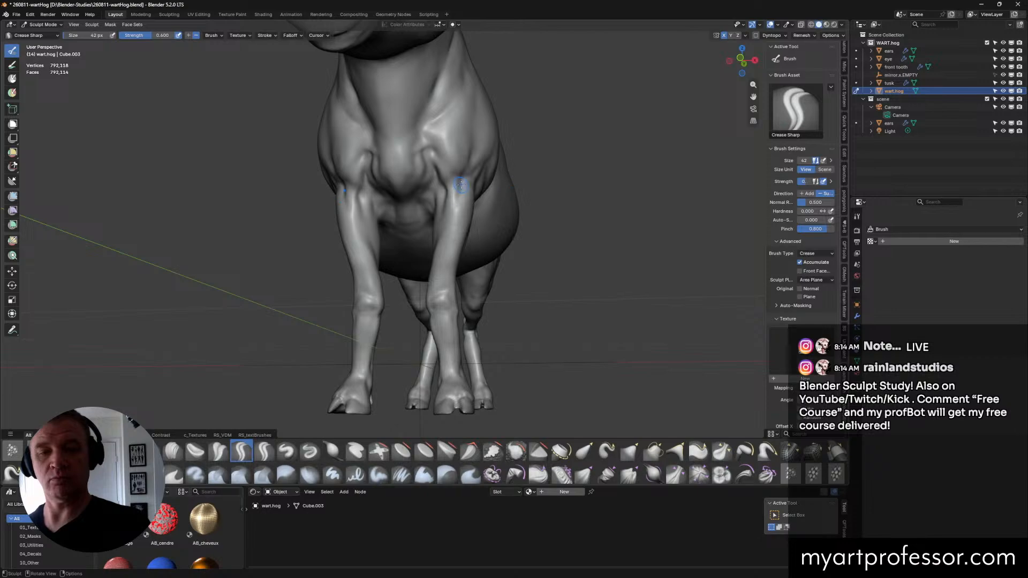
{"action": "mouse_move", "coordinate": [455, 201]}
{"action": "middle_mouse_down"}
{"action": "mouse_move", "coordinate": [438, 205]}
{"action": "mouse_move", "coordinate": [472, 195]}
{"action": "mouse_move", "coordinate": [453, 240]}
{"action": "middle_mouse_up"}
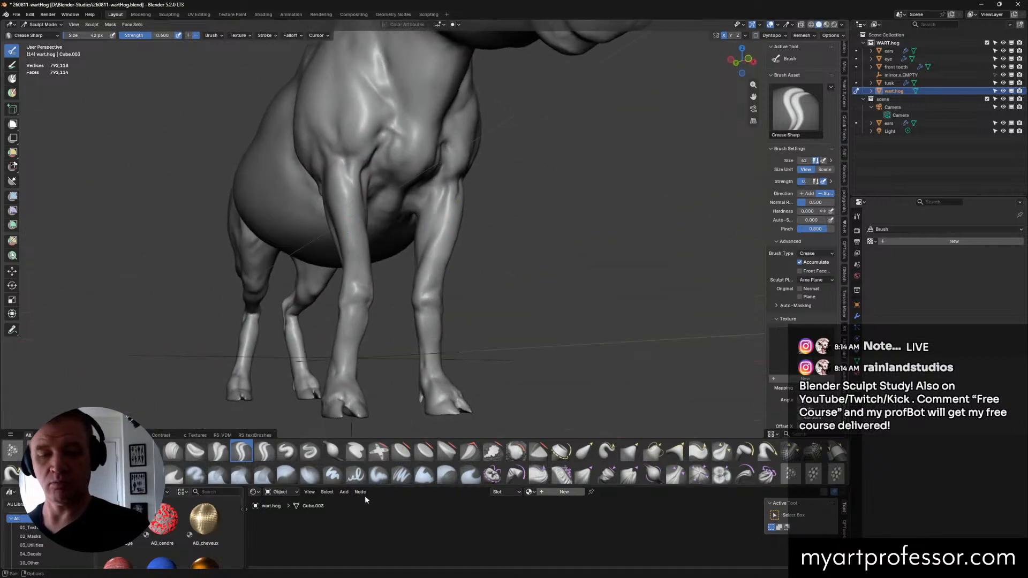
Step: Flatten the surfaces of the front forearm with the Scrape/Fill brush at 68 px, and save the file
{"action": "left_click", "coordinate": [493, 451]}
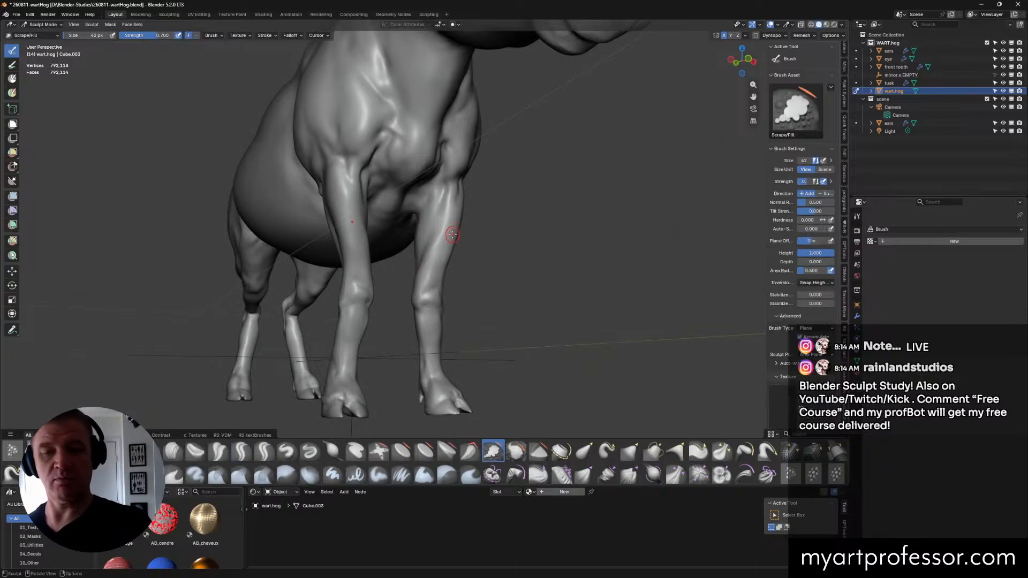
{"action": "key", "text": "bracketright"}
{"action": "key", "text": "bracketright"}
{"action": "key", "text": "bracketright"}
{"action": "key", "text": "bracketright"}
{"action": "key", "text": "bracketright"}
{"action": "middle_click_drag", "start_coordinate": [445, 242], "coordinate": [511, 253]}
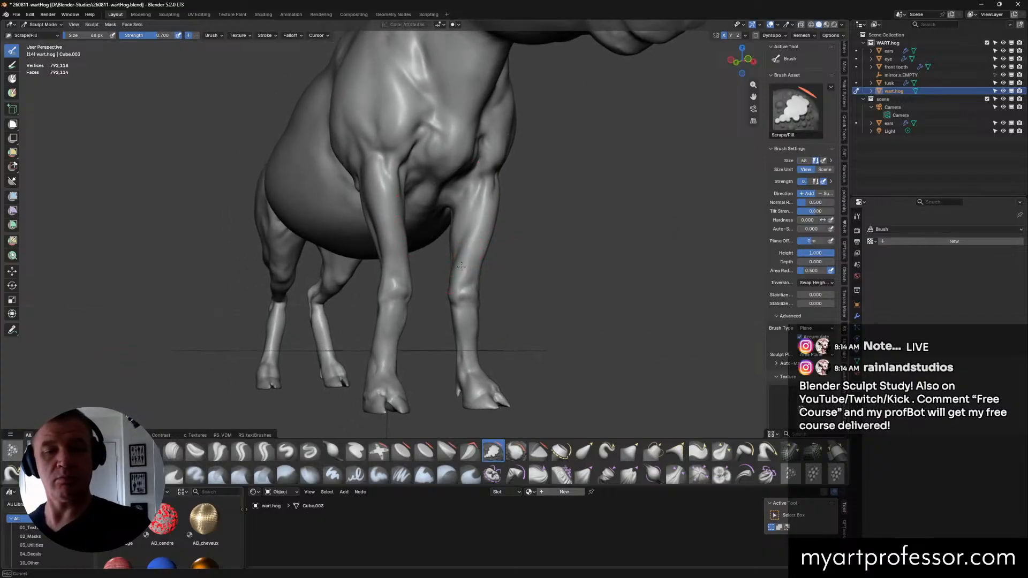
{"action": "middle_click_drag", "start_coordinate": [461, 265], "coordinate": [484, 260]}
{"action": "middle_click_drag", "start_coordinate": [506, 208], "coordinate": [464, 230]}
{"action": "middle_click_drag", "start_coordinate": [471, 278], "coordinate": [496, 326]}
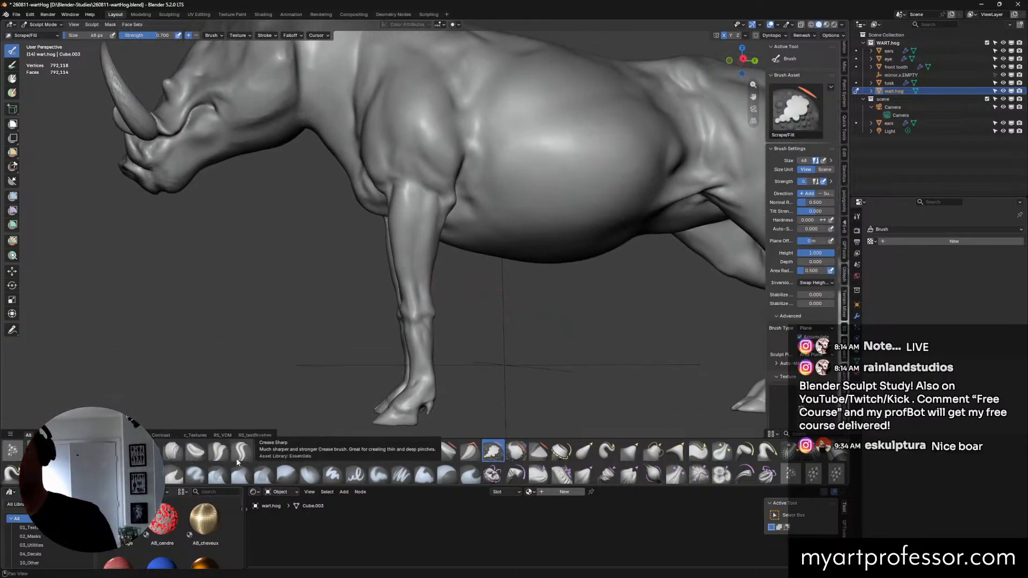
{"action": "middle_click_drag", "start_coordinate": [556, 362], "coordinate": [575, 358]}
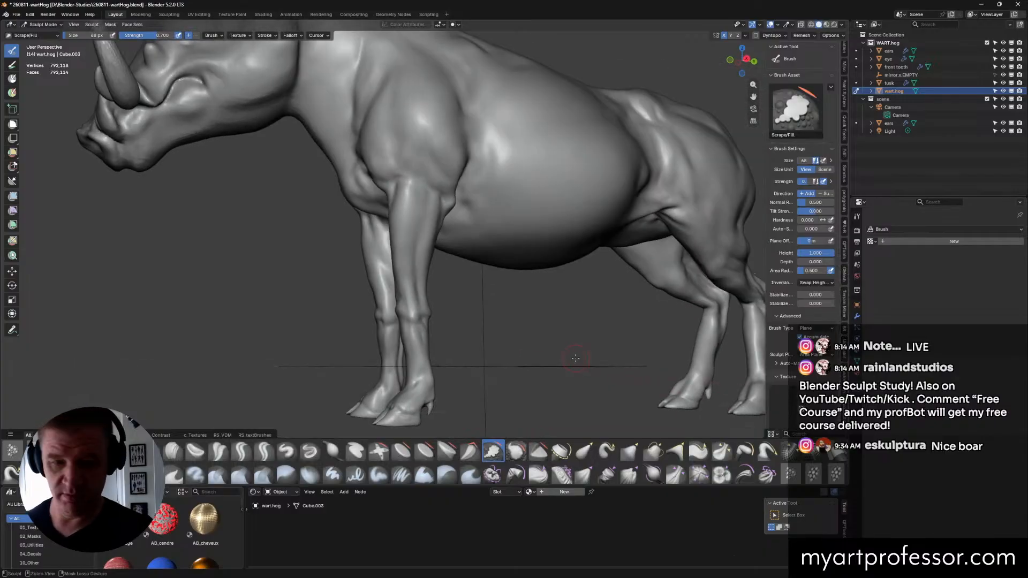
{"action": "key", "text": "ctrl+s"}
Step: Compare the whole sculpt with the warthog reference photos, examining the proportions and stance of the front legs
{"action": "scroll", "coordinate": [579, 356], "scroll_direction": "down", "scroll_amount": 2}
{"action": "mouse_move", "coordinate": [540, 294]}
{"action": "middle_mouse_down"}
{"action": "mouse_move", "coordinate": [586, 332]}
{"action": "mouse_move", "coordinate": [564, 327]}
{"action": "mouse_move", "coordinate": [589, 329]}
{"action": "mouse_move", "coordinate": [550, 322]}
{"action": "middle_mouse_up"}
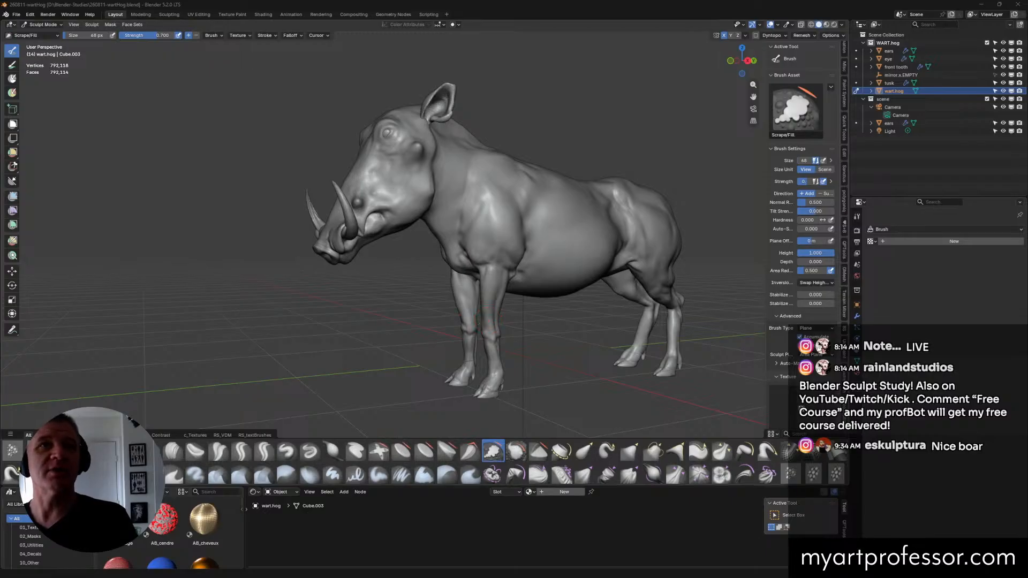
{"action": "left_click_drag", "start_coordinate": [690, 0], "coordinate": [538, 8]}
{"action": "middle_click_drag", "start_coordinate": [663, 170], "coordinate": [335, 163]}
{"action": "middle_click_drag", "start_coordinate": [665, 392], "coordinate": [459, 378]}
{"action": "middle_click_drag", "start_coordinate": [524, 322], "coordinate": [454, 315]}
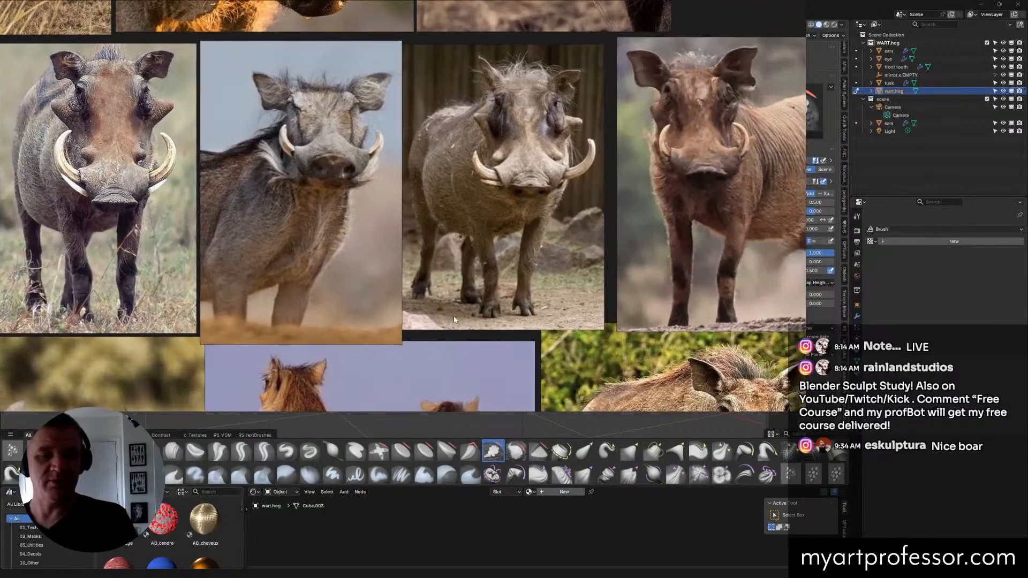
{"action": "scroll", "coordinate": [458, 322], "scroll_direction": "up", "scroll_amount": 2}
{"action": "middle_click_drag", "start_coordinate": [571, 271], "coordinate": [496, 249]}
{"action": "scroll", "coordinate": [432, 287], "scroll_direction": "up", "scroll_amount": 2}
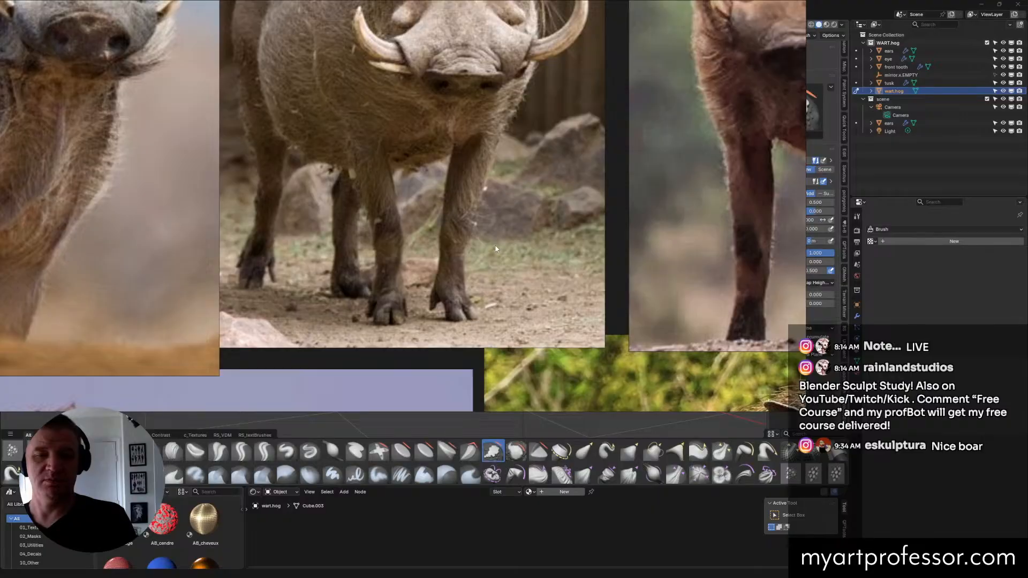
{"action": "scroll", "coordinate": [681, 261], "scroll_direction": "down", "scroll_amount": 5}
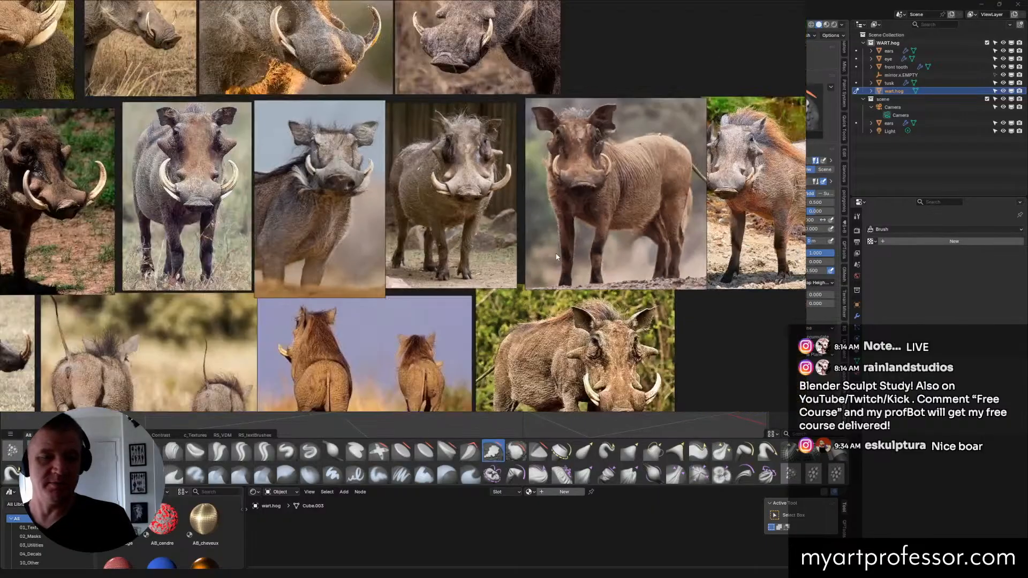
{"action": "middle_click_drag", "start_coordinate": [584, 266], "coordinate": [258, 275]}
{"action": "scroll", "coordinate": [427, 243], "scroll_direction": "up", "scroll_amount": 4}
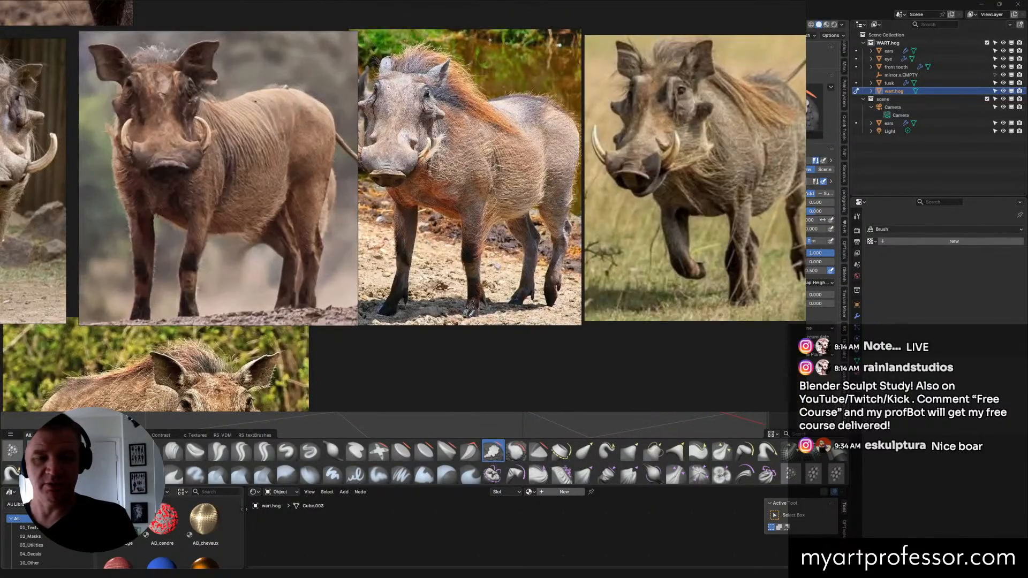
{"action": "middle_click_drag", "start_coordinate": [520, 287], "coordinate": [417, 276]}
{"action": "scroll", "coordinate": [382, 279], "scroll_direction": "up", "scroll_amount": 1}
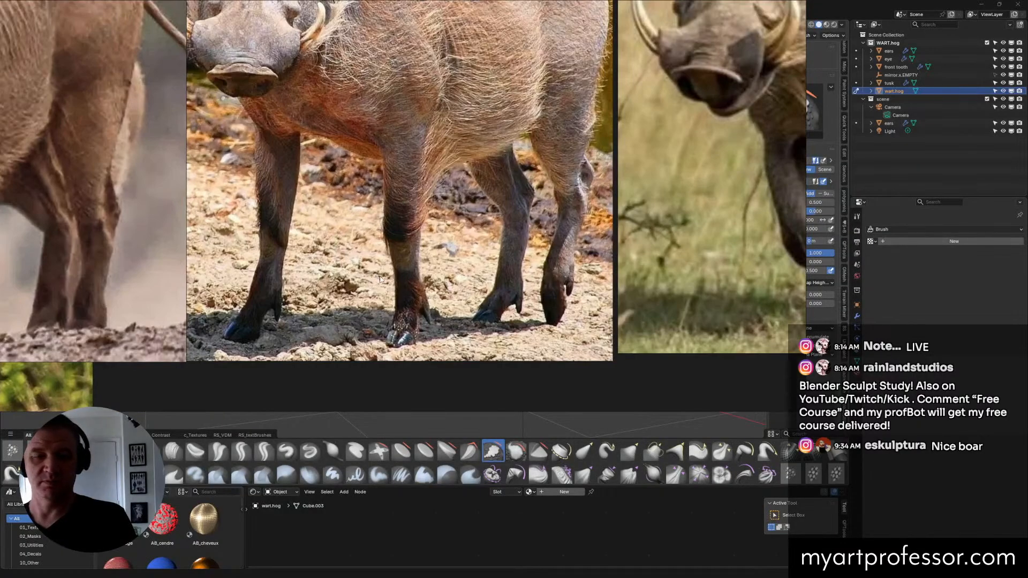
{"action": "scroll", "coordinate": [381, 279], "scroll_direction": "down", "scroll_amount": 6}
{"action": "scroll", "coordinate": [695, 259], "scroll_direction": "up", "scroll_amount": 2}
{"action": "middle_click_drag", "start_coordinate": [693, 208], "coordinate": [695, 260]}
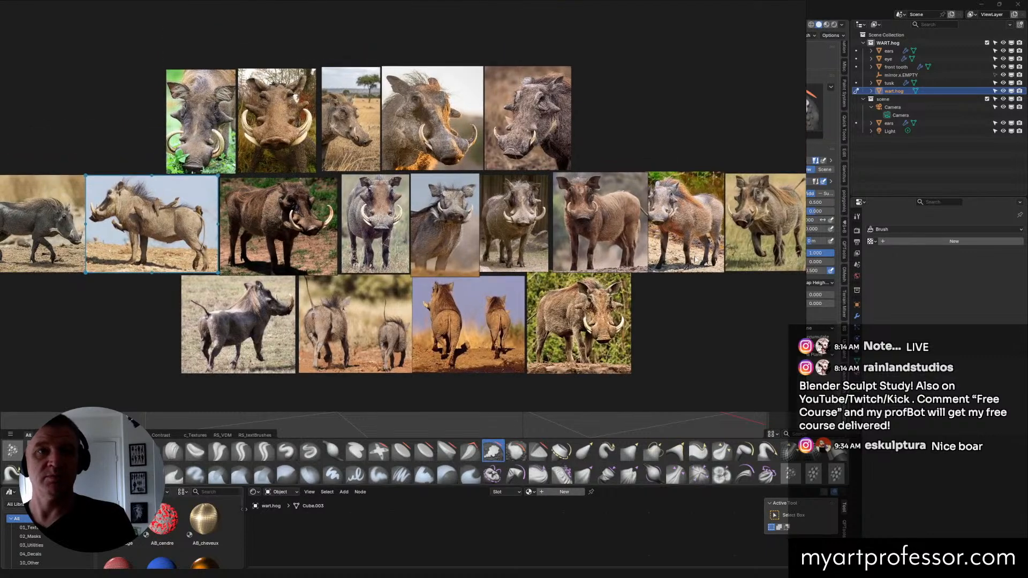
{"action": "mouse_move", "coordinate": [545, 13]}
{"action": "left_mouse_down"}
{"action": "mouse_move", "coordinate": [614, 15]}
{"action": "mouse_move", "coordinate": [635, 39]}
{"action": "mouse_move", "coordinate": [607, 22]}
{"action": "mouse_move", "coordinate": [1027, 28]}
{"action": "left_mouse_up"}
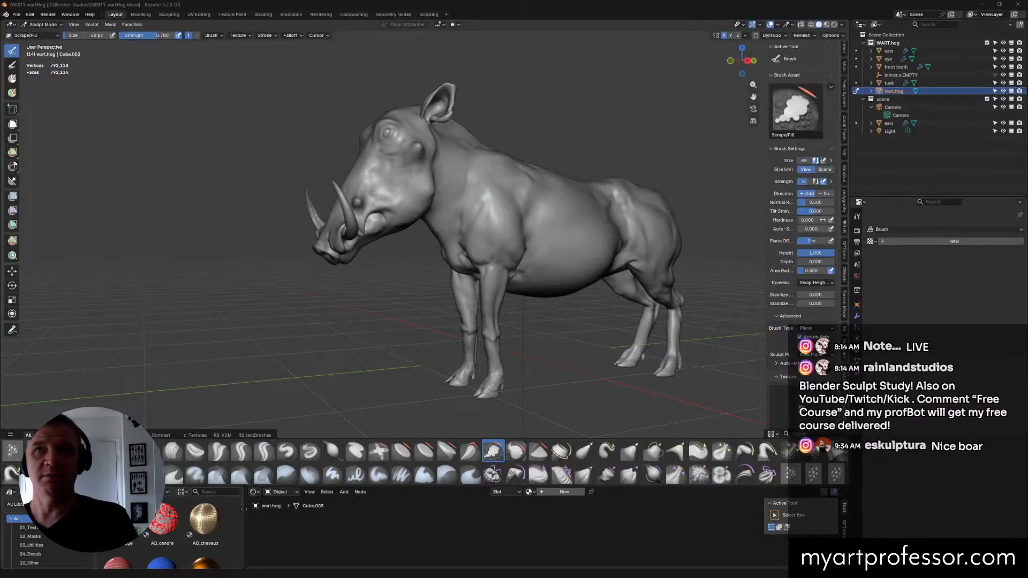
Step: Adjust the shape of the foreleg with the Grab brush and build up its forearm with the Draw brush at 68 px
{"action": "mouse_move", "coordinate": [616, 236]}
{"action": "middle_mouse_down"}
{"action": "mouse_move", "coordinate": [482, 225]}
{"action": "mouse_move", "coordinate": [598, 217]}
{"action": "mouse_move", "coordinate": [624, 230]}
{"action": "mouse_move", "coordinate": [604, 139]}
{"action": "middle_mouse_up"}
{"action": "scroll", "coordinate": [598, 217], "scroll_direction": "up", "scroll_amount": 3}
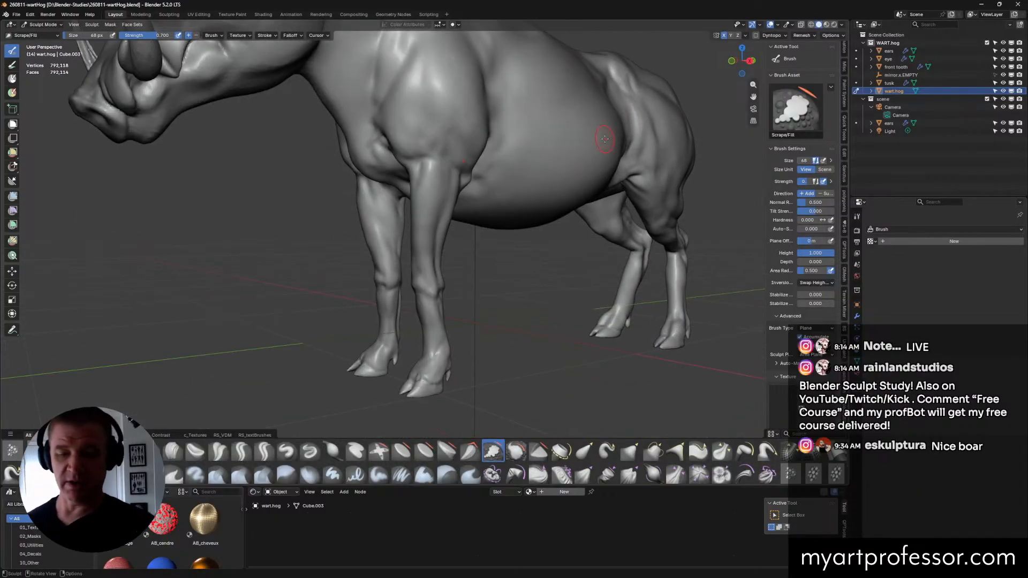
{"action": "left_click", "coordinate": [630, 451]}
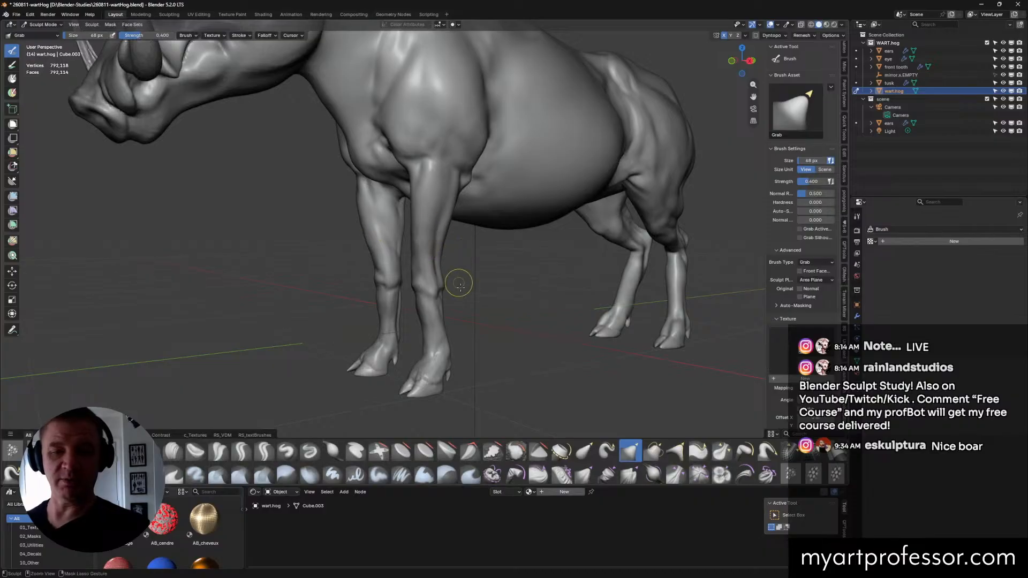
{"action": "left_click", "coordinate": [287, 452]}
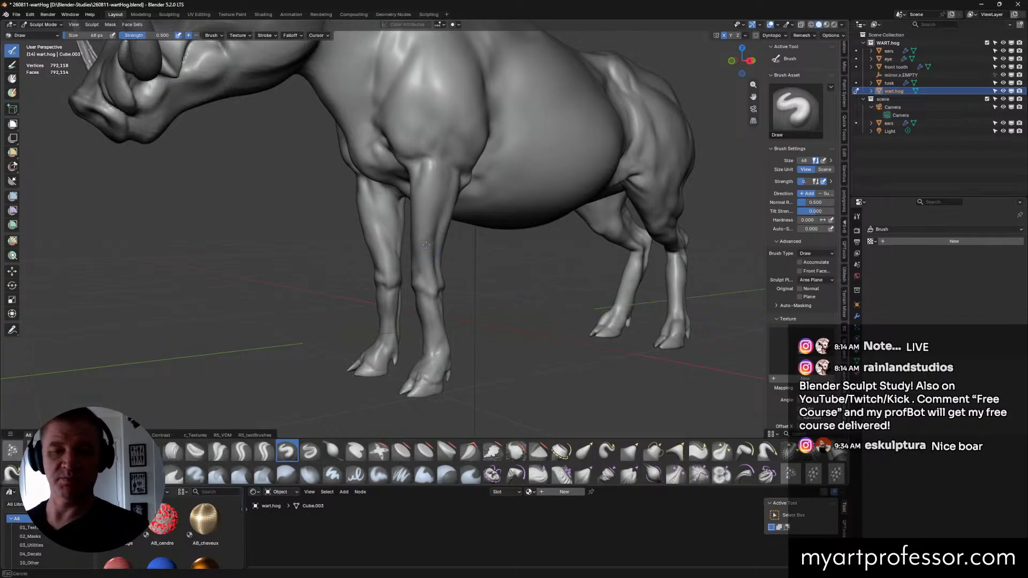
{"action": "middle_click_drag", "start_coordinate": [512, 220], "coordinate": [467, 198]}
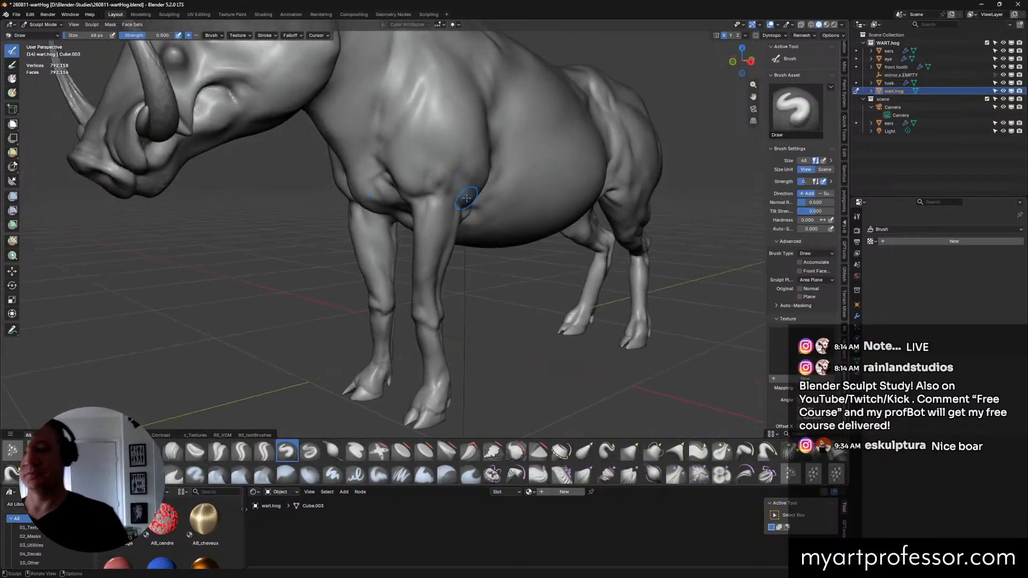
Step: Examine the head, shoulders, back and hindquarters of the warthog from the front and side
{"action": "middle_click_drag", "start_coordinate": [367, 270], "coordinate": [282, 51]}
{"action": "middle_click_drag", "start_coordinate": [483, 150], "coordinate": [485, 277]}
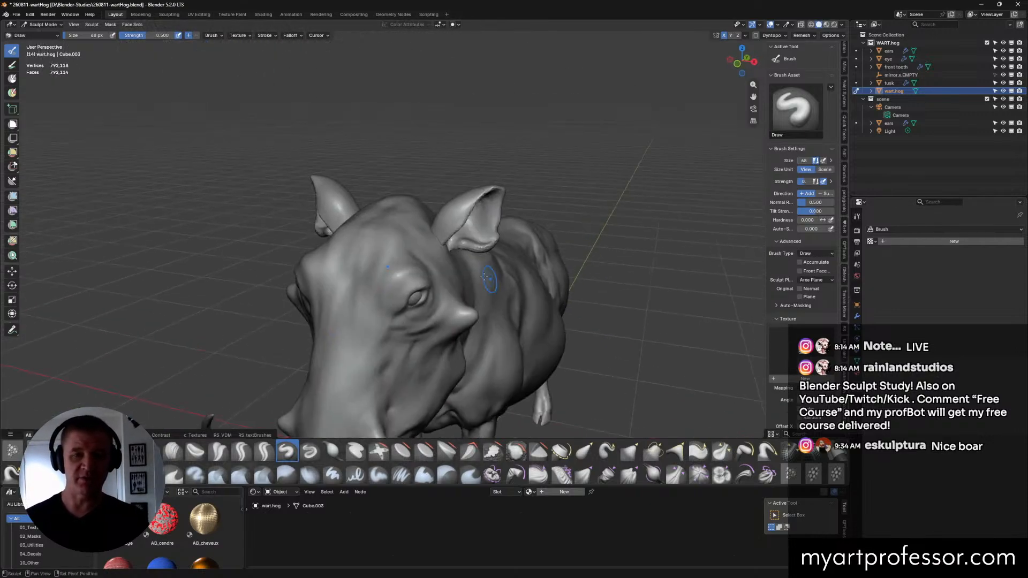
{"action": "middle_click_drag", "start_coordinate": [502, 343], "coordinate": [375, 214]}
{"action": "scroll", "coordinate": [357, 179], "scroll_direction": "up", "scroll_amount": 3}
{"action": "middle_click_drag", "start_coordinate": [357, 178], "coordinate": [559, 242]}
{"action": "middle_click_drag", "start_coordinate": [555, 290], "coordinate": [473, 318]}
{"action": "middle_click_drag", "start_coordinate": [454, 232], "coordinate": [421, 213]}
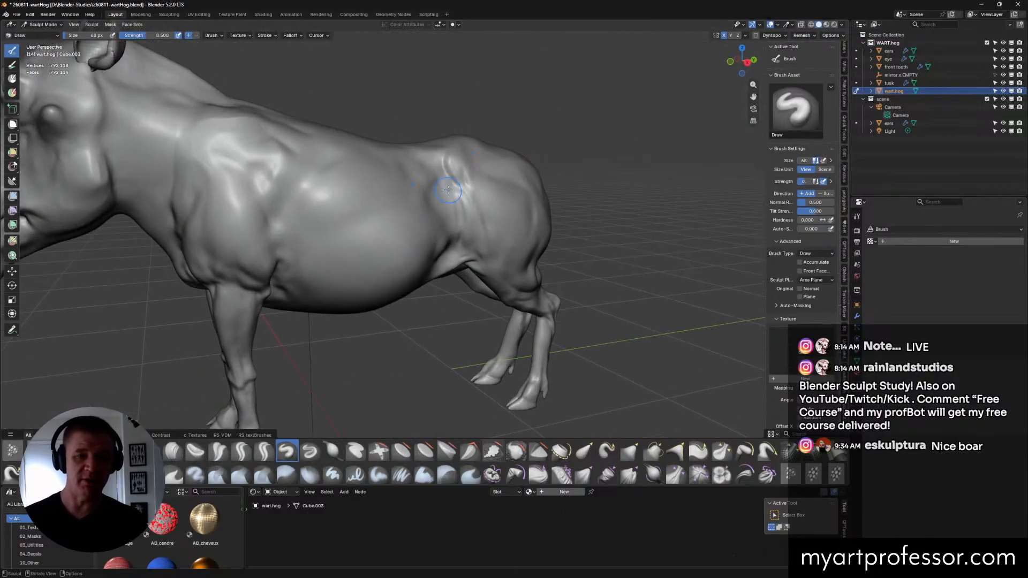
{"action": "middle_click_drag", "start_coordinate": [501, 282], "coordinate": [436, 237]}
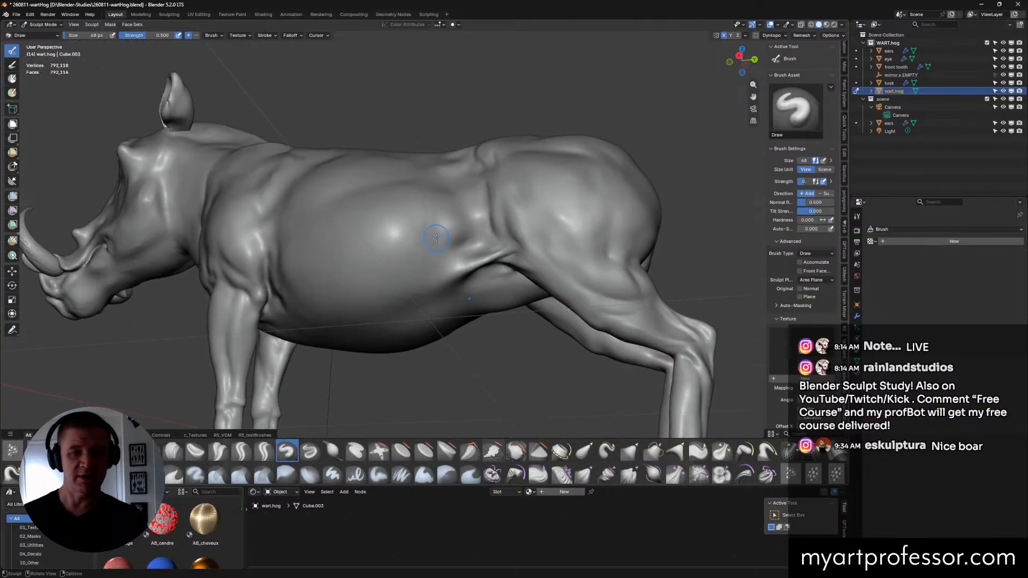
Step: Flatten the hip and the front of the haunch beside the flank with the Scrape/Fill brush at 68 px
{"action": "left_click", "coordinate": [493, 451]}
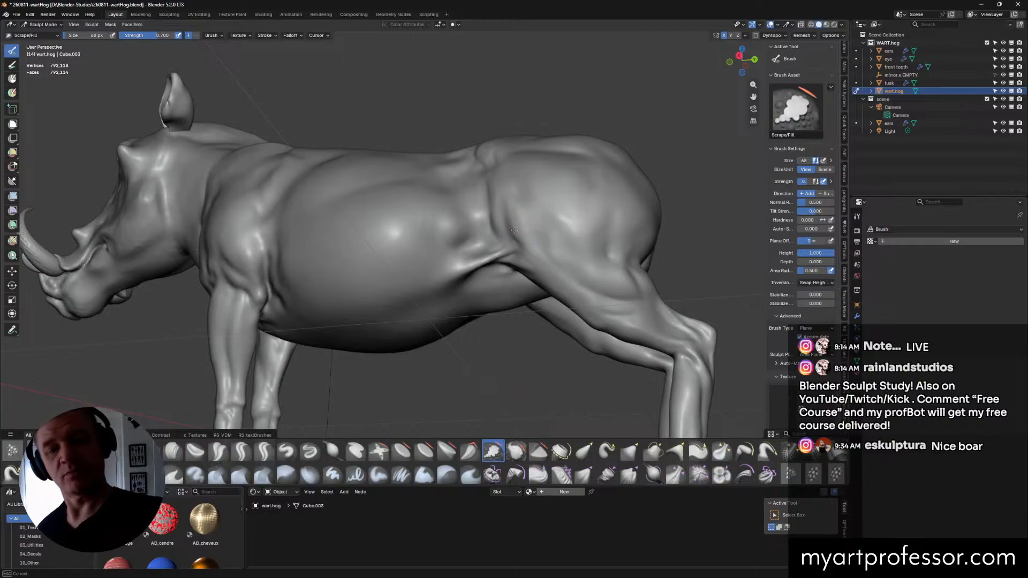
{"action": "left_click_drag", "start_coordinate": [512, 209], "coordinate": [517, 212]}
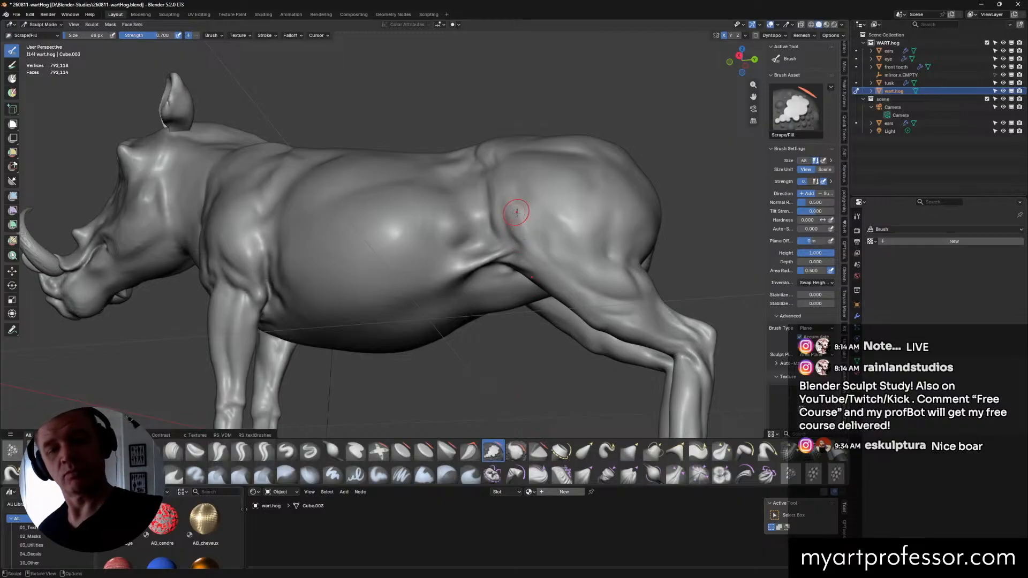
{"action": "scroll", "coordinate": [580, 222], "scroll_direction": "up", "scroll_amount": 3}
{"action": "middle_click_drag", "start_coordinate": [580, 223], "coordinate": [487, 159], "text": "shift"}
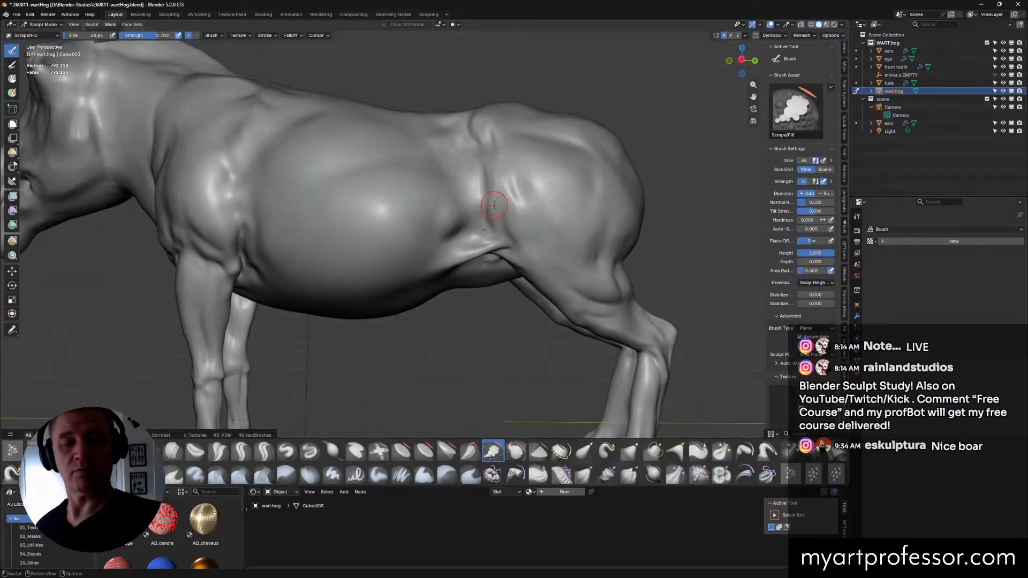
{"action": "middle_click_drag", "start_coordinate": [535, 204], "coordinate": [546, 237]}
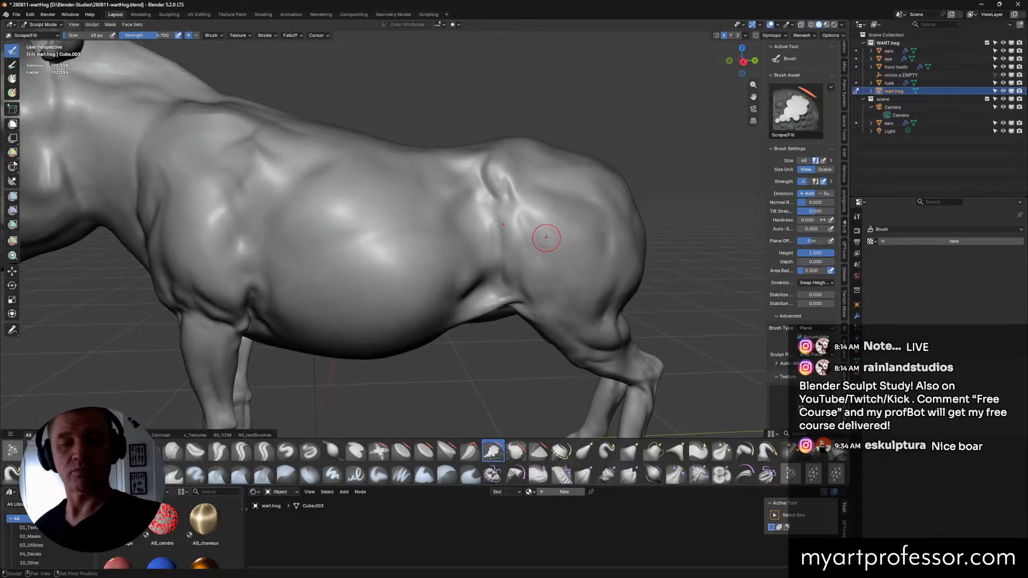
{"action": "middle_click_drag", "start_coordinate": [519, 202], "coordinate": [515, 178]}
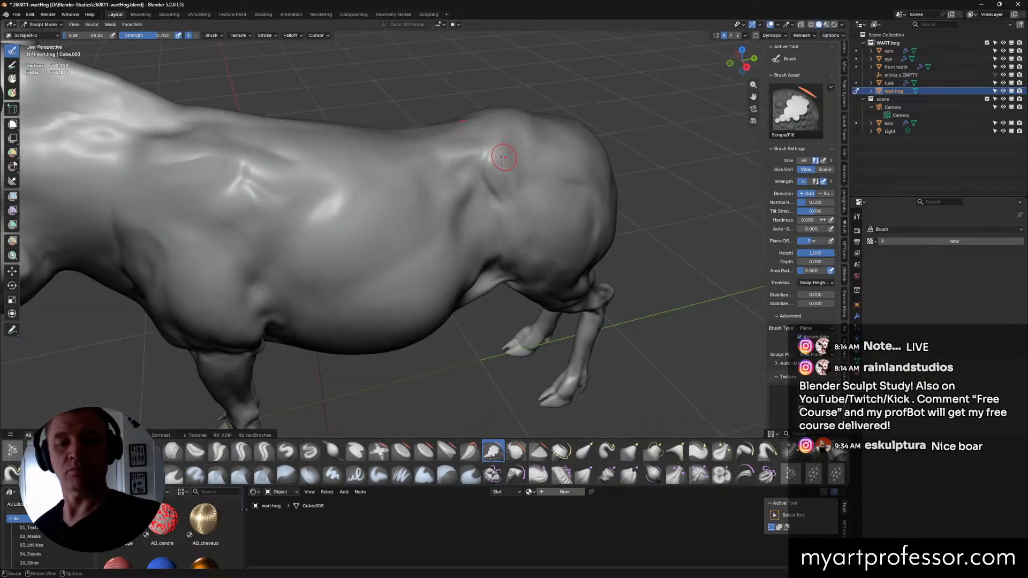
{"action": "mouse_move", "coordinate": [509, 143]}
{"action": "middle_mouse_down"}
{"action": "mouse_move", "coordinate": [627, 178]}
{"action": "mouse_move", "coordinate": [542, 209]}
{"action": "middle_mouse_up"}
Step: Carve creases around the hip bone and along the flank with the Crease Sharp brush at 68 px
{"action": "left_click", "coordinate": [240, 455]}
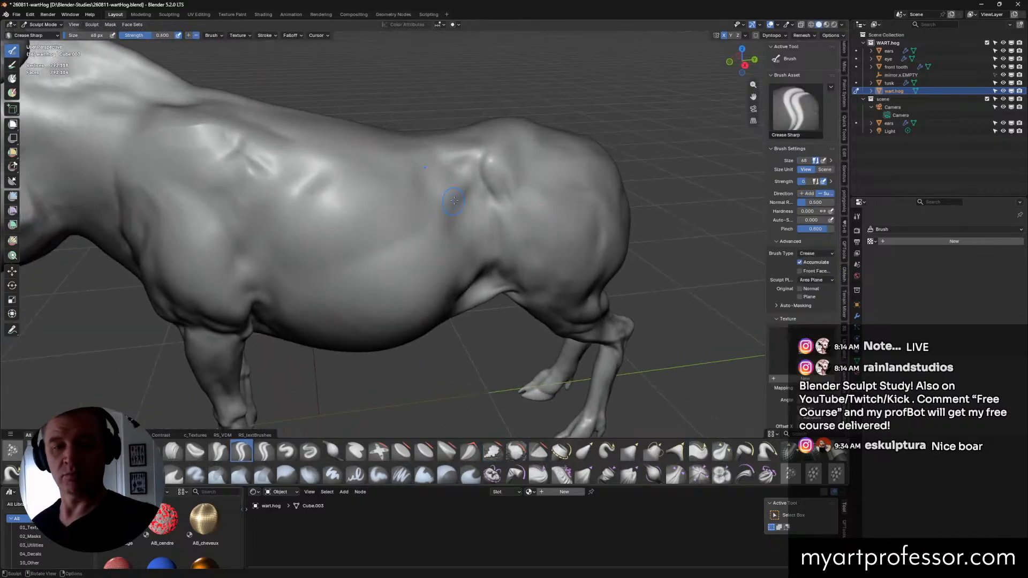
{"action": "middle_click_drag", "start_coordinate": [459, 208], "coordinate": [492, 146]}
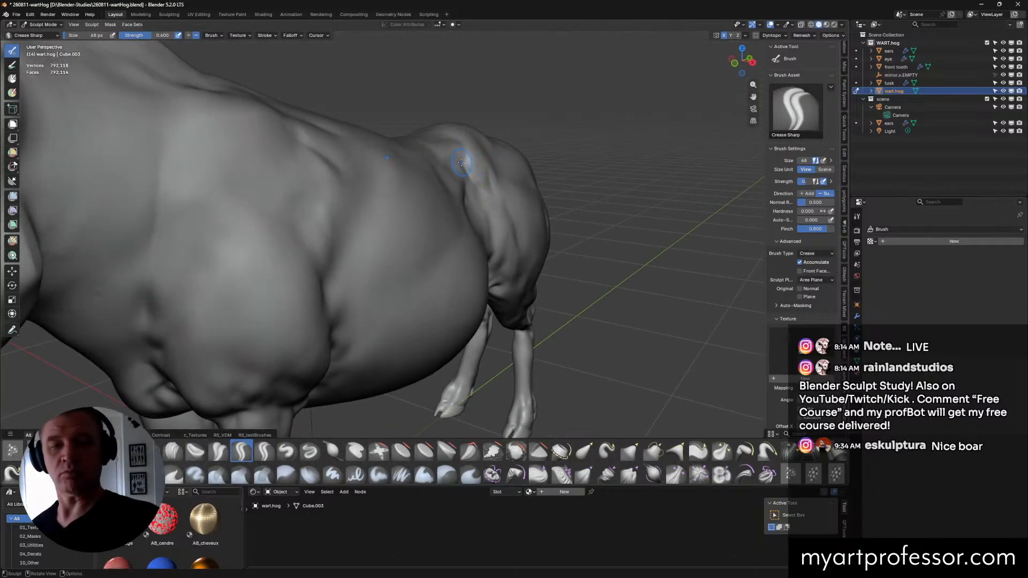
{"action": "middle_click_drag", "start_coordinate": [461, 162], "coordinate": [463, 156]}
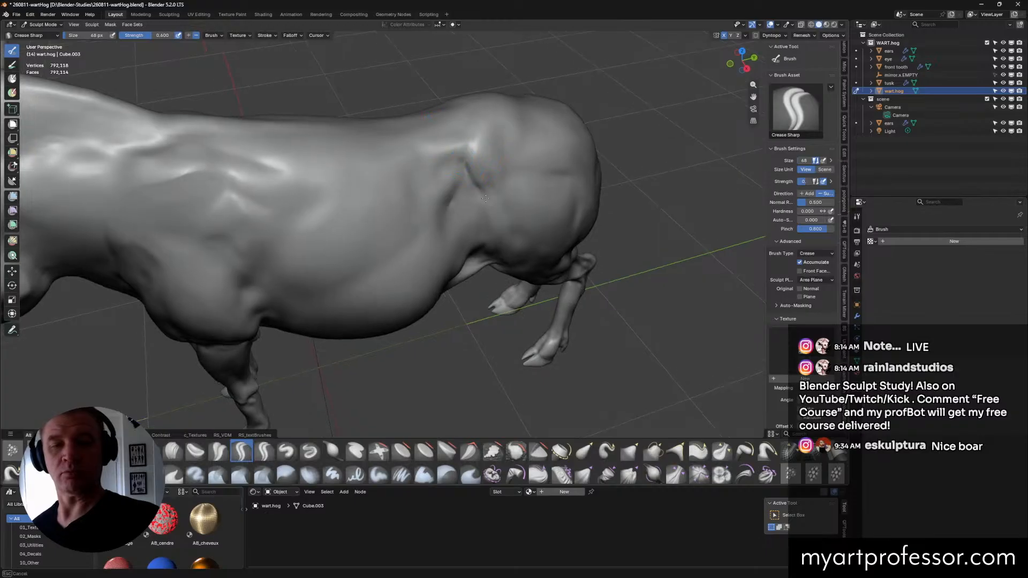
{"action": "mouse_move", "coordinate": [485, 198]}
{"action": "middle_mouse_down"}
{"action": "mouse_move", "coordinate": [527, 214]}
{"action": "mouse_move", "coordinate": [499, 226]}
{"action": "mouse_move", "coordinate": [523, 258]}
{"action": "mouse_move", "coordinate": [503, 236]}
{"action": "mouse_move", "coordinate": [475, 270]}
{"action": "mouse_move", "coordinate": [500, 300]}
{"action": "middle_mouse_up"}
Step: Reshape the skin fold between the belly and the hind leg with the Grab brush at 94 px
{"action": "left_click", "coordinate": [630, 451]}
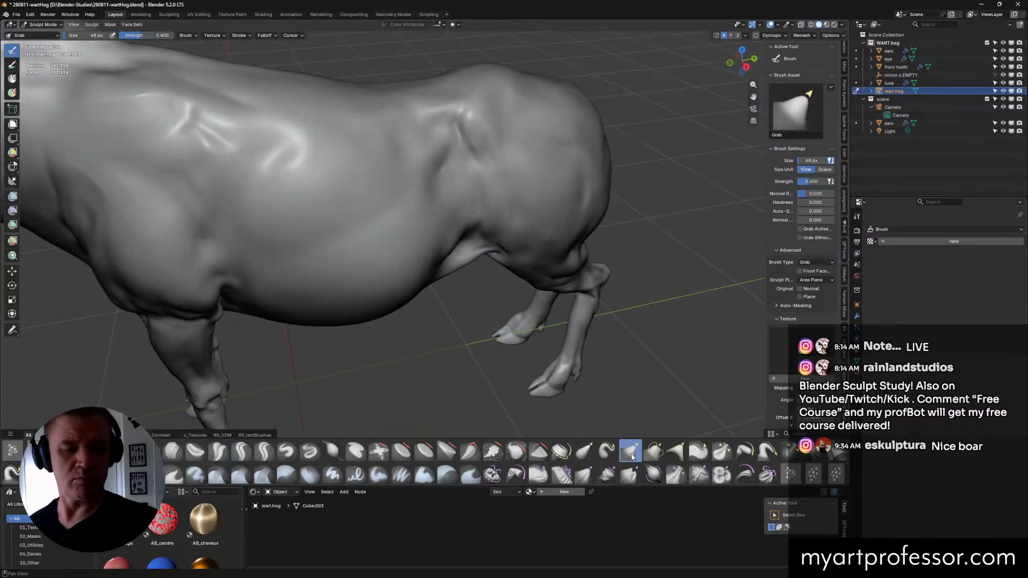
{"action": "key", "text": "f"}
{"action": "left_click", "coordinate": [470, 262]}
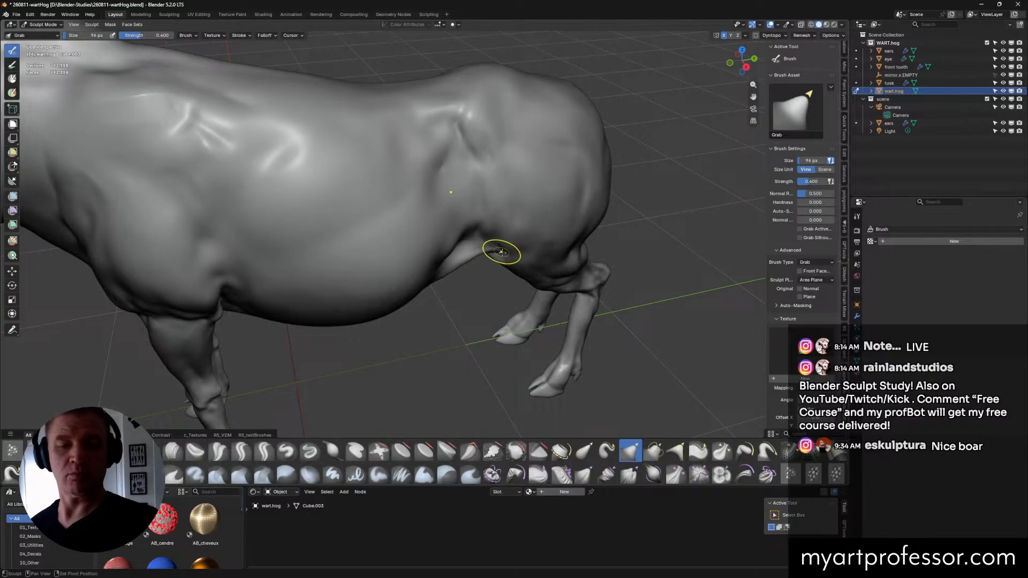
{"action": "mouse_move", "coordinate": [497, 246]}
{"action": "middle_mouse_down"}
{"action": "mouse_move", "coordinate": [508, 226]}
{"action": "mouse_move", "coordinate": [546, 218]}
{"action": "middle_mouse_up"}
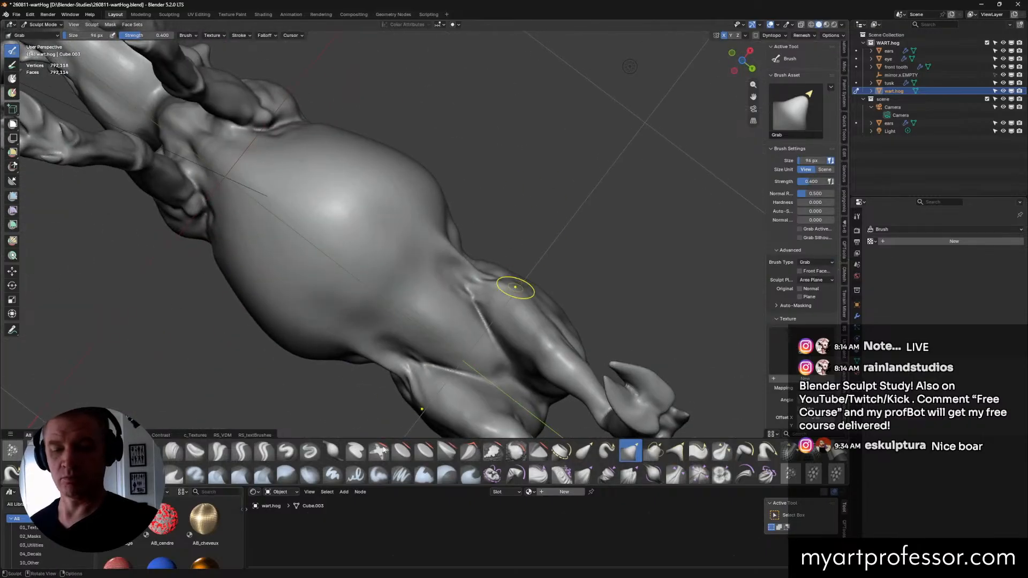
Step: Switch to the Crease Sharp brush and set its size to 40 px for the fold between the flank and the hind leg
{"action": "left_click", "coordinate": [242, 453]}
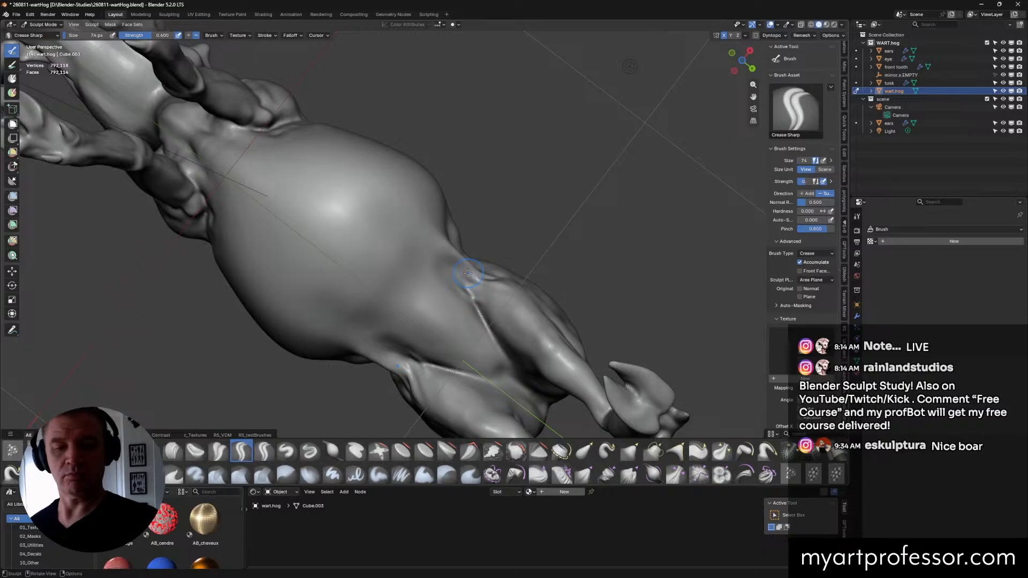
{"action": "middle_click_drag", "start_coordinate": [508, 287], "coordinate": [487, 268]}
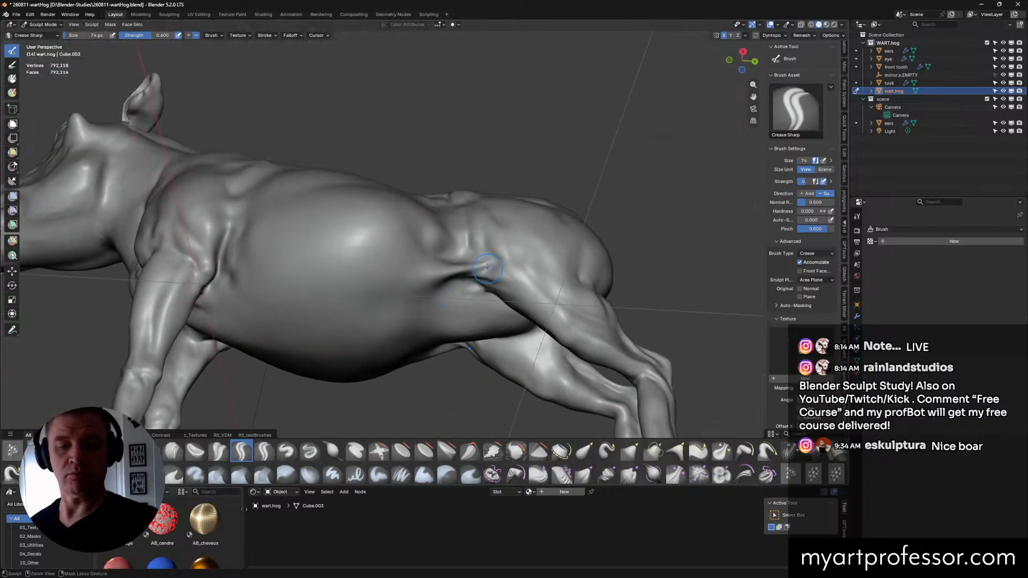
{"action": "key", "text": "ctrl+f"}
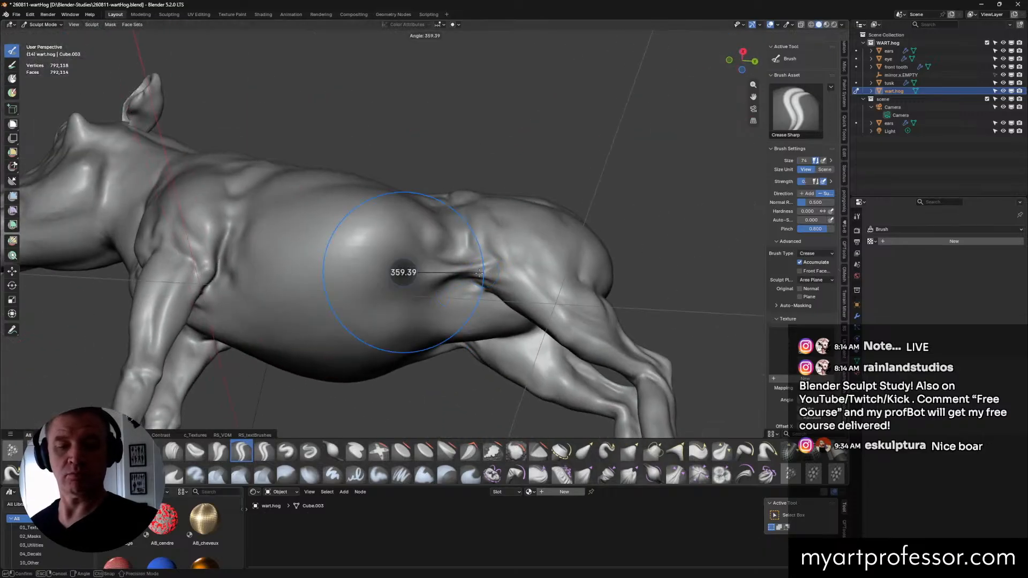
{"action": "left_click", "coordinate": [479, 273]}
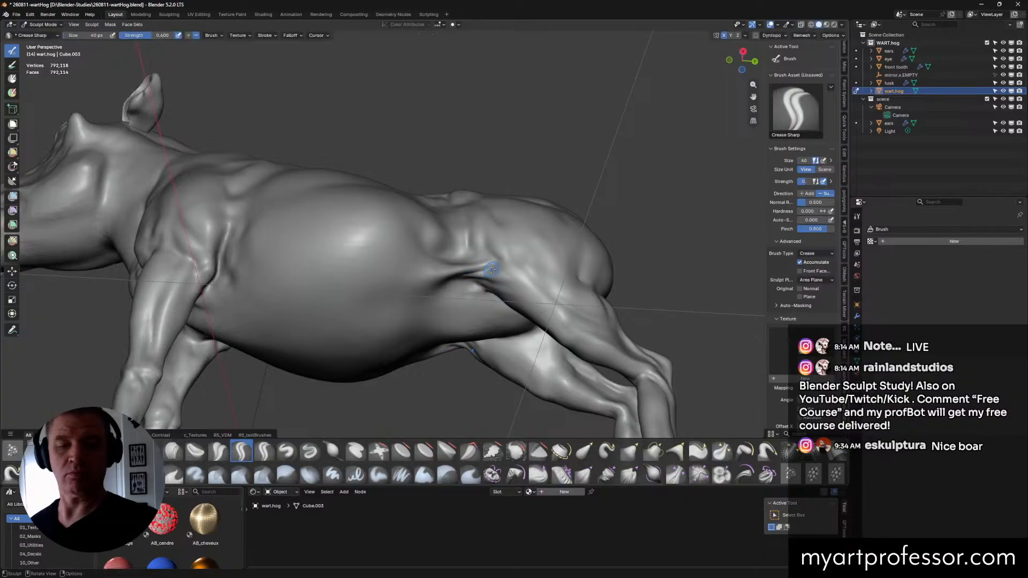
Step: Review the flank, hindquarters and overall proportions of the warthog from several angles and save the file
{"action": "mouse_move", "coordinate": [508, 268]}
{"action": "middle_mouse_down"}
{"action": "mouse_move", "coordinate": [517, 302]}
{"action": "mouse_move", "coordinate": [399, 359]}
{"action": "mouse_move", "coordinate": [514, 281]}
{"action": "mouse_move", "coordinate": [560, 292]}
{"action": "mouse_move", "coordinate": [497, 284]}
{"action": "middle_mouse_up"}
{"action": "middle_click_drag", "start_coordinate": [568, 241], "coordinate": [428, 204]}
{"action": "mouse_move", "coordinate": [420, 204]}
{"action": "middle_mouse_down"}
{"action": "mouse_move", "coordinate": [471, 222]}
{"action": "mouse_move", "coordinate": [423, 226]}
{"action": "mouse_move", "coordinate": [553, 241]}
{"action": "mouse_move", "coordinate": [545, 219]}
{"action": "mouse_move", "coordinate": [574, 227]}
{"action": "mouse_move", "coordinate": [518, 218]}
{"action": "mouse_move", "coordinate": [579, 234]}
{"action": "middle_mouse_up"}
{"action": "key", "text": "ctrl+s"}
{"action": "scroll", "coordinate": [545, 219], "scroll_direction": "down", "scroll_amount": 1}
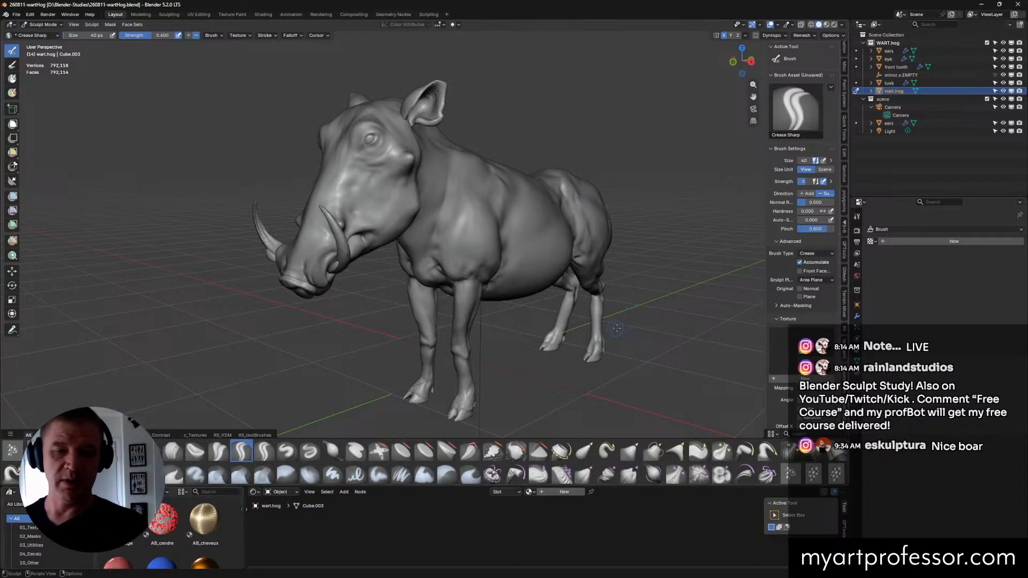
{"action": "middle_click_drag", "start_coordinate": [621, 333], "coordinate": [424, 255]}
{"action": "left_click_drag", "start_coordinate": [424, 255], "coordinate": [444, 264]}
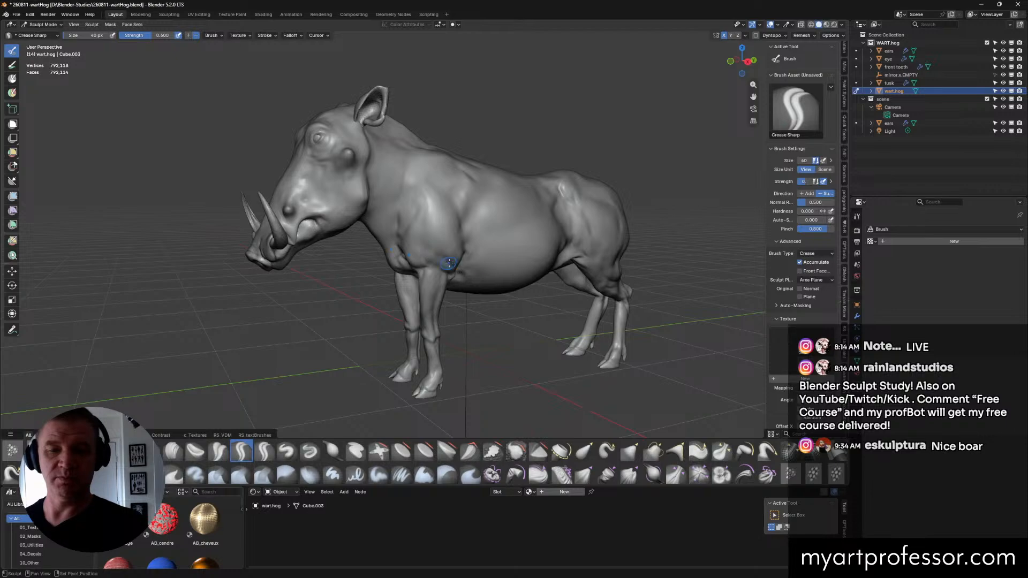
{"action": "mouse_move", "coordinate": [509, 267]}
{"action": "middle_mouse_down"}
{"action": "mouse_move", "coordinate": [557, 270]}
{"action": "mouse_move", "coordinate": [496, 270]}
{"action": "mouse_move", "coordinate": [565, 307]}
{"action": "mouse_move", "coordinate": [439, 252]}
{"action": "mouse_move", "coordinate": [415, 236]}
{"action": "mouse_move", "coordinate": [423, 227]}
{"action": "mouse_move", "coordinate": [410, 231]}
{"action": "middle_mouse_up"}
{"action": "key", "text": "ctrl+s"}
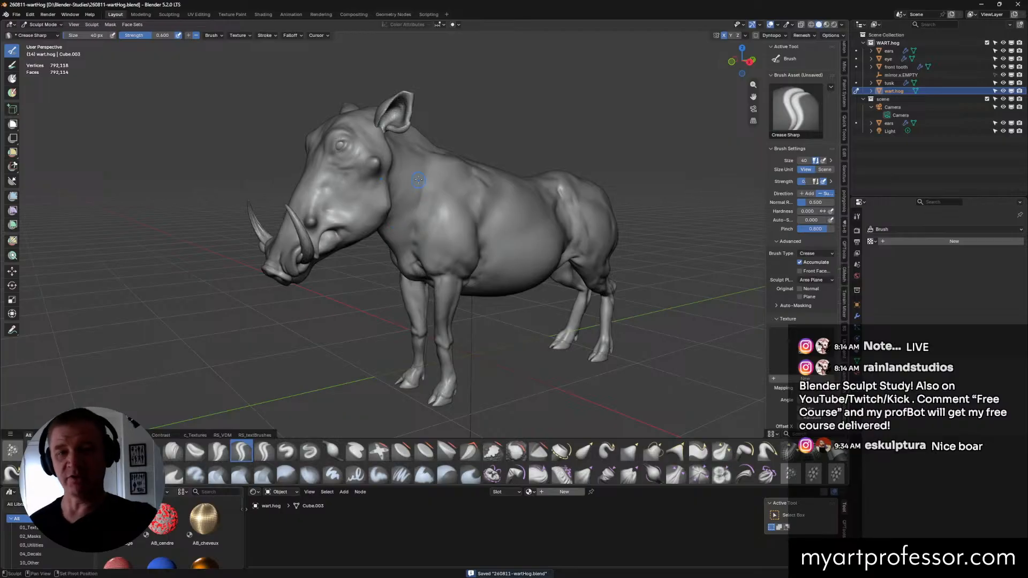
Step: Check the warthog's head, chest and body in three-quarter front views and save the file again
{"action": "left_click_drag", "start_coordinate": [410, 231], "coordinate": [409, 214]}
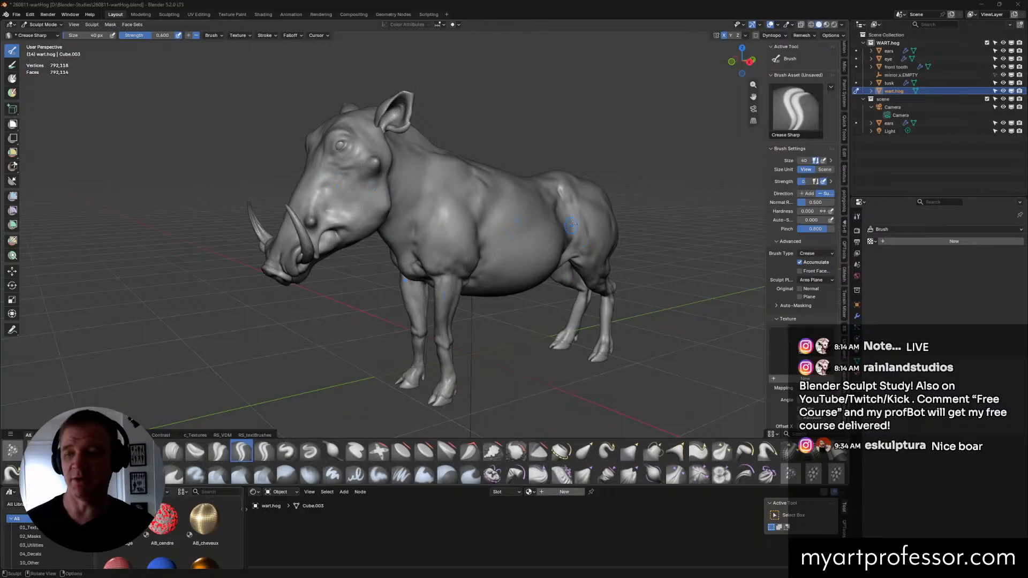
{"action": "middle_click_drag", "start_coordinate": [564, 221], "coordinate": [568, 223]}
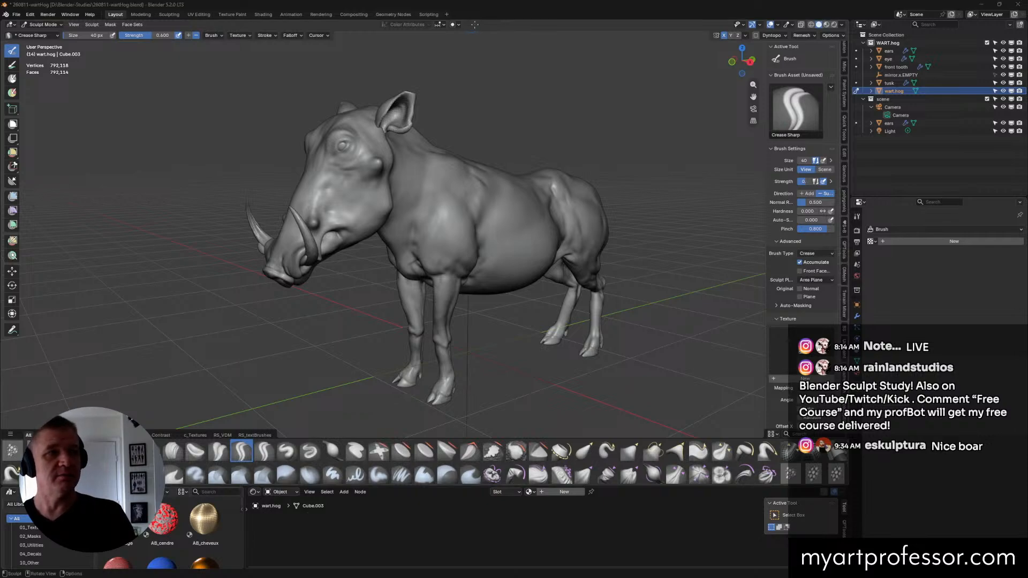
{"action": "middle_click_drag", "start_coordinate": [350, 285], "coordinate": [460, 149]}
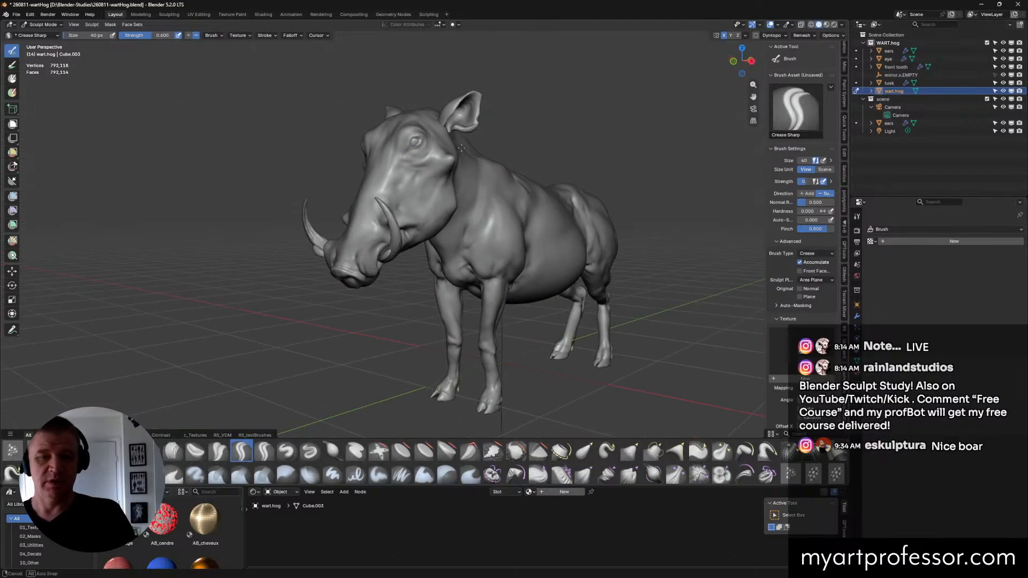
{"action": "key", "text": "ctrl+s"}
{"action": "middle_click_drag", "start_coordinate": [546, 199], "coordinate": [506, 187], "text": "shift"}
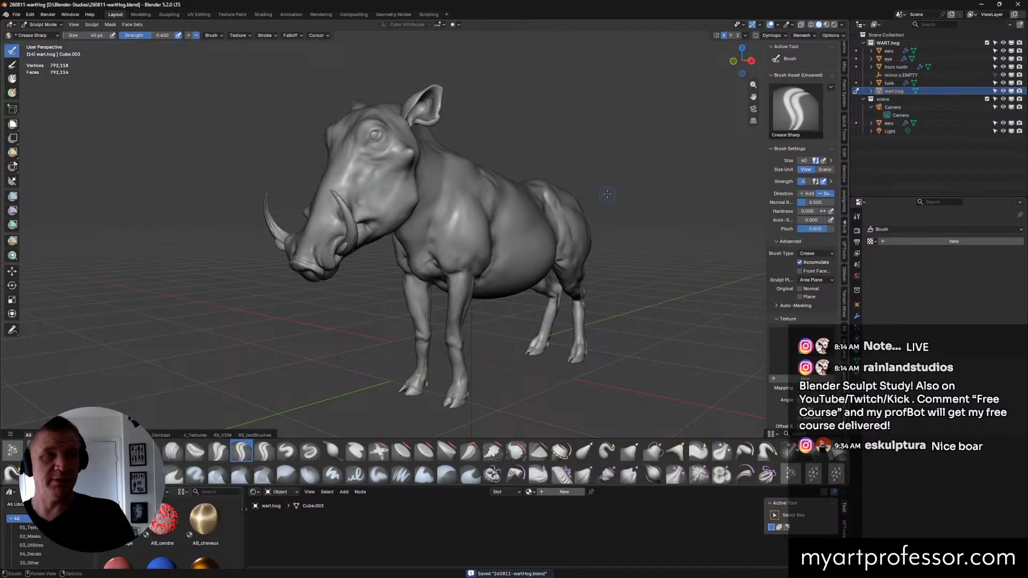
{"action": "mouse_move", "coordinate": [607, 194]}
{"action": "middle_mouse_down"}
{"action": "mouse_move", "coordinate": [583, 196]}
{"action": "mouse_move", "coordinate": [593, 197]}
{"action": "middle_mouse_up"}
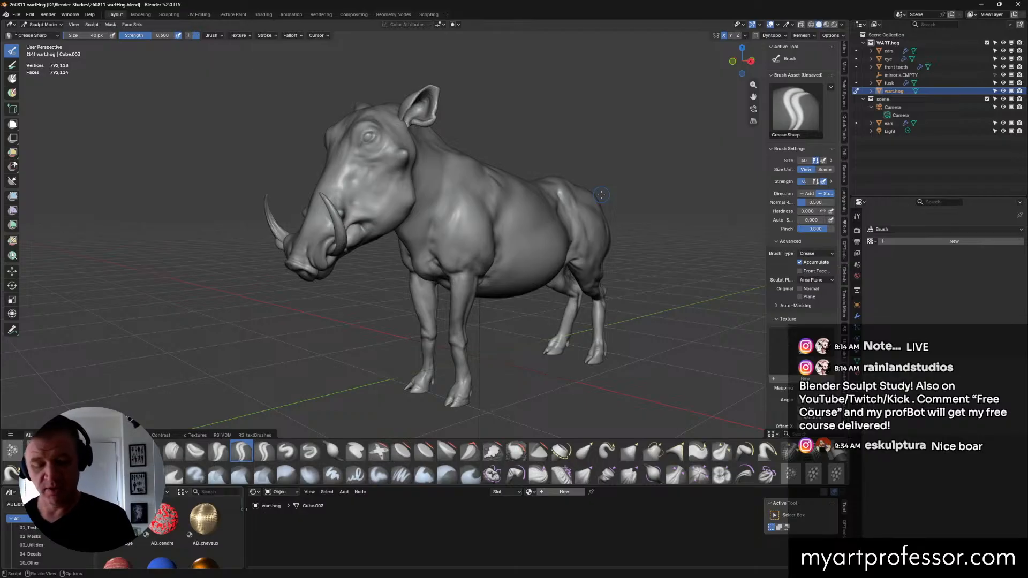
{"action": "mouse_move", "coordinate": [597, 194]}
{"action": "middle_mouse_down"}
{"action": "mouse_move", "coordinate": [585, 194]}
{"action": "mouse_move", "coordinate": [650, 213]}
{"action": "mouse_move", "coordinate": [530, 197]}
{"action": "middle_mouse_up"}
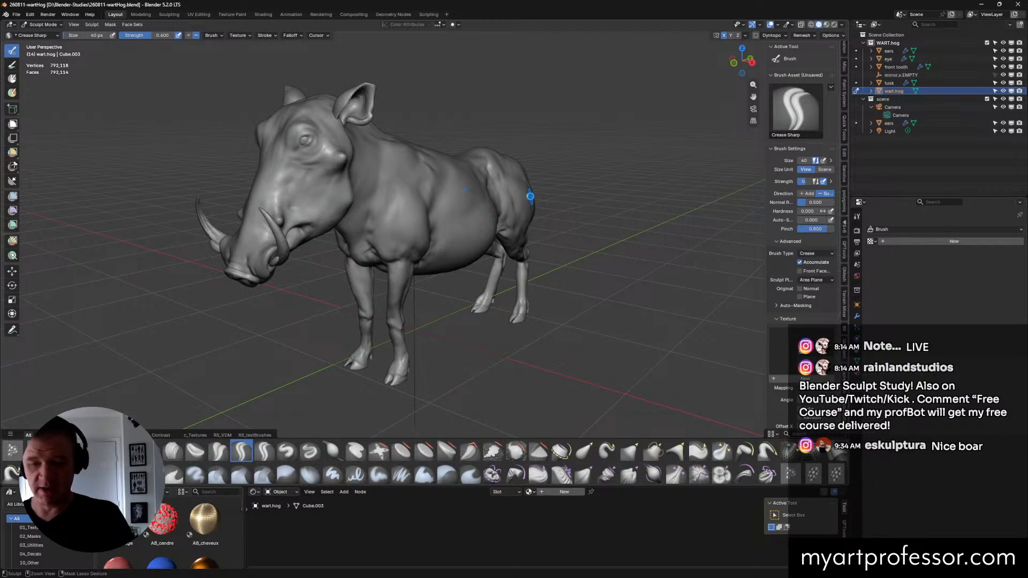
{"action": "key", "text": "ctrl+s"}
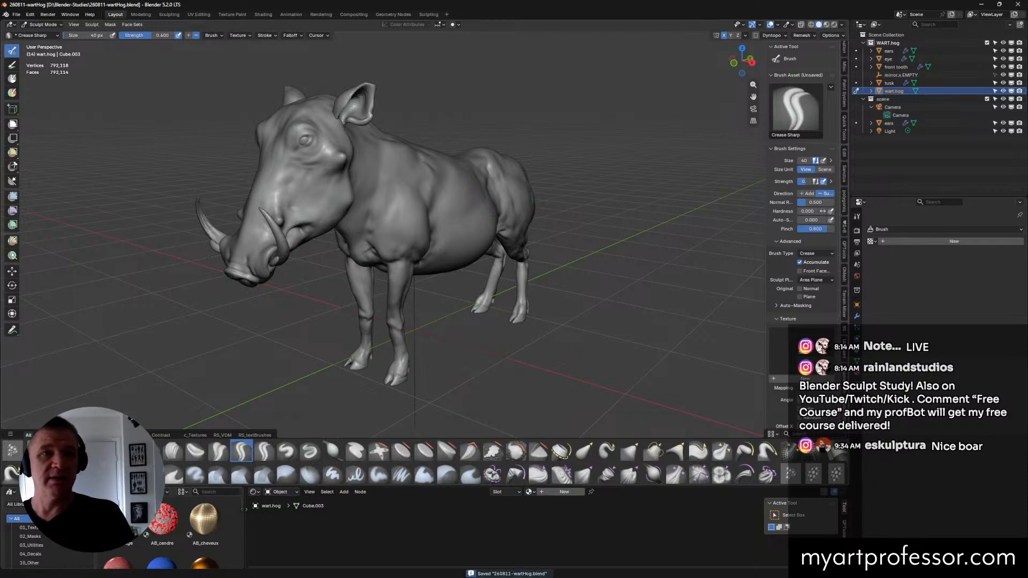